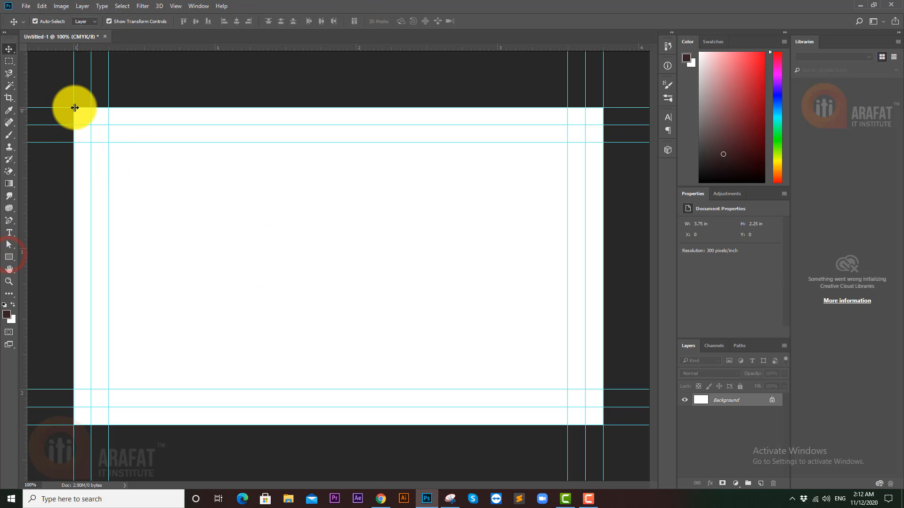
- Draw a rectangle shape spanning the card's outer guides and fill it white
left_click(9, 257)
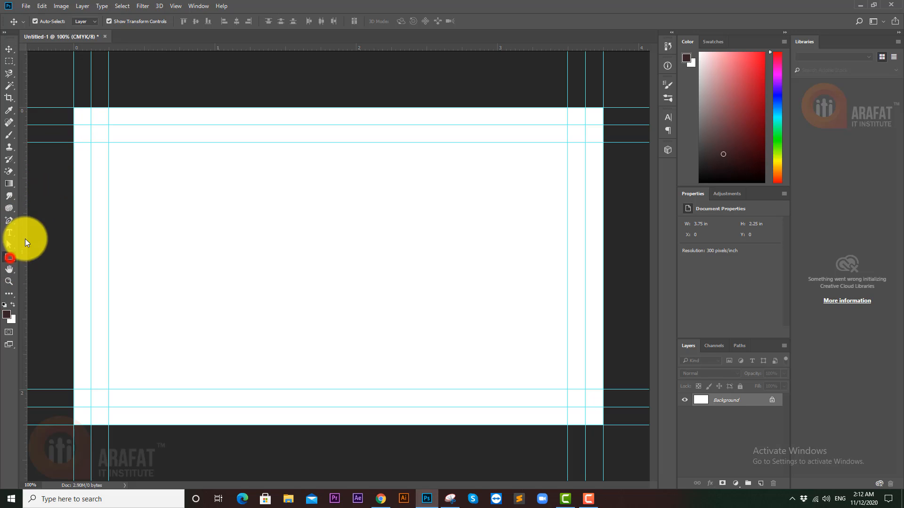
left_click_drag(73, 108, 602, 428)
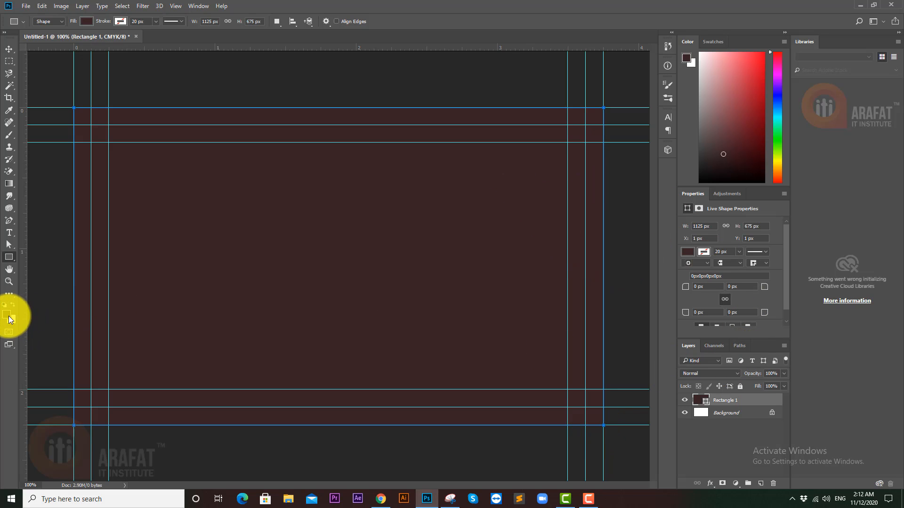
double_click(701, 400)
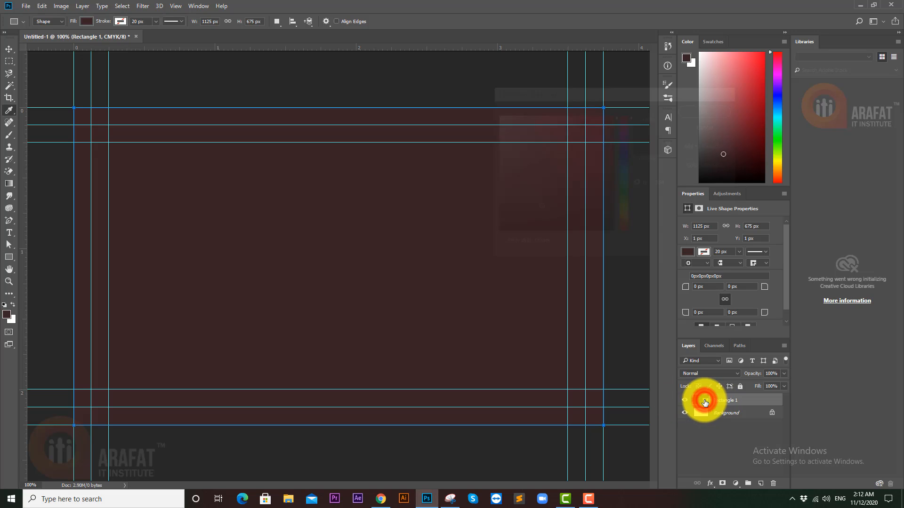
left_click_drag(573, 173, 485, 104)
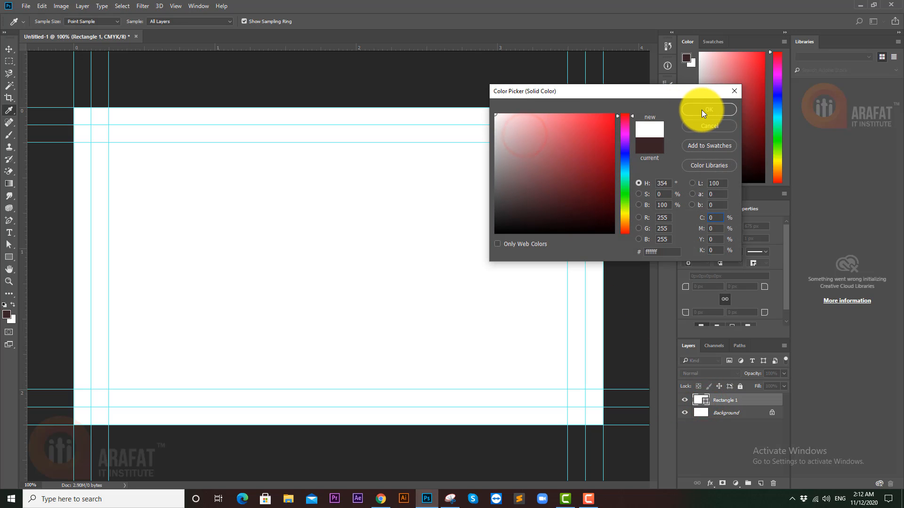
left_click(701, 109)
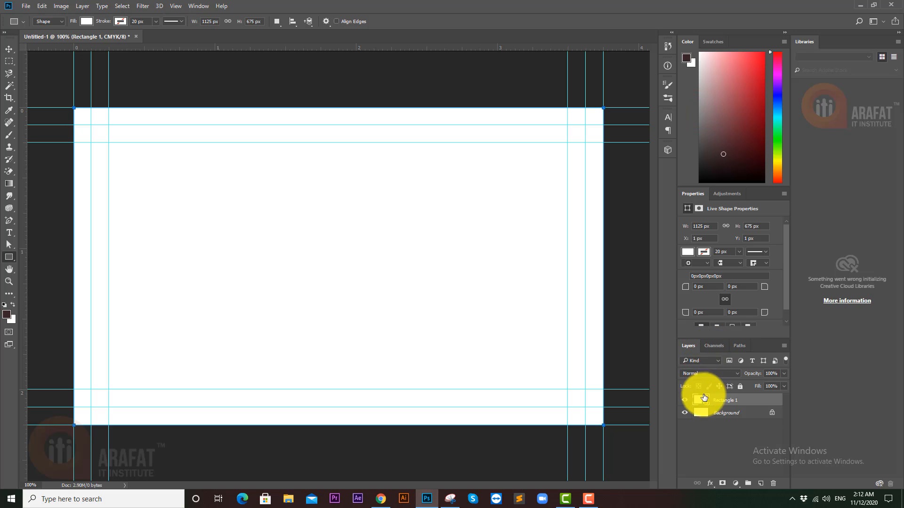
- Change the Rectangle 1 fill to bright red (#c61e1e)
left_click(704, 400)
double_click(704, 400)
left_click_drag(598, 216, 637, 114)
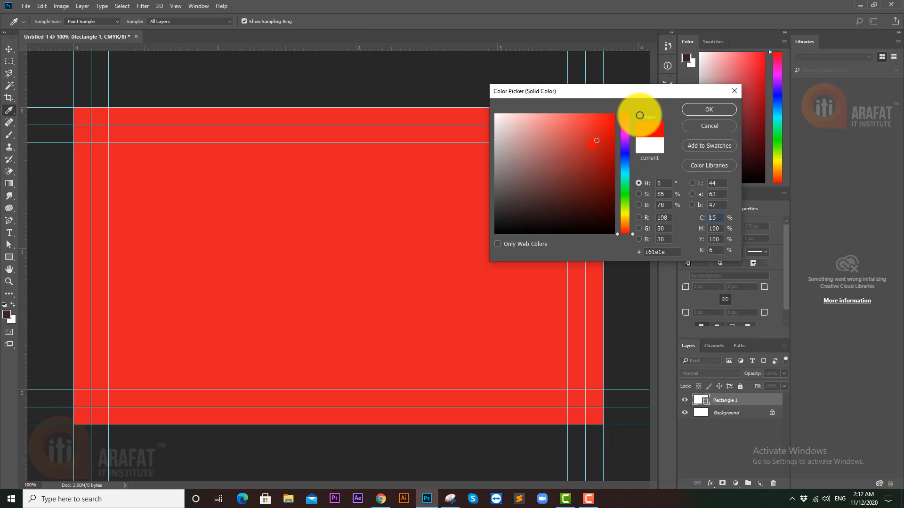
left_click(719, 109)
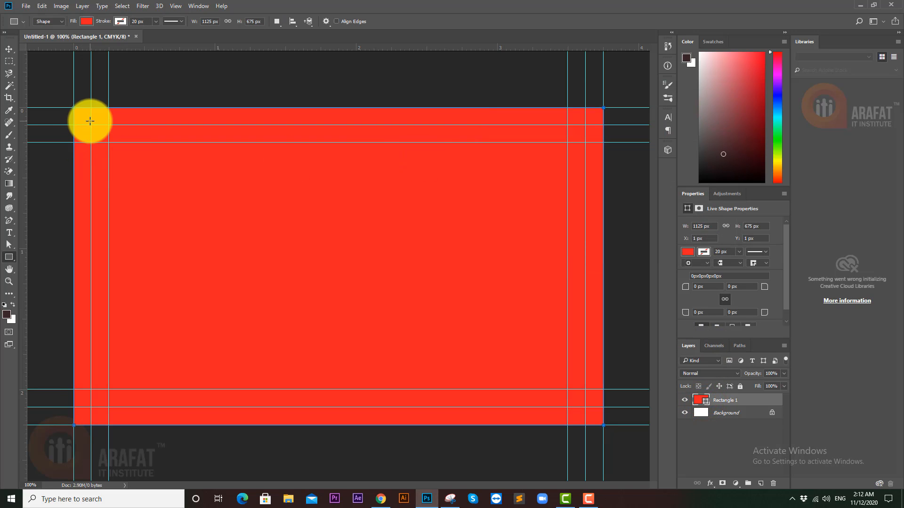
- Subtract an inner rectangle along the inner guides from the red shape
left_click(275, 21)
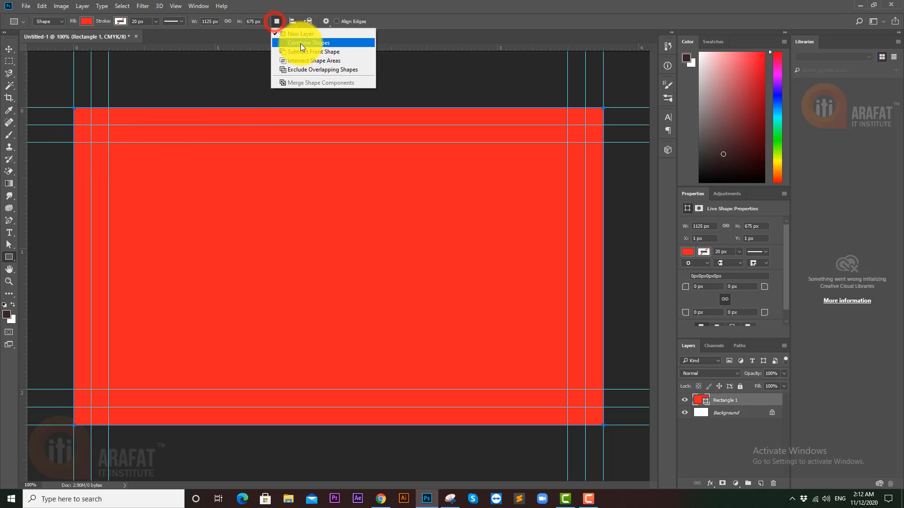
left_click(300, 51)
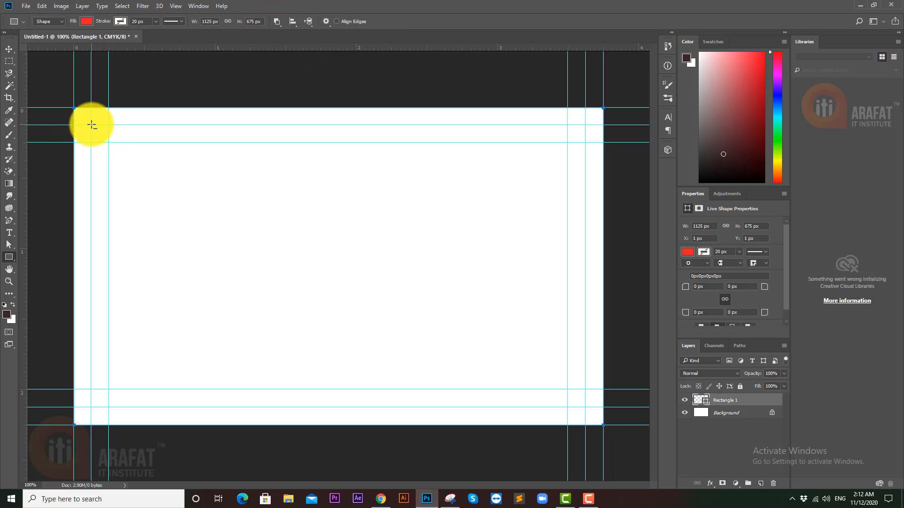
left_click_drag(92, 124, 583, 407)
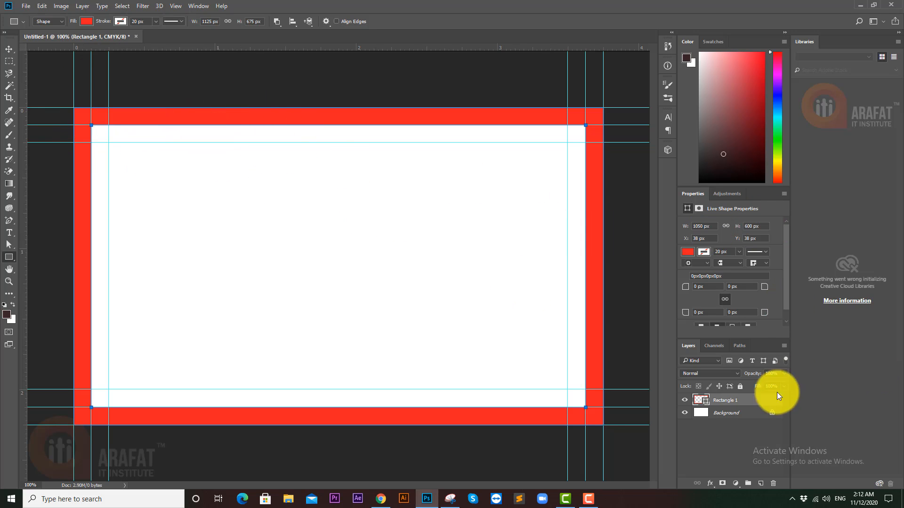
- Rename the red frame's layer to 'Bleed'
left_click(729, 401)
double_click(729, 401)
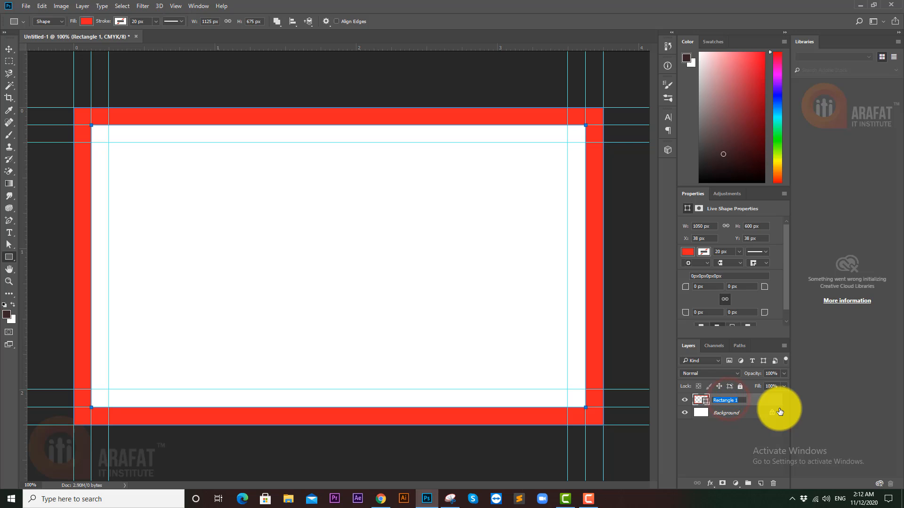
type("Bleed")
key("Return")
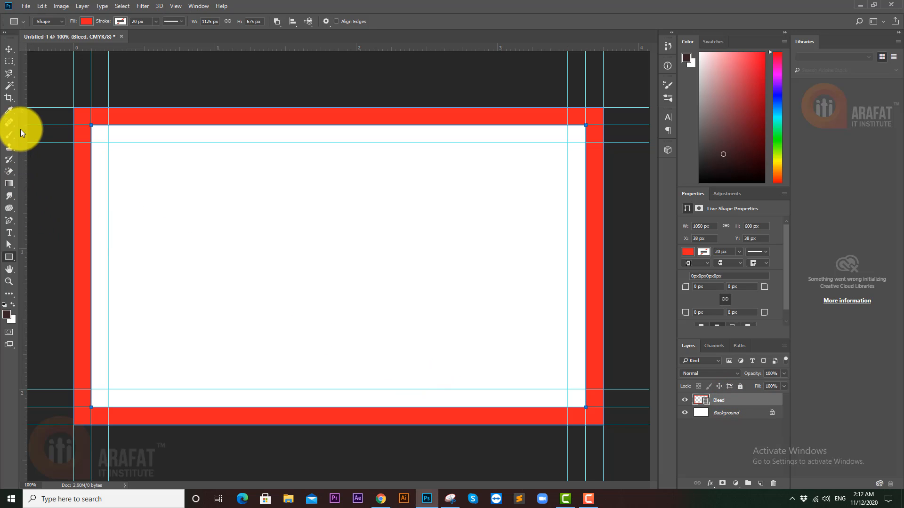
left_click(9, 49)
- Draw a new panel rectangle inside the red frame
left_click(35, 56)
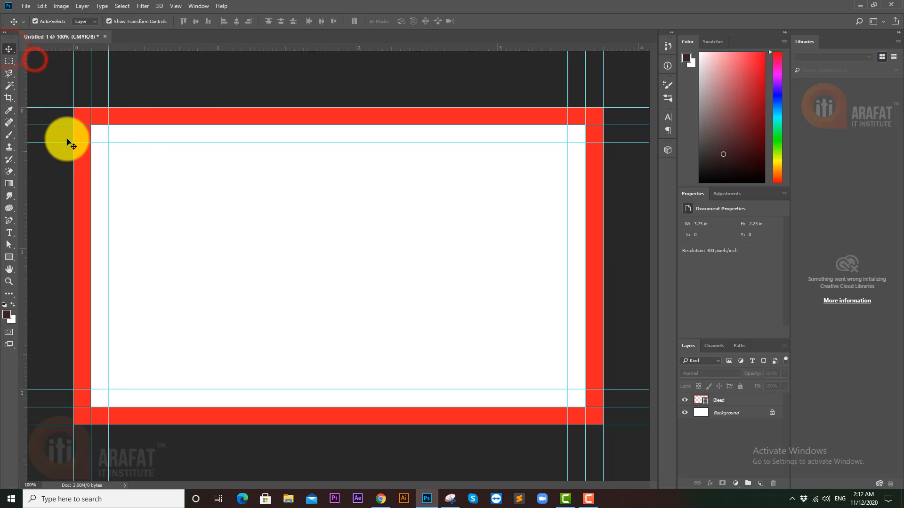
left_click(9, 257)
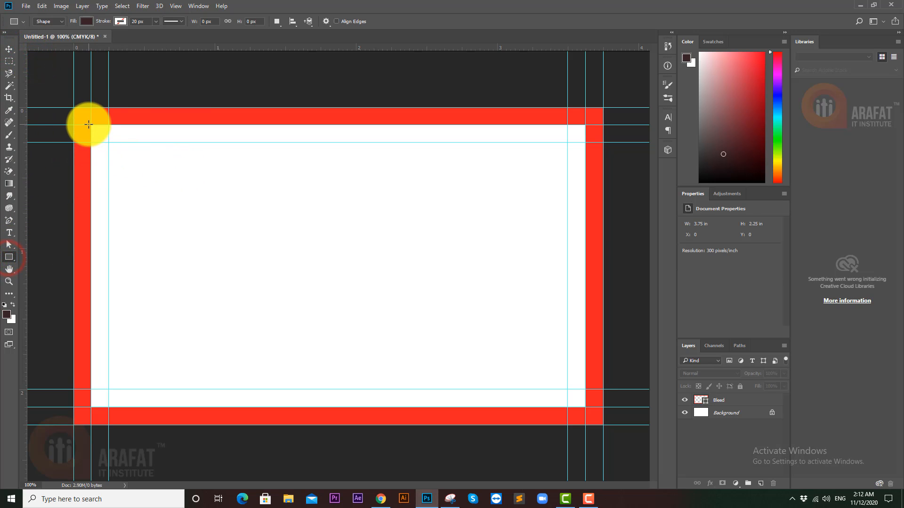
left_click_drag(90, 125, 580, 409)
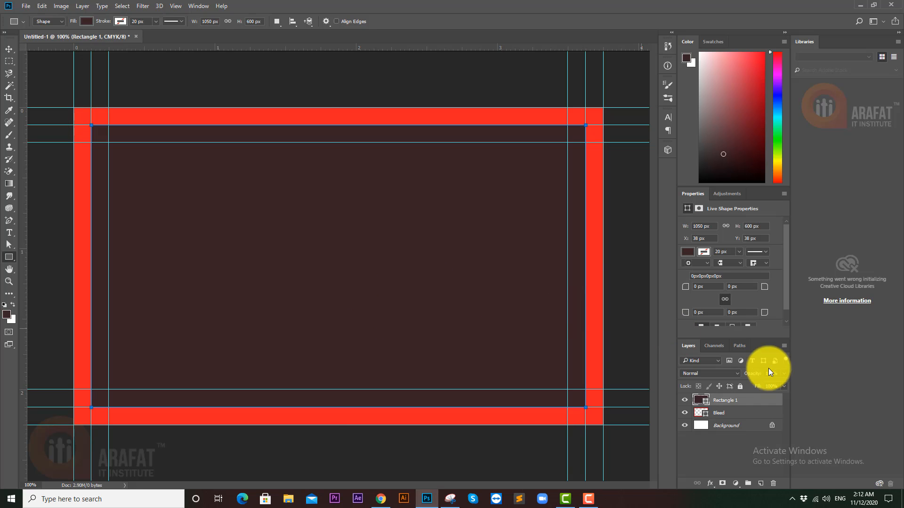
- Enter CMYK values 0, 0, 0, 90 for the panel's fill colour
double_click(706, 404)
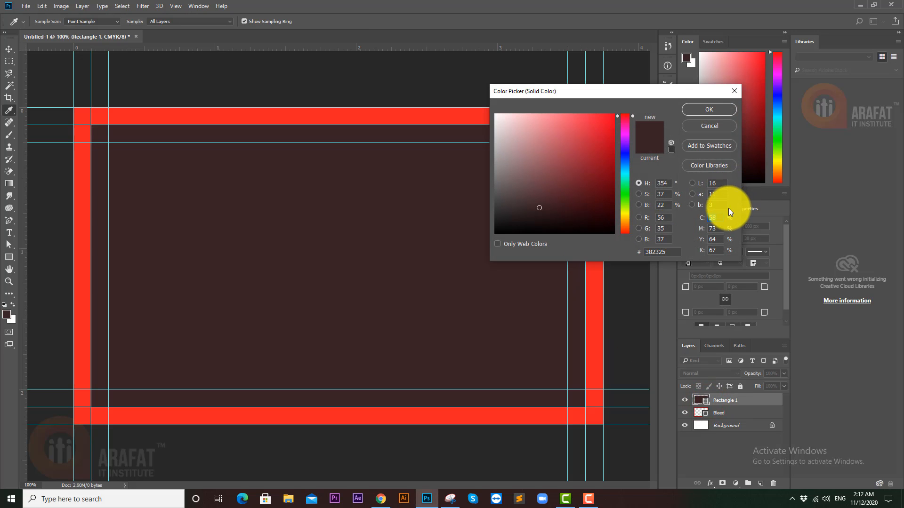
type("0")
key("Tab")
type("0")
key("Tab")
type("0")
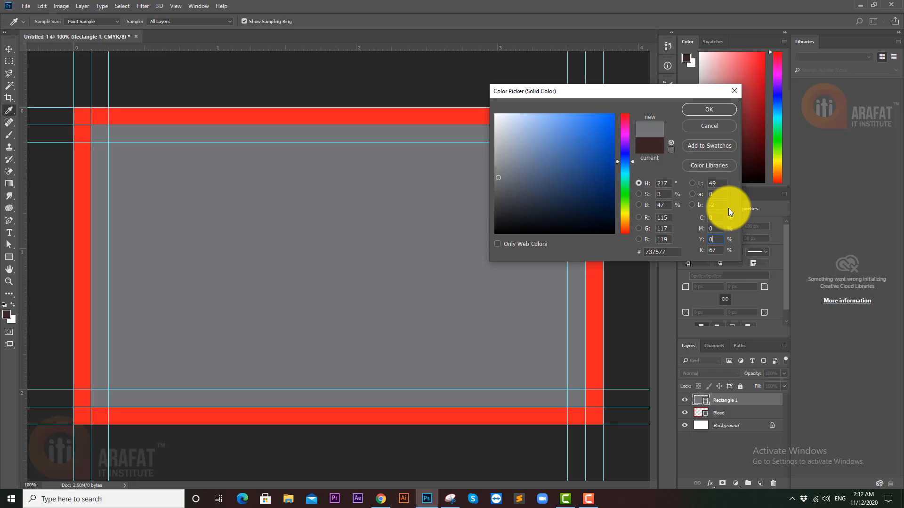
key("Tab")
type("90")
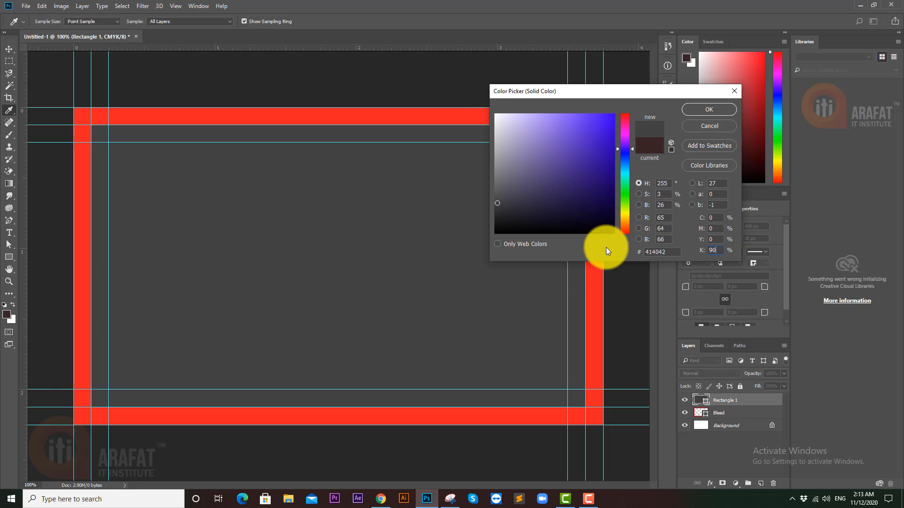
- Refine the CMYK values to C0 M0 Y0 K95 (#333132) and confirm the fill
left_click(718, 251)
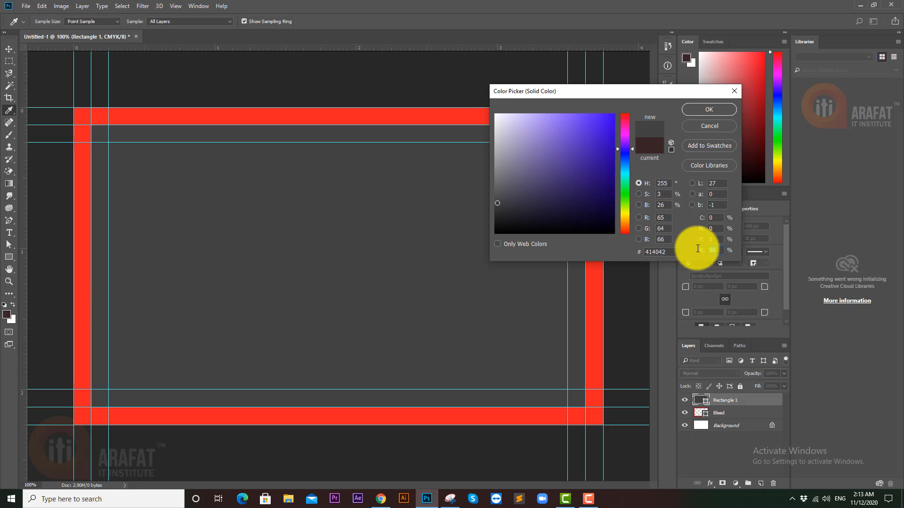
left_click(714, 239)
type("5")
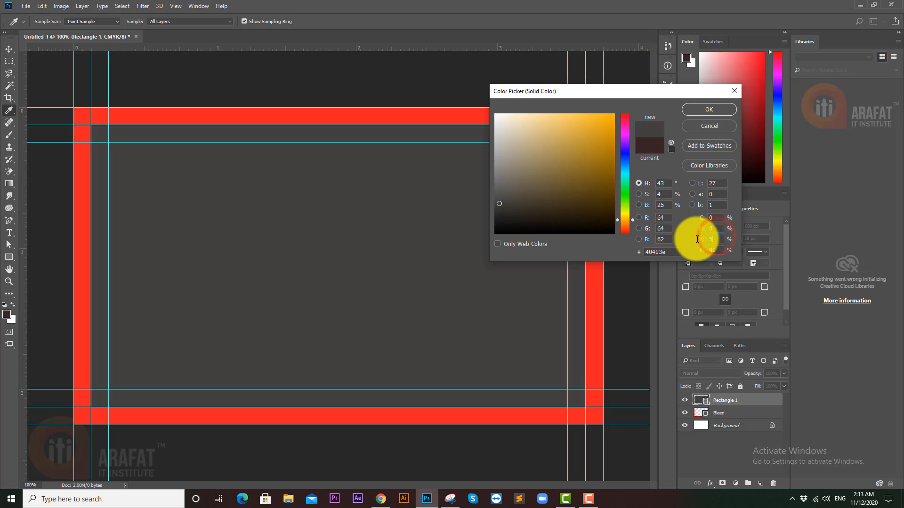
left_click(714, 229)
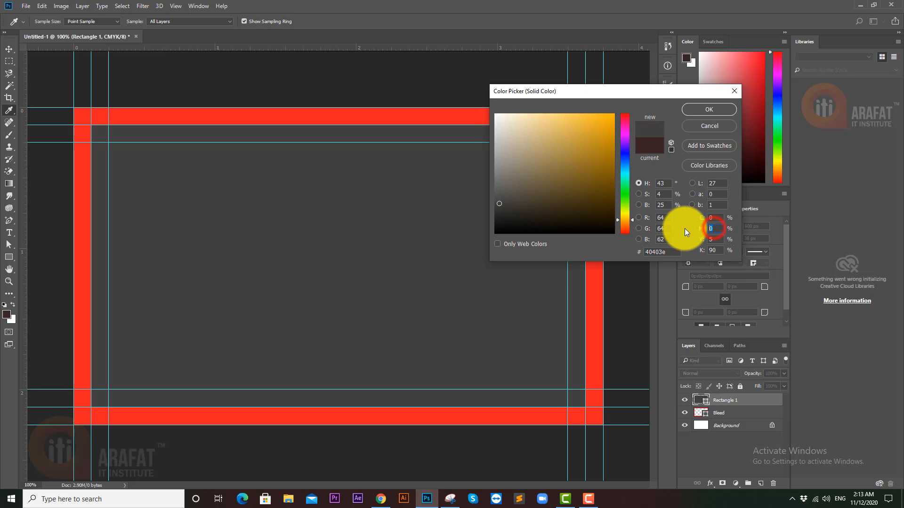
type("5")
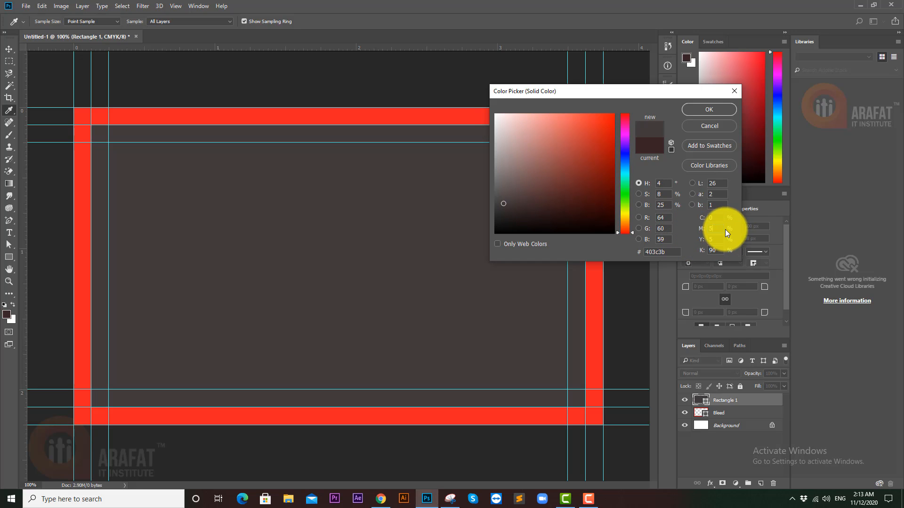
left_click(714, 218)
type("5")
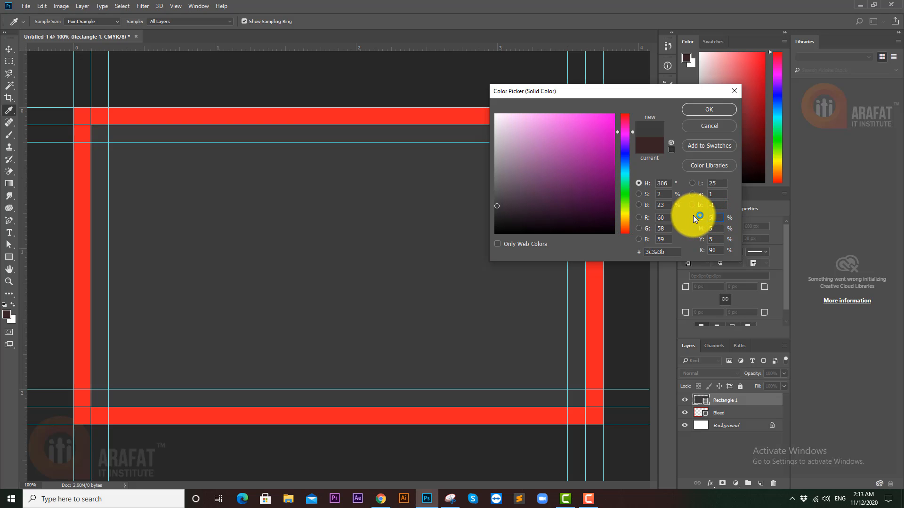
left_click(712, 228)
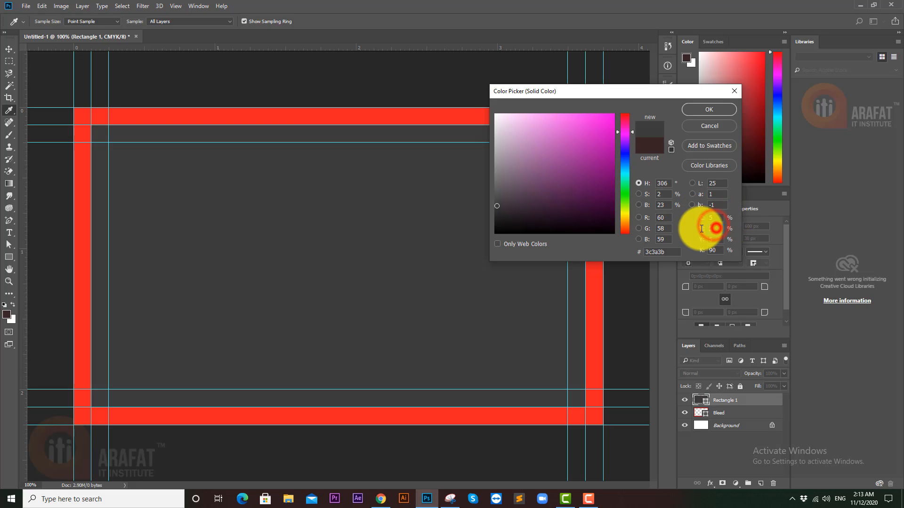
type("0")
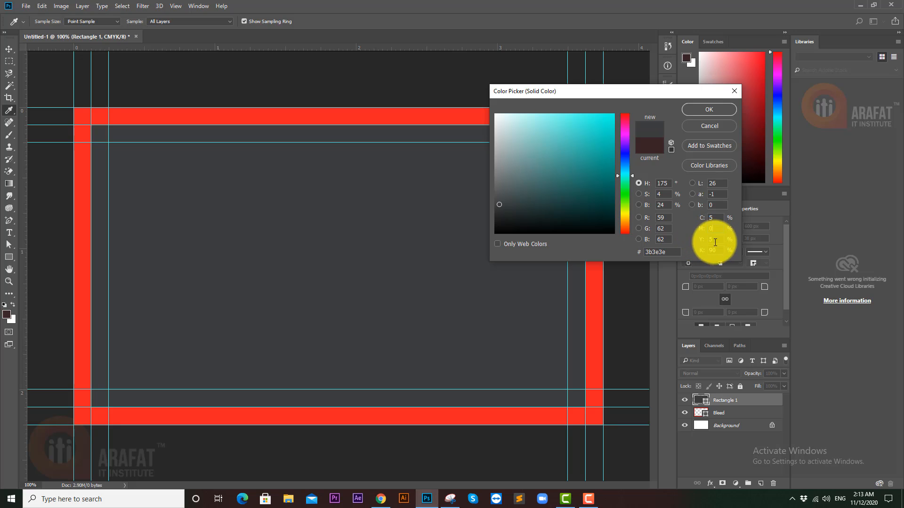
left_click(713, 239)
type("0")
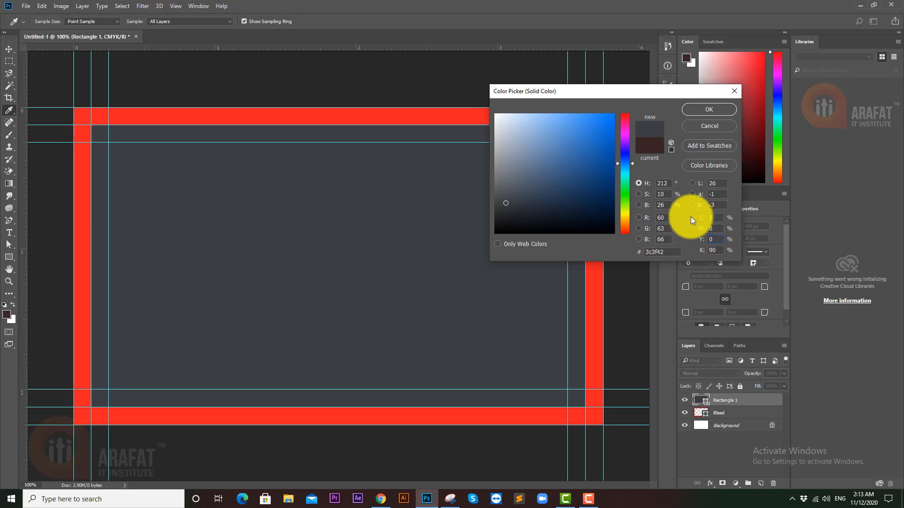
left_click(711, 217)
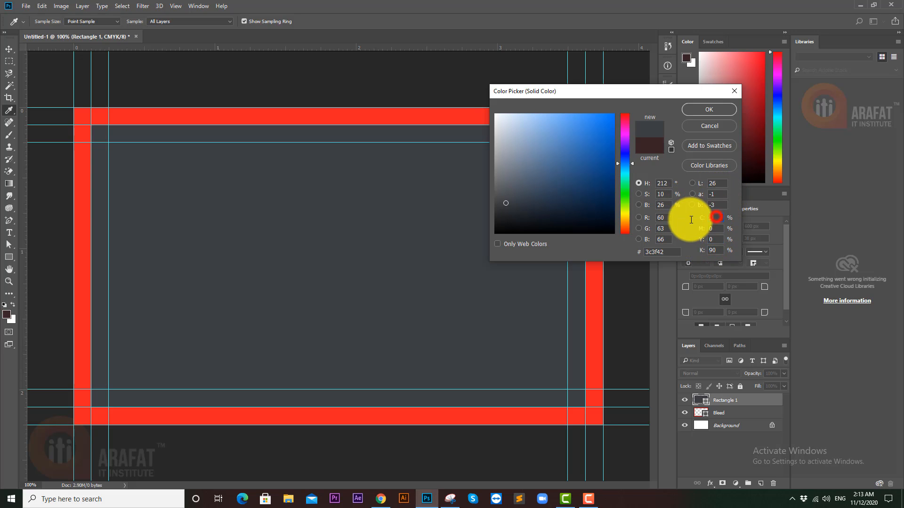
type("2")
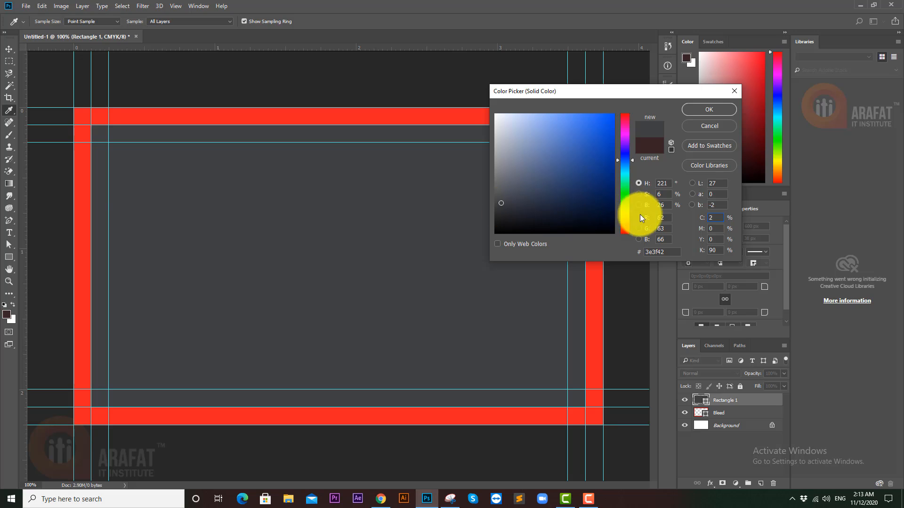
left_click_drag(715, 218, 708, 218)
type("0")
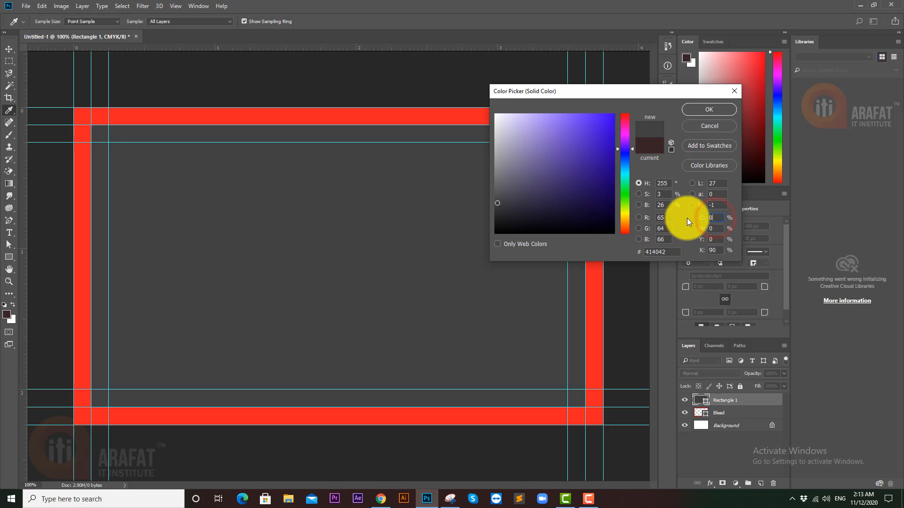
left_click_drag(716, 250, 670, 251)
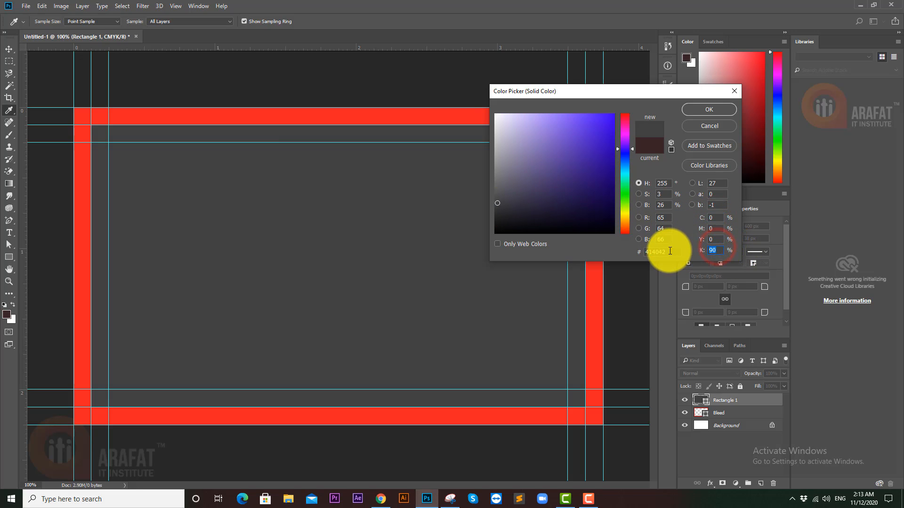
type("95")
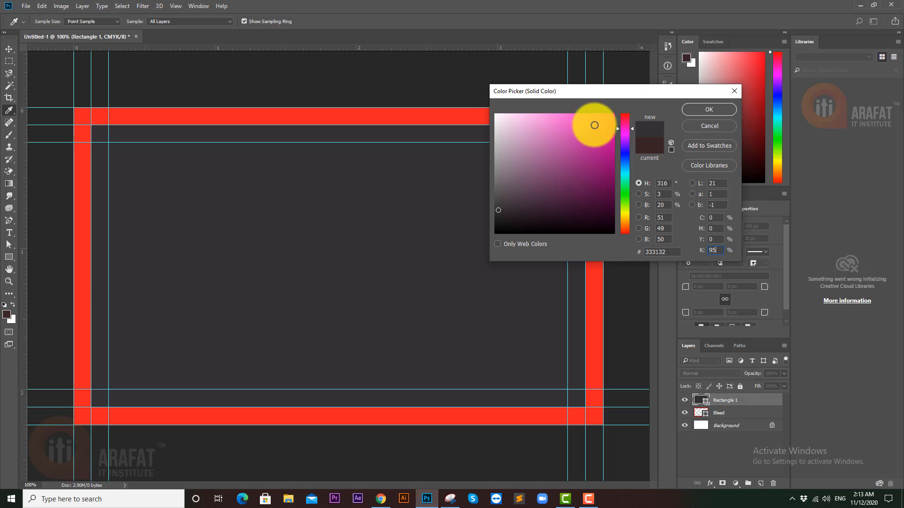
left_click(709, 109)
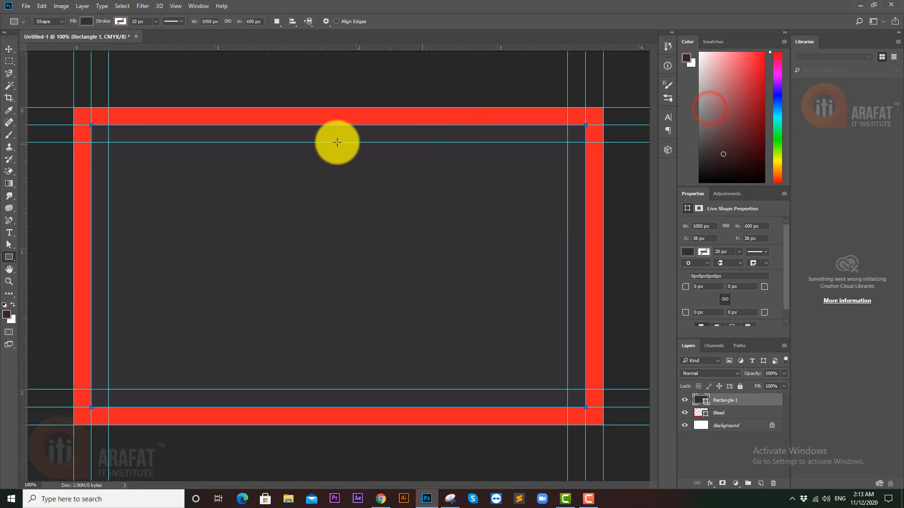
- Zoom out to fit the whole card, select the dark grey Rectangle 1 panel, and pick the Rectangle tool
left_click(8, 48)
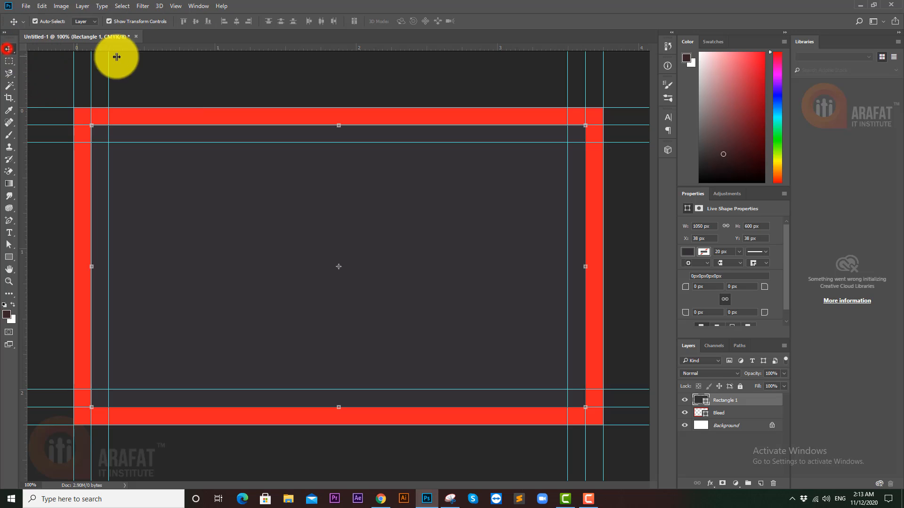
left_click(168, 69)
left_click_drag(424, 159, 400, 153)
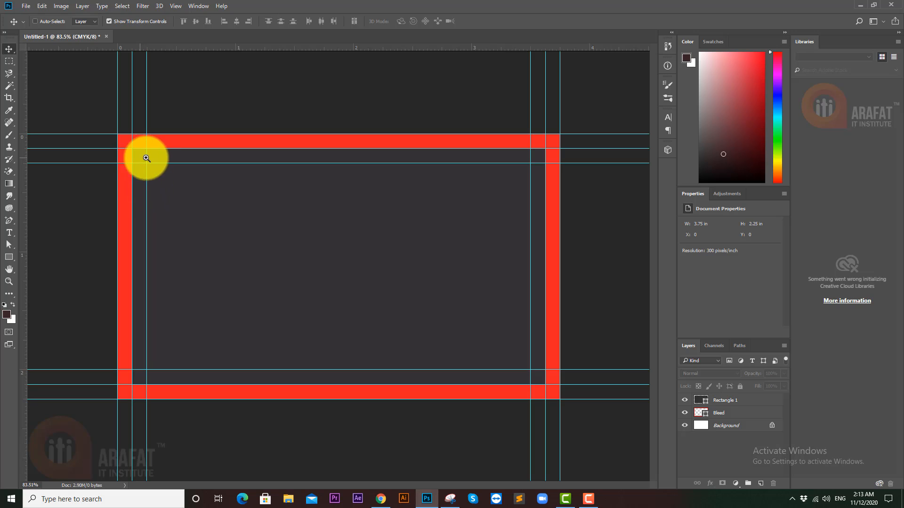
left_click_drag(146, 156, 147, 158)
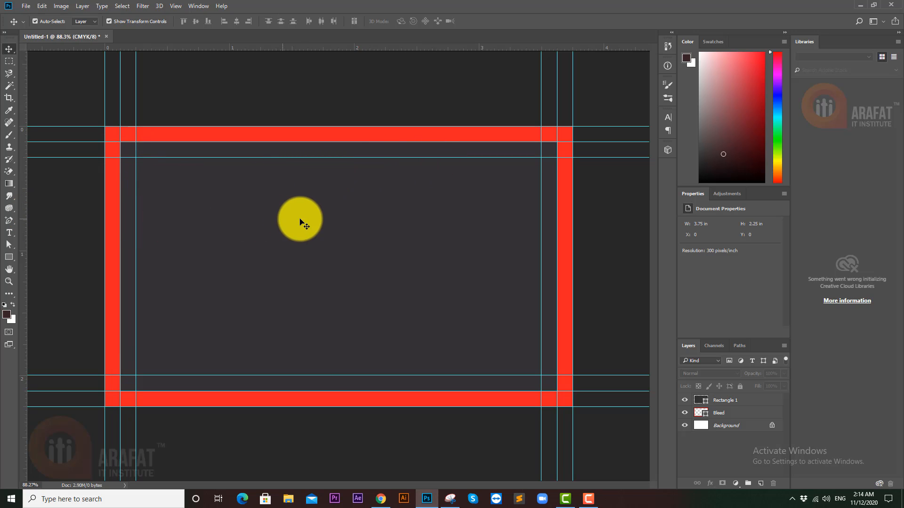
left_click(302, 220)
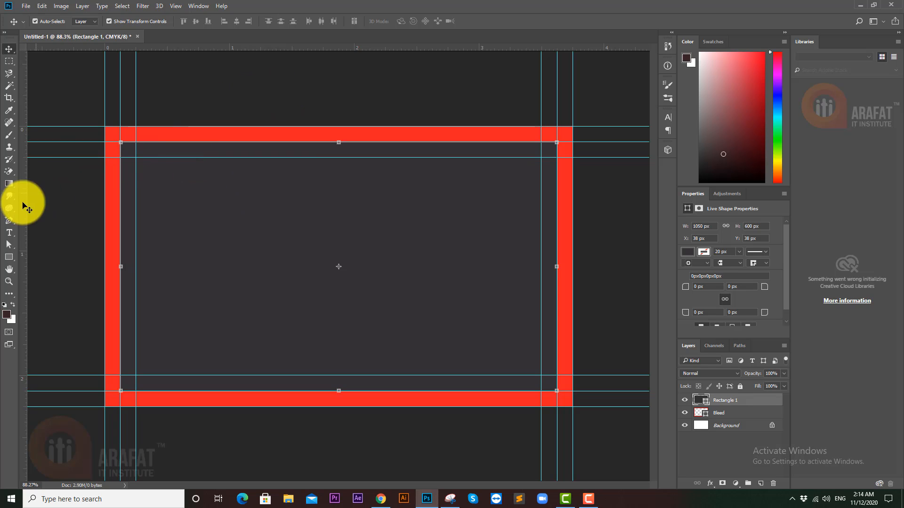
left_click(8, 257)
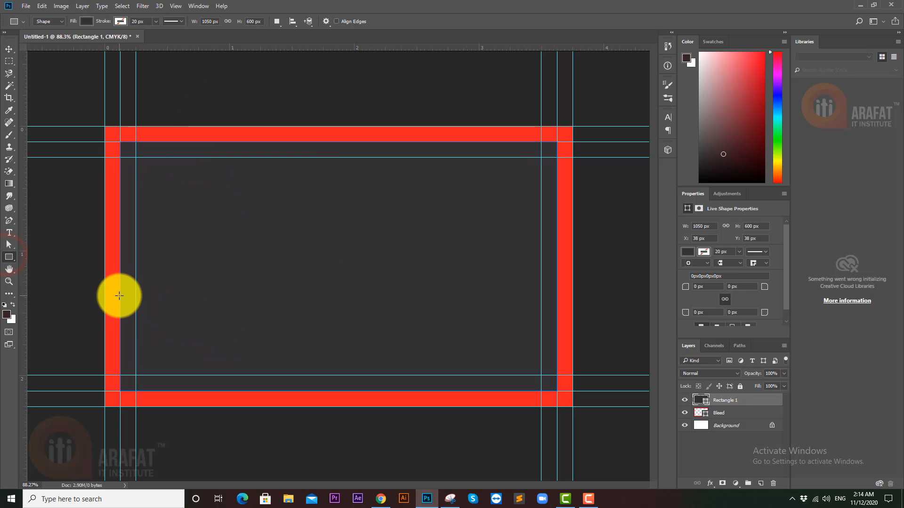
- Draw a 249 × 231 px rectangle in the panel's lower-left corner and pick white
left_click_drag(120, 295, 224, 391)
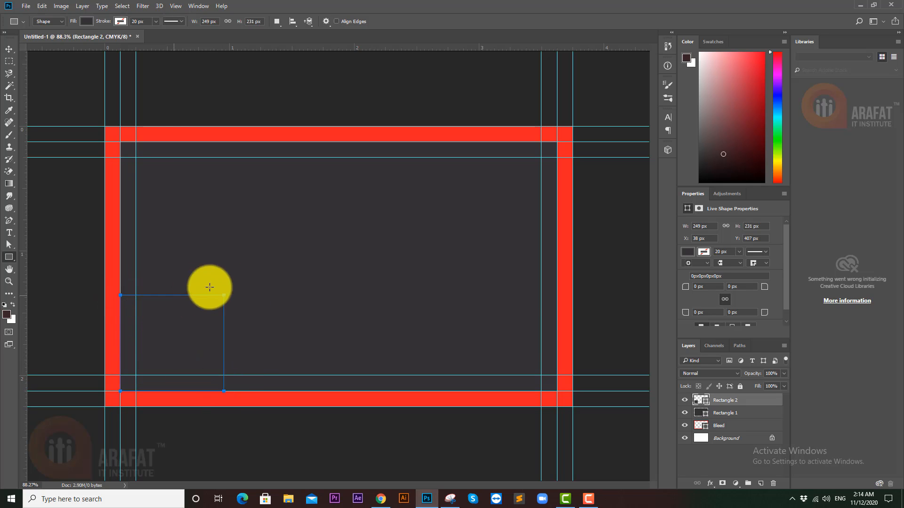
double_click(703, 400)
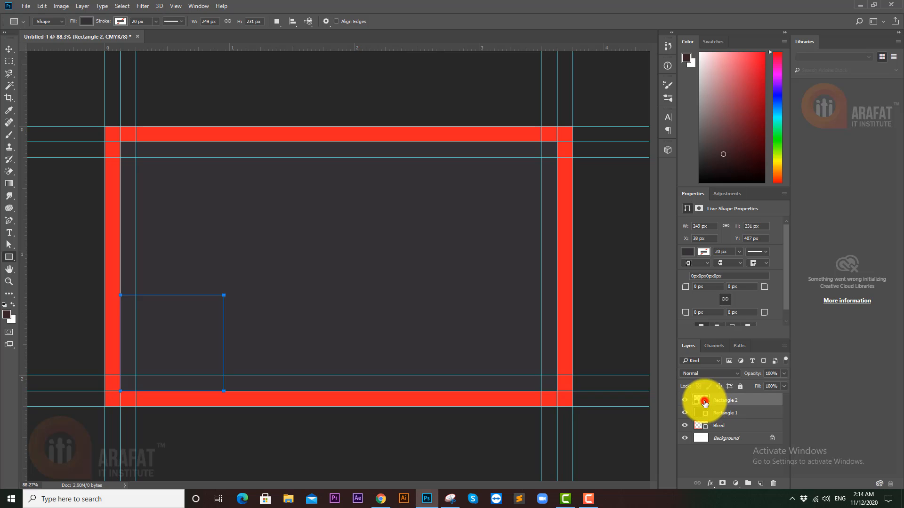
left_click_drag(515, 142, 456, 99)
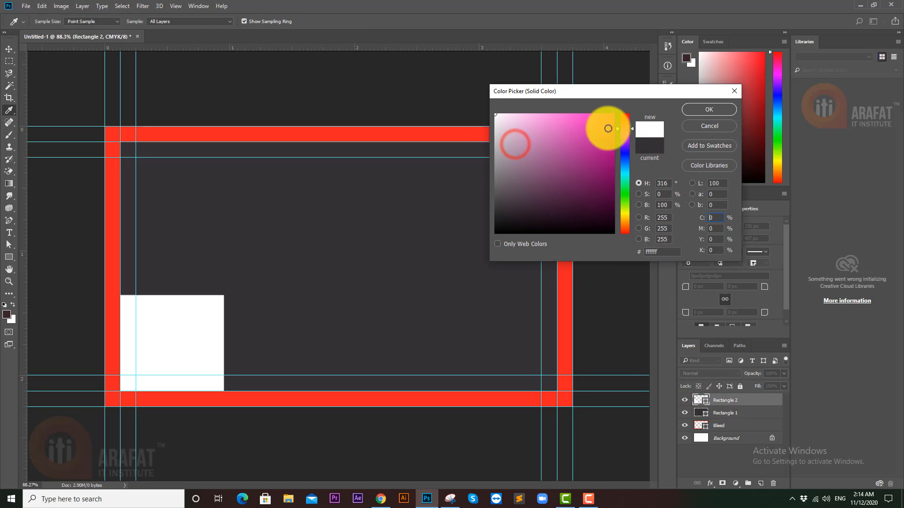
- Confirm the white fill and duplicate the white block to its right
left_click(694, 110)
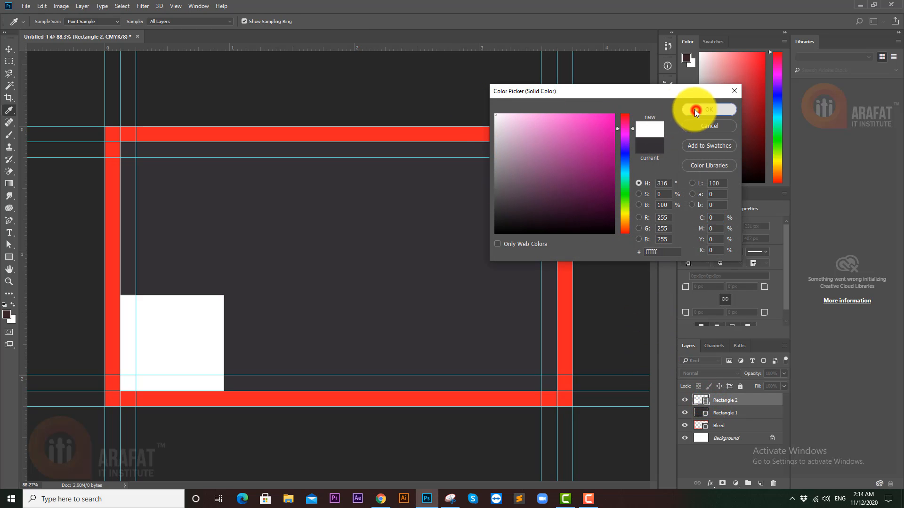
left_click(9, 49)
left_click_drag(196, 332, 374, 340)
- Stretch the three white blocks to 350 × 231 px each, spanning the panel's width
left_click(266, 327, "shift")
left_click(182, 315, "shift")
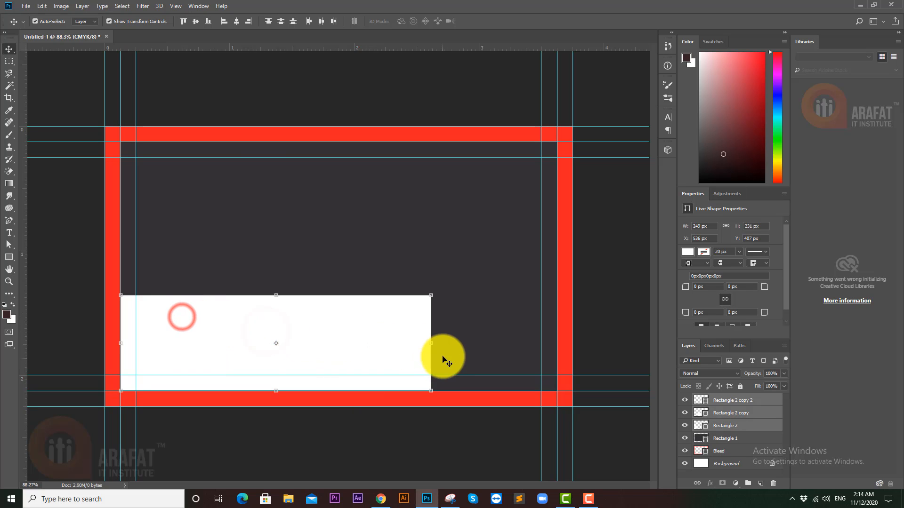
left_click_drag(433, 347, 557, 348)
key("Return")
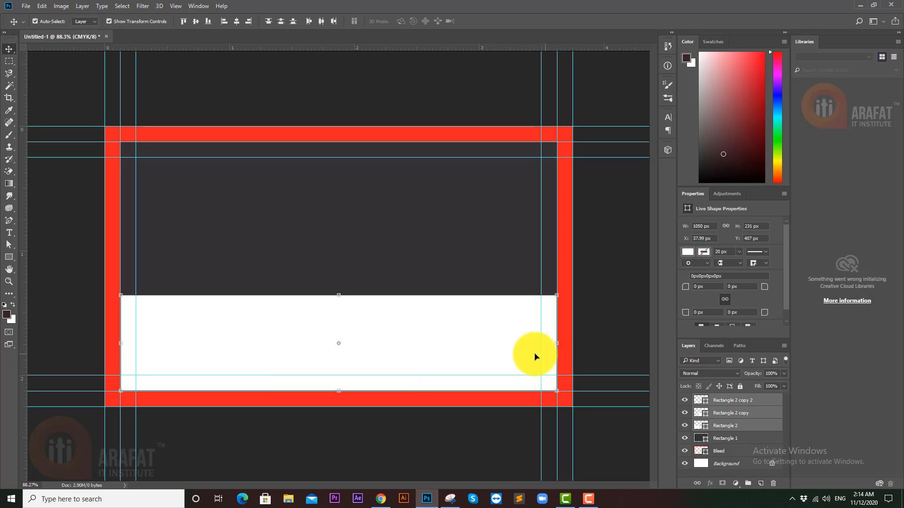
left_click(323, 347)
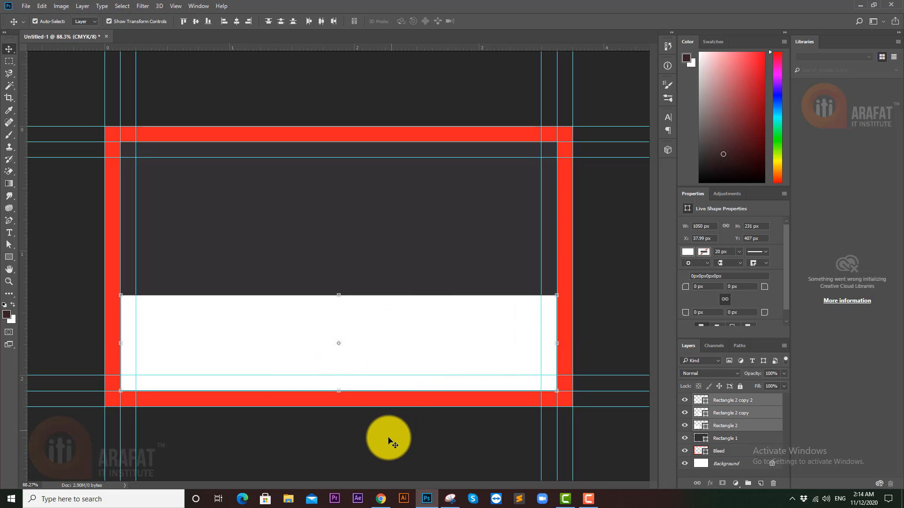
left_click(388, 437)
left_click(369, 331)
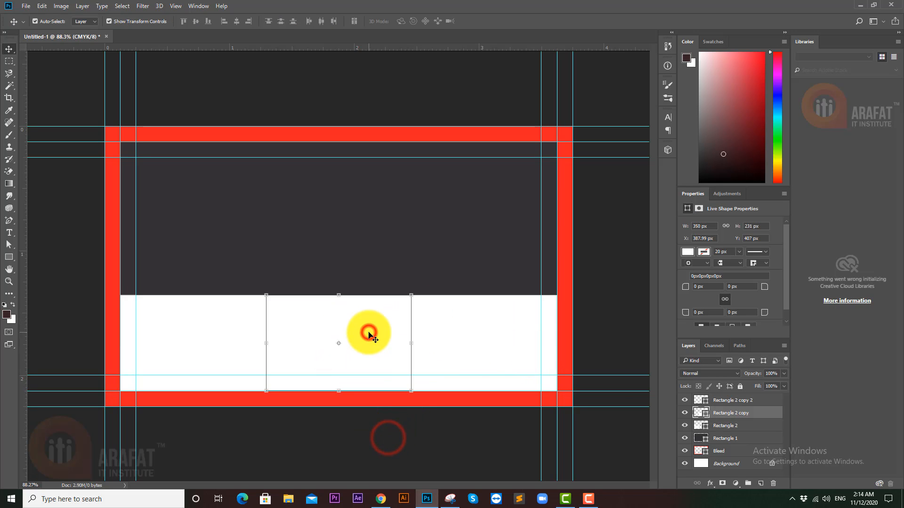
- Colour the middle block light grey #d2d2d2 and add vertical guides at its edges
double_click(702, 413)
left_click(513, 139)
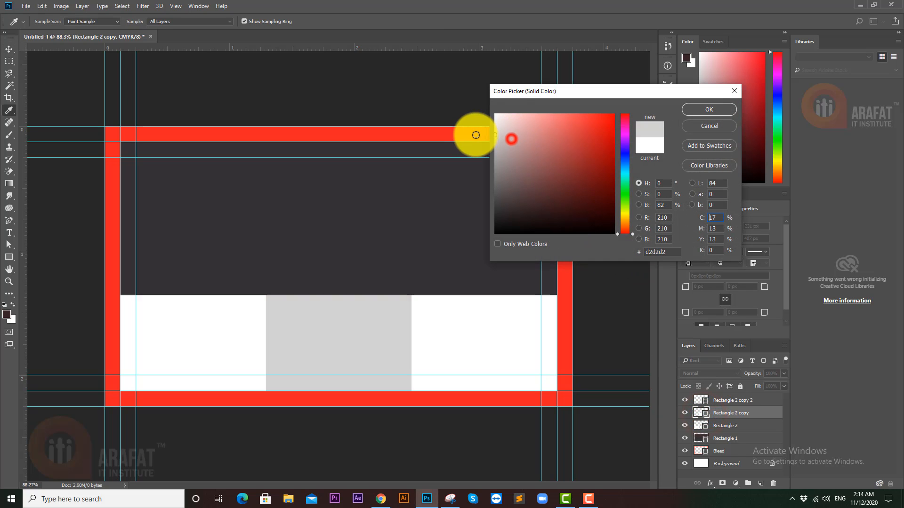
left_click(708, 109)
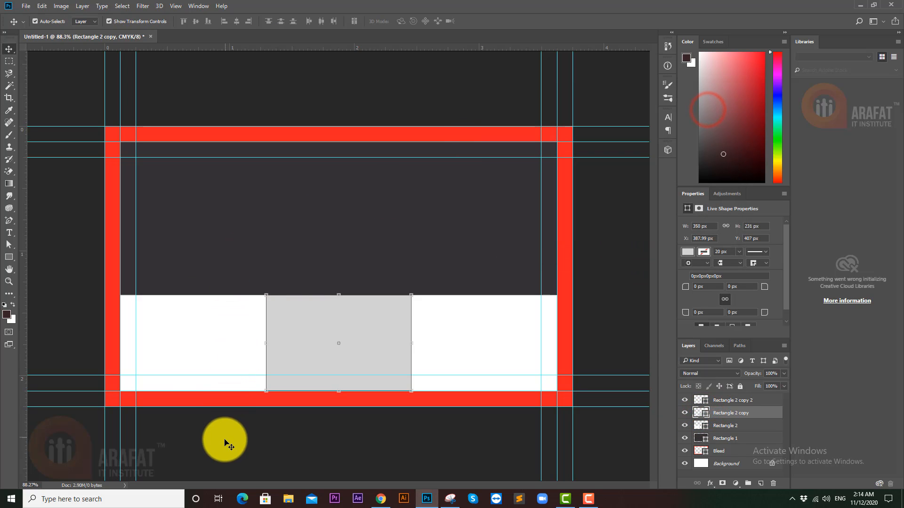
left_click_drag(24, 305, 266, 308)
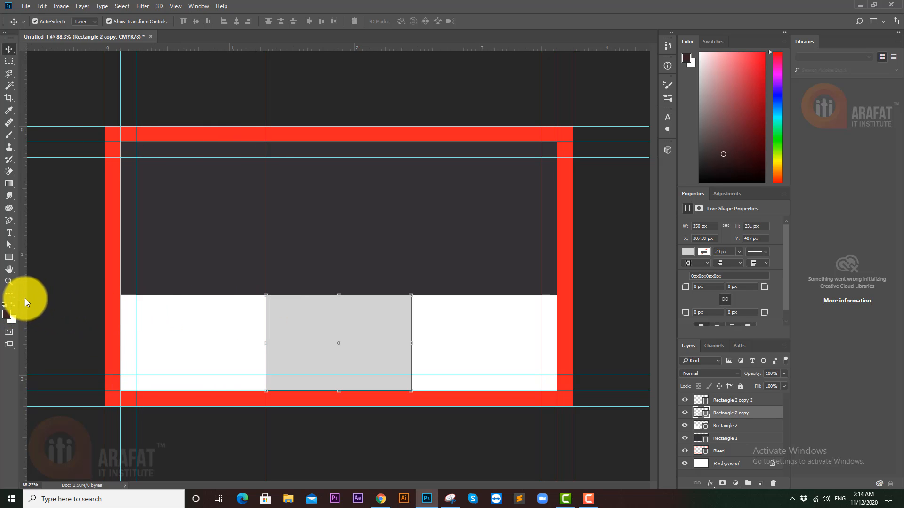
left_click_drag(24, 298, 414, 297)
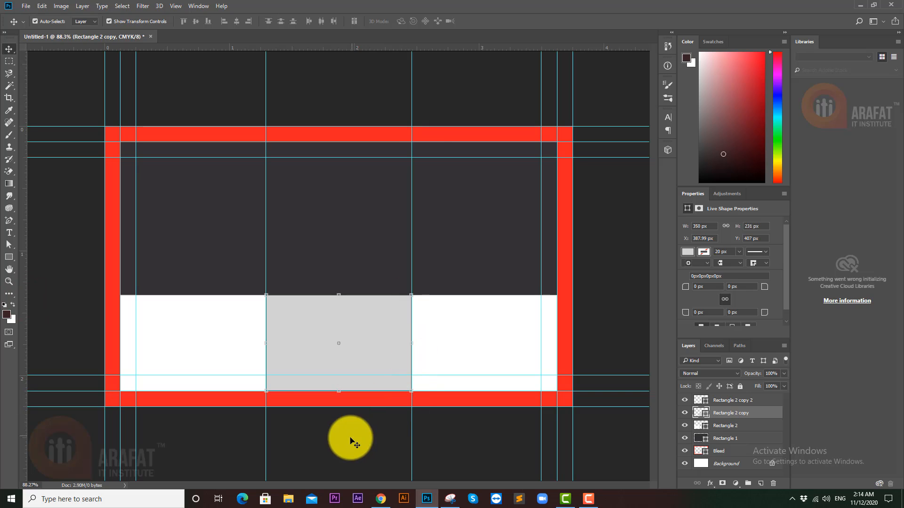
- Delete the three temporary white and grey blocks
left_click(347, 435)
left_click(347, 321)
left_click(225, 322, "shift")
left_click(480, 319, "shift")
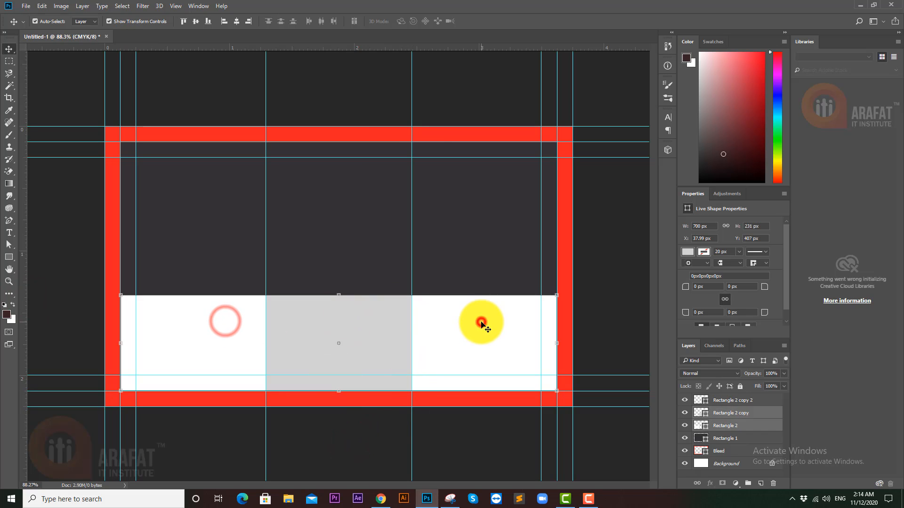
key("Delete")
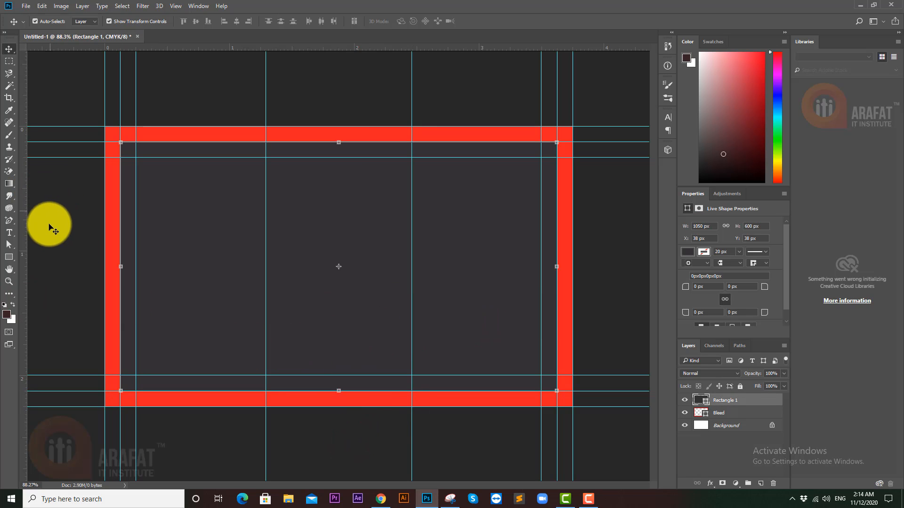
left_click(42, 252)
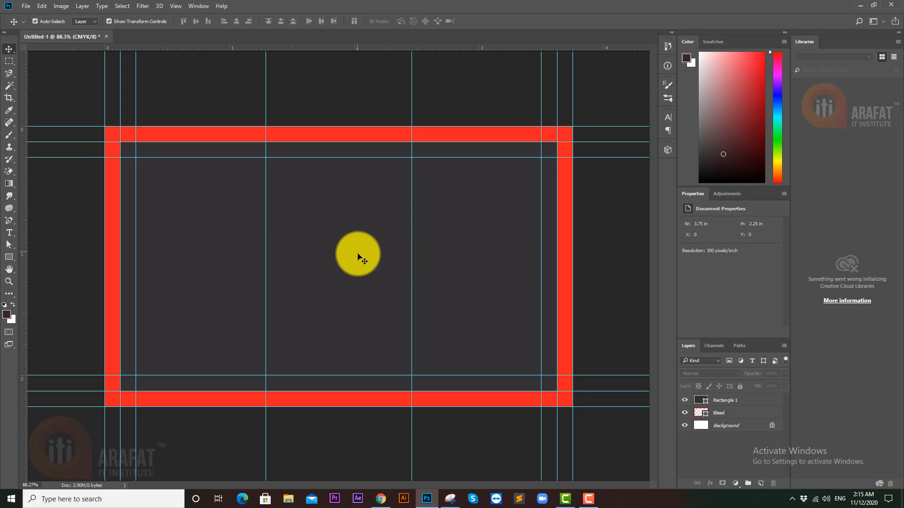
left_click(356, 260)
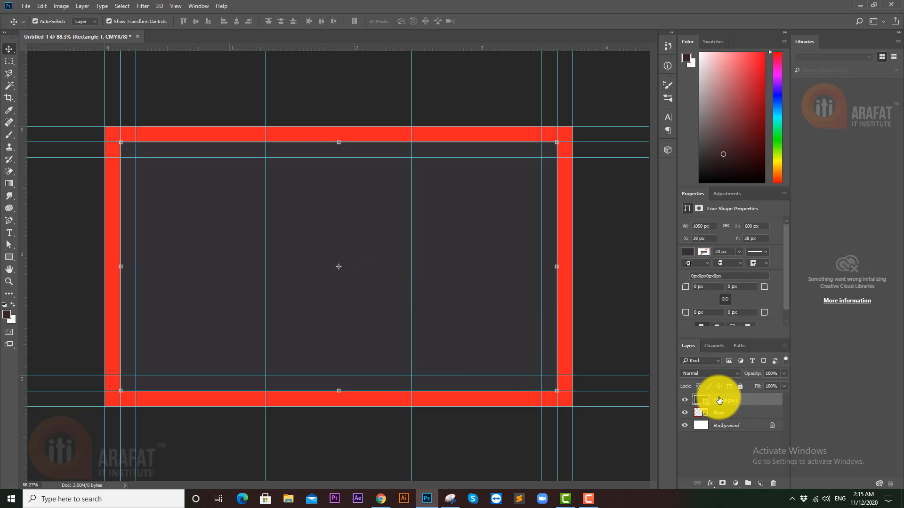
- Duplicate the dark panel and shrink the copy's height to about 61%
key("ctrl+j")
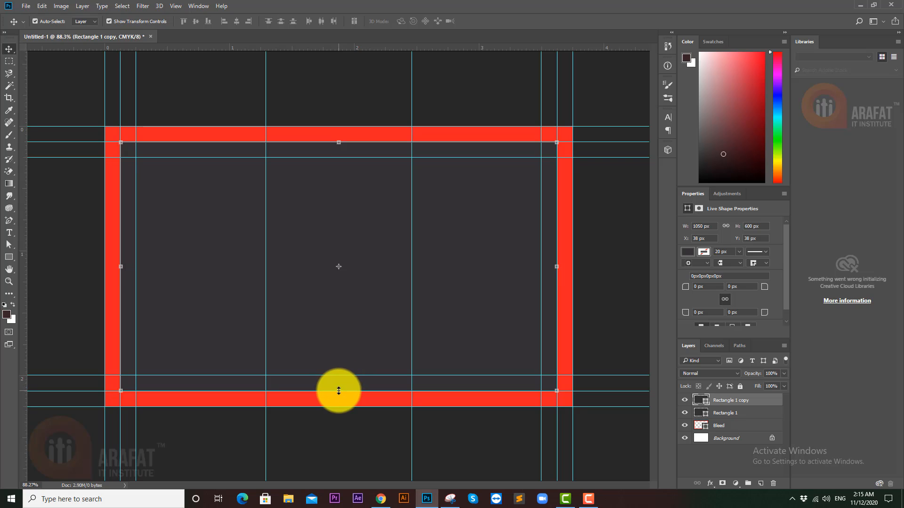
left_click_drag(338, 390, 345, 294)
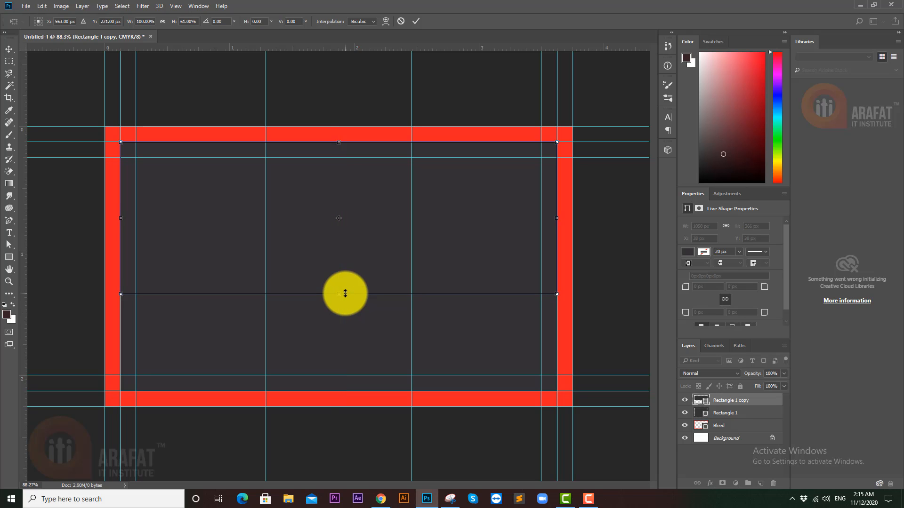
key("Return")
- Add horizontal and vertical guides through the card's centre
left_click(326, 428)
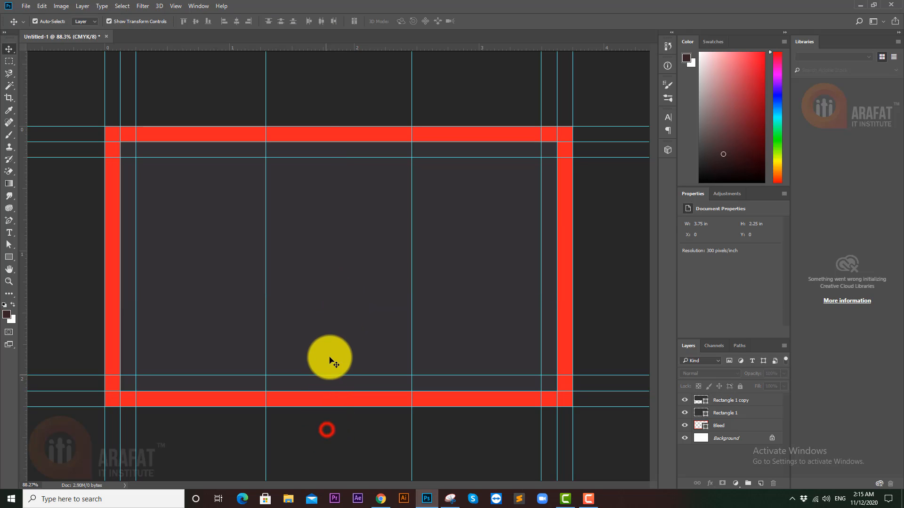
left_click(339, 338)
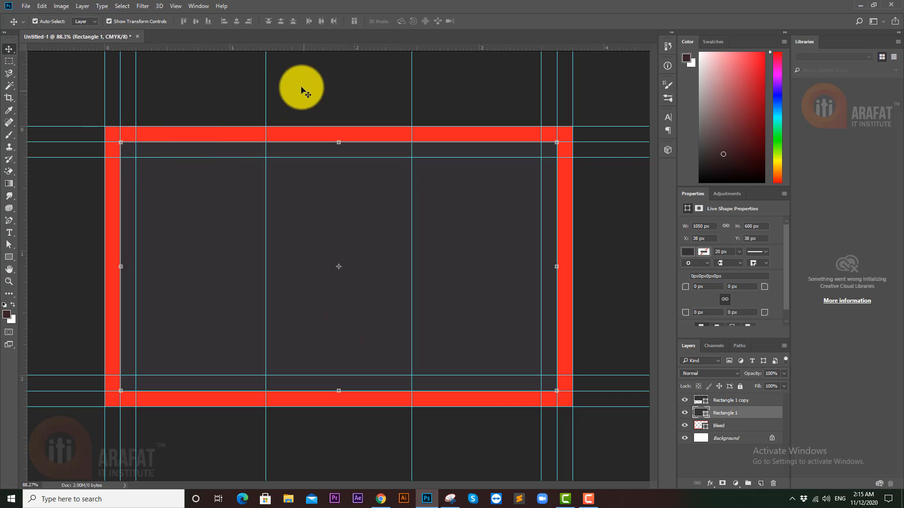
left_click_drag(368, 48, 357, 267)
left_click_drag(23, 240, 339, 234)
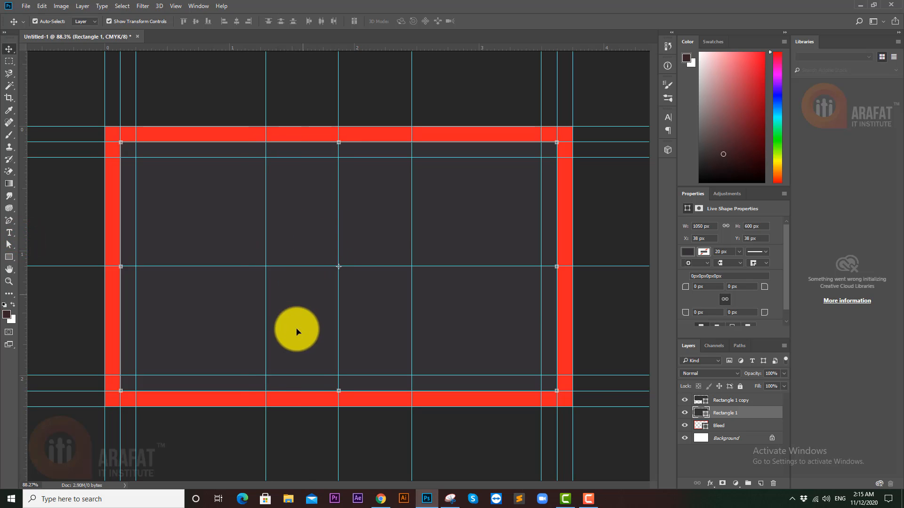
- Fill the Rectangle 1 copy with a gold gradient at 0°, yellow stop moved left
left_click(321, 293)
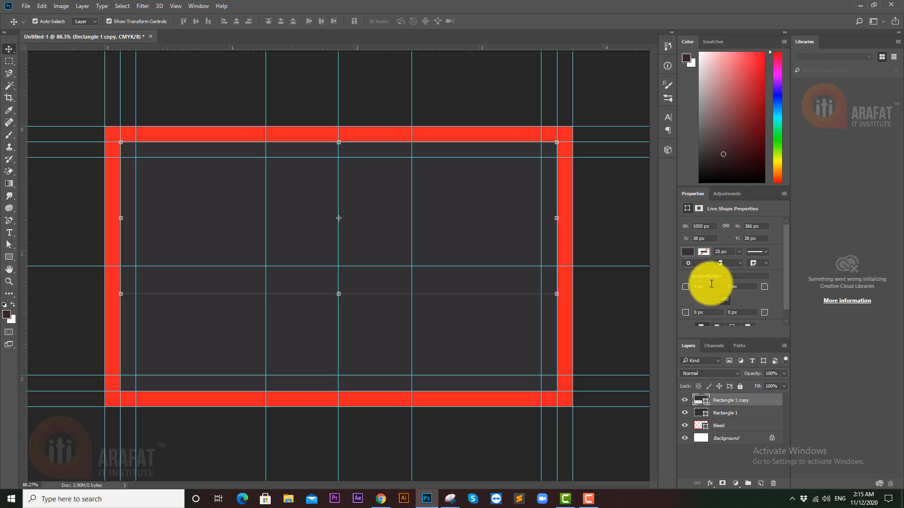
left_click(684, 251)
left_click(725, 270)
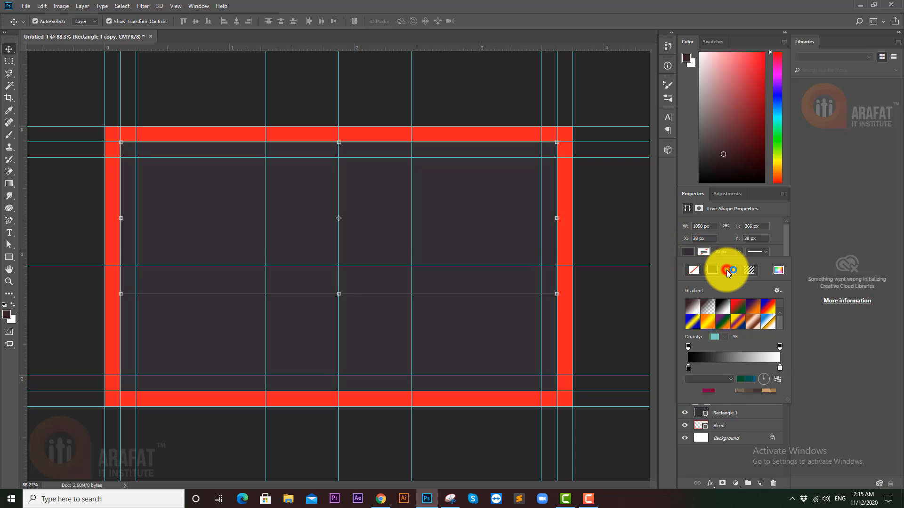
scroll(740, 326, "down", 4)
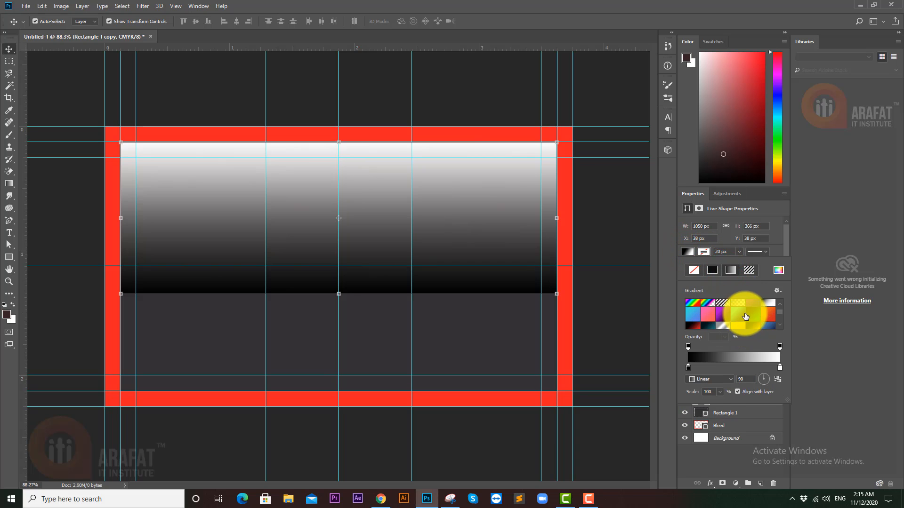
left_click(753, 307)
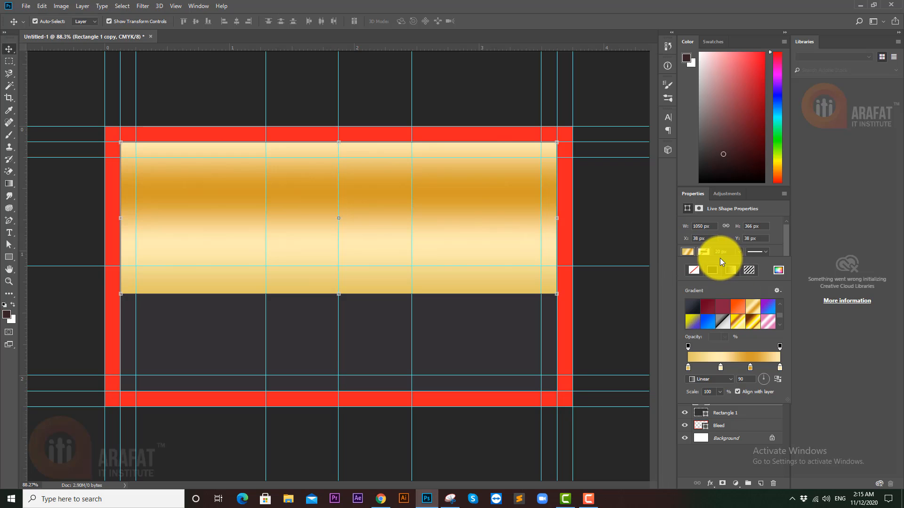
left_click(769, 380)
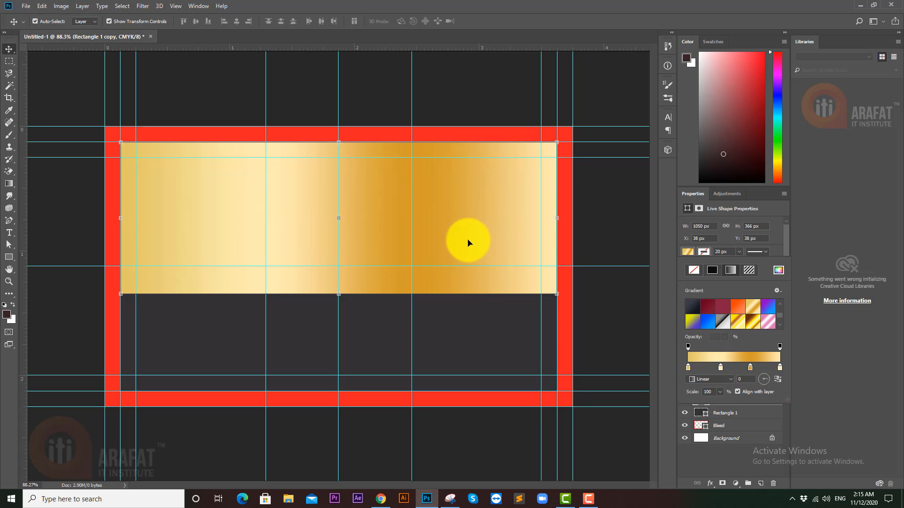
left_click_drag(775, 371, 694, 361)
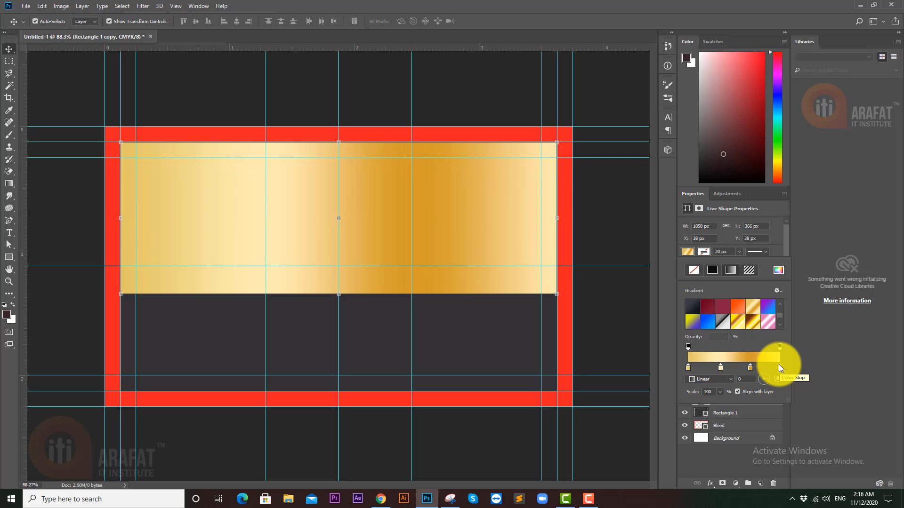
- Rearrange the gradient's colour stops into alternating light and dark gold bands
mouse_move(779, 369)
left_mouse_down()
mouse_move(783, 386)
mouse_move(758, 372)
mouse_move(779, 368)
left_mouse_up()
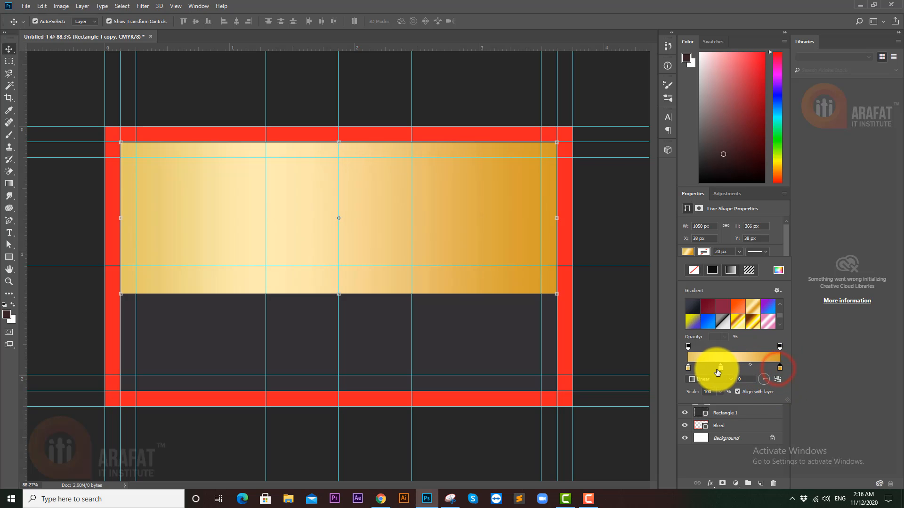
left_click(721, 367)
left_click_drag(733, 368, 758, 369)
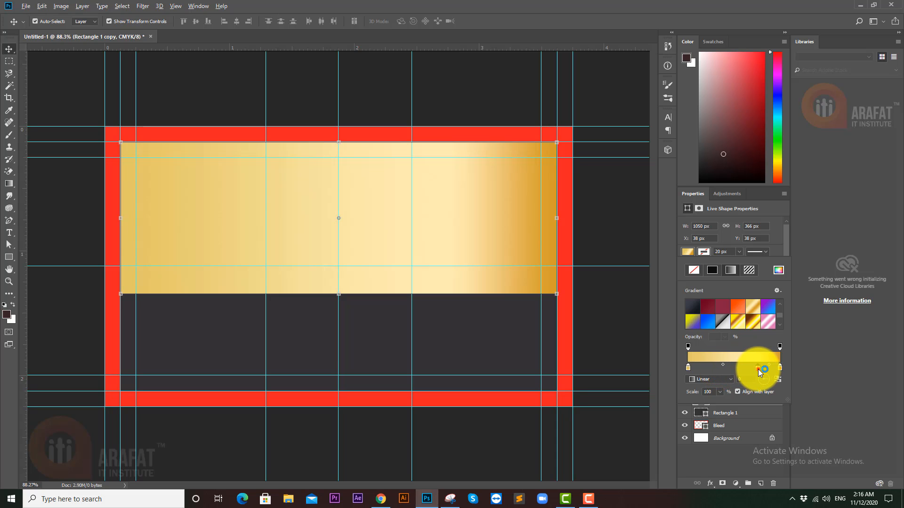
left_click(712, 367)
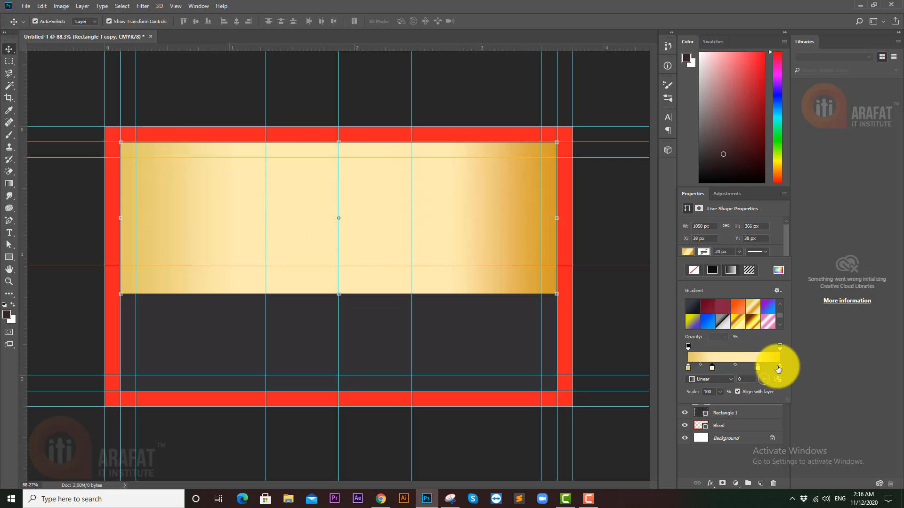
left_click(736, 368)
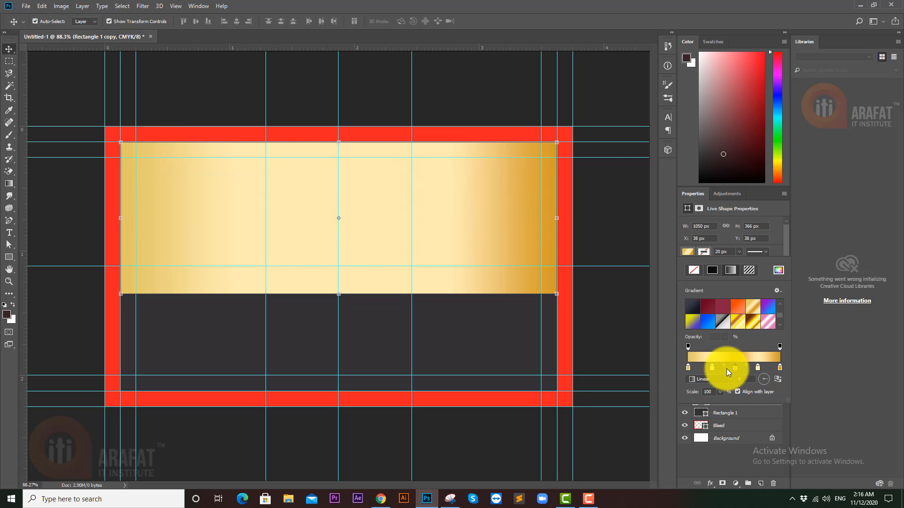
left_click_drag(686, 367, 686, 389)
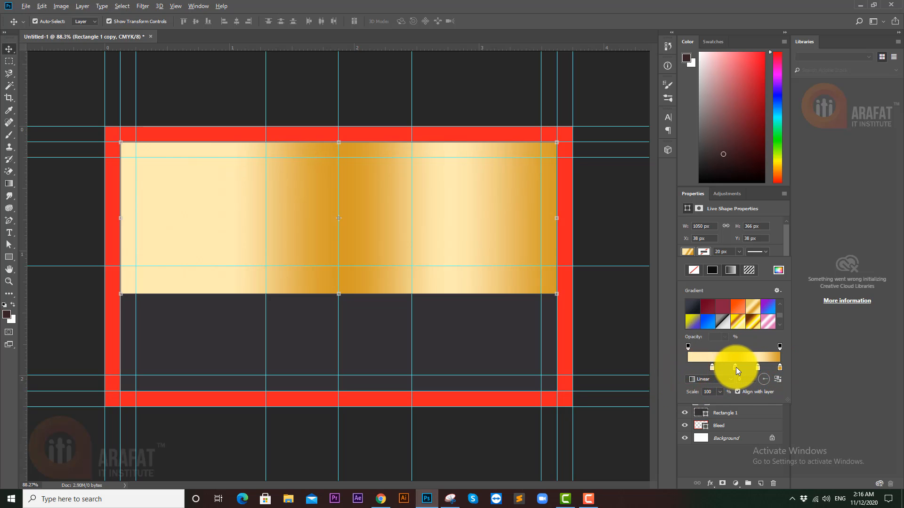
left_click(736, 367)
left_click(687, 370)
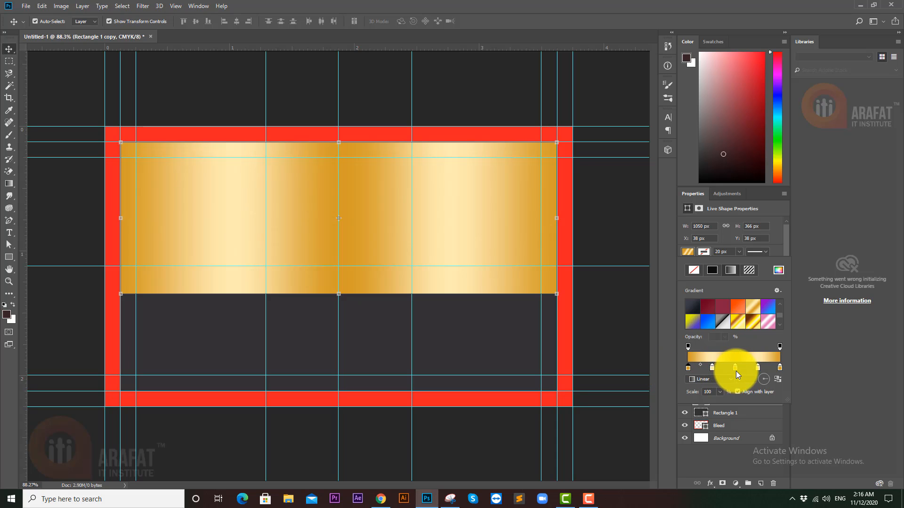
left_click(713, 367)
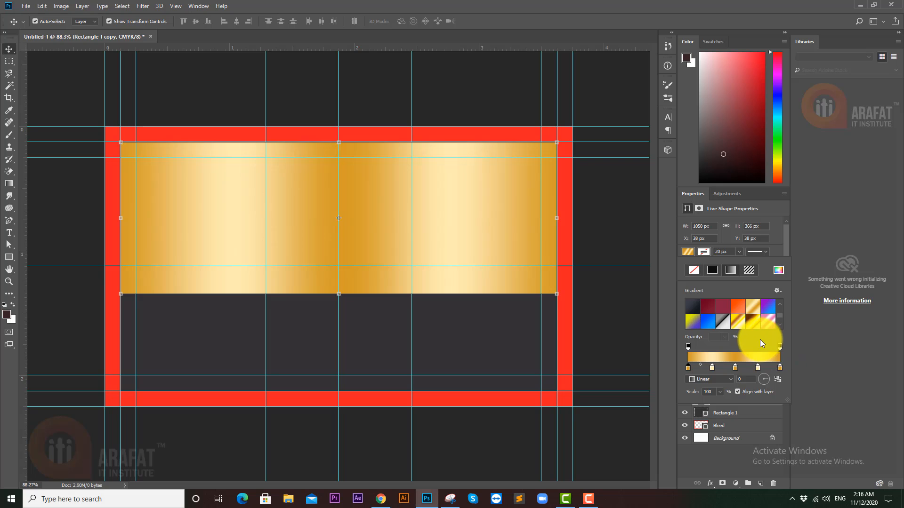
left_click(688, 252)
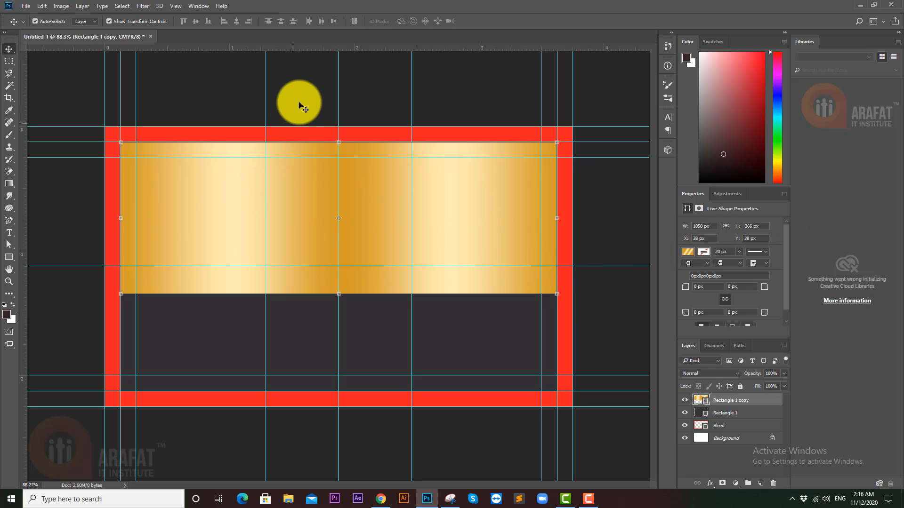
- Shorten the gold banner to 1050 × 342 px
left_click(297, 80)
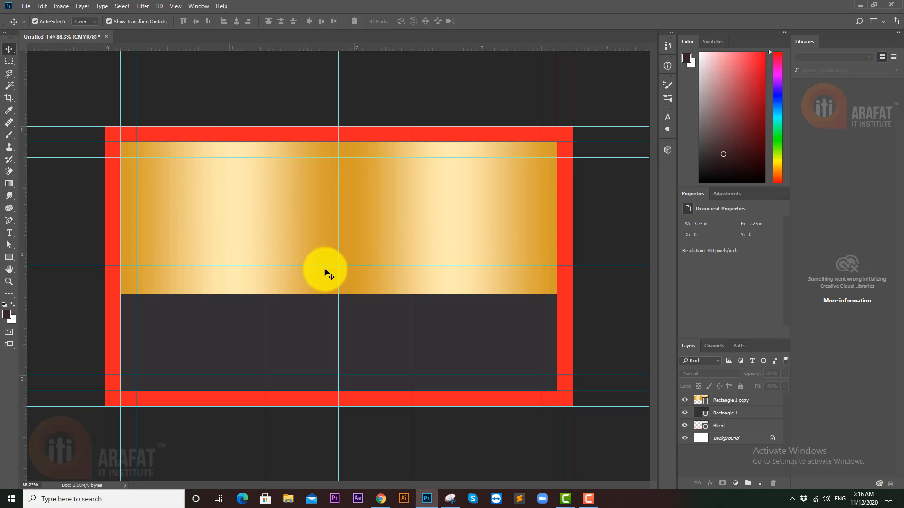
left_click(313, 219)
left_click_drag(336, 295, 339, 284)
key("Return")
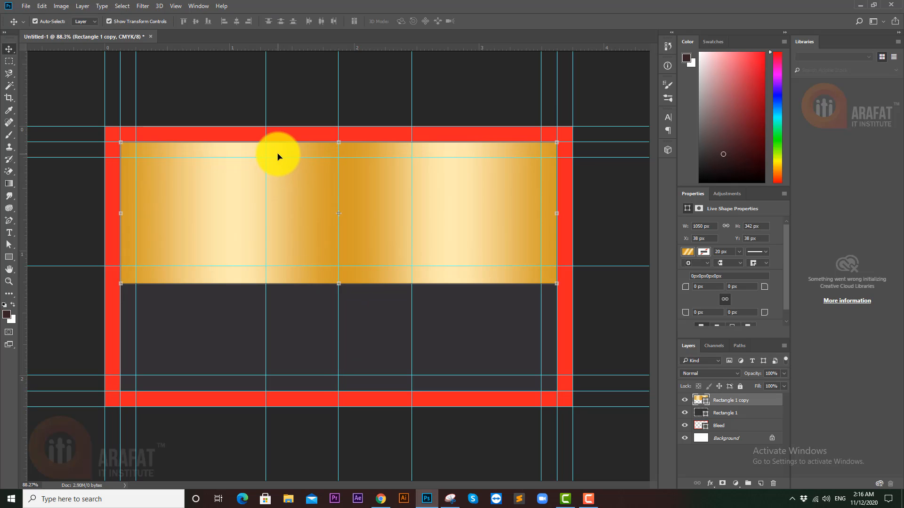
- Recolour the Rectangle 1 panel to 85% black (RGB 77, 77, 79) and deselect it
left_click(193, 335)
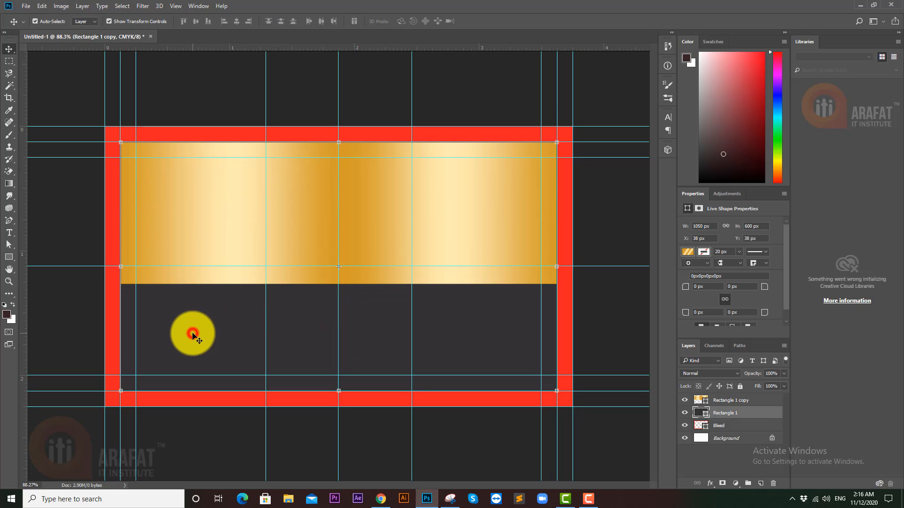
double_click(705, 416)
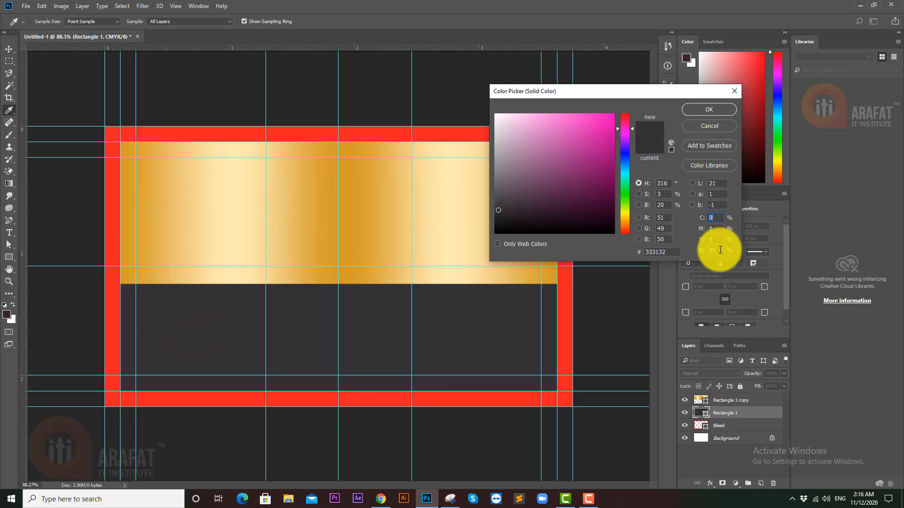
left_click(721, 250)
type("900")
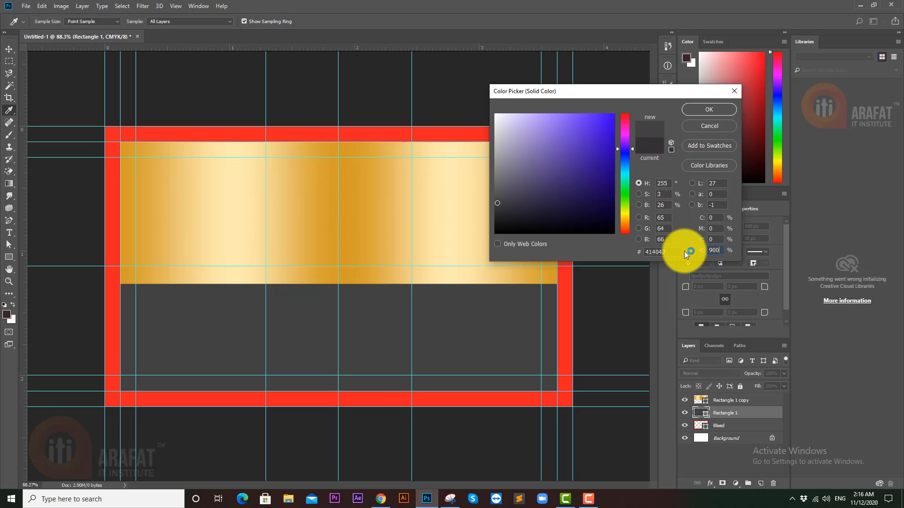
key("BackSpace")
key("BackSpace")
key("BackSpace")
type("85")
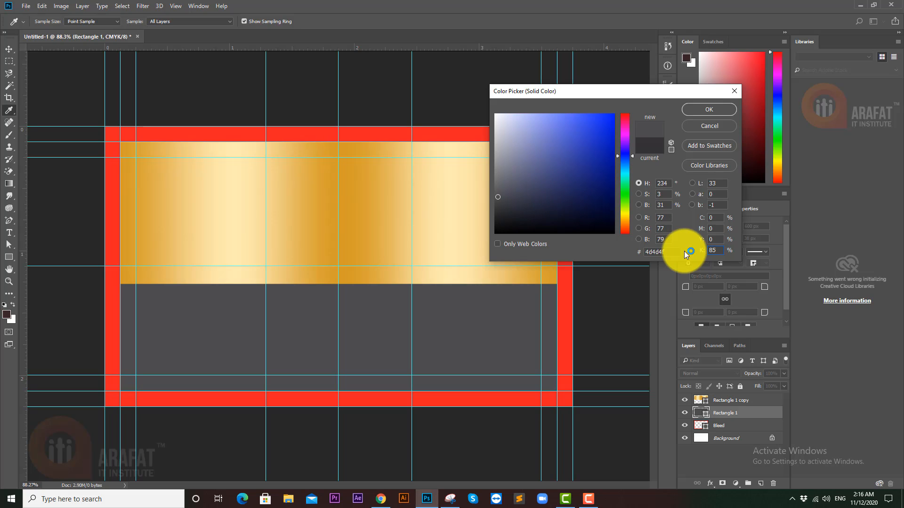
key("Return")
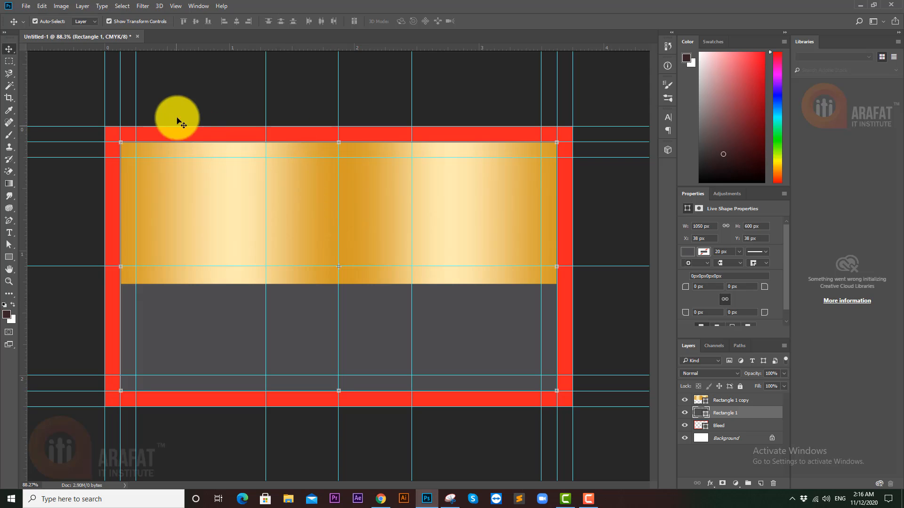
left_click(216, 90)
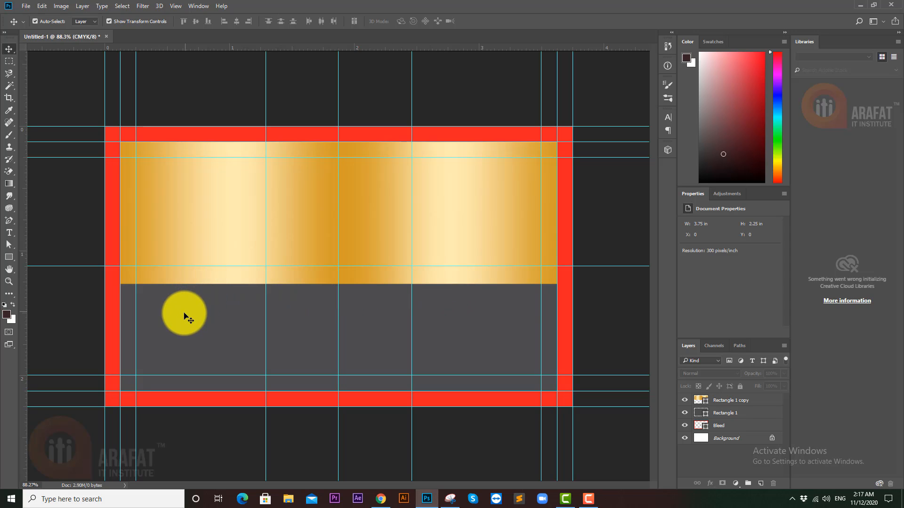
left_click(7, 222)
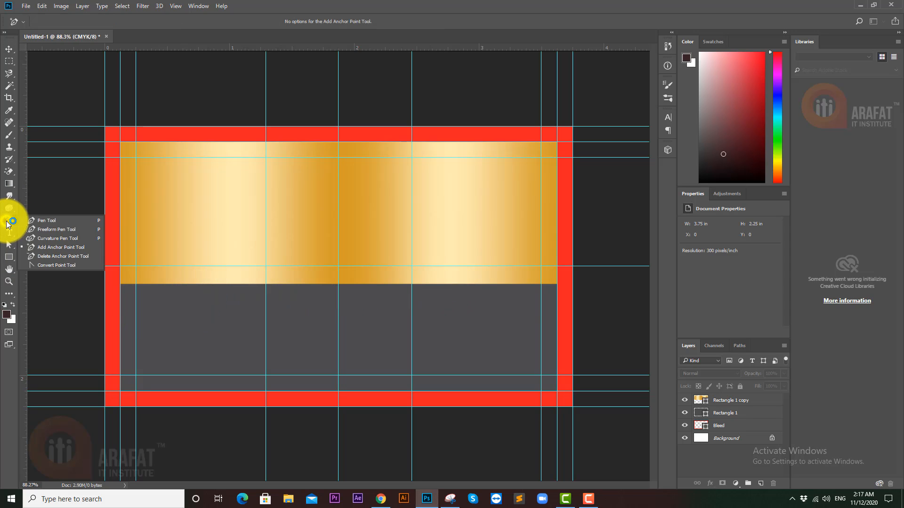
left_click(52, 246)
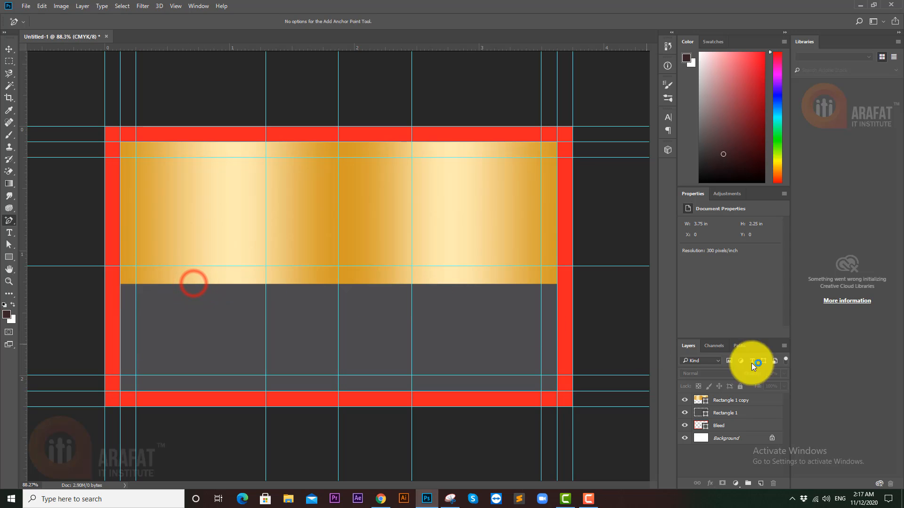
left_click(733, 401)
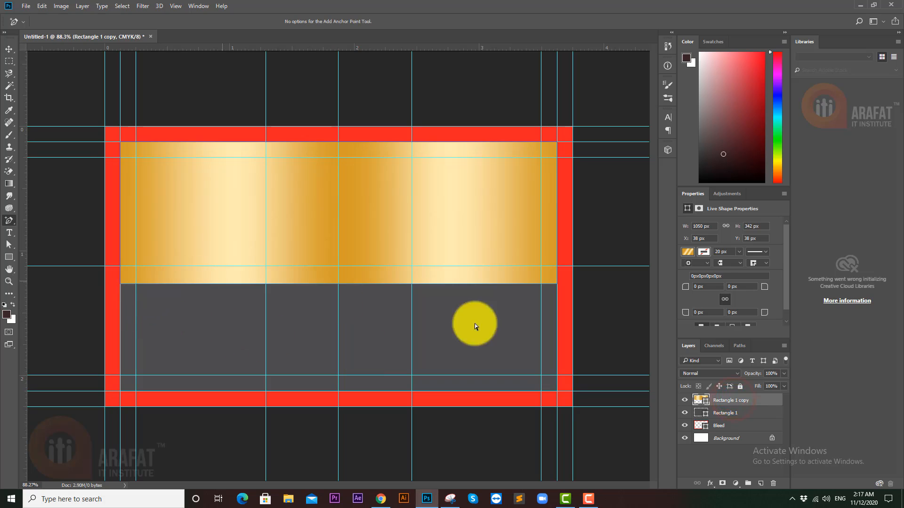
left_click(198, 284)
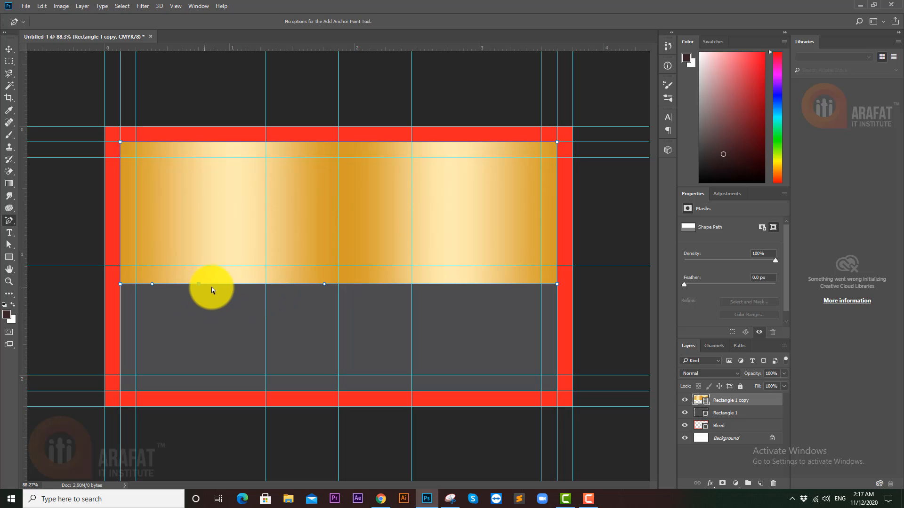
key("ctrl+z")
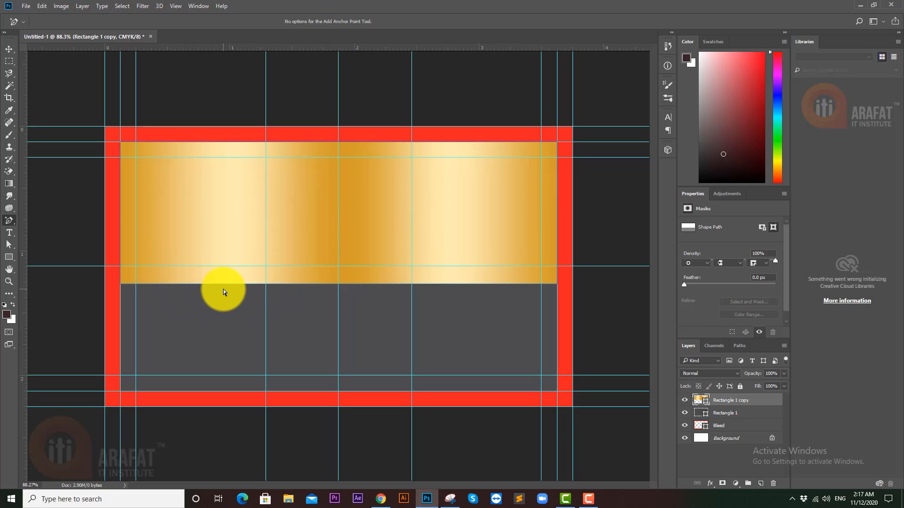
- Draw a 350 × 258 px rectangle in the panel's lower-left corner and fill it with the orange gradient preset
left_click(9, 257)
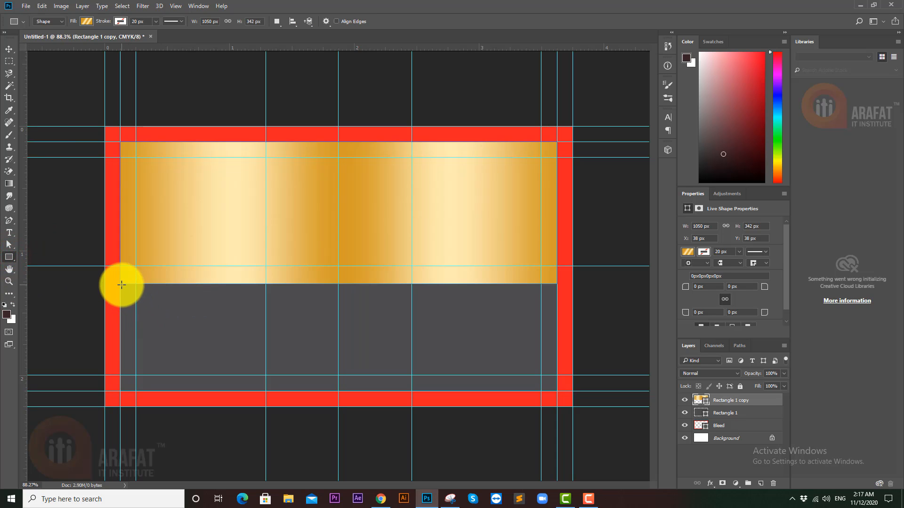
left_click_drag(121, 284, 263, 387)
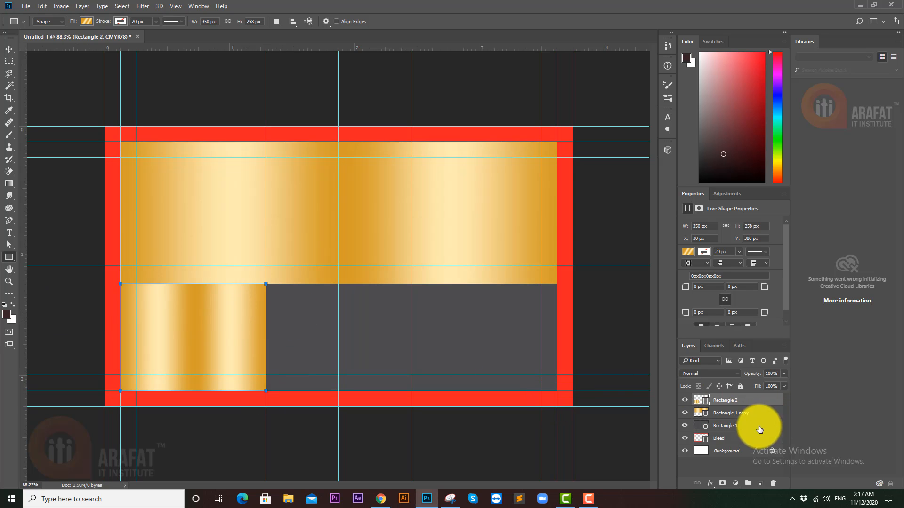
double_click(704, 402)
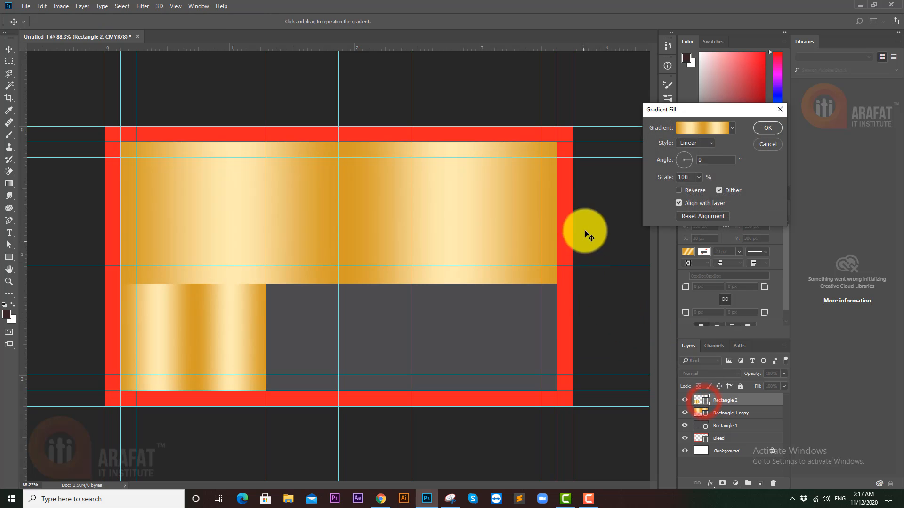
left_click(769, 140)
key("u")
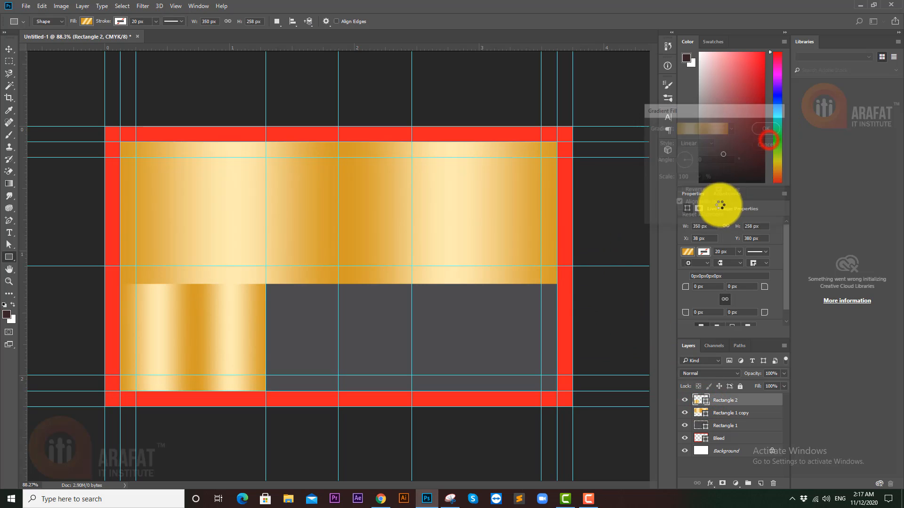
left_click(688, 252)
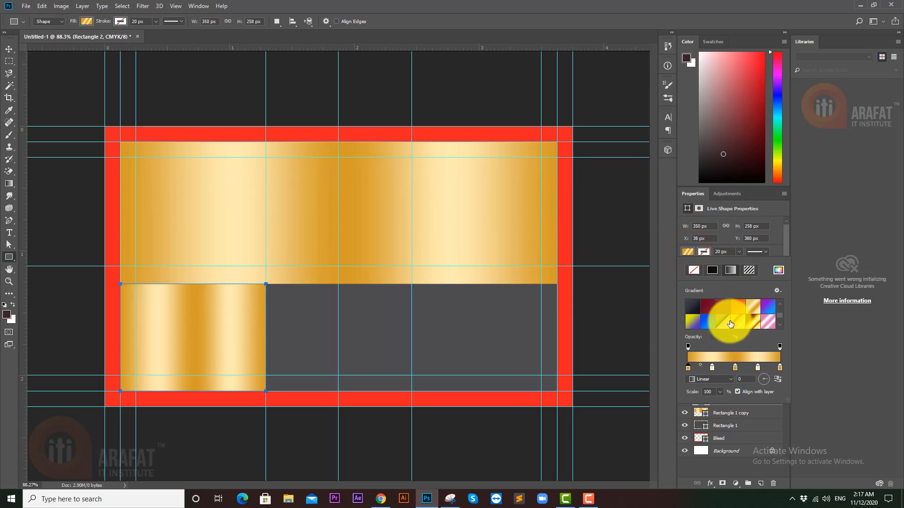
left_click(744, 311)
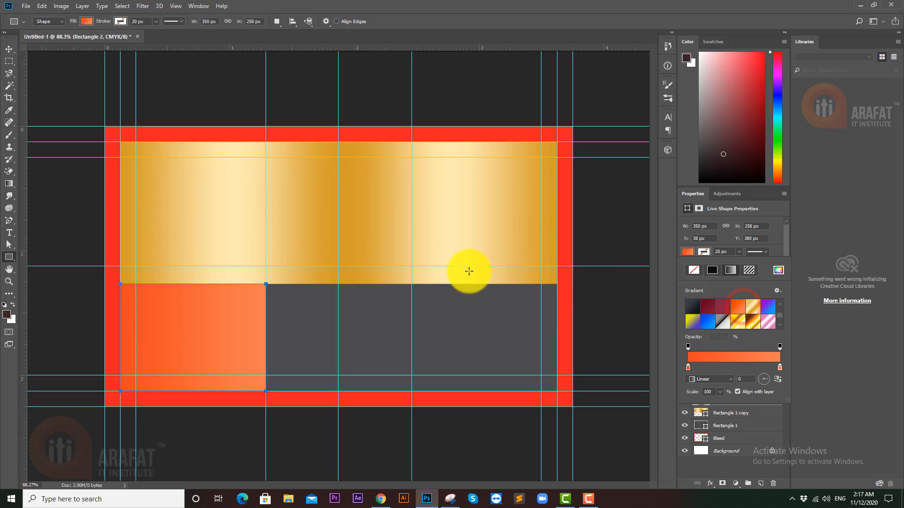
left_click(8, 47)
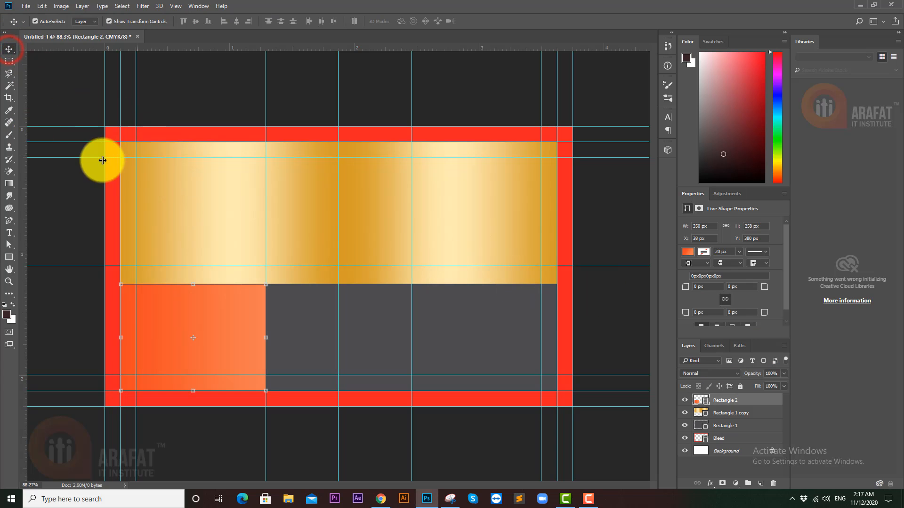
- Widen the orange Rectangle 2 to 525 px with Free Transform
left_click_drag(26, 204, 193, 199)
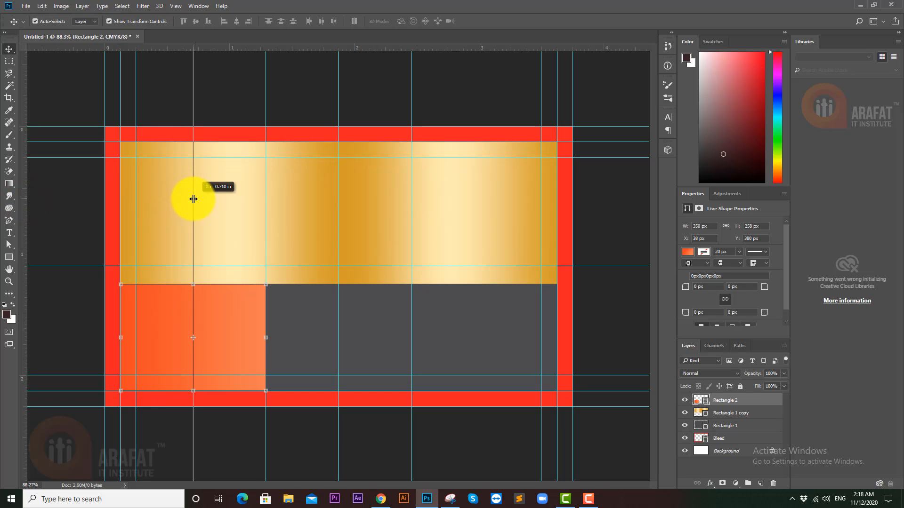
left_click_drag(193, 199, 194, 199)
key("ctrl+z")
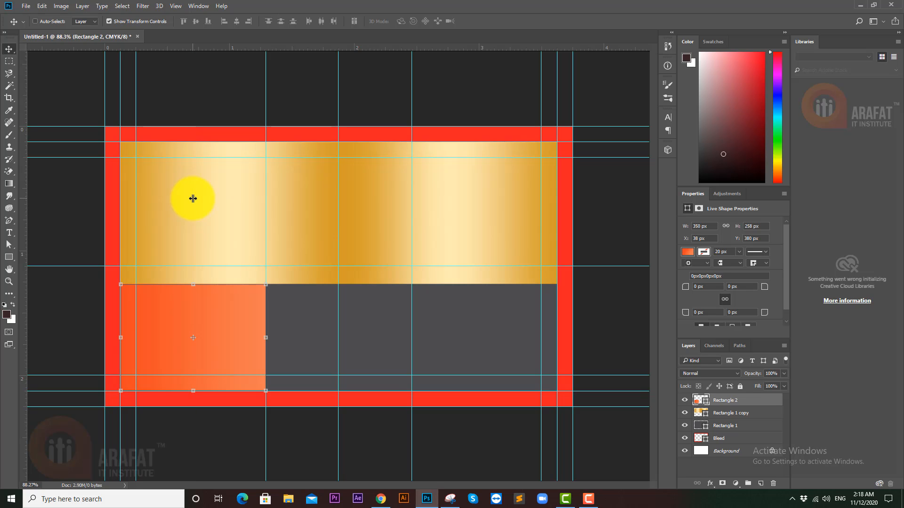
left_click_drag(266, 338, 338, 329)
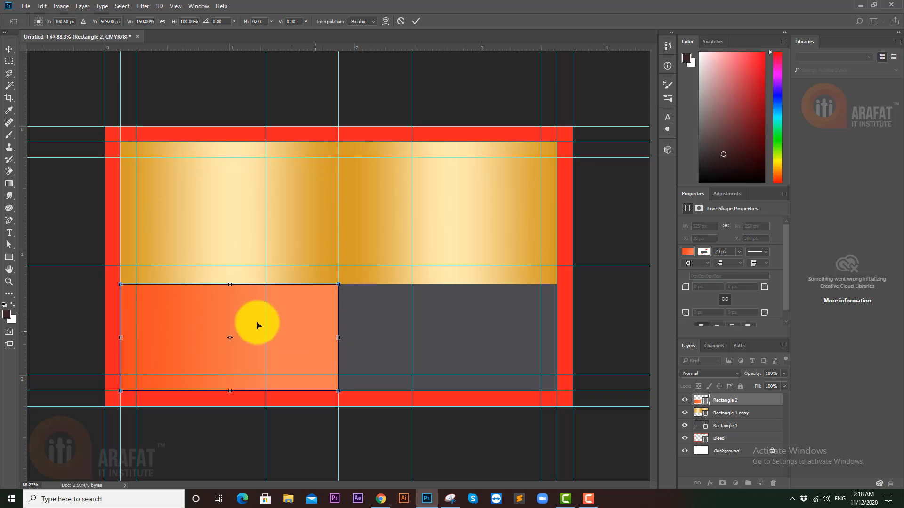
key("Return")
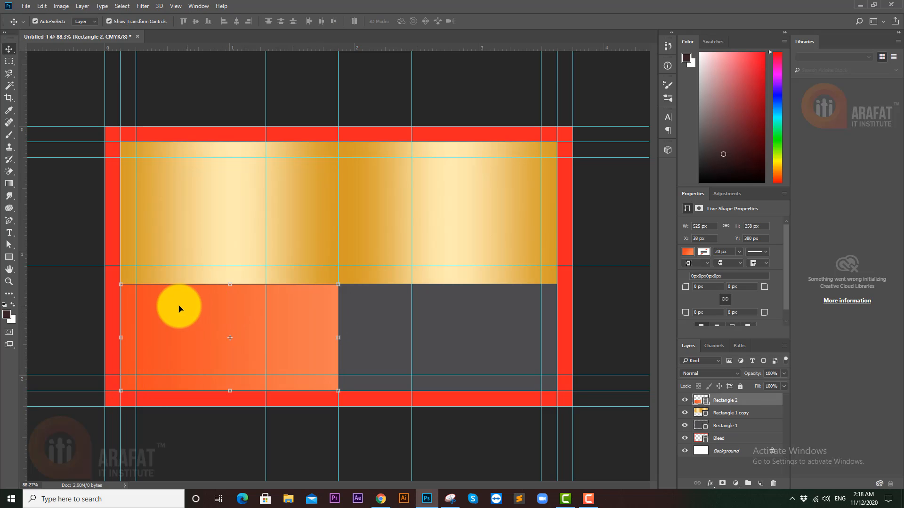
- Move the orange rectangle into the panel's right half, adding and removing vertical guides
left_click_drag(23, 292, 234, 287)
left_click_drag(298, 315, 516, 315)
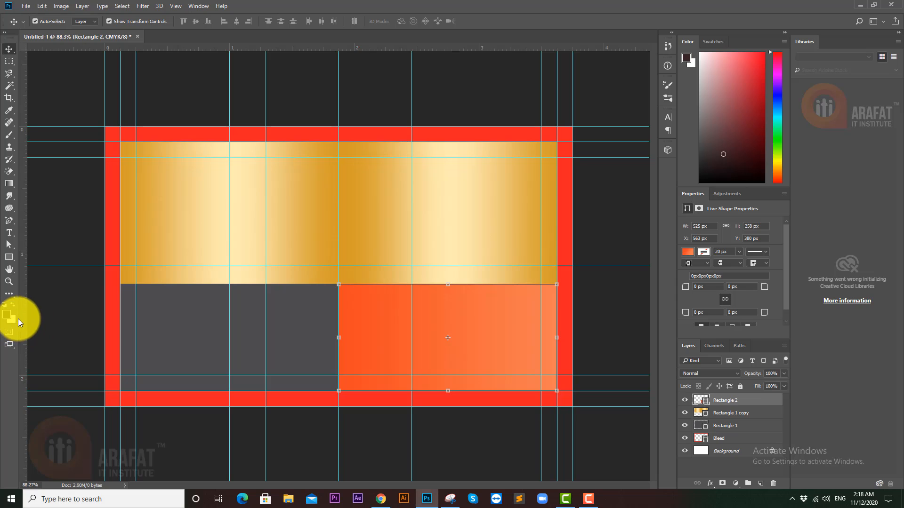
left_click_drag(21, 317, 448, 313)
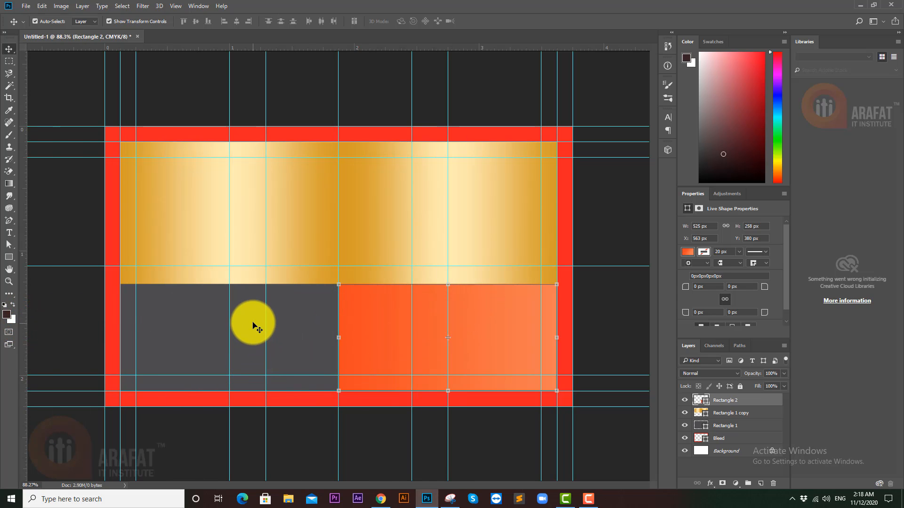
left_click_drag(265, 311, 19, 313)
left_click(488, 312)
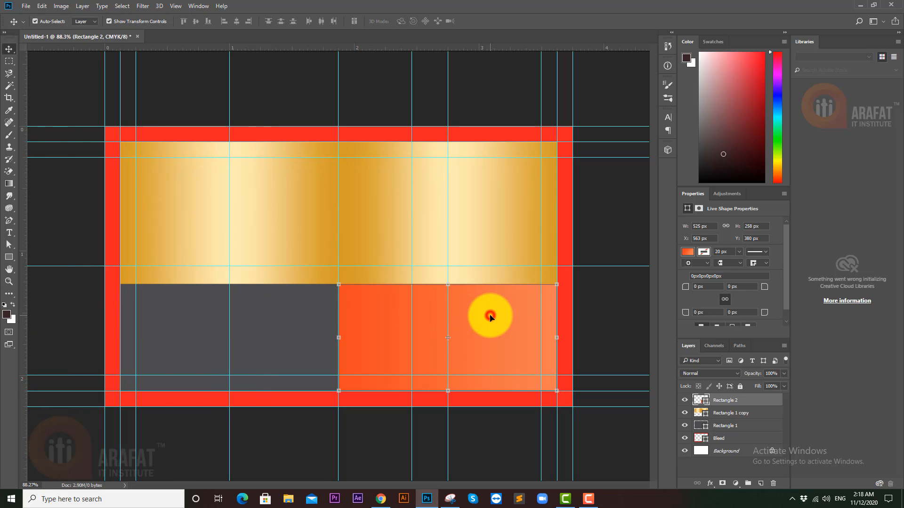
- Delete the orange Rectangle 2 and move a vertical guide to about 3.222 in
key("Delete")
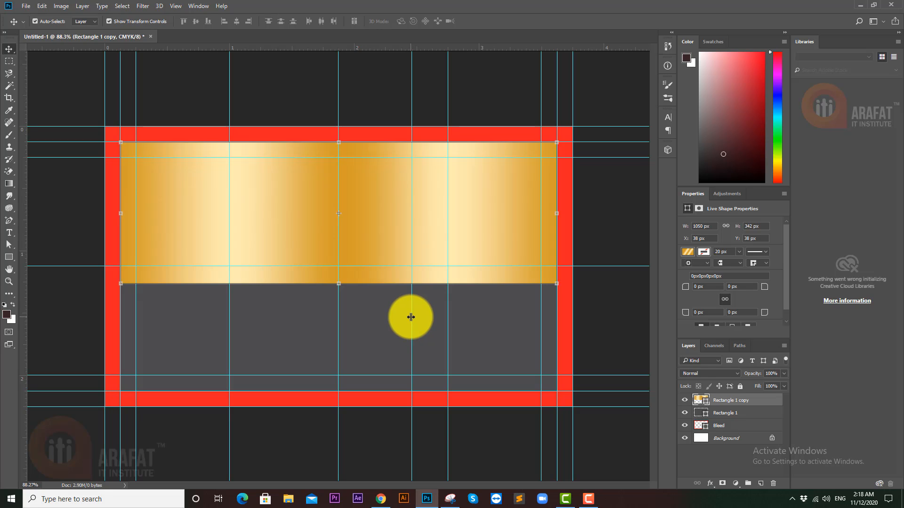
key("ctrl+z")
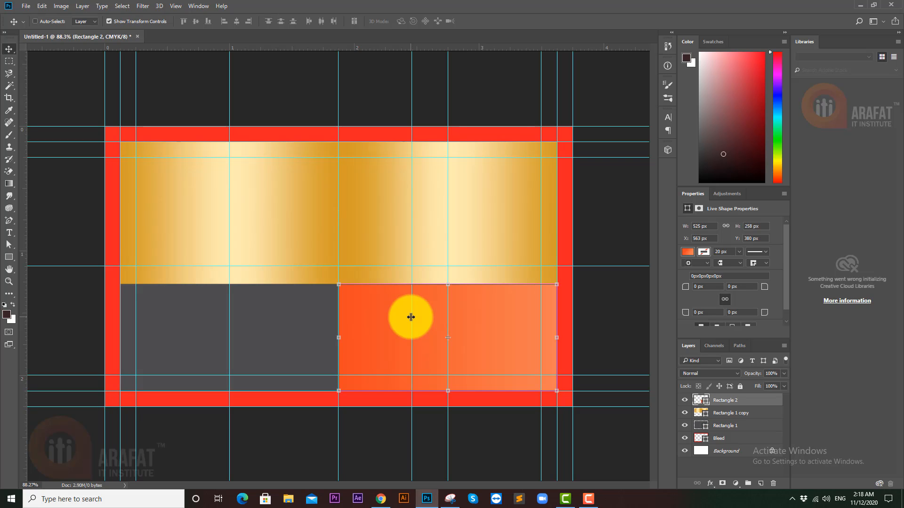
key("Delete")
left_click_drag(411, 317, 655, 315)
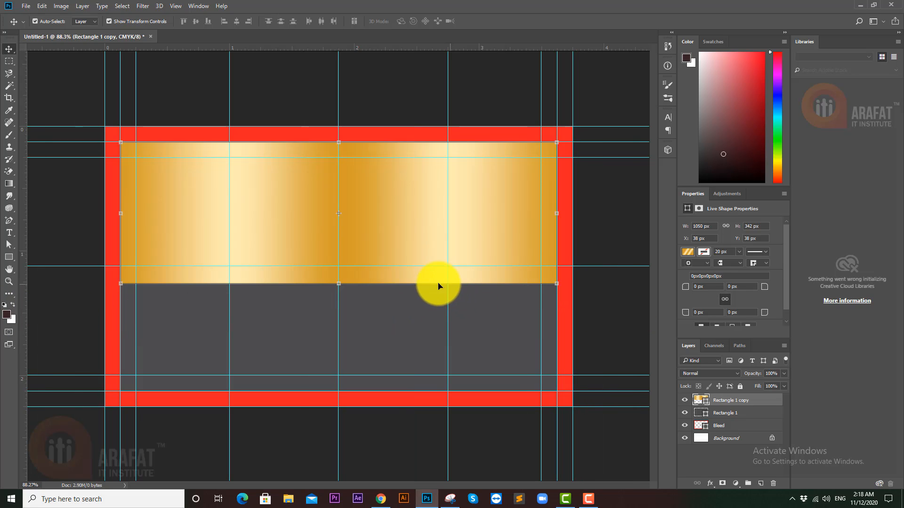
- Add three anchor points along the gold banner's bottom edge
left_click(6, 219)
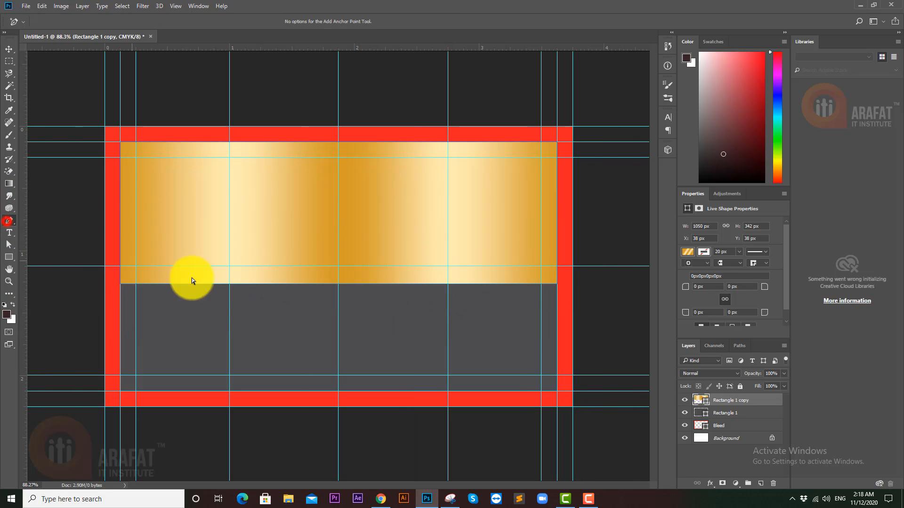
left_click(229, 285)
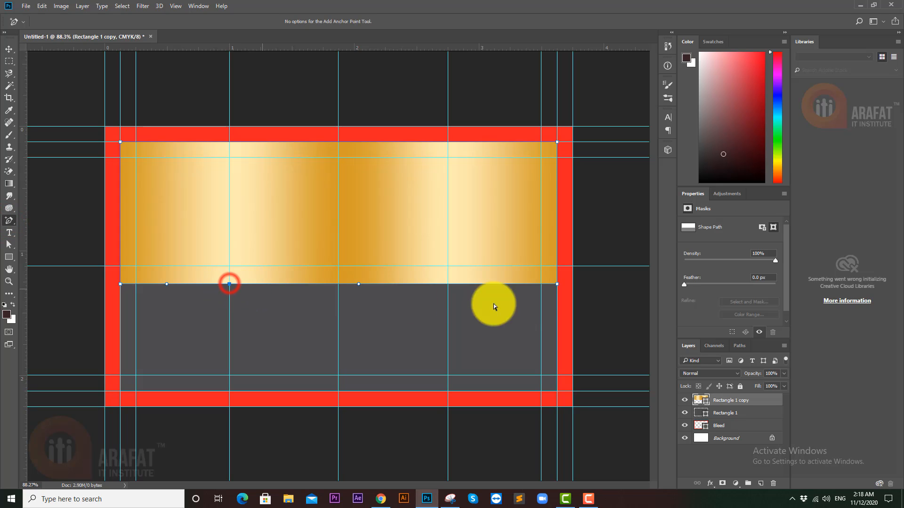
left_click(449, 285)
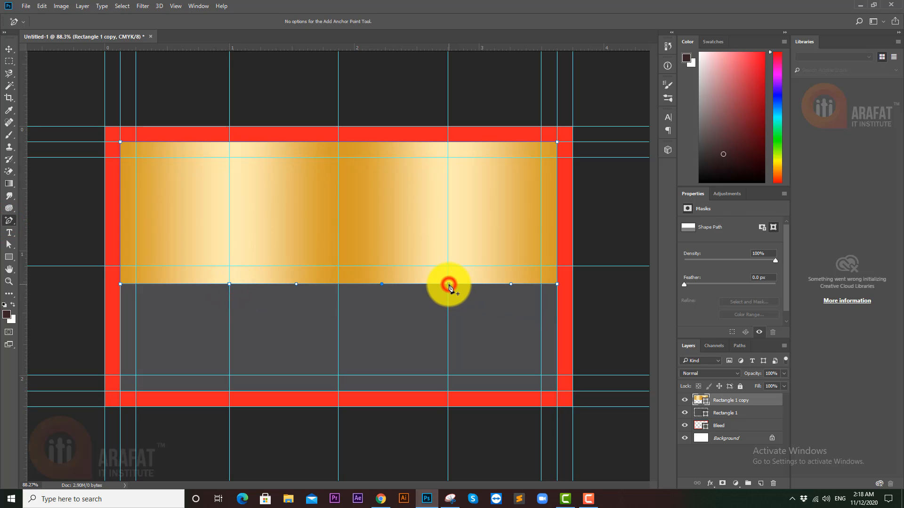
left_click(338, 285)
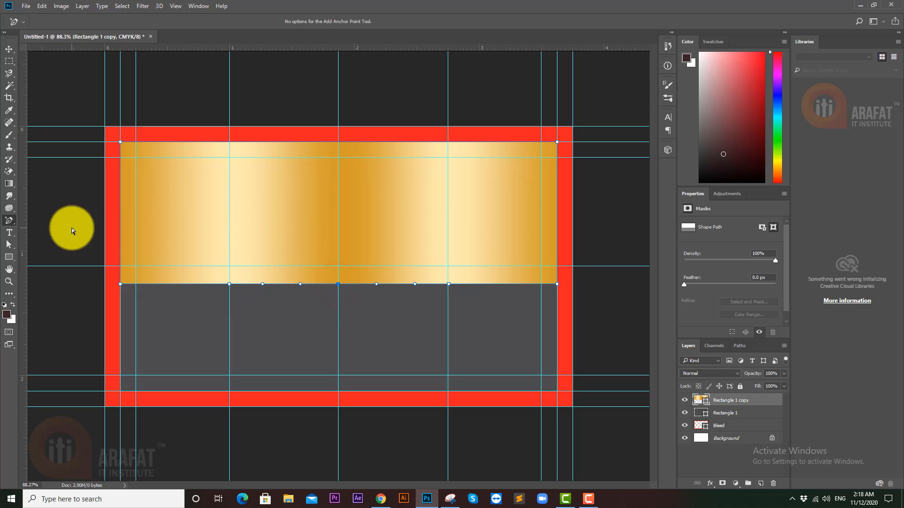
left_click(8, 246)
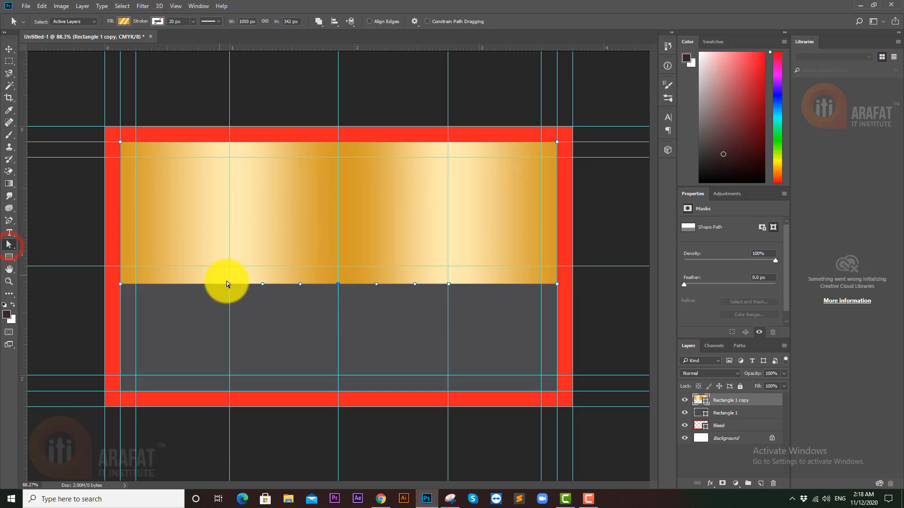
- Drag the bottom-edge anchors upward and shorten the right crest's handle to form two curved crests
left_click_drag(229, 284, 229, 256)
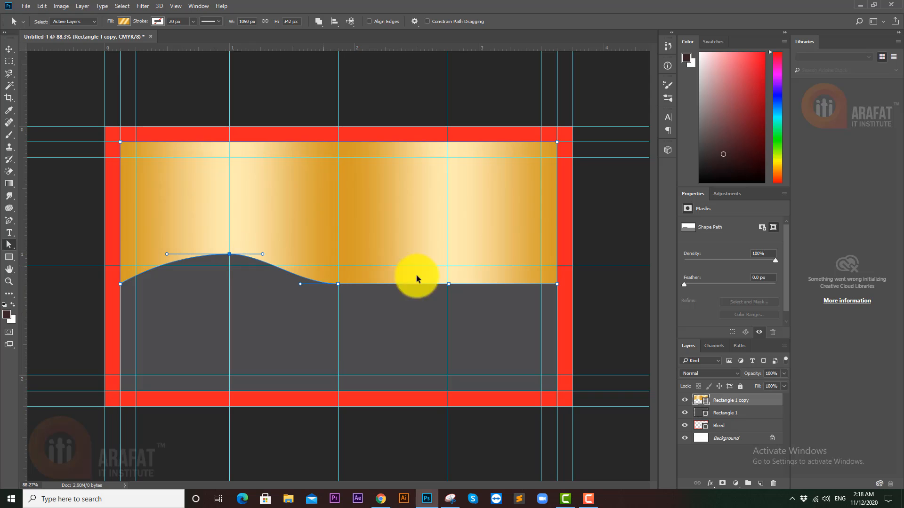
key("ctrl+z")
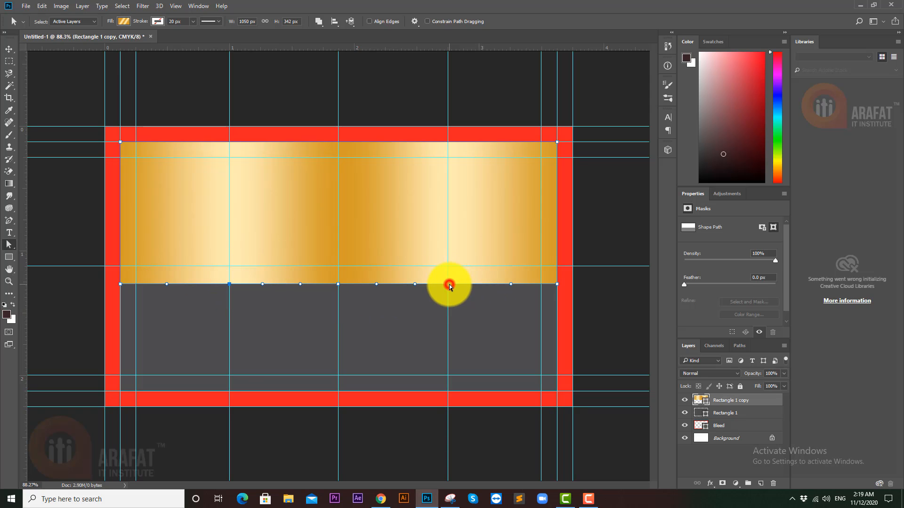
left_click_drag(450, 284, 447, 265)
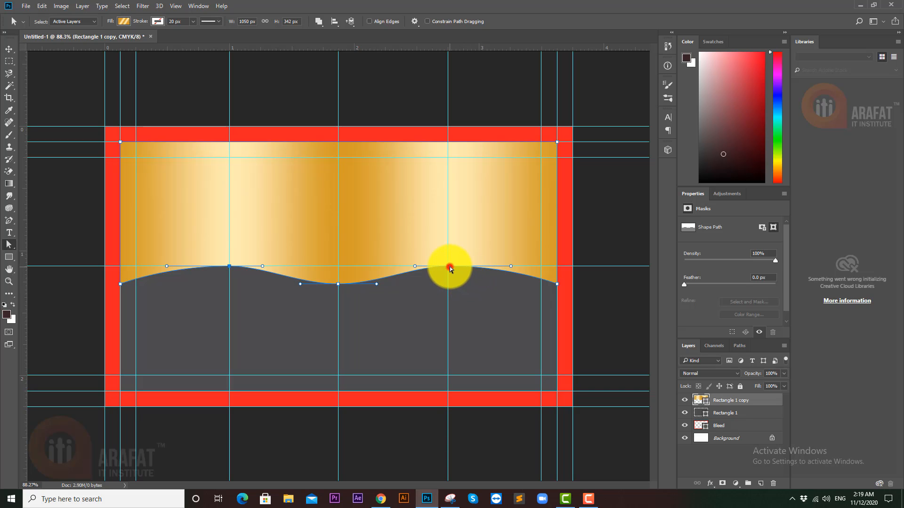
left_click_drag(450, 268, 451, 257)
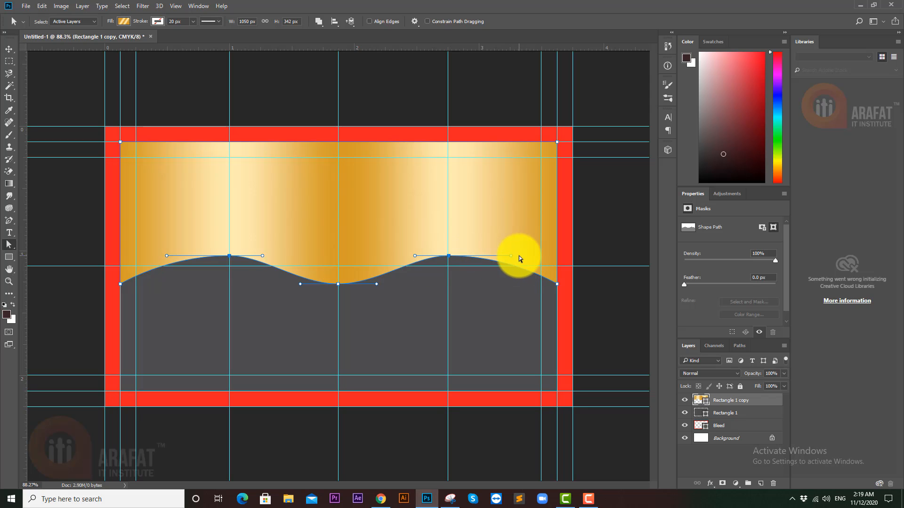
left_click_drag(512, 256, 471, 261)
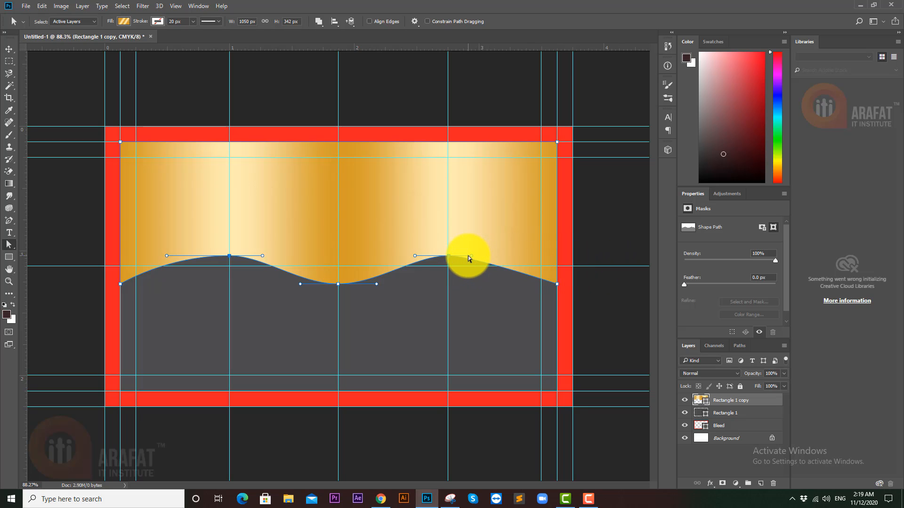
- Adjust the right crest anchor's direction handles so its curve matches the left crest
left_click_drag(471, 256, 482, 257)
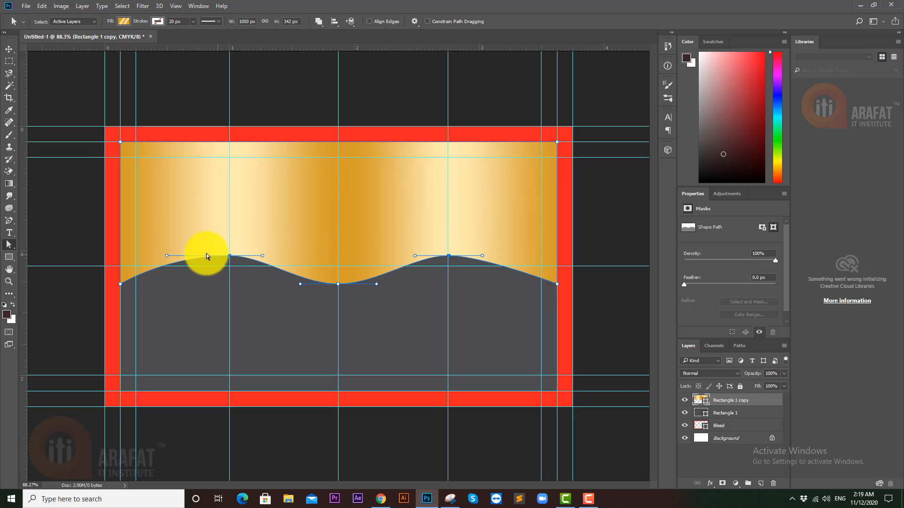
left_click(485, 255)
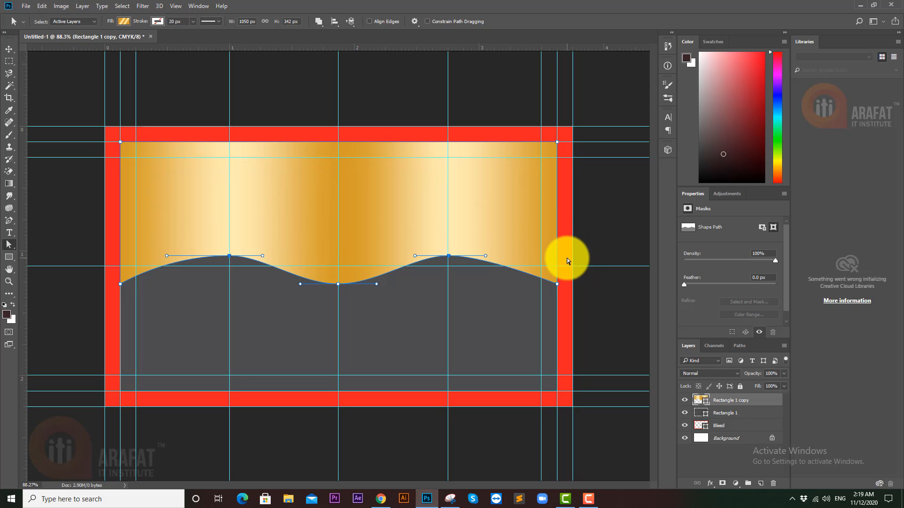
left_click(415, 255)
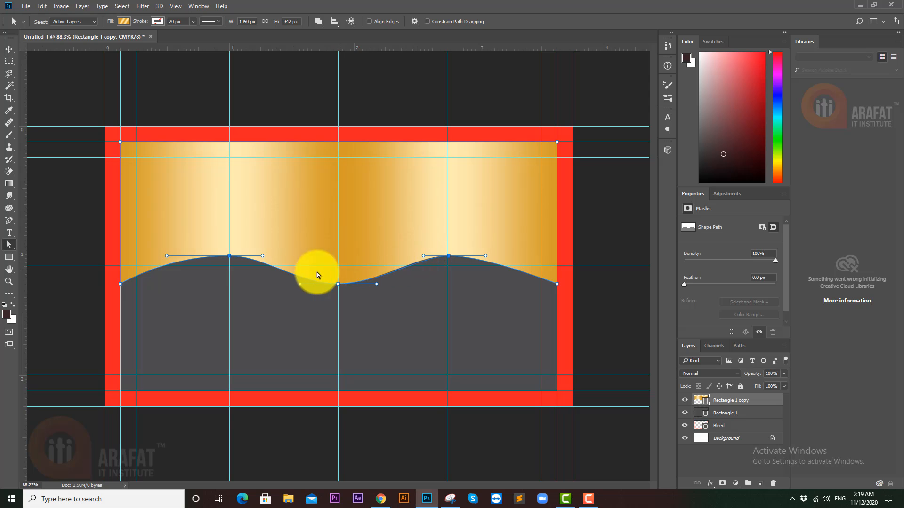
left_click(423, 256)
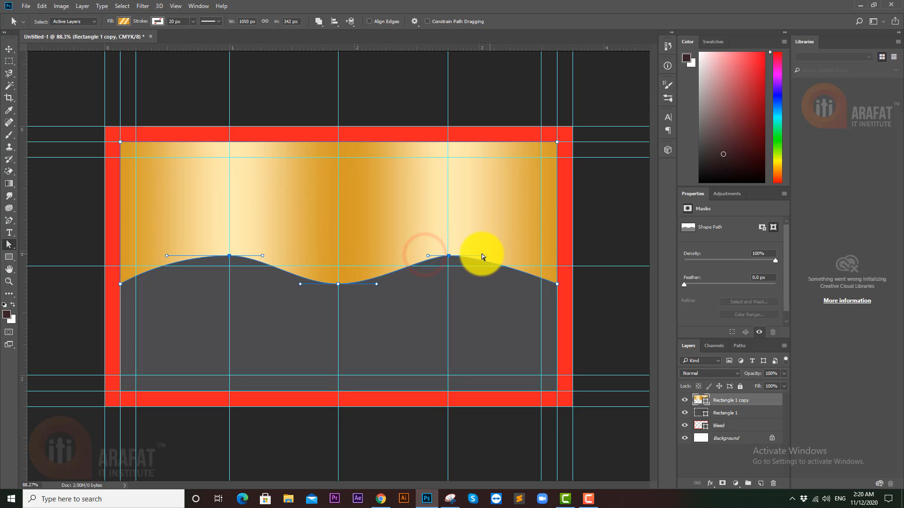
left_click_drag(485, 256, 471, 255)
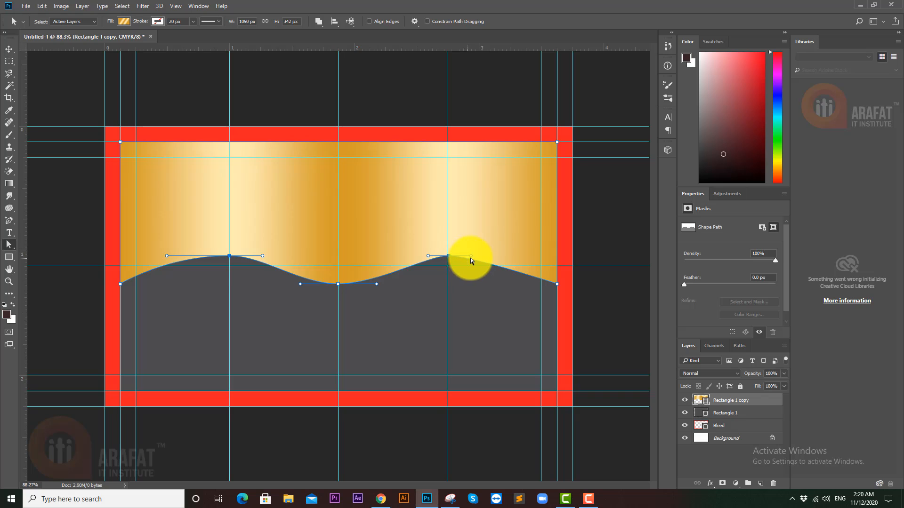
left_click_drag(471, 256, 419, 255)
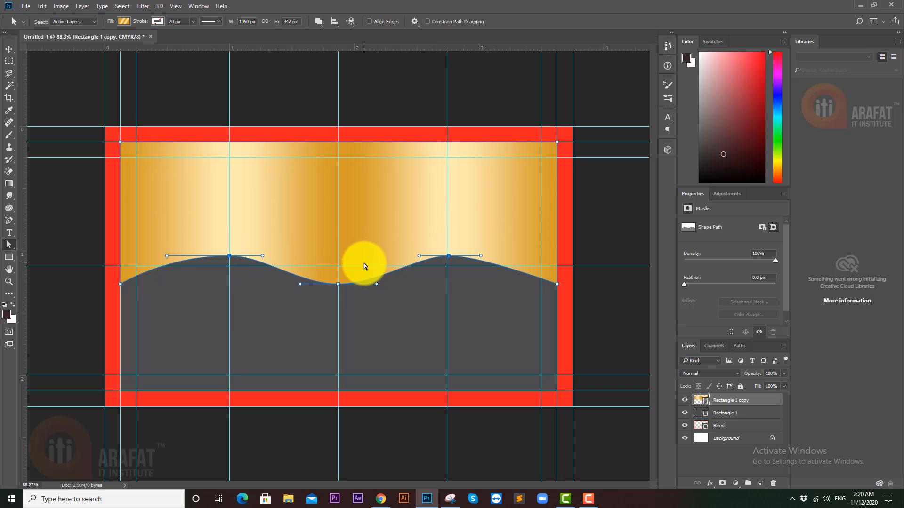
left_click(765, 402)
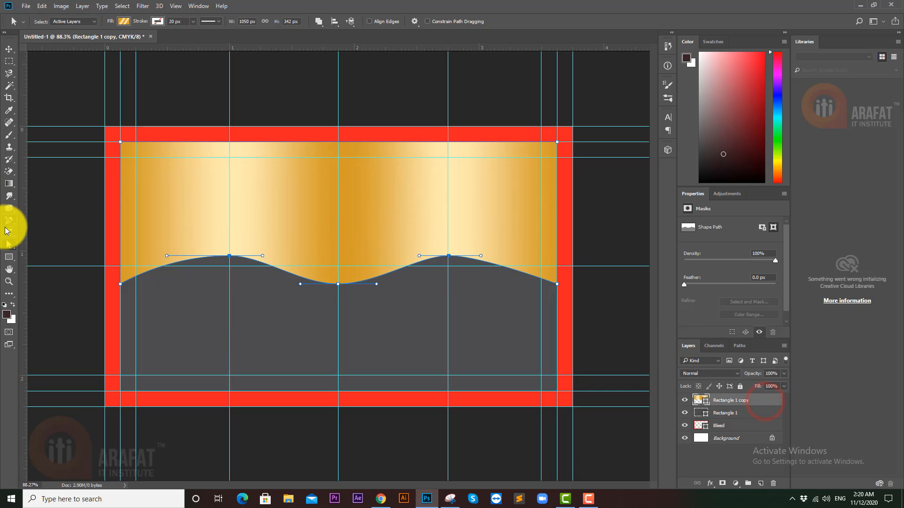
left_click(8, 257)
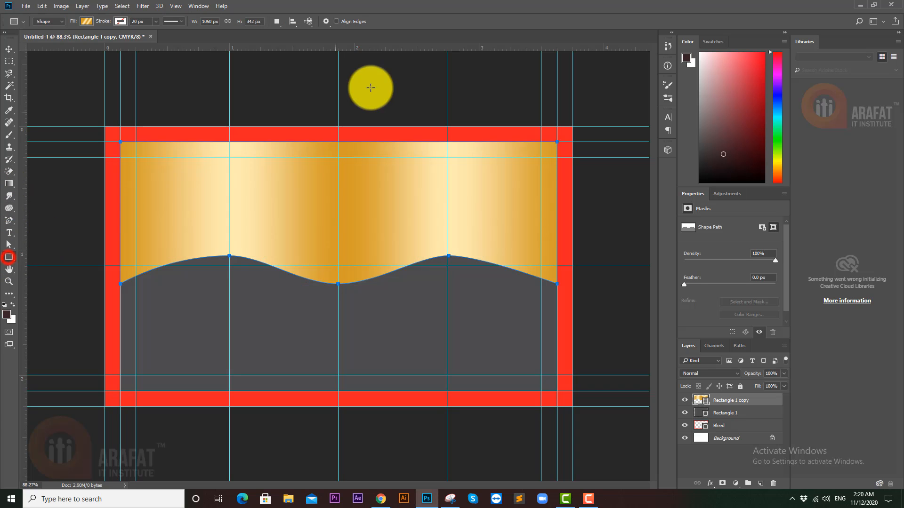
left_click(277, 21)
left_click(303, 55)
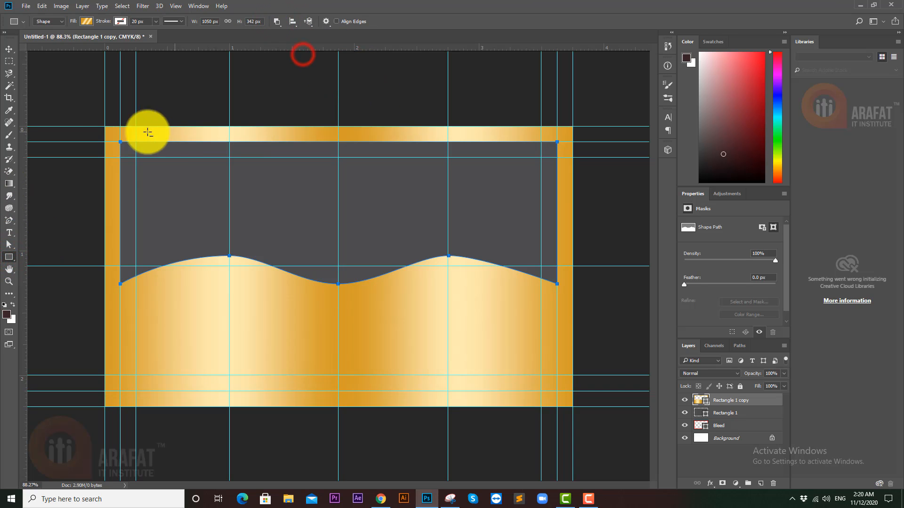
key("ctrl+z")
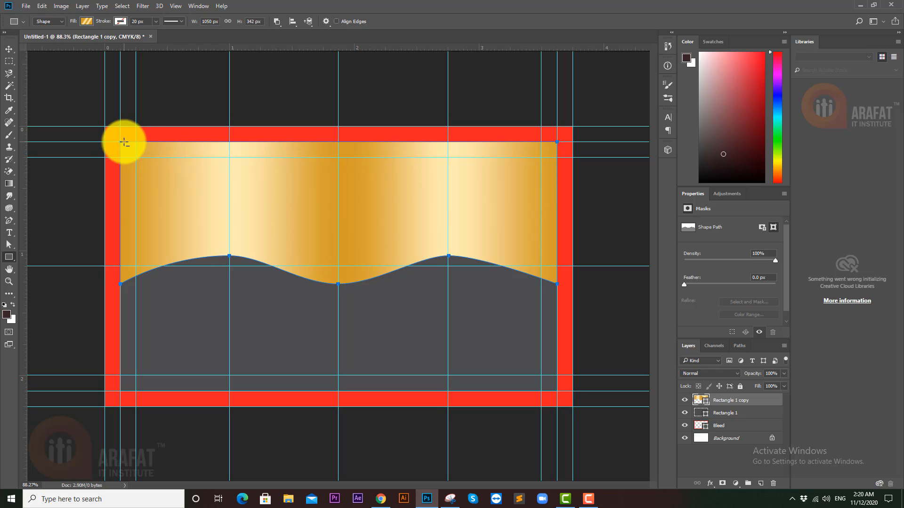
left_click_drag(116, 131, 338, 295)
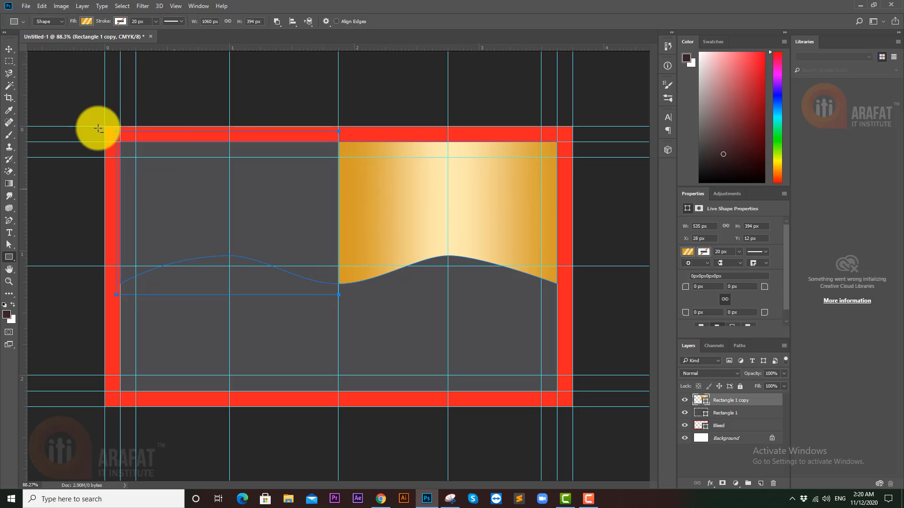
- Merge the Rectangle 1 copy banner's shape components into one path and drag a duplicate to the left half
left_click(9, 49)
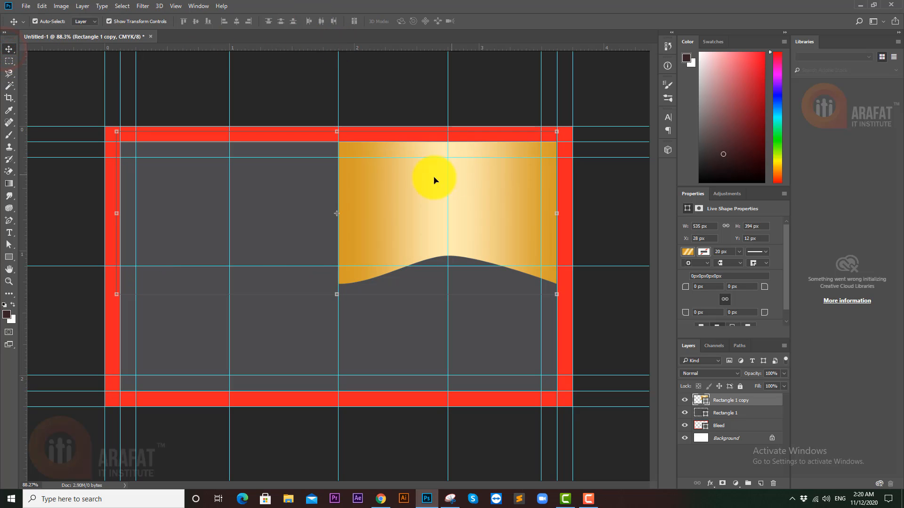
left_click(425, 194)
left_click(748, 400)
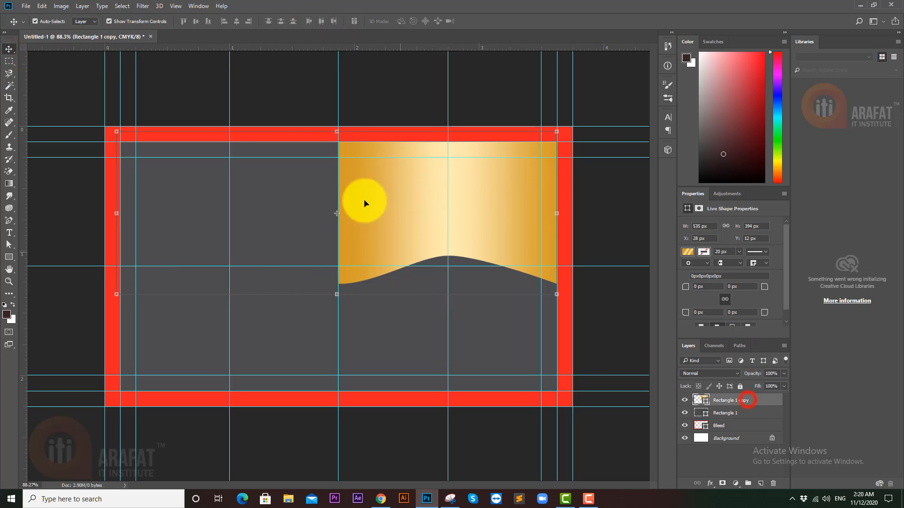
left_click(9, 257)
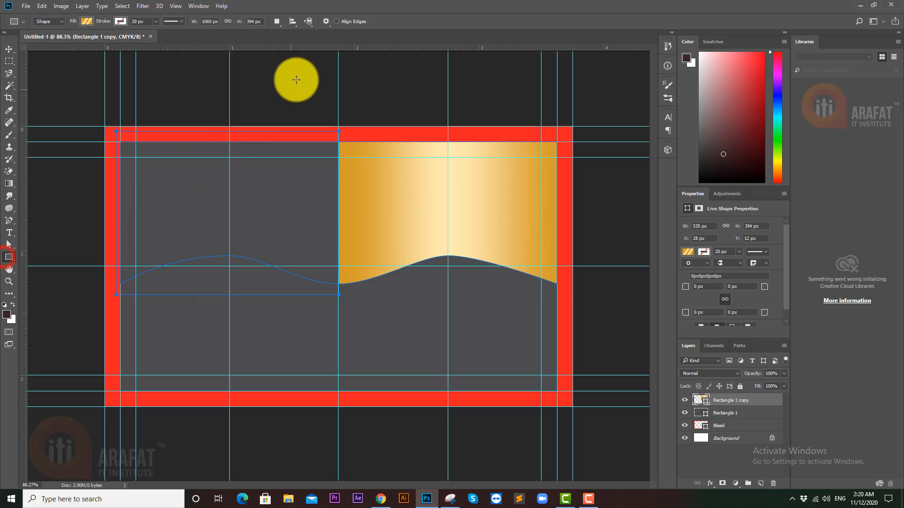
left_click(277, 22)
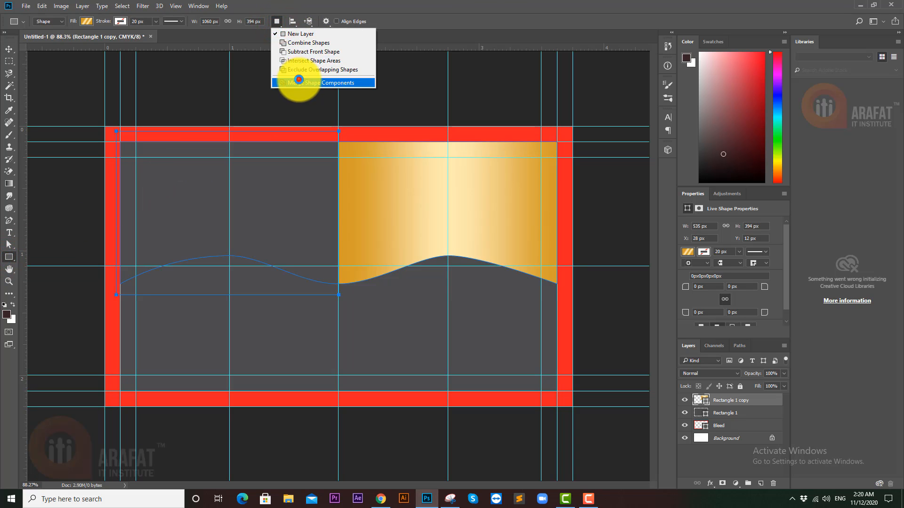
left_click(298, 80)
left_click(430, 182)
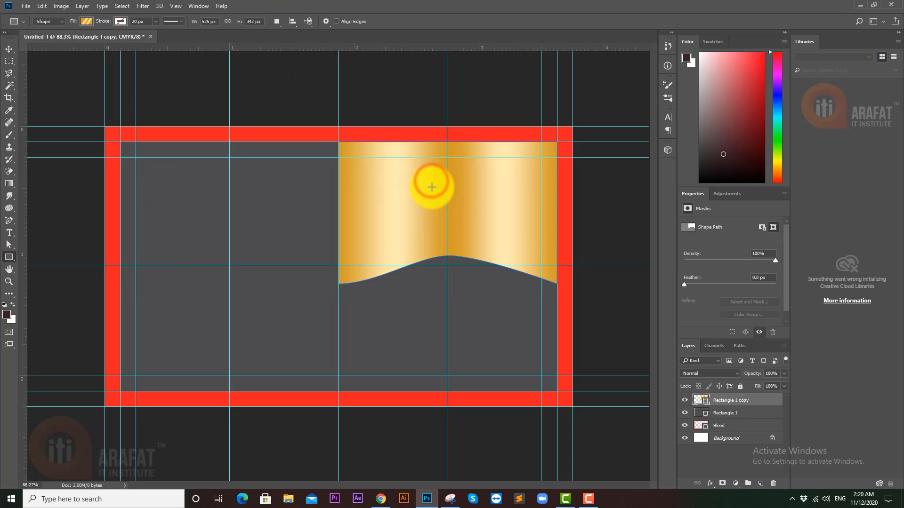
left_click(9, 48)
left_click_drag(374, 188, 180, 194)
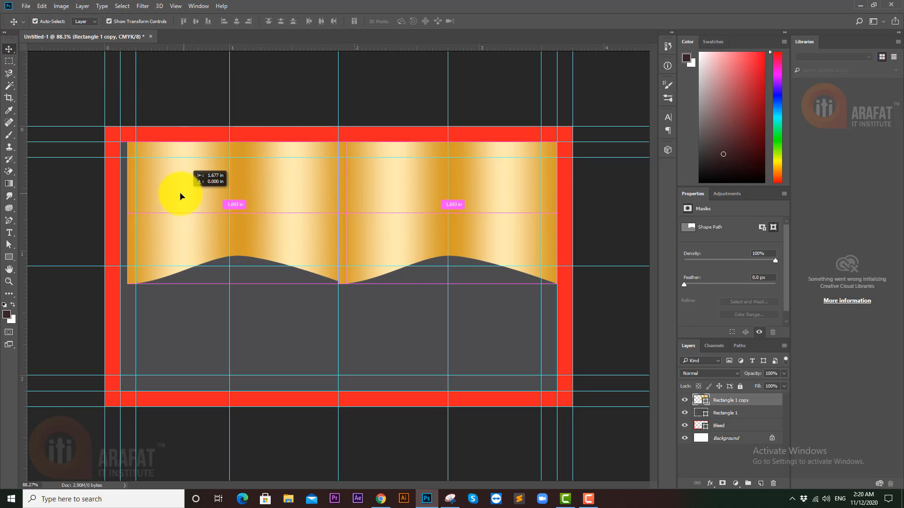
- Flip the left banner copy horizontally and commit the transform
right_click(299, 206)
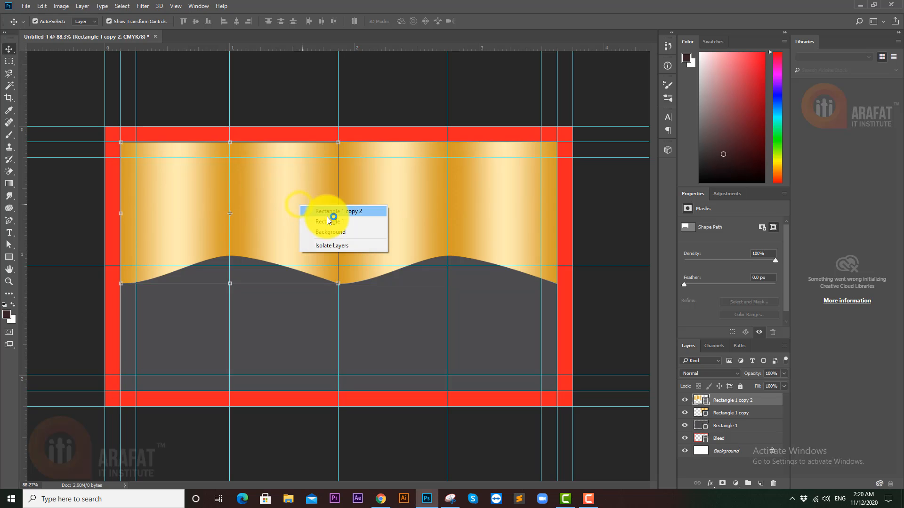
left_click(268, 199)
right_click(269, 199)
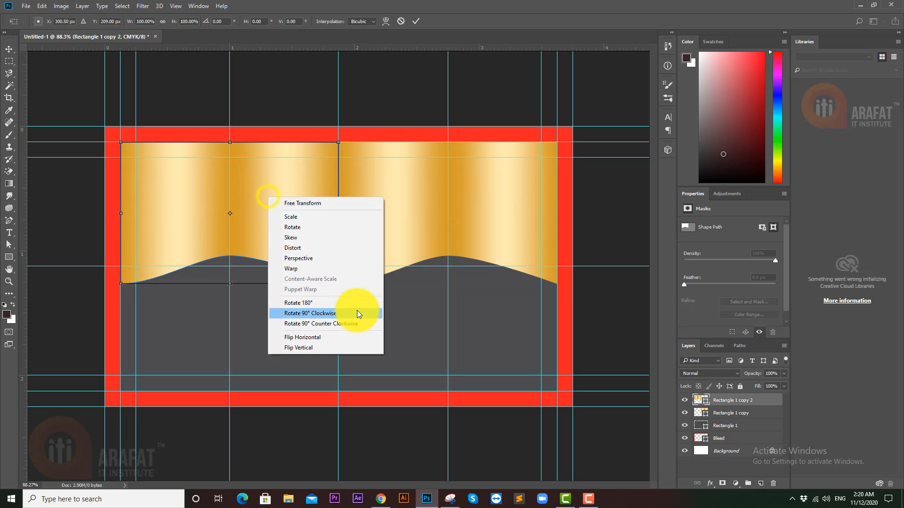
left_click(312, 340)
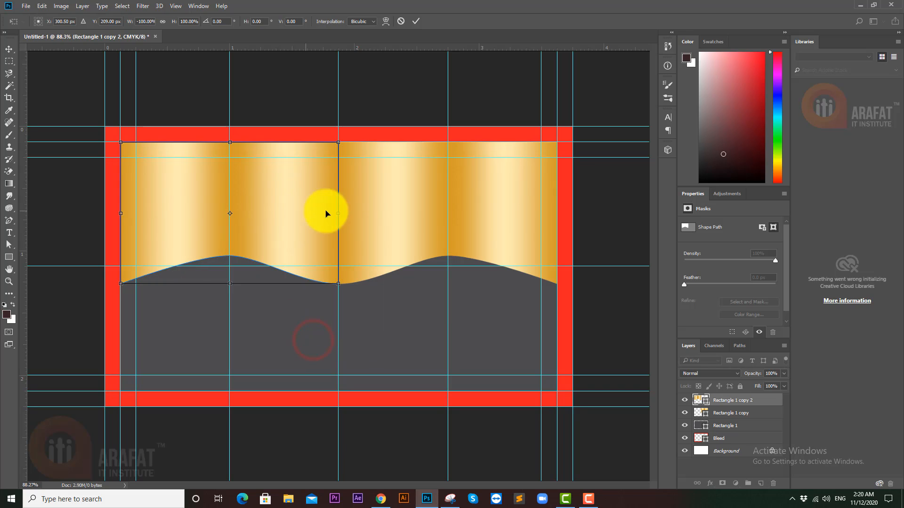
left_click(727, 413)
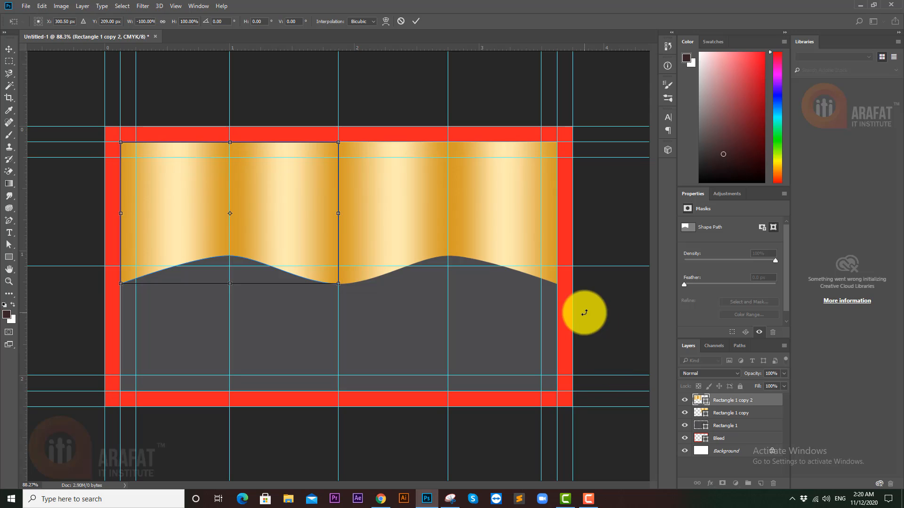
left_click(417, 20)
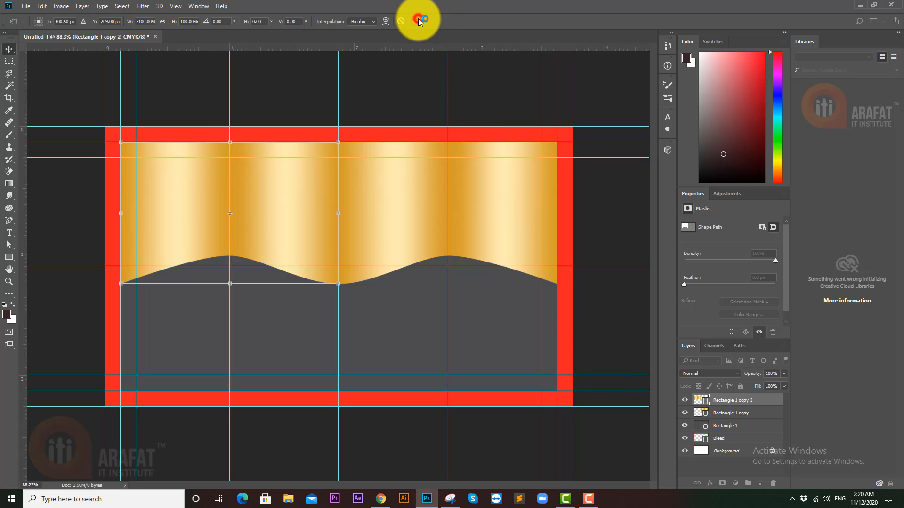
- Merge Rectangle 1 copy and Rectangle 1 copy 2 into one shape layer
left_click(736, 418, "shift")
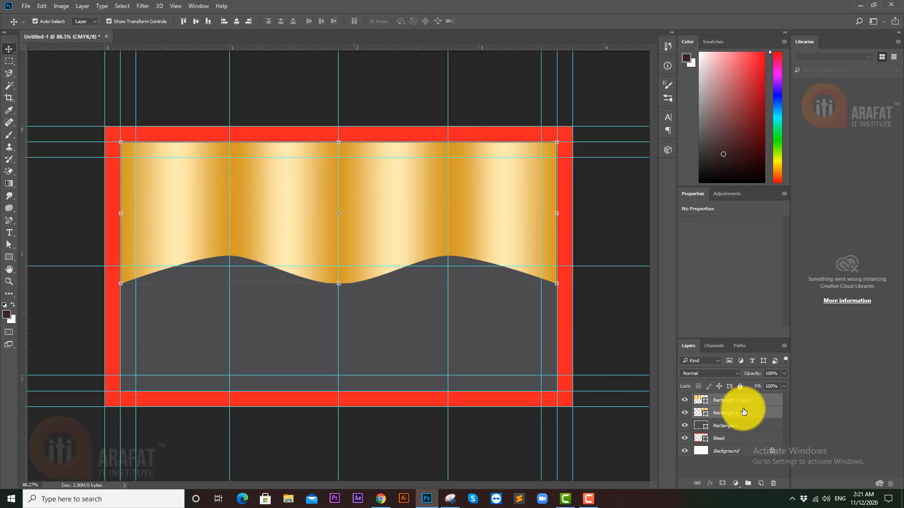
right_click(737, 413)
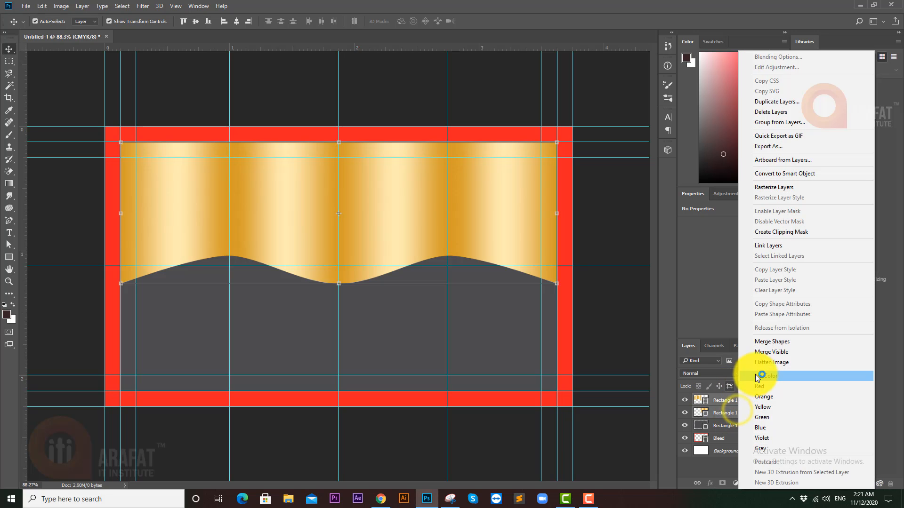
left_click(777, 343)
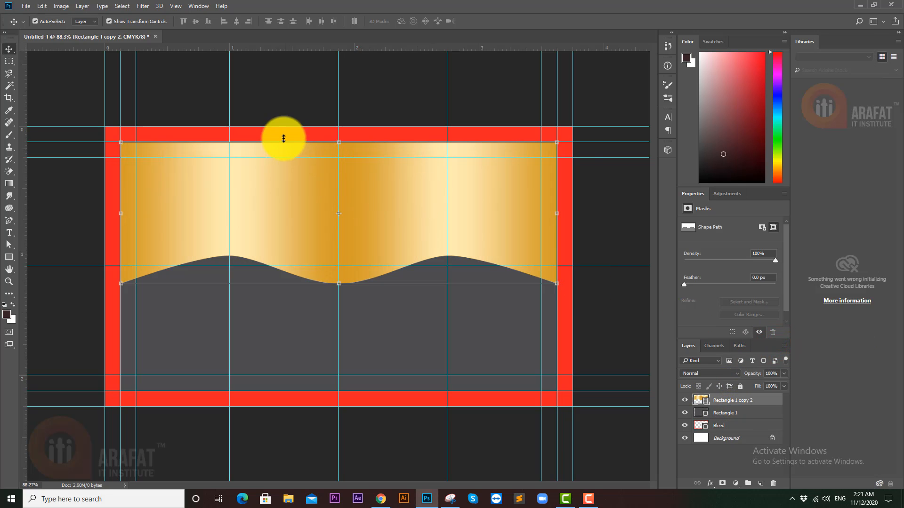
- Duplicate the gold banner with Ctrl+J, lock the copy, and reselect Rectangle 1 copy 2
left_click(301, 90)
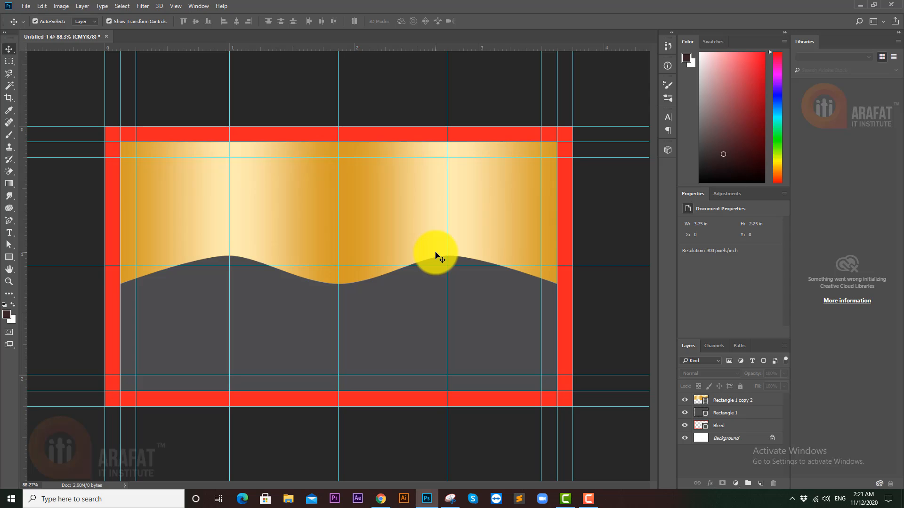
left_click(484, 225)
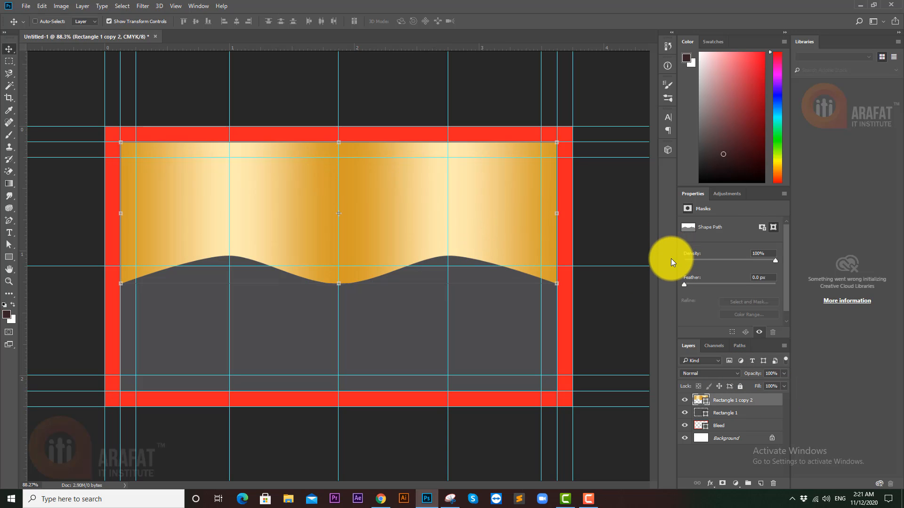
key("ctrl+j")
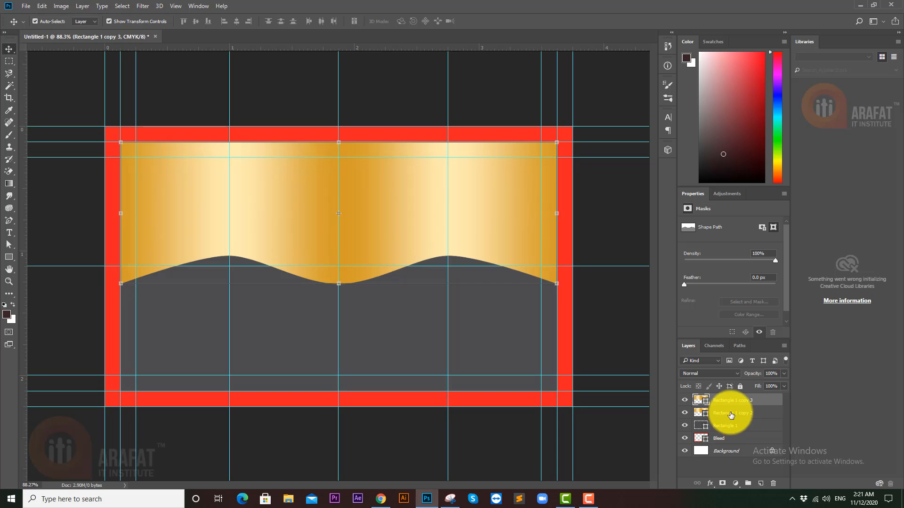
left_click(740, 386)
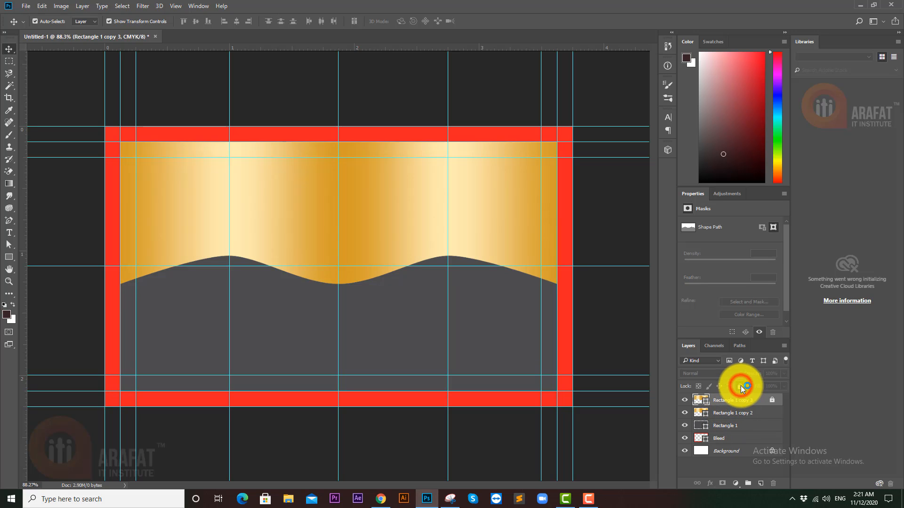
left_click(743, 414)
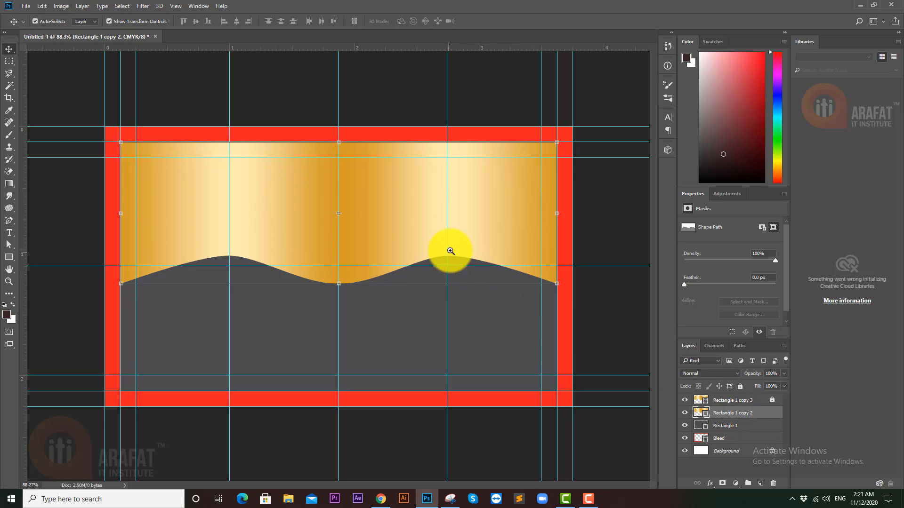
mouse_move(464, 251)
left_mouse_down()
mouse_move(496, 255)
mouse_move(472, 258)
left_mouse_up()
- Select both wave peak anchors and nudge them down two pixels
left_click(454, 257)
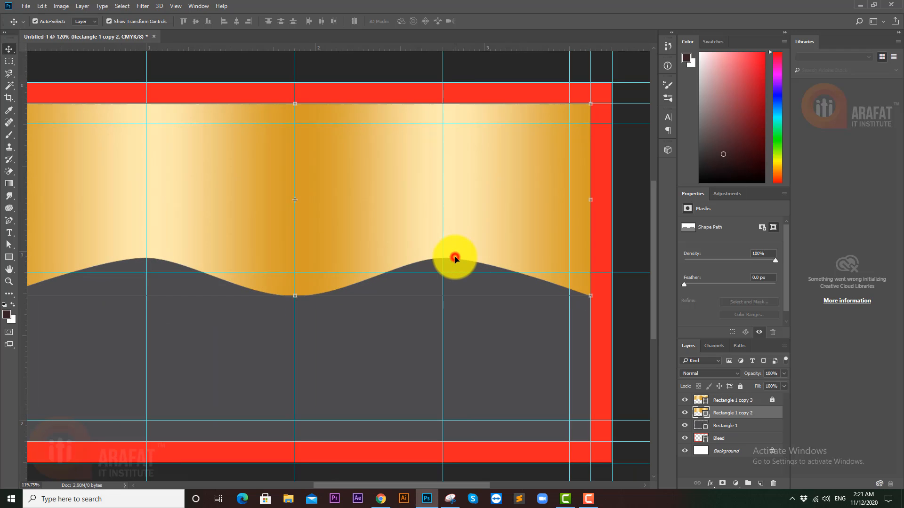
left_click(449, 259)
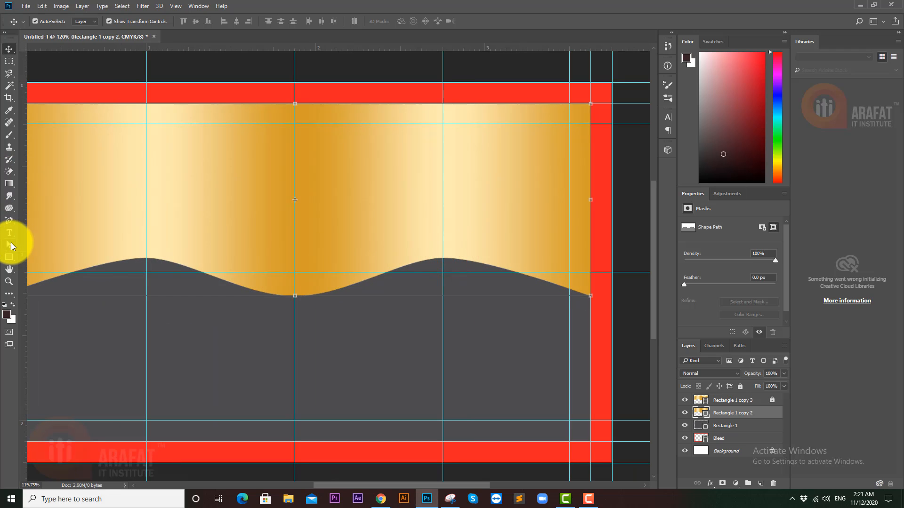
left_click(9, 245)
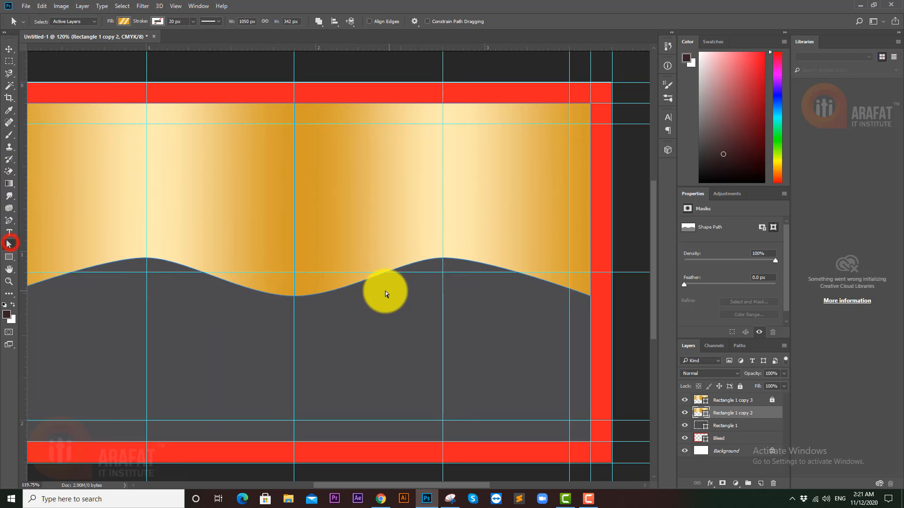
left_click(443, 258)
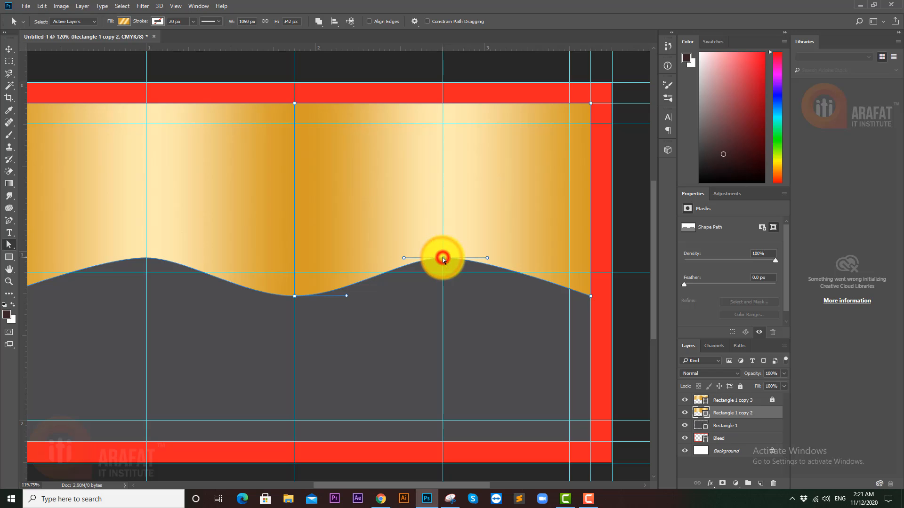
left_click(146, 258, "shift")
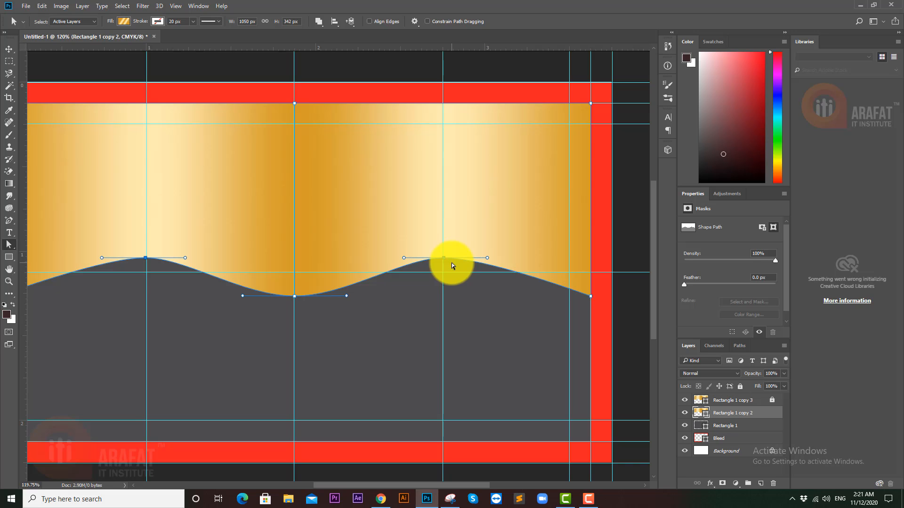
key("Down")
key("Down")
key("Down")
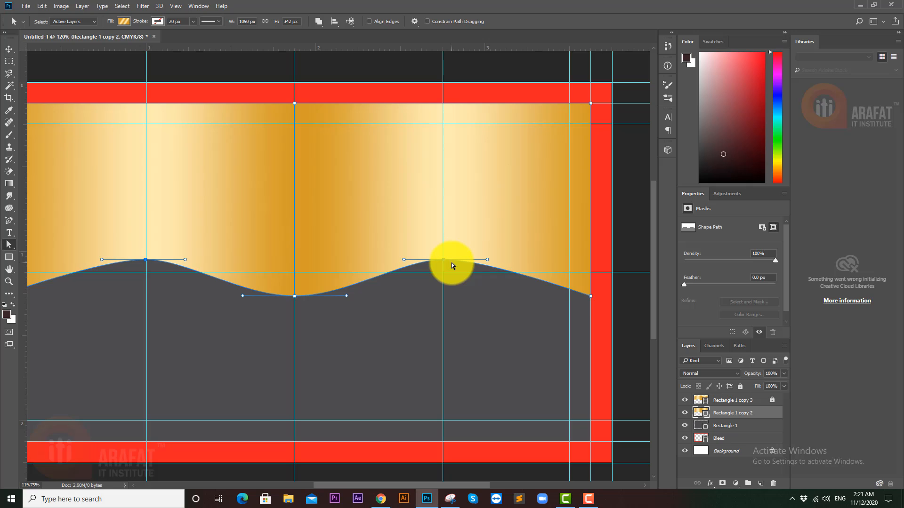
key("Down")
key("Down")
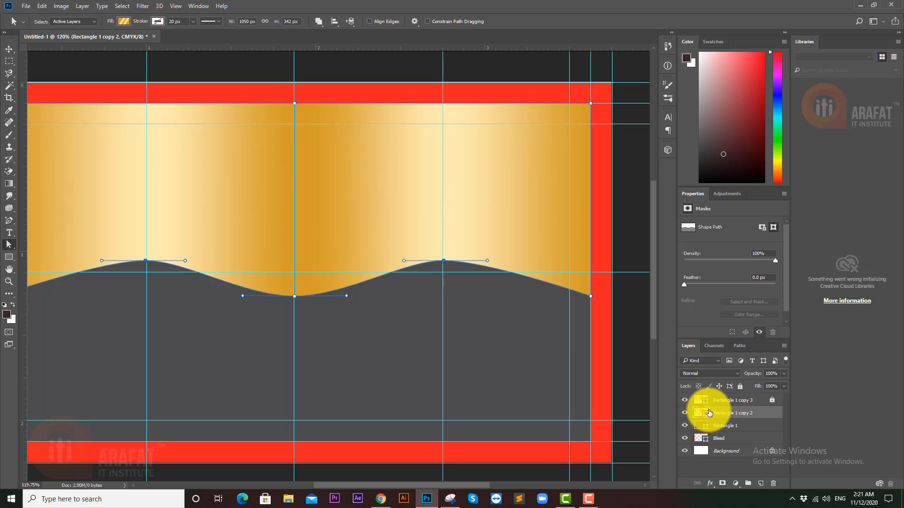
- Switch Rectangle 1 copy 2's fill from the gold gradient to solid black
double_click(703, 414)
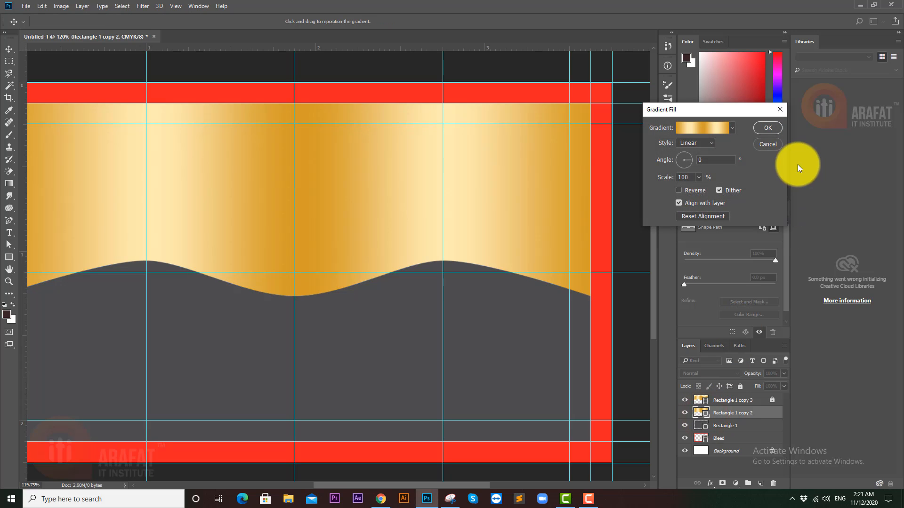
left_click(9, 257)
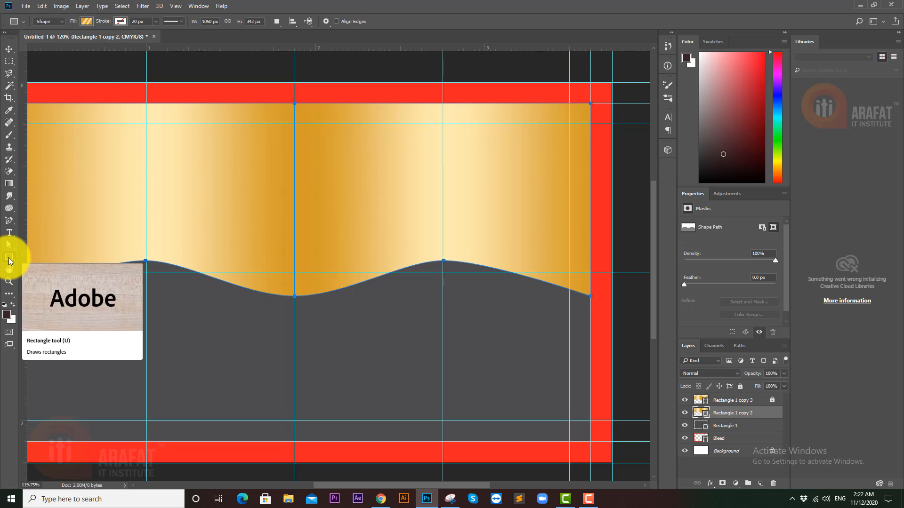
left_click(86, 21)
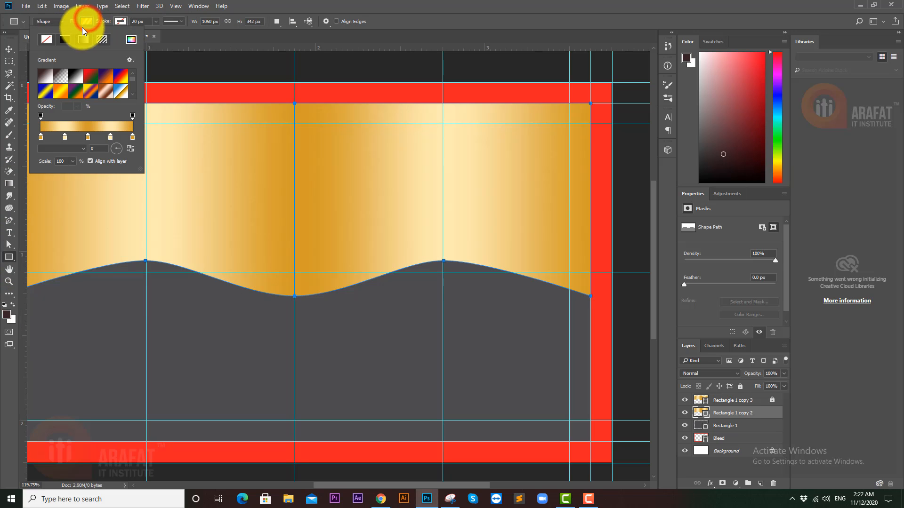
left_click(65, 40)
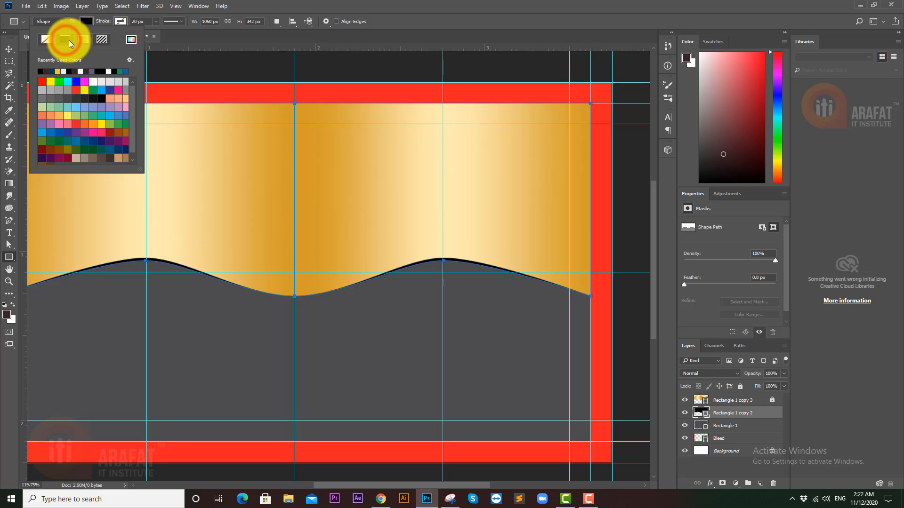
left_click(404, 5)
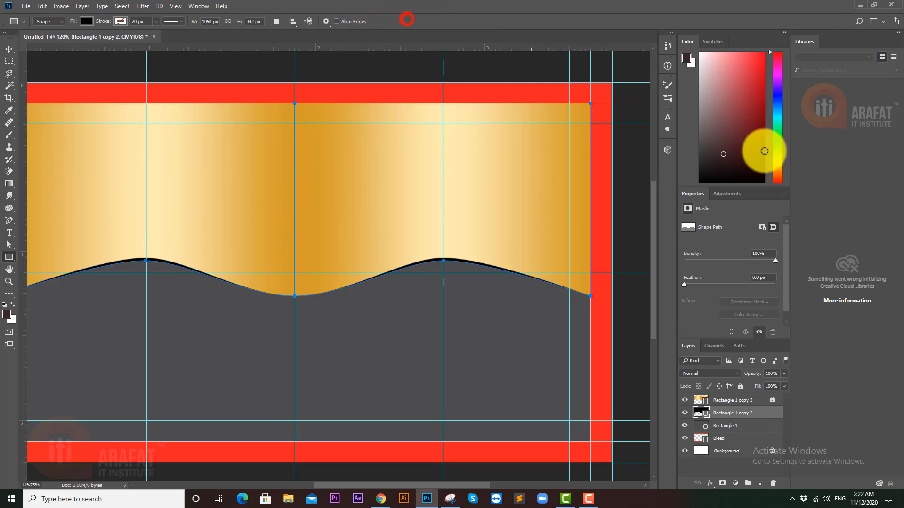
- Recolour Rectangle 1 copy 2's solid fill to the dark golden brown #866800 in the Color Picker
double_click(704, 414)
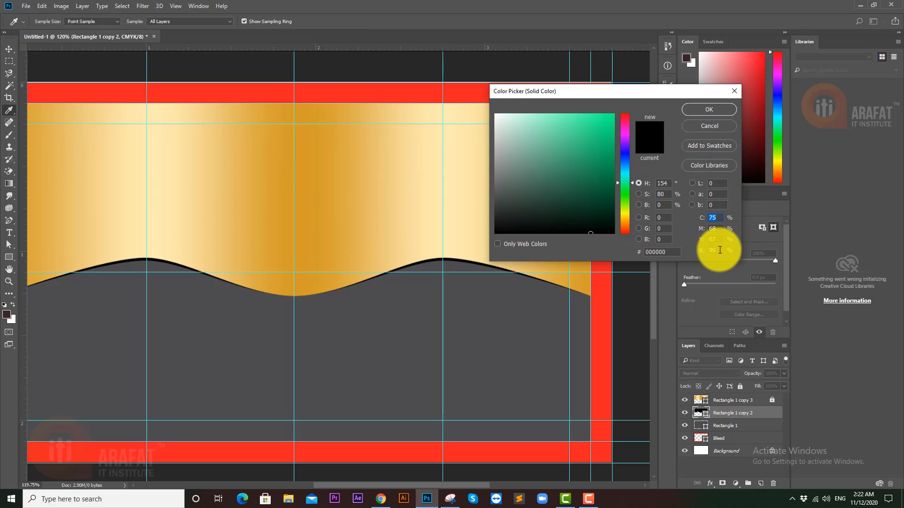
type("0")
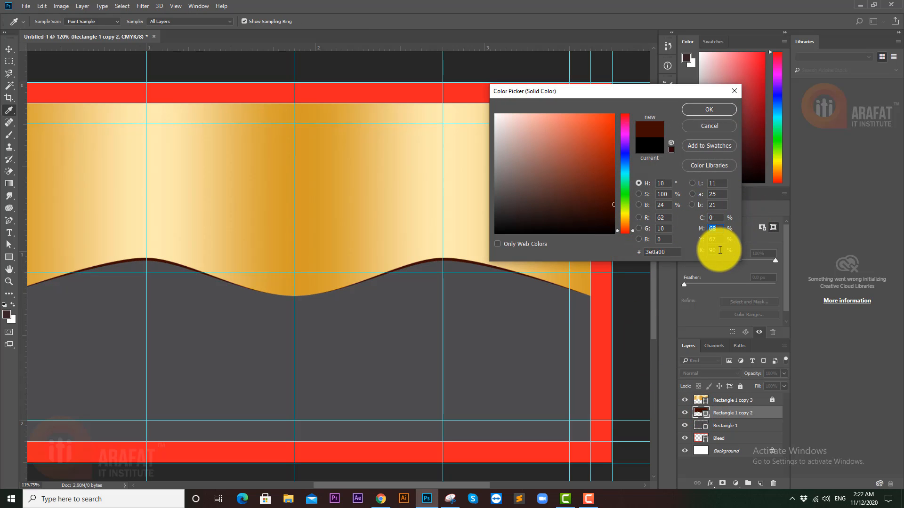
type("0")
key("Tab")
type("0")
key("Tab")
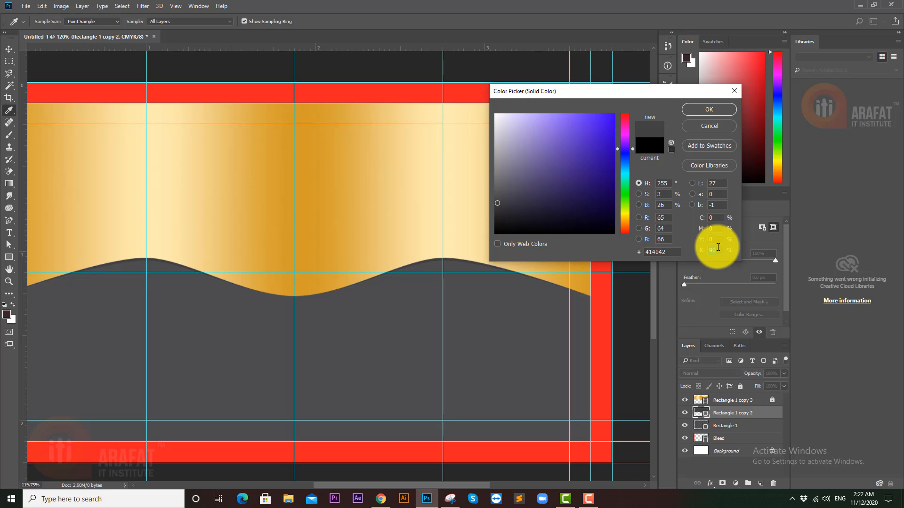
type("95")
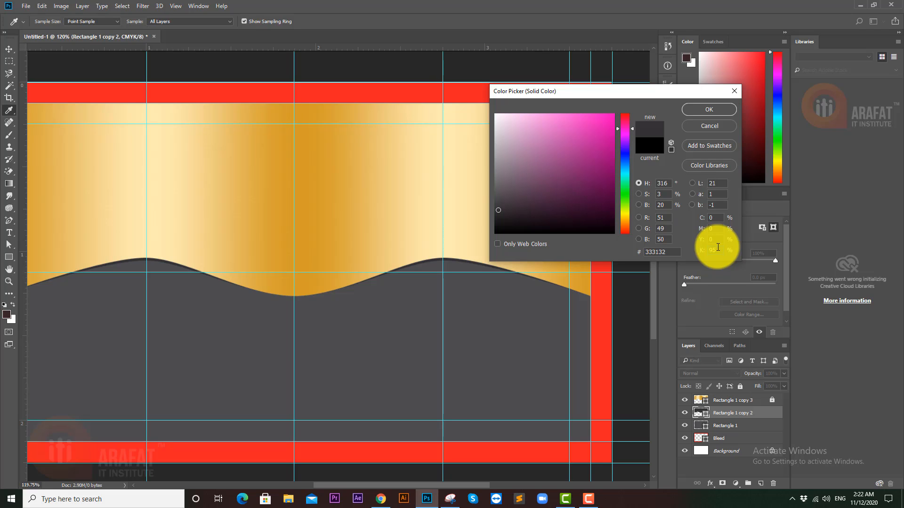
left_click(625, 216)
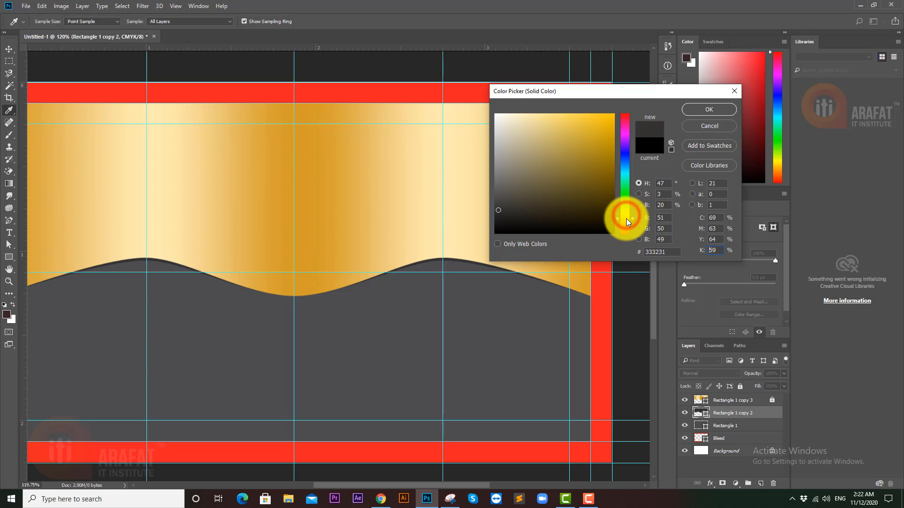
left_click(571, 206)
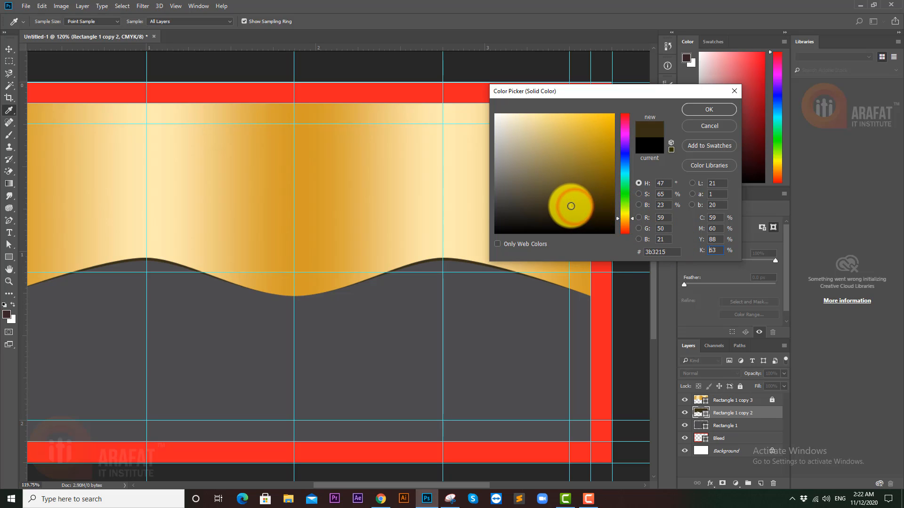
mouse_move(565, 202)
left_mouse_down()
mouse_move(580, 184)
mouse_move(547, 182)
mouse_move(615, 191)
mouse_move(599, 191)
mouse_move(622, 160)
mouse_move(614, 173)
left_mouse_up()
left_click(565, 183)
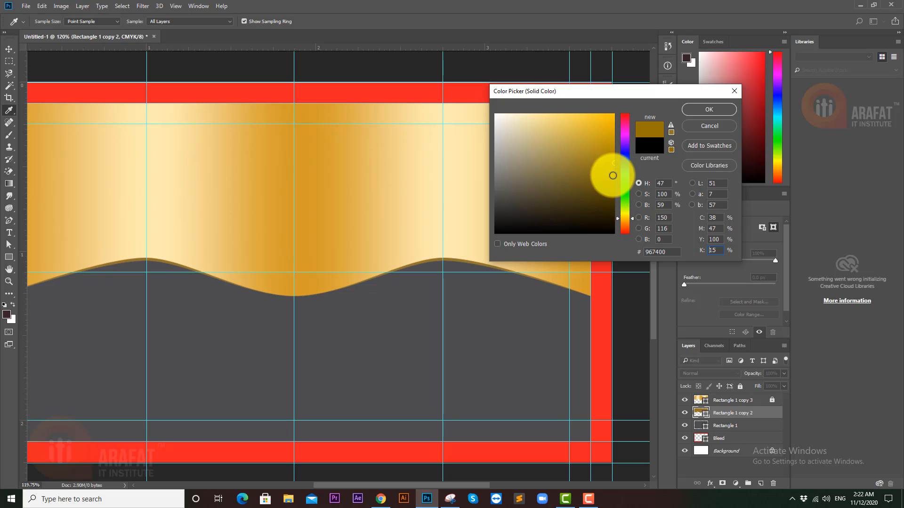
left_click(620, 172)
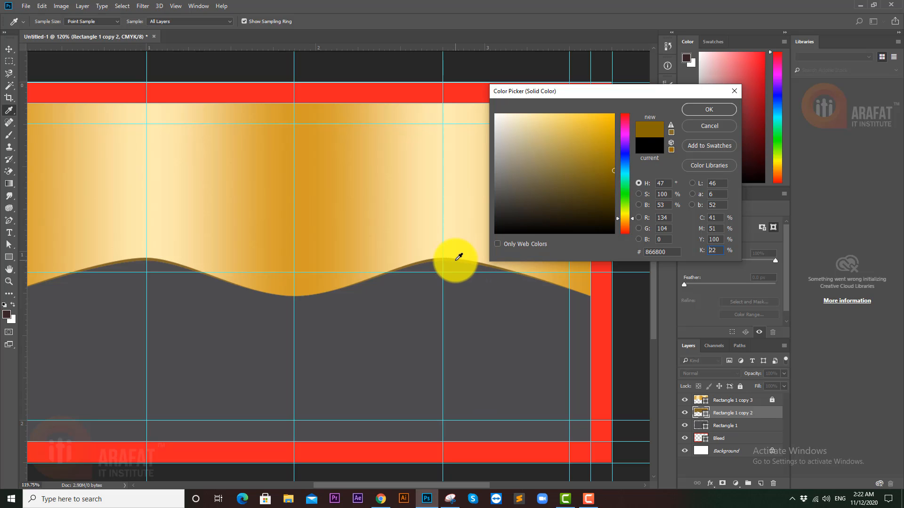
left_click(704, 110)
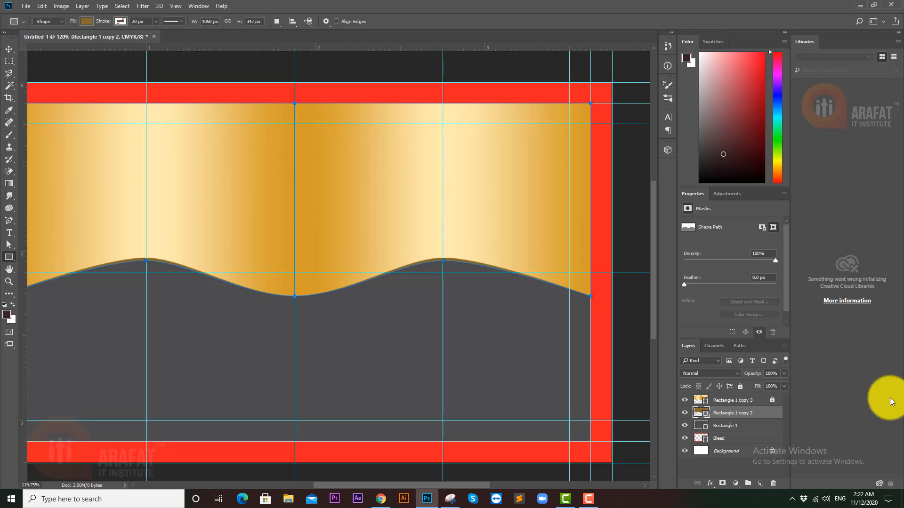
- Duplicate Rectangle 1 copy 2 as Rectangle 1 copy 4 and fully lock the duplicate
left_click(770, 413)
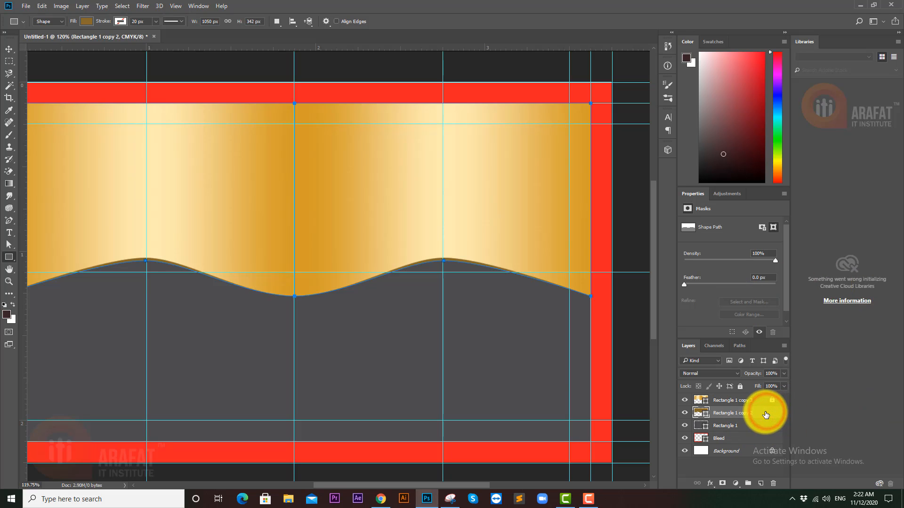
left_click(8, 49)
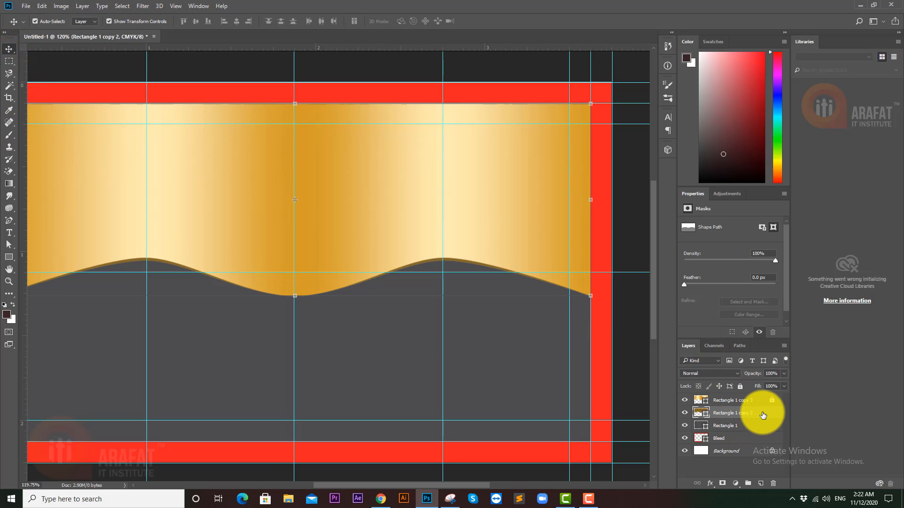
left_click_drag(763, 415, 760, 484)
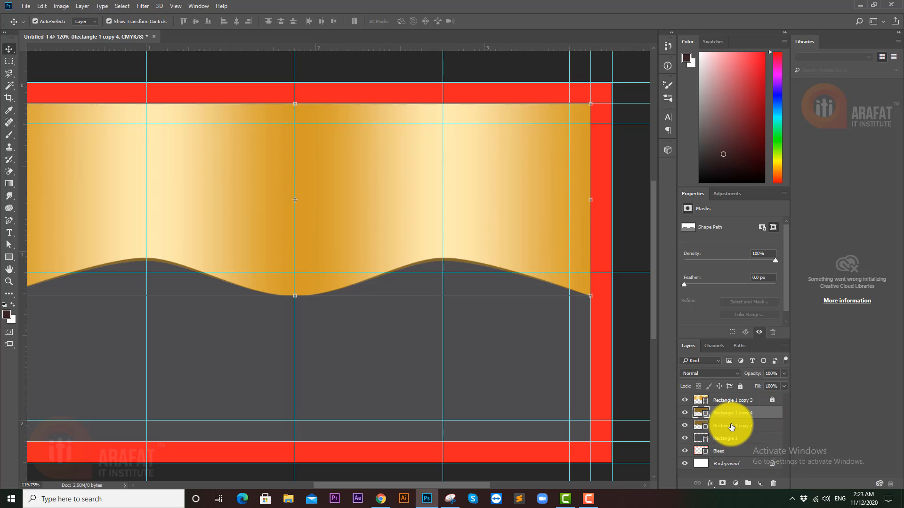
left_click(742, 427)
left_click(749, 413)
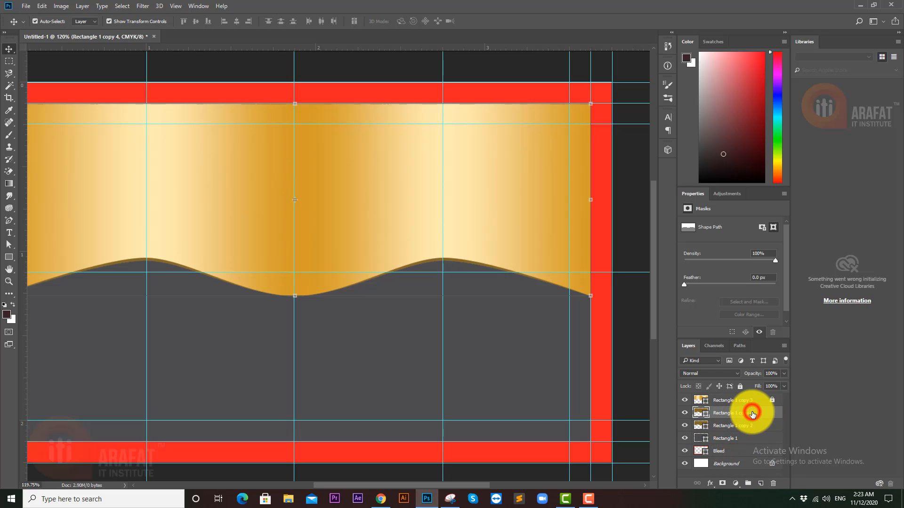
left_click(741, 386)
left_click(747, 426)
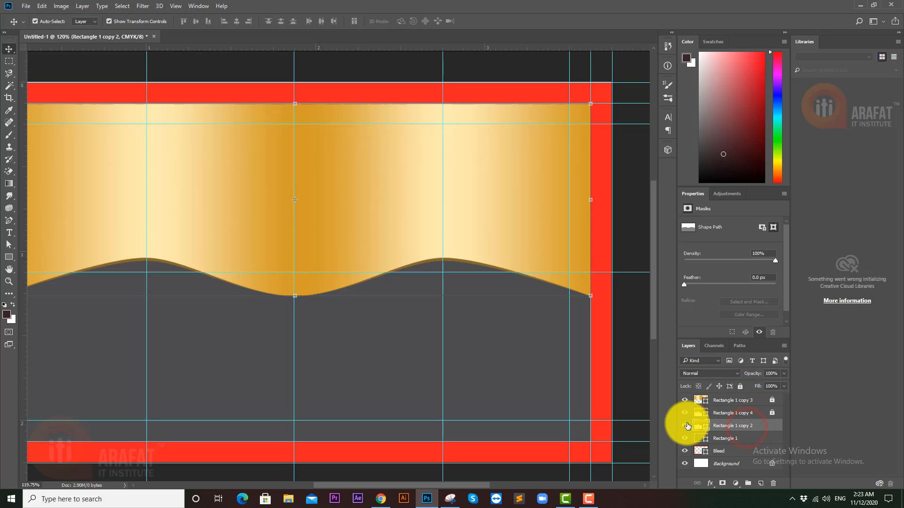
- Give Rectangle 1 copy 2 a near-black fill (K 100) and the Multiply blend mode
double_click(702, 425)
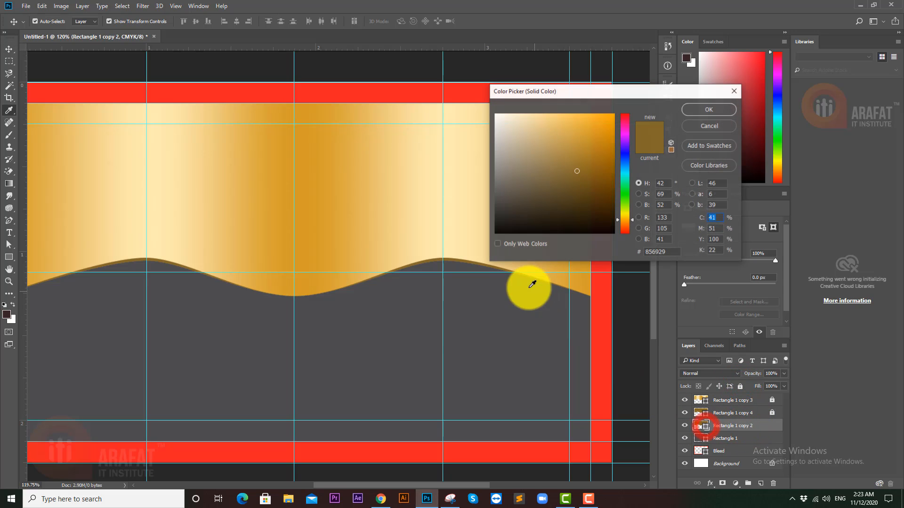
left_click(503, 323)
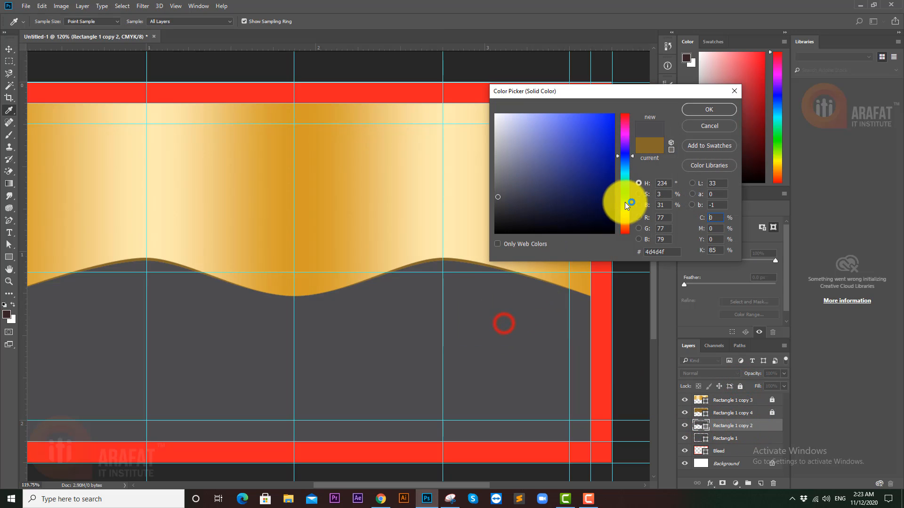
left_click(715, 251)
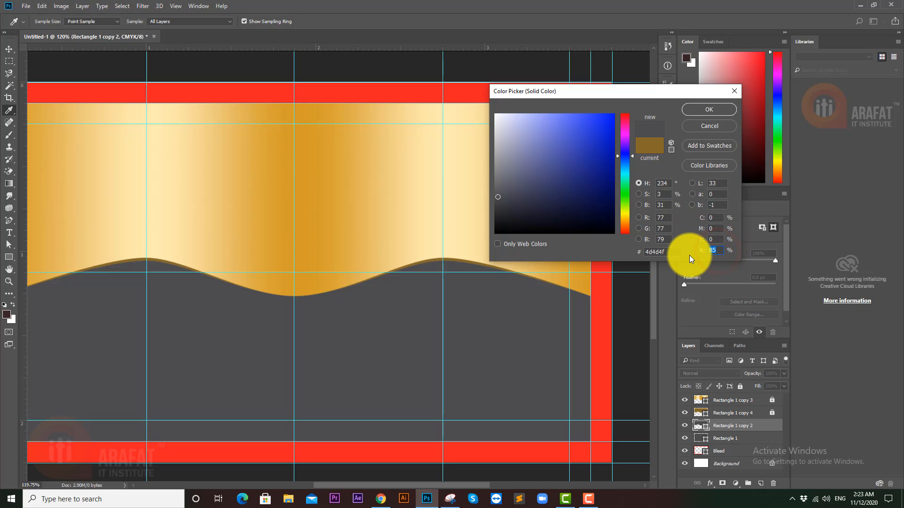
type("100")
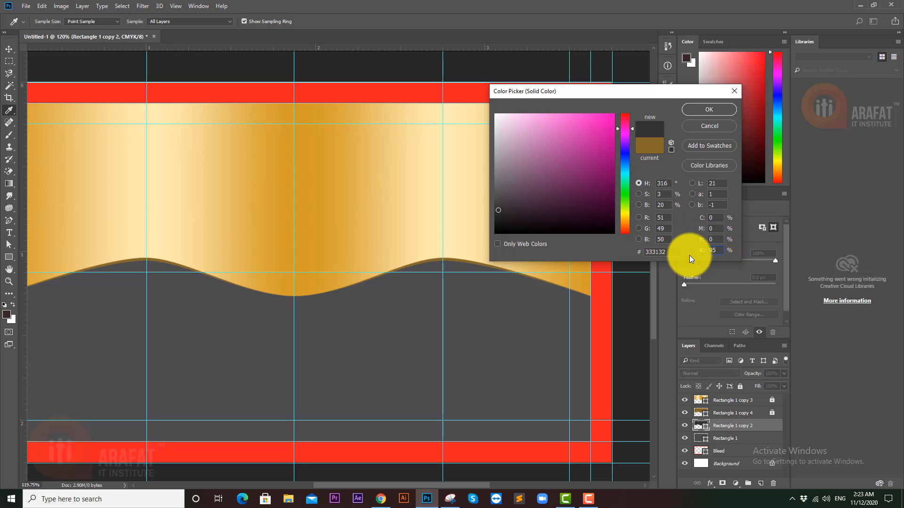
key("Return")
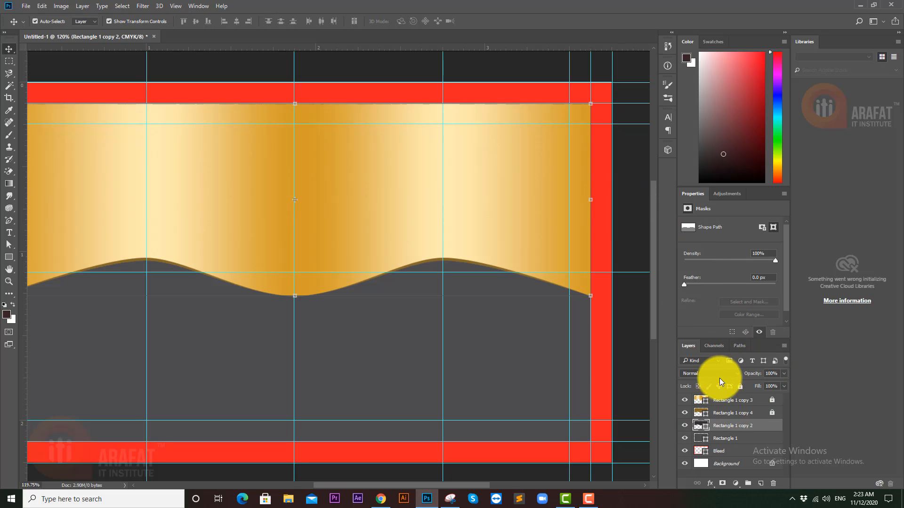
left_click(703, 372)
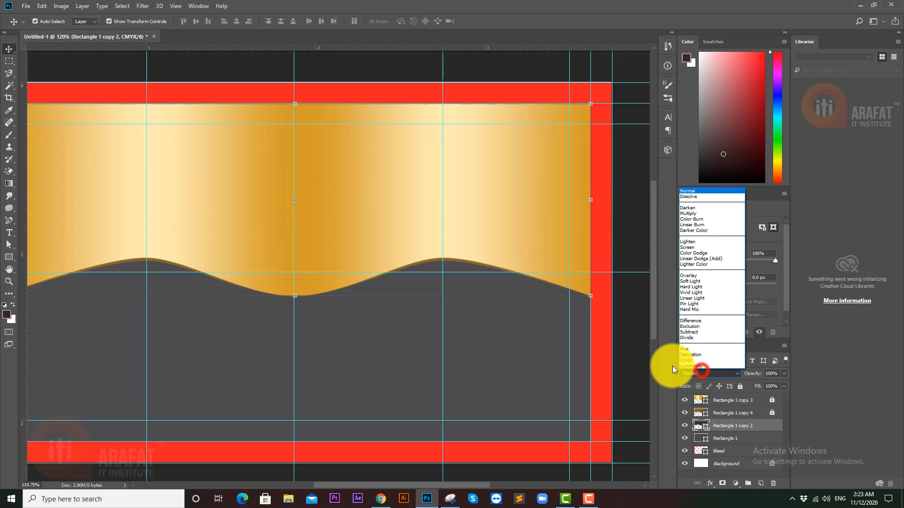
left_click(694, 213)
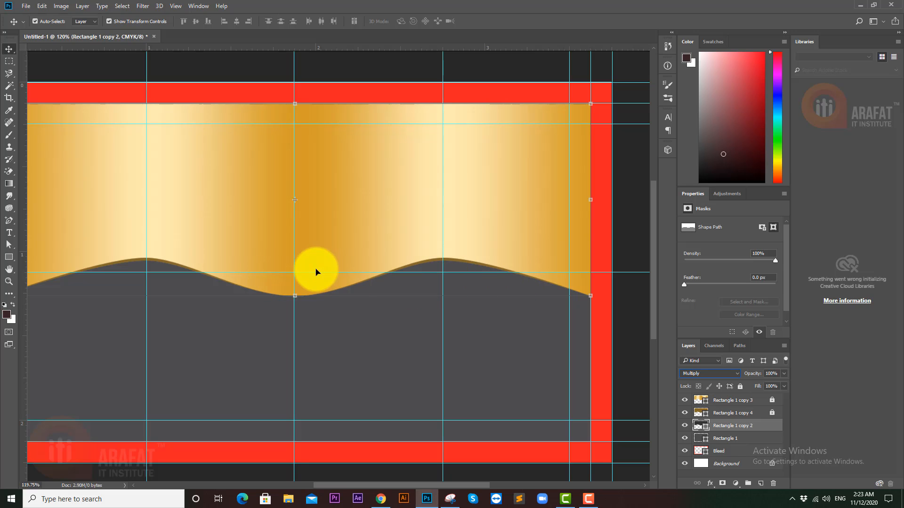
- Select both crest anchors of the dark wave path and lower them about 15 px
left_click(9, 244)
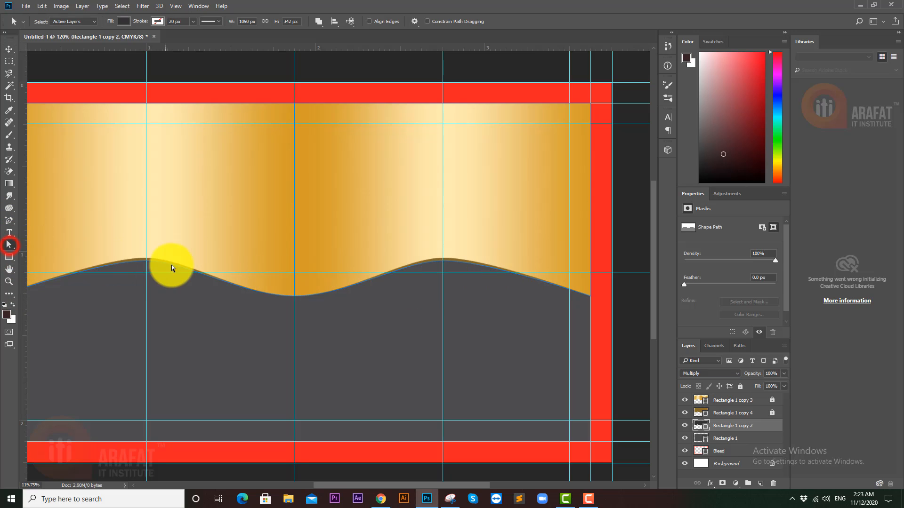
left_click(147, 265)
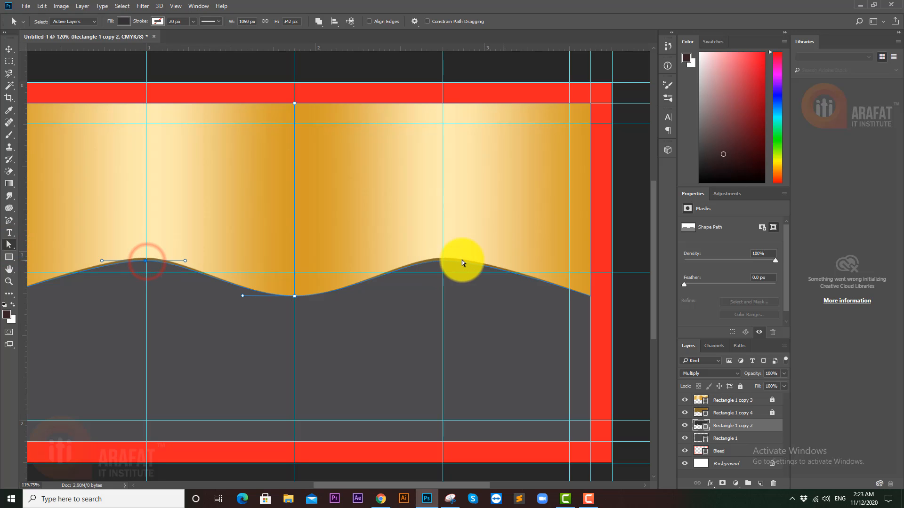
left_click(443, 261)
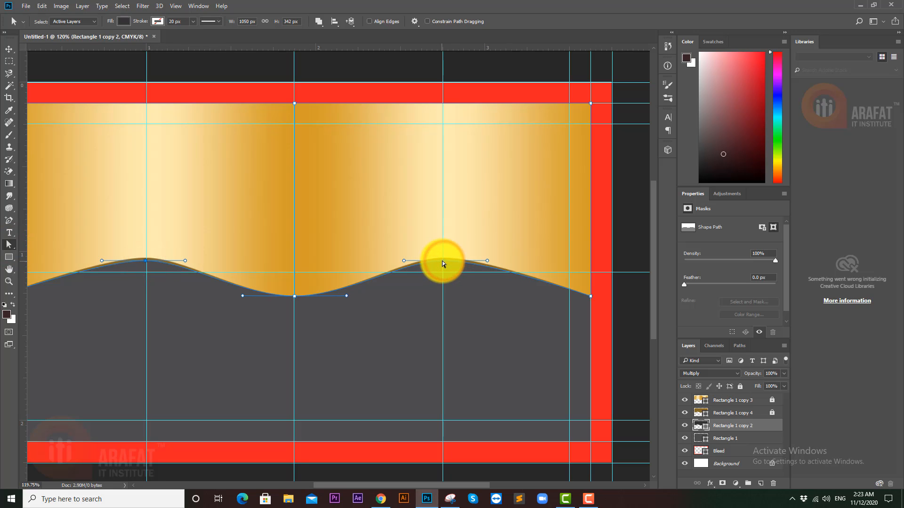
left_click_drag(442, 261, 444, 267)
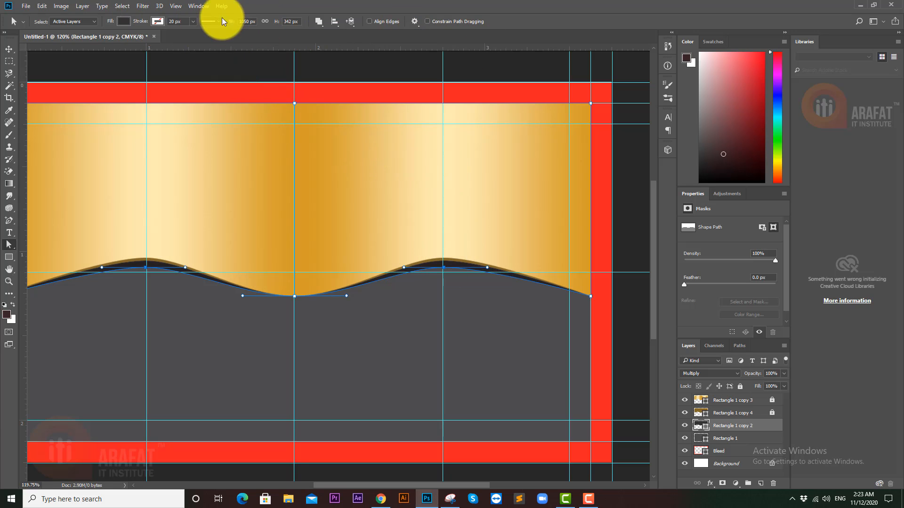
- Convert the dark wave to a Smart Object and apply Gaussian Blur with a 15-pixel radius
left_click(142, 6)
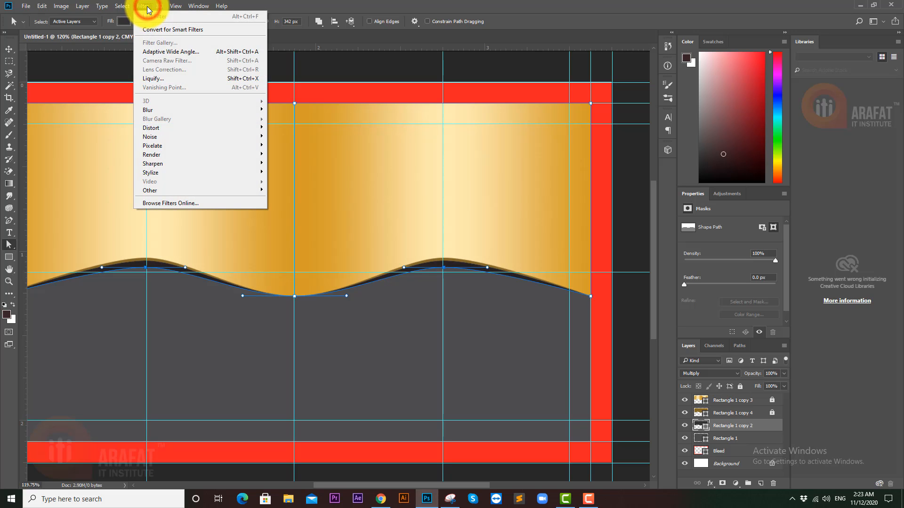
left_click(173, 110)
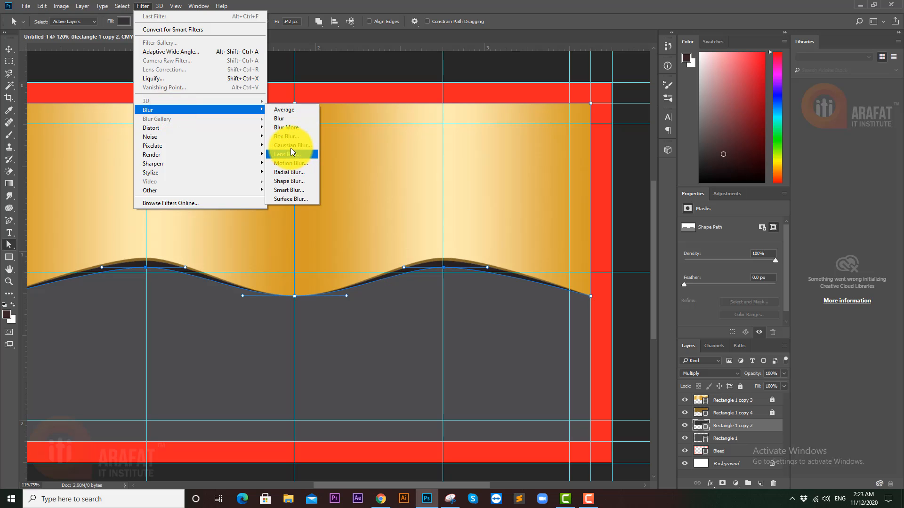
left_click(292, 147)
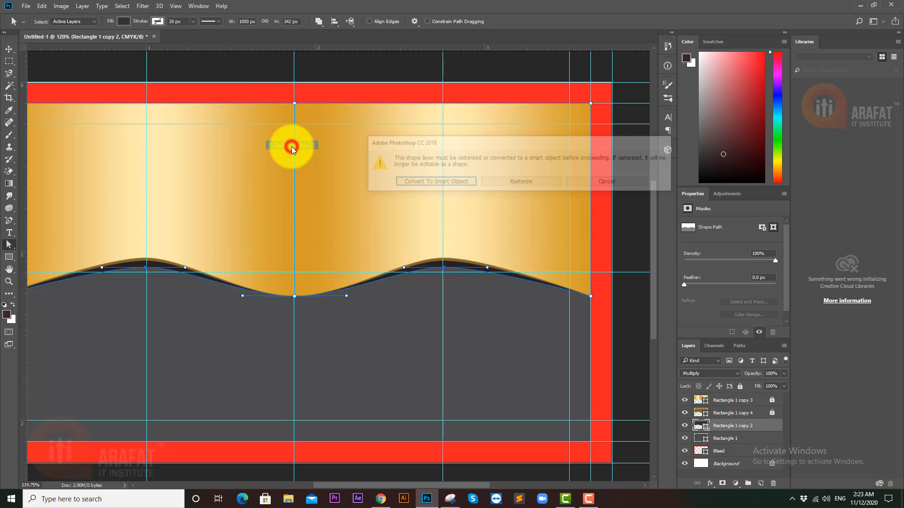
left_click(426, 181)
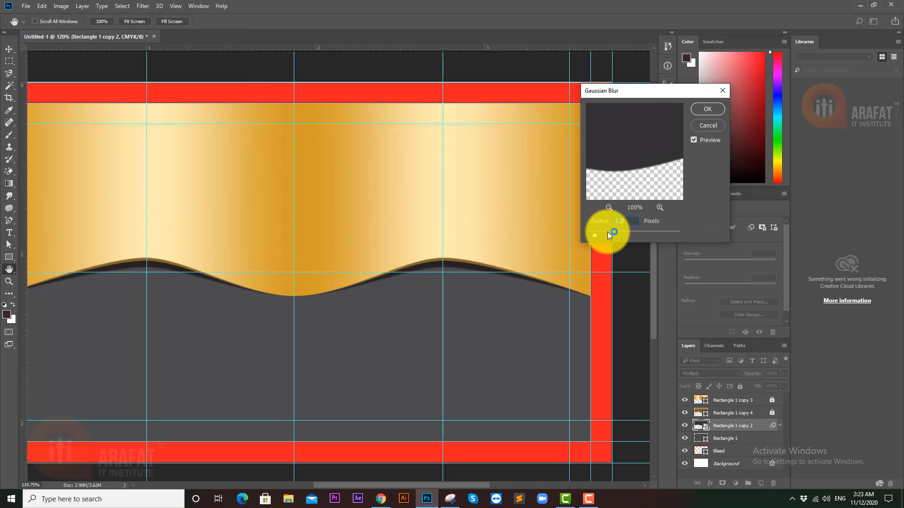
left_click(608, 232)
left_click_drag(608, 233, 625, 233)
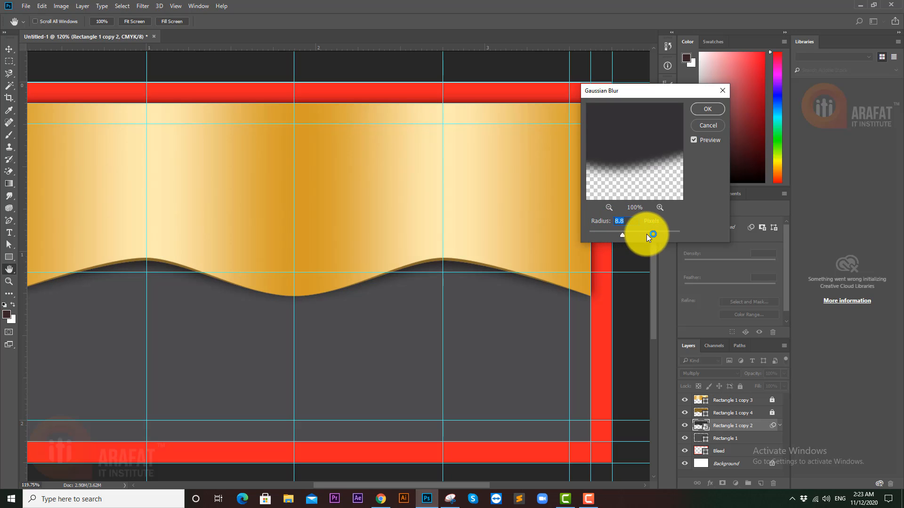
left_click_drag(623, 234, 626, 234)
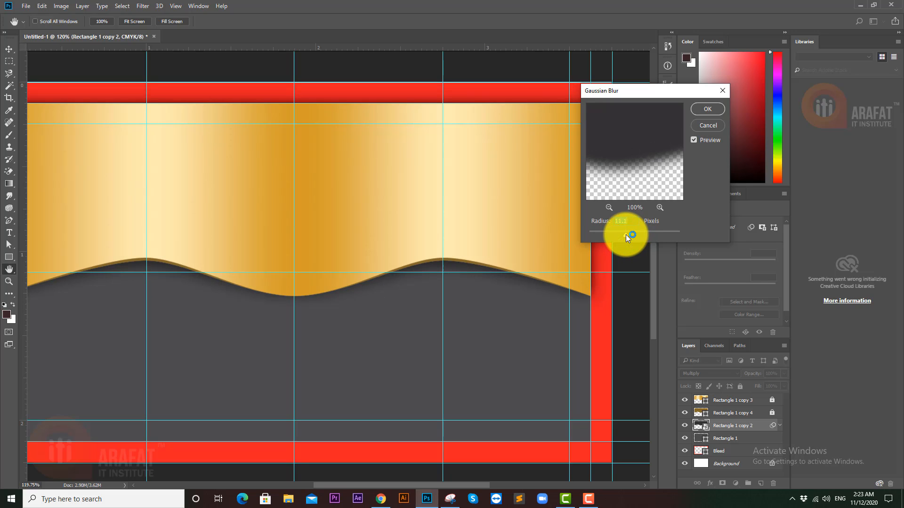
left_click_drag(626, 221, 592, 223)
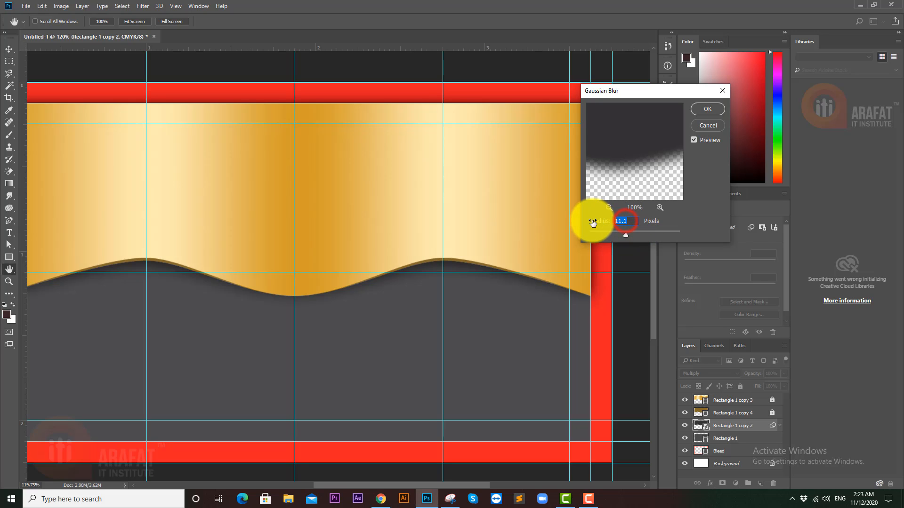
type("10")
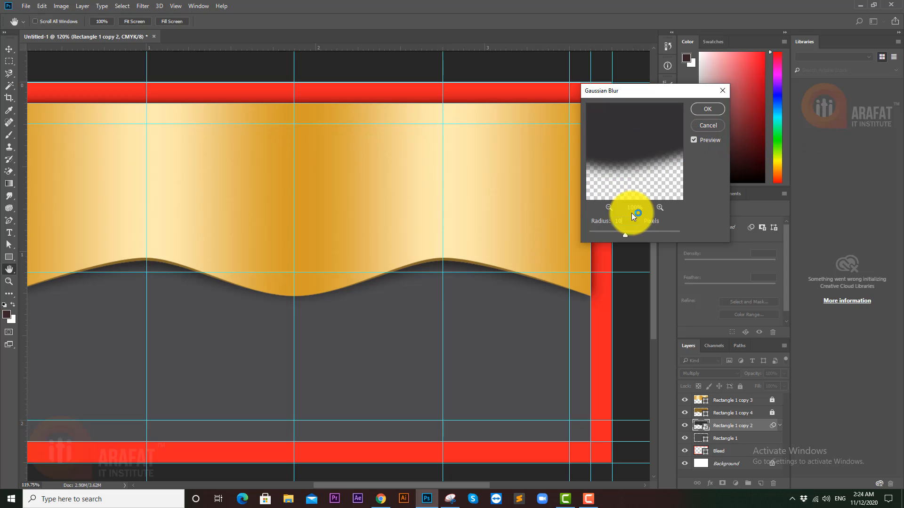
left_click_drag(631, 222, 601, 222)
type("15")
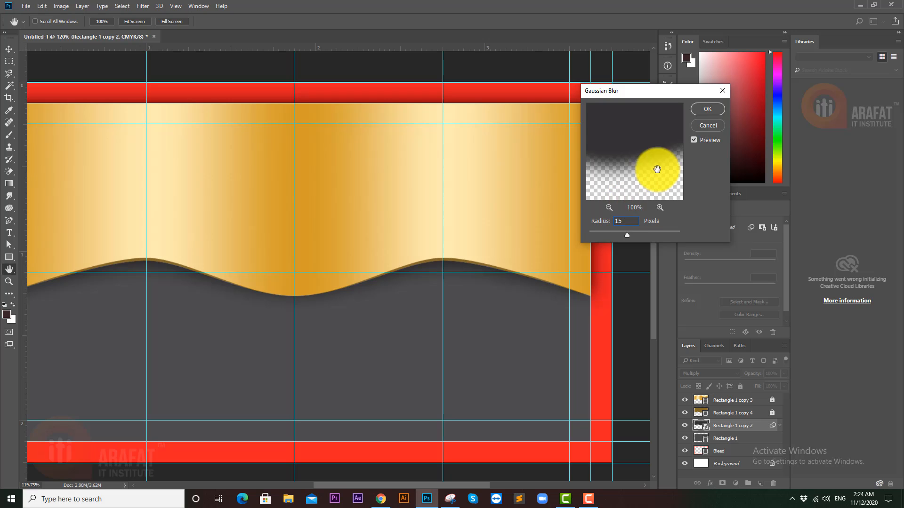
left_click(708, 111)
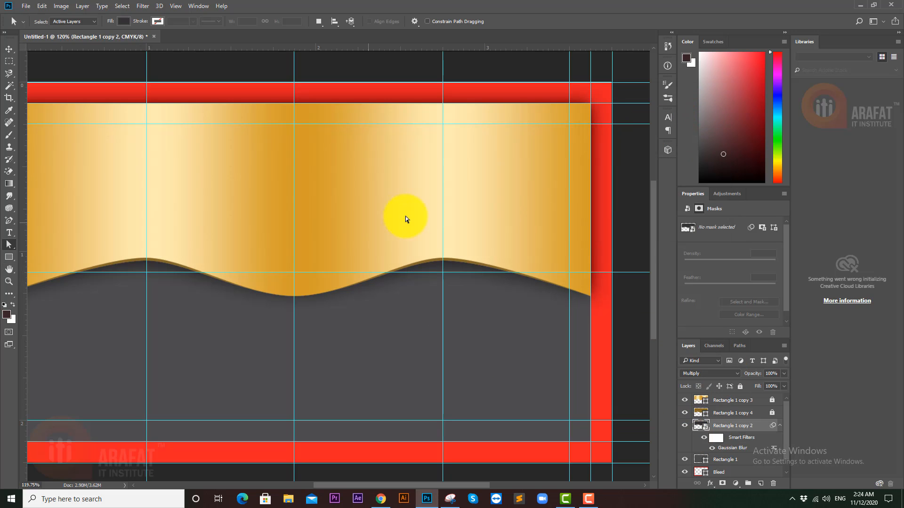
- Open the wave shadow's embedded contents and lower its crests slightly, leaving the middle anchor unchanged
left_click(453, 264)
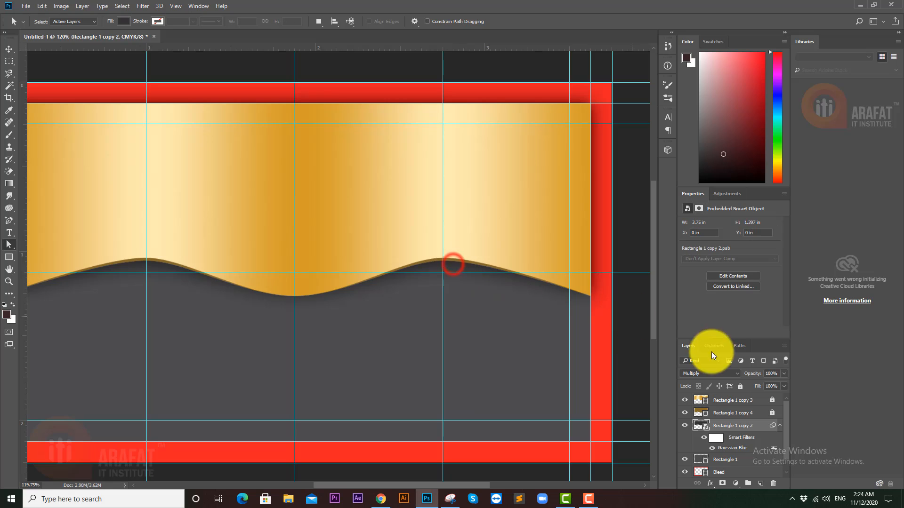
double_click(701, 426)
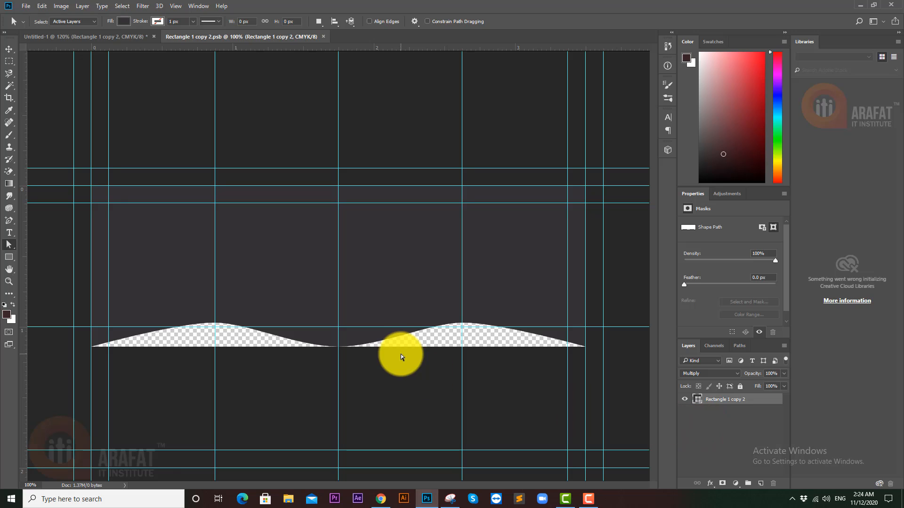
left_click(216, 323)
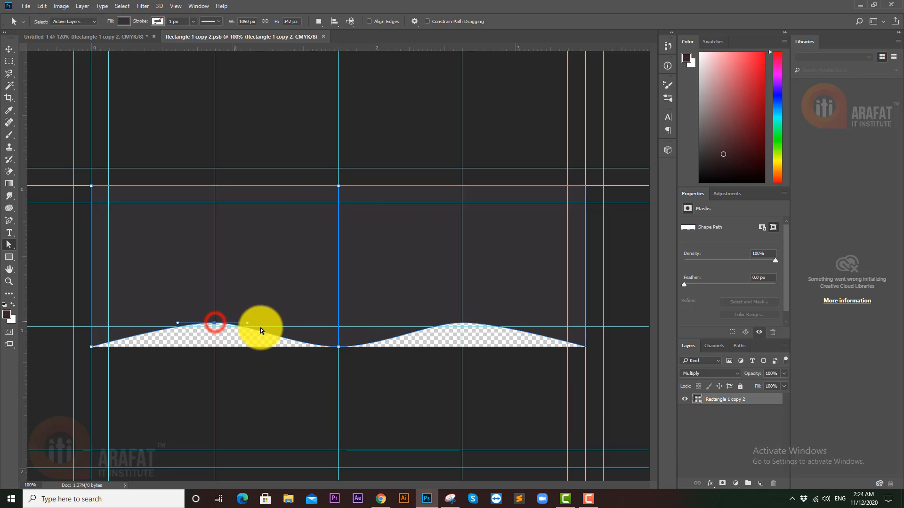
left_click(462, 323)
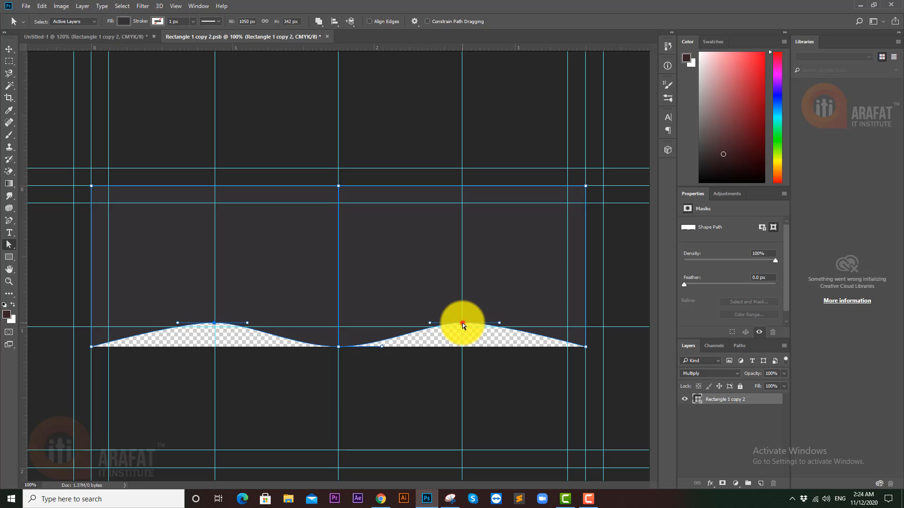
left_click_drag(462, 323, 463, 327)
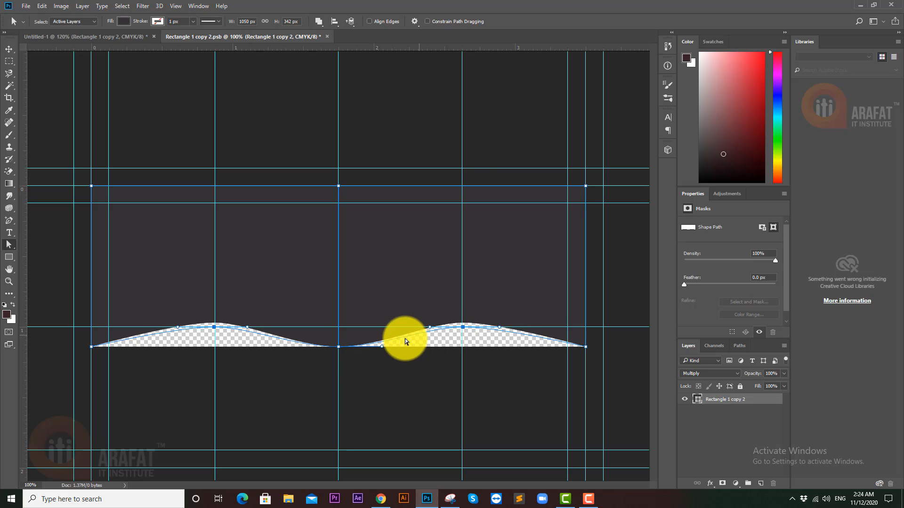
left_click(339, 346)
left_click_drag(339, 344, 339, 344)
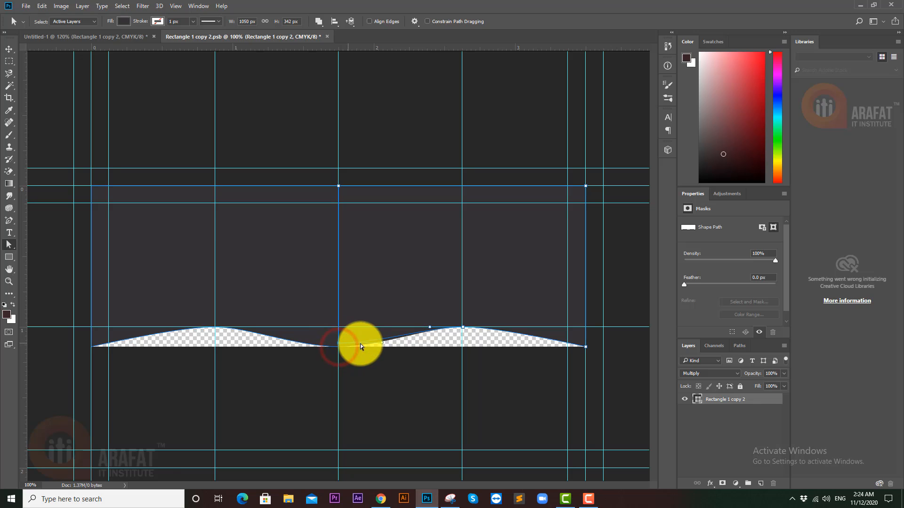
key("ctrl+z")
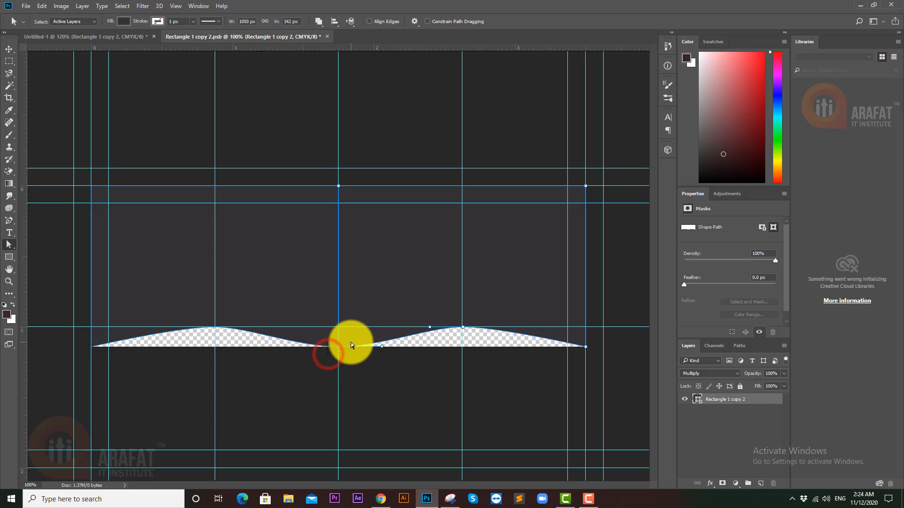
left_click_drag(339, 347, 339, 343)
key("ctrl+z")
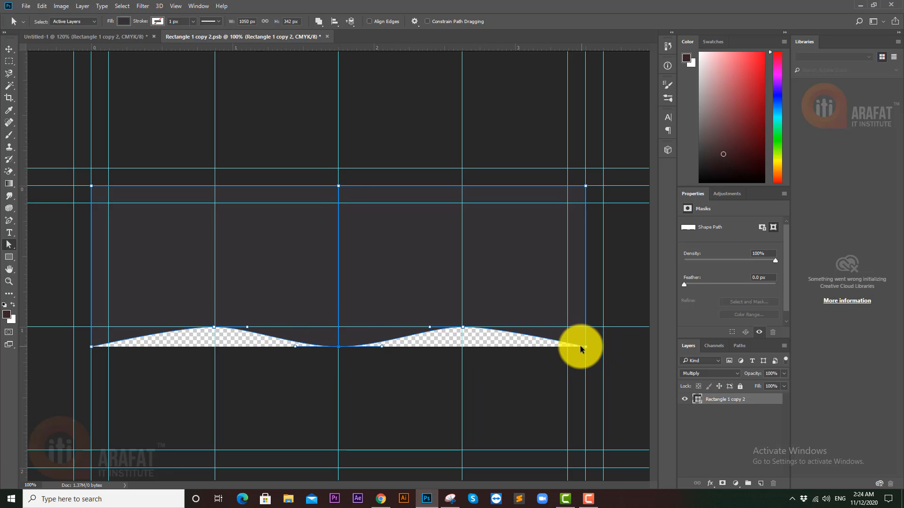
- Raise the wave path's left and right bottom anchors a few pixels
left_click(576, 347)
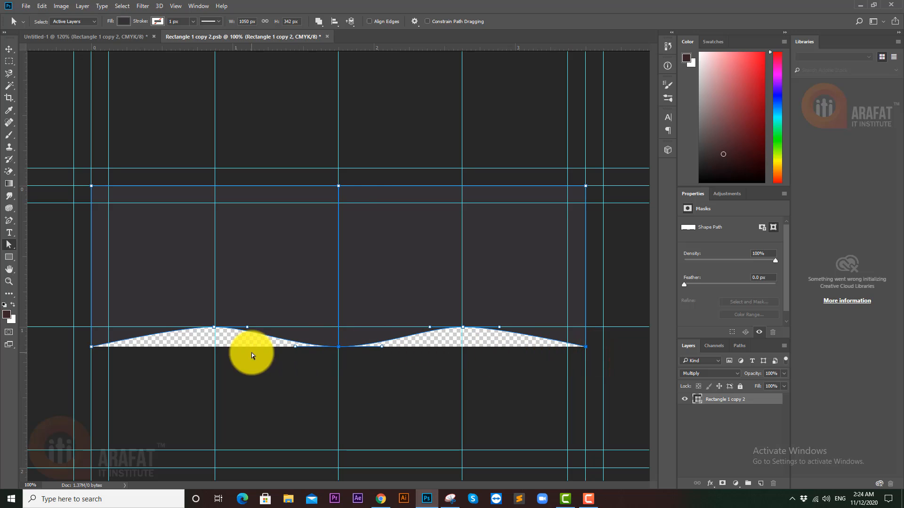
left_click(86, 345)
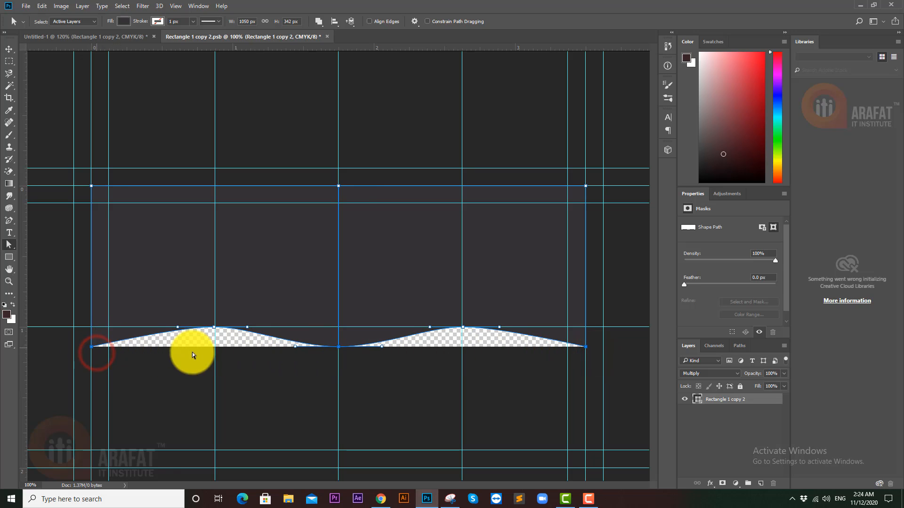
left_click(586, 347)
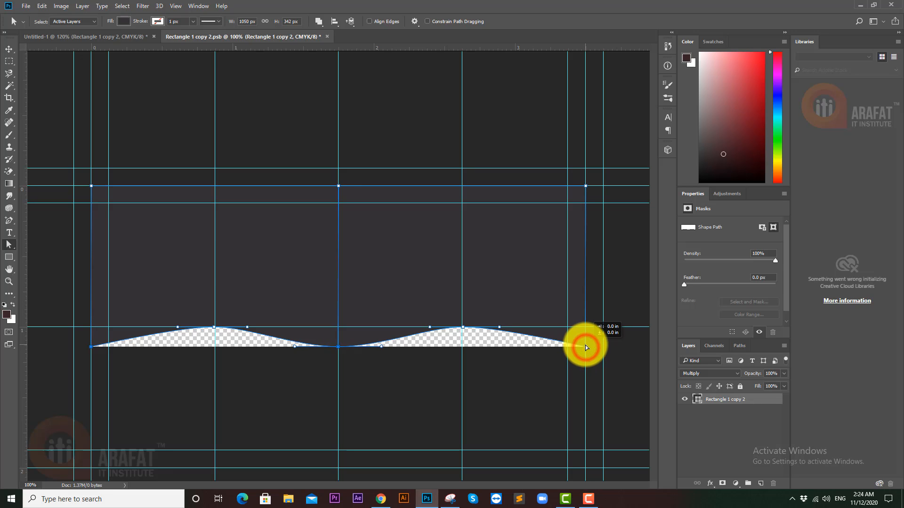
left_click_drag(585, 347, 586, 344)
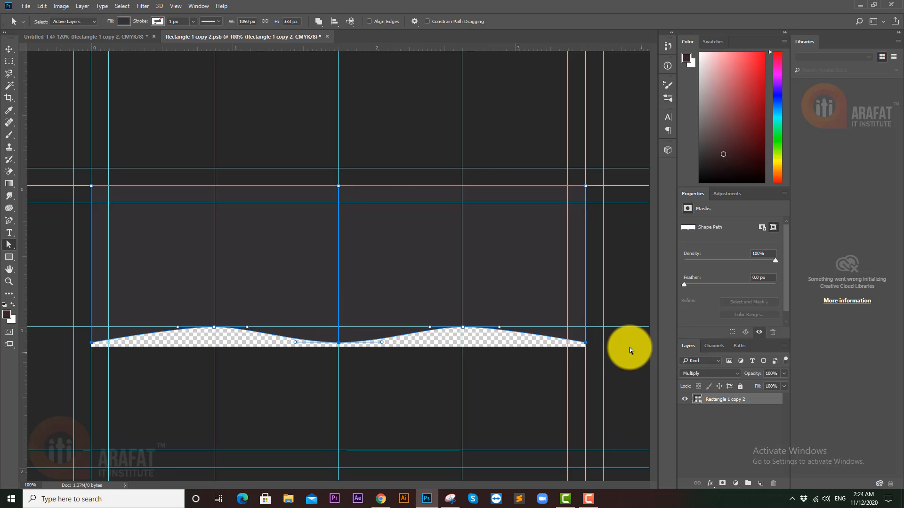
left_click_drag(587, 344, 586, 341)
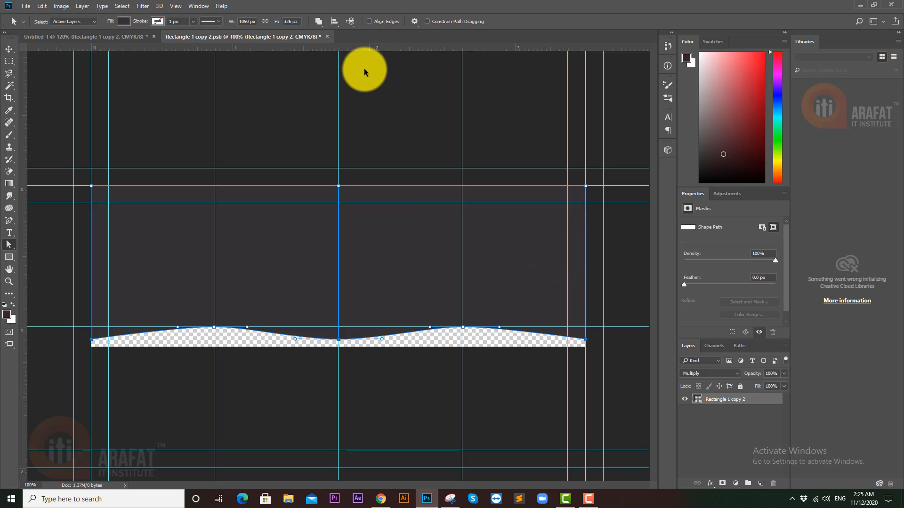
- Save the embedded .psb, return to the card and compare the shadow with the blur toggled
left_click(182, 234)
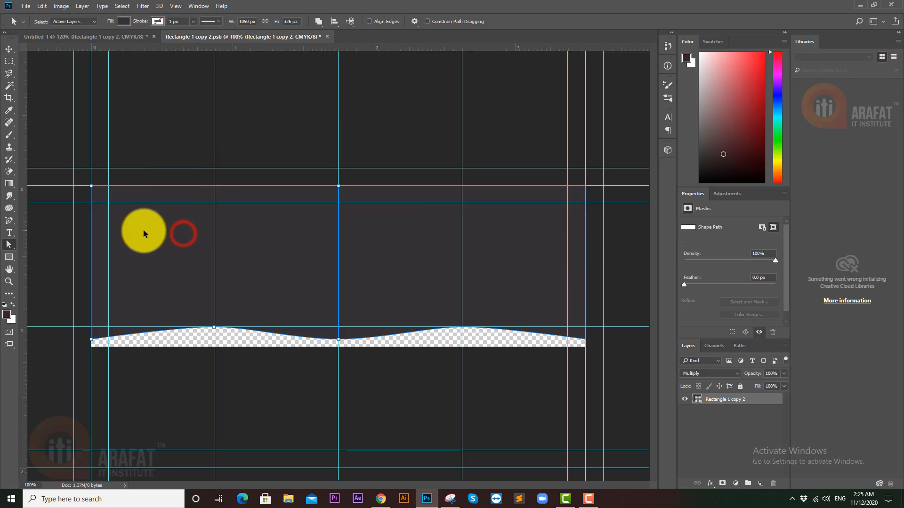
key("ctrl+s")
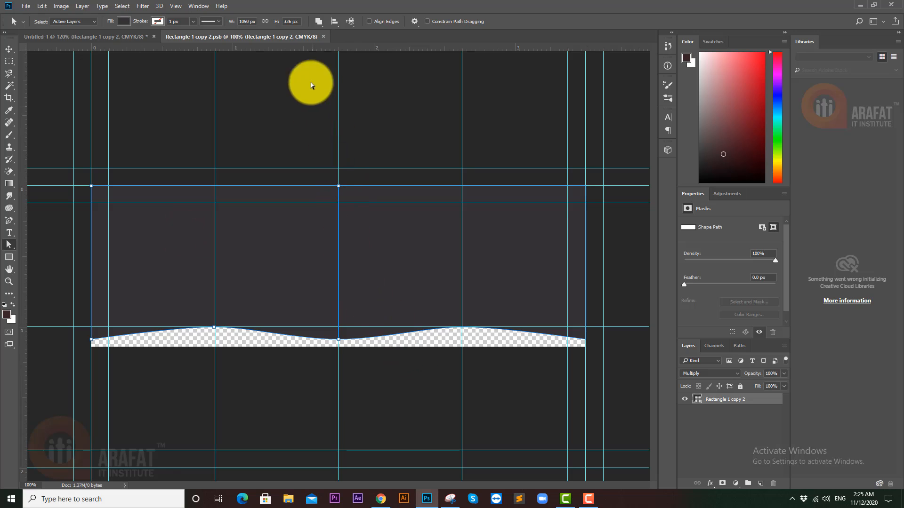
left_click(324, 37)
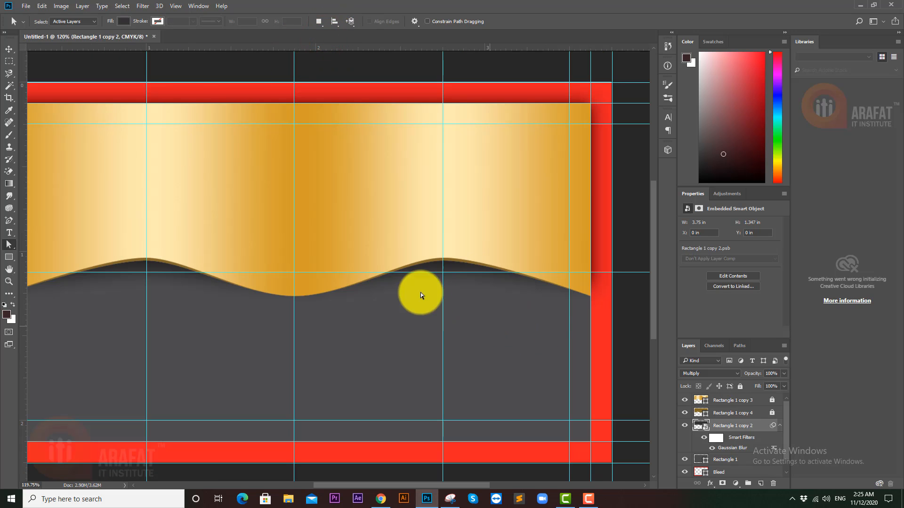
left_click_drag(473, 276, 516, 276)
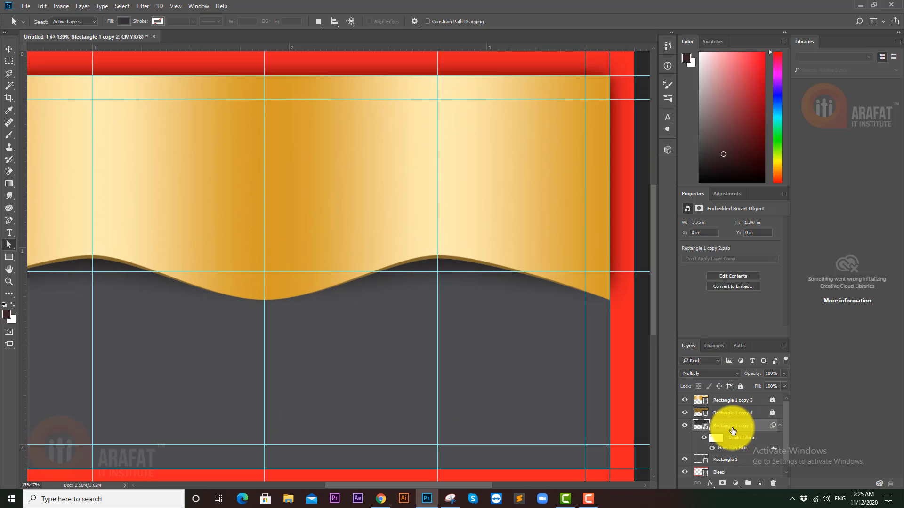
left_click(704, 438)
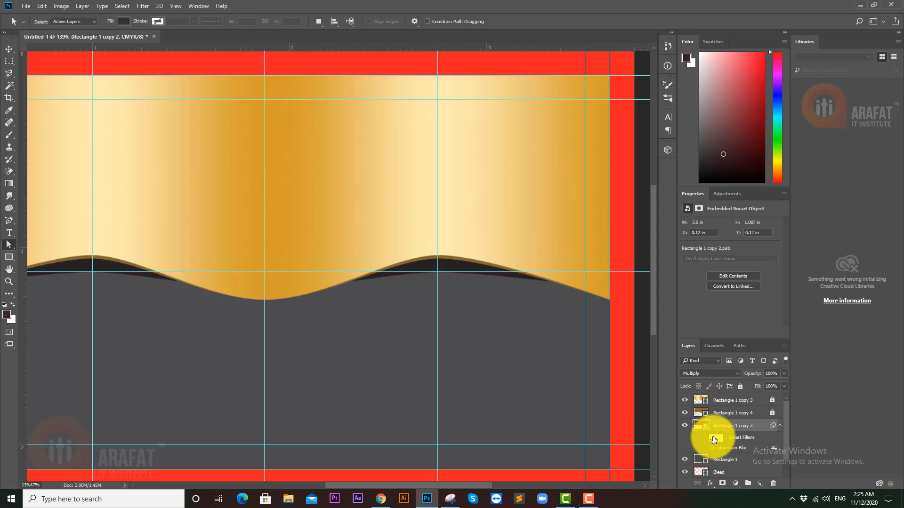
left_click(702, 439)
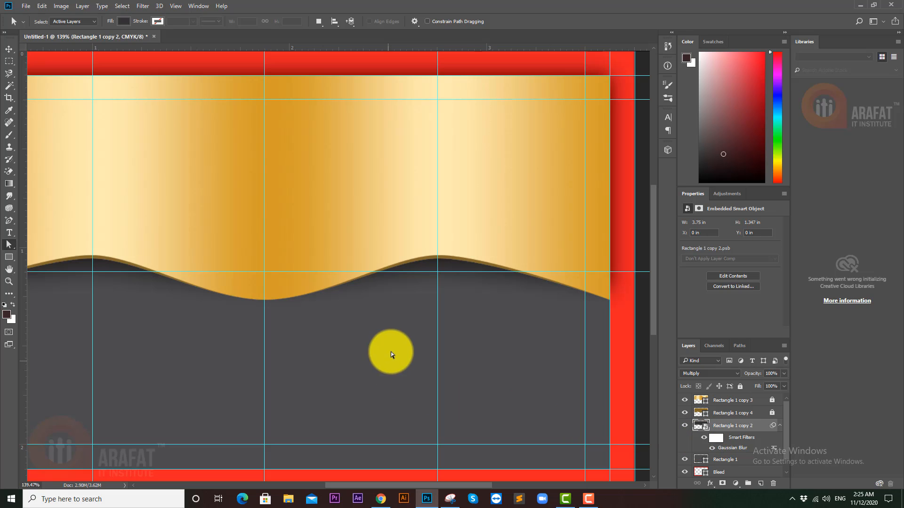
key("ctrl+semicolon")
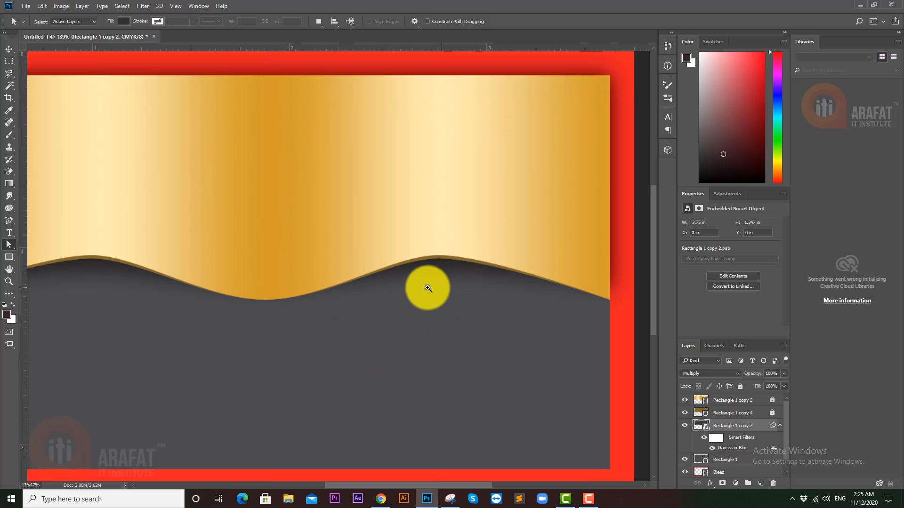
left_click_drag(427, 288, 477, 291)
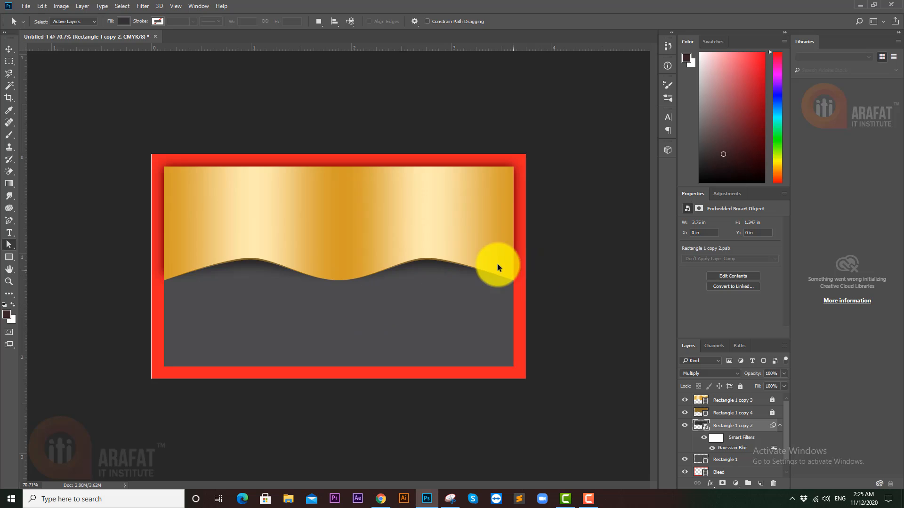
left_click_drag(497, 267, 278, 278)
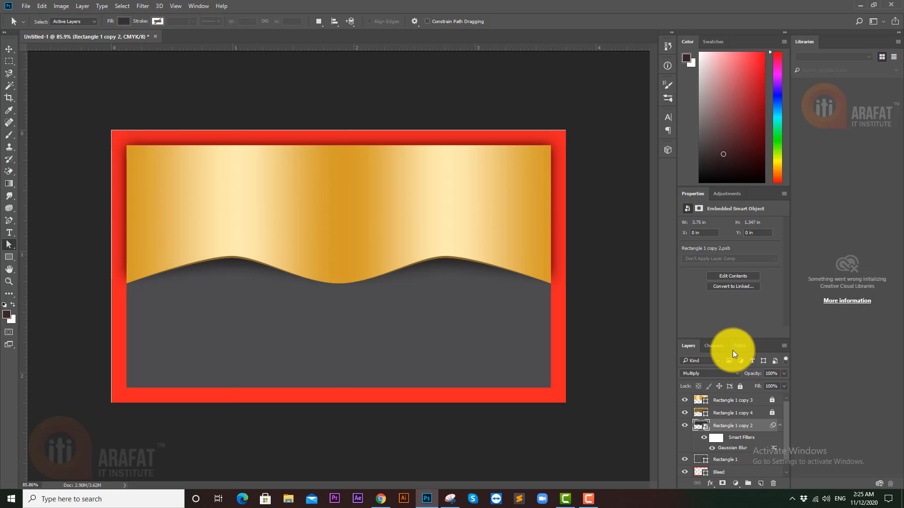
key("ctrl+semicolon")
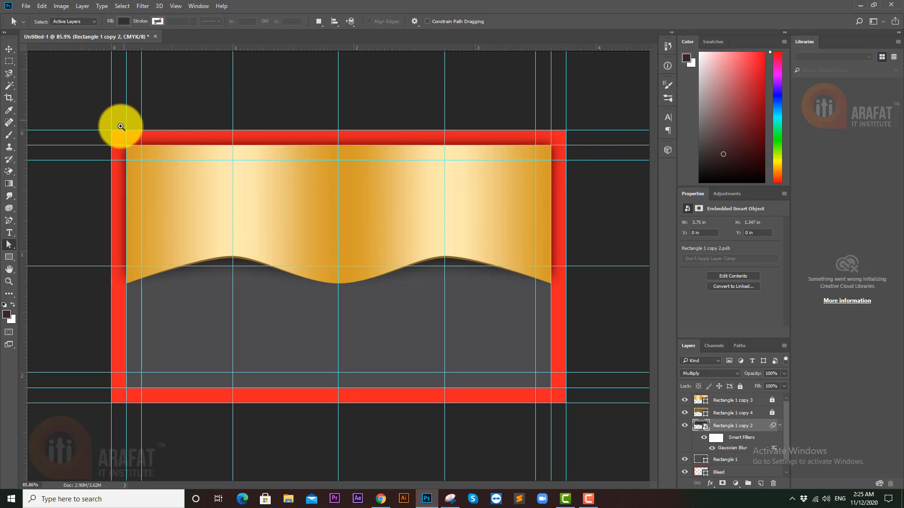
left_click_drag(134, 132, 184, 133)
left_click_drag(126, 188, 76, 137)
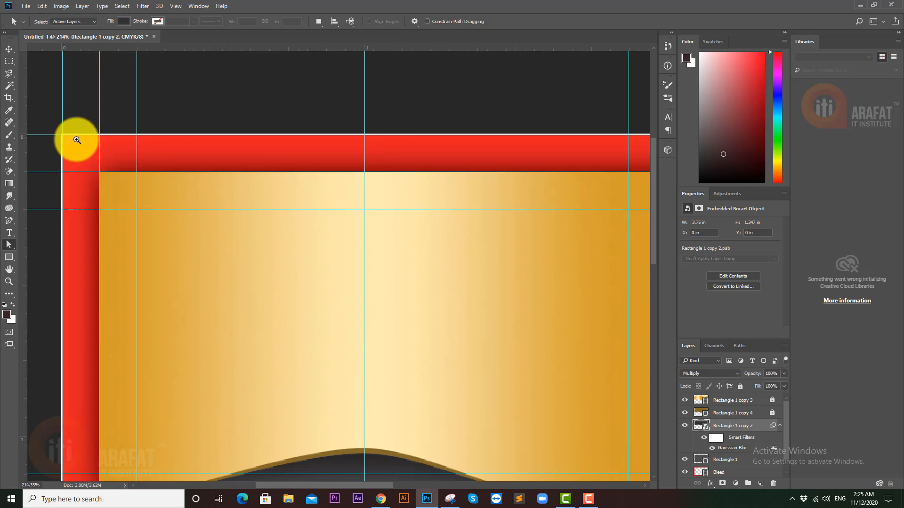
- Align the red Bleed rectangle's corner with the canvas corner and move the guide to its top edge
left_click(725, 472)
left_click_drag(78, 133, 167, 141)
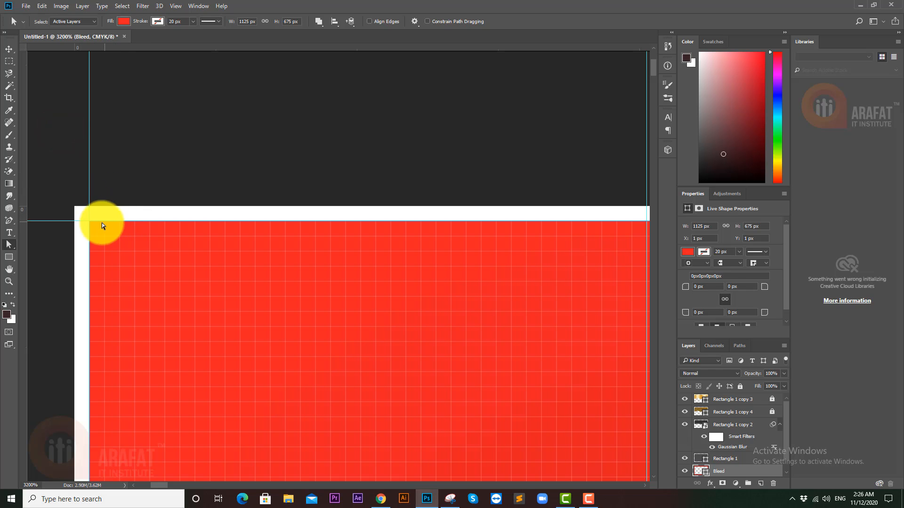
left_click(11, 49)
left_click(181, 262)
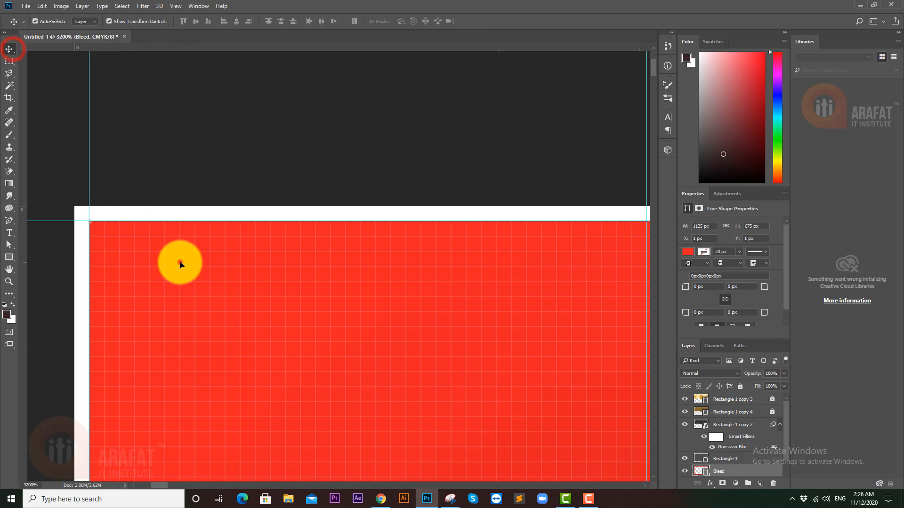
left_click_drag(91, 220, 74, 188)
left_click_drag(103, 221, 103, 207)
left_click_drag(243, 209, 121, 207)
- Select the grey Rectangle 1 panel and line up the guides with its bottom-left edges
left_click_drag(203, 360, 305, 356)
left_click_drag(221, 199, 290, 353)
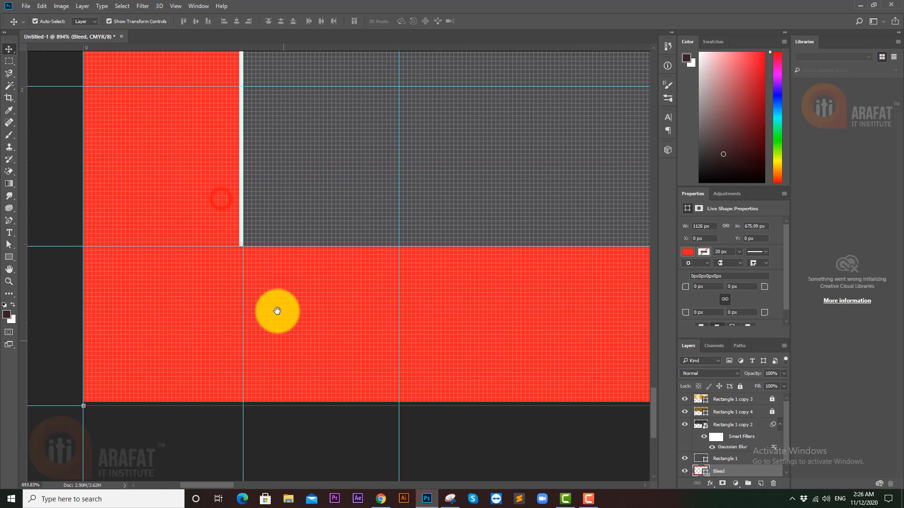
mouse_move(243, 257)
left_mouse_down()
mouse_move(270, 238)
mouse_move(234, 250)
left_mouse_up()
left_click(270, 237)
key("Return")
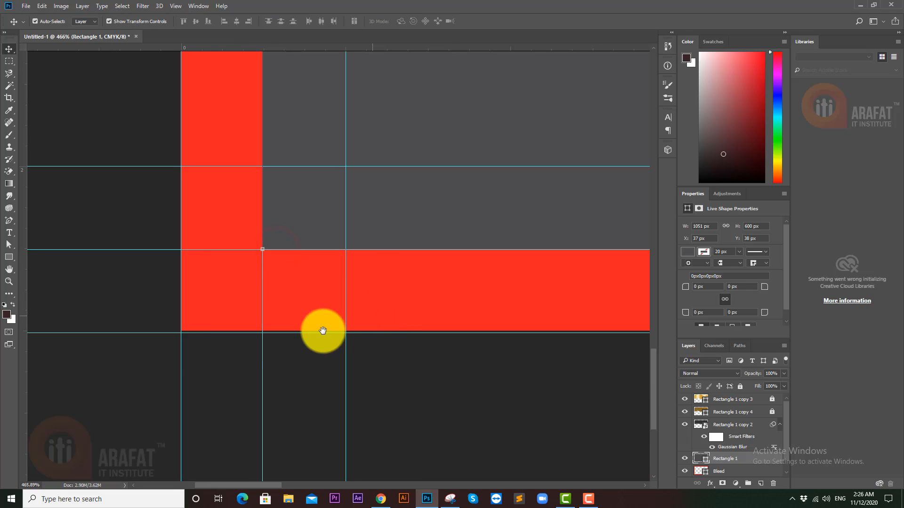
left_click_drag(182, 344, 227, 344)
left_click_drag(232, 312, 263, 303)
left_click_drag(332, 289, 303, 292)
- Zoom closely into the banner corner where the red frame meets the gold shape's top edge
left_click_drag(508, 301, 179, 369)
left_click_drag(268, 352, 236, 347)
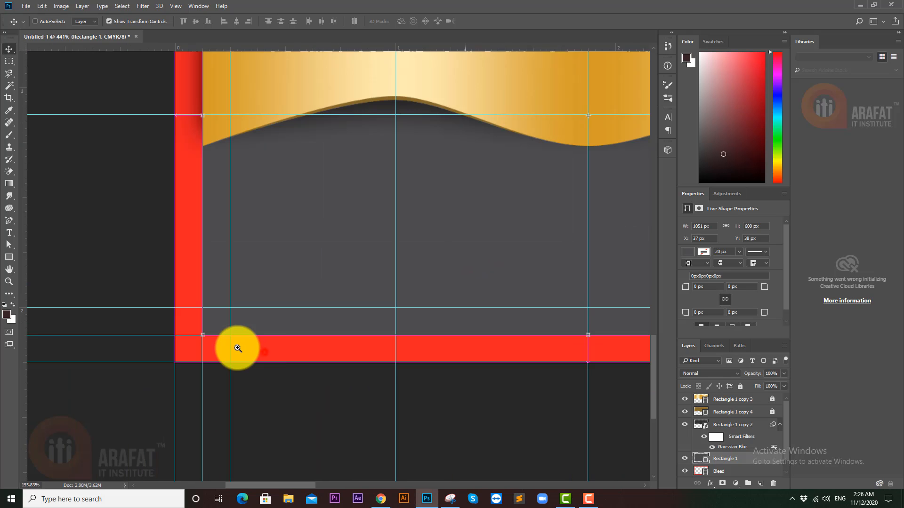
left_click_drag(410, 343, 23, 332)
left_click_drag(525, 313, 486, 318)
left_click_drag(487, 325, 559, 335)
left_click_drag(498, 347, 538, 273)
left_click_drag(471, 204, 454, 454)
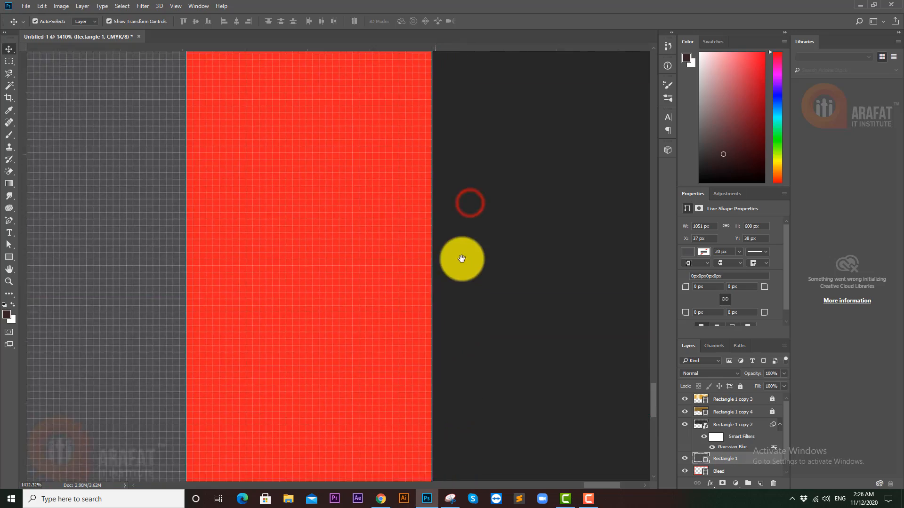
left_click_drag(471, 204, 394, 344)
left_click_drag(380, 242, 414, 365)
left_click_drag(390, 228, 370, 362)
left_click_drag(361, 179, 361, 404)
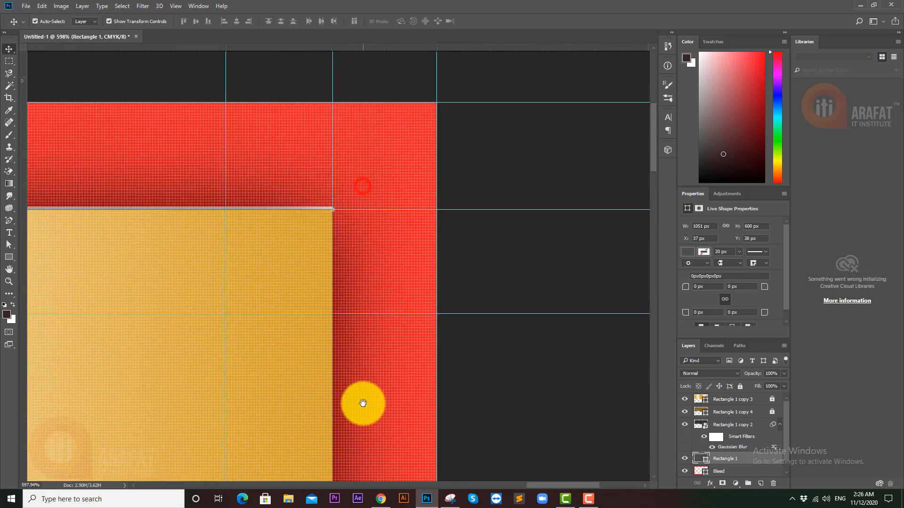
mouse_move(369, 325)
left_mouse_down()
mouse_move(354, 326)
mouse_move(369, 317)
mouse_move(366, 332)
mouse_move(361, 326)
left_mouse_up()
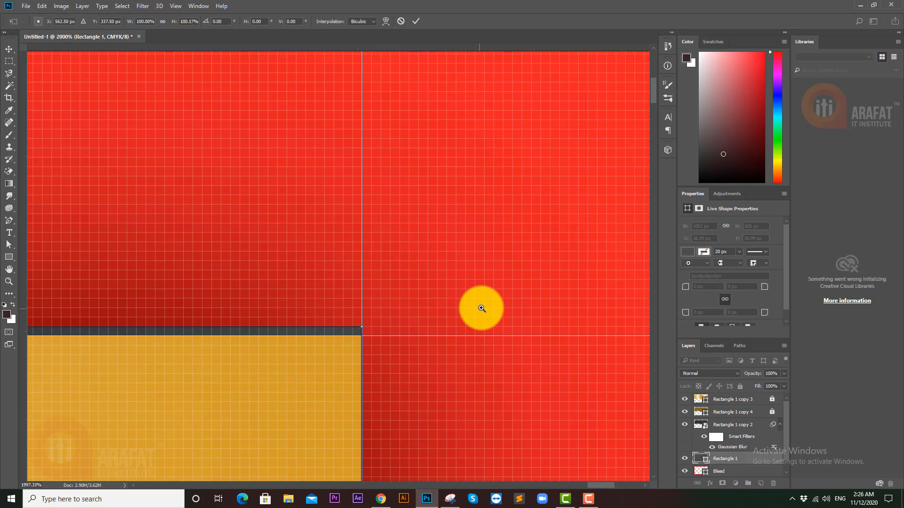
- Commit the Rectangle 1 resize and stretch gold banner layers copy 3 and copy 4 upward over the dark strip
key("Return")
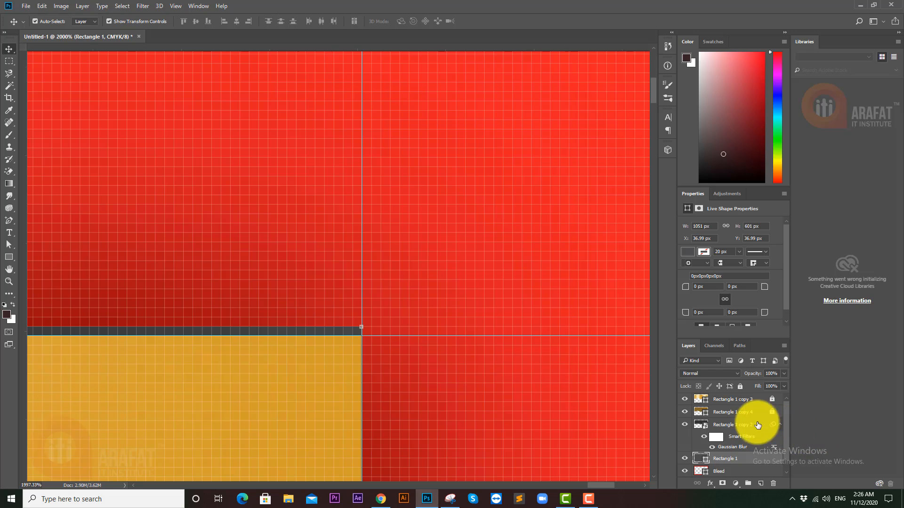
left_click(772, 410)
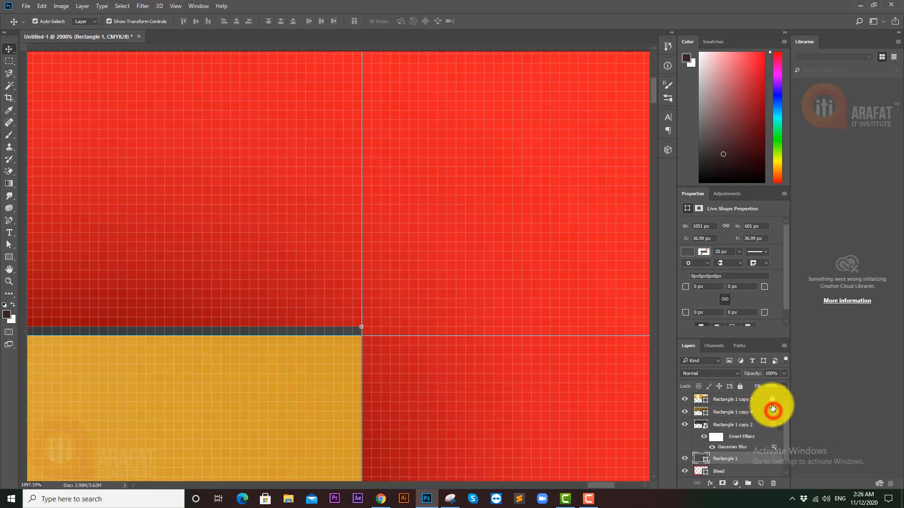
left_click(736, 399, "shift")
left_click_drag(361, 336, 386, 328)
key("Return")
left_click_drag(474, 329, 232, 317)
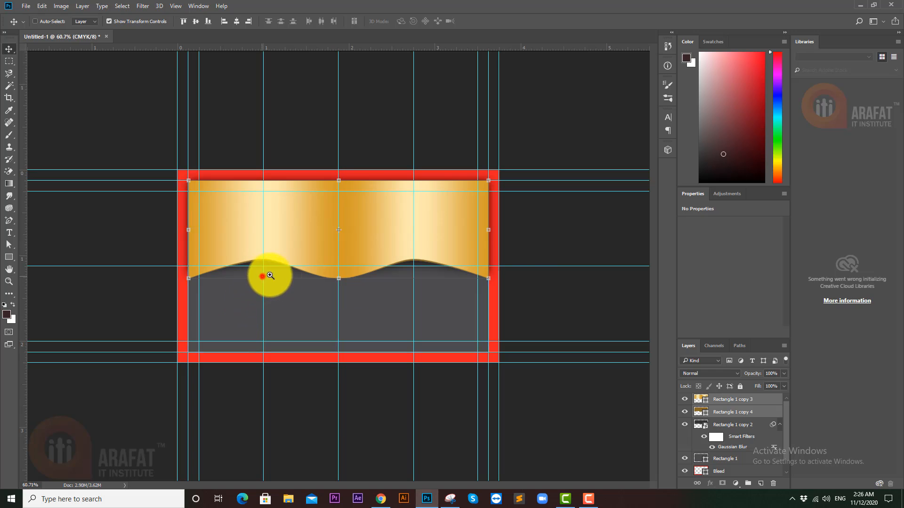
- Inspect the banner's top-left and lower-left corners at close zoom
left_click_drag(270, 275, 282, 269)
left_click_drag(72, 168, 170, 176)
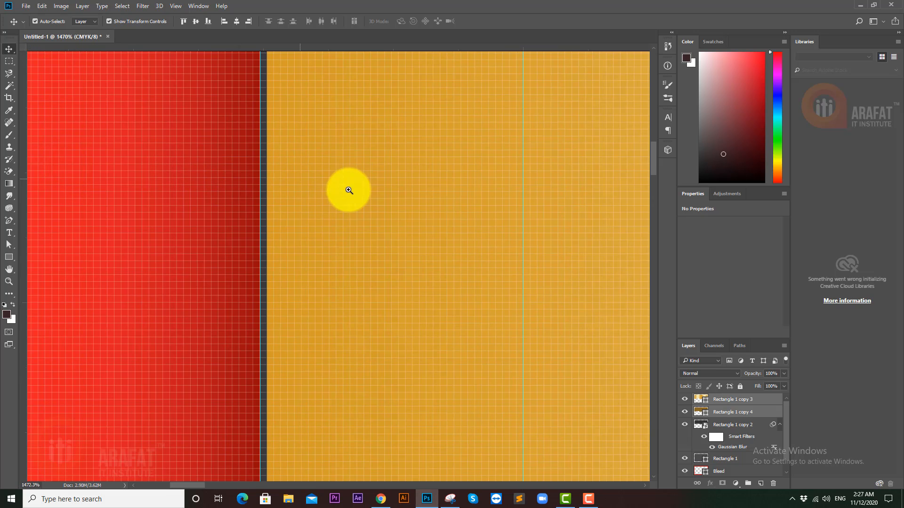
left_click_drag(349, 190, 250, 196)
left_click_drag(347, 307, 373, 316)
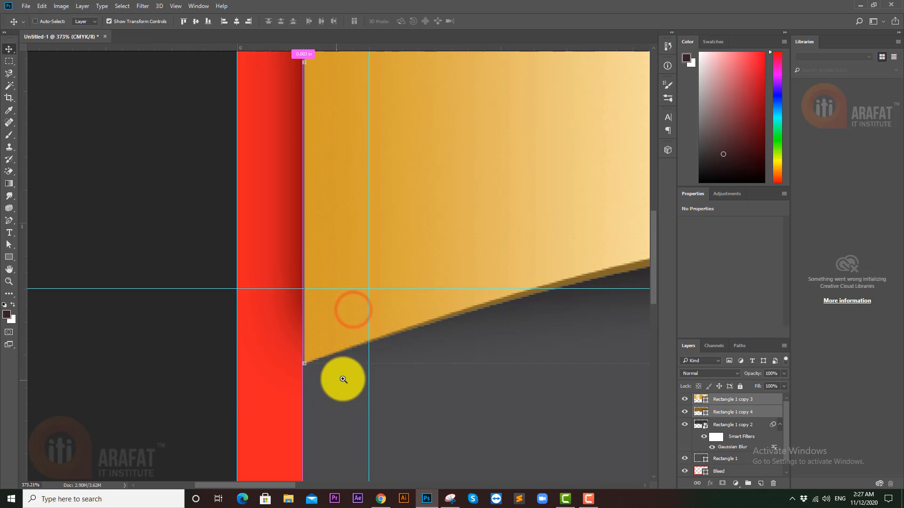
left_click_drag(343, 379, 352, 374)
left_click(252, 203)
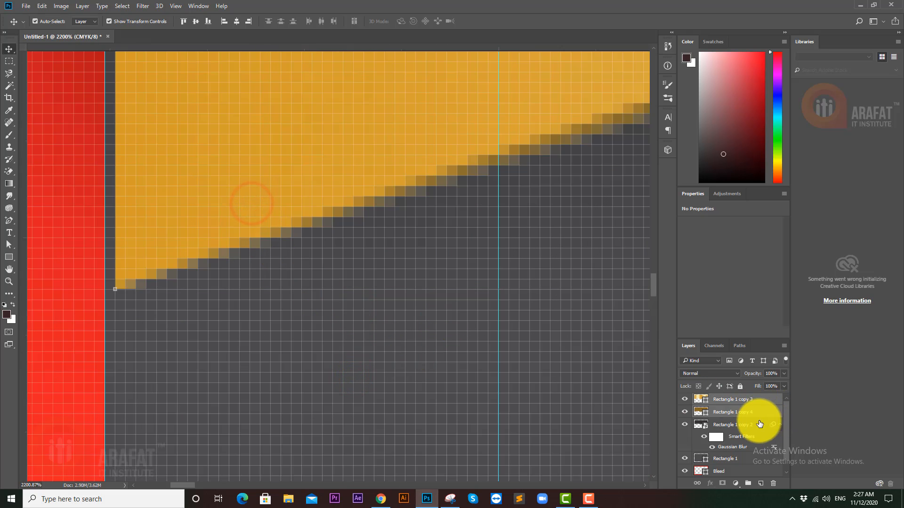
- Stretch Rectangle 1 copy 3 and copy 4's left edge out to the red frame, then deselect
left_click(731, 413)
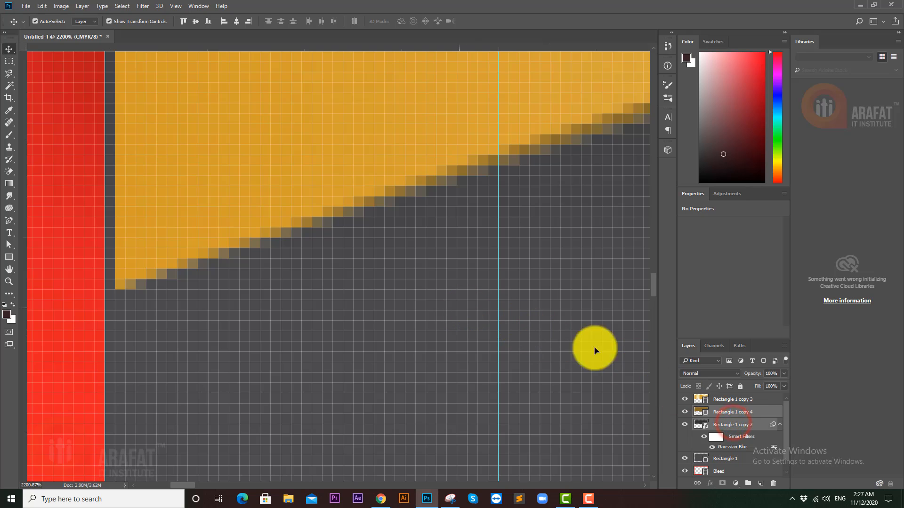
left_click(733, 399, "ctrl")
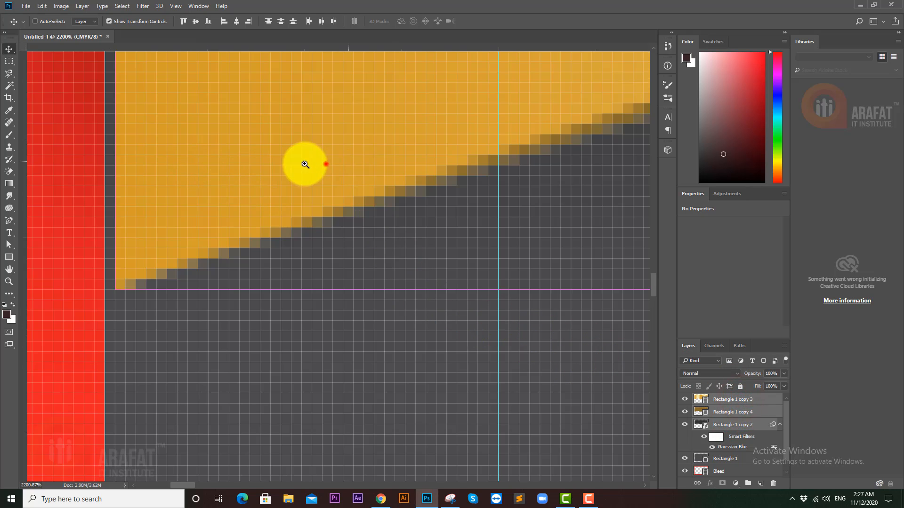
left_click_drag(326, 164, 294, 394)
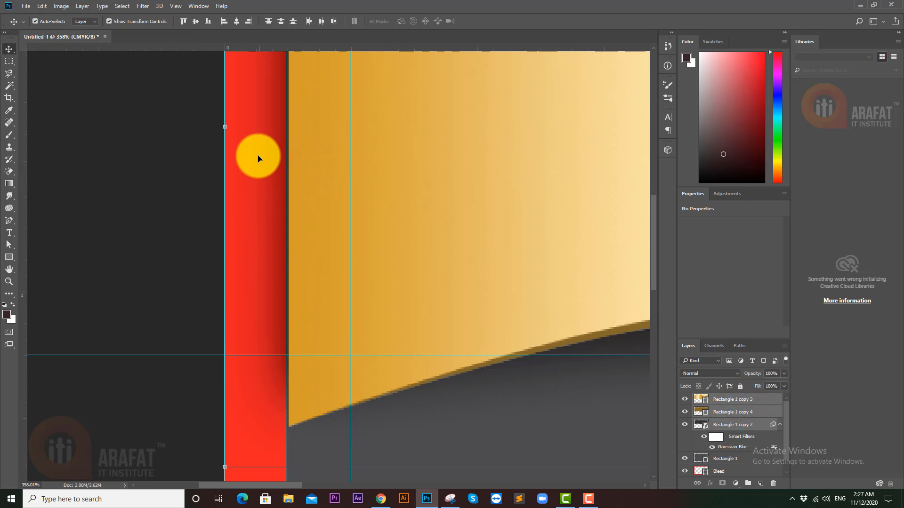
left_click_drag(252, 121, 263, 121)
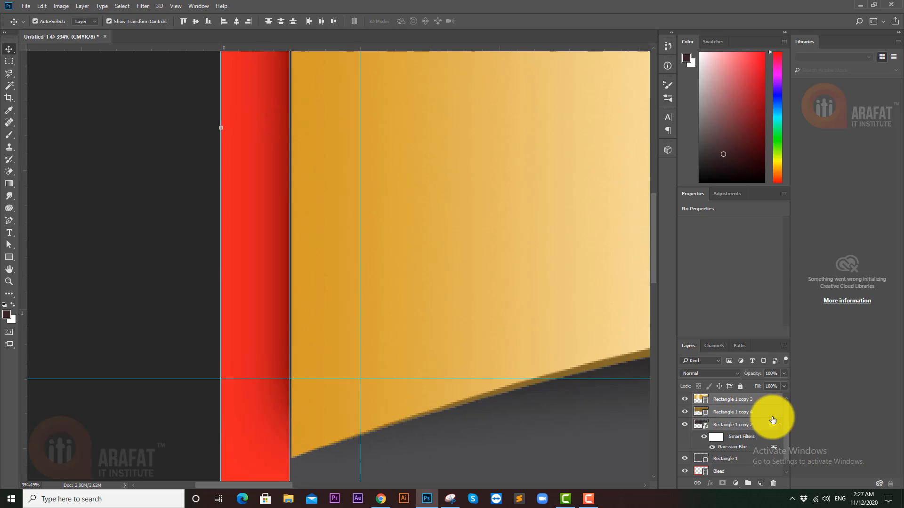
left_click(753, 426)
left_click(738, 411)
left_click(742, 401, "shift")
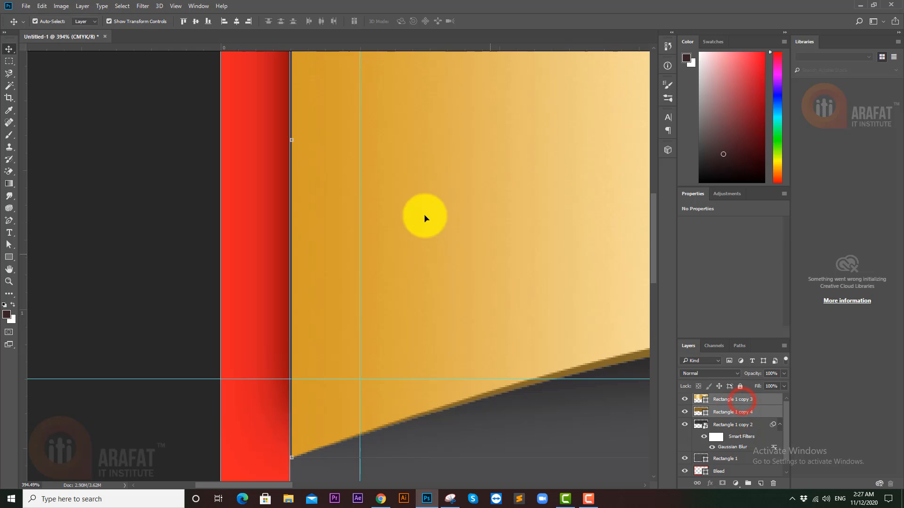
left_click_drag(294, 139, 289, 138)
key("Return")
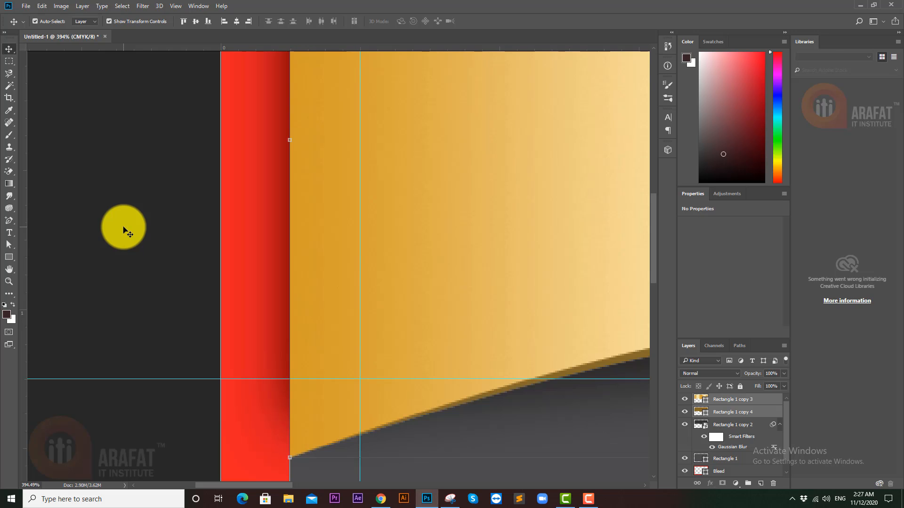
left_click(85, 233)
- Fit the whole card in view at about 113% and select the Rectangle 1 layer
left_click_drag(351, 261, 282, 261)
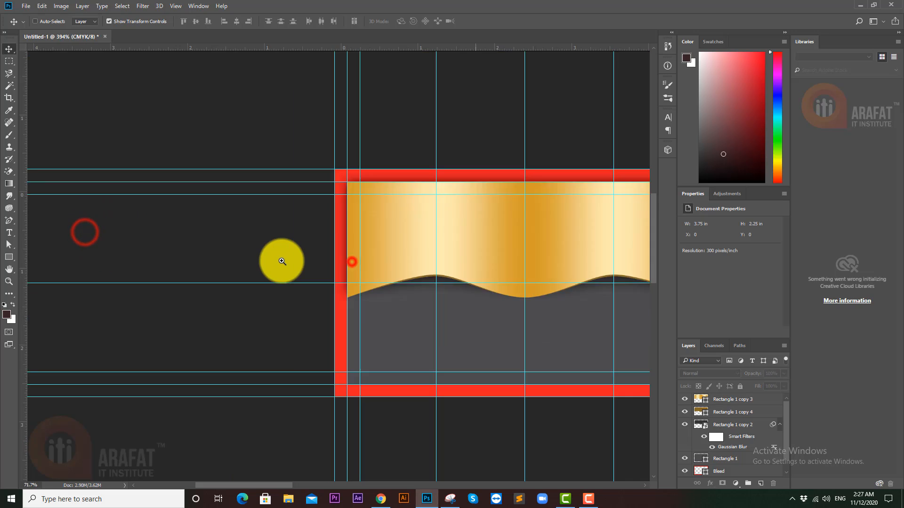
key("ctrl+minus")
key("ctrl+minus")
left_click_drag(375, 242, 395, 240)
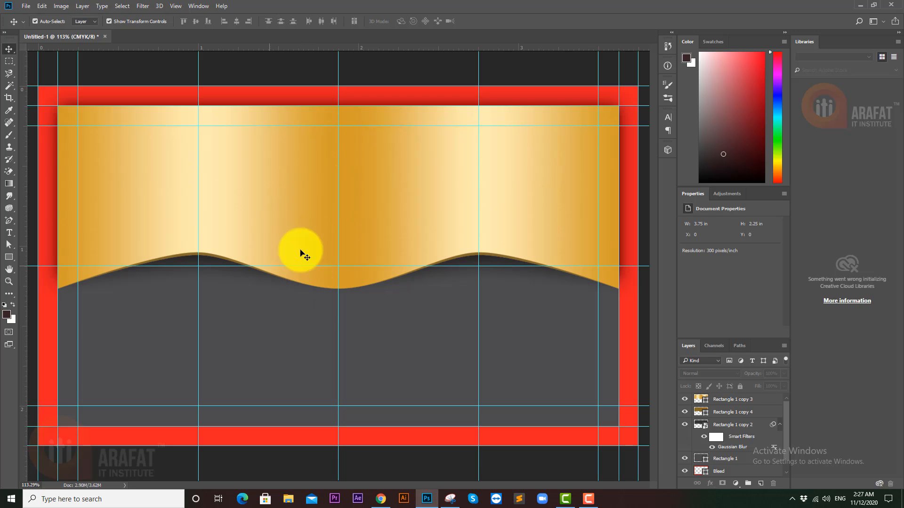
scroll(405, 323, "down", 3)
scroll(372, 322, "up", 1)
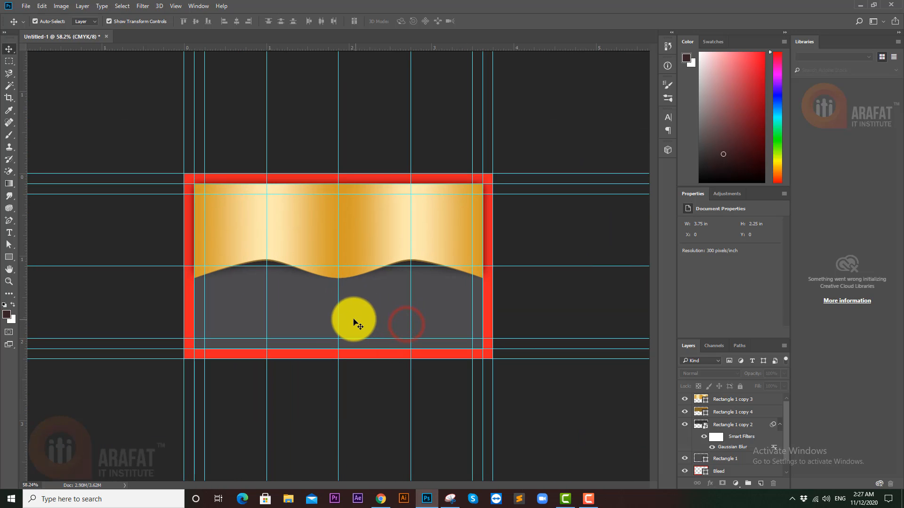
left_click(354, 322)
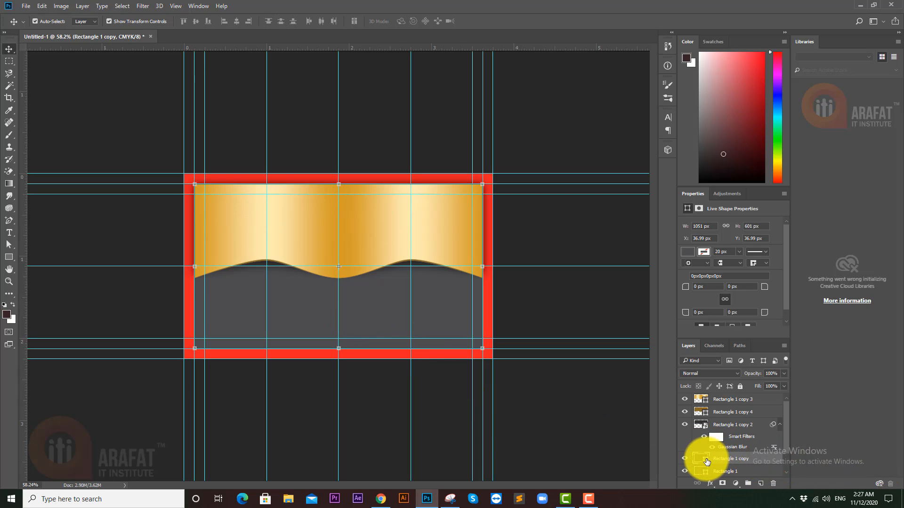
- Set Rectangle 1 copy's fill to a darker grey by raising K to 90
double_click(705, 462)
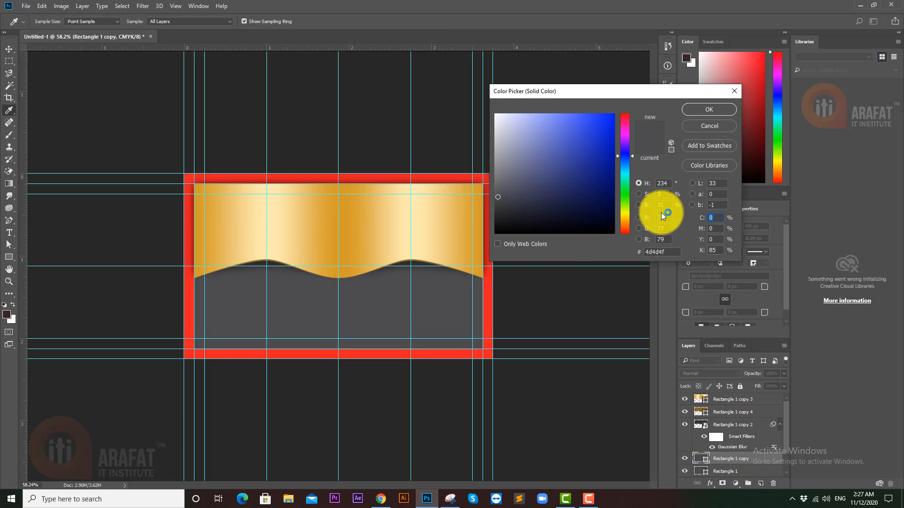
left_click(714, 250)
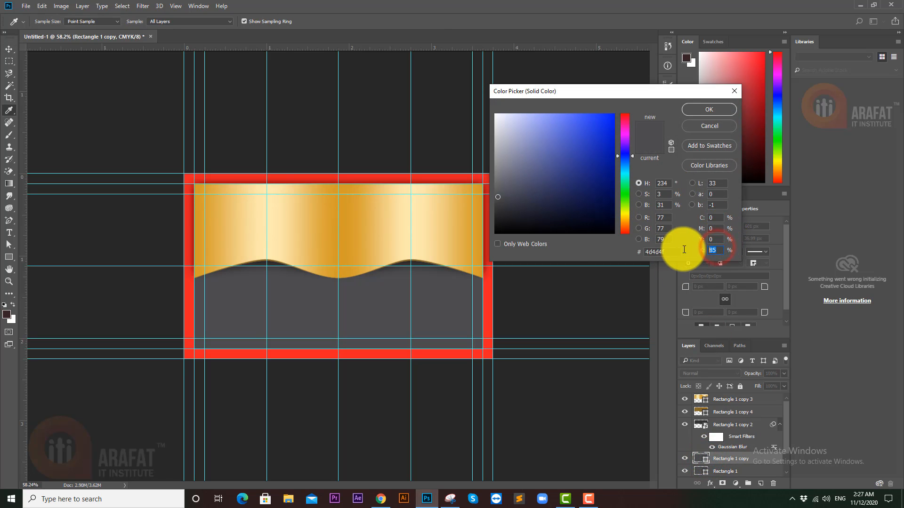
type("90")
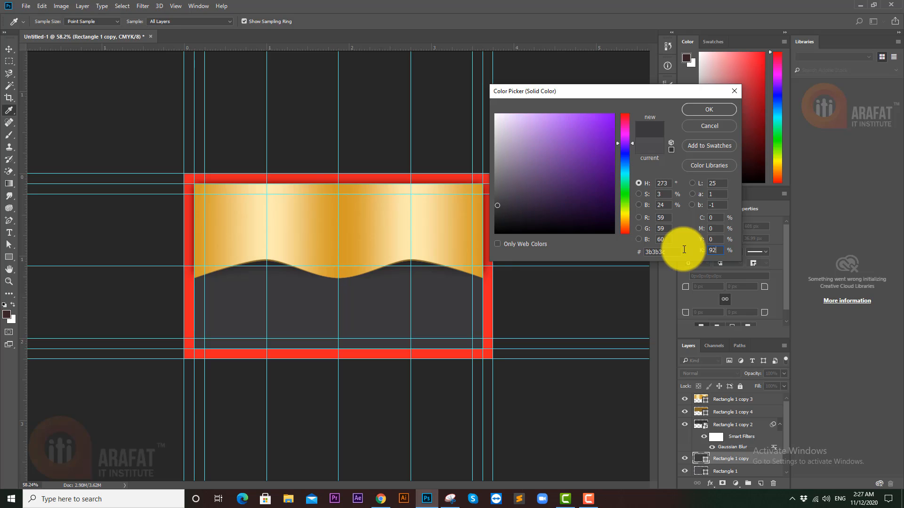
key("Return")
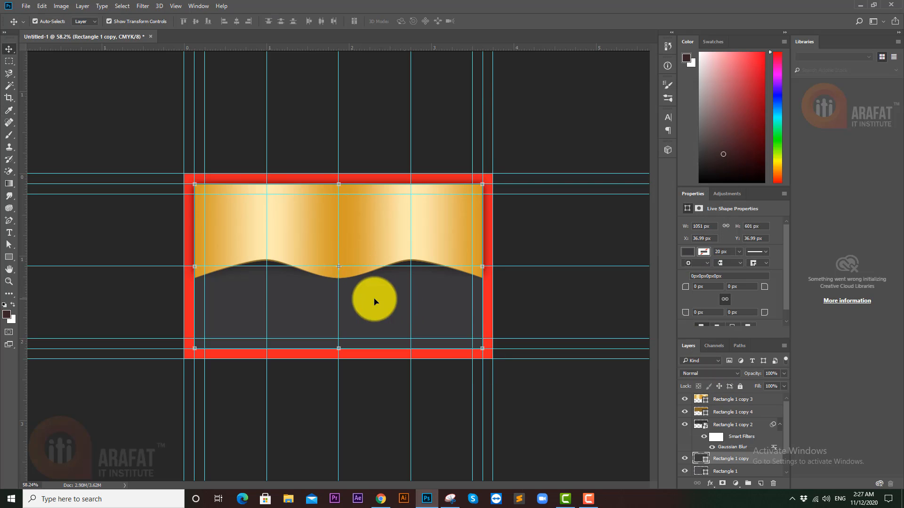
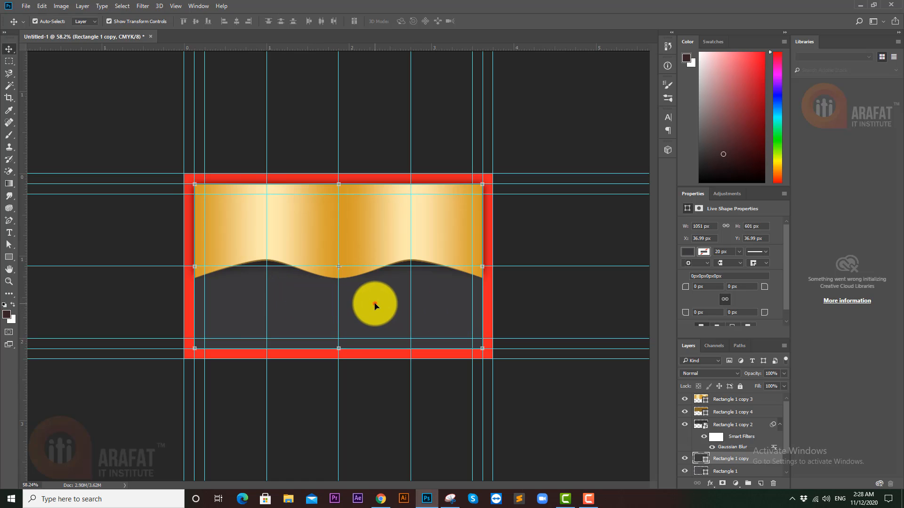
- Free-transform Rectangle 1 copy, pulling its side inward into a narrow centre column
left_click(374, 303)
left_click_drag(483, 268, 393, 278)
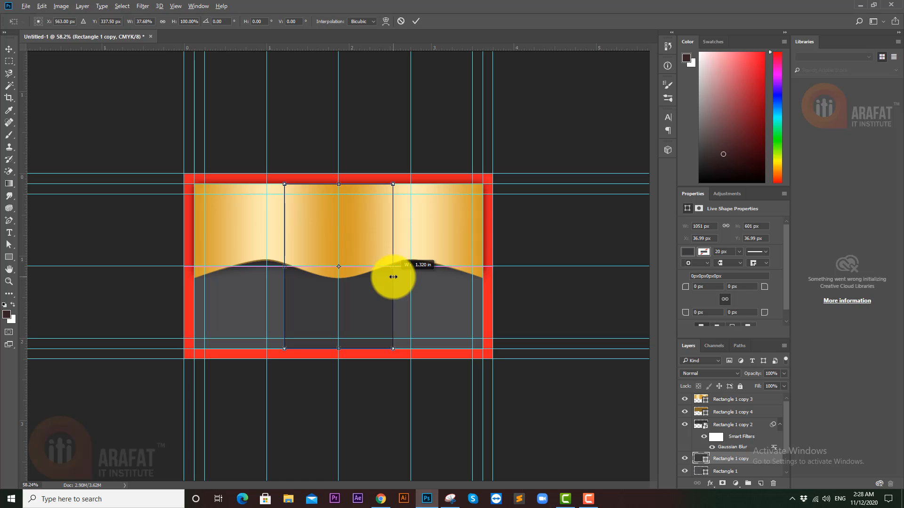
left_click_drag(393, 277, 390, 276)
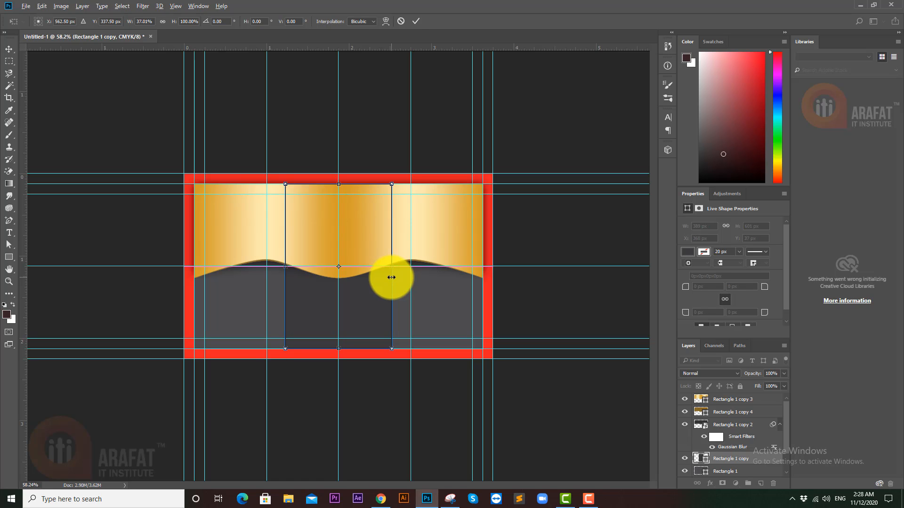
left_click(293, 391)
mouse_move(365, 372)
left_mouse_down()
mouse_move(352, 374)
mouse_move(363, 371)
left_mouse_up()
left_click_drag(352, 313, 384, 302)
- Lighten Rectangle 1 copy's fill slightly by setting K to 89 (#434345)
left_click(400, 314, "ctrl")
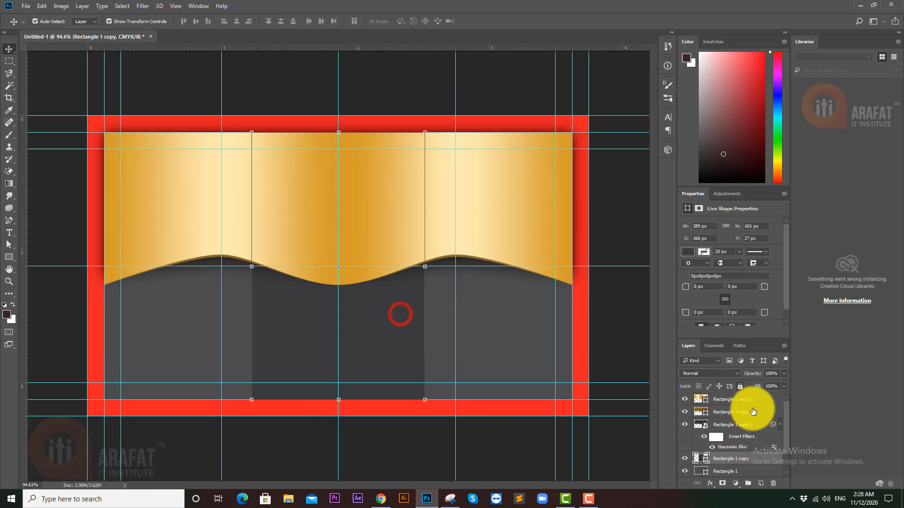
double_click(703, 459)
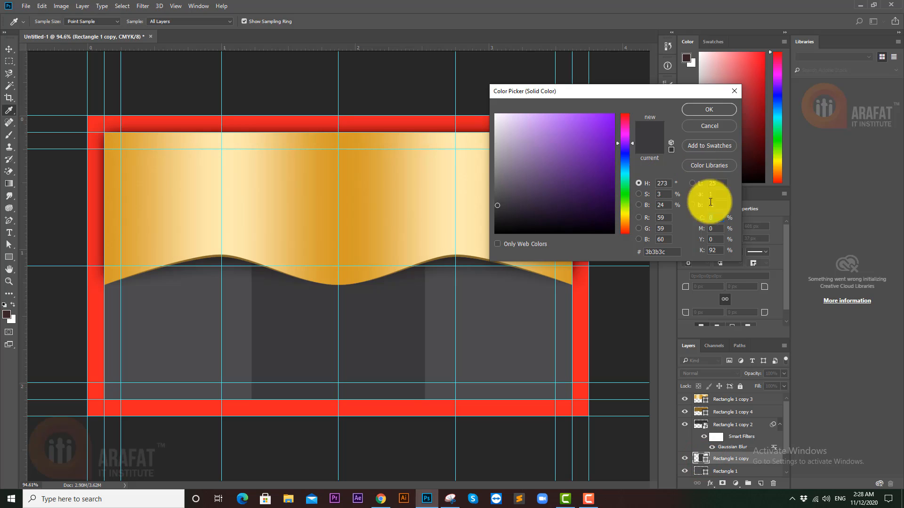
left_click(720, 247)
left_click_drag(698, 255, 698, 254)
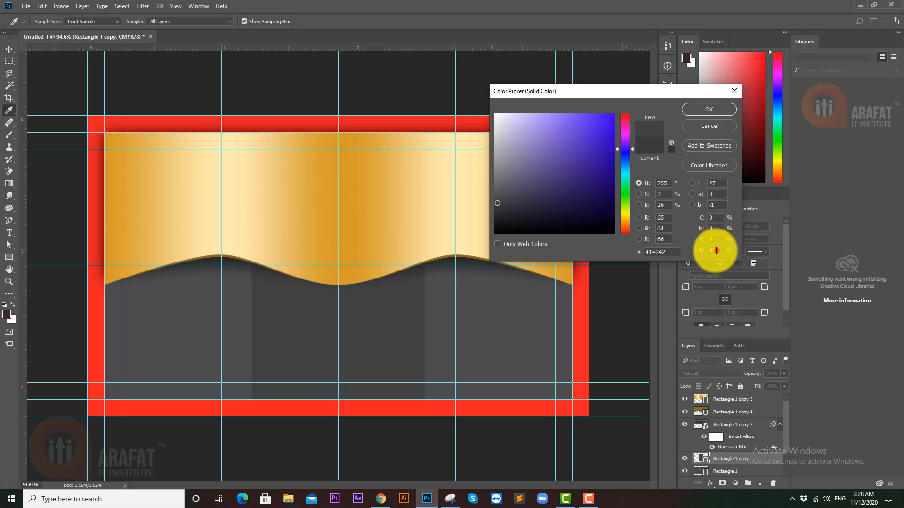
type("87")
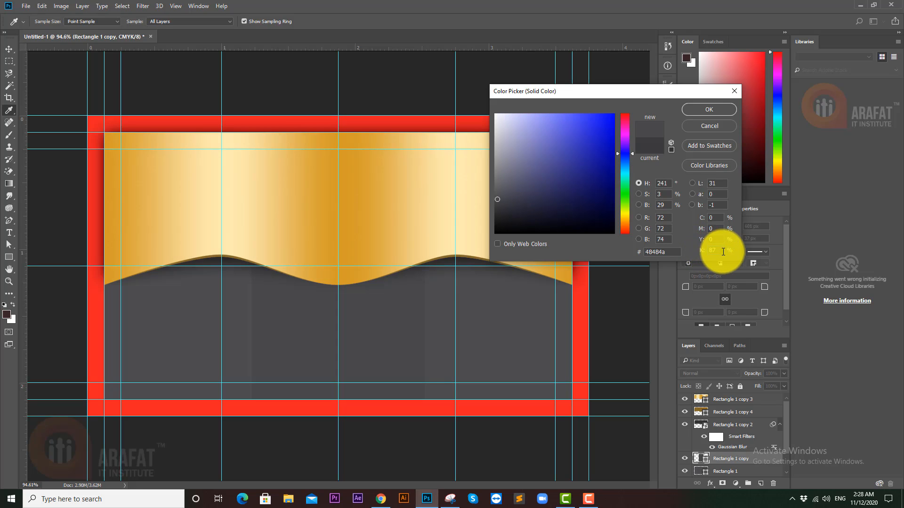
left_click_drag(717, 249, 691, 248)
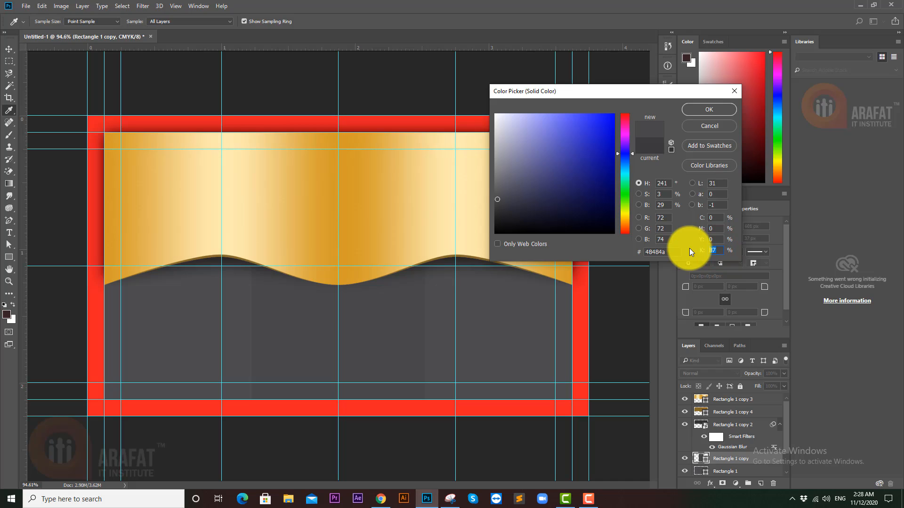
type("88")
left_click_drag(718, 250, 688, 250)
type("89")
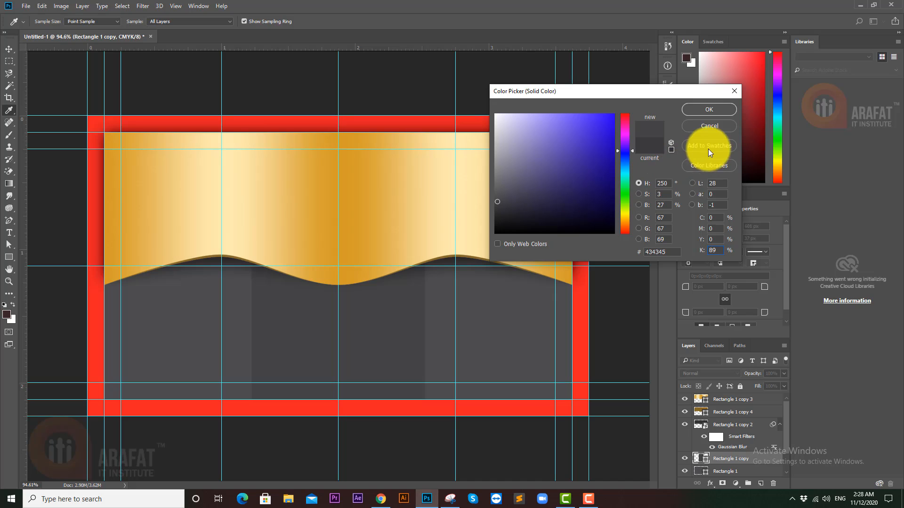
left_click(706, 114)
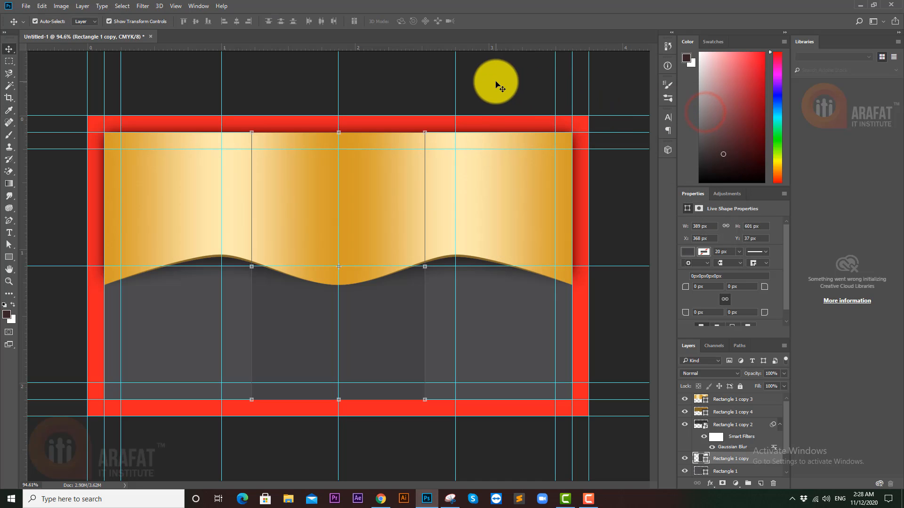
left_click(495, 82)
- Open the gold wave banner's Gradient Editor and try out extra colour stops, undoing them
mouse_move(531, 244)
left_mouse_down()
mouse_move(500, 244)
mouse_move(522, 240)
left_mouse_up()
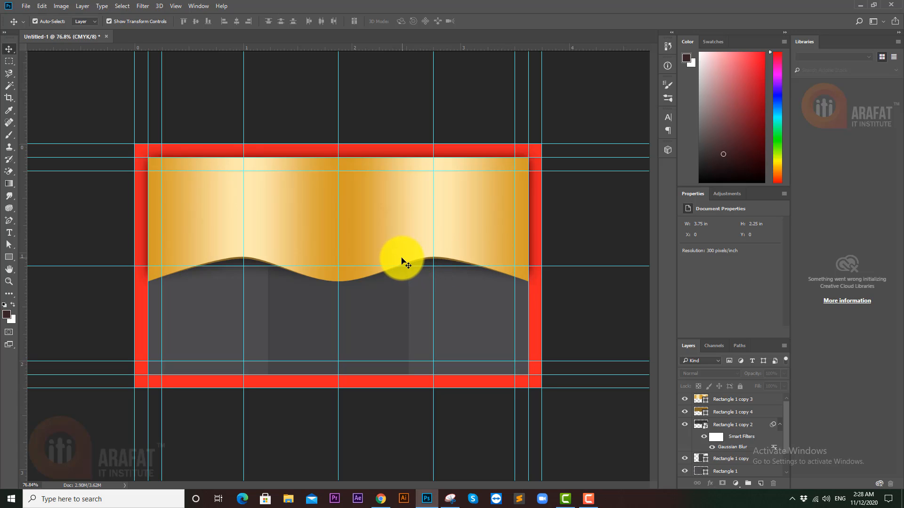
left_click(372, 239)
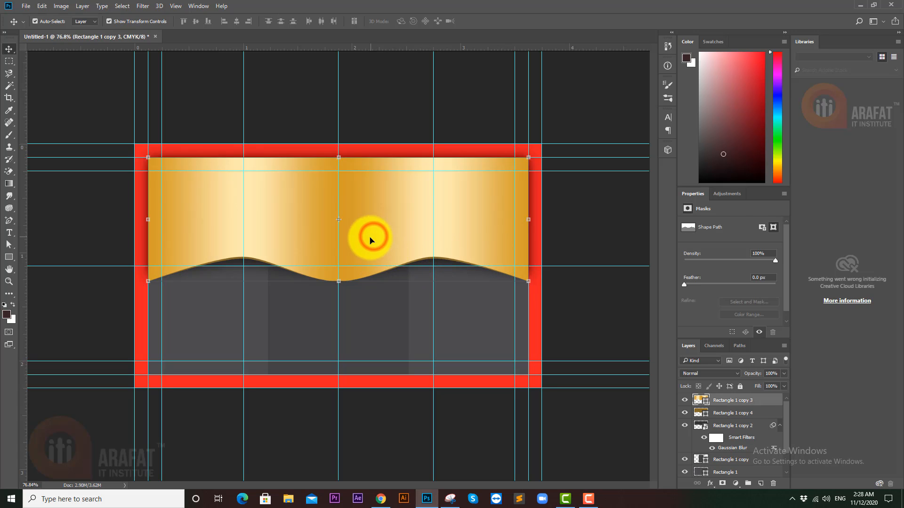
double_click(706, 402)
left_click(702, 128)
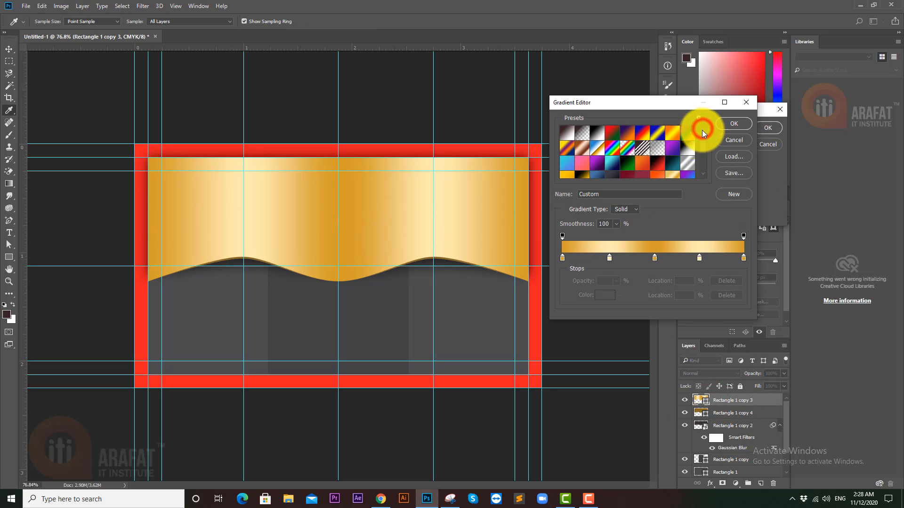
left_click(653, 258)
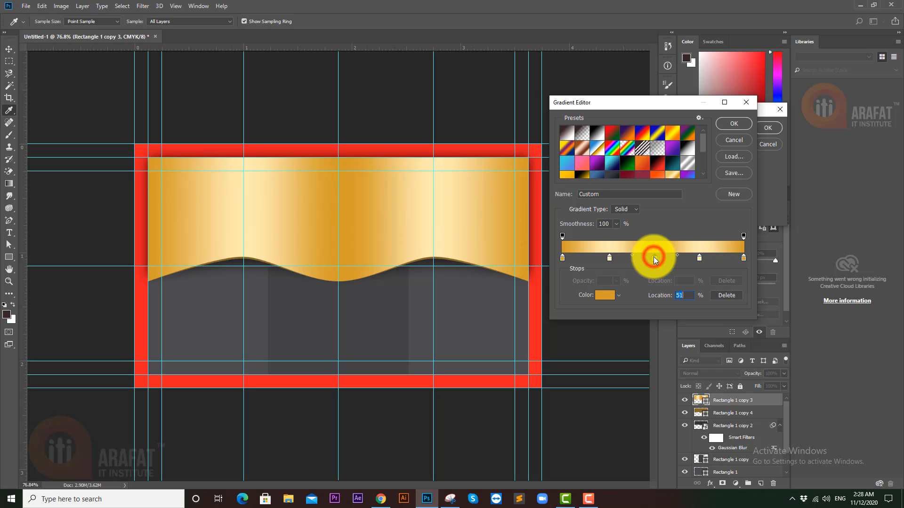
left_click(639, 258)
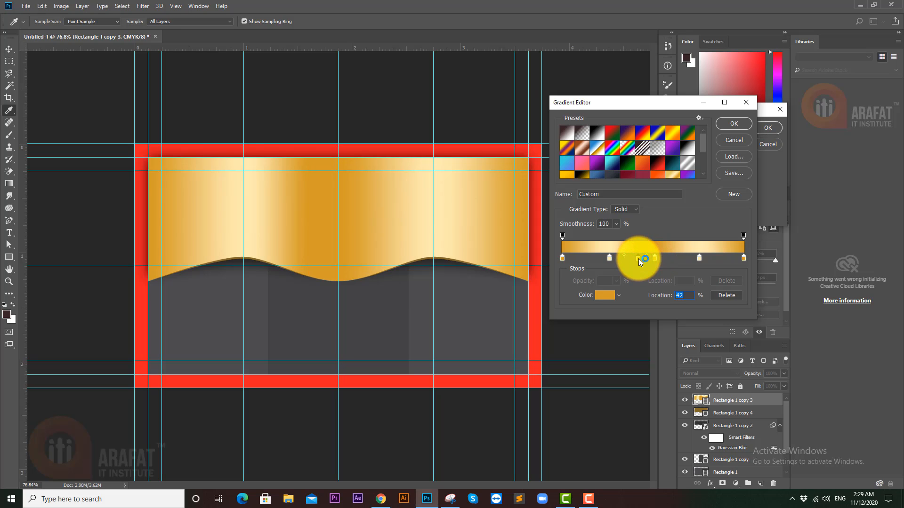
key("ctrl+z")
left_click(624, 261)
key("ctrl+z")
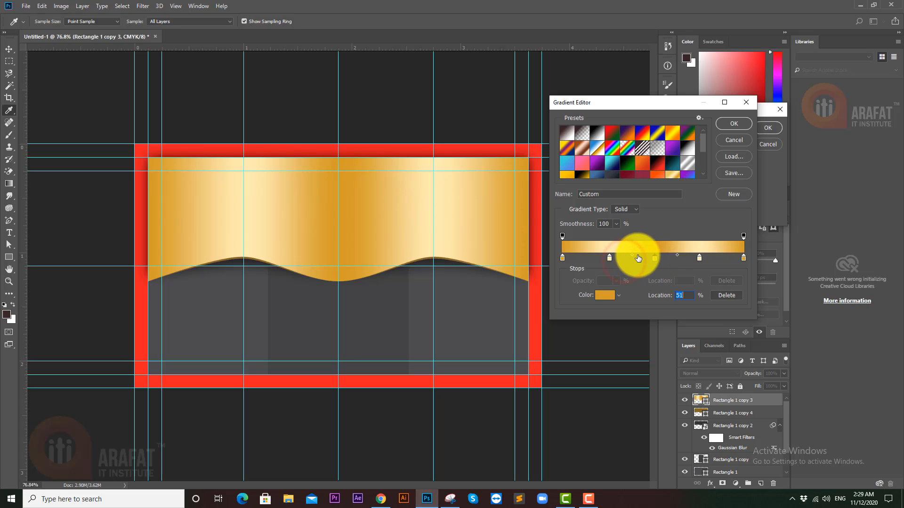
left_click(645, 258)
key("ctrl+z")
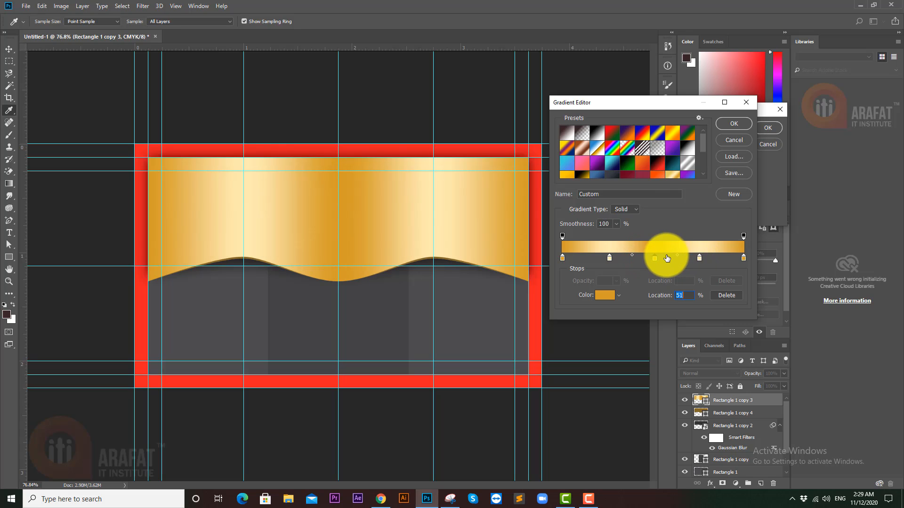
- Sample a lighter gold for the 51% middle stop and confirm the gradient
left_click(633, 247)
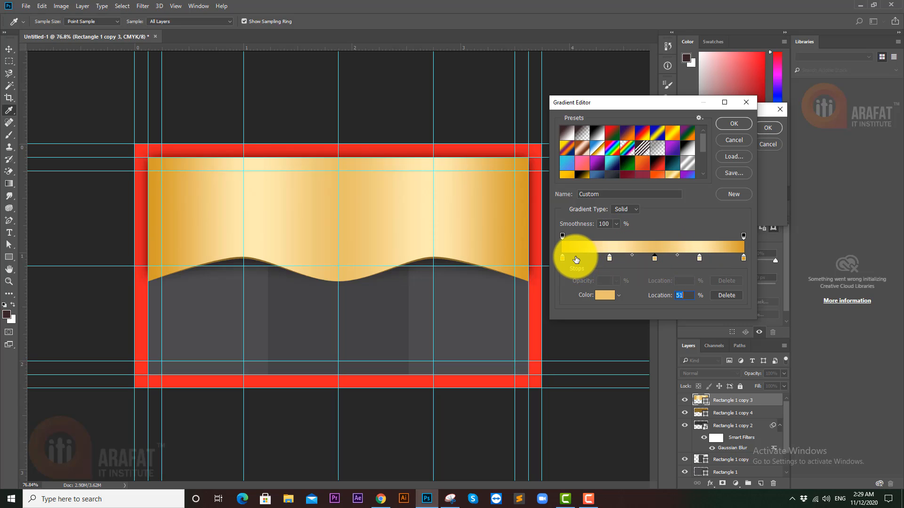
key("ctrl+z")
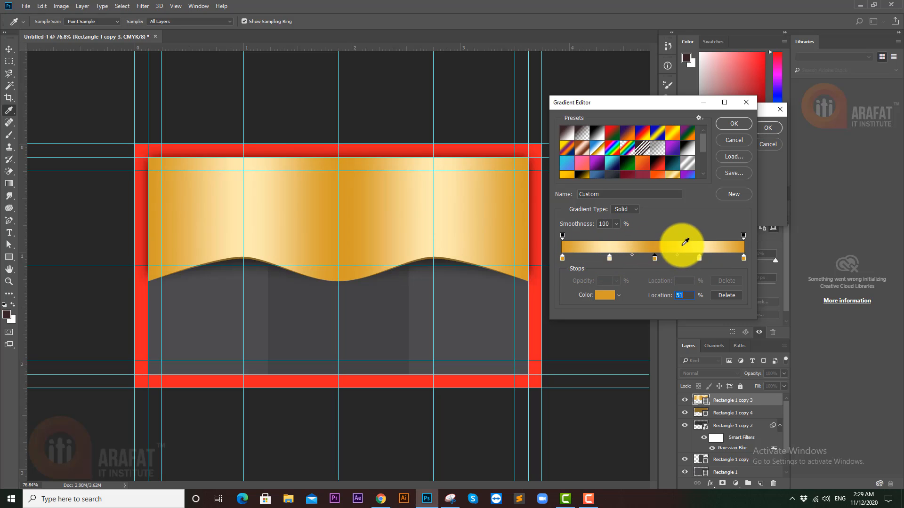
left_click(643, 246)
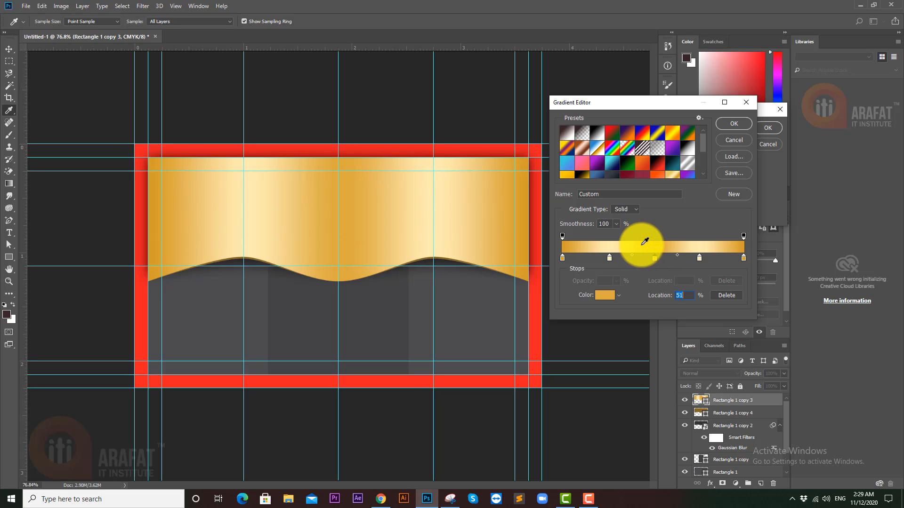
left_click(641, 245)
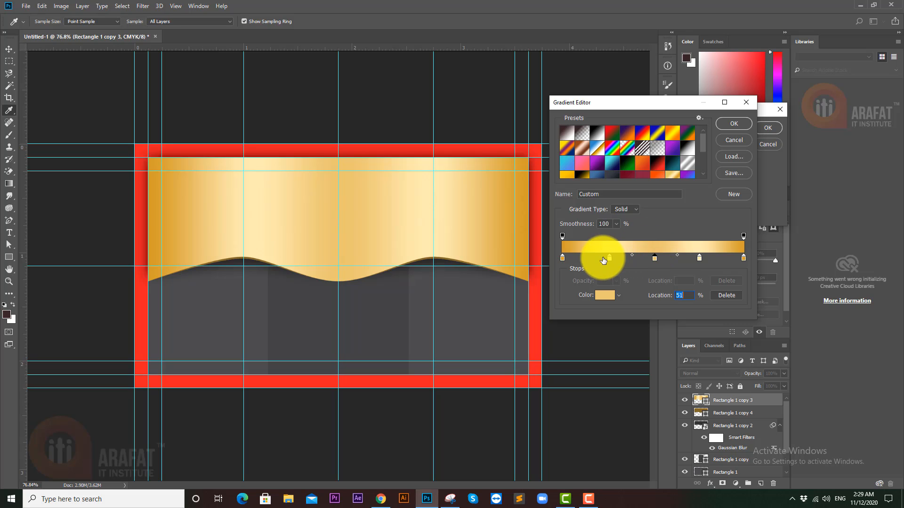
left_click(732, 125)
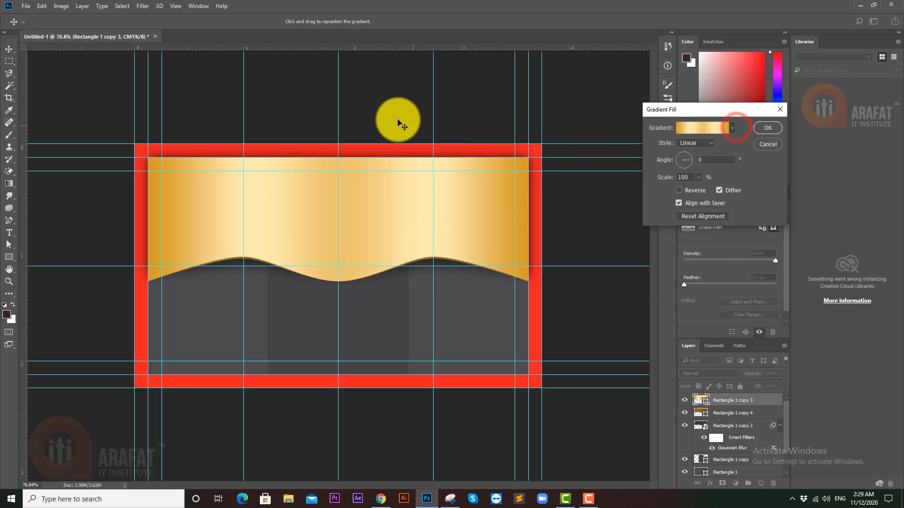
- Reopen the banner's Gradient Editor and select the middle colour stop
left_click(379, 111)
mouse_move(438, 235)
left_mouse_down()
mouse_move(402, 228)
mouse_move(432, 236)
mouse_move(458, 227)
mouse_move(440, 232)
left_mouse_up()
left_click_drag(329, 287, 302, 273)
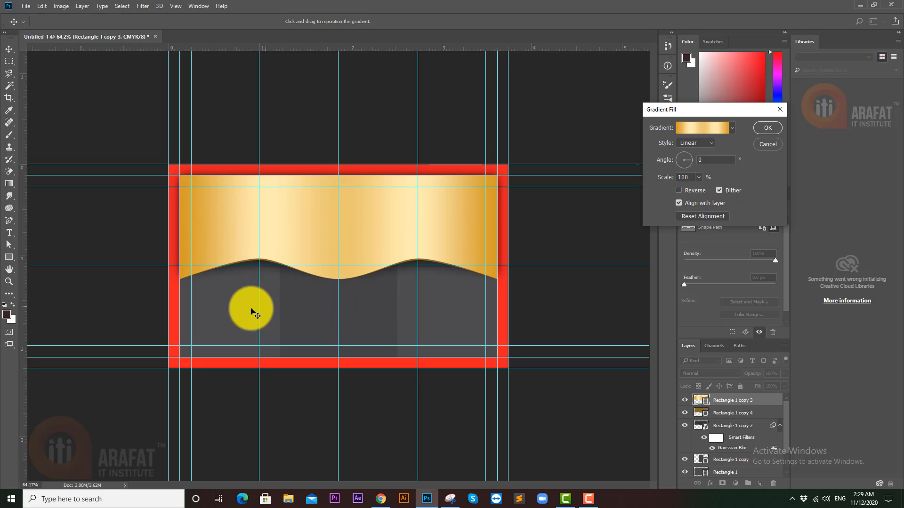
left_click_drag(301, 313, 340, 317)
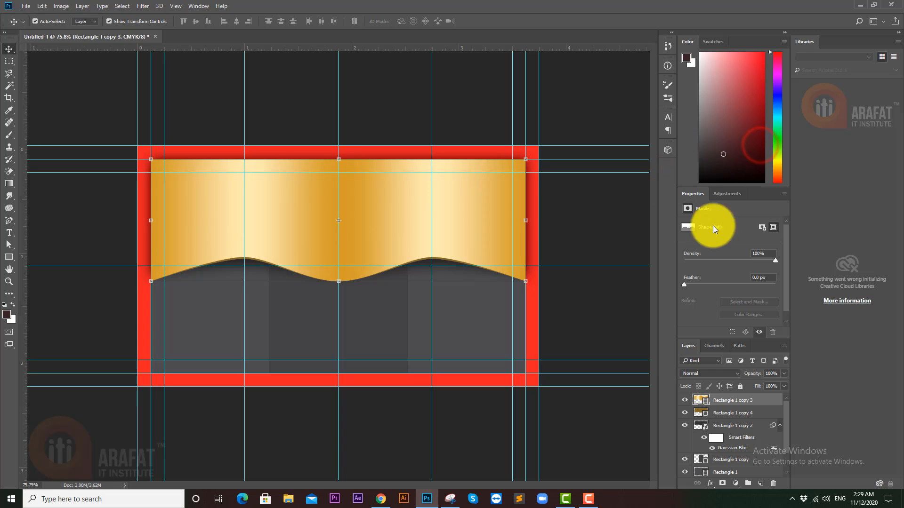
double_click(705, 405)
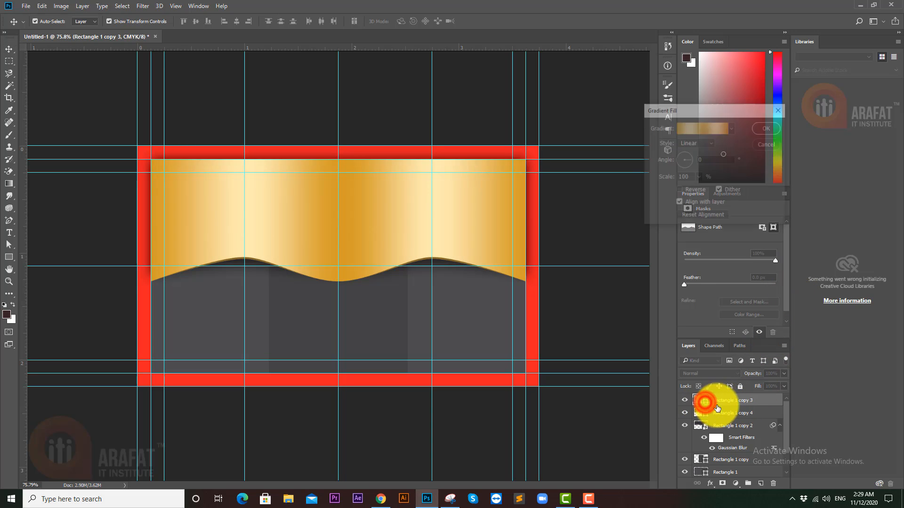
left_click(701, 131)
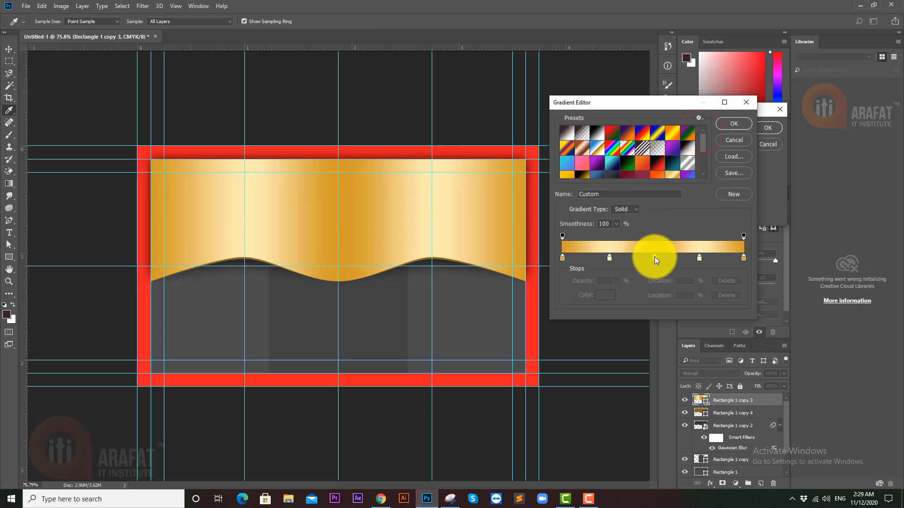
left_click(655, 258)
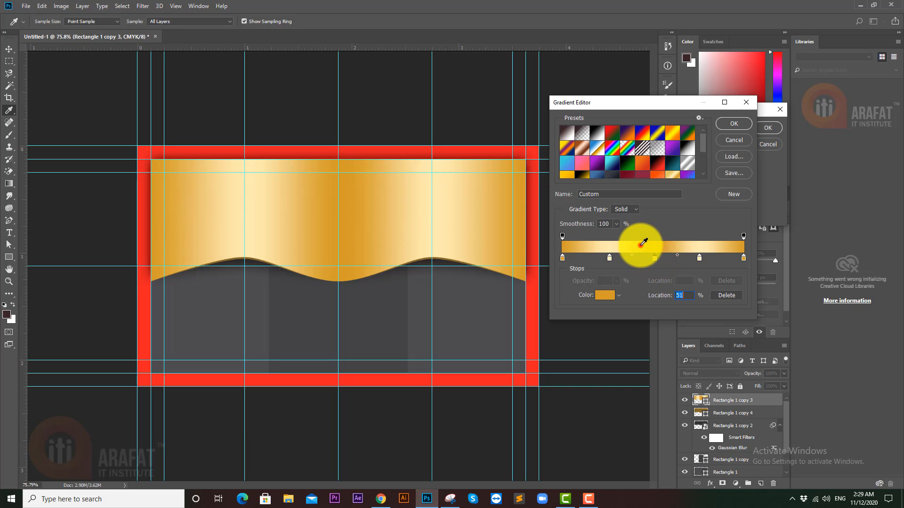
- Eyedrop a paler gold for the 51% stop, apply it, and nudge the middle grey panel
left_click(642, 245)
left_click(640, 245)
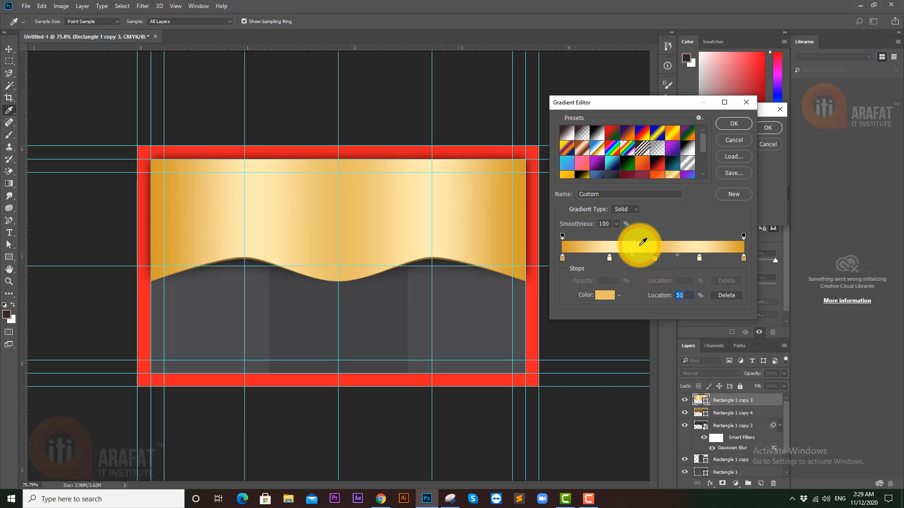
left_click(749, 126)
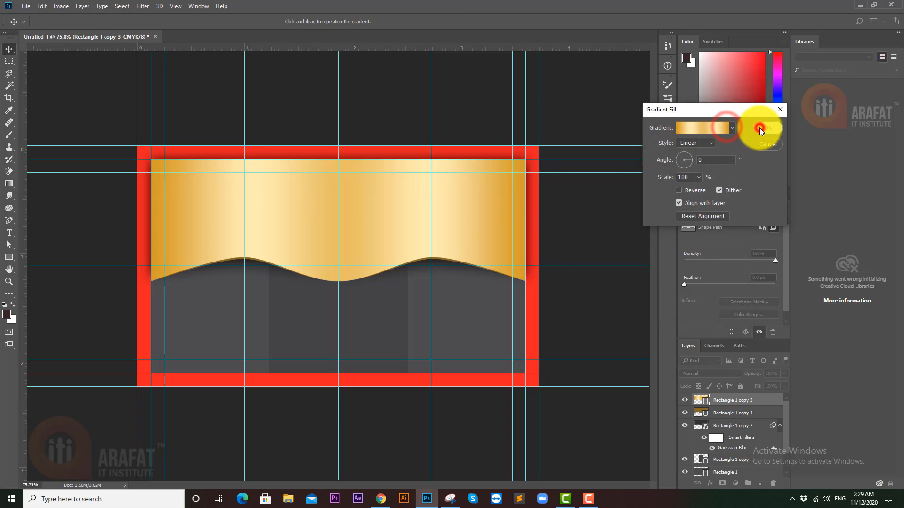
left_click(760, 128)
left_click(596, 307)
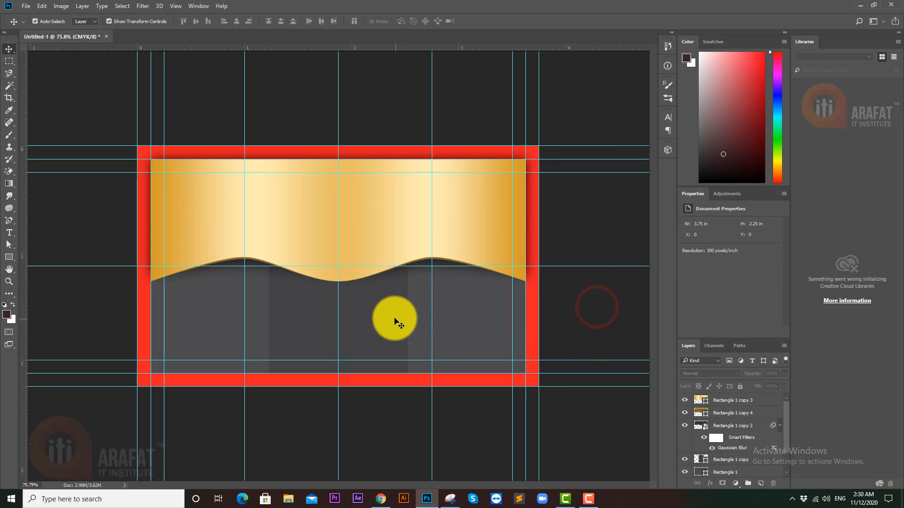
left_click_drag(393, 319, 409, 309)
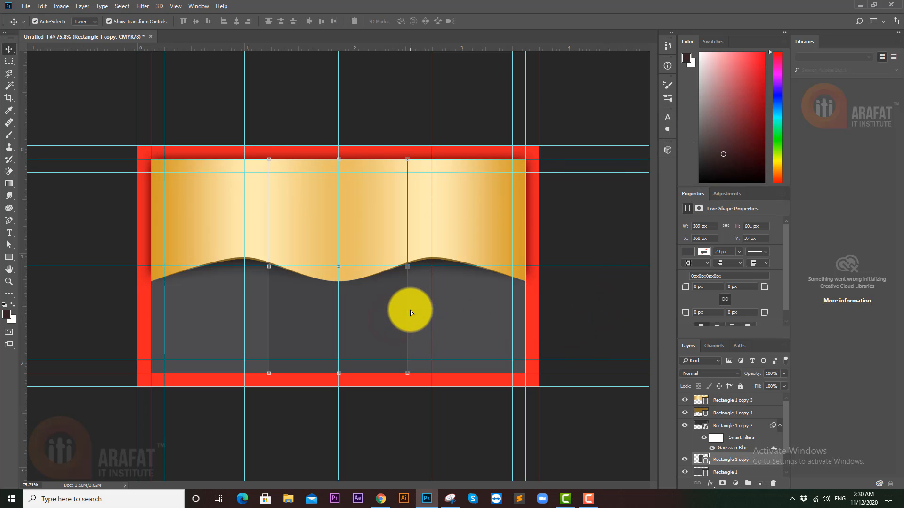
- Drag the two old vertical guides off the canvas
left_click(411, 310)
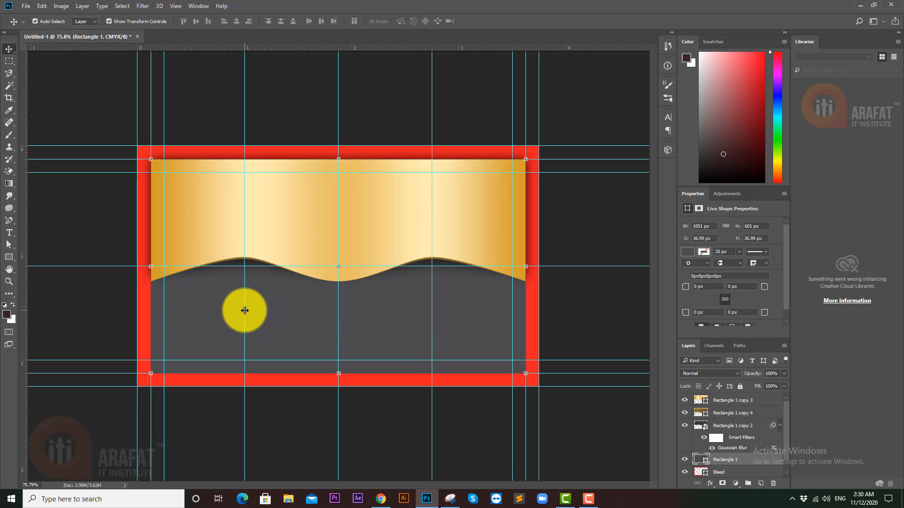
left_click_drag(244, 310, 7, 323)
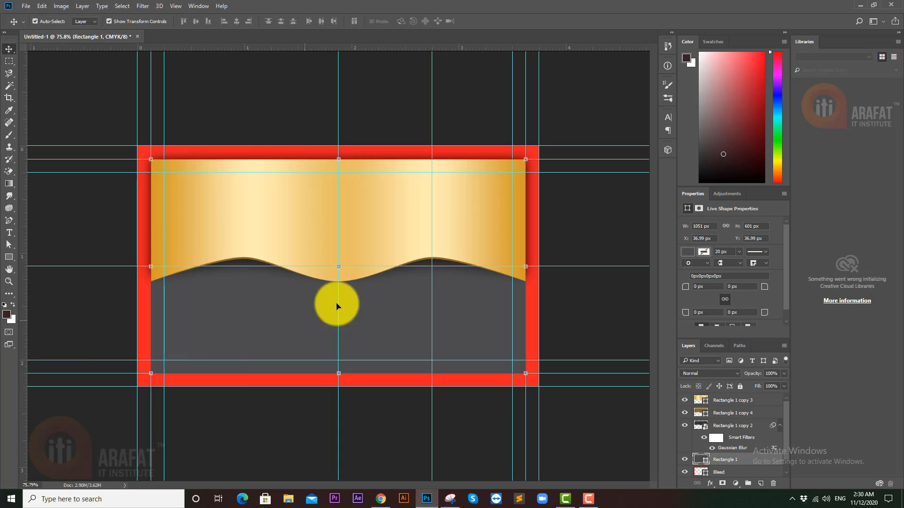
left_click_drag(432, 304, 14, 336)
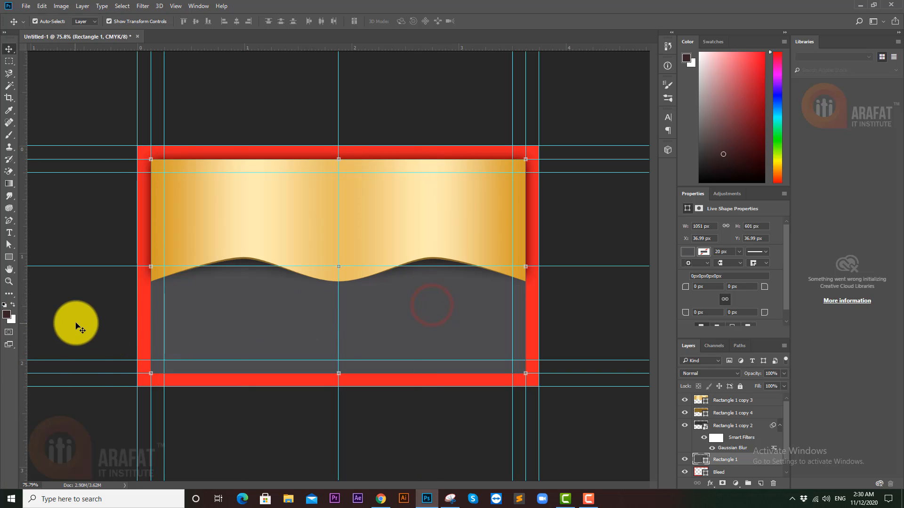
left_click(76, 325)
- Draw a helper rectangle, make two side-by-side copies, and widen all three across the card
left_click(11, 258)
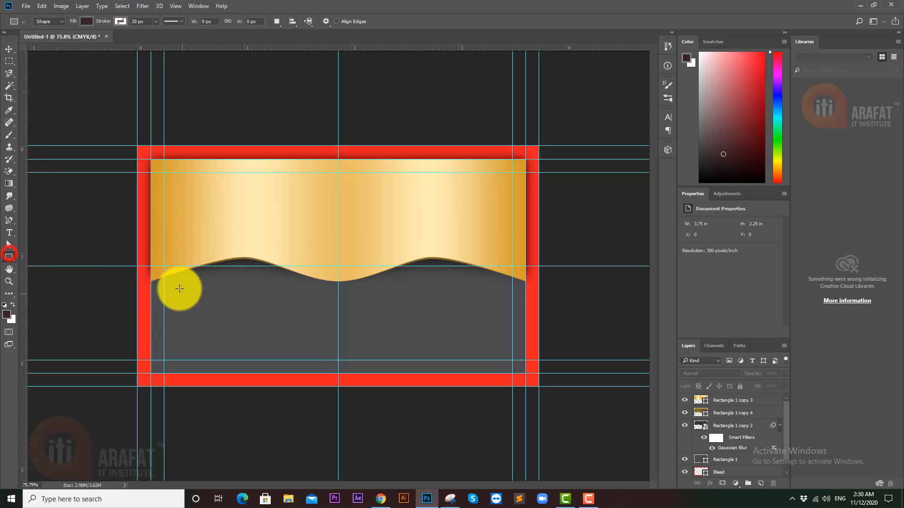
left_click_drag(164, 276, 252, 360)
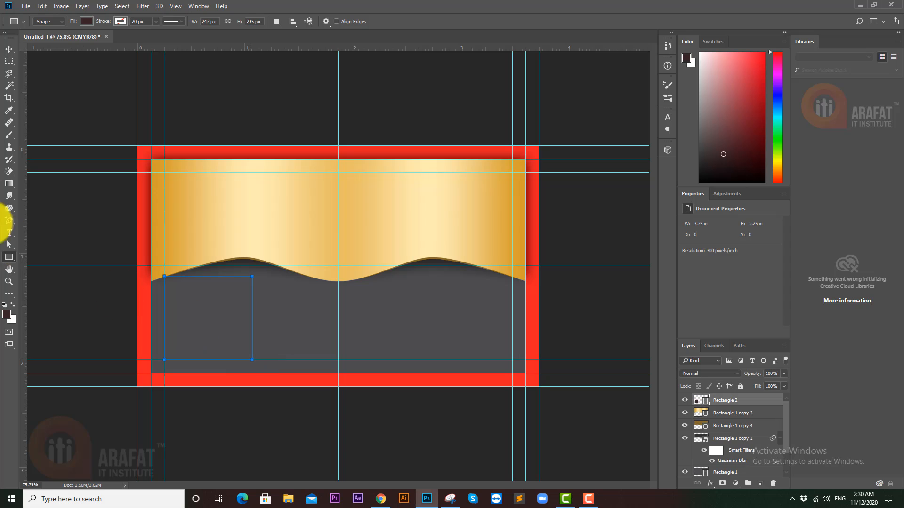
left_click(11, 50)
left_click_drag(215, 337, 380, 324)
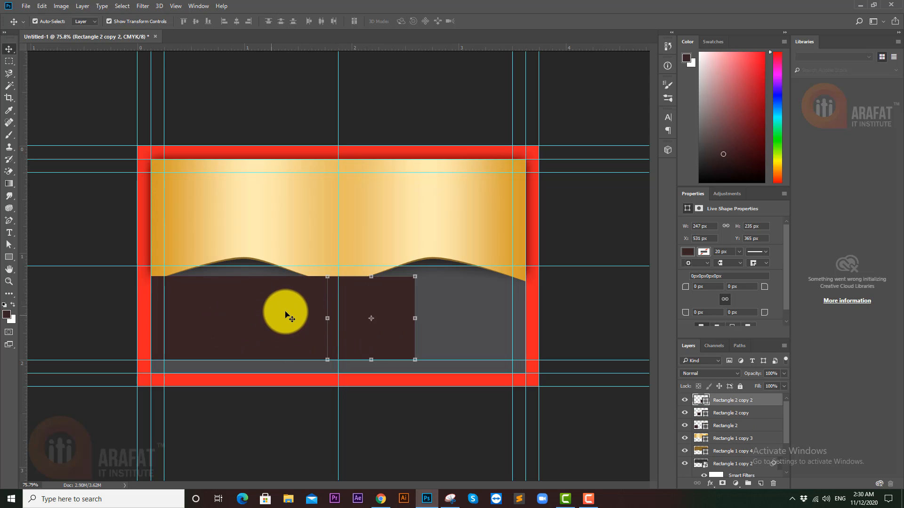
left_click(285, 310, "shift")
left_click(193, 308, "shift")
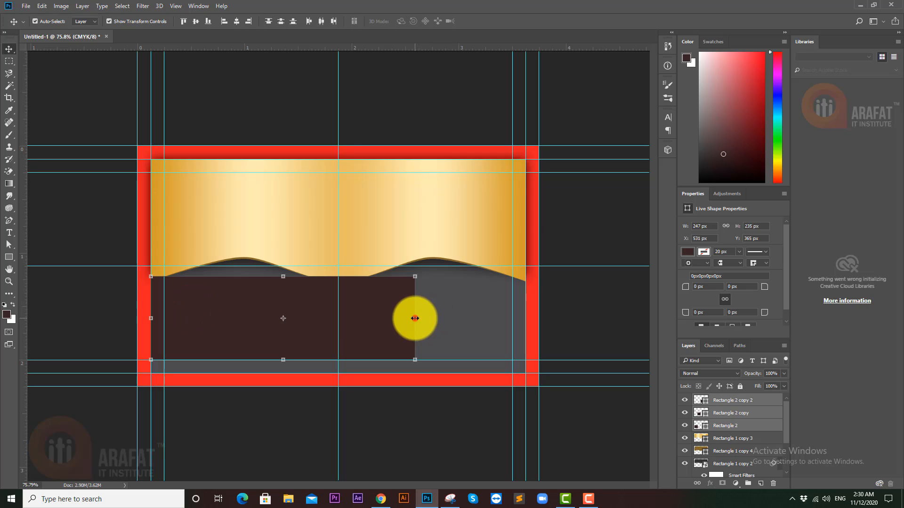
key("ctrl+t")
left_click_drag(414, 318, 521, 312)
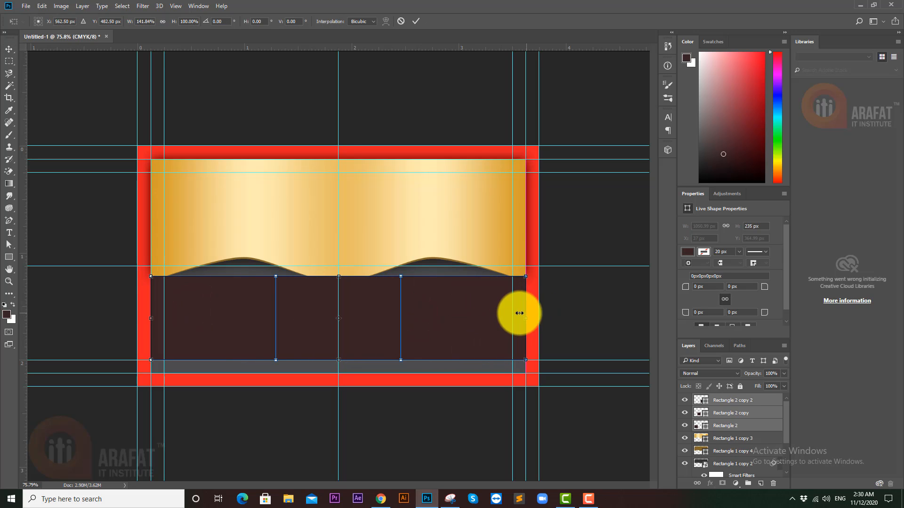
key("Return")
- Add vertical guides at the middle rectangle's left and right edges
left_click(244, 422)
left_click(323, 335)
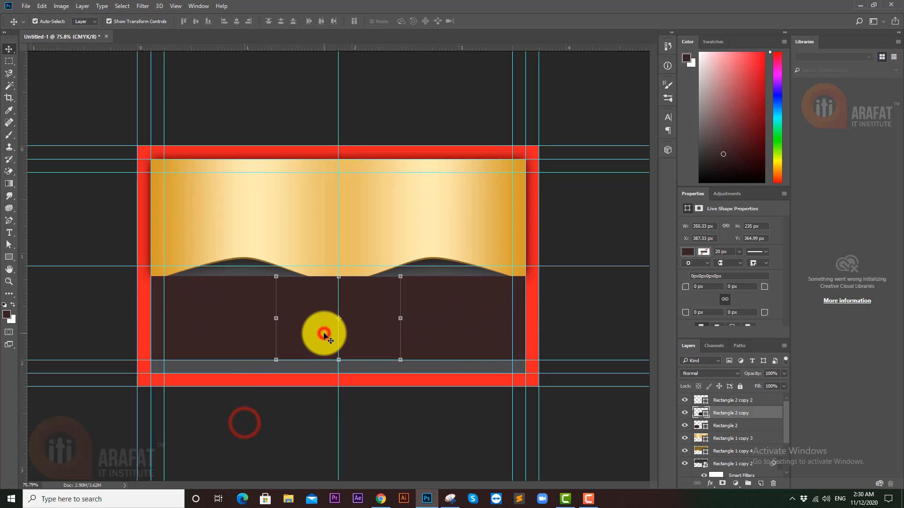
left_click_drag(30, 323, 276, 323)
left_click_drag(26, 314, 401, 316)
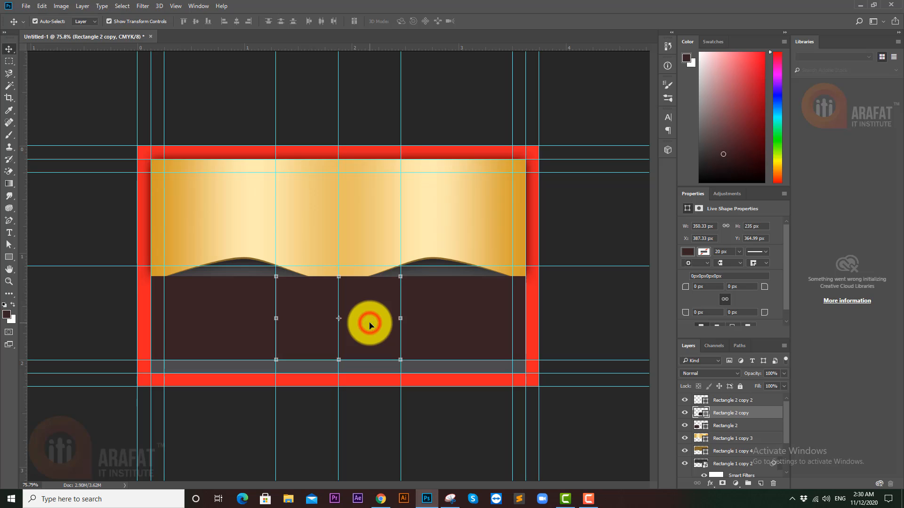
- Delete the three helper rectangles, leaving only the guides
left_click(462, 333)
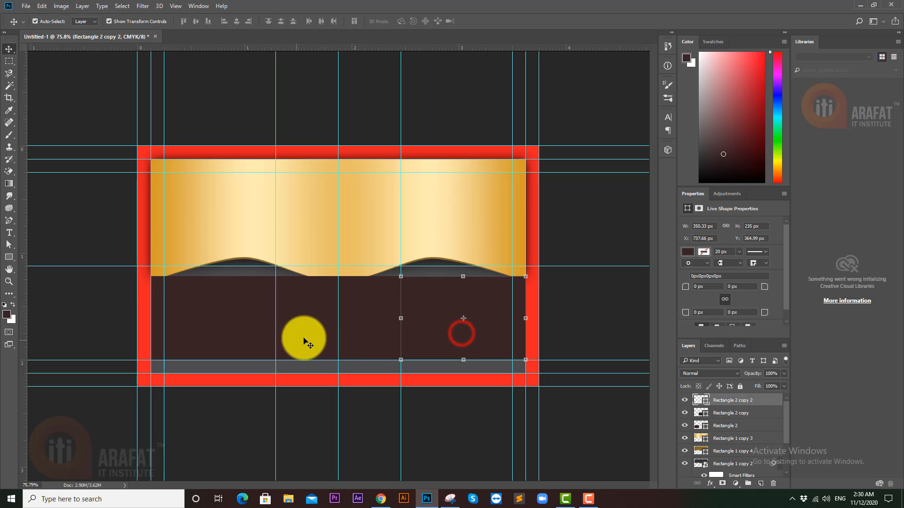
key("Delete")
left_click(374, 324)
key("Delete")
left_click(220, 330)
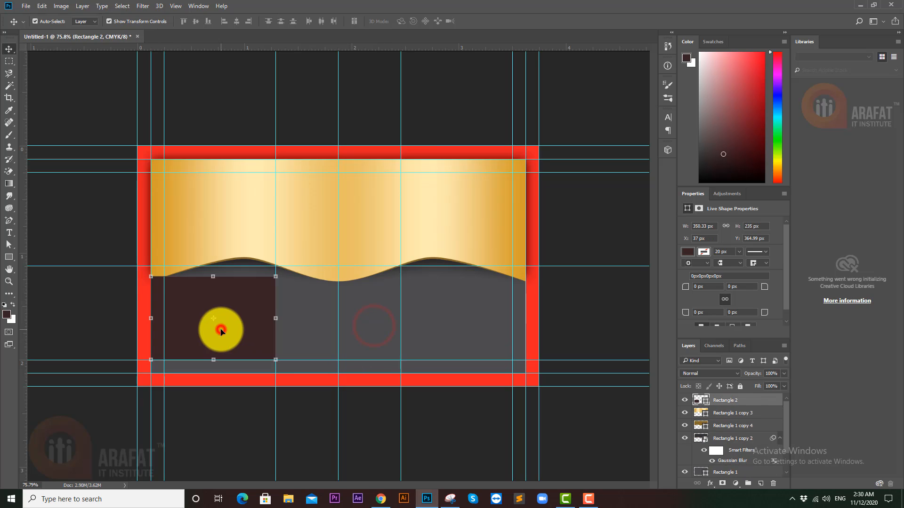
key("Delete")
left_click(300, 327)
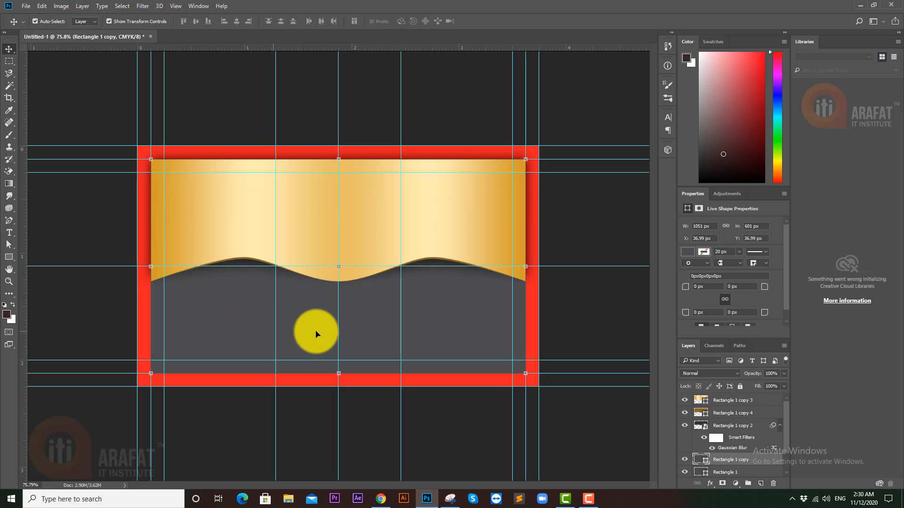
- Narrow Rectangle 1 copy to the 350 px middle column and refill it with K 90 (#414042)
left_click_drag(527, 267, 405, 271)
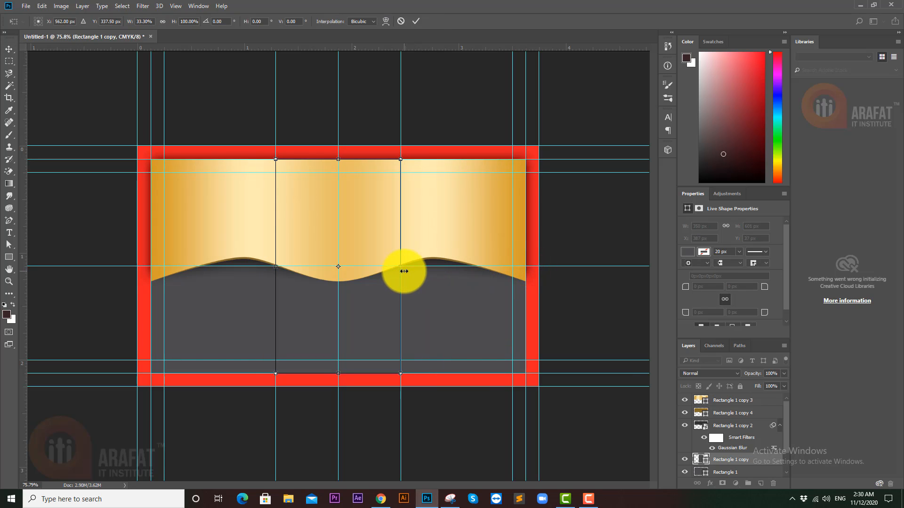
left_click(430, 303)
left_click(710, 463)
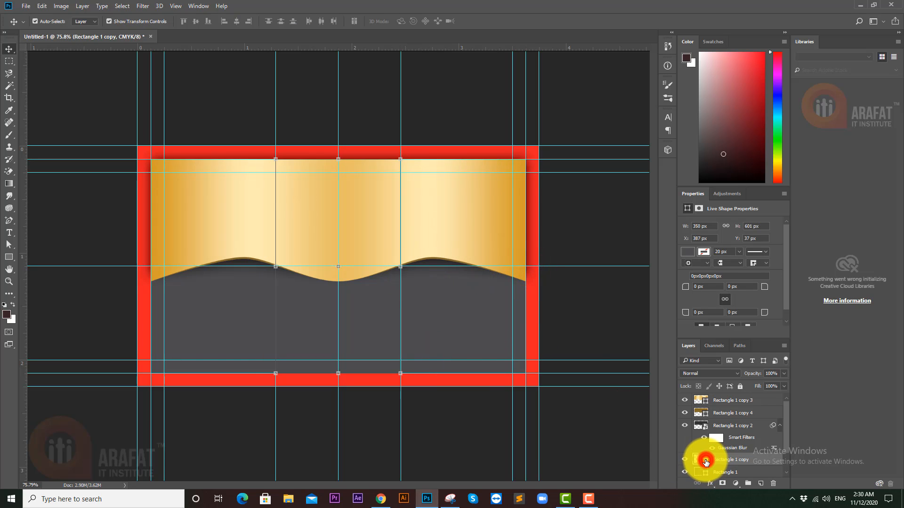
double_click(705, 462)
left_click(718, 250)
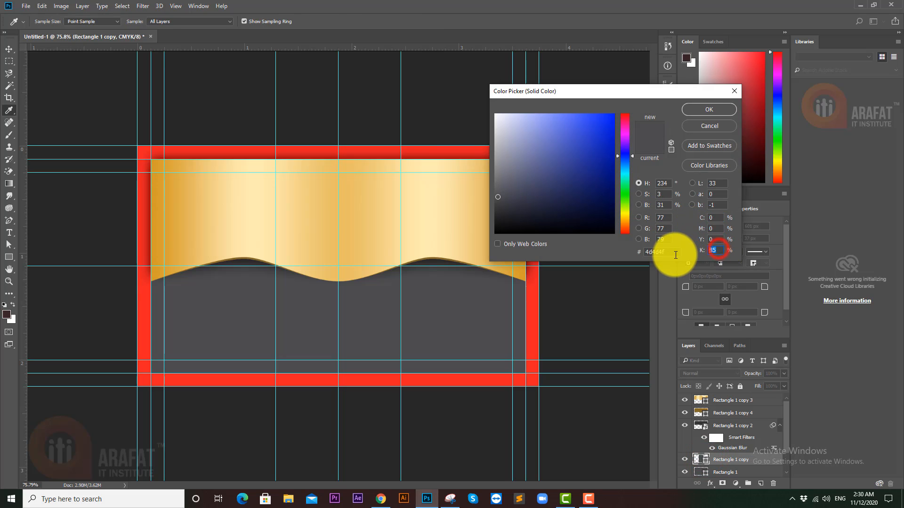
type("90")
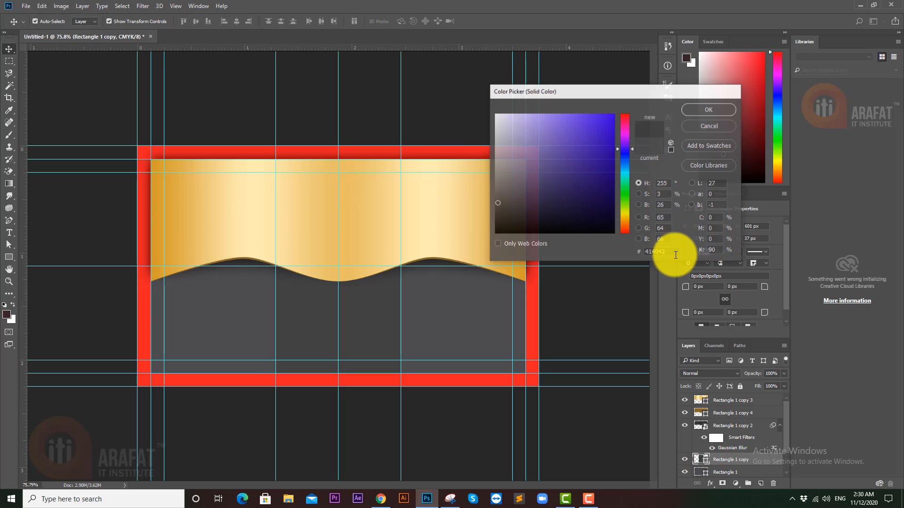
key("Return")
left_click(284, 430)
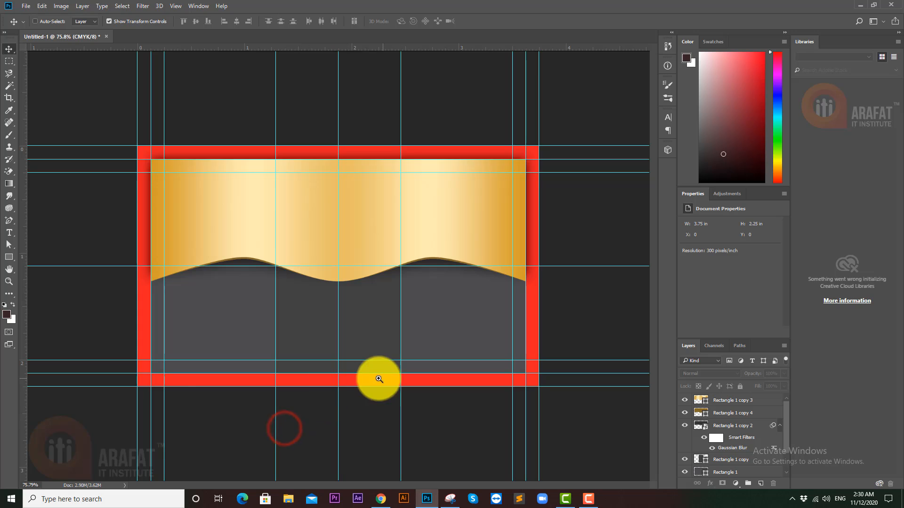
mouse_move(373, 378)
left_mouse_down()
mouse_move(359, 377)
mouse_move(369, 375)
left_mouse_up()
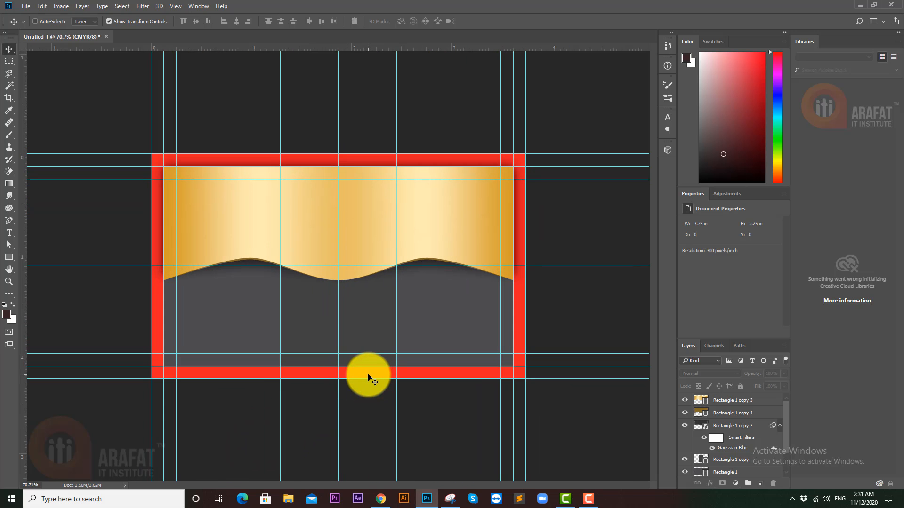
- Copy the dark middle panel into the right column and add guides through both side columns' centres
key("ctrl+semicolon")
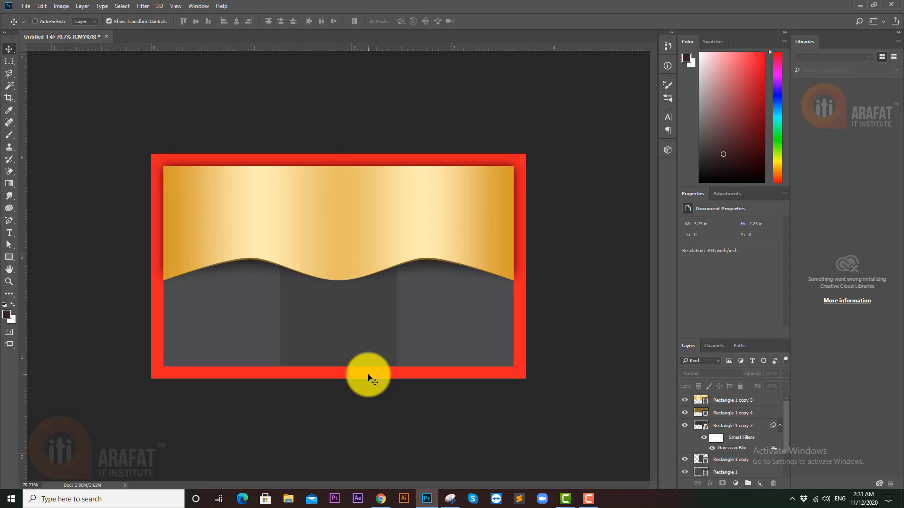
key("ctrl+semicolon")
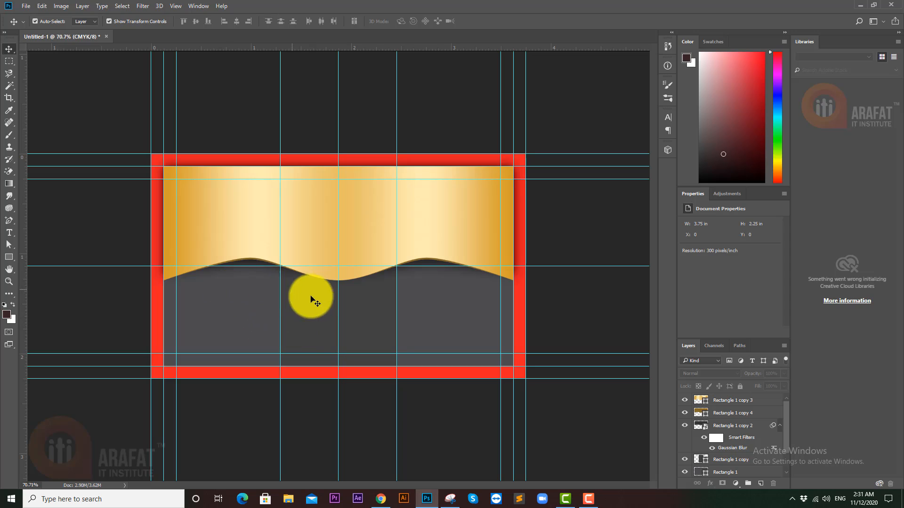
left_click(305, 320)
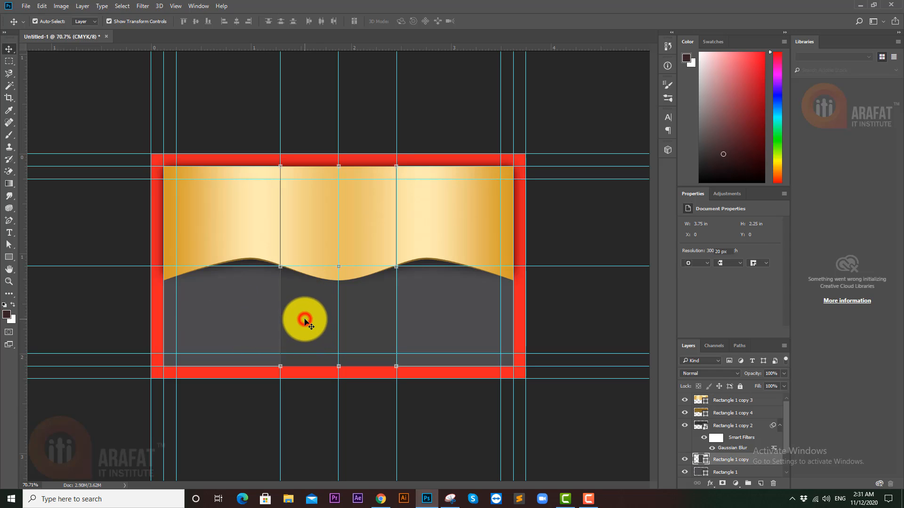
left_click_drag(316, 317, 205, 324)
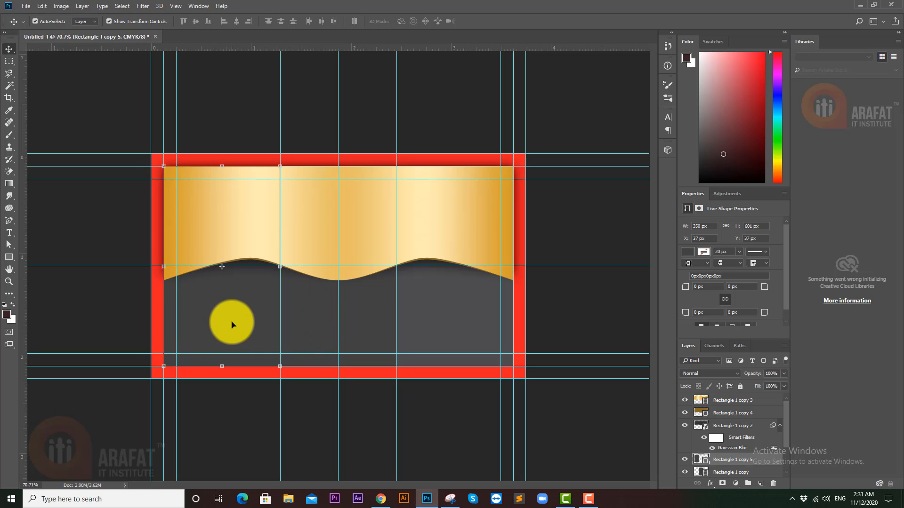
left_click_drag(23, 312, 403, 315)
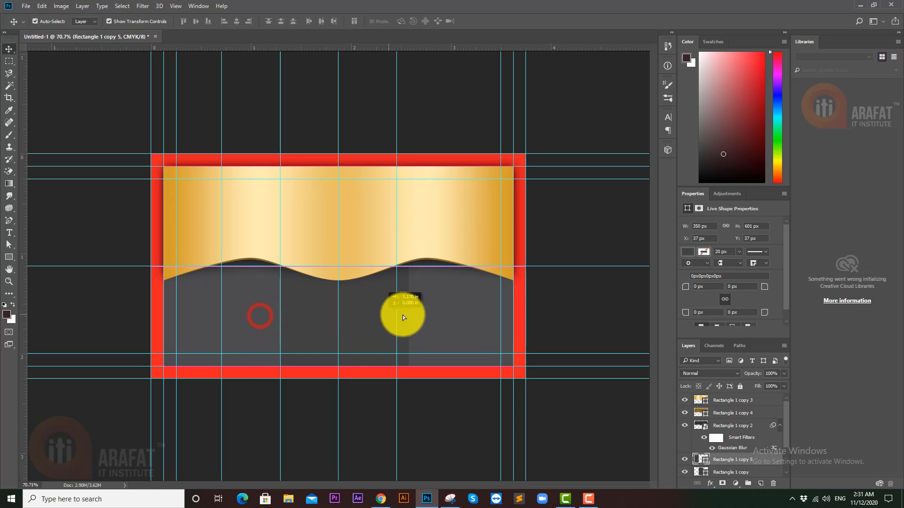
left_click_drag(481, 316, 491, 316)
left_click_drag(20, 303, 455, 301)
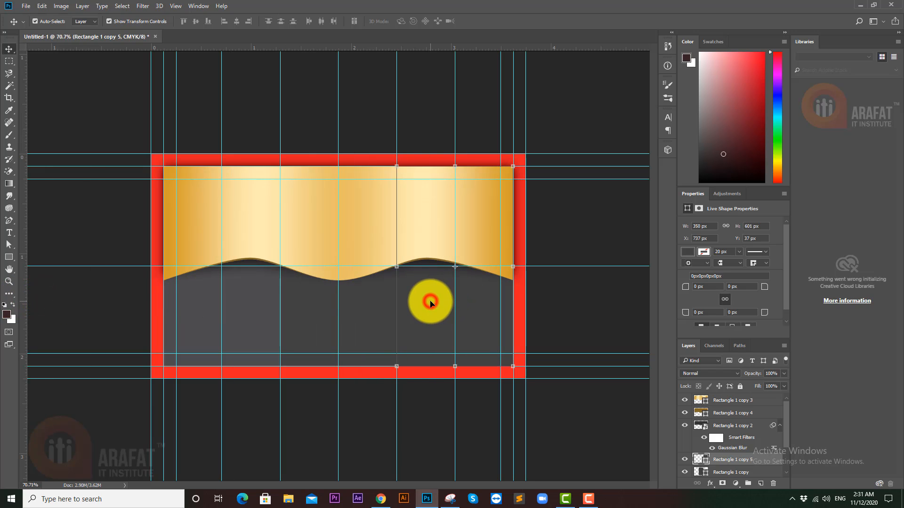
left_click(430, 304)
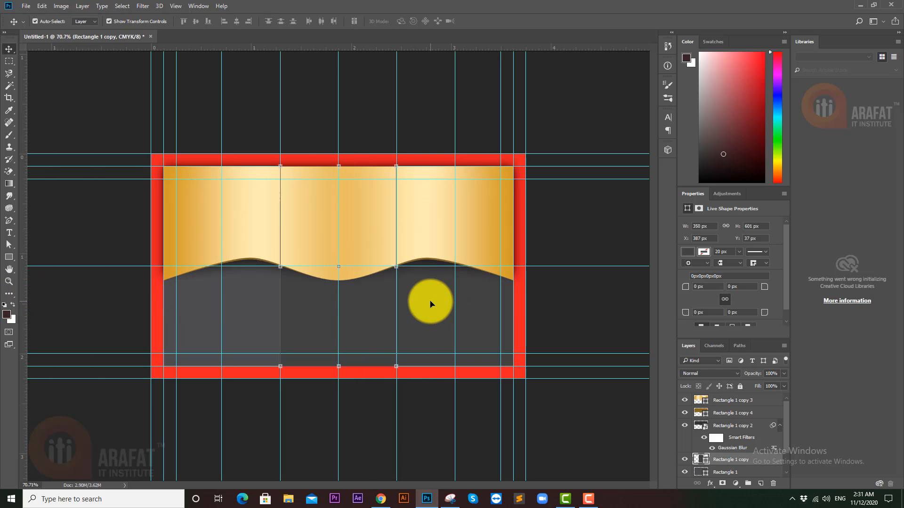
left_click(315, 403)
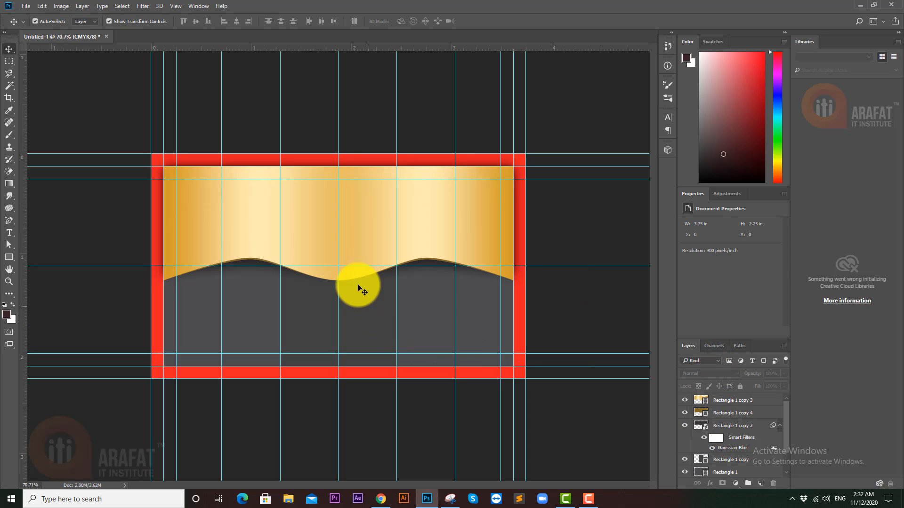
- Select the banner shadow and both gold banner layers and move them up over the frame's top
left_click(744, 423)
left_click(739, 414, "ctrl")
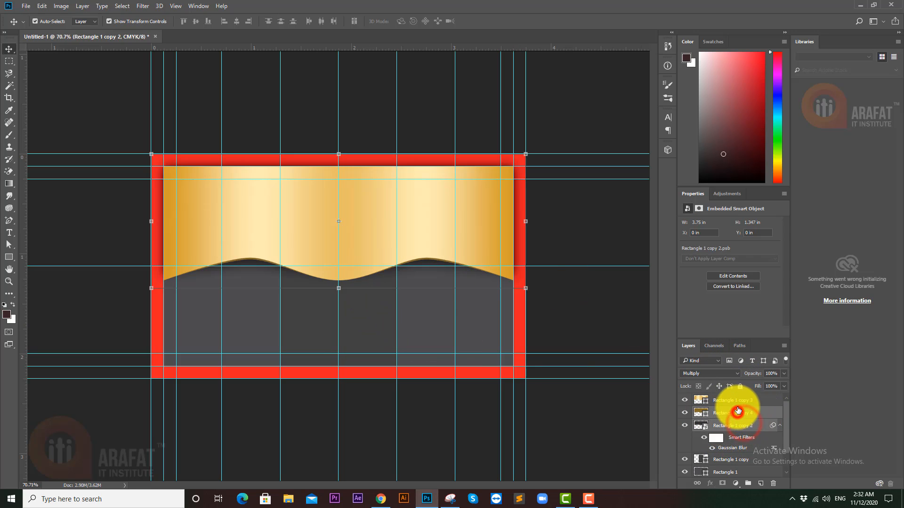
left_click(738, 403, "ctrl")
left_click_drag(379, 228, 375, 222)
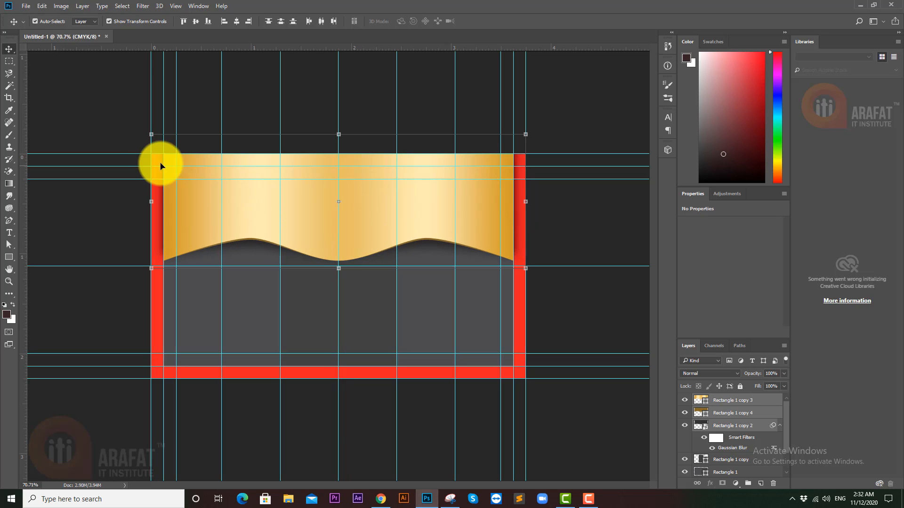
left_click(566, 215)
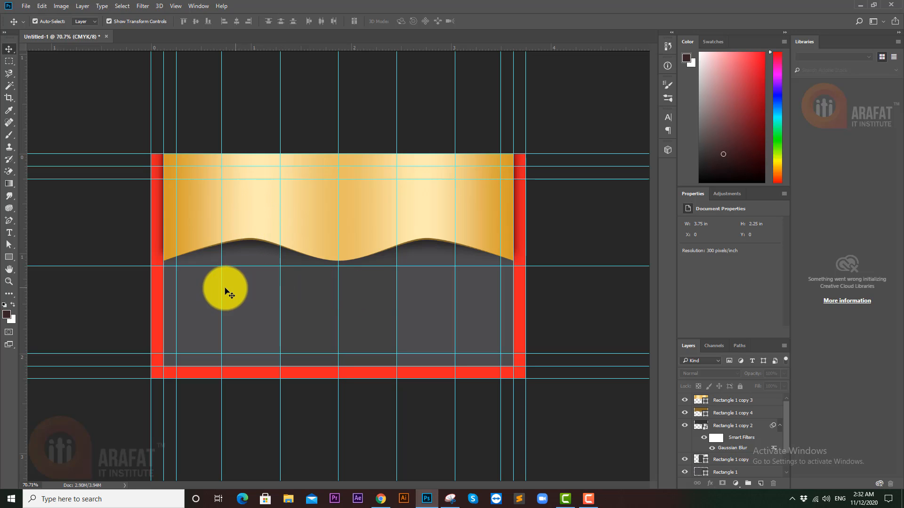
- Pick the telephone shape in the Custom Shape Tool's shape library
left_click(8, 257)
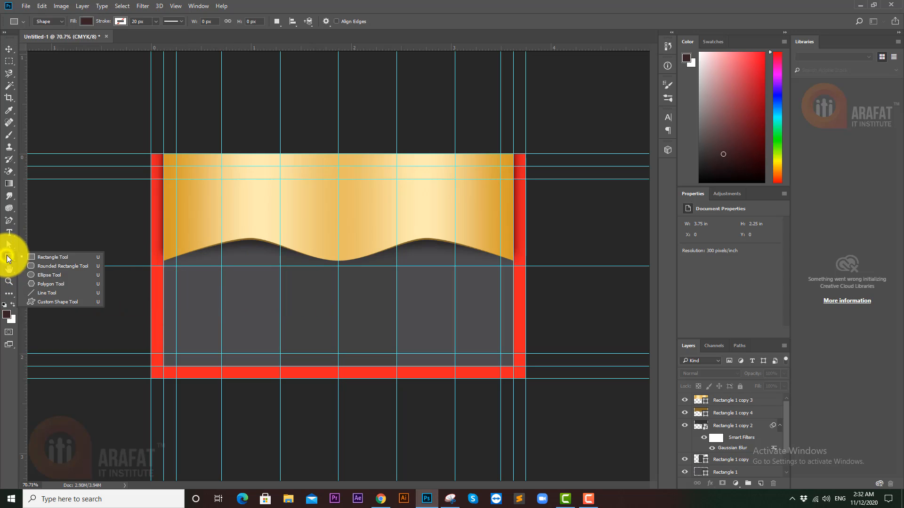
left_click(53, 303)
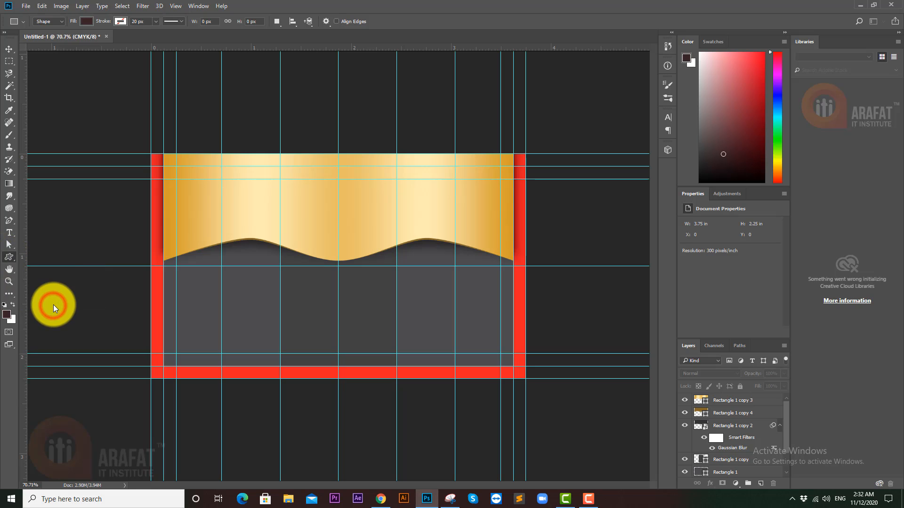
left_click(368, 20)
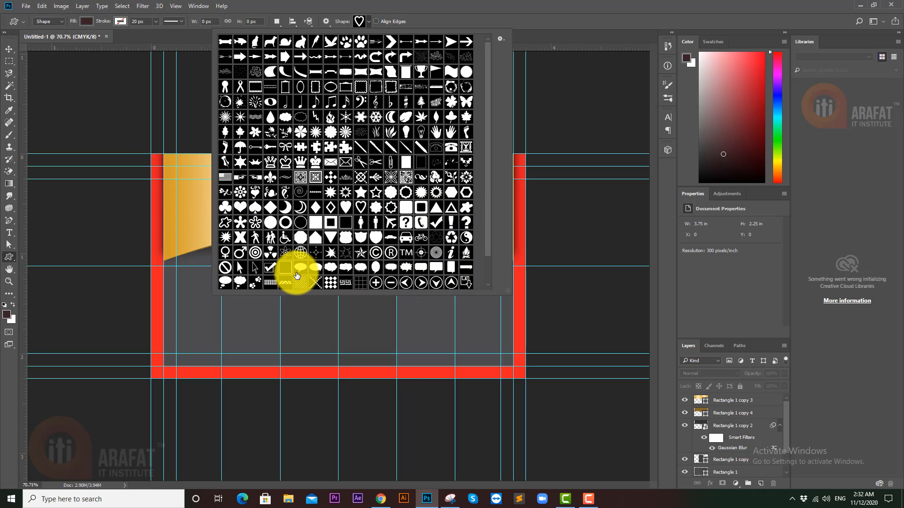
scroll(330, 241, "down", 2)
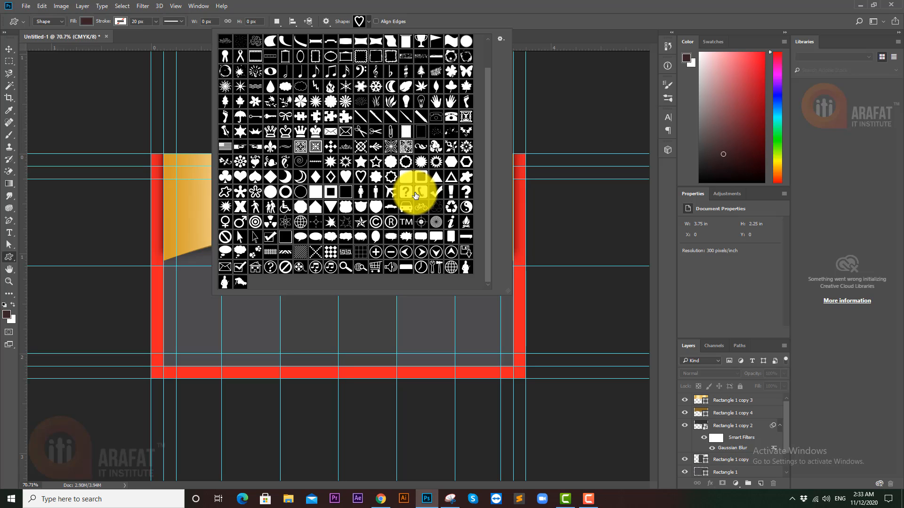
scroll(415, 193, "up", 2)
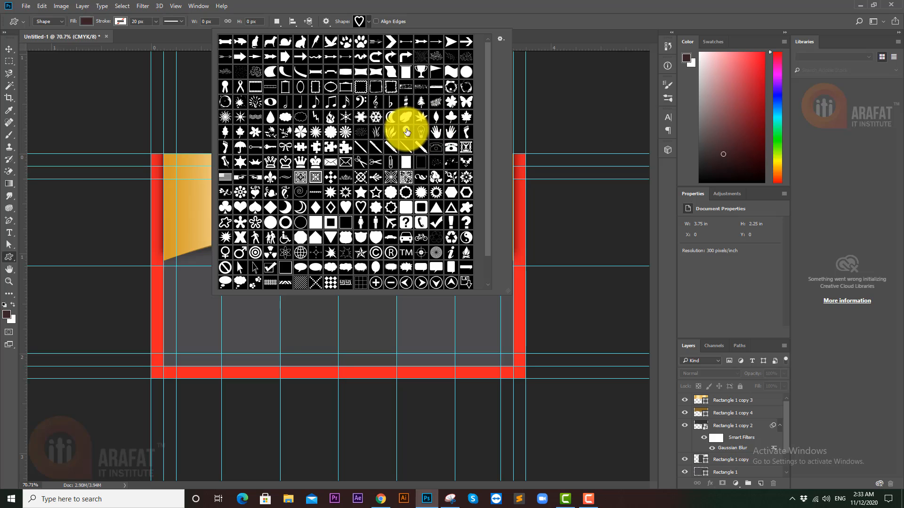
left_click(451, 150)
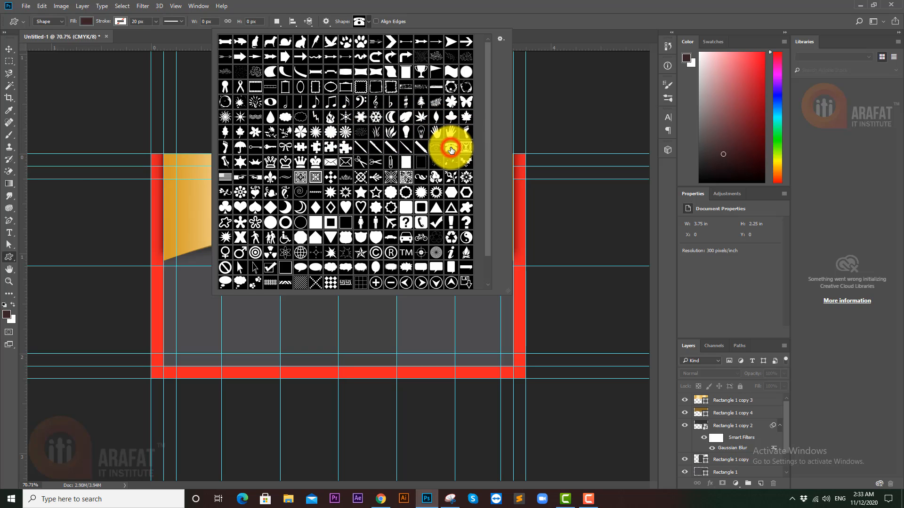
left_click(447, 16)
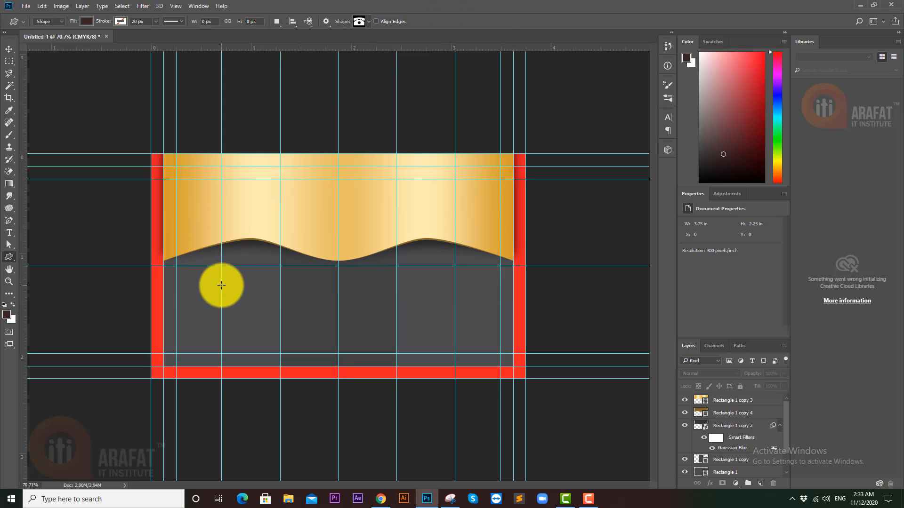
- Draw a small telephone below the banner's left side and fill it light grey #c3c3c3
left_click(222, 285)
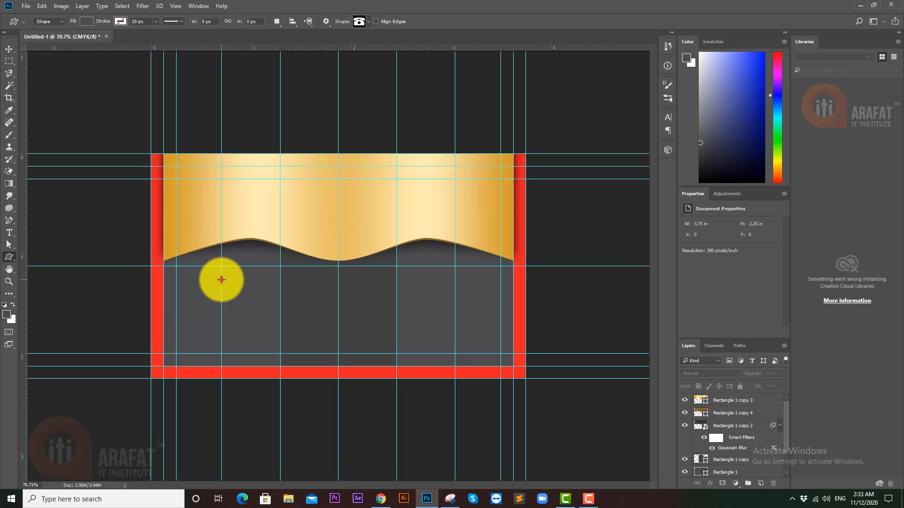
left_click_drag(222, 279, 233, 288)
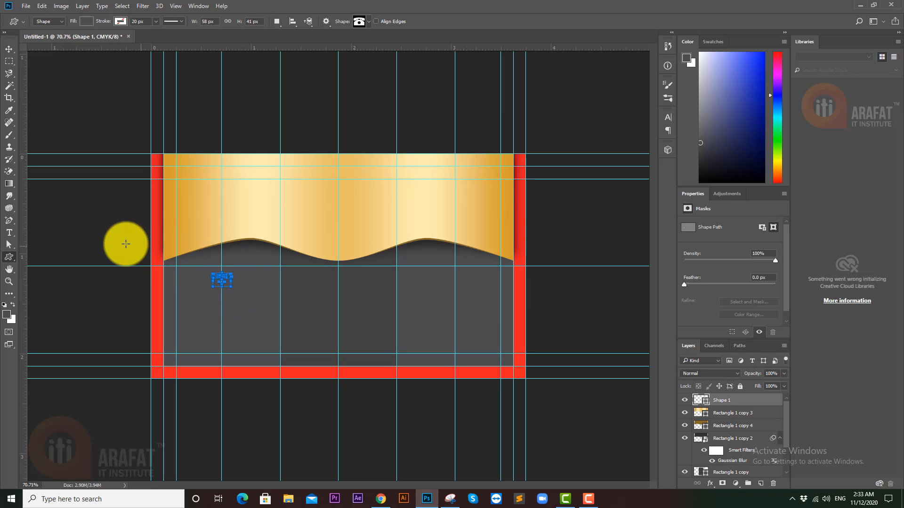
double_click(704, 401)
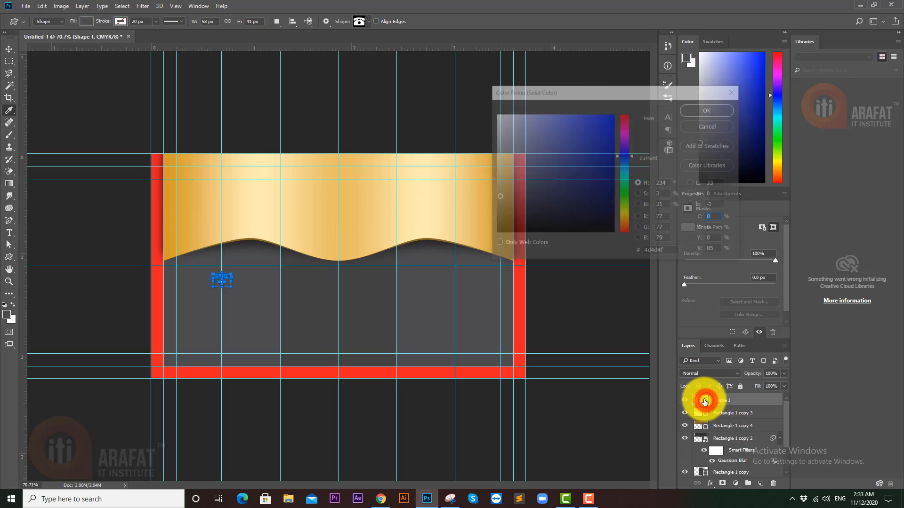
left_click_drag(502, 173, 472, 162)
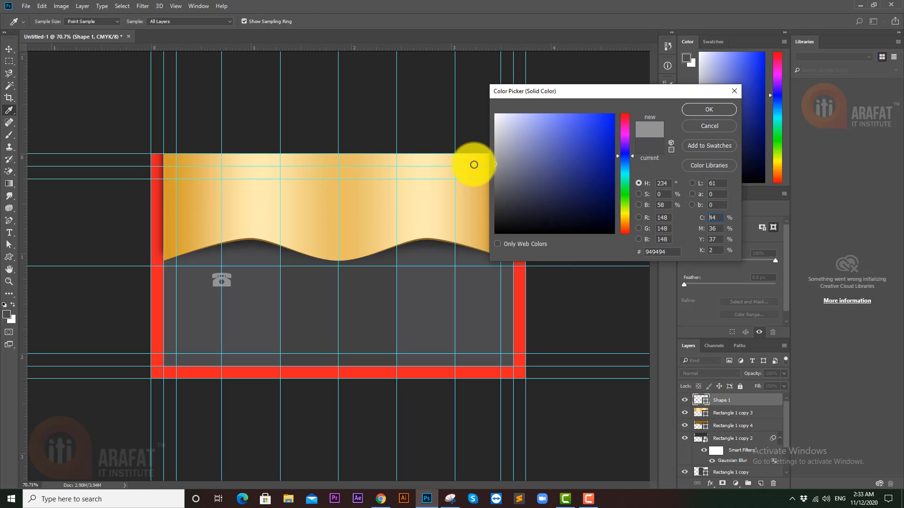
left_click_drag(498, 129, 485, 142)
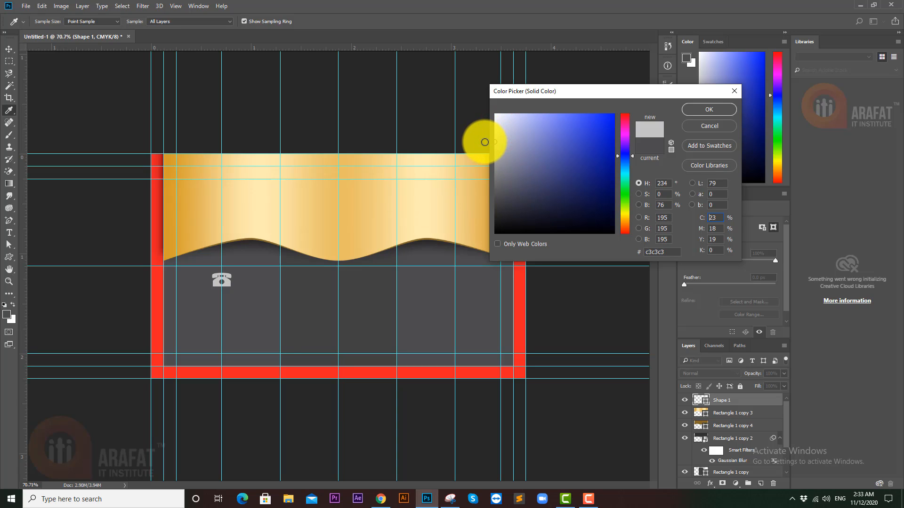
left_click(701, 109)
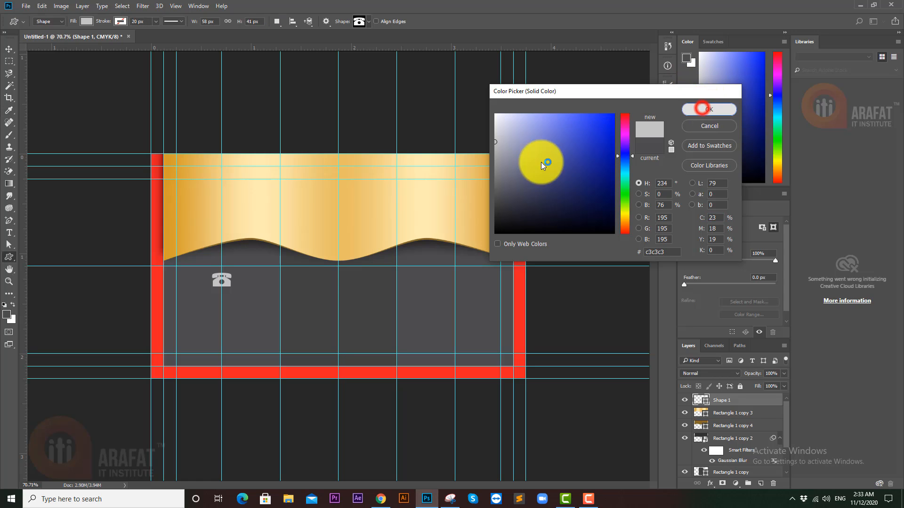
left_click(9, 48)
left_click(75, 94)
left_click_drag(215, 292, 251, 287)
- Draw an 84 px circle with the Ellipse Tool centred over the telephone icon
left_click(10, 259)
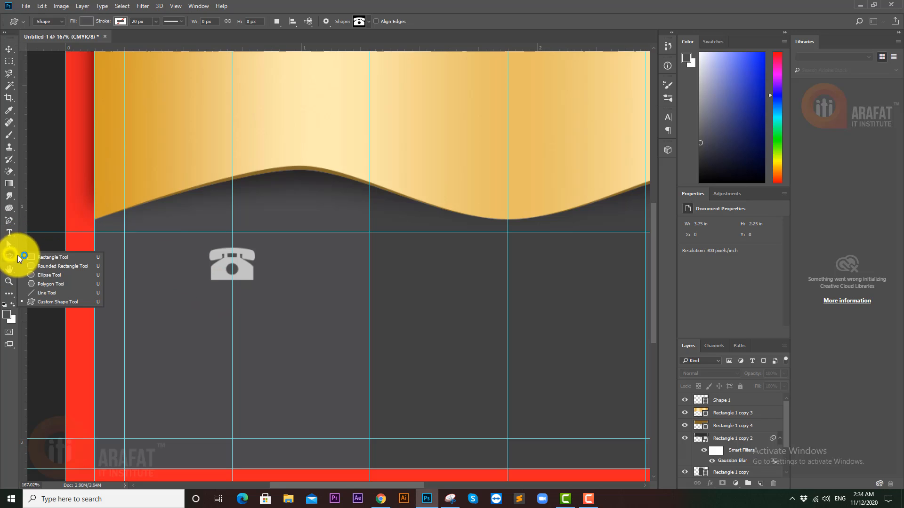
left_click(54, 274)
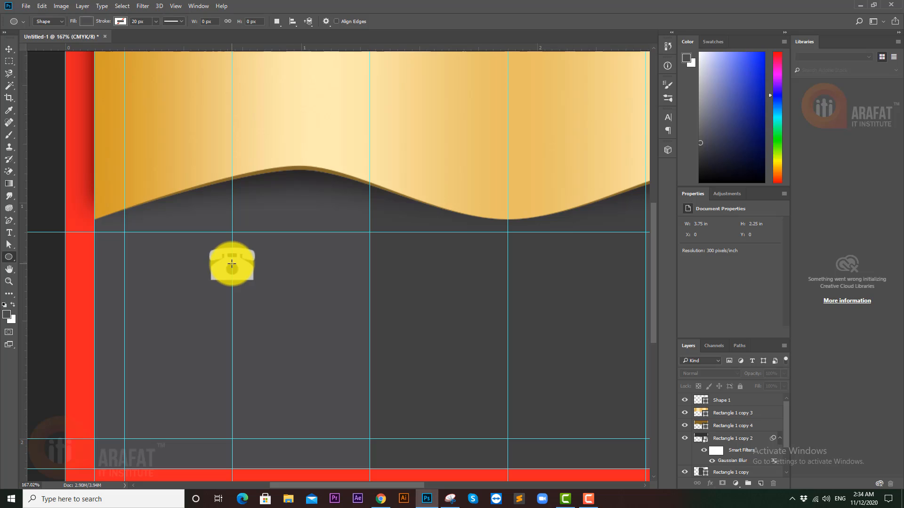
left_click_drag(232, 263, 263, 300)
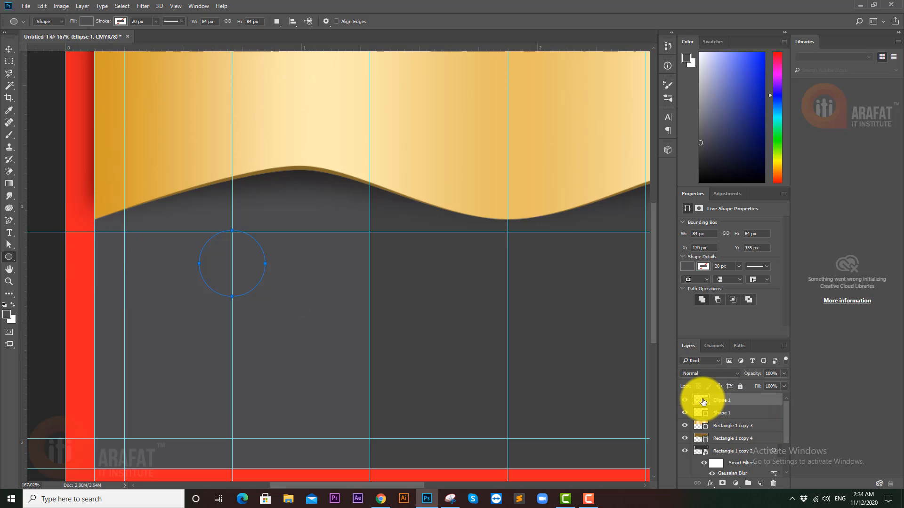
- Give the circle a solid black 1 px stroke aligned outside the path
left_click(703, 267)
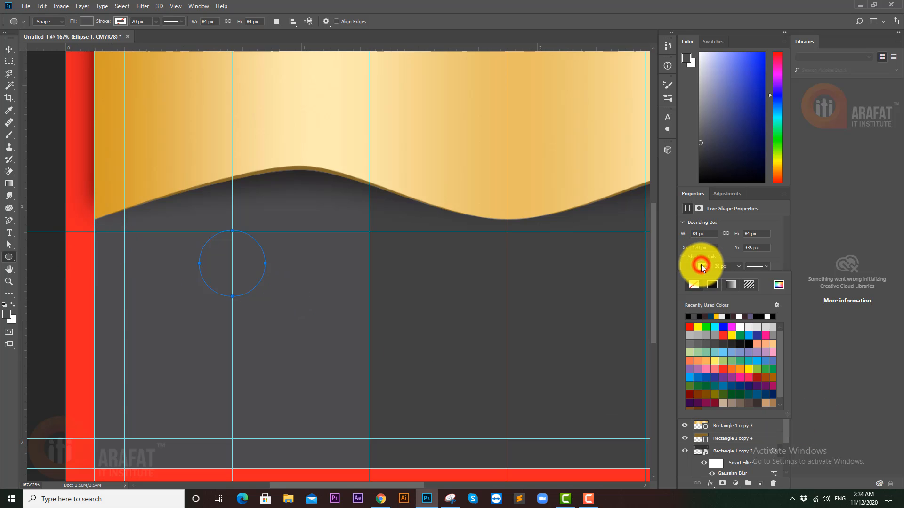
left_click(713, 285)
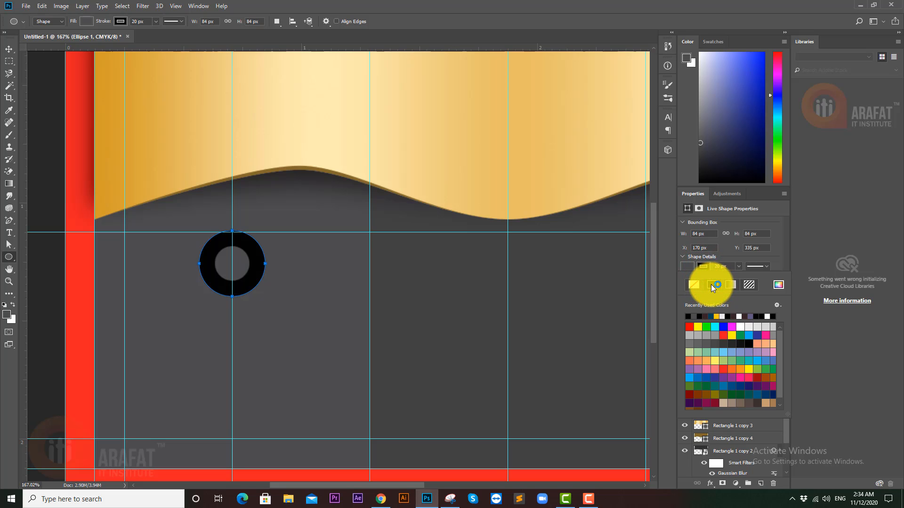
left_click(766, 267)
left_click(765, 267)
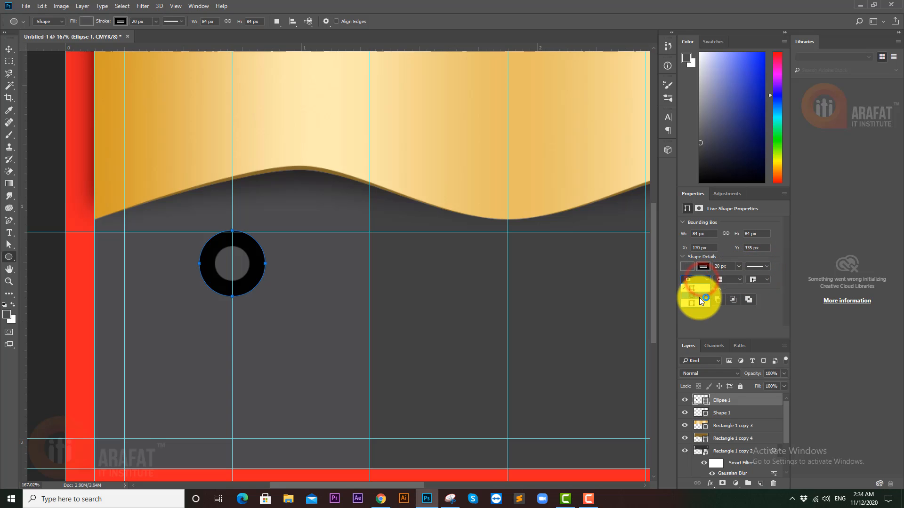
left_click(699, 303)
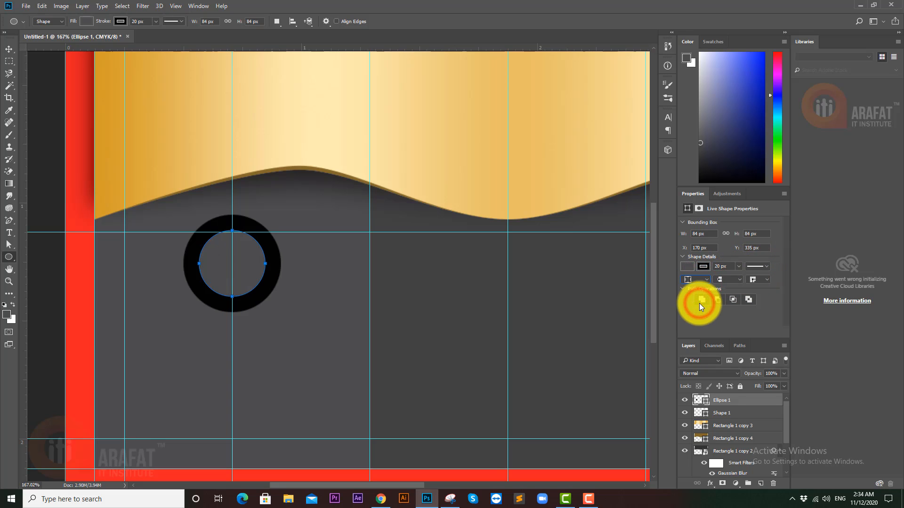
left_click(731, 267)
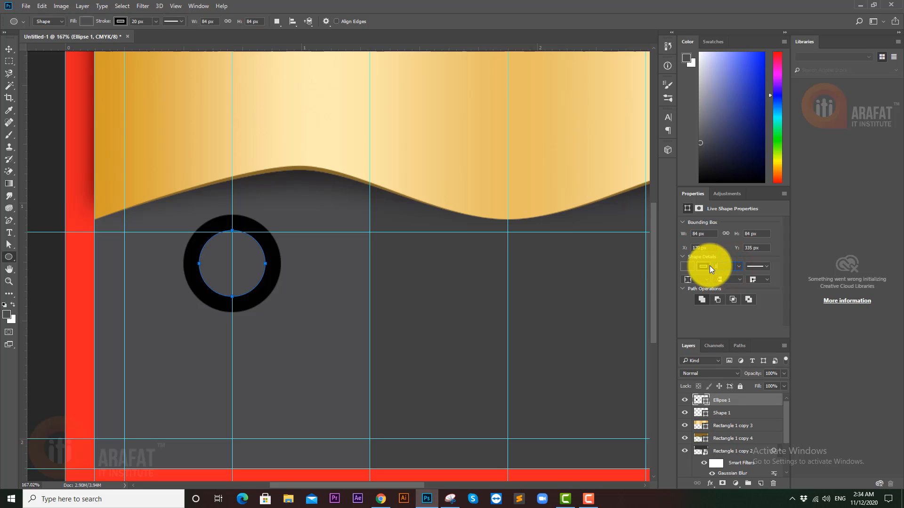
type("1")
key("Return")
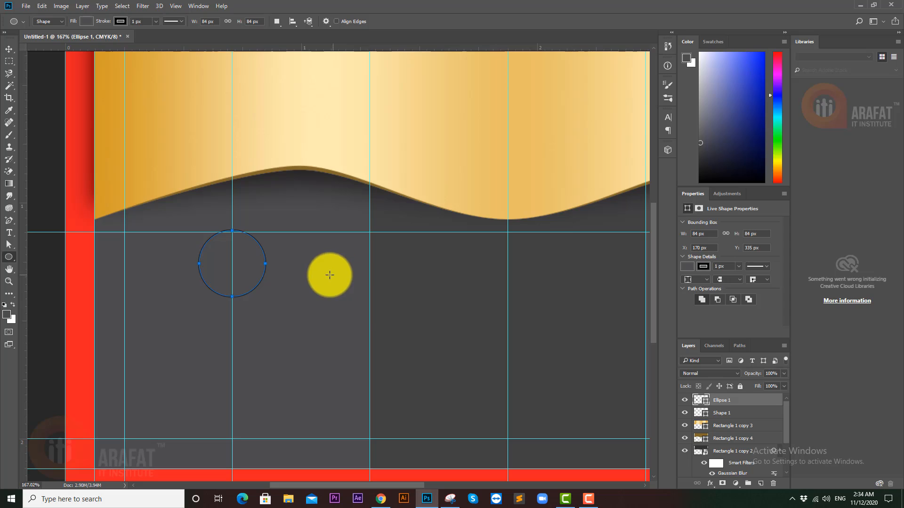
- Open the circle's layer styles and try, then discard, outer glow and inner glow effects
right_click(737, 402)
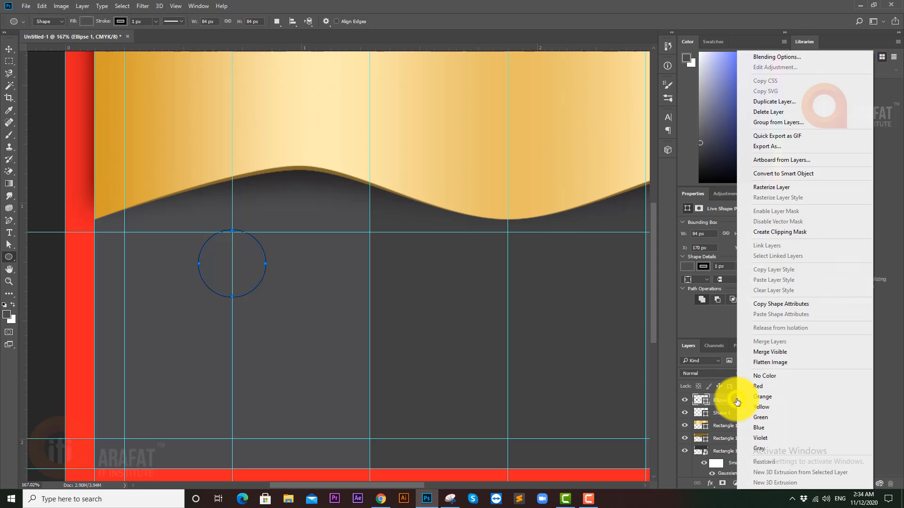
left_click(776, 55)
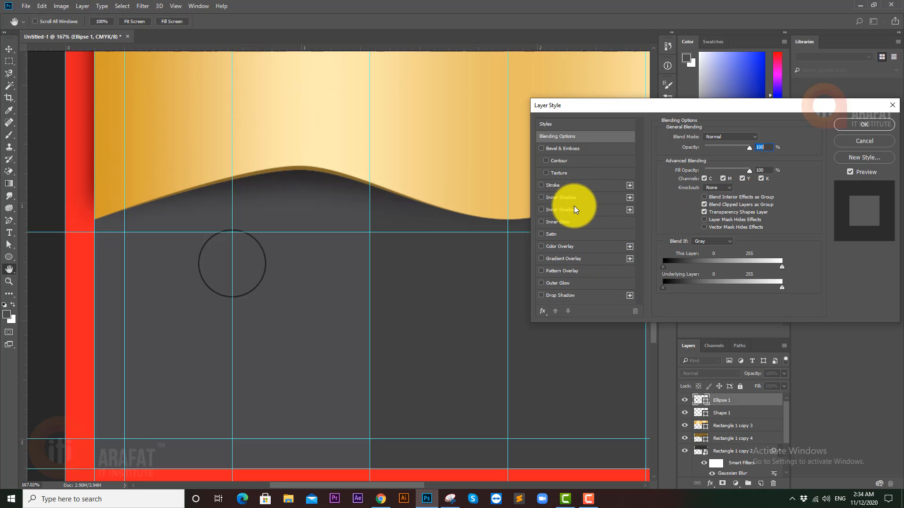
left_click(581, 281)
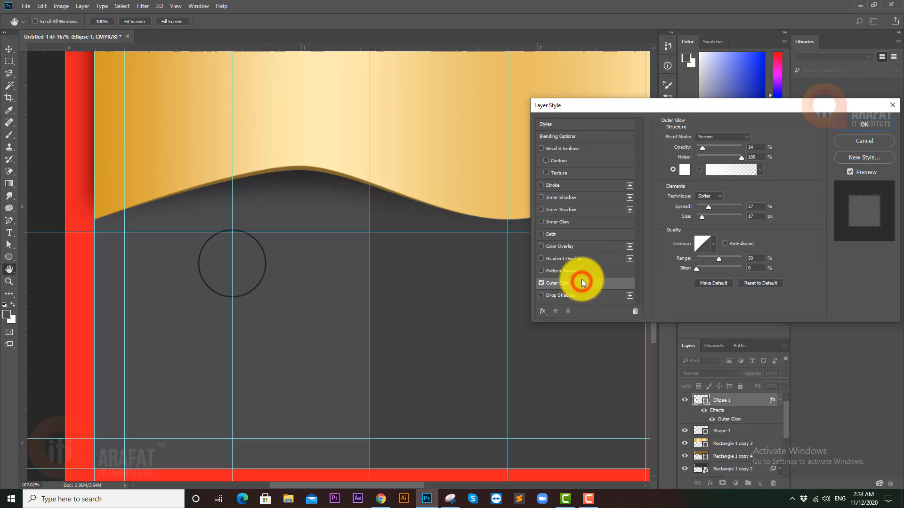
left_click(542, 283)
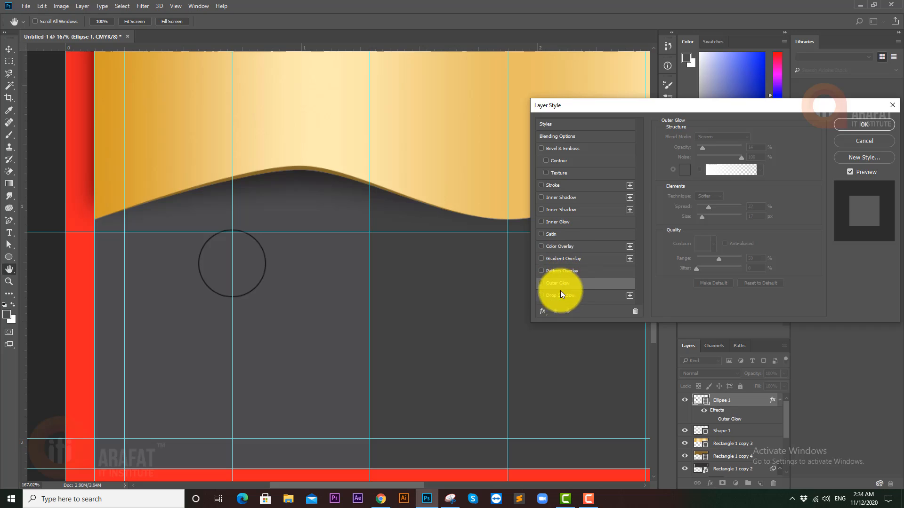
left_click(580, 220)
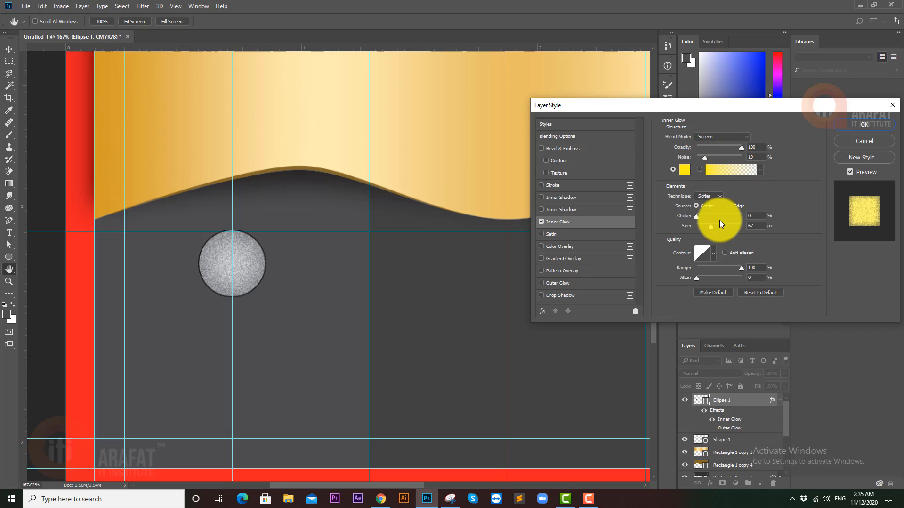
left_click_drag(716, 225, 702, 227)
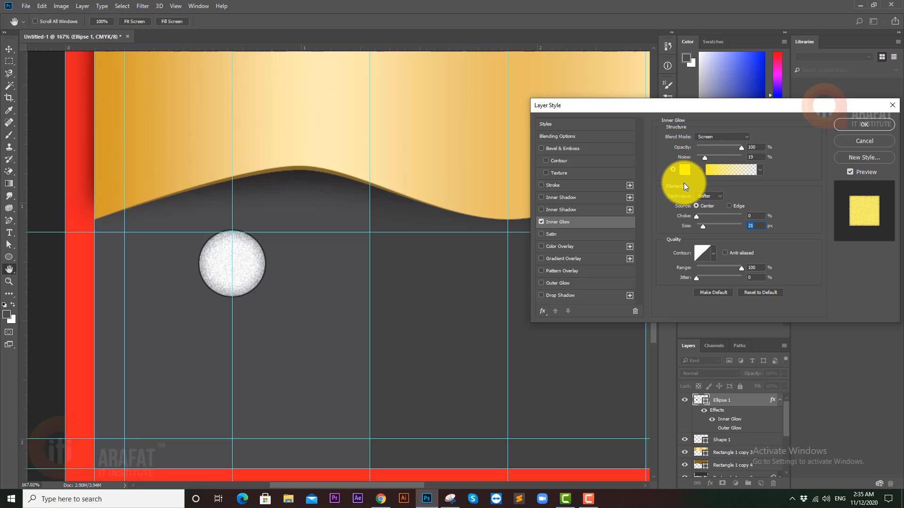
left_click(541, 222)
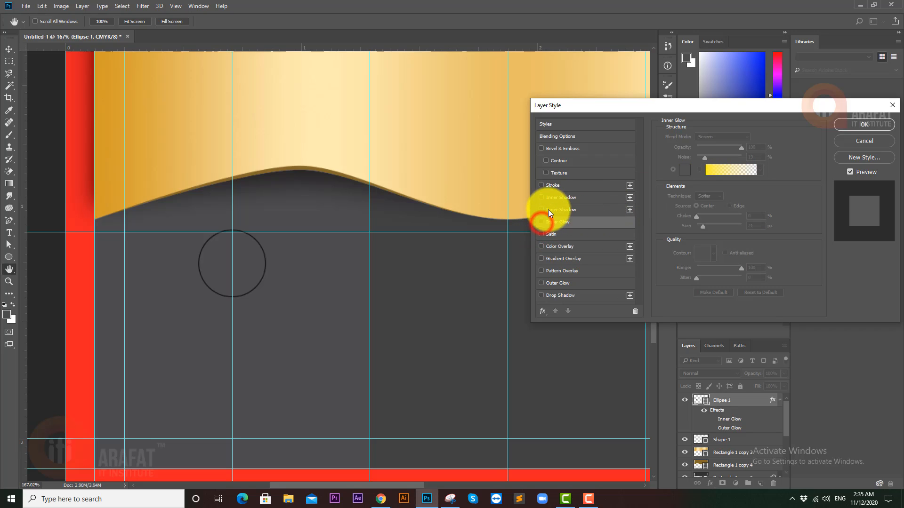
- Add a Screen-mode inner shadow to the circle and set its opacity to 82%
left_click(578, 196)
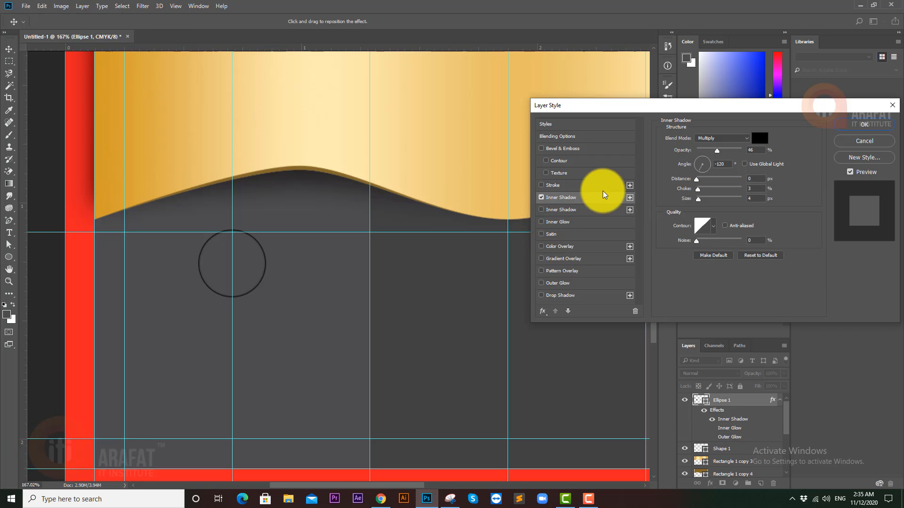
left_click(719, 139)
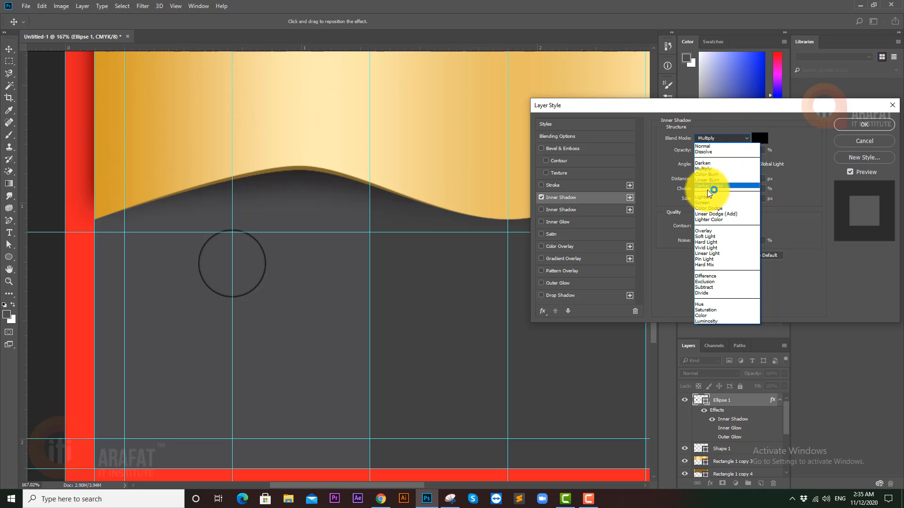
left_click(709, 202)
left_click(761, 137)
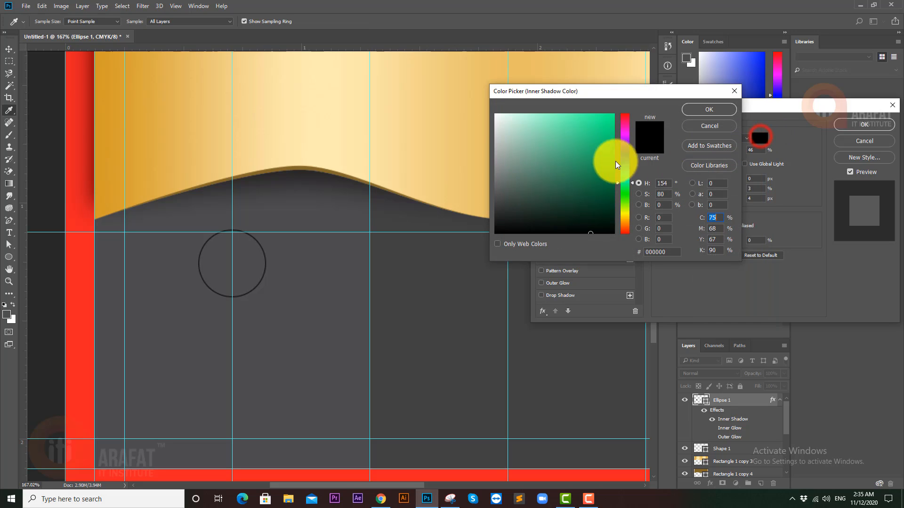
left_click_drag(579, 153, 452, 97)
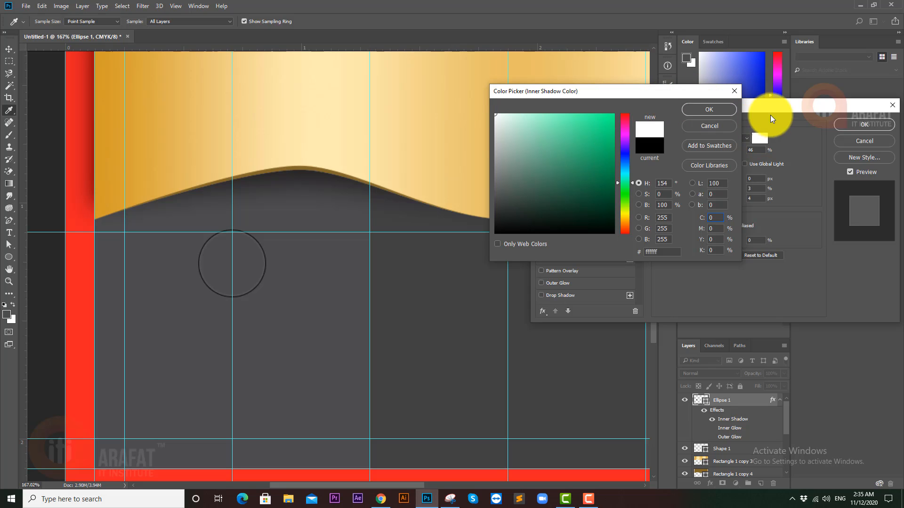
left_click(707, 112)
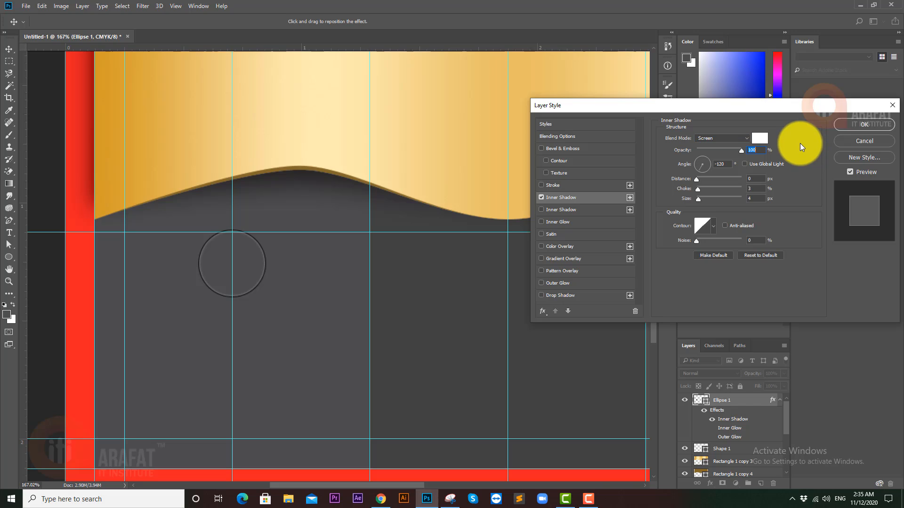
left_click(741, 150)
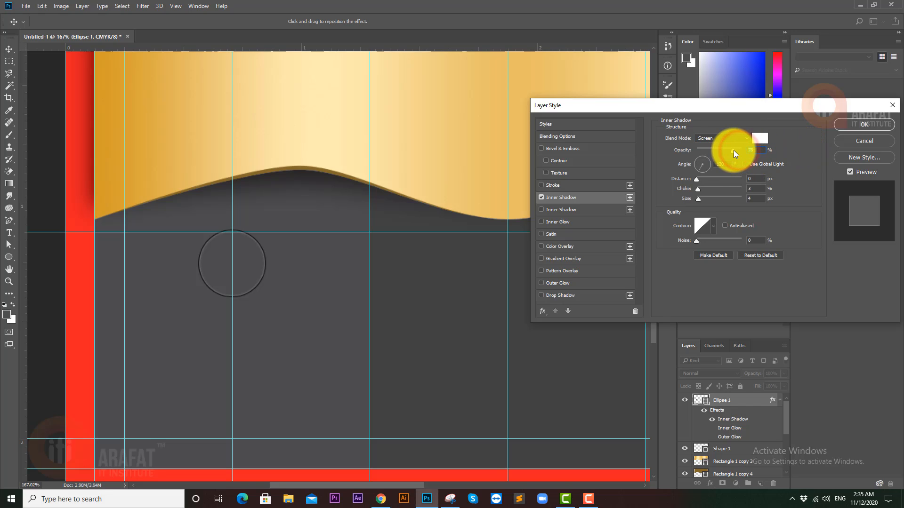
- Change the inner shadow colour to grey #a9a9a9 and apply the layer style
left_click(763, 138)
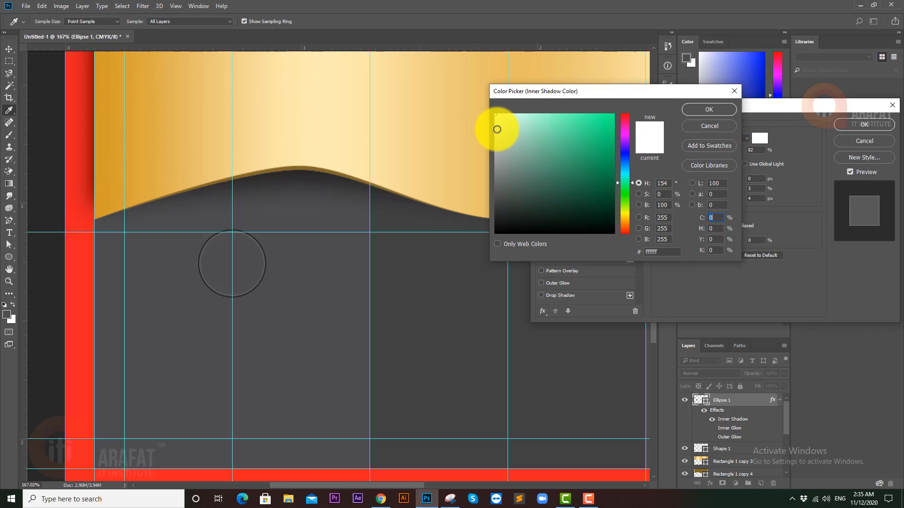
left_click(492, 129)
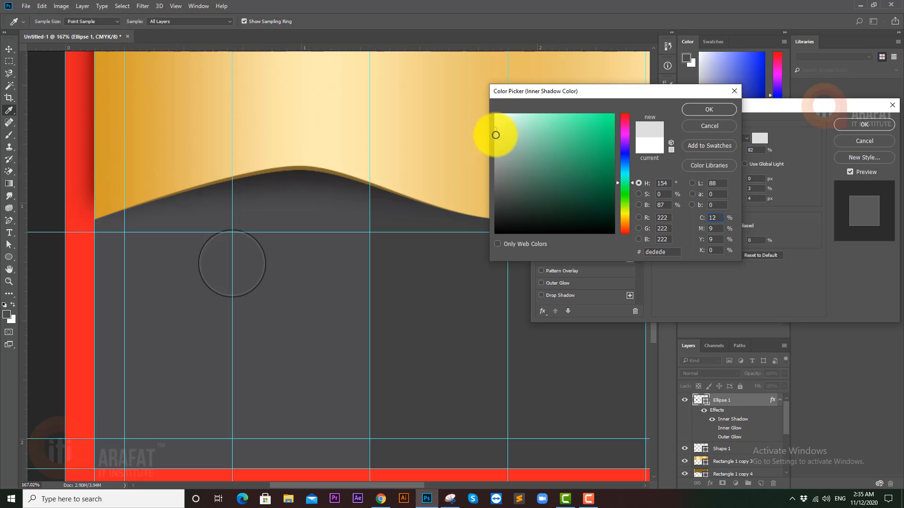
left_click_drag(495, 135, 476, 154)
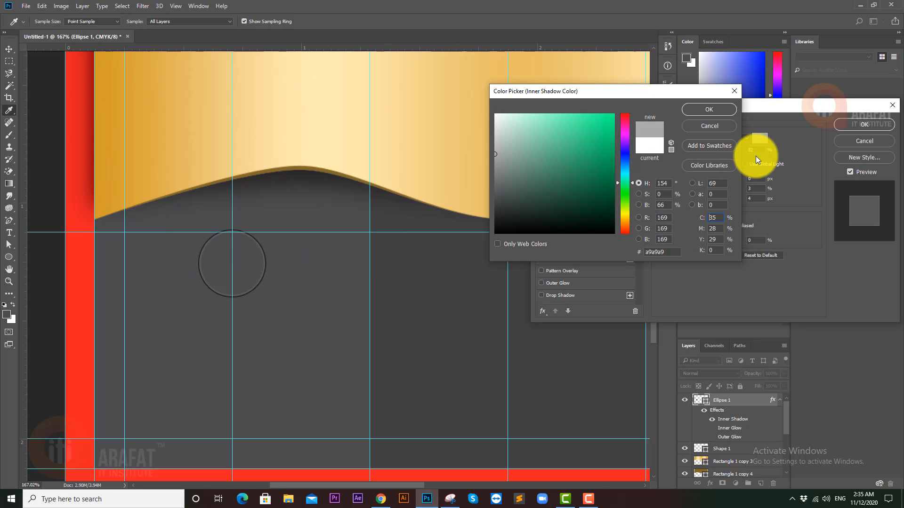
left_click(709, 109)
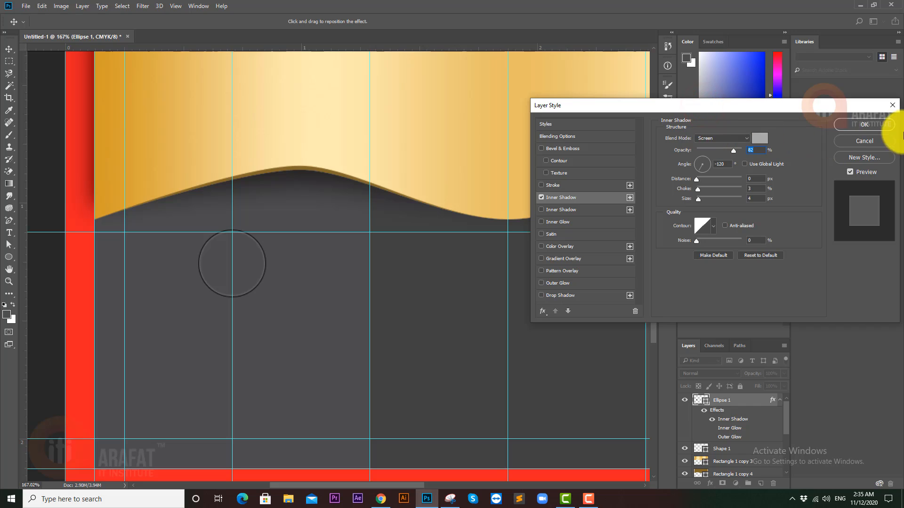
left_click(871, 124)
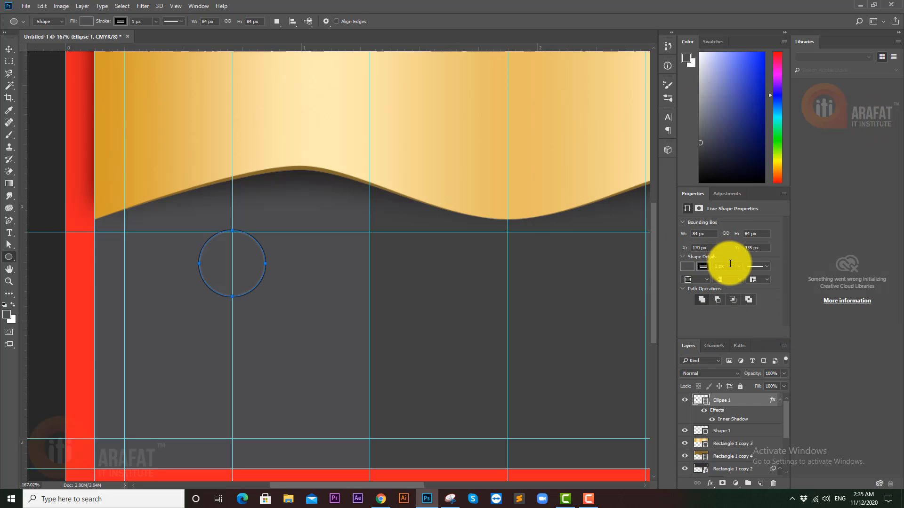
- Set the circle's outline stroke width to 0.5 px
left_click(730, 265)
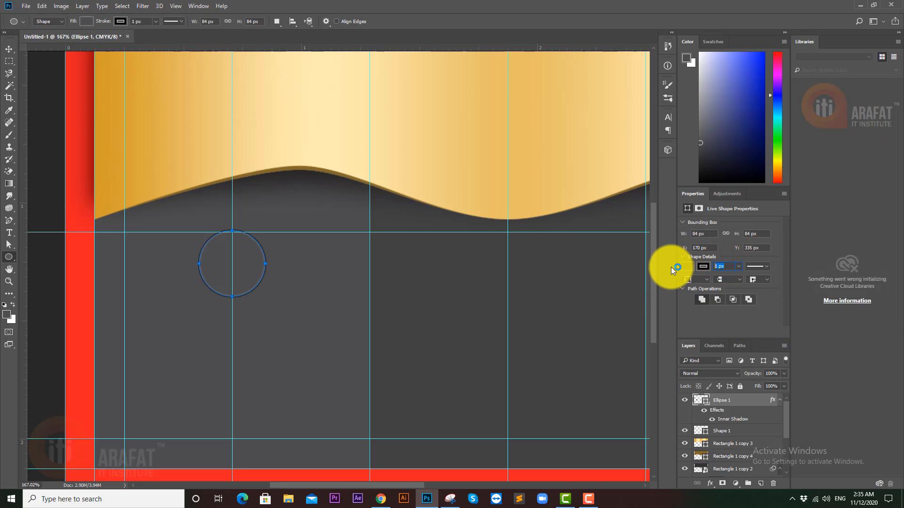
type("0.5")
key("Return")
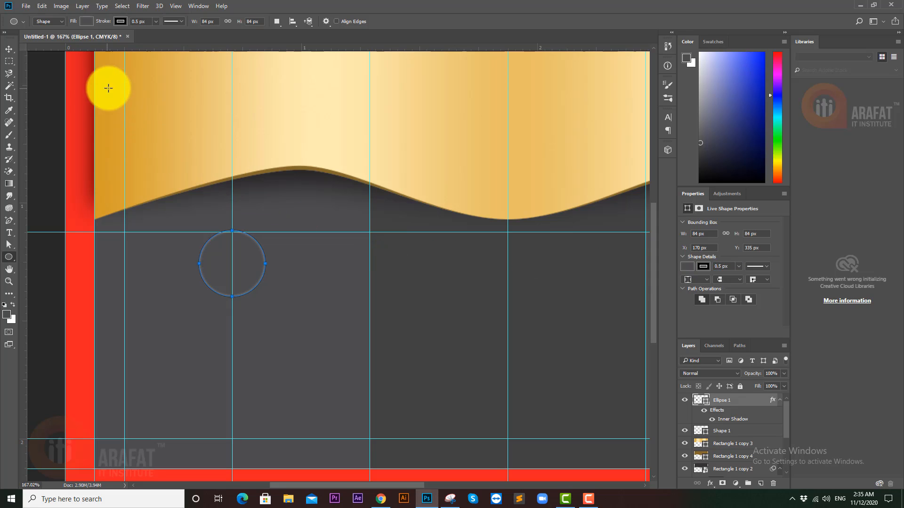
- Set the circle's inner shadow choke to 0 and reduce its size
double_click(728, 417)
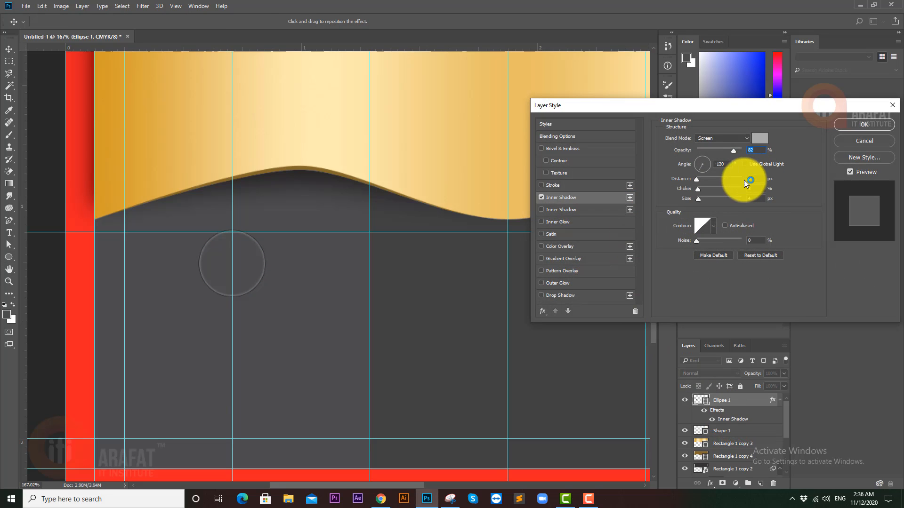
left_click(761, 195)
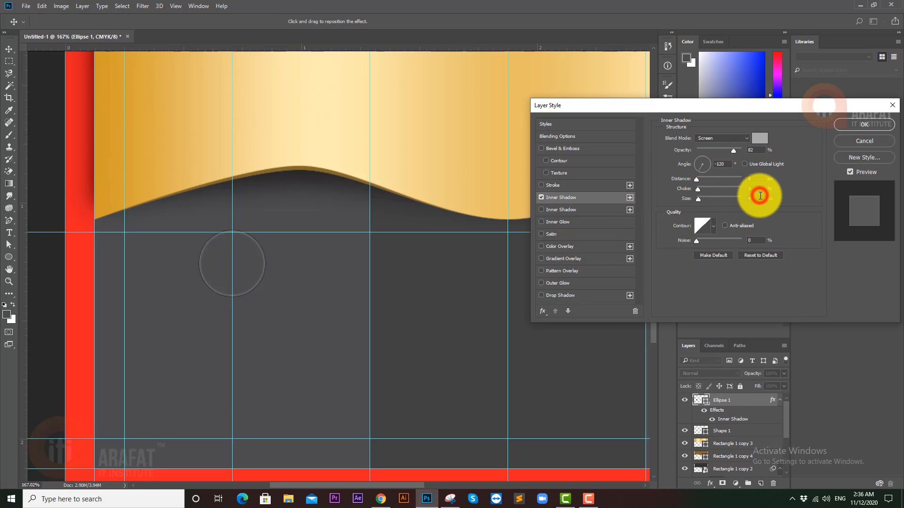
type("0")
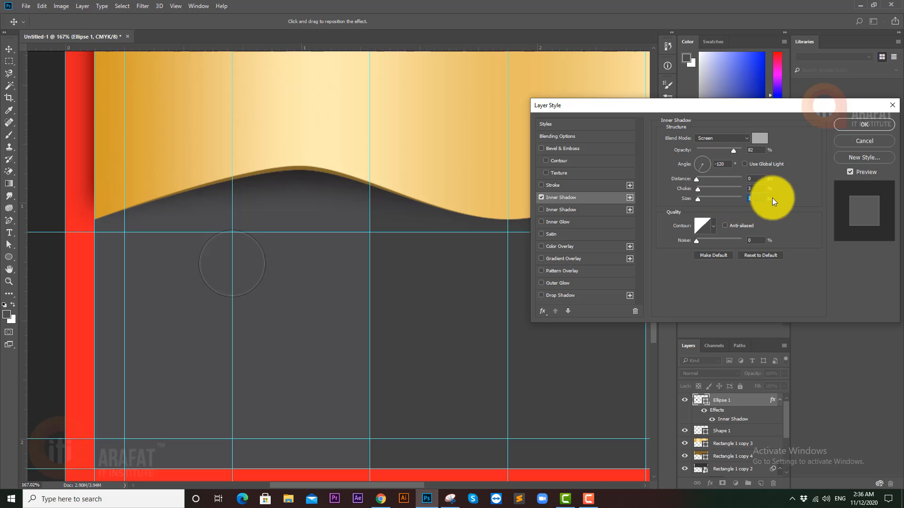
left_click(758, 188)
type("0")
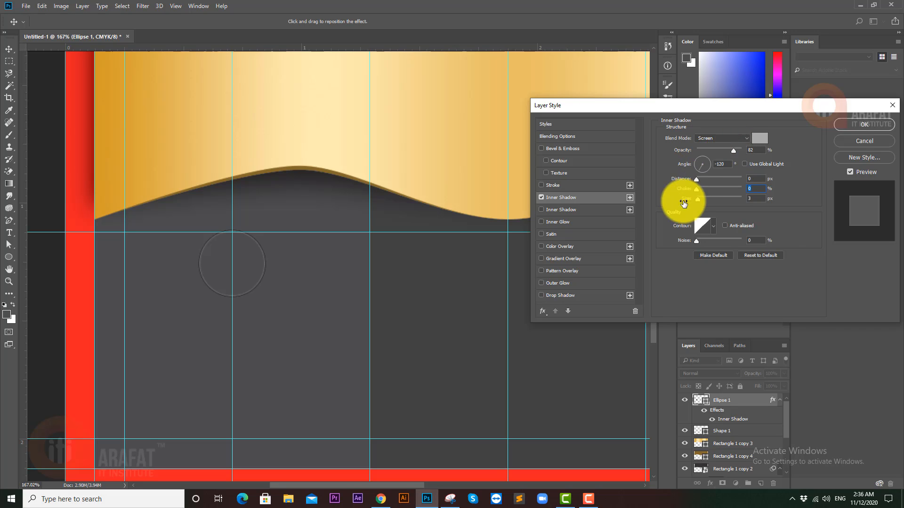
left_click(864, 124)
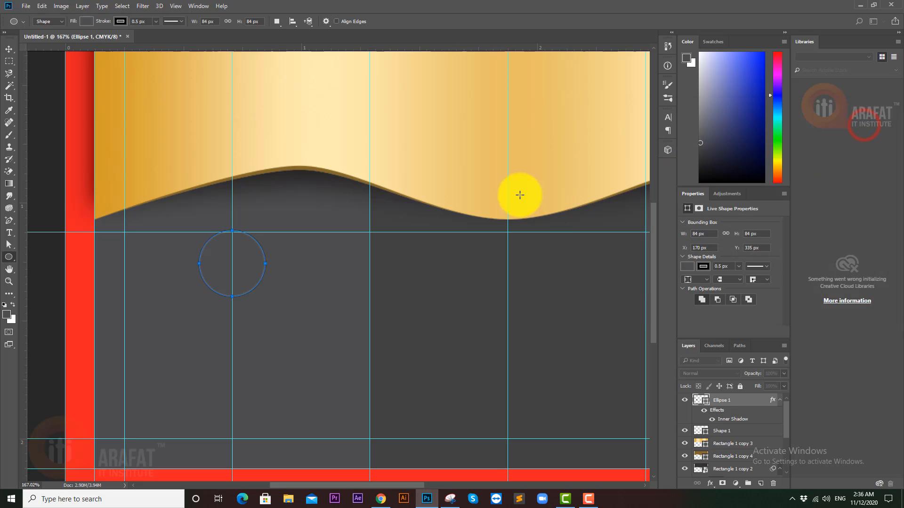
- Inspect the circle up close and recheck its outline thickness
left_click(10, 50)
left_click(52, 81)
left_click_drag(222, 268, 141, 264)
left_click(95, 224)
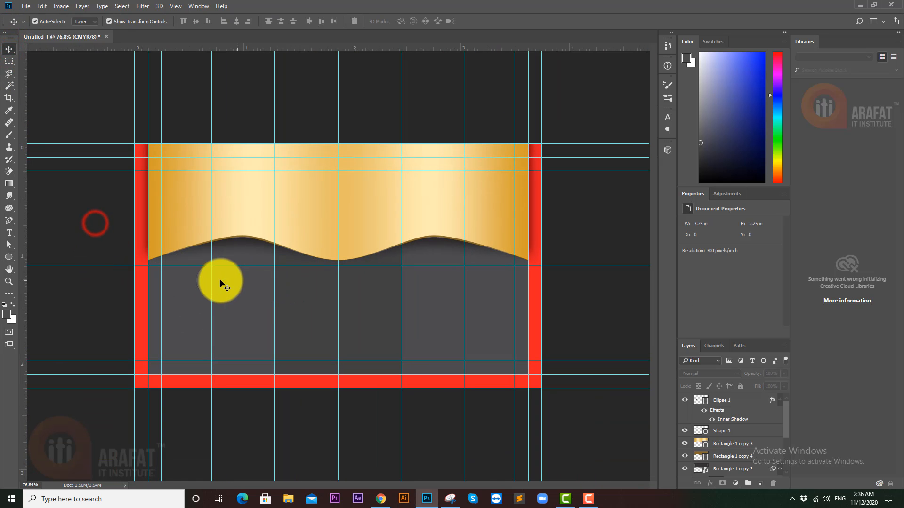
left_click_drag(207, 276, 233, 289)
left_click(234, 285)
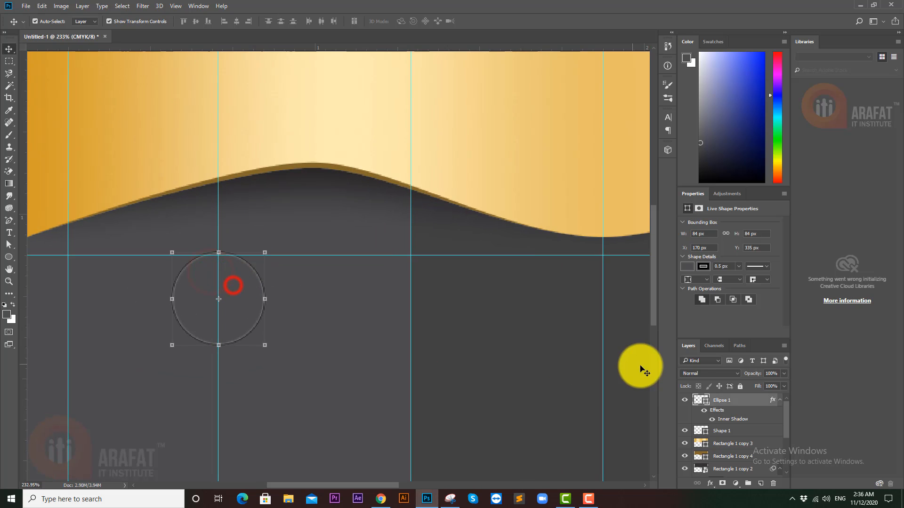
left_click(731, 266)
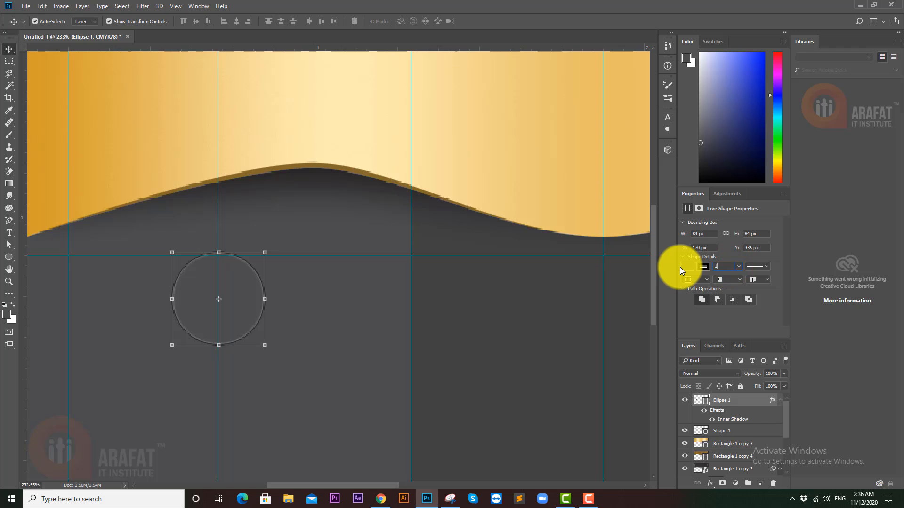
left_click_drag(524, 371, 452, 370)
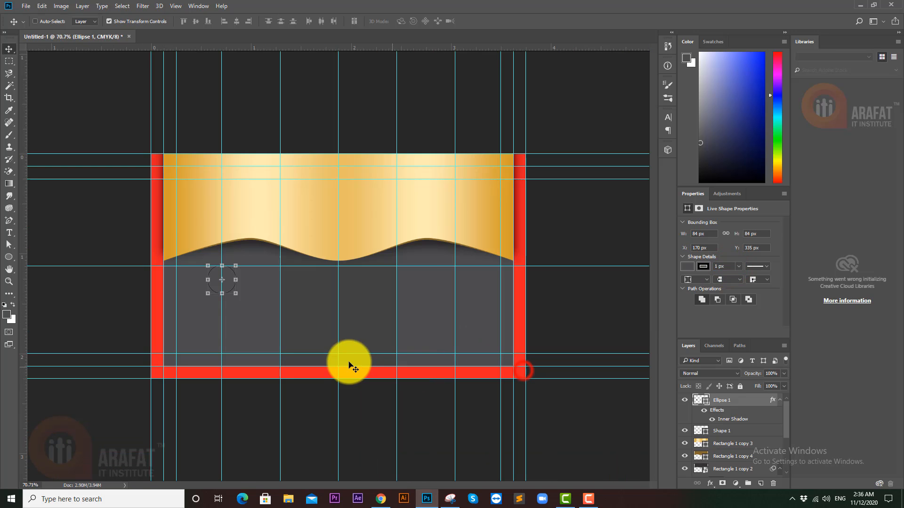
left_click(97, 287)
left_click_drag(220, 269, 277, 273)
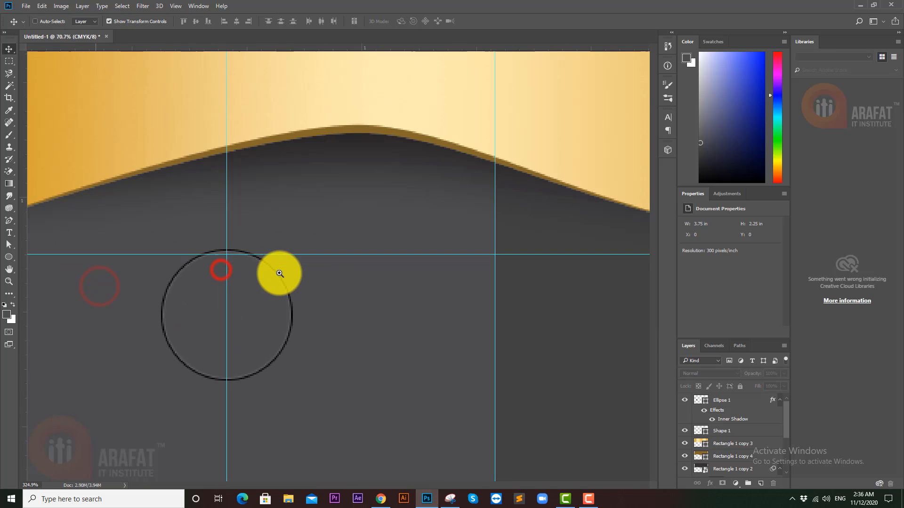
left_click(254, 292)
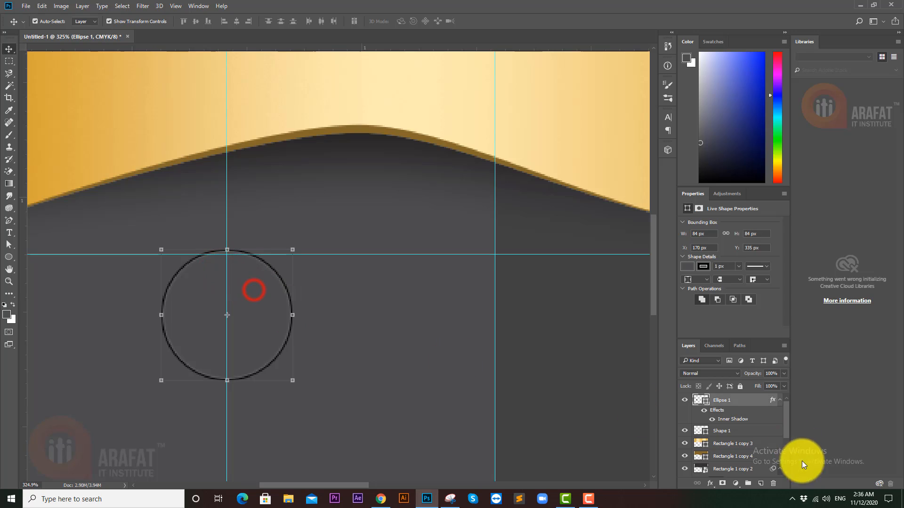
- Set the circle's inner shadow size to 5 px
double_click(739, 423)
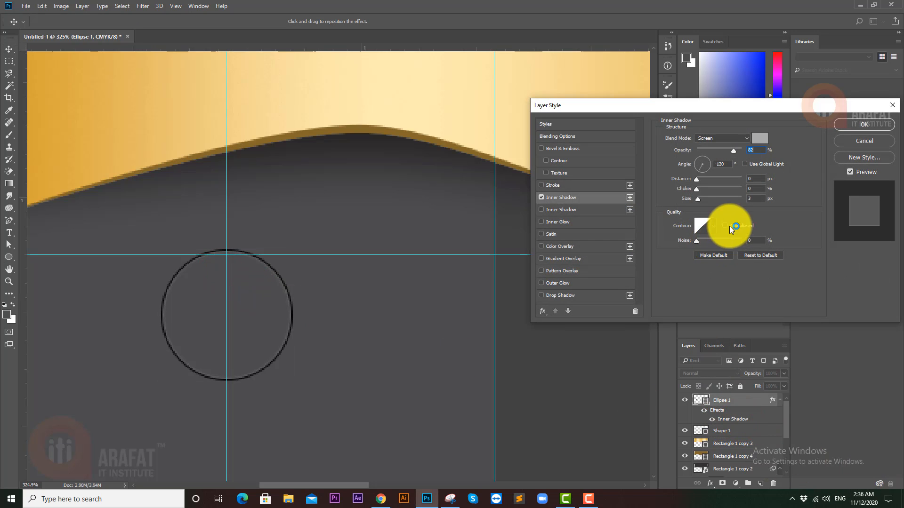
left_click(755, 198)
type("5")
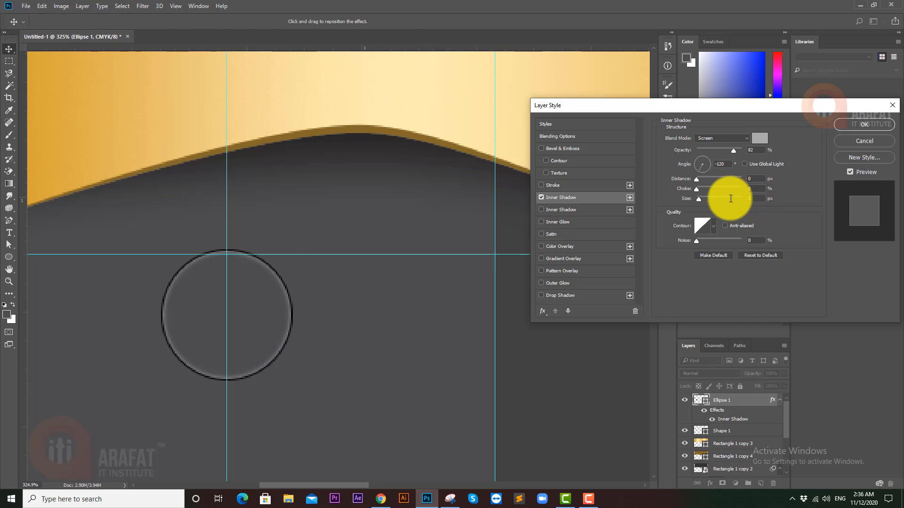
key("Return")
left_click_drag(441, 282, 393, 283)
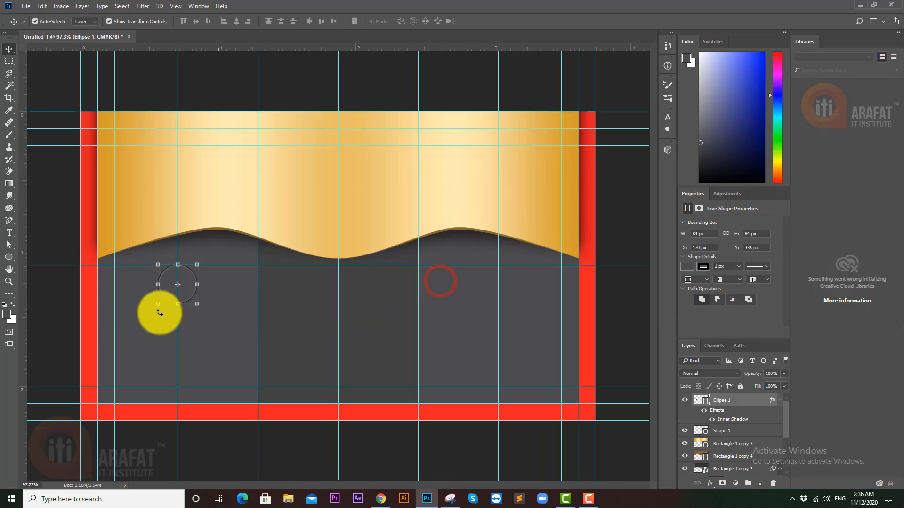
left_click(52, 298, "ctrl")
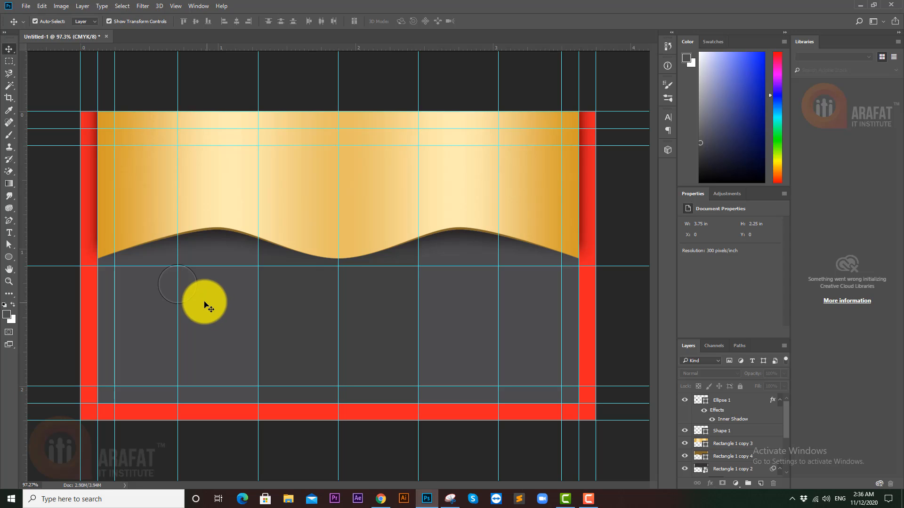
- Move the circle layer beneath the phone icon in the layer stack
left_click(780, 401)
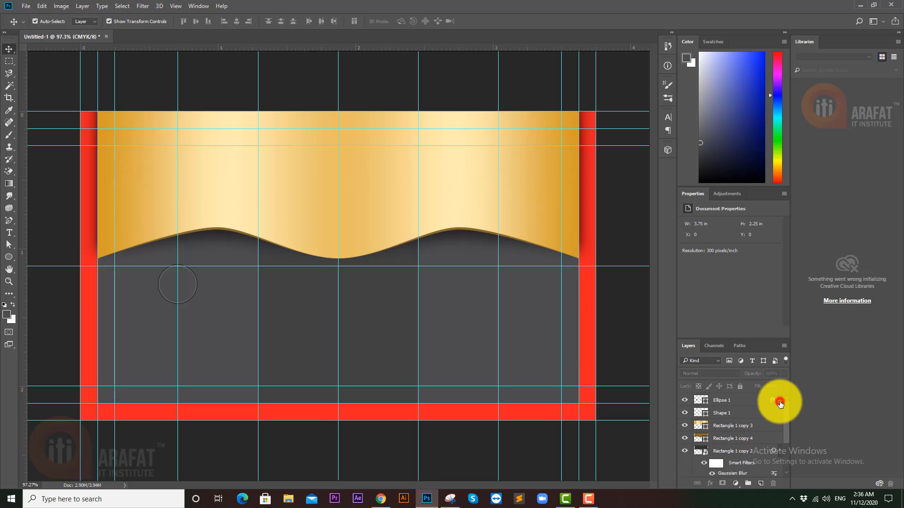
left_click_drag(735, 401, 734, 414)
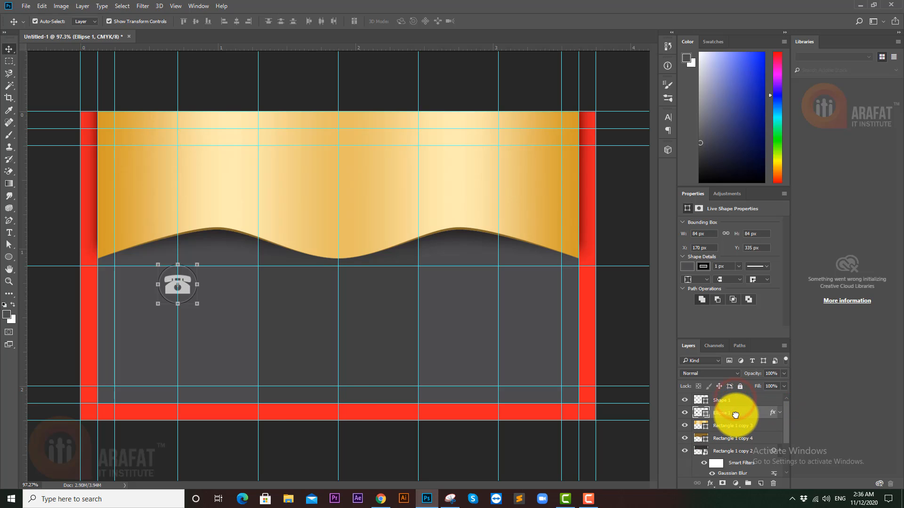
left_click(239, 438)
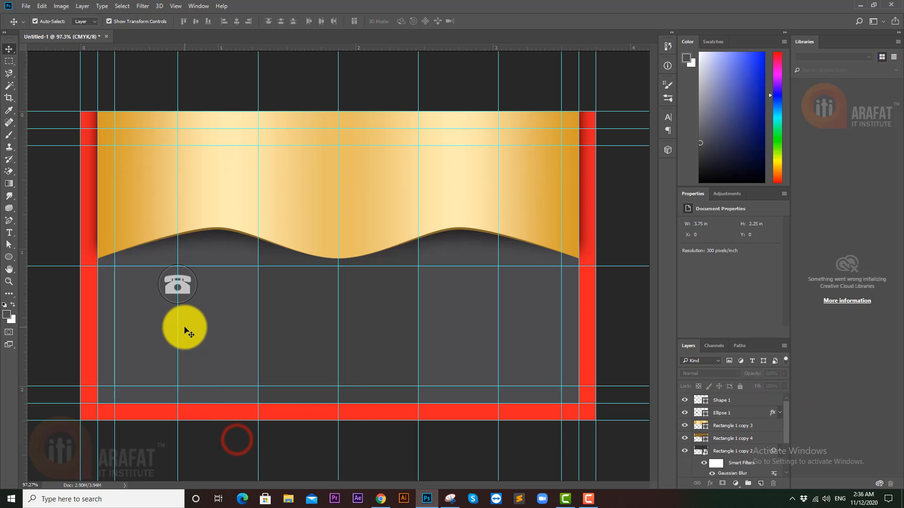
- Scale the phone icon down to about 80% of its size
scroll(168, 278, "up", 5)
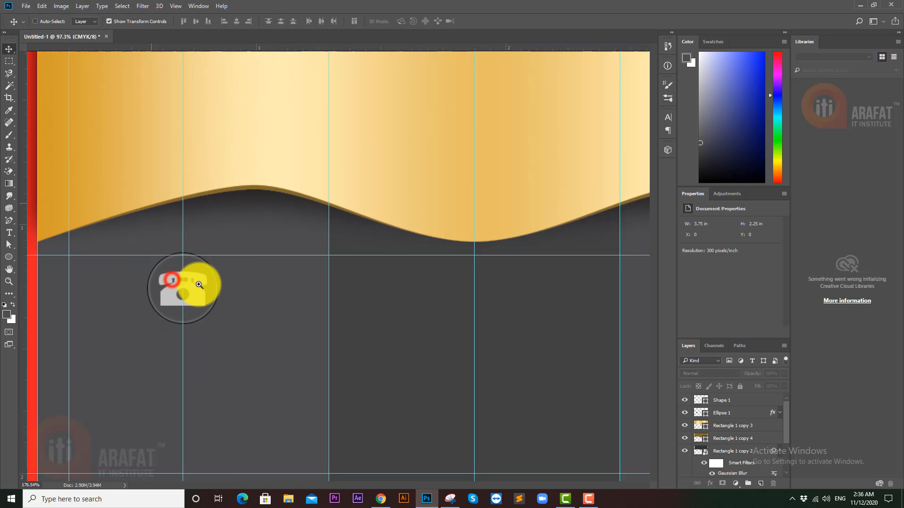
left_click(220, 304)
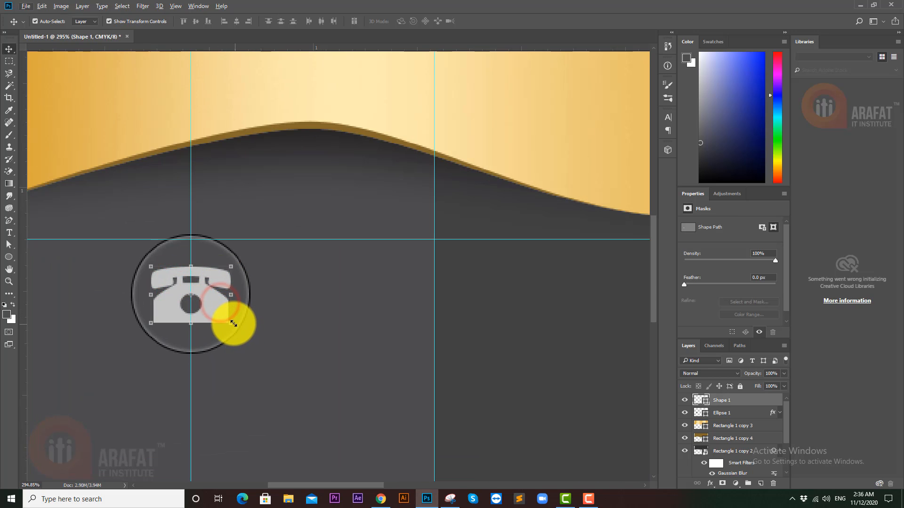
left_click_drag(233, 323, 222, 317)
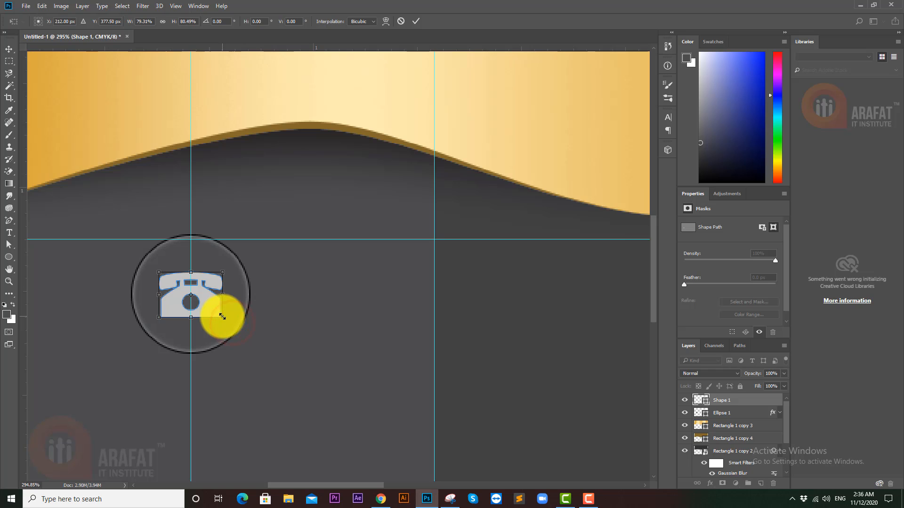
key("Return")
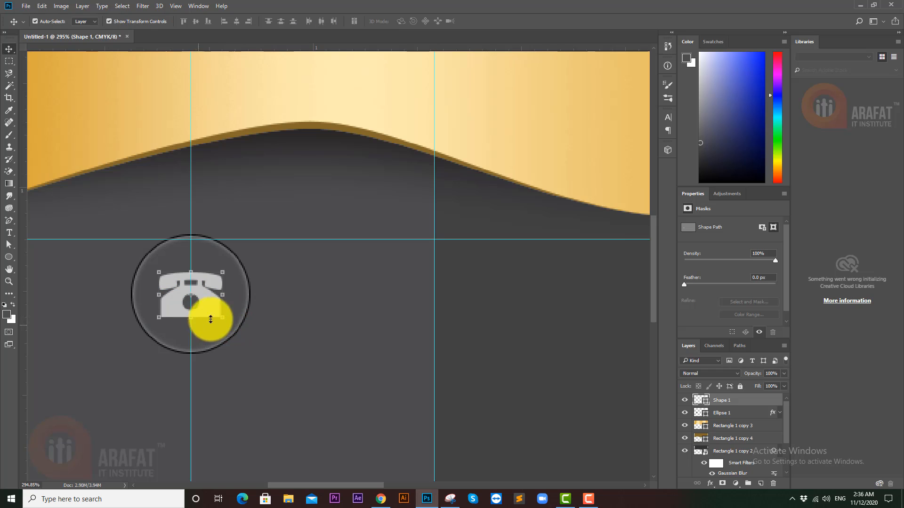
- Refill the phone icon with pure white
double_click(706, 401)
left_click_drag(508, 135, 412, 74)
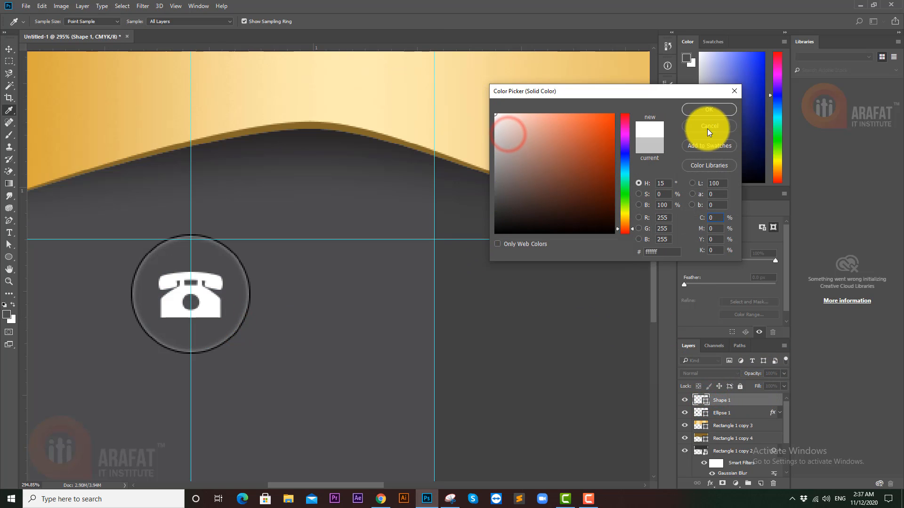
left_click(707, 109)
scroll(212, 302, "down", 5)
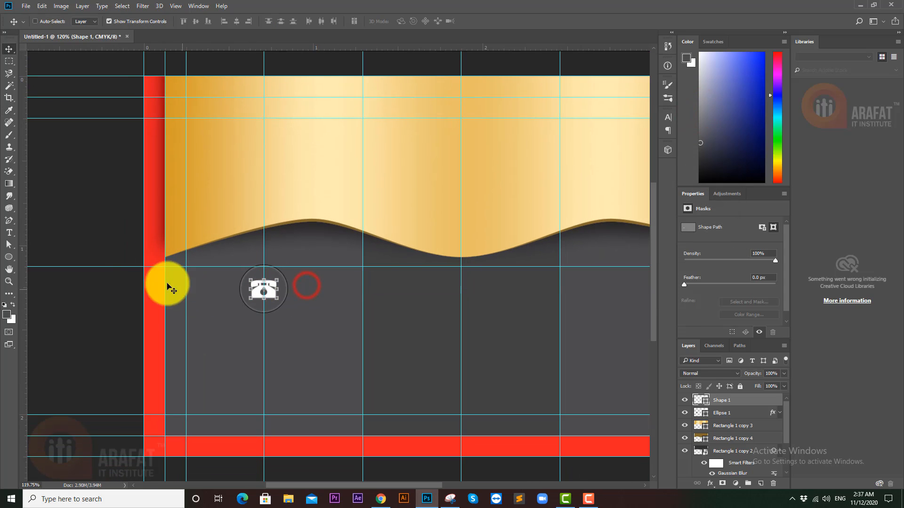
left_click(95, 302)
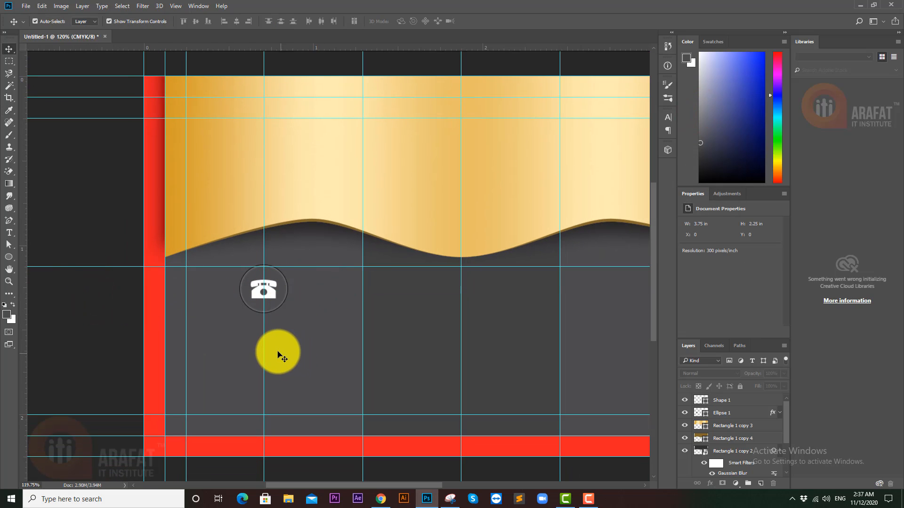
left_click(256, 292)
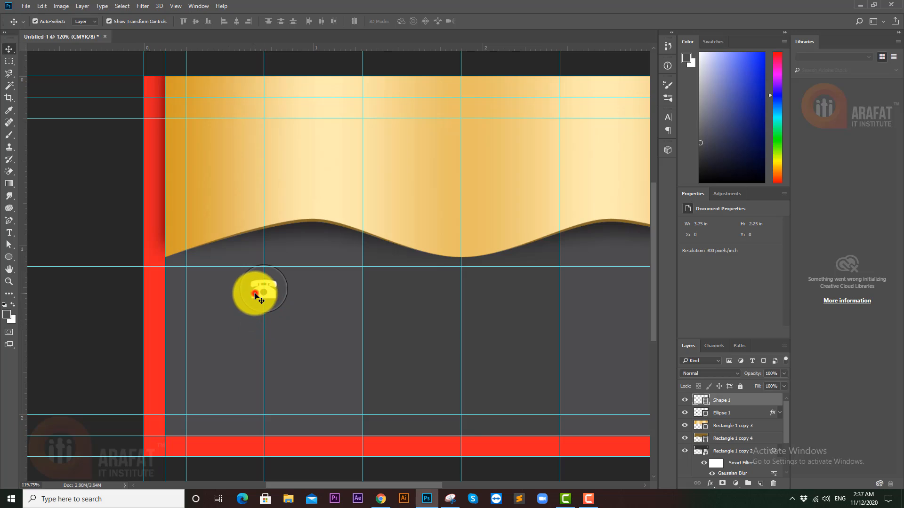
- Recolour the phone icon light grey at 25% black (K 25)
double_click(704, 401)
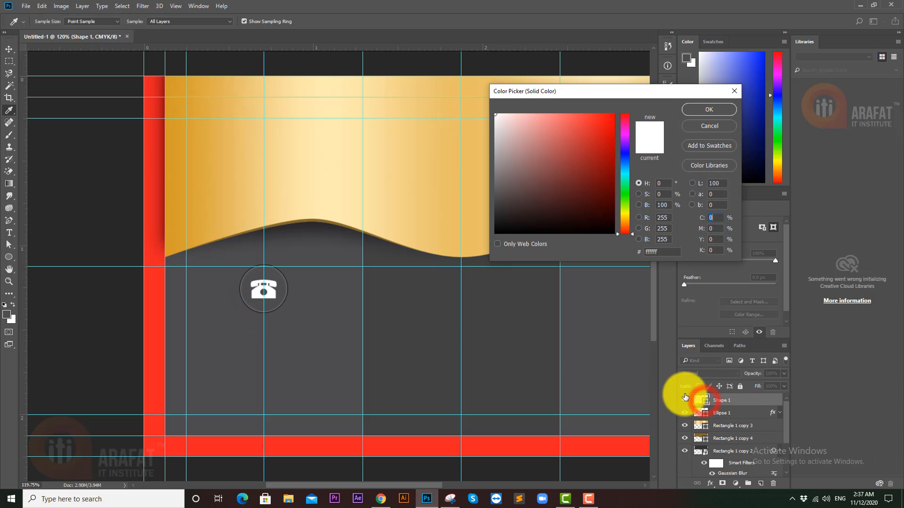
left_click(714, 251)
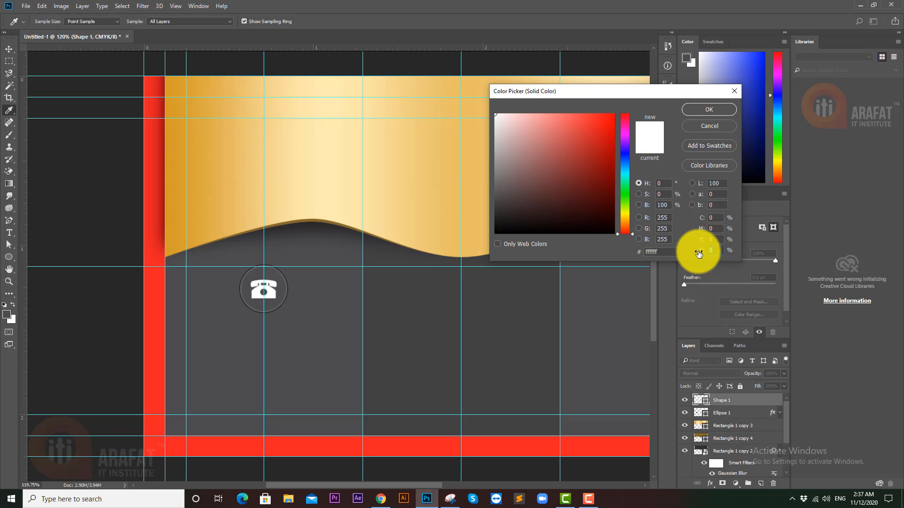
type("1")
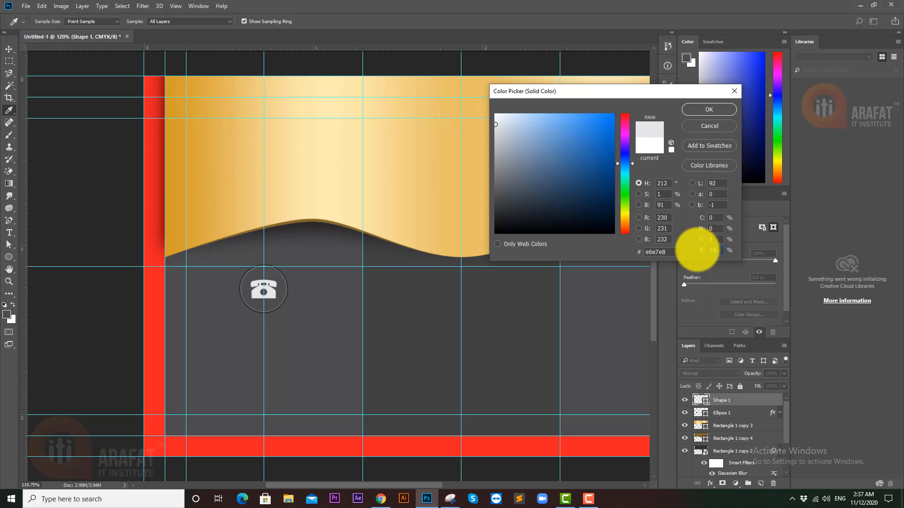
left_click(715, 251)
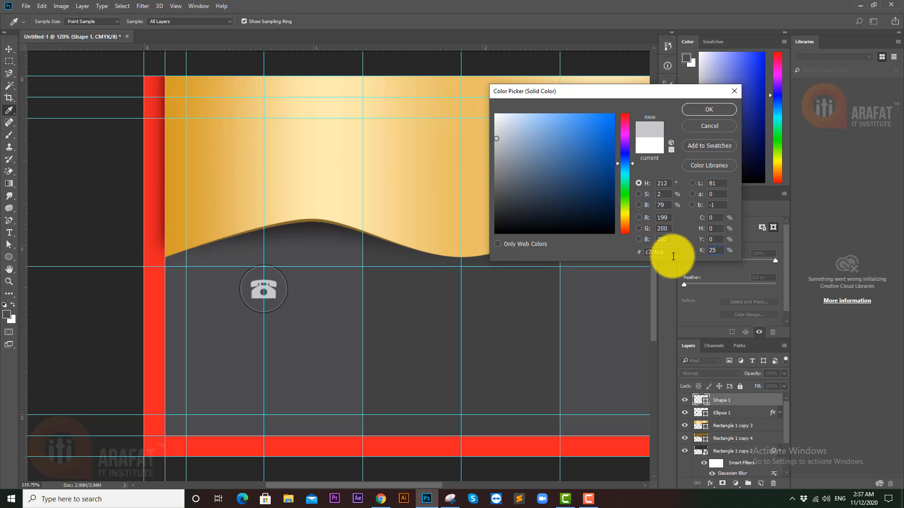
key("Return")
- Nudge the circle down to snap onto the guide at Y 338 px
left_click(94, 160)
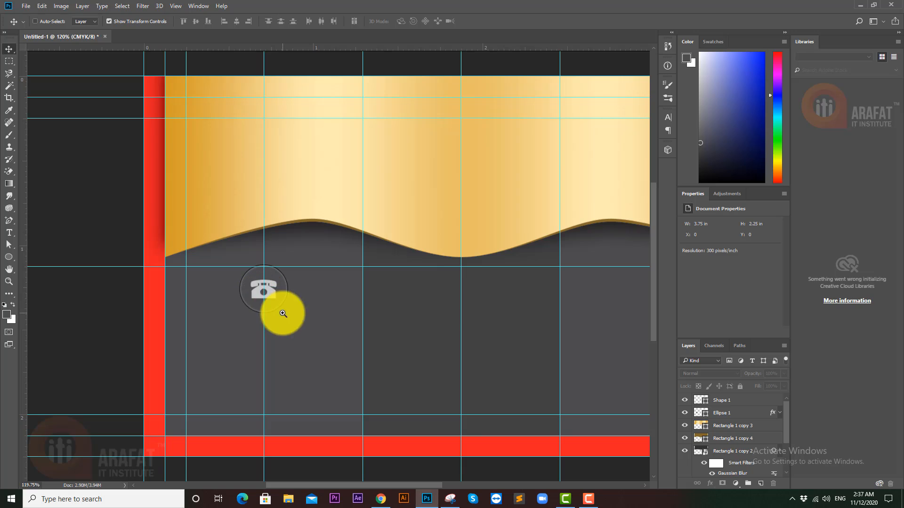
left_click_drag(264, 314, 302, 314)
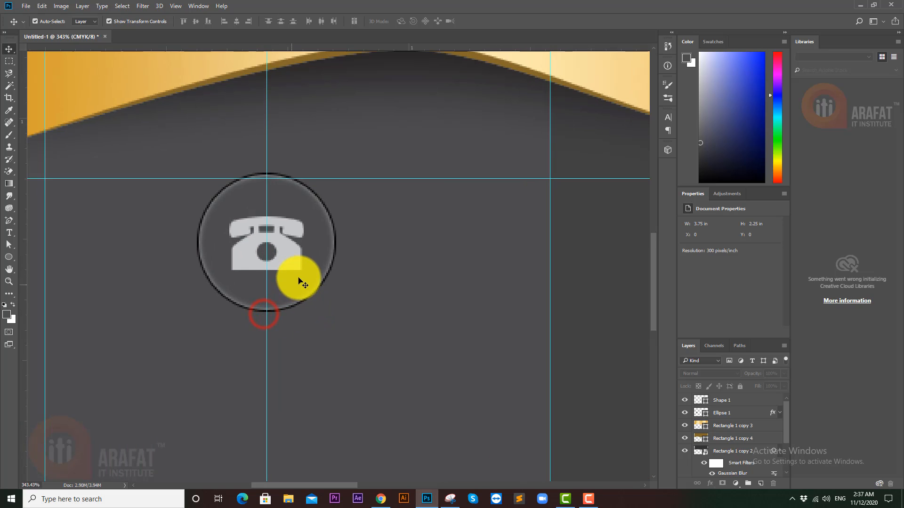
left_click(326, 251)
left_click_drag(349, 251, 322, 254)
left_click_drag(397, 246, 375, 246)
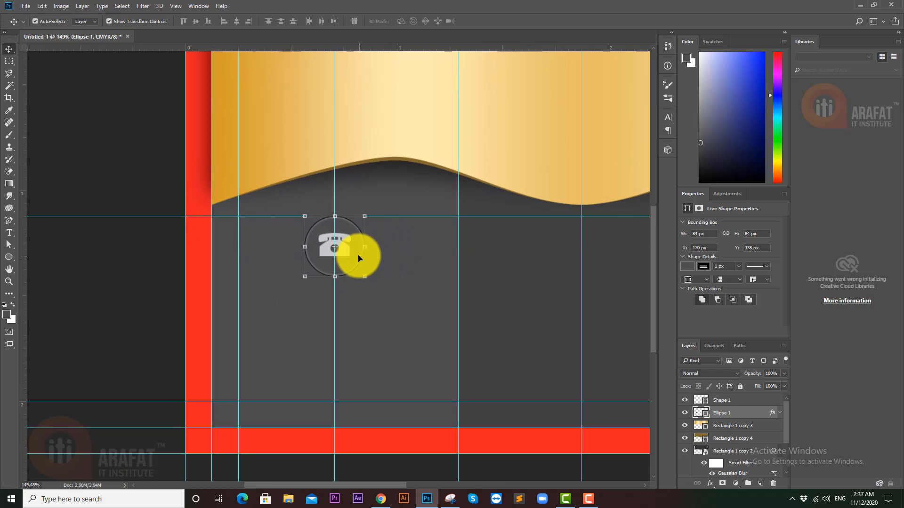
- Scale the phone icon and its circle together to 74.42%
left_click(345, 251, "shift")
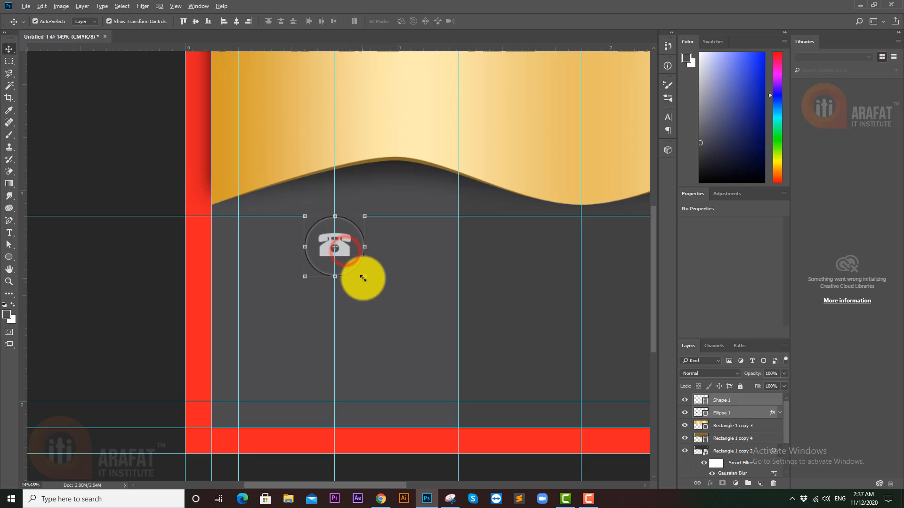
key("ctrl+t")
left_click_drag(364, 277, 296, 270)
key("Return")
left_click(103, 267)
- Duplicate the circle onto the right and centre guides
left_click_drag(205, 286, 611, 284)
left_click_drag(549, 277, 508, 277)
left_click_drag(403, 279, 455, 274)
left_click_drag(177, 278, 244, 279)
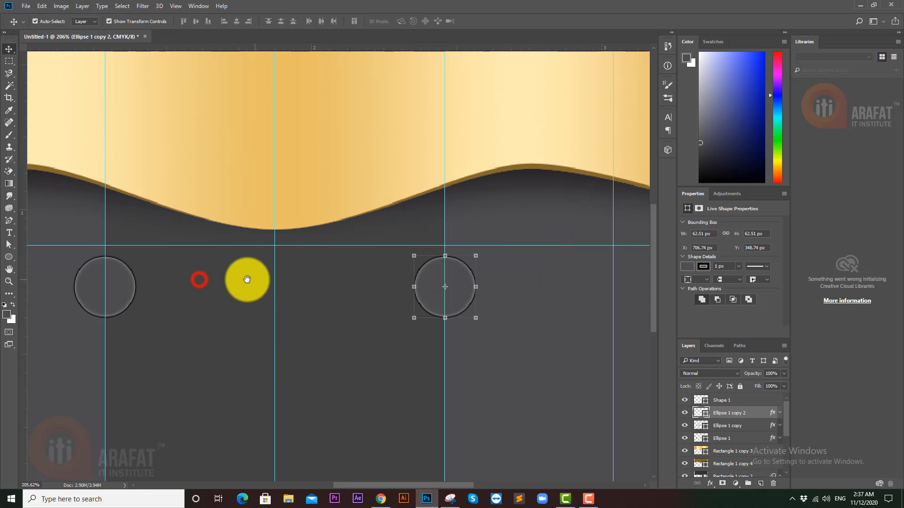
left_click_drag(117, 282, 319, 278)
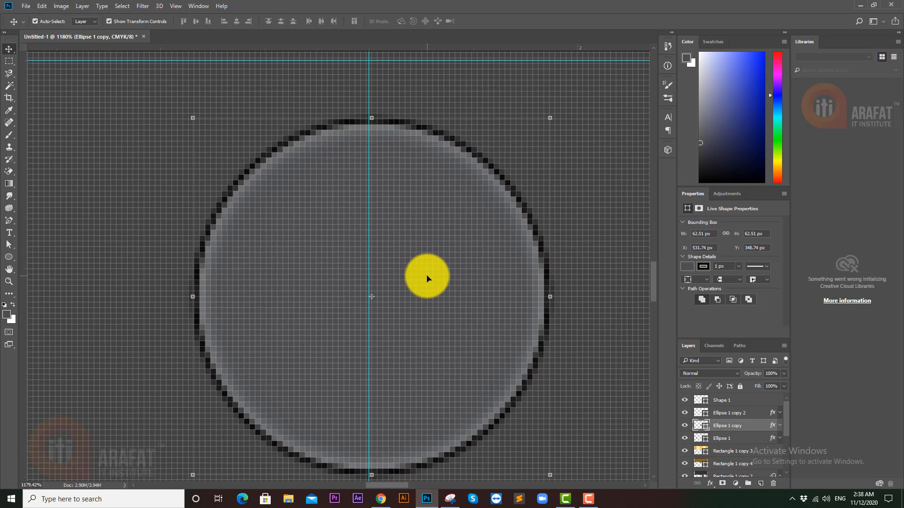
left_click_drag(427, 278, 412, 271)
- Shift the right-hand circle copy further right into its column
left_click_drag(474, 270, 78, 278)
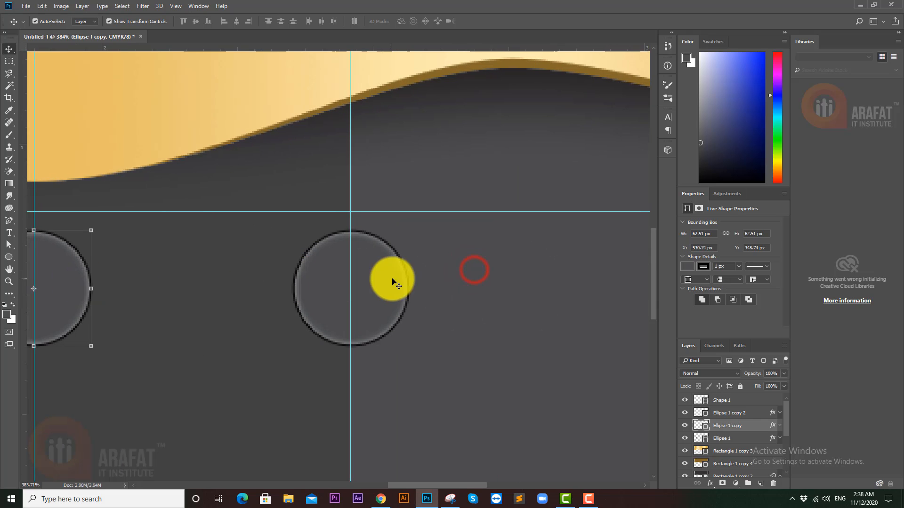
left_click_drag(384, 279, 332, 278)
left_click_drag(420, 273, 380, 281)
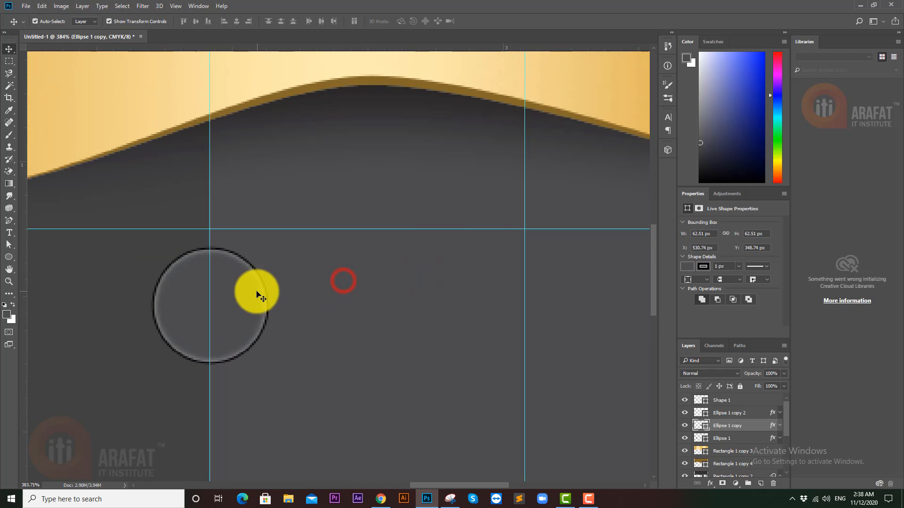
left_click_drag(248, 294, 170, 319)
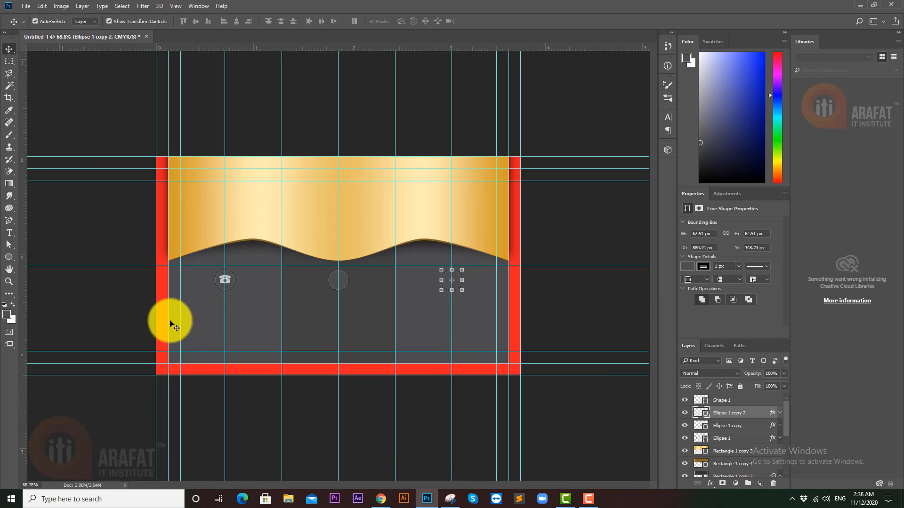
left_click(103, 297)
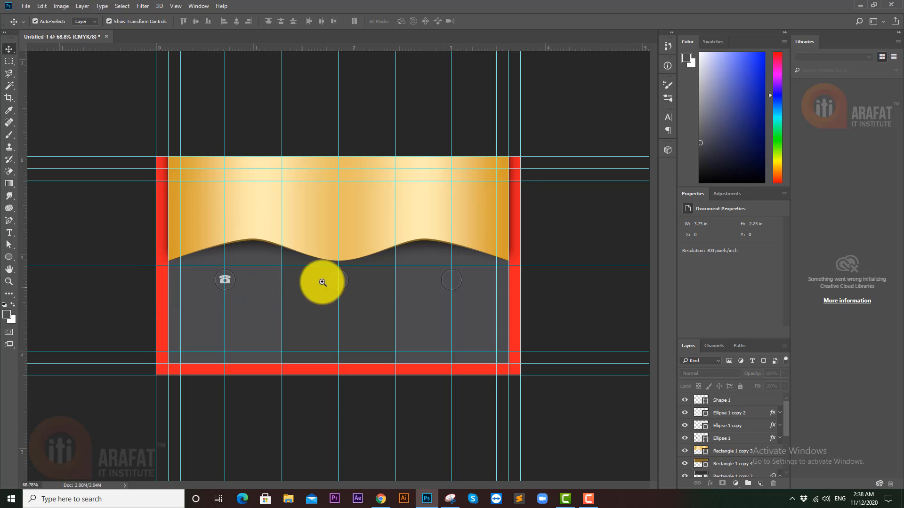
left_click_drag(361, 278, 431, 283)
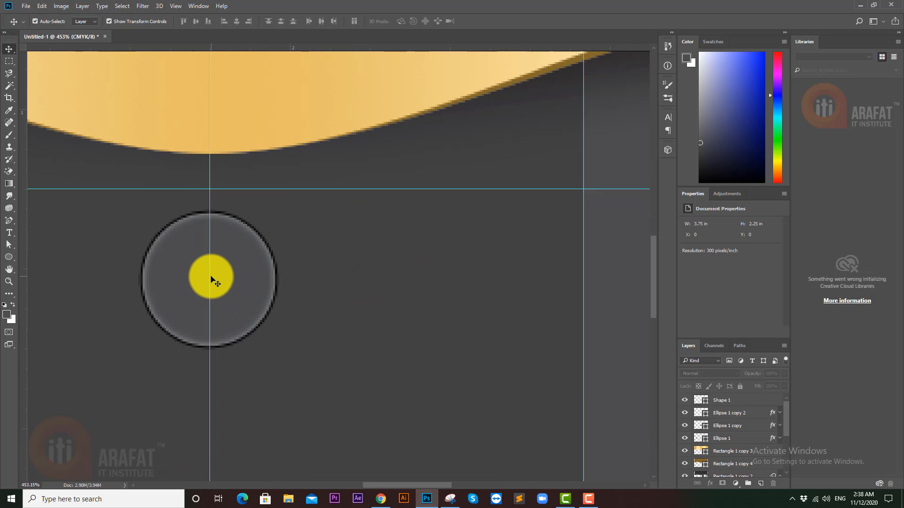
- Choose the Custom Shape Tool with the globe preset shape
left_click(8, 258)
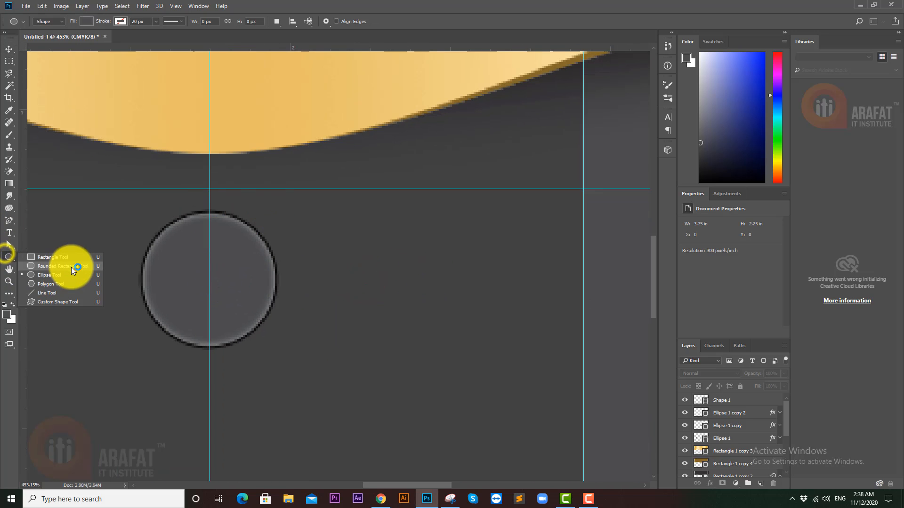
left_click(44, 303)
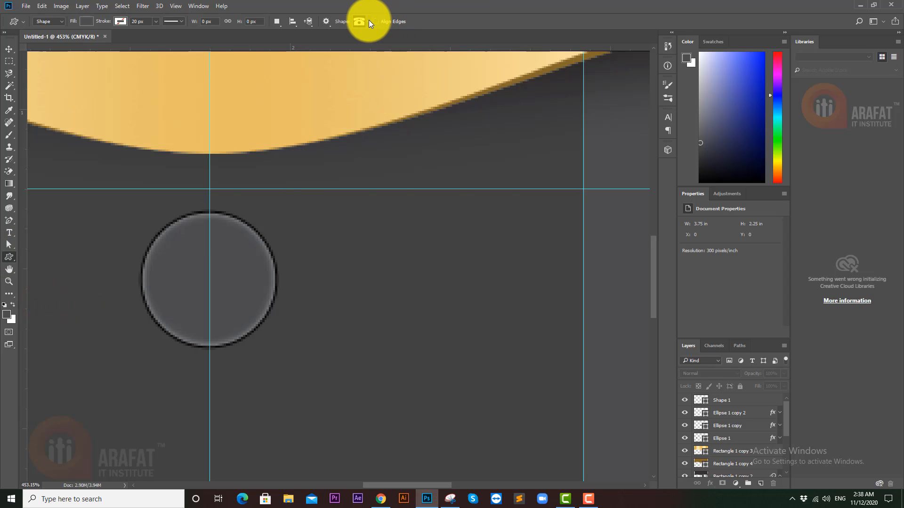
left_click(369, 21)
scroll(445, 204, "down", 2)
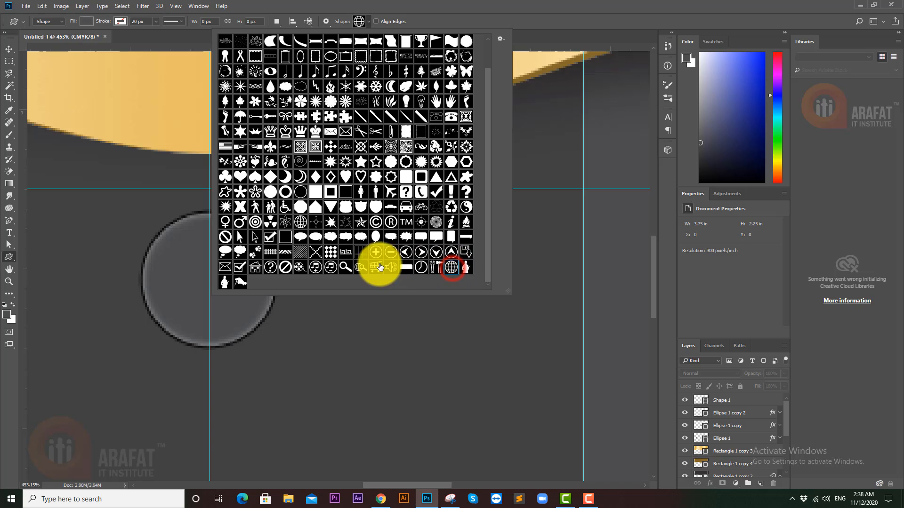
left_click(496, 16)
left_click_drag(409, 229, 383, 216)
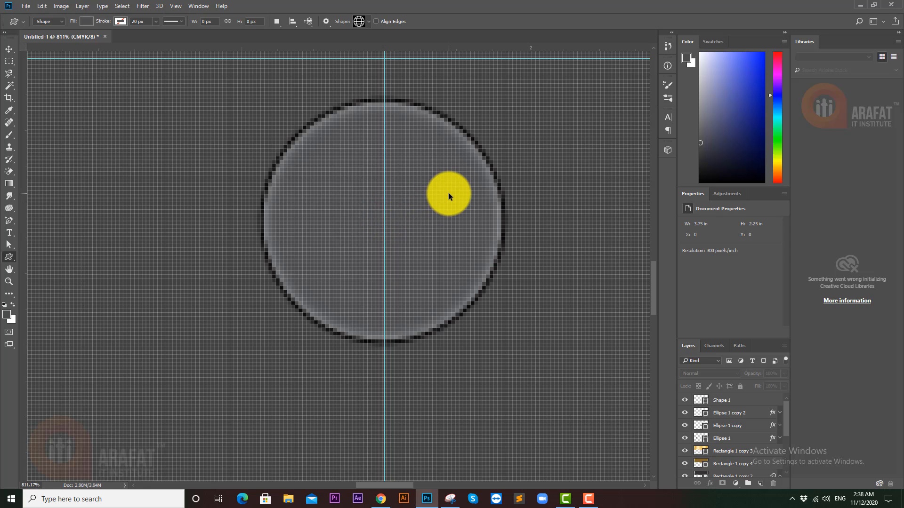
- Select the Ellipse 1 copy layer and draw the globe inside the middle circle
left_click(735, 398)
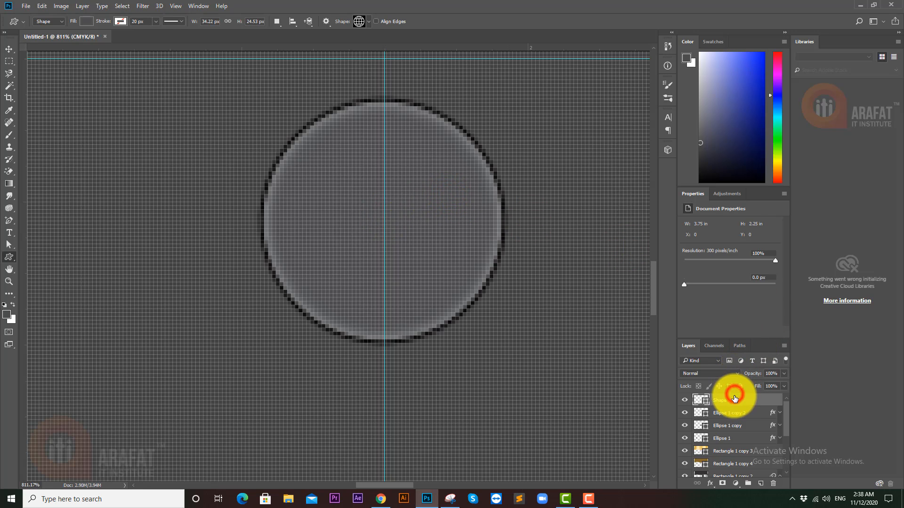
left_click(739, 414)
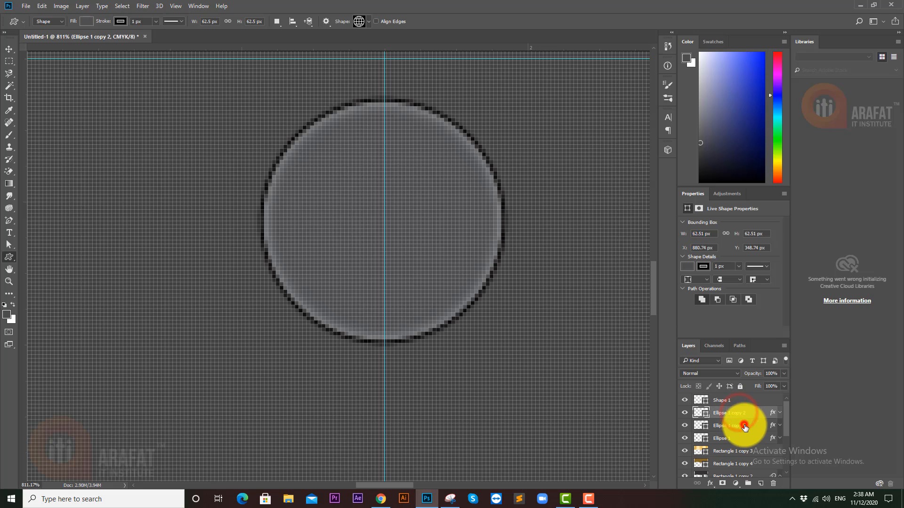
left_click(744, 426)
left_click(741, 438)
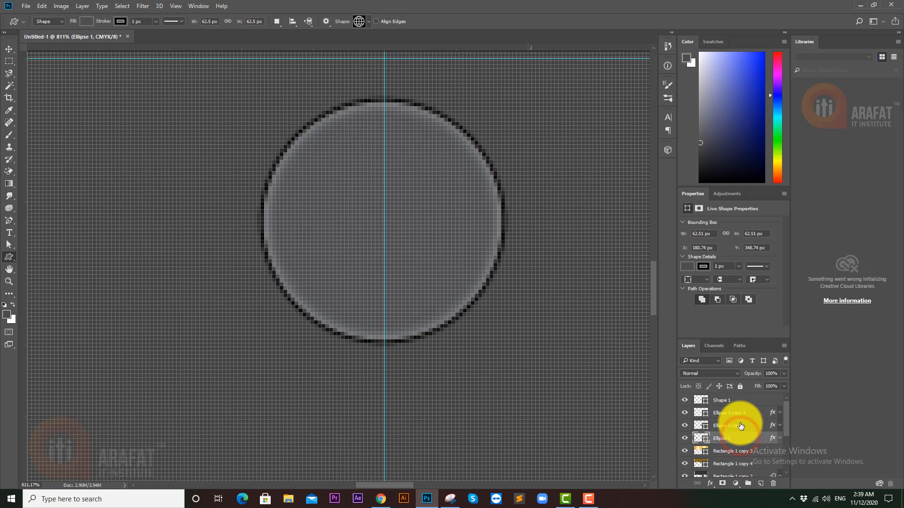
left_click(740, 424)
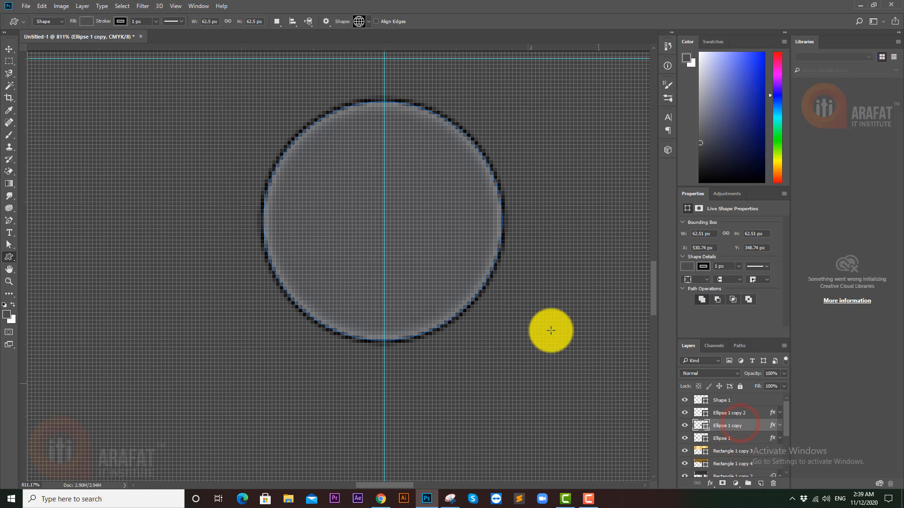
left_click(9, 49)
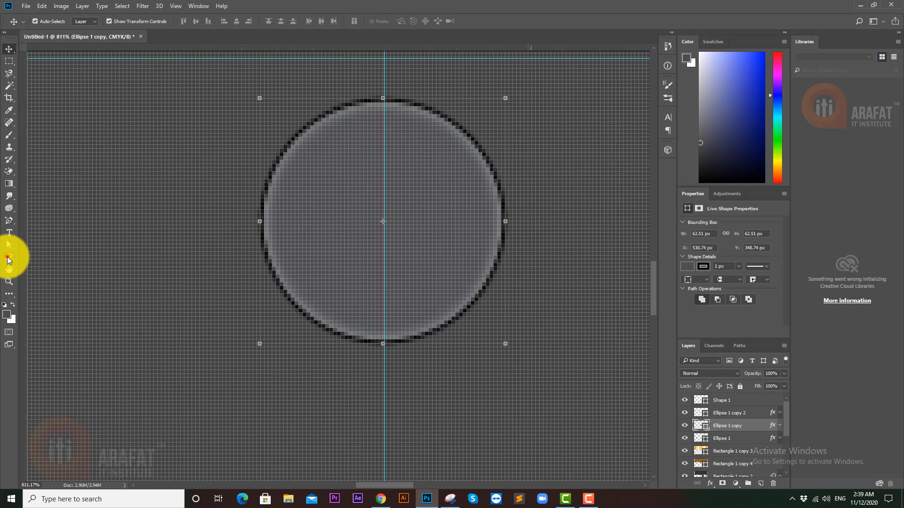
left_click(8, 258)
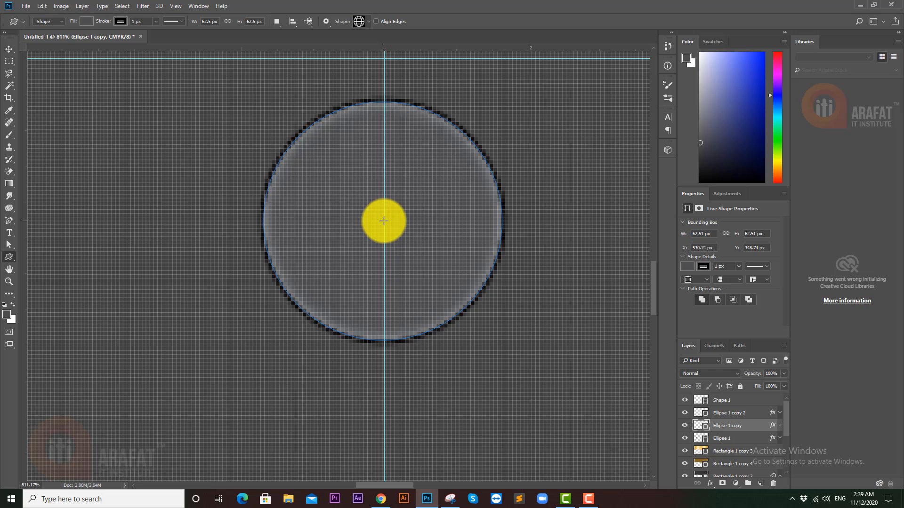
left_click_drag(392, 225, 497, 308)
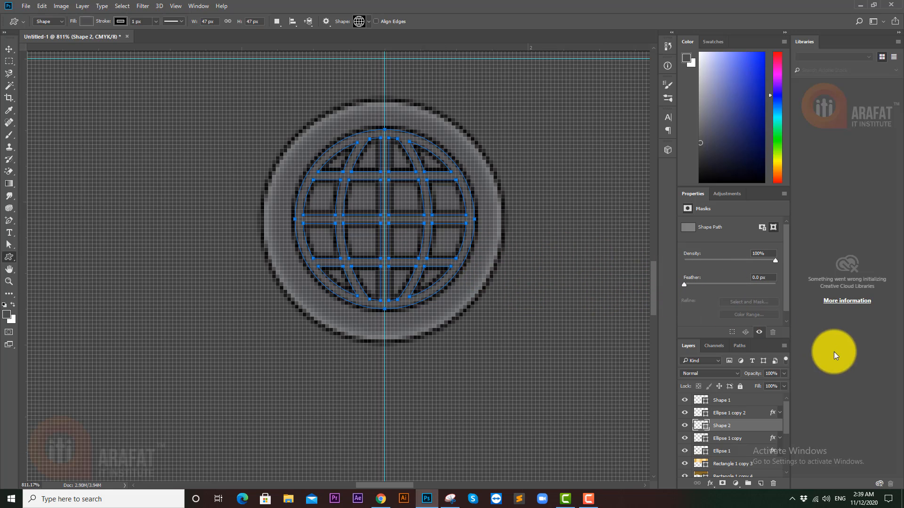
scroll(516, 272, "down", 5)
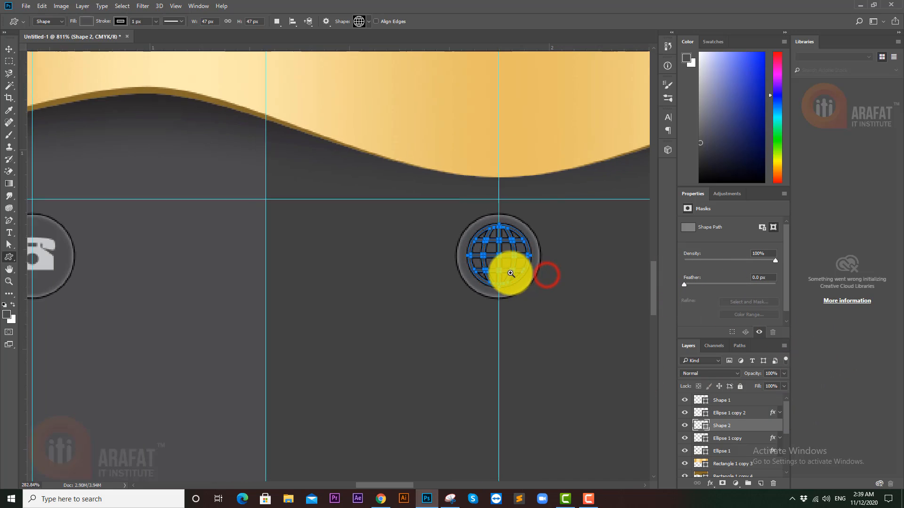
- Fill the globe with the phone icon's light grey, sampled with the eyedropper
mouse_move(510, 273)
left_mouse_down()
mouse_move(501, 268)
mouse_move(520, 271)
mouse_move(509, 272)
left_mouse_up()
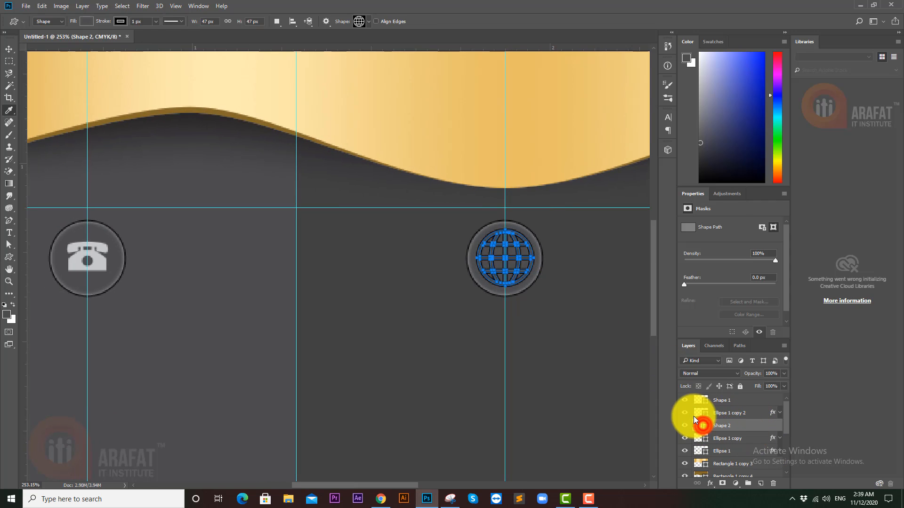
double_click(701, 426)
left_click(100, 260)
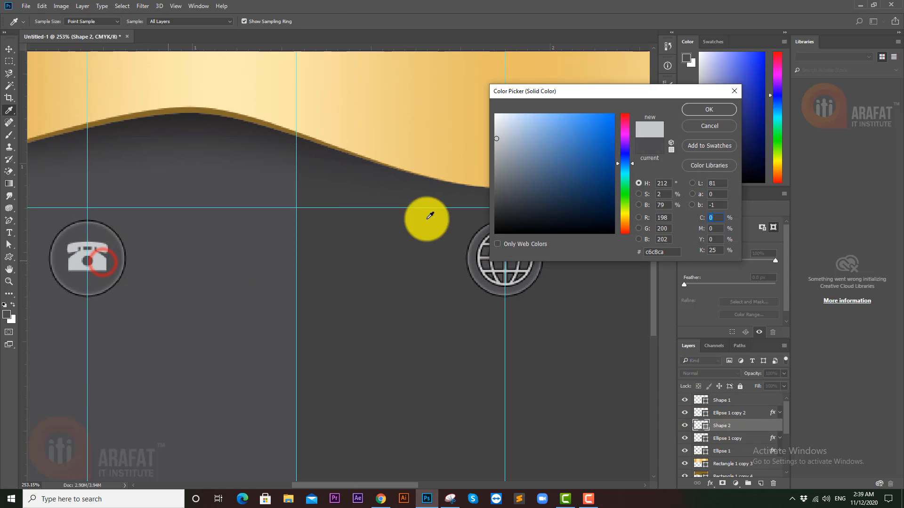
left_click(702, 111)
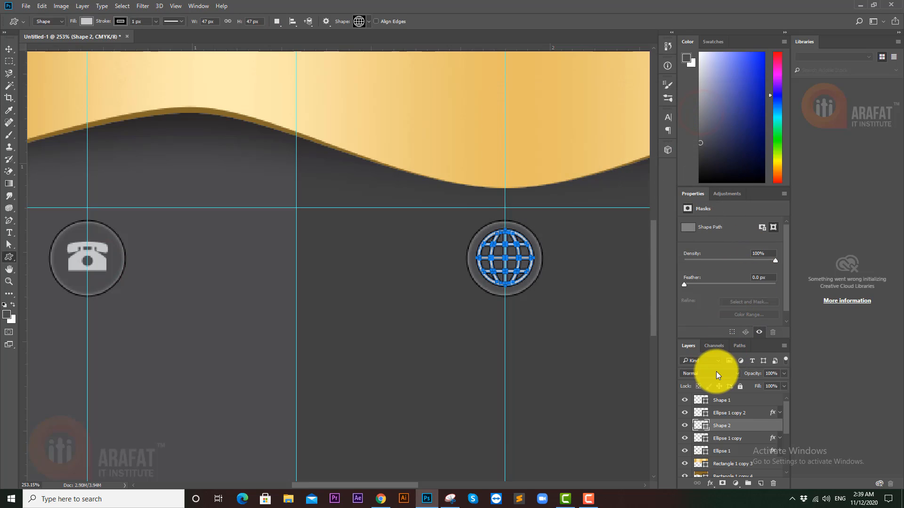
- Set the globe's stroke to No Color to remove its outline
mouse_move(534, 248)
left_mouse_down()
mouse_move(606, 248)
mouse_move(533, 246)
left_mouse_up()
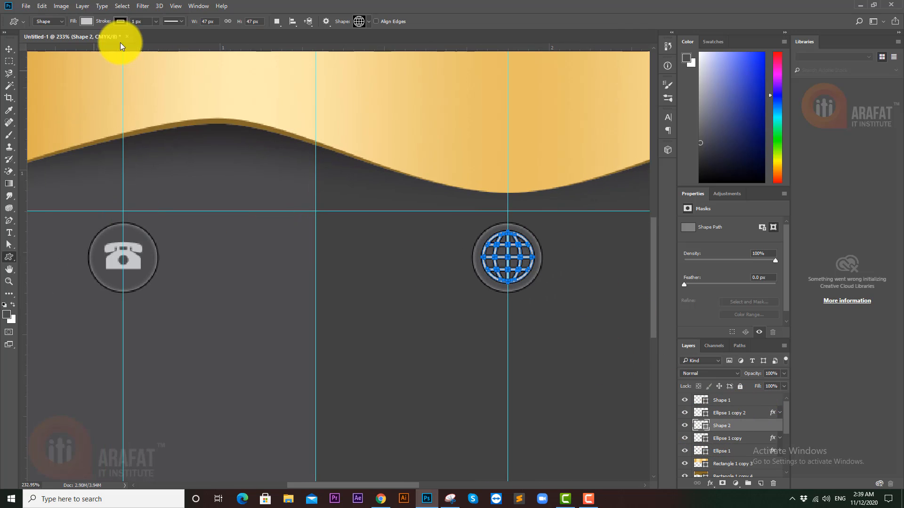
left_click(120, 22)
left_click(81, 40)
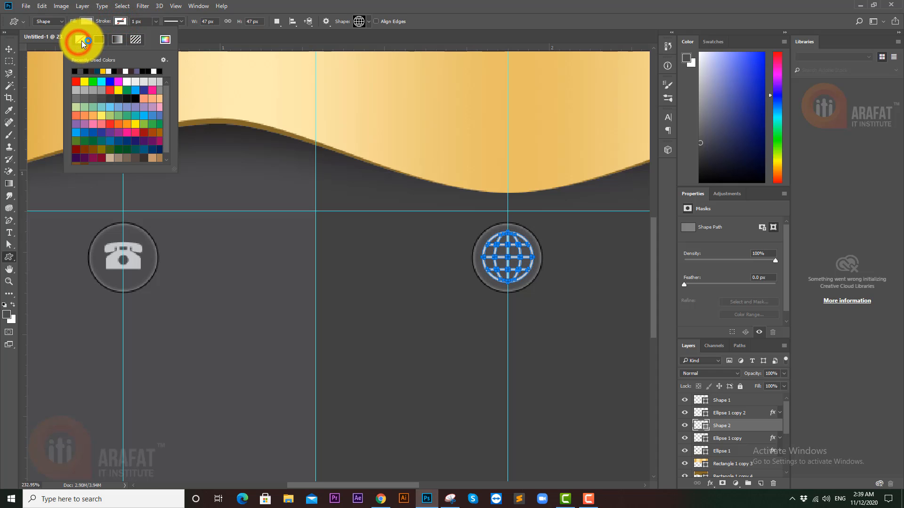
left_click(310, 4)
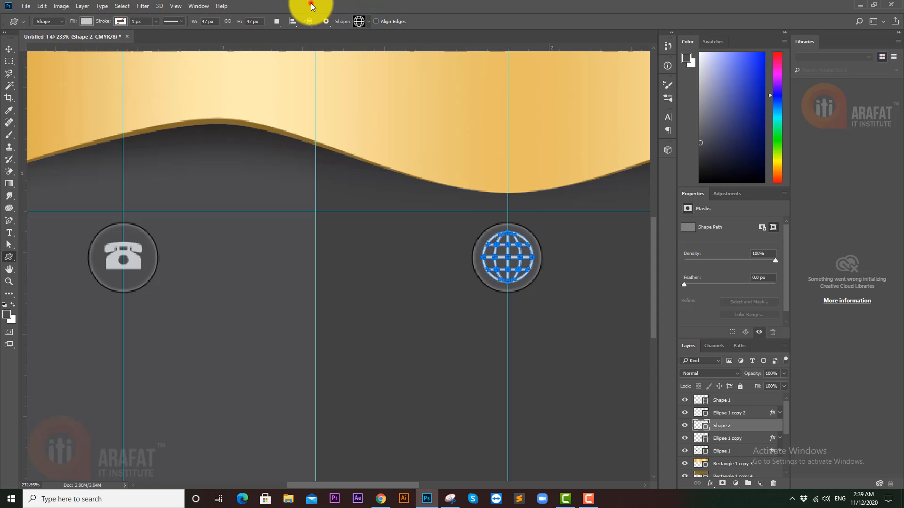
left_click(8, 49)
key("ctrl+space")
left_click_drag(485, 273, 463, 270)
left_click(450, 292, "ctrl")
key("ctrl+space")
left_click_drag(506, 293, 472, 294)
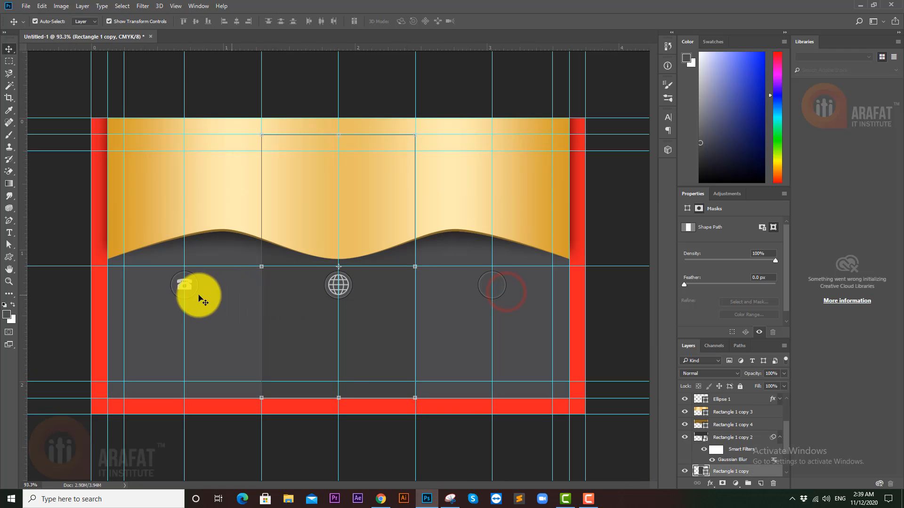
- Fill the globe's circle with the card's dark background grey #414142
left_click(75, 296)
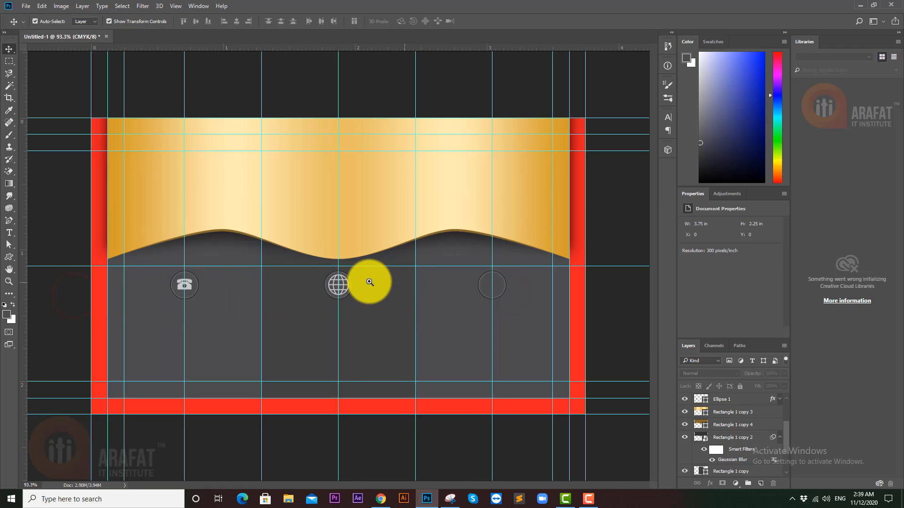
left_click_drag(347, 283, 408, 284)
left_click(409, 273)
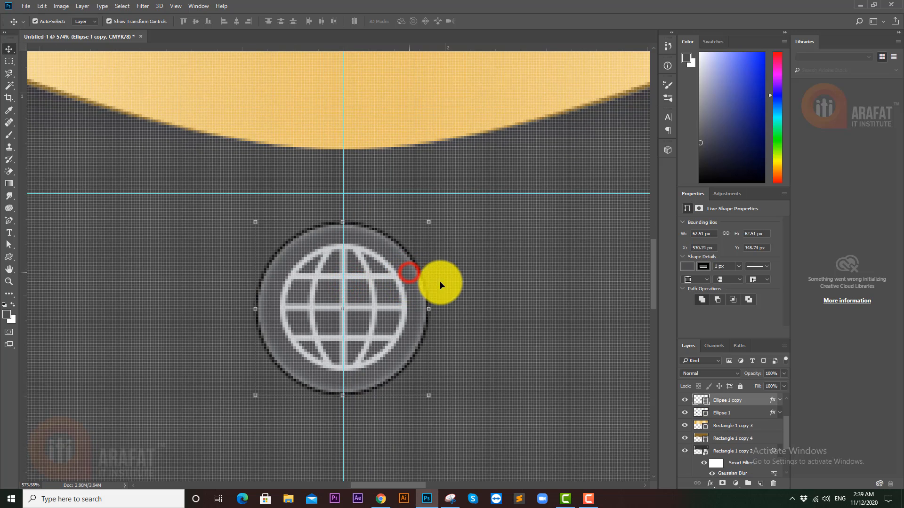
double_click(701, 401)
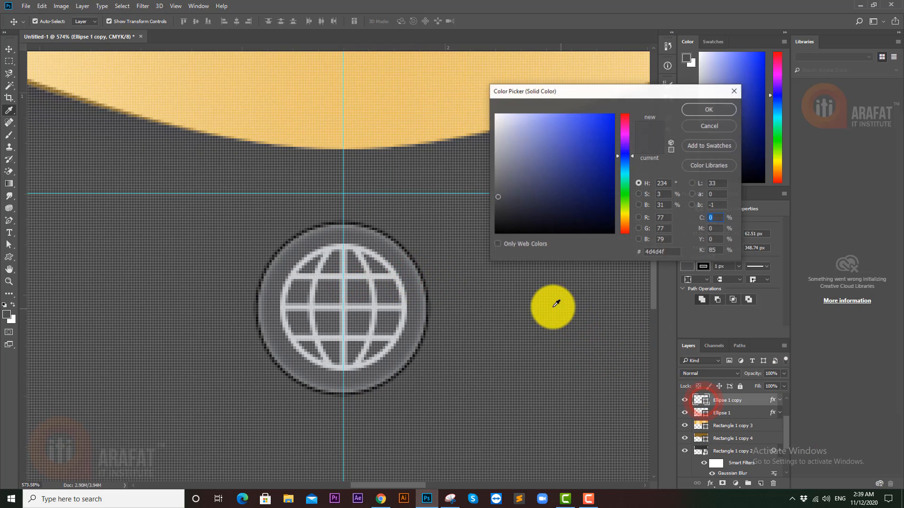
left_click(544, 306)
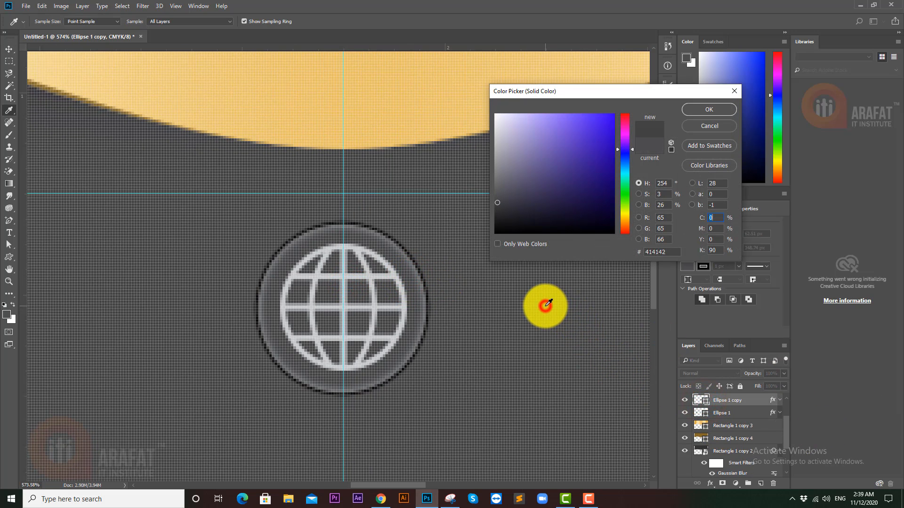
left_click(708, 110)
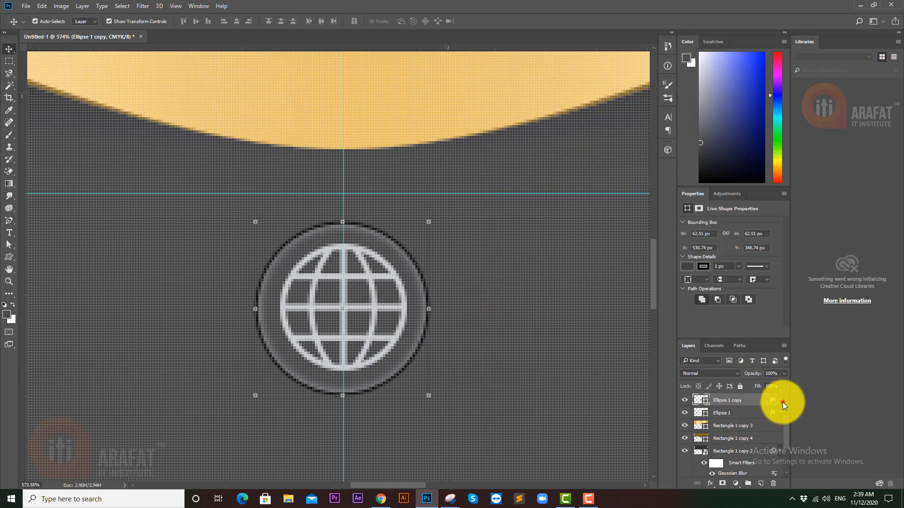
- Raise the globe circle's inner shadow opacity to 46%
scroll(783, 402, "up", 2)
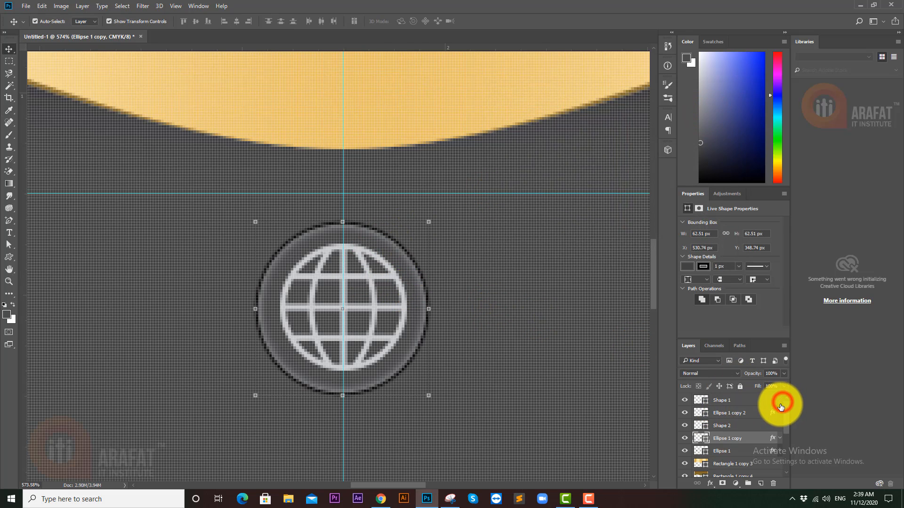
left_click(735, 417)
left_click(417, 278)
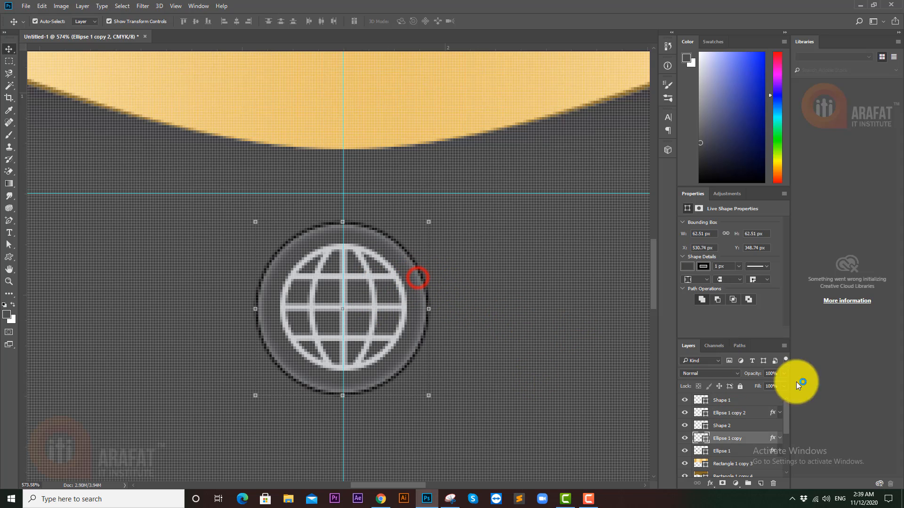
left_click(778, 440)
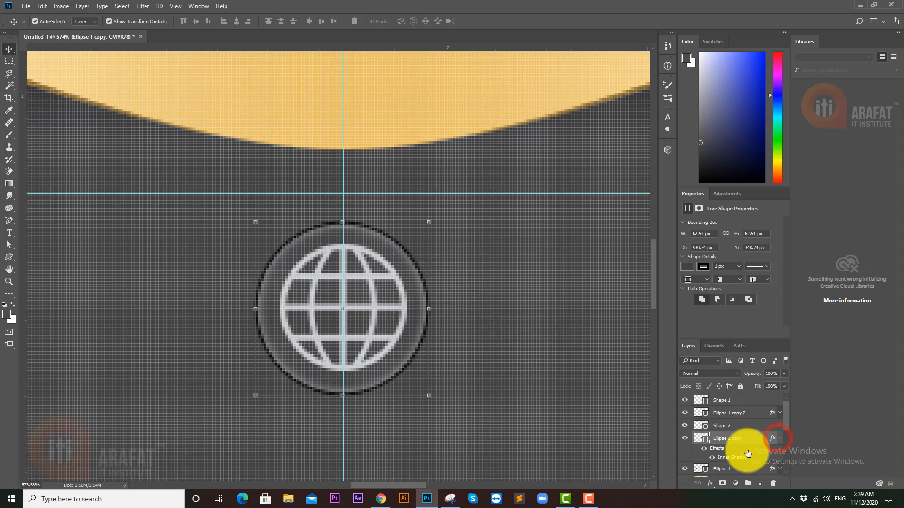
left_click(731, 457)
key("space")
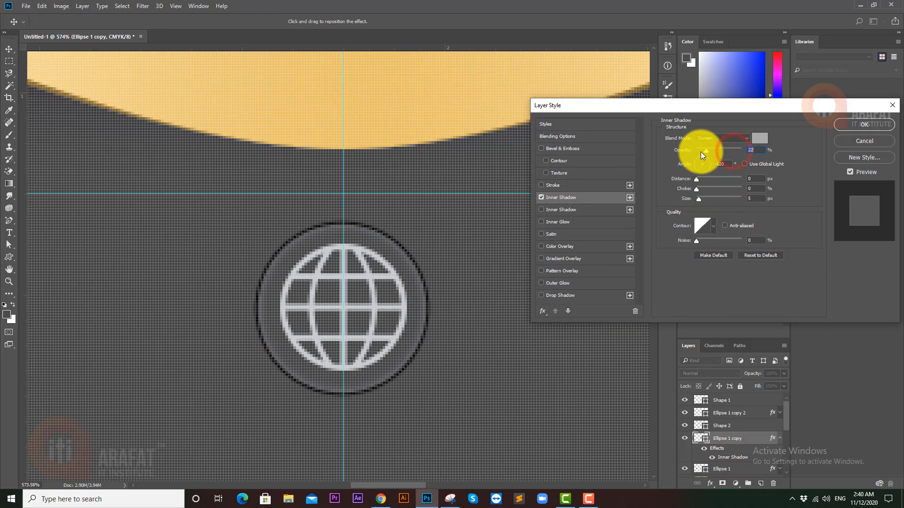
left_click_drag(701, 151, 711, 151)
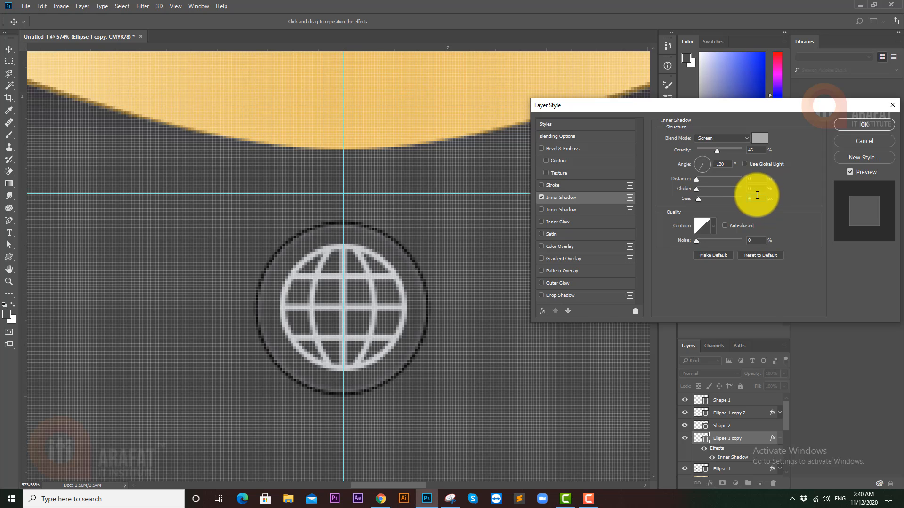
left_click(877, 125)
left_click_drag(520, 256, 464, 267)
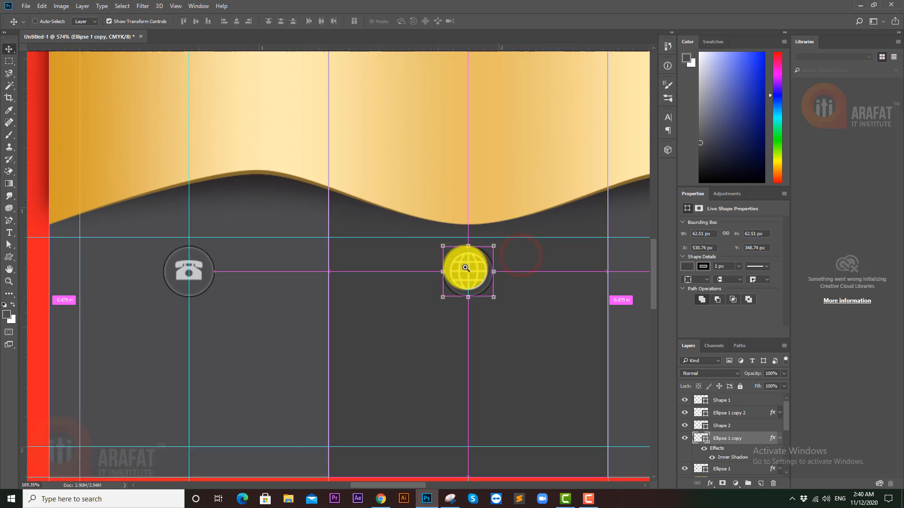
- Commit the globe icon's resize to about 97.9%, then zoom in on the empty right-hand circle
left_click(261, 329, "ctrl")
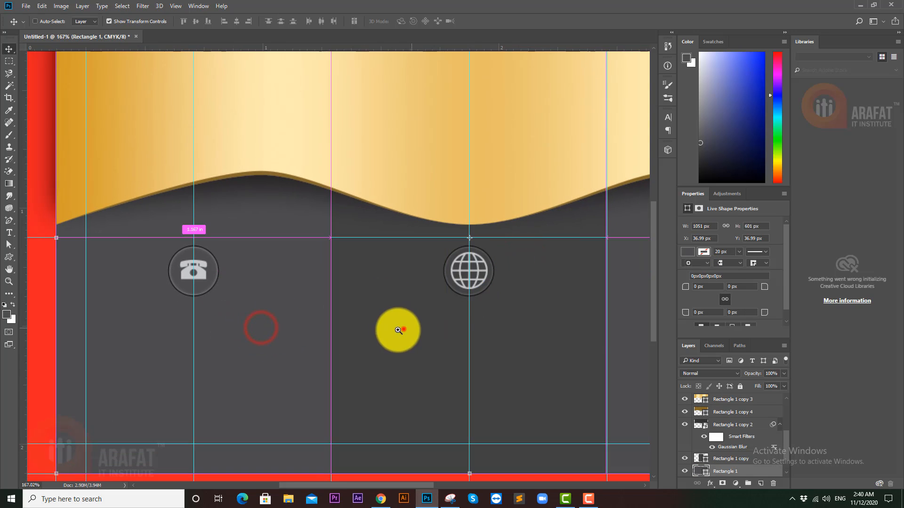
left_click_drag(401, 329, 390, 331)
left_click(218, 469)
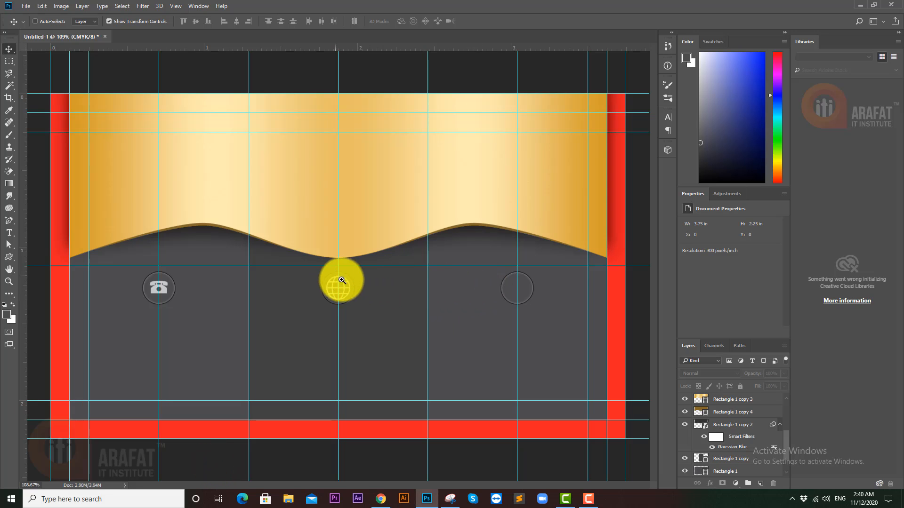
left_click_drag(341, 280, 369, 277)
left_click(365, 277)
key("Return")
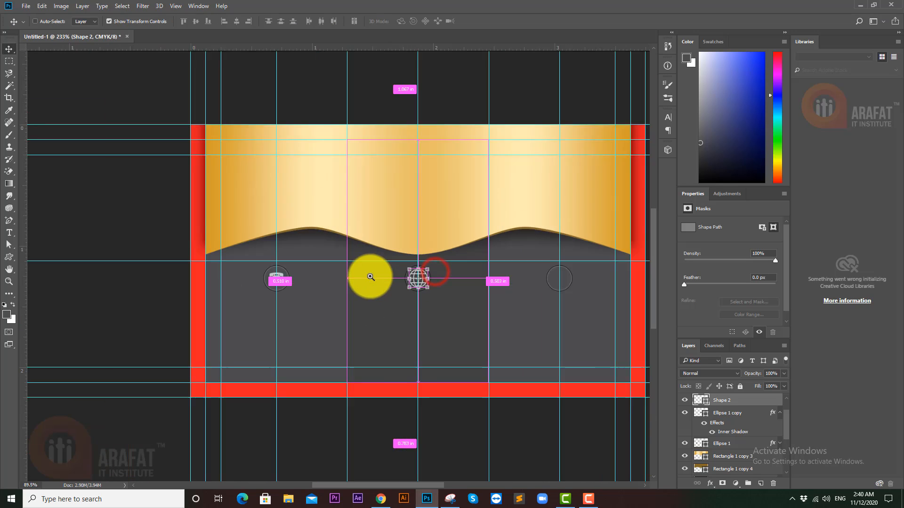
left_click_drag(494, 284, 528, 284)
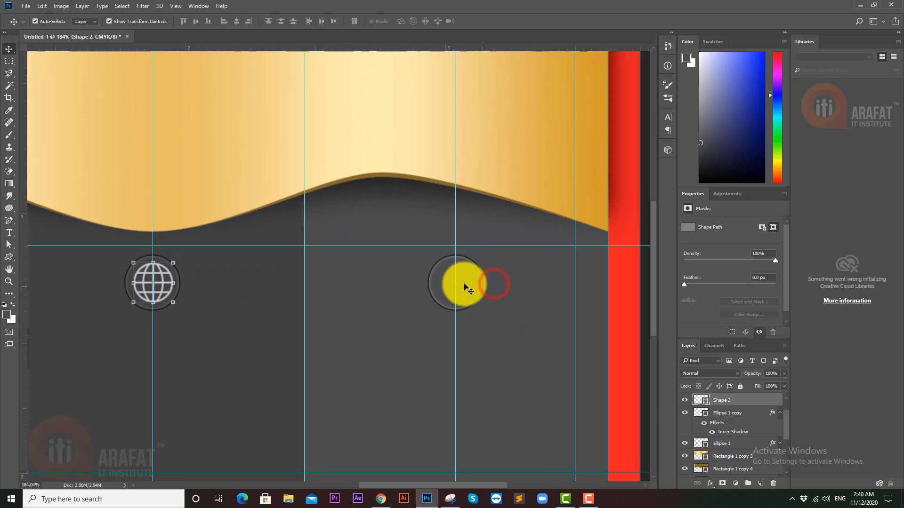
left_click_drag(456, 282, 485, 281)
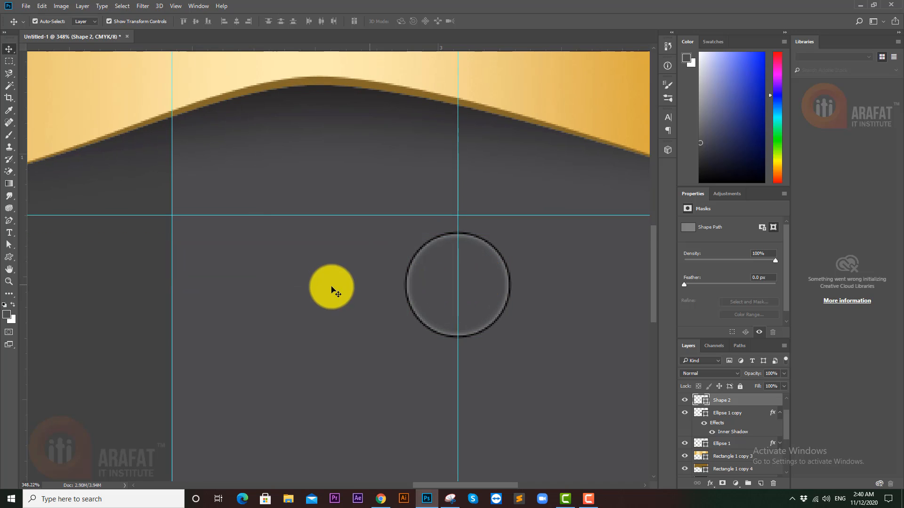
- Pick the Registration Target crosshair from the Custom Shape library
left_click(7, 257)
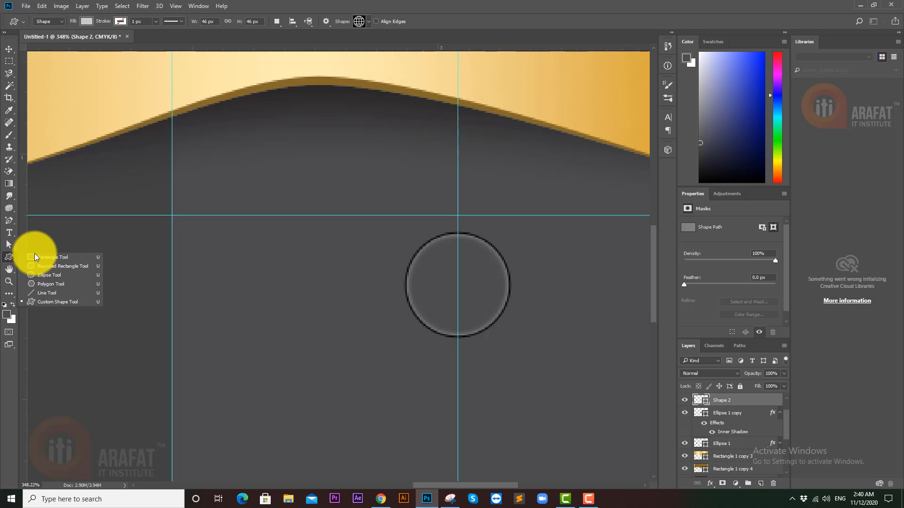
left_click(46, 301)
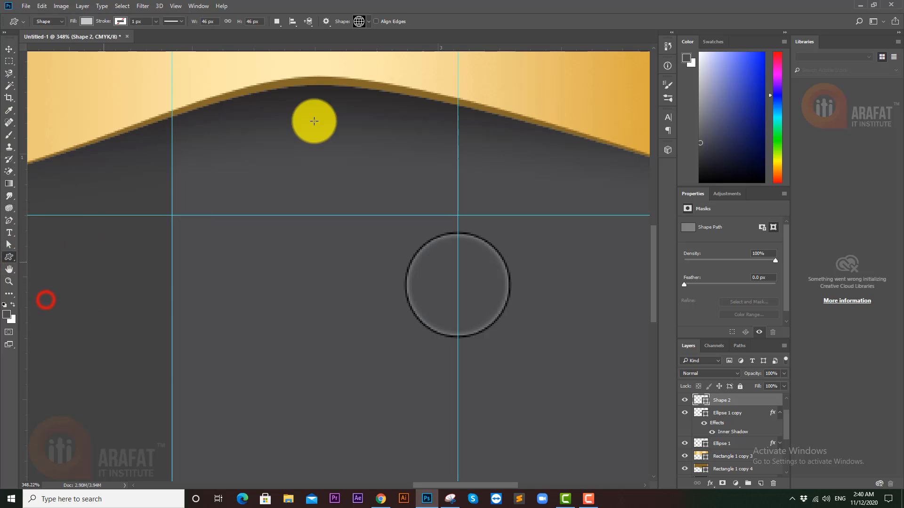
left_click(369, 22)
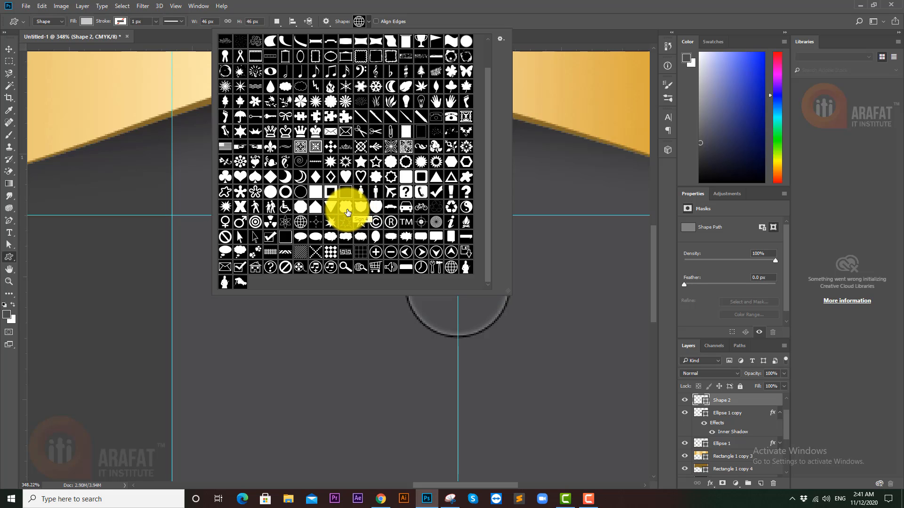
left_click(418, 222)
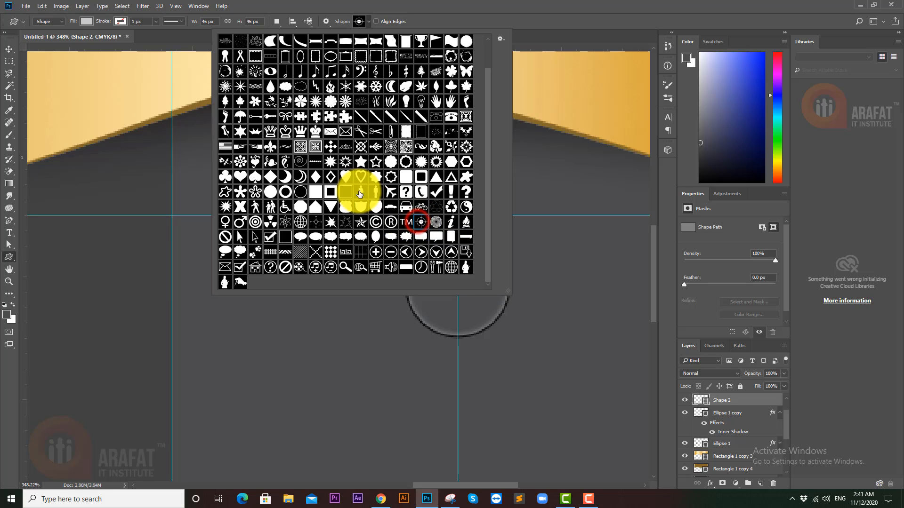
left_click(441, 18)
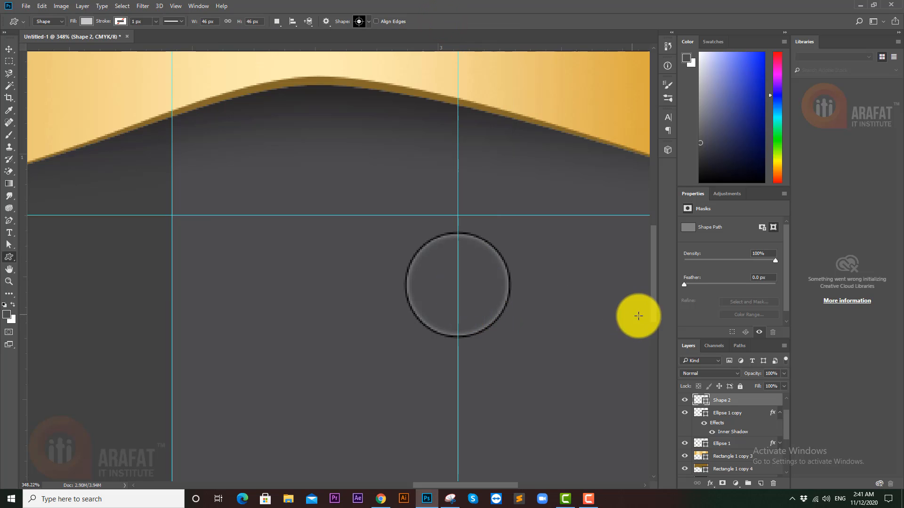
- Draw the crosshair inside the empty third circle and remove its outline stroke
left_click(11, 48)
left_click(476, 282)
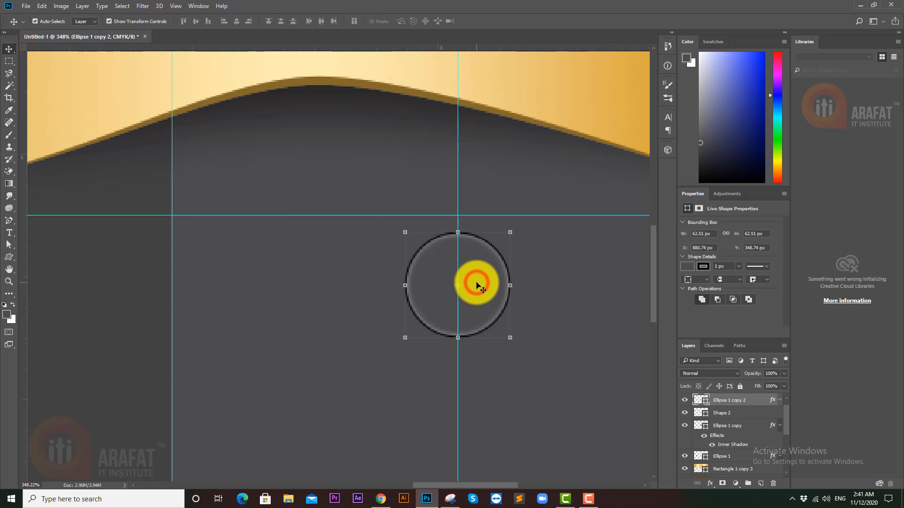
left_click_drag(473, 287, 530, 288)
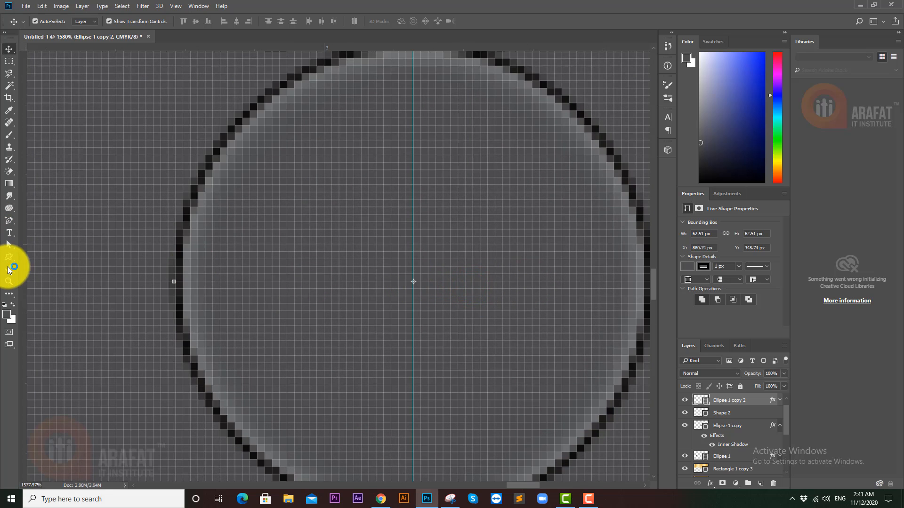
left_click(12, 259)
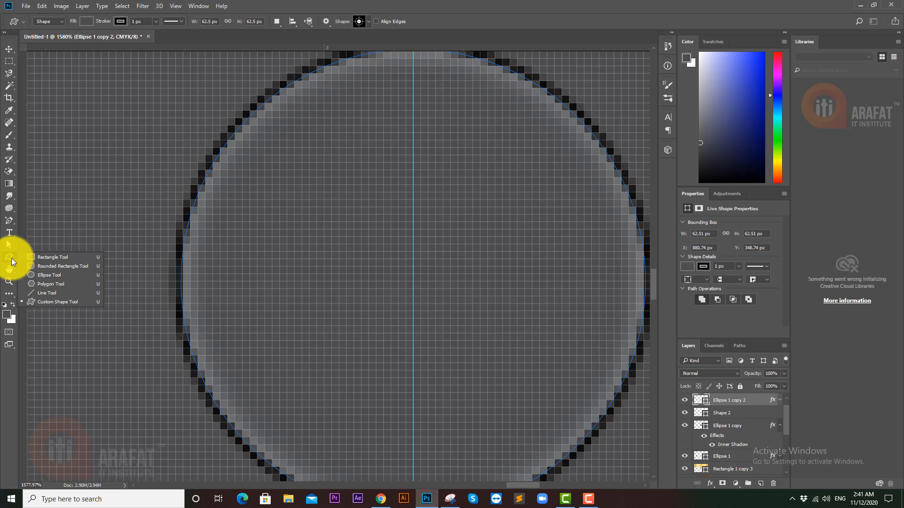
left_click_drag(414, 290, 560, 436)
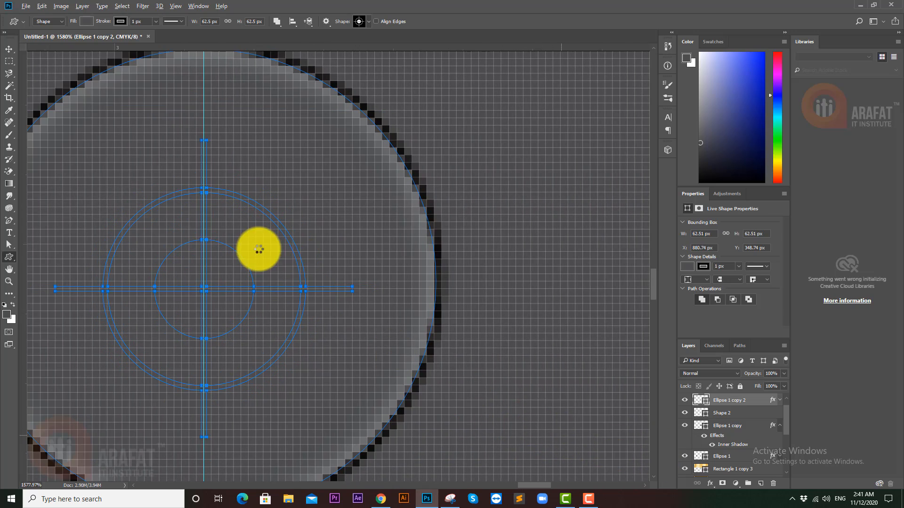
scroll(258, 250, "down", 6)
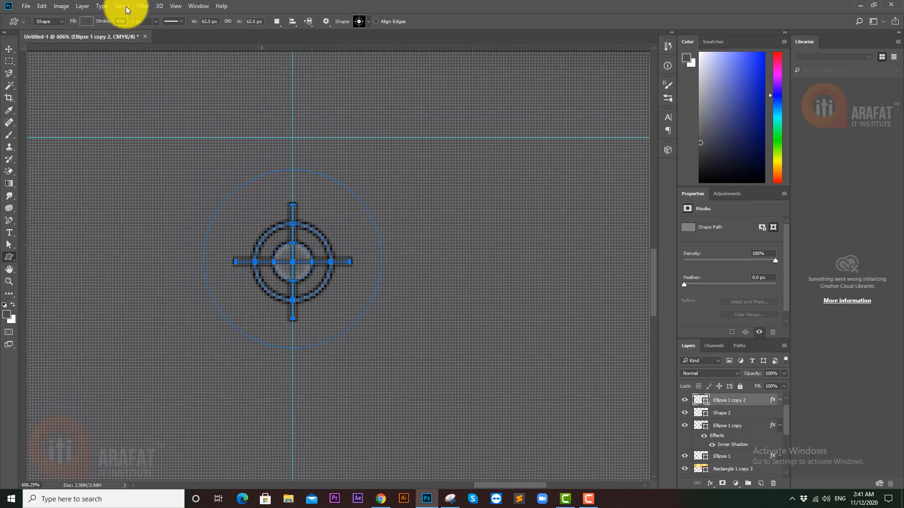
left_click(121, 20)
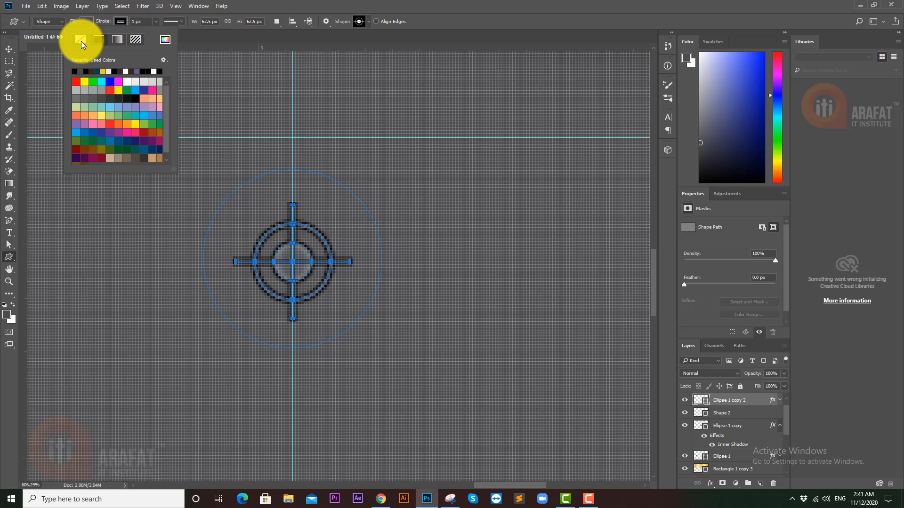
left_click(81, 41)
scroll(383, 97, "down", 5)
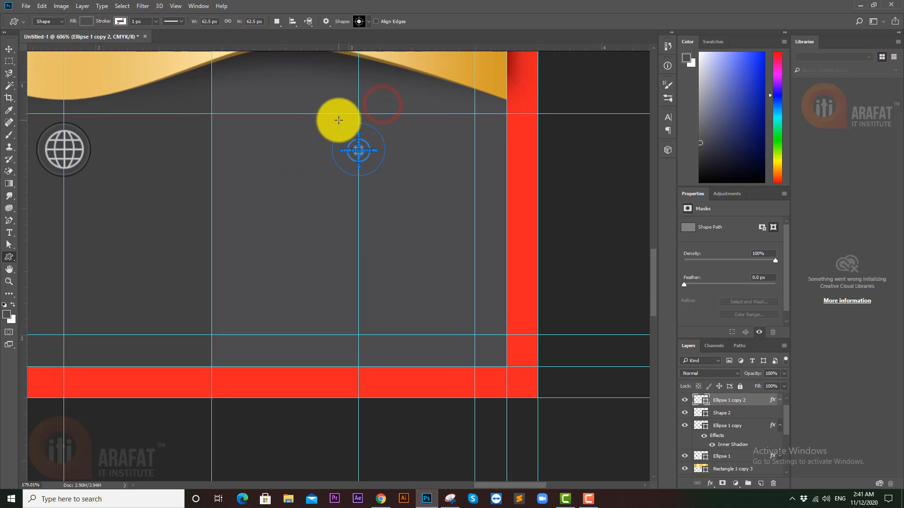
left_click_drag(222, 147, 334, 163)
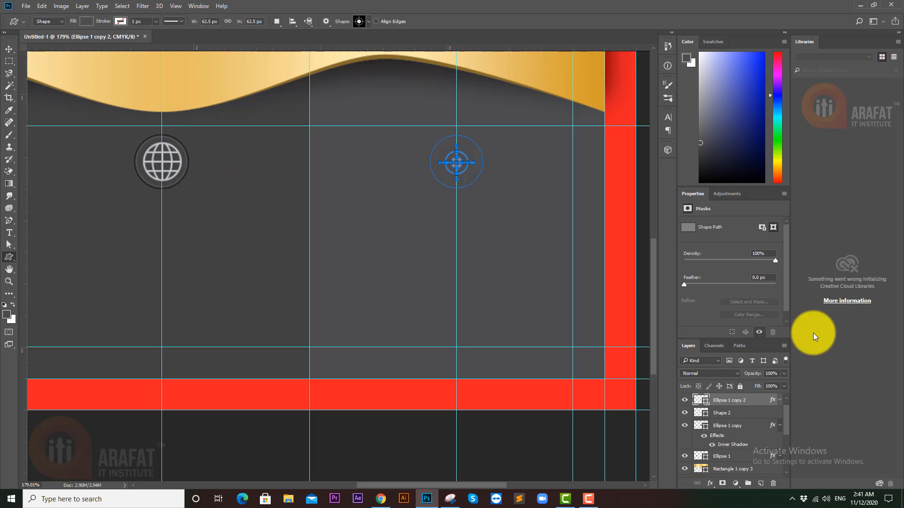
scroll(716, 405, "up", 2)
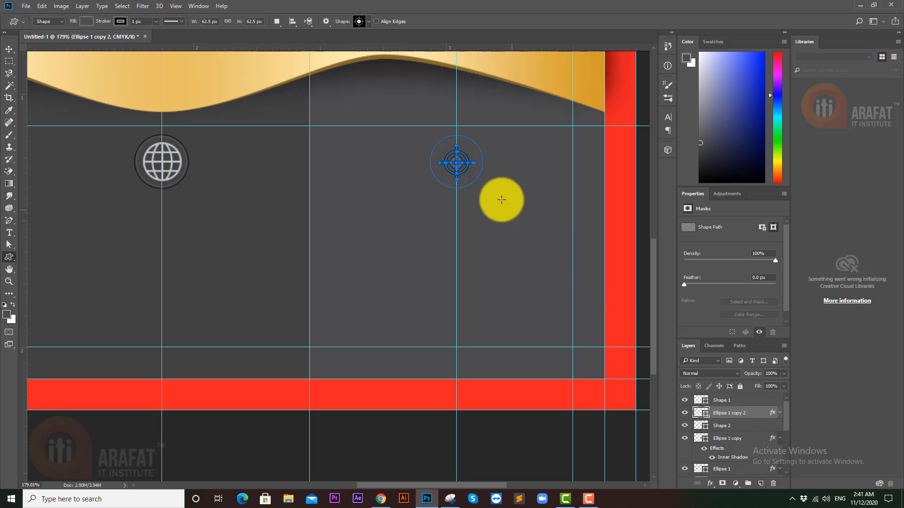
- Undo the crosshair on Ellipse 1 copy 2 and redraw it as a separate 55 × 55 px Shape 3 layer
key("ctrl+z")
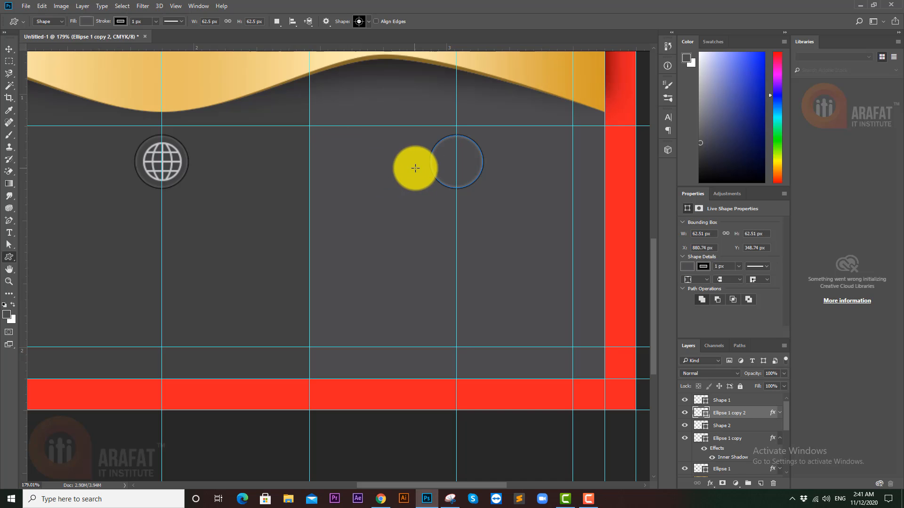
left_click(9, 49)
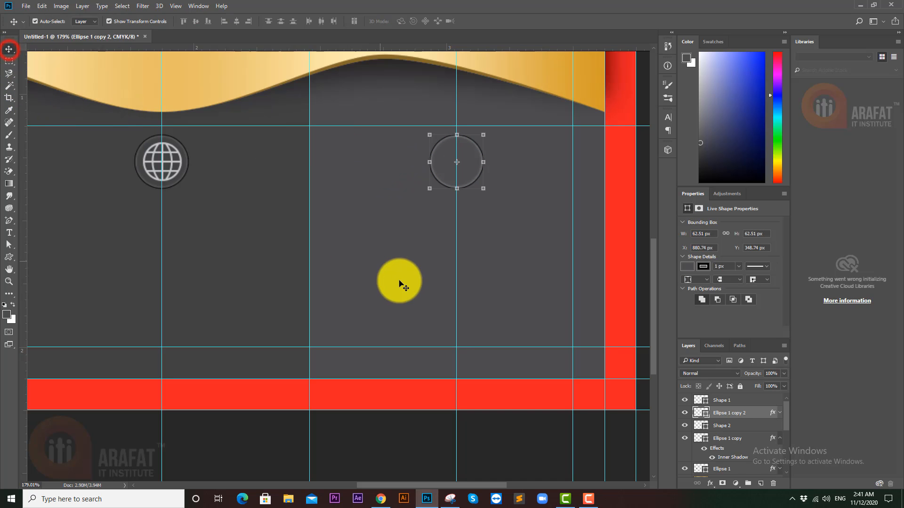
left_click(345, 437)
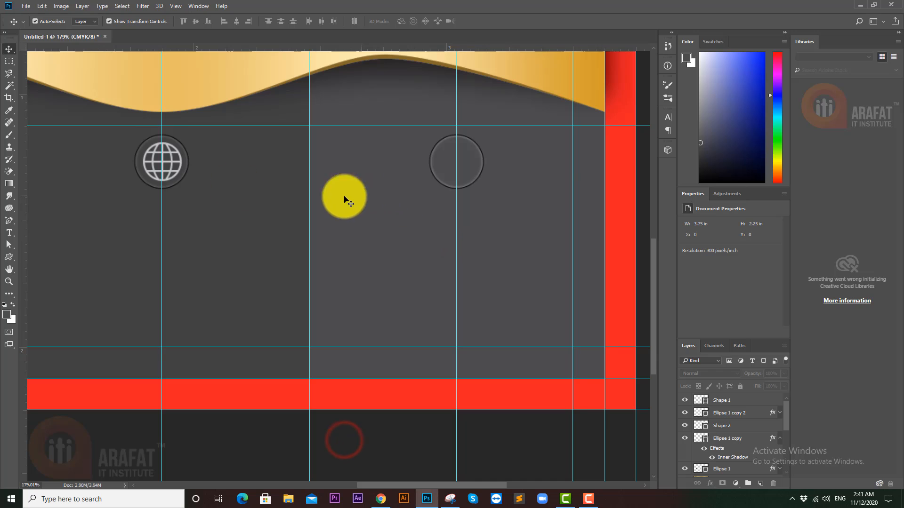
left_click(9, 257)
left_click_drag(372, 241, 437, 280)
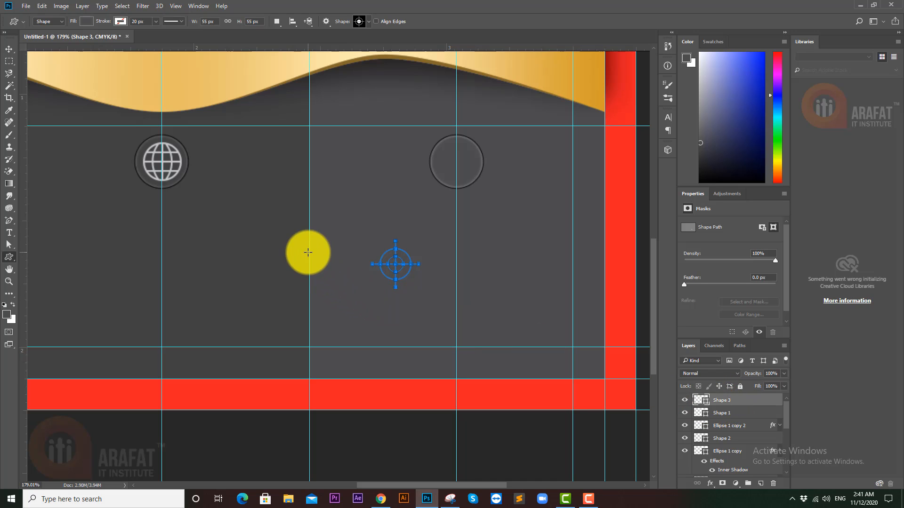
- Fill the crosshair Shape 3 with the phone icon's light grey
left_click(9, 48)
left_click_drag(208, 222, 404, 228)
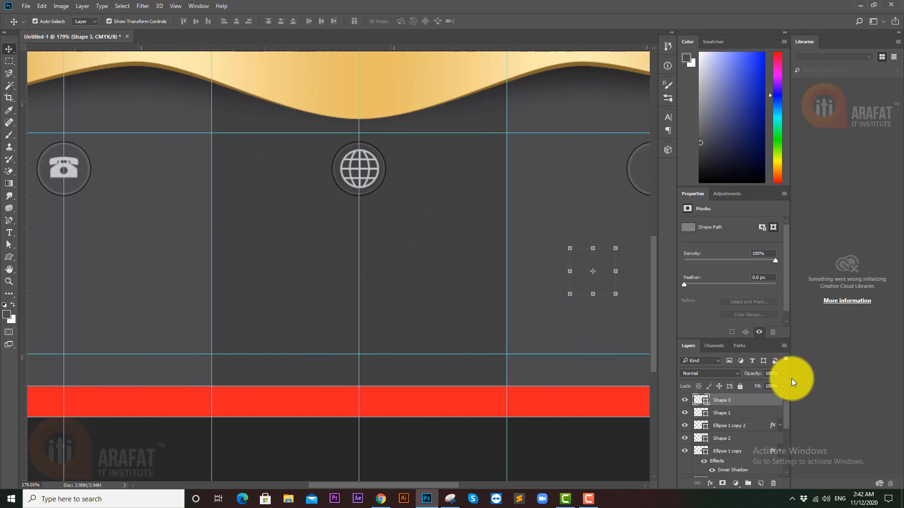
double_click(705, 404)
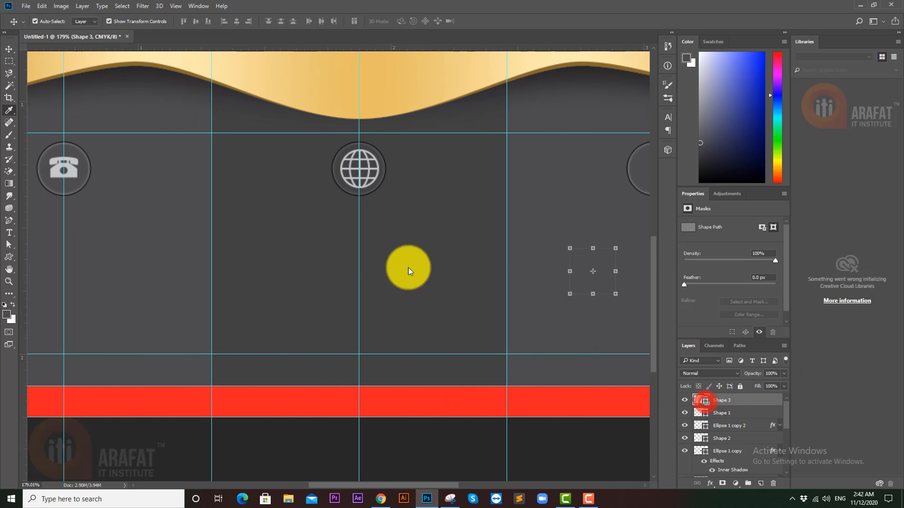
left_click(74, 171)
left_click(698, 109)
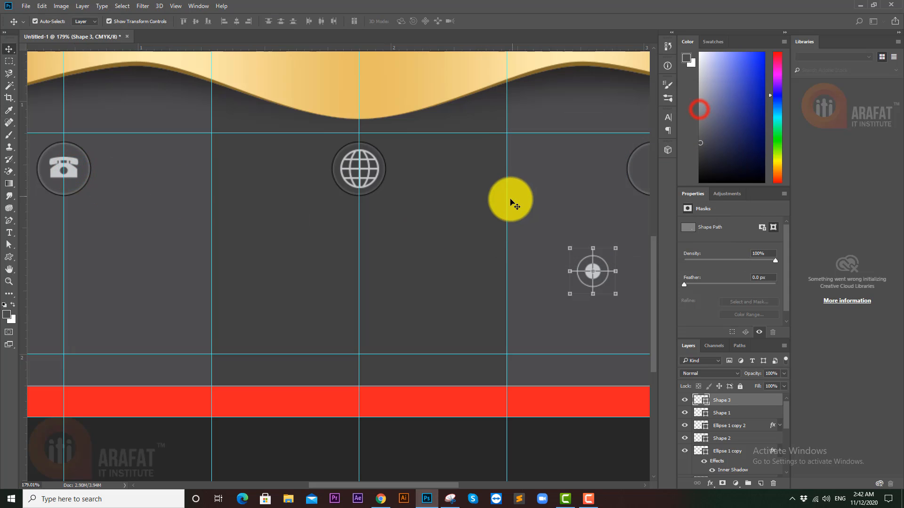
- Scale the crosshair down and centre it inside the right-hand circle
scroll(517, 202, "down", 2)
scroll(519, 204, "down", 1)
scroll(545, 242, "up", 3)
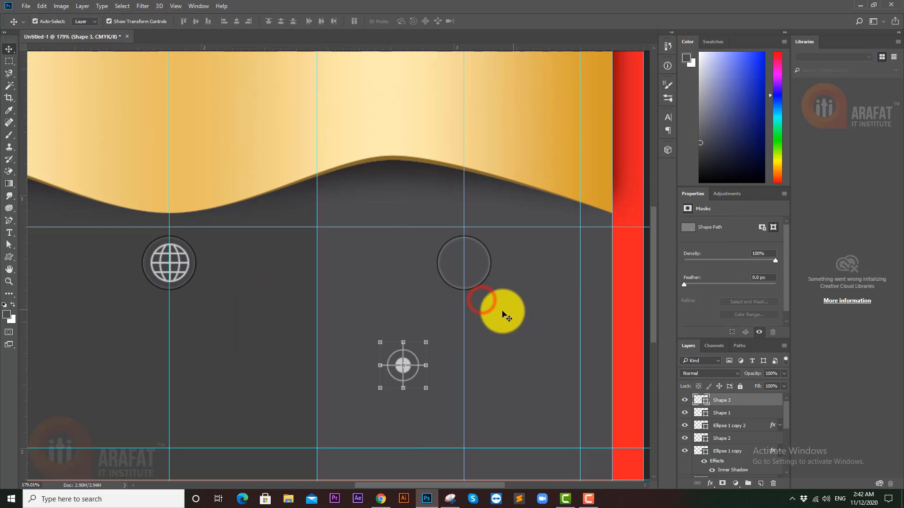
left_click_drag(422, 345, 459, 270)
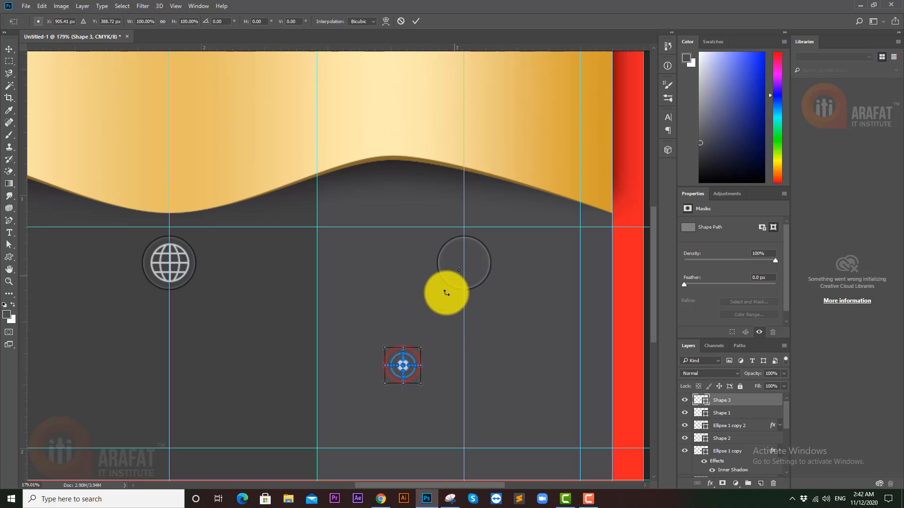
left_click_drag(409, 371, 468, 267)
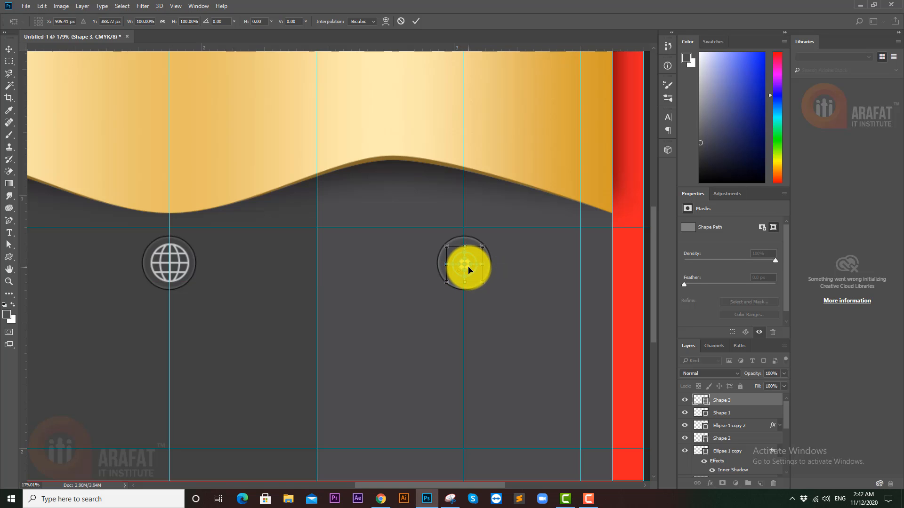
key("Return")
left_click(495, 268, "ctrl+alt")
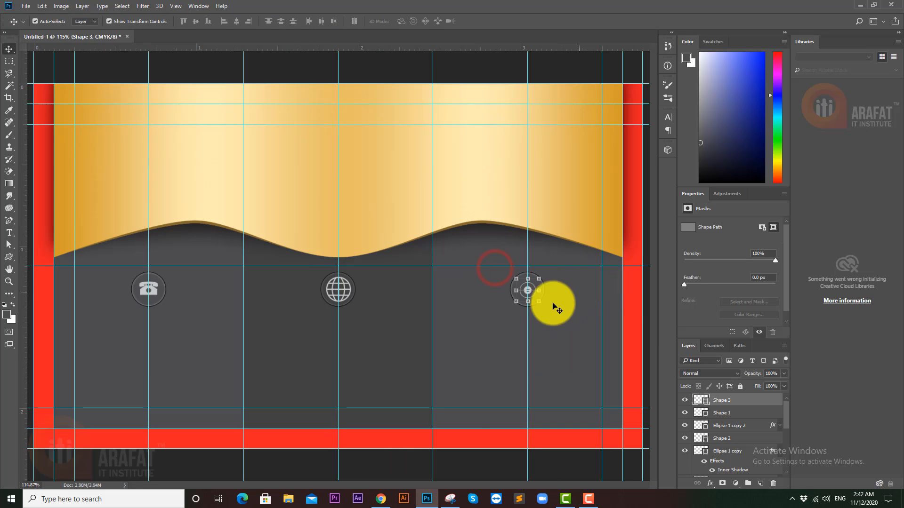
left_click(464, 464, "ctrl")
left_click_drag(521, 290, 601, 288)
left_click_drag(502, 284, 499, 277)
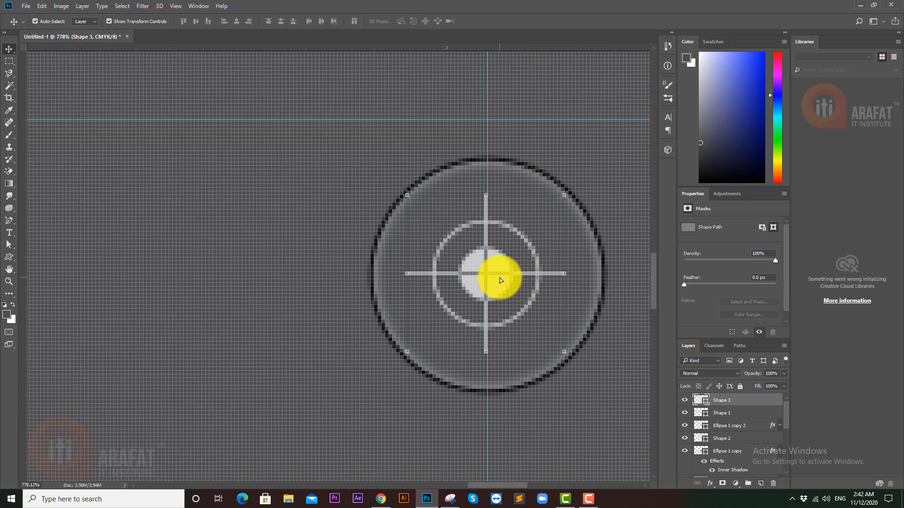
left_click_drag(580, 270, 383, 357)
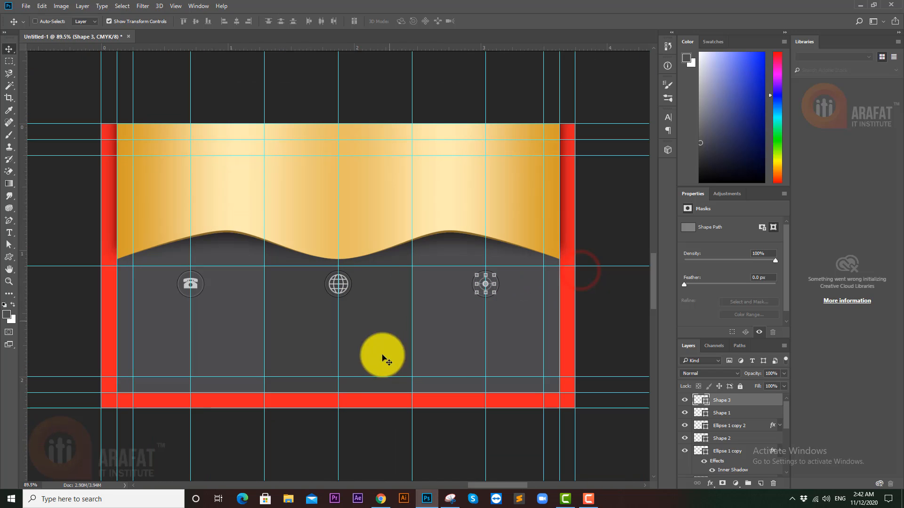
left_click(373, 435, "ctrl")
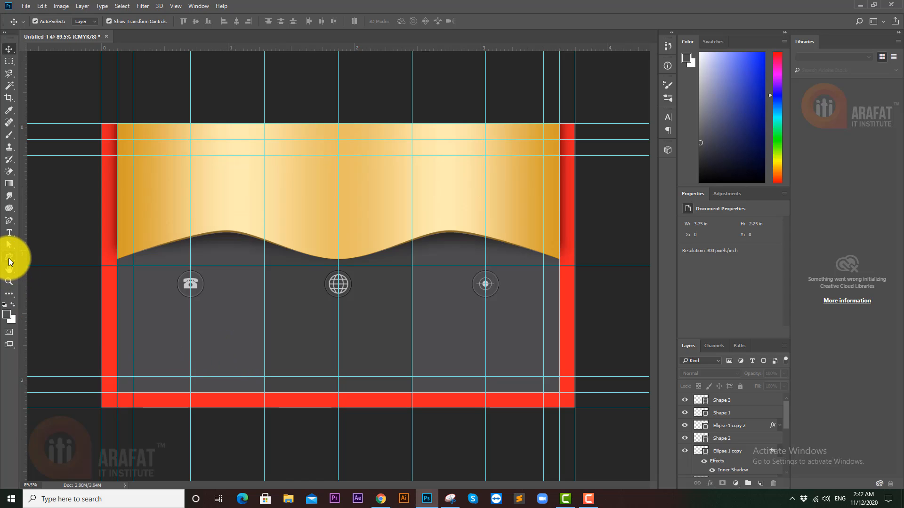
left_click(9, 233)
left_click(167, 326)
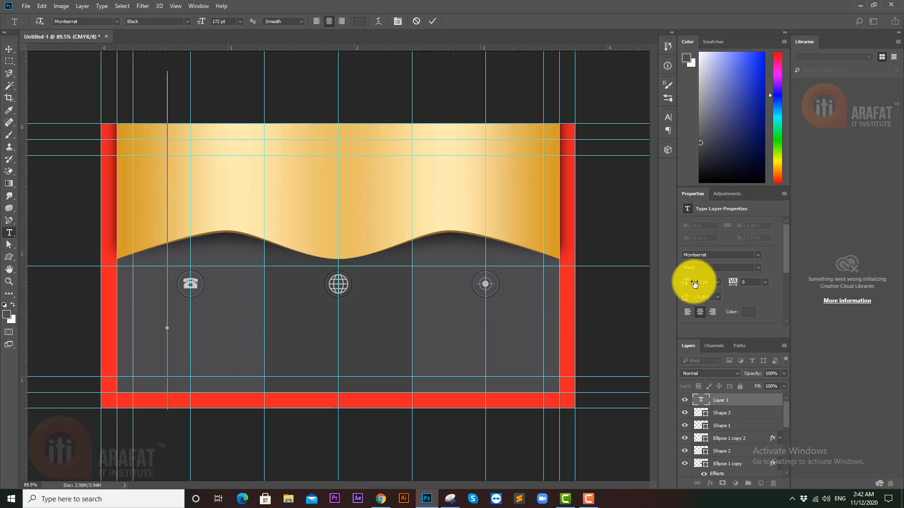
left_click(711, 283)
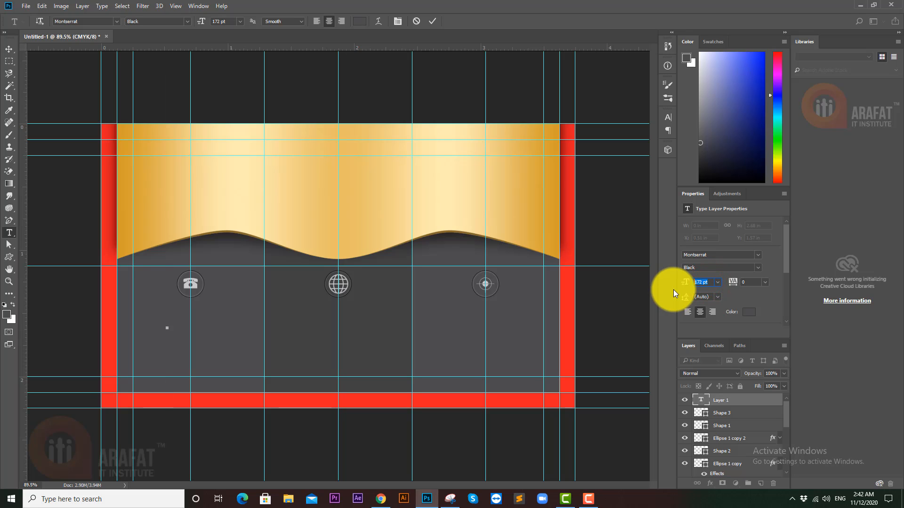
type("8")
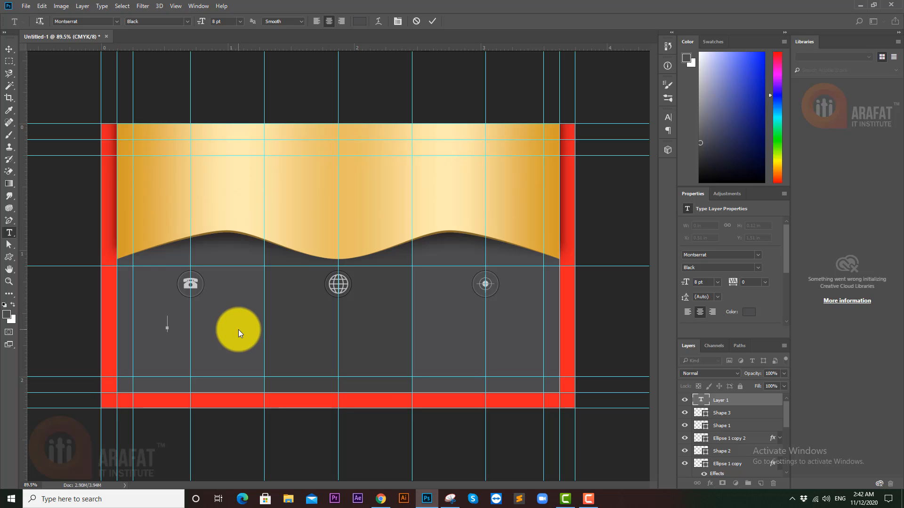
type("+12 3456 7")
key("ctrl+a")
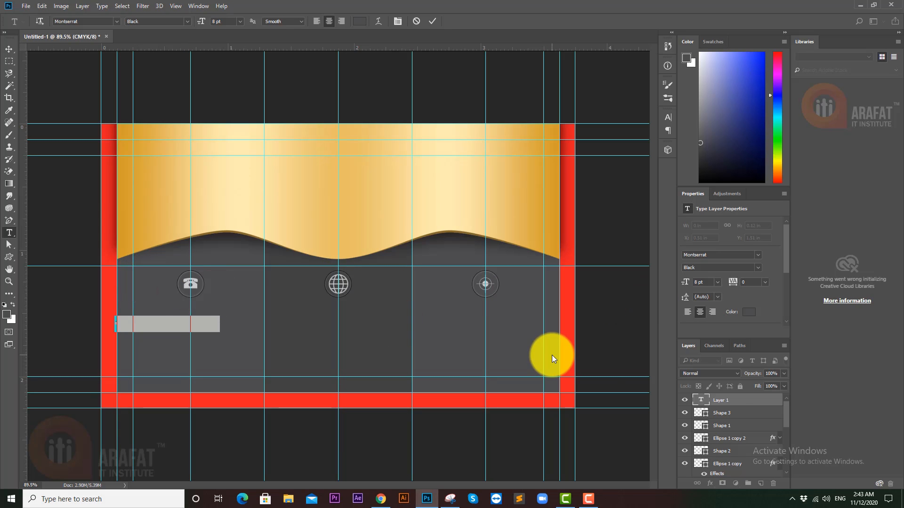
left_click(749, 312)
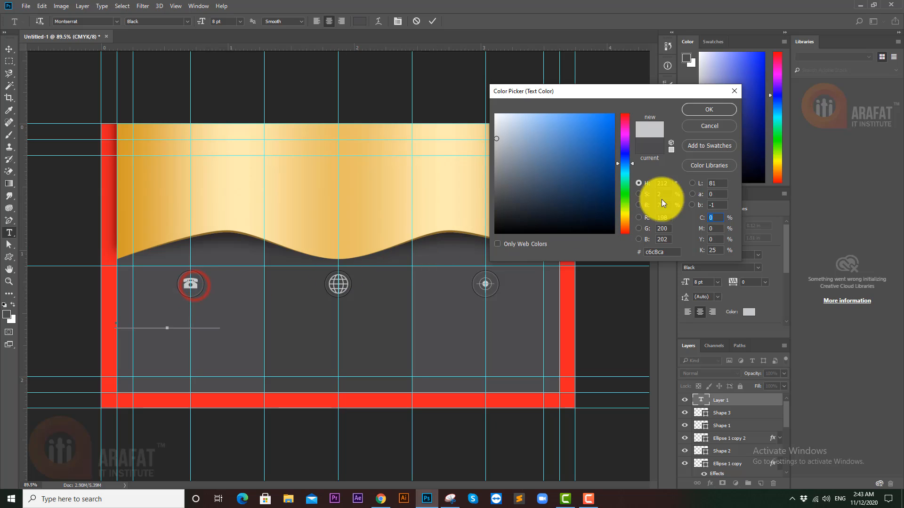
left_click(709, 110)
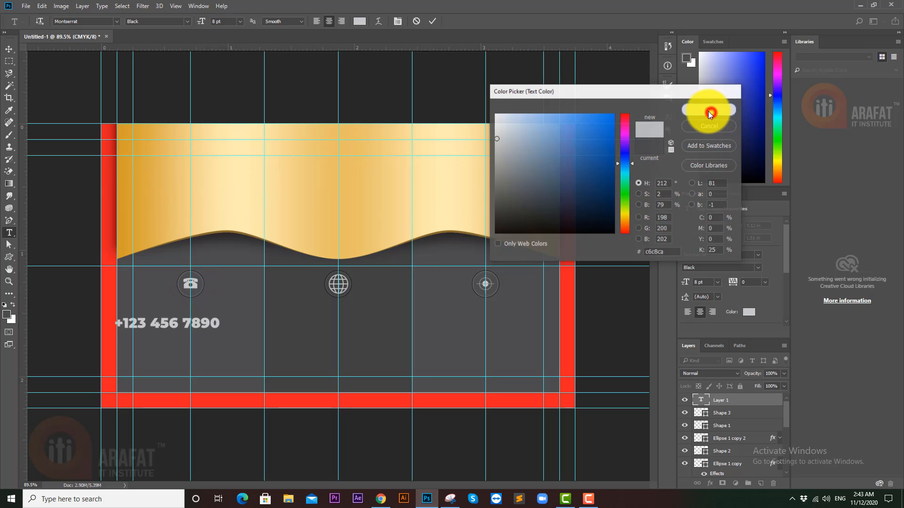
left_click(9, 50)
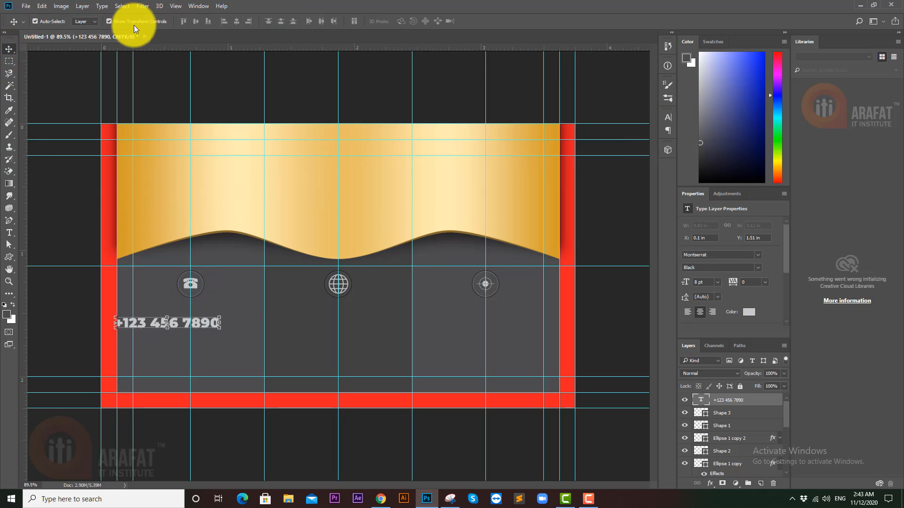
- Switch the phone number to Montserrat Medium at 6 pt and centre-align it
left_click(757, 267)
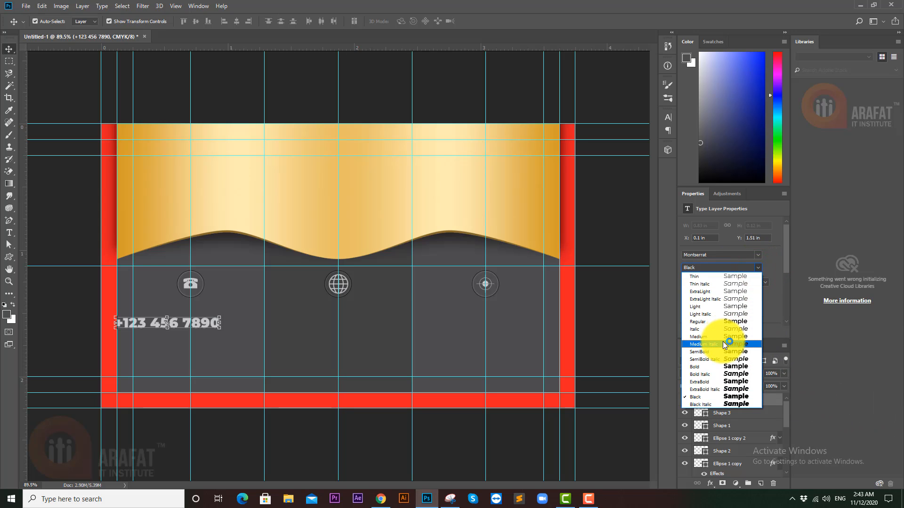
left_click(725, 337)
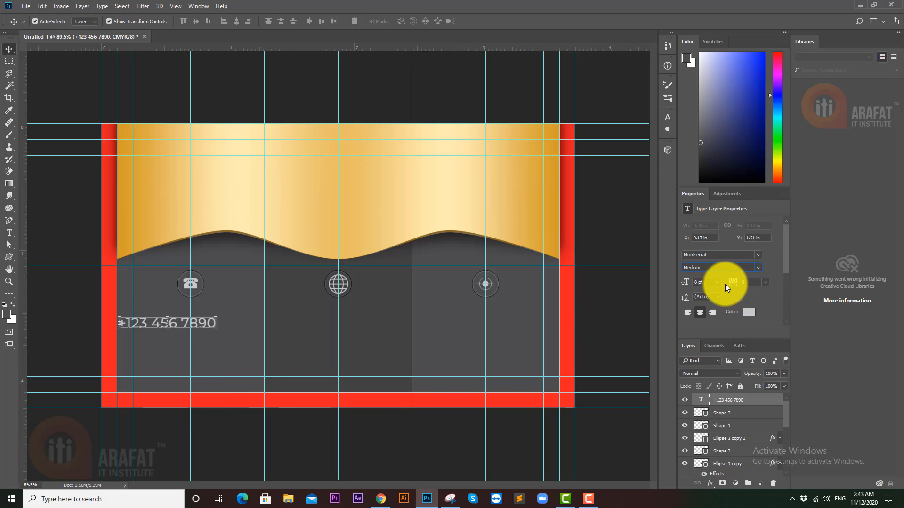
left_click(706, 283)
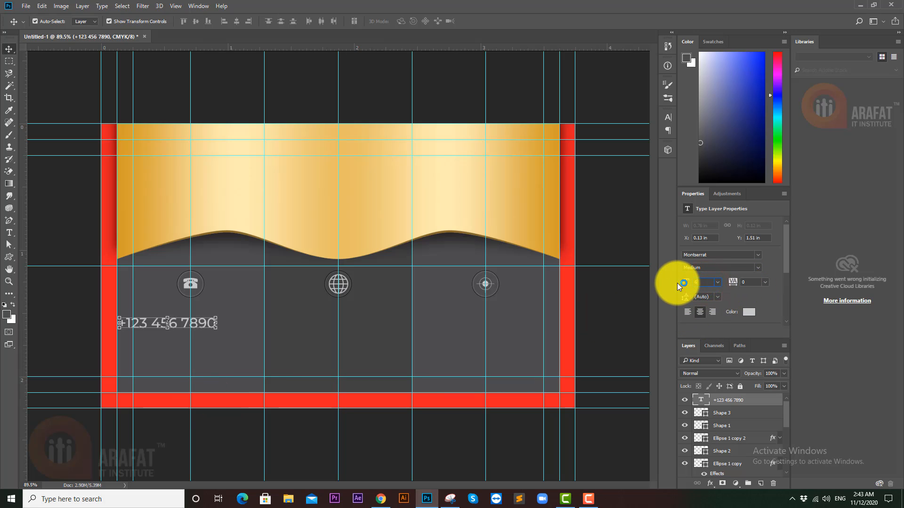
key("Return")
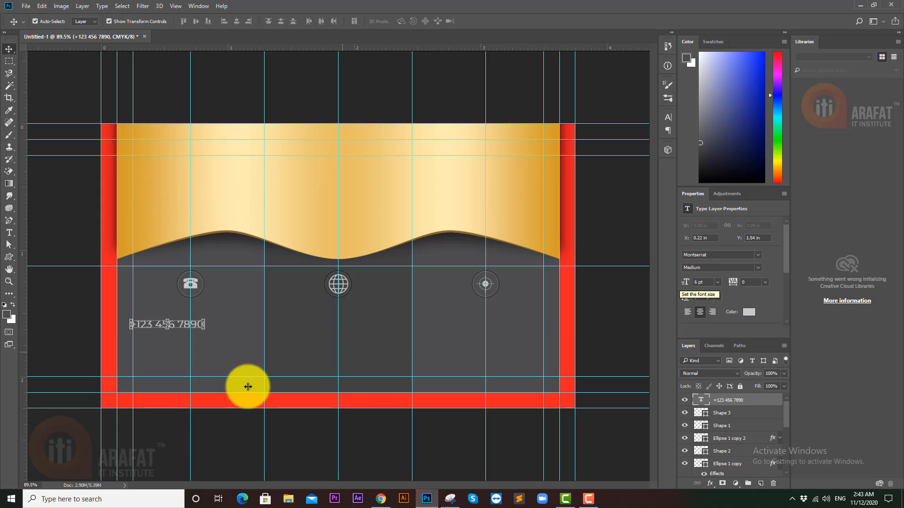
left_click(212, 427)
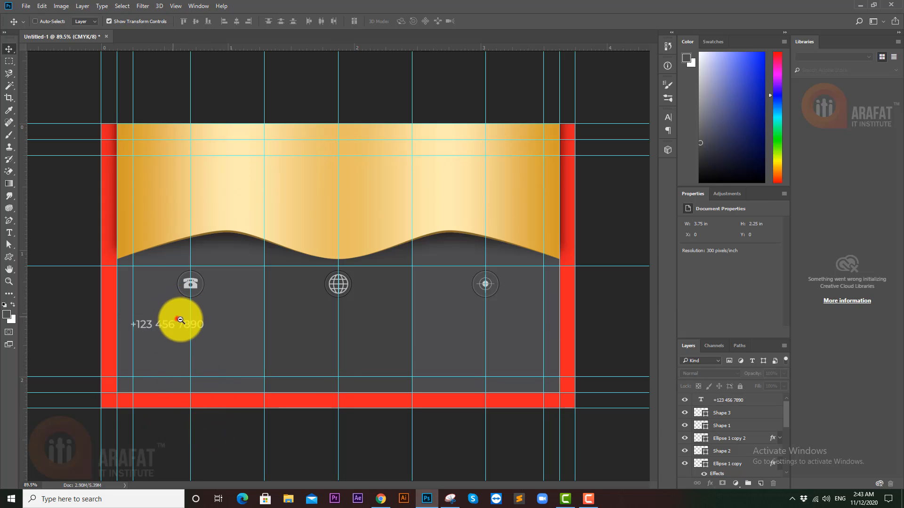
scroll(182, 320, "up", 3)
left_click(168, 337)
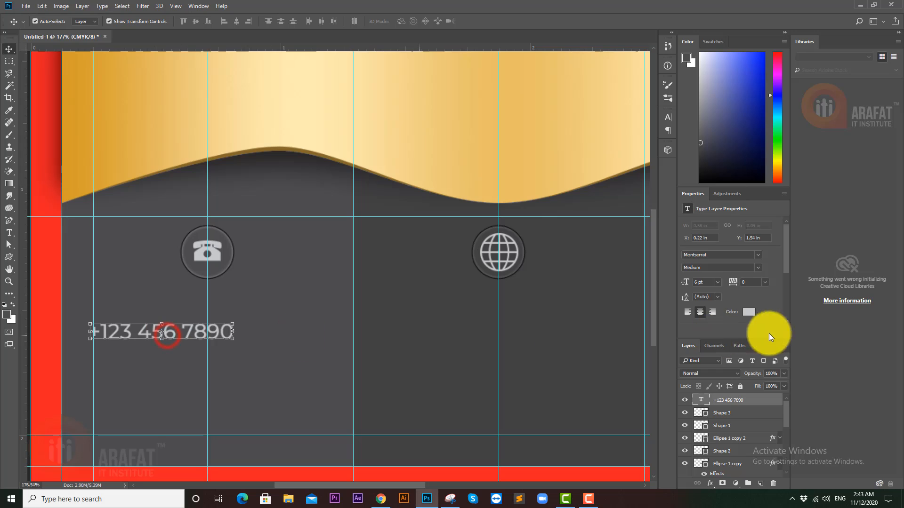
left_click(700, 312)
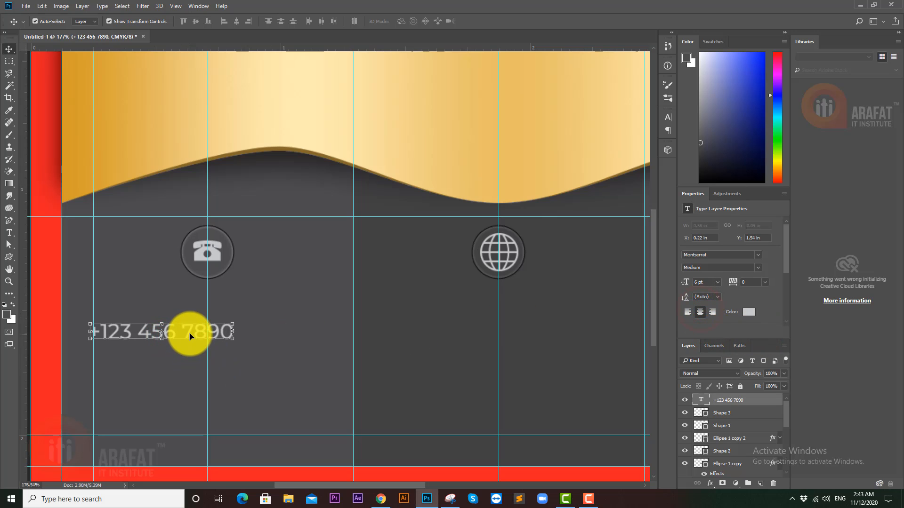
- Duplicate the phone number line below the first and align both under the phone icon
left_click_drag(187, 333, 233, 348)
scroll(302, 340, "down", 3)
left_click_drag(302, 339, 275, 365)
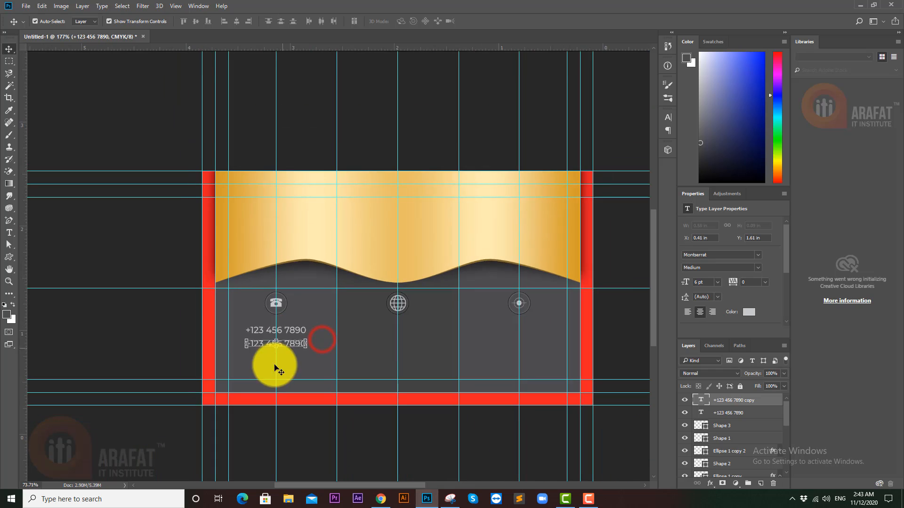
left_click(257, 405)
scroll(222, 353, "up", 5)
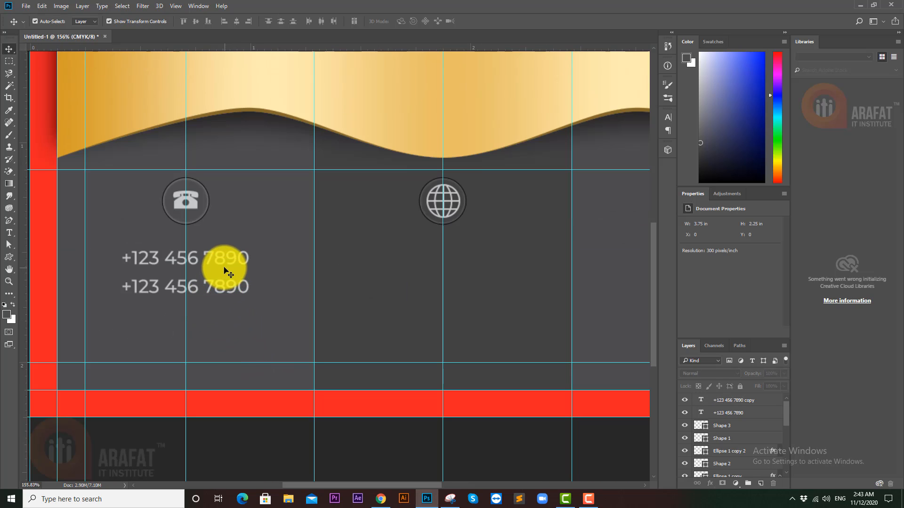
left_click_drag(225, 261, 225, 269)
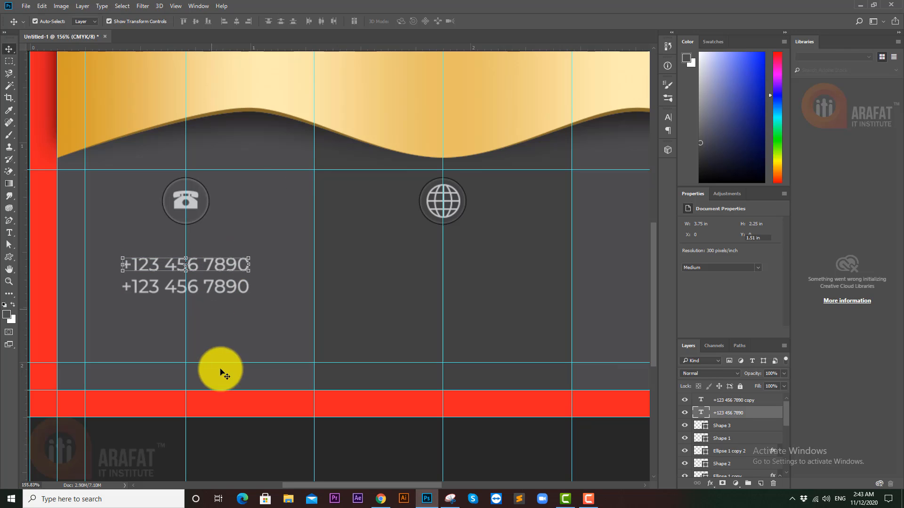
left_click_drag(244, 430, 226, 429)
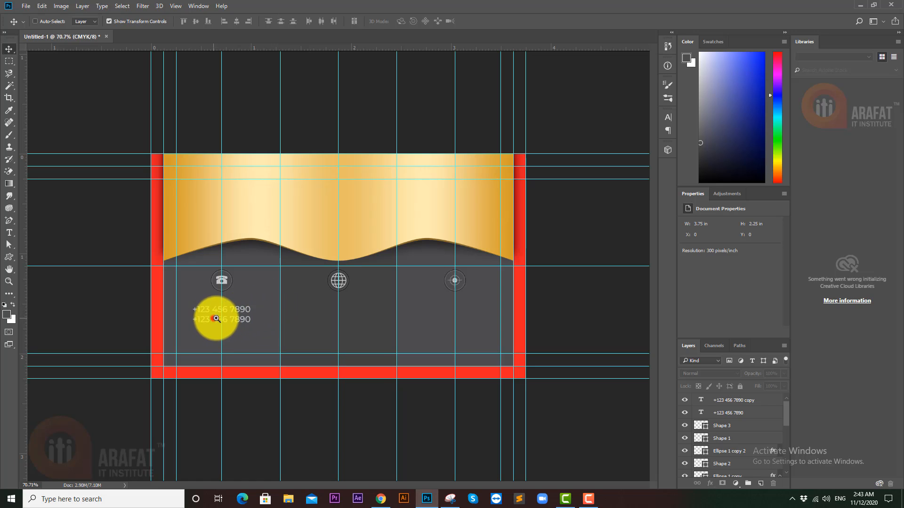
left_click_drag(212, 317, 253, 337)
- Select both phone number lines and set them to Montserrat SemiBold
left_click(254, 330)
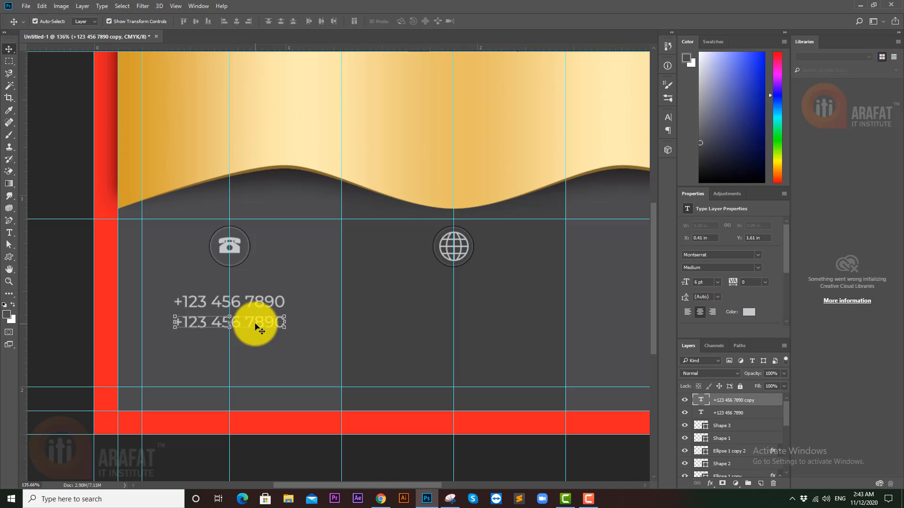
key("ctrl+t")
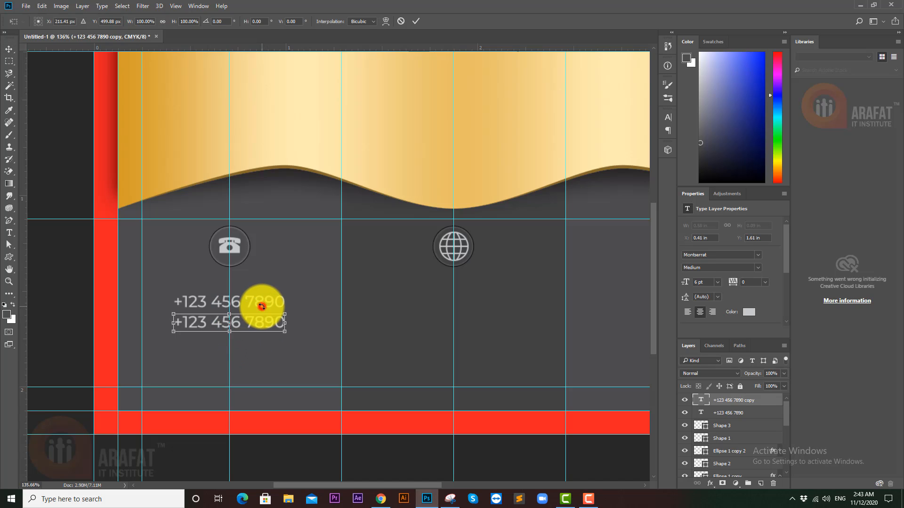
key("Return")
left_click(261, 302, "shift")
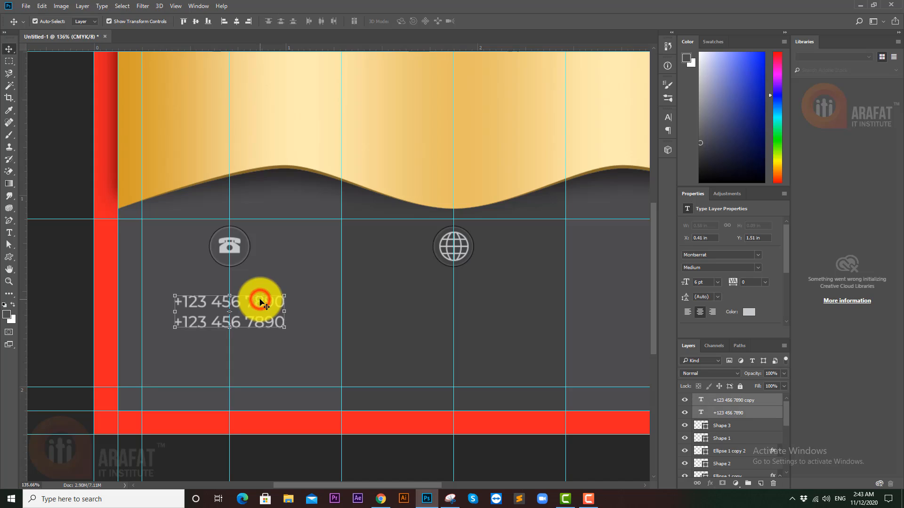
left_click(759, 268)
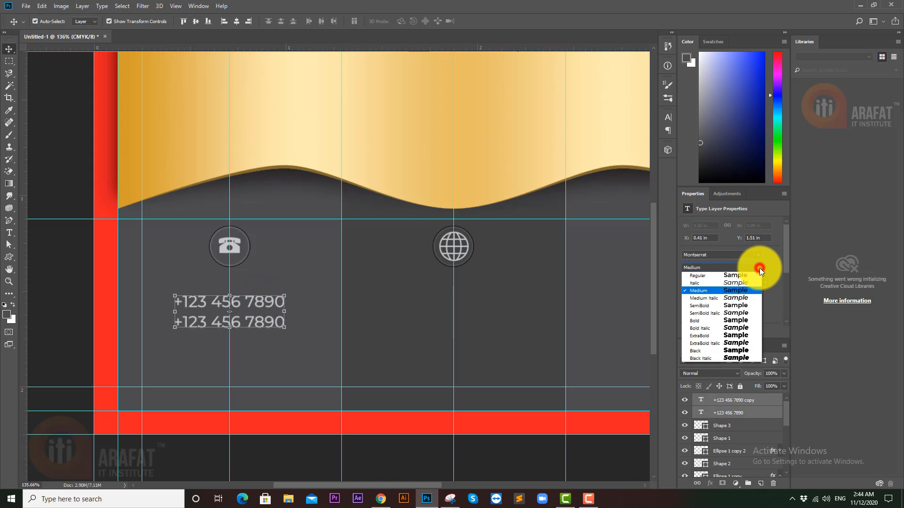
left_click(719, 352)
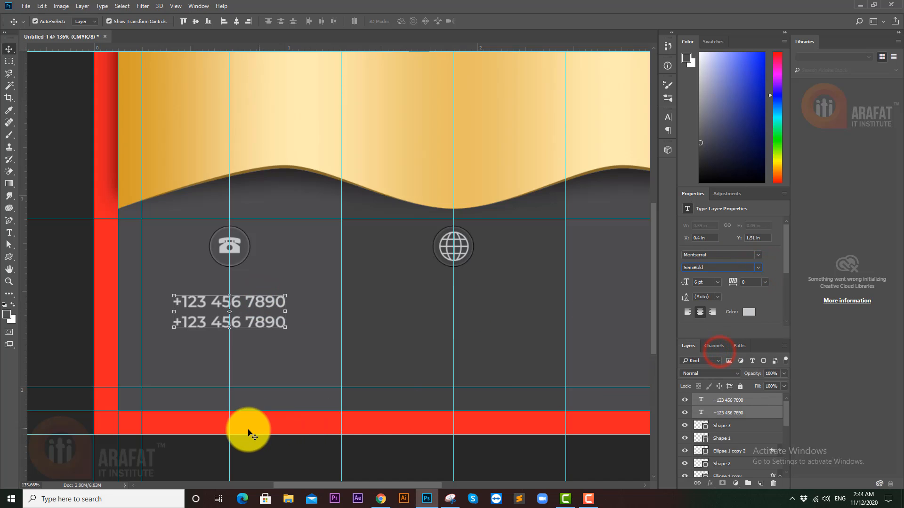
left_click(270, 457)
mouse_move(302, 419)
left_mouse_down()
mouse_move(275, 412)
mouse_move(298, 410)
left_mouse_up()
- Copy the two-line phone block under the globe and crosshair badges, undoing a stray single-line copy
left_click(270, 316, "ctrl")
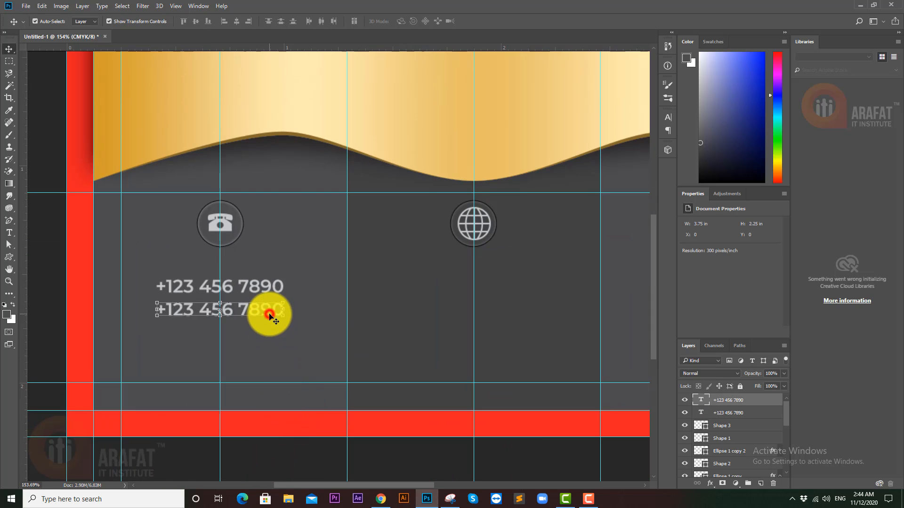
left_click(271, 289, "shift")
left_click_drag(270, 288, 427, 286)
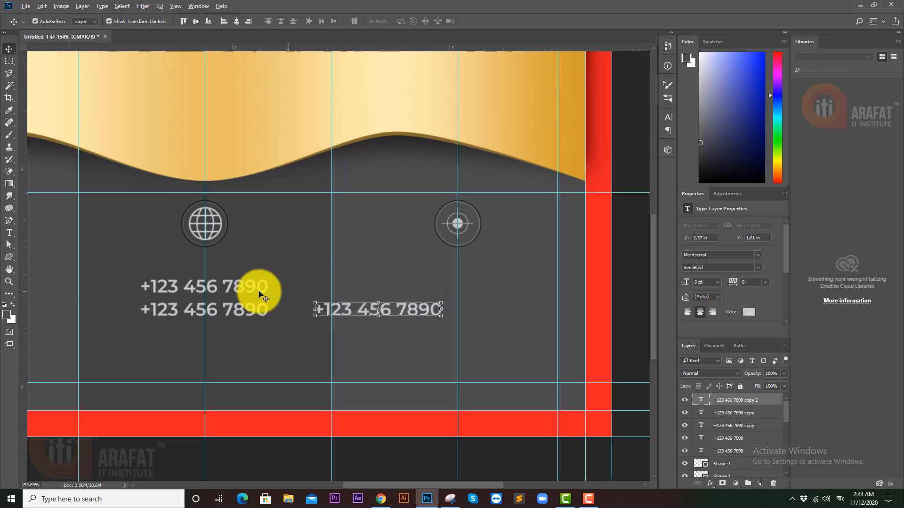
key("ctrl+z")
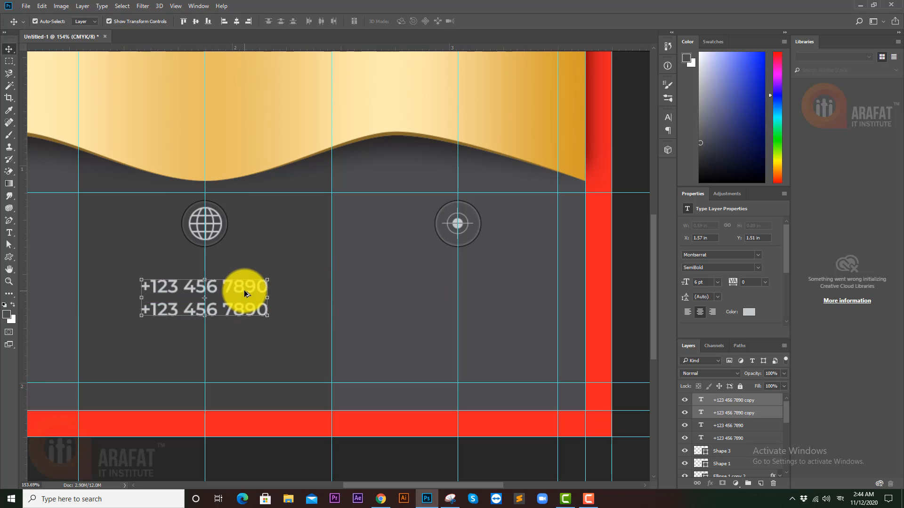
left_click_drag(238, 290, 500, 290)
scroll(460, 297, "down", 5)
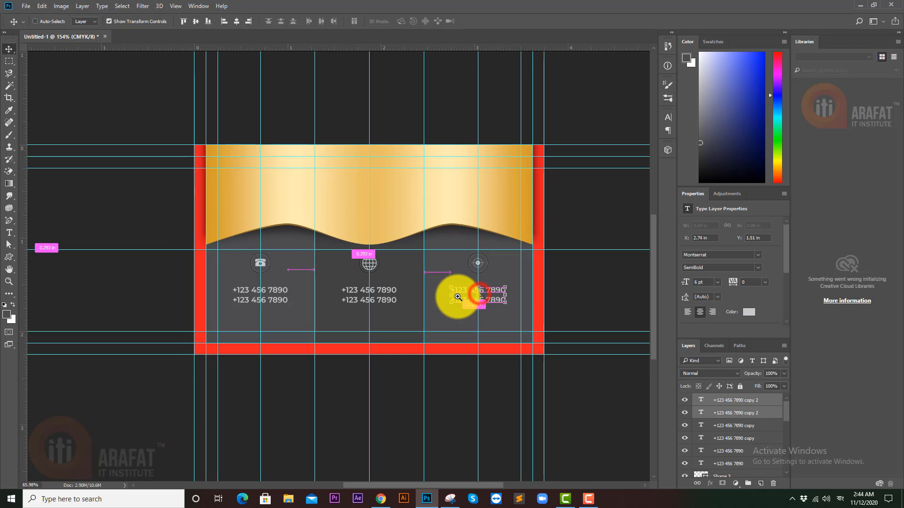
scroll(348, 301, "up", 4)
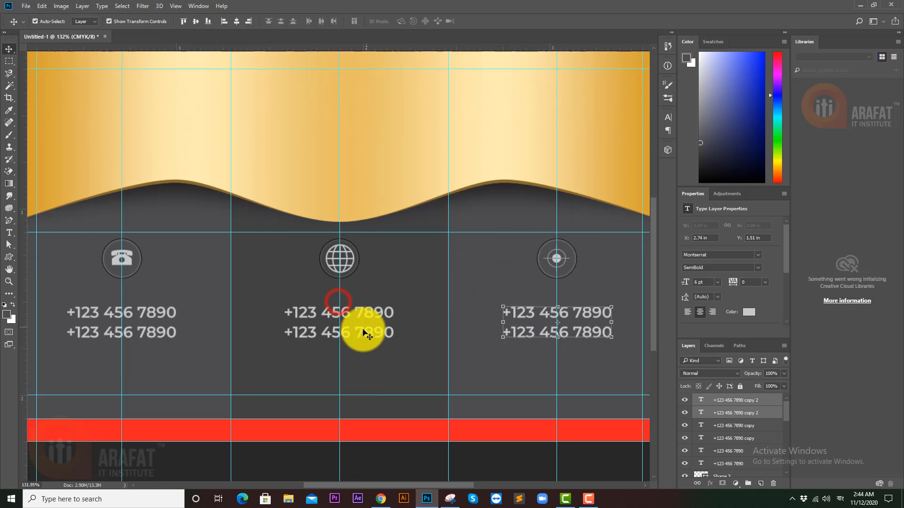
left_click(364, 328)
left_click(374, 313)
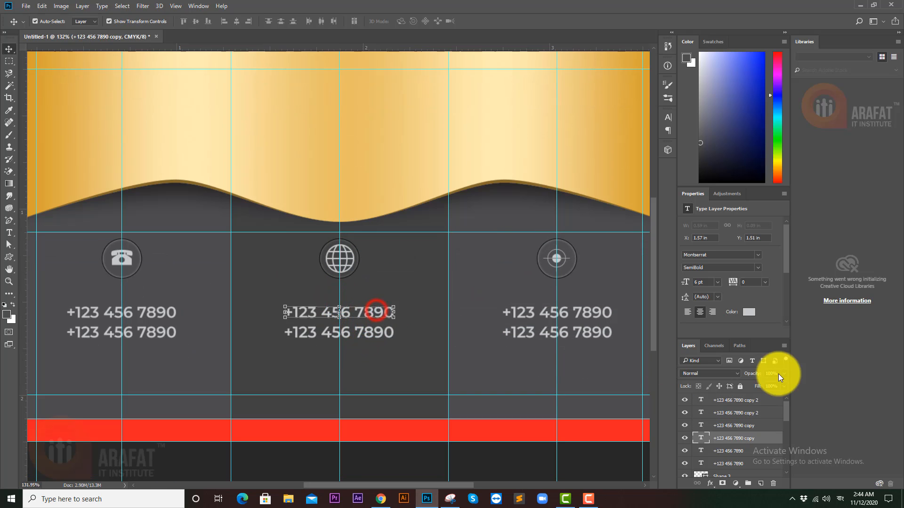
- Replace the middle column's upper phone line with the institute's email address, clearing stray Bengali input
double_click(701, 438)
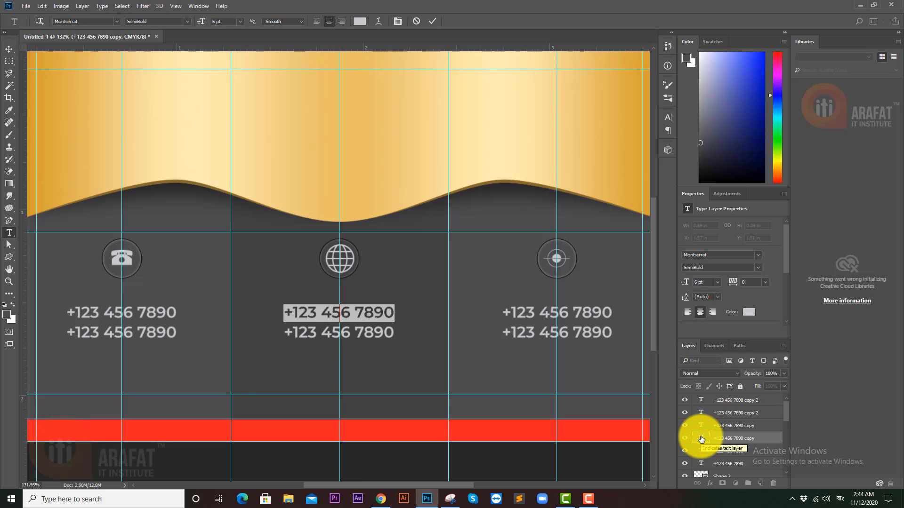
type("গলদি")
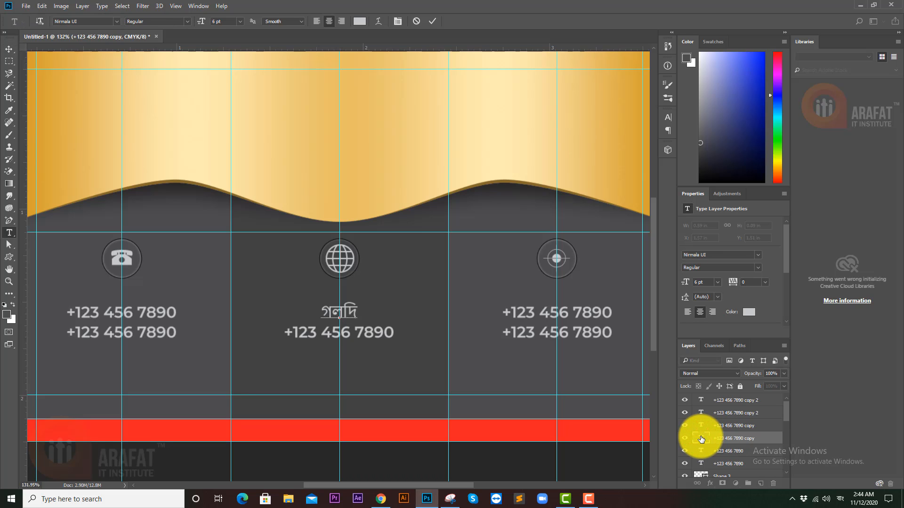
key("ctrl+z")
key("ctrl+z")
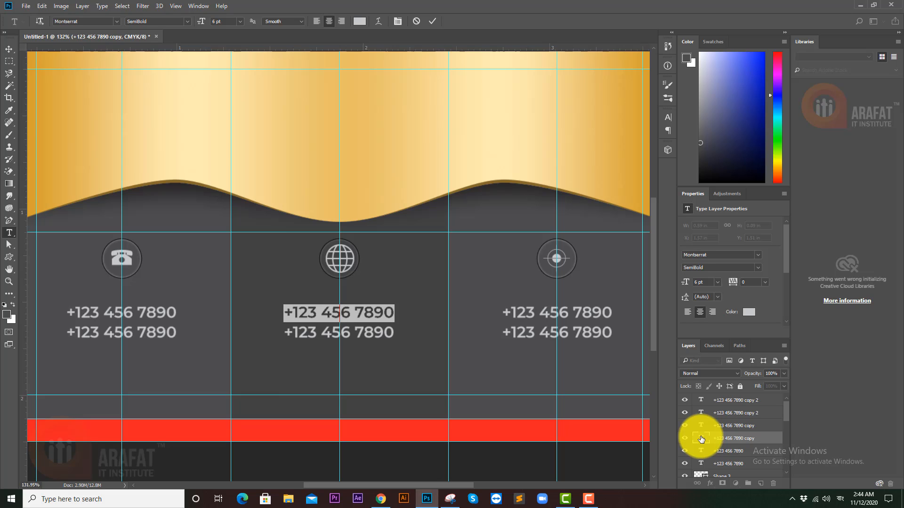
type("inf")
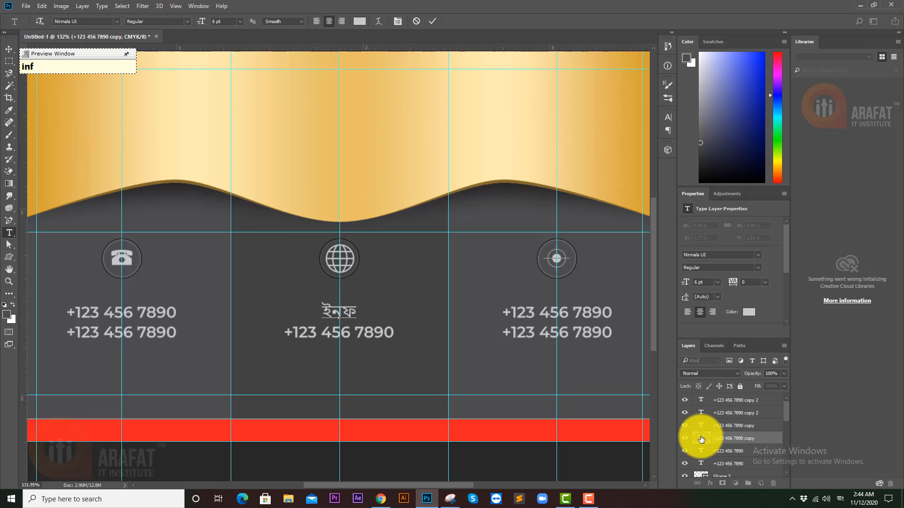
key("ctrl+z")
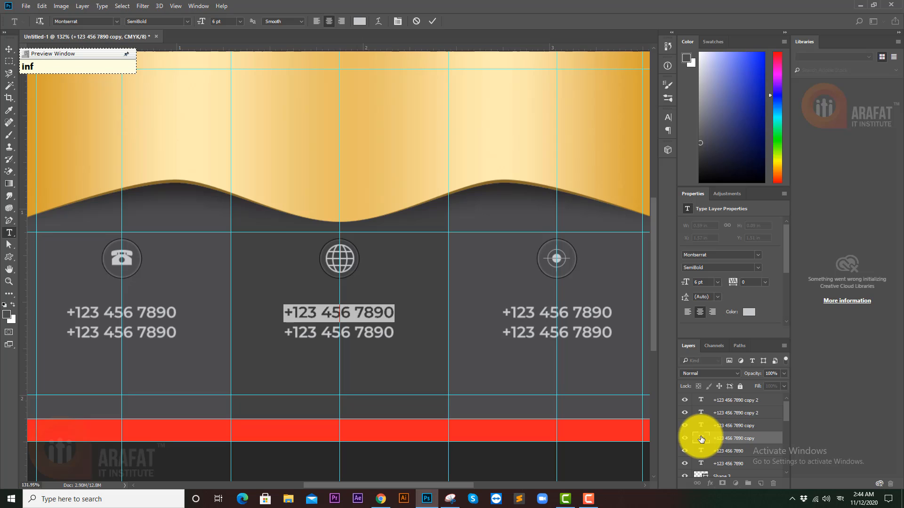
type("on")
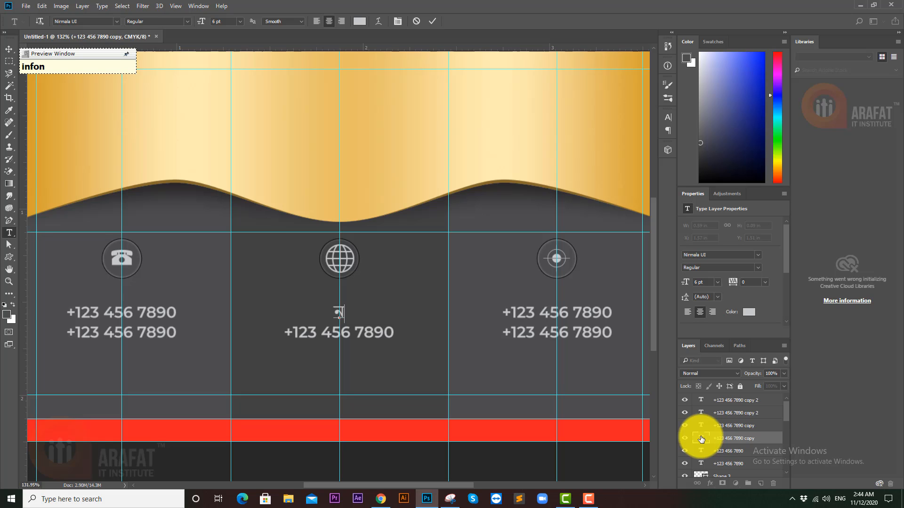
key("BackSpace")
key("BackSpace")
key("F12")
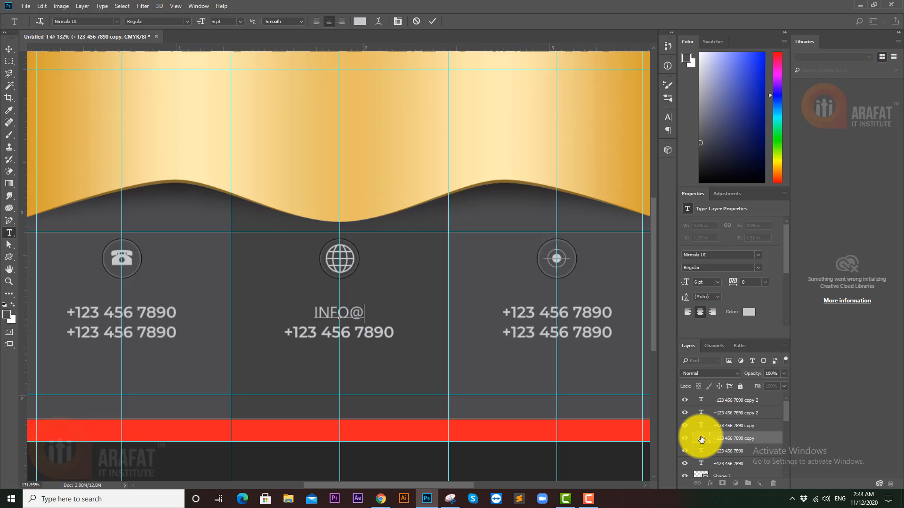
type("ARAFAT")
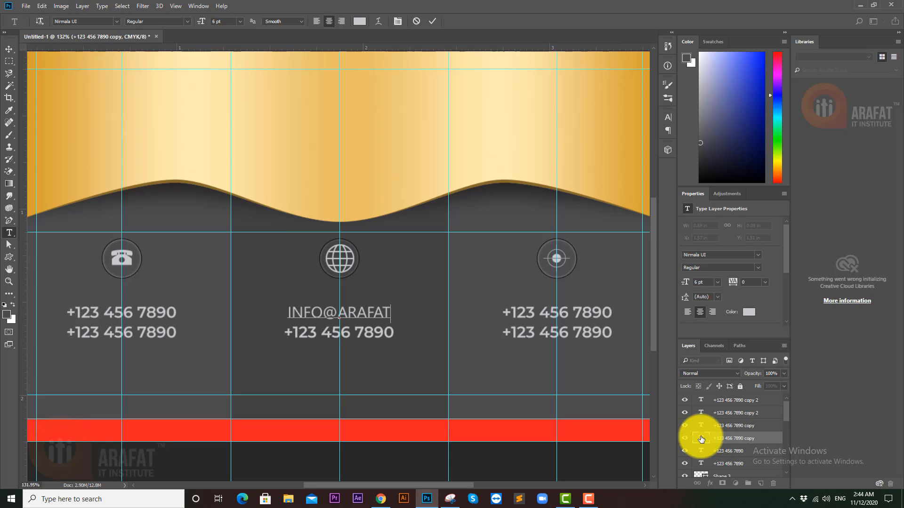
type("IT")
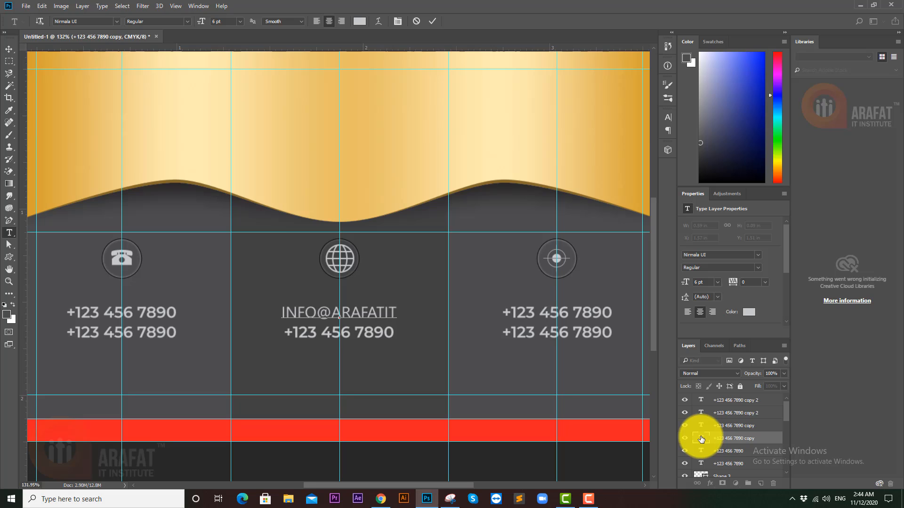
type("INSTI")
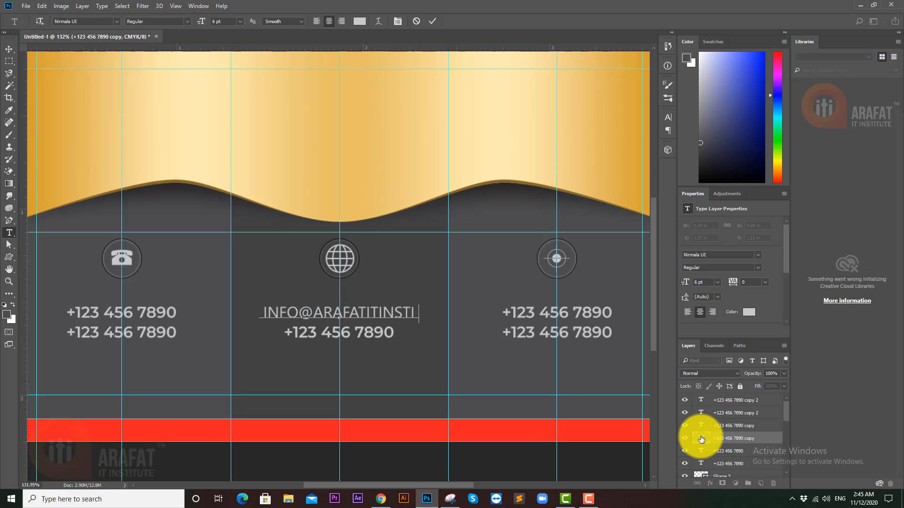
type("T")
type("UTE")
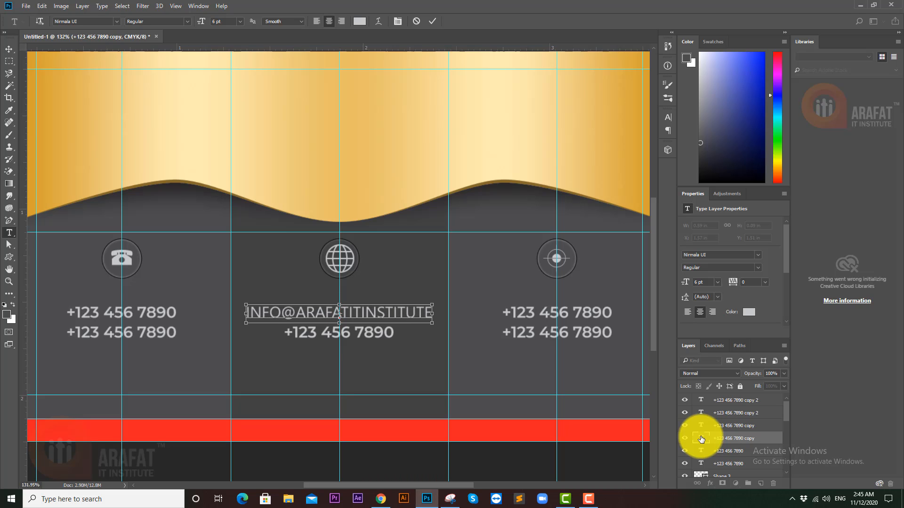
- Turn off All Caps so the email address appears in lowercase
double_click(701, 439)
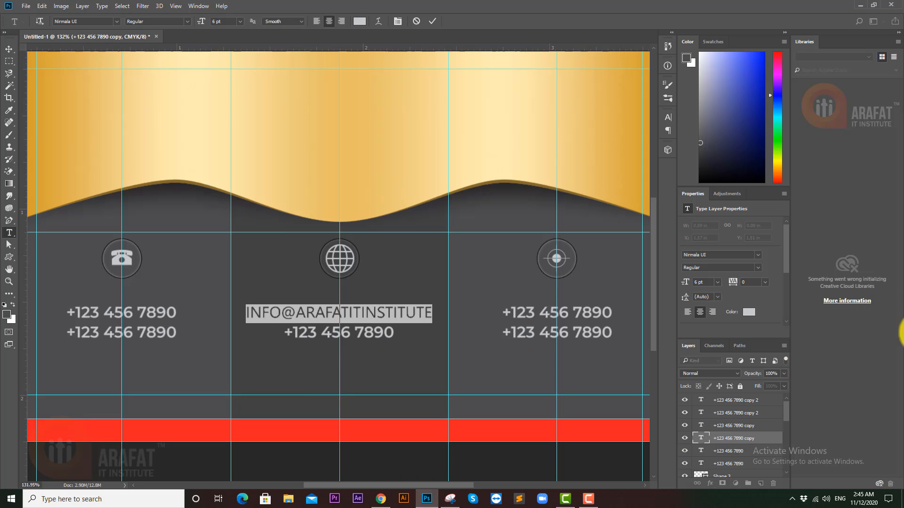
left_click(672, 121)
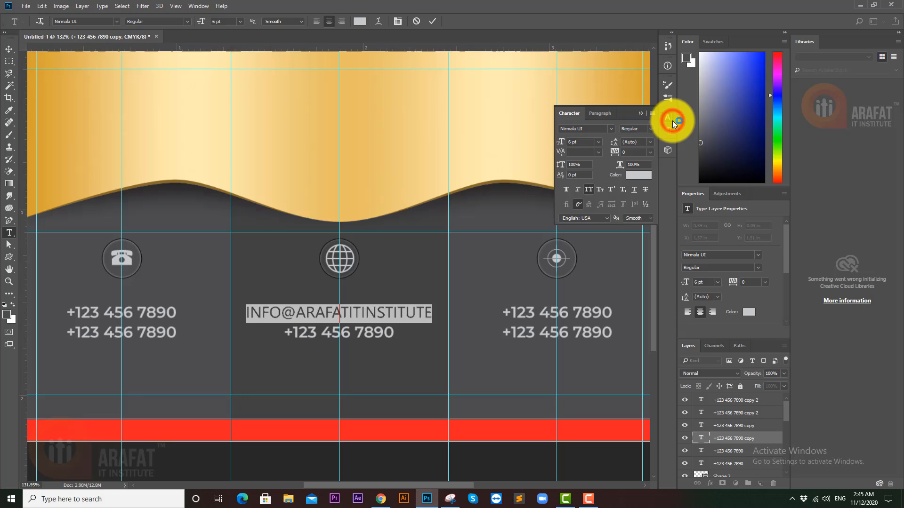
left_click(589, 190)
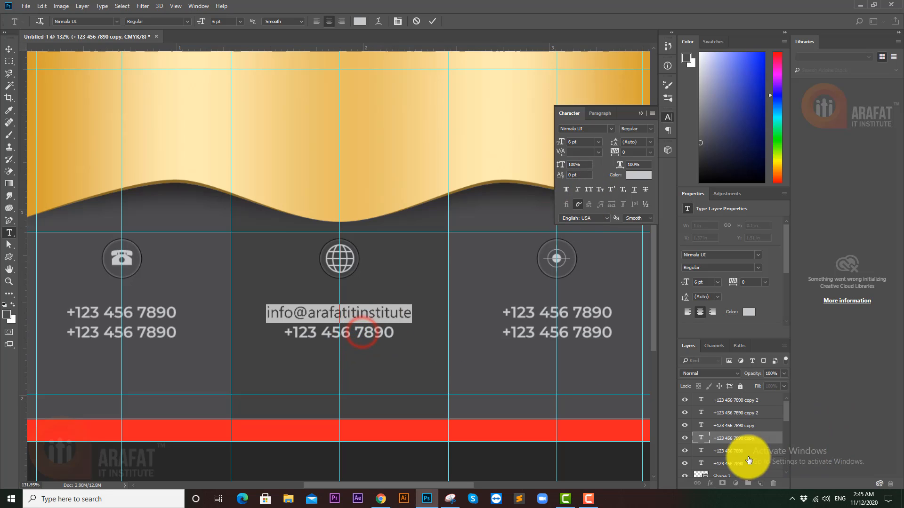
left_click(729, 428)
key("v")
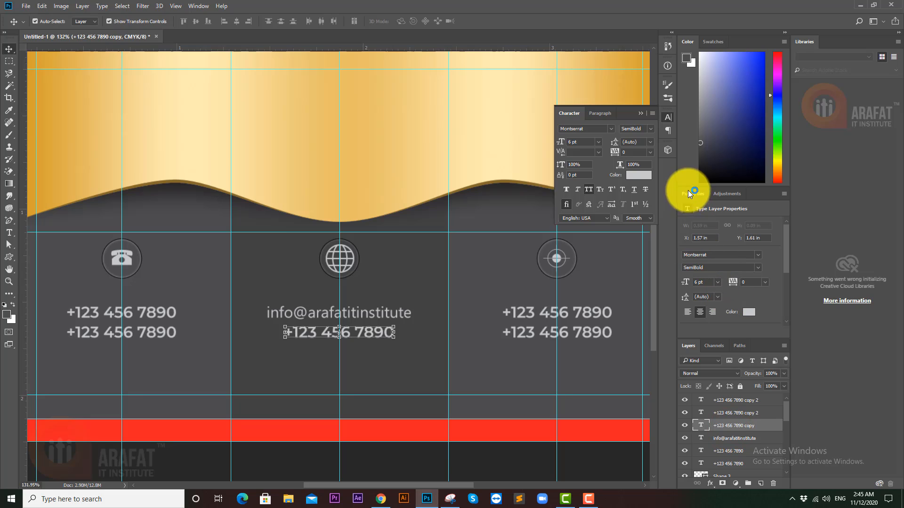
left_click(589, 190)
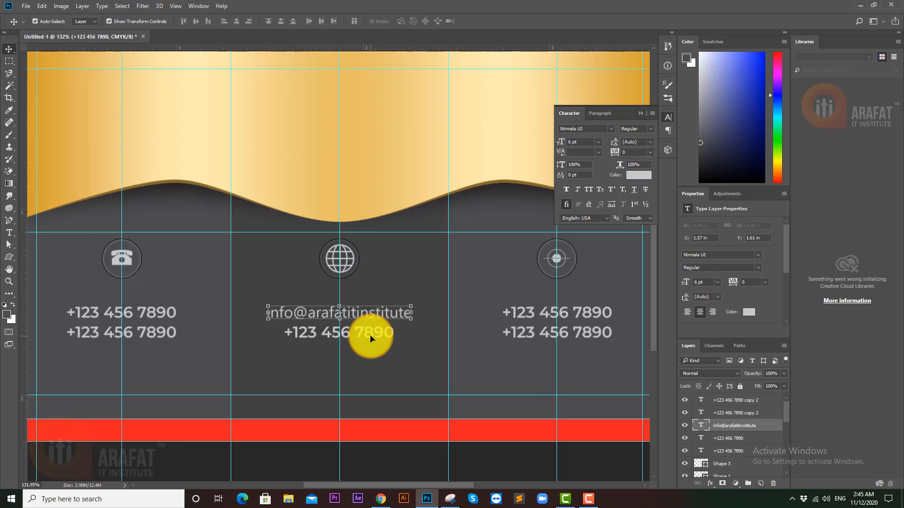
key("Delete")
left_click_drag(370, 315, 368, 332)
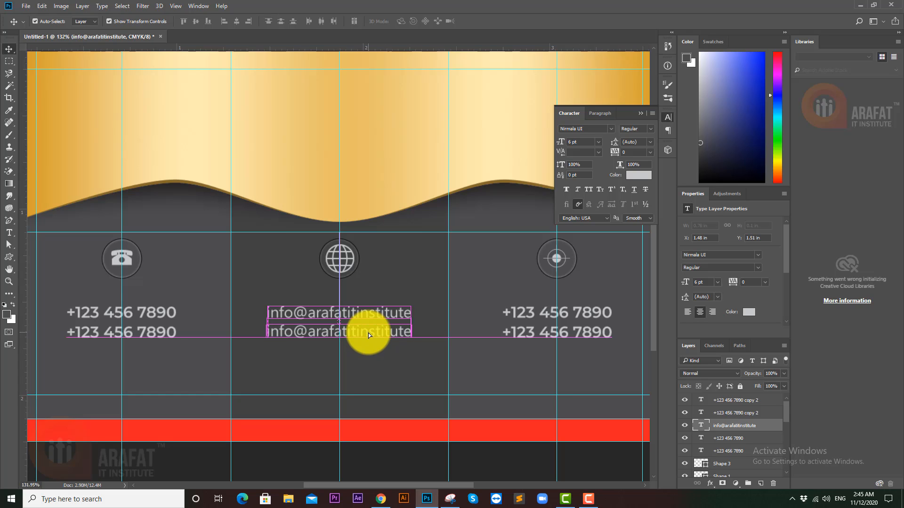
double_click(701, 426)
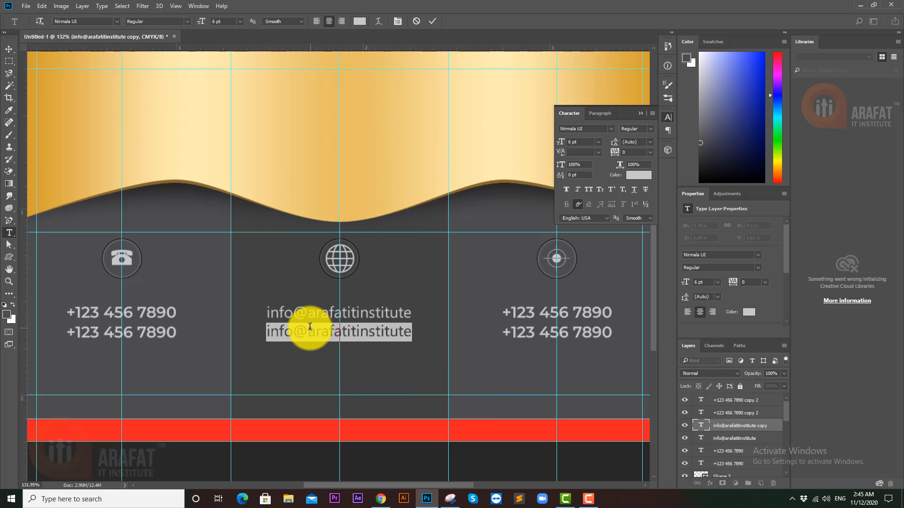
left_click_drag(309, 330, 255, 331)
type("www")
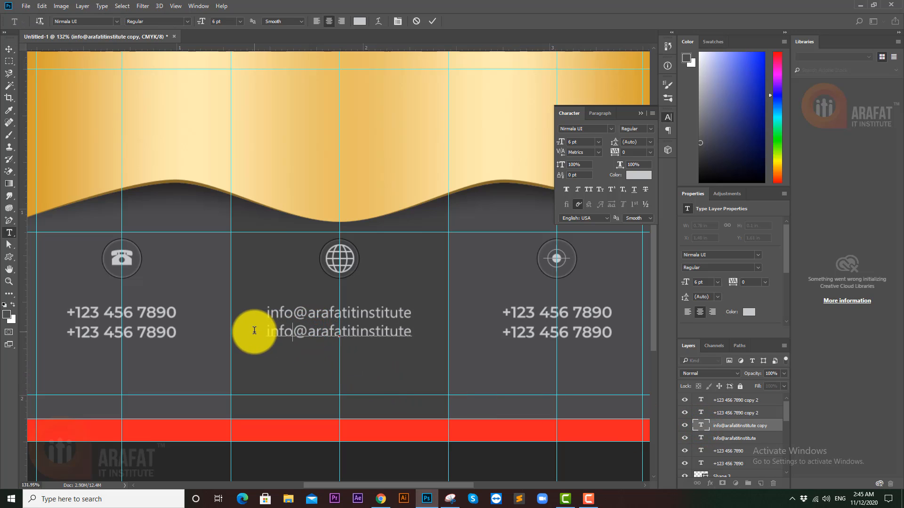
type(".")
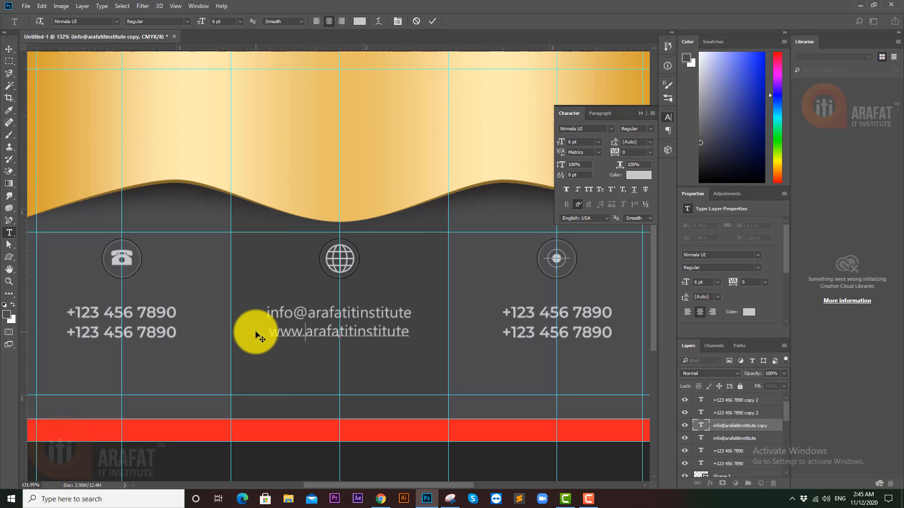
left_click(8, 49)
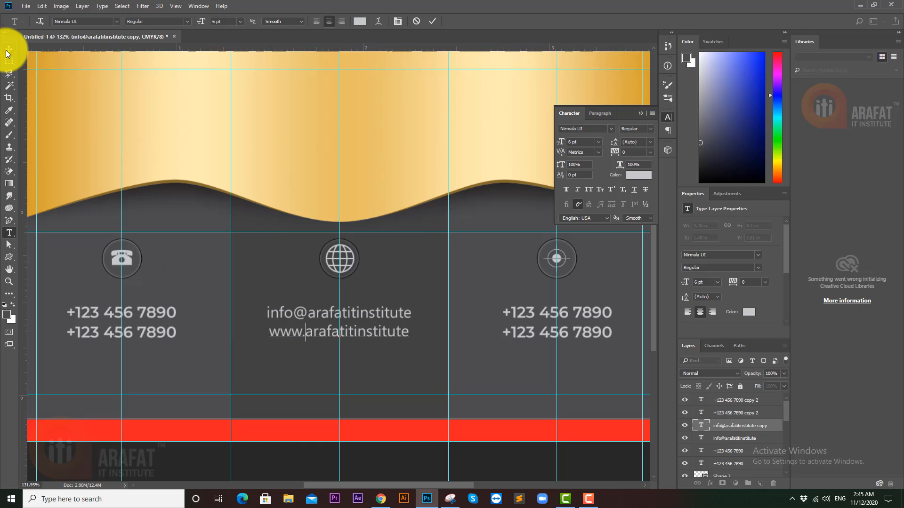
- Delete both phone number lines from the right column
left_click(360, 454)
left_click(583, 333)
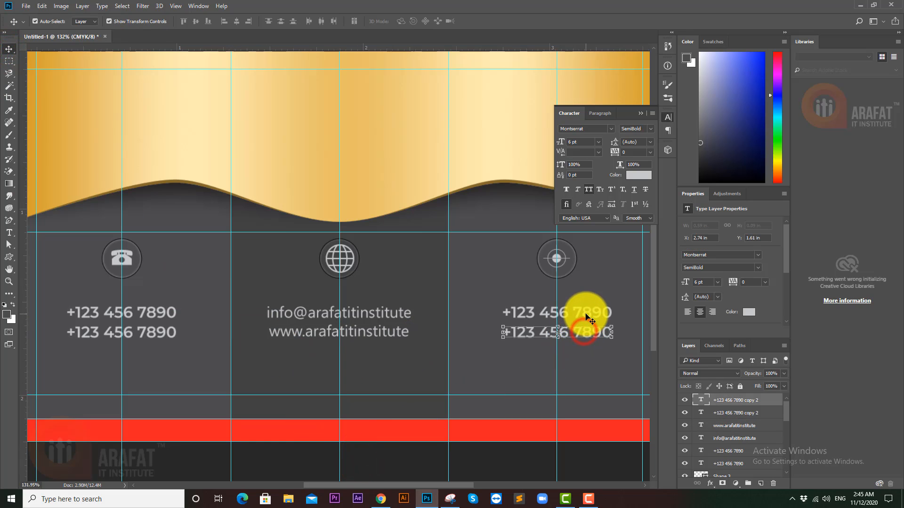
left_click(585, 311, "shift")
key("Delete")
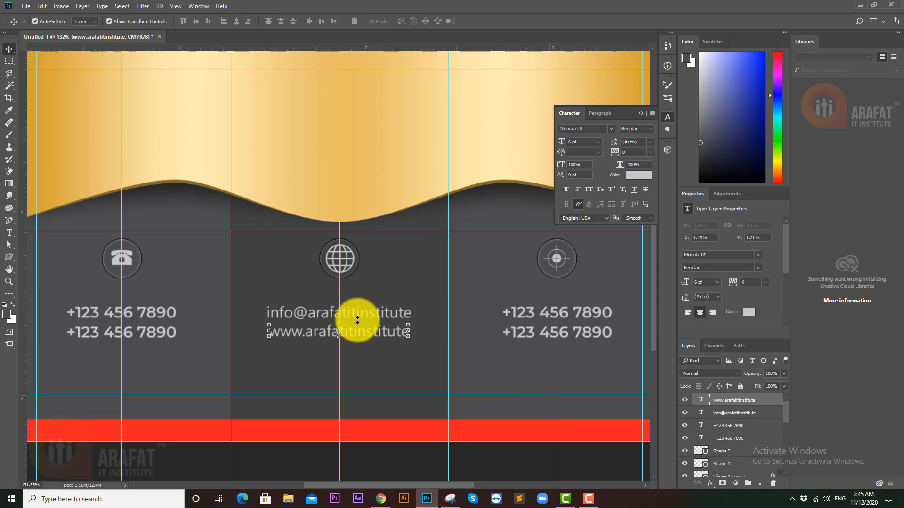
left_click(357, 313, "shift")
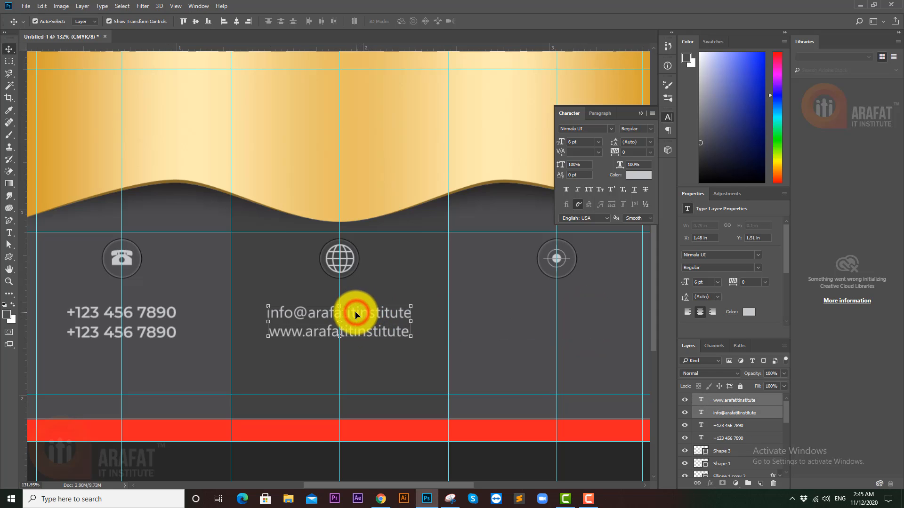
- Copy both contact lines into the right column and retype the upper one as the address's first line
left_click_drag(355, 314, 570, 313)
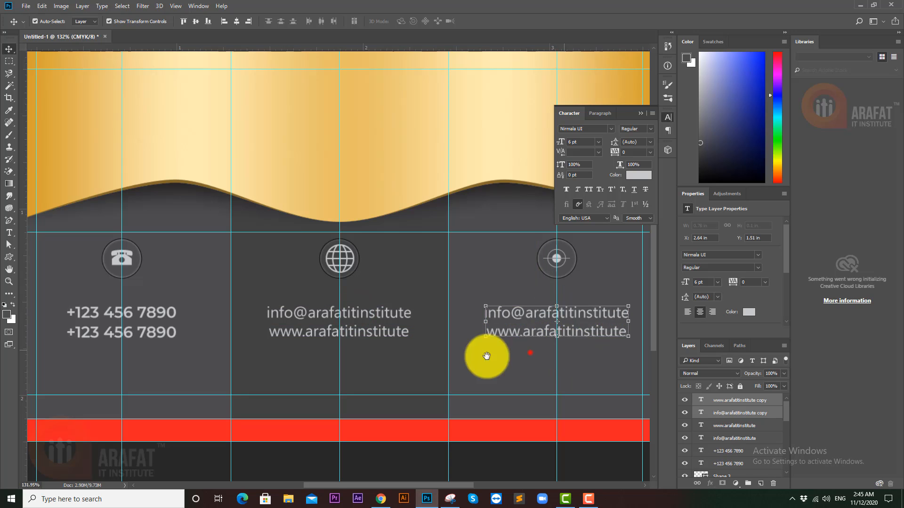
left_click_drag(527, 351, 391, 358)
left_click(575, 321)
left_click(360, 315)
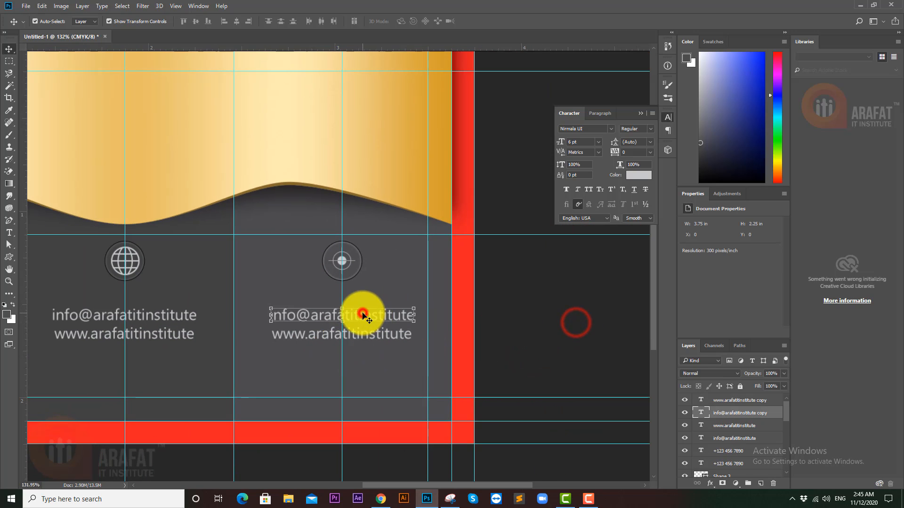
double_click(702, 414)
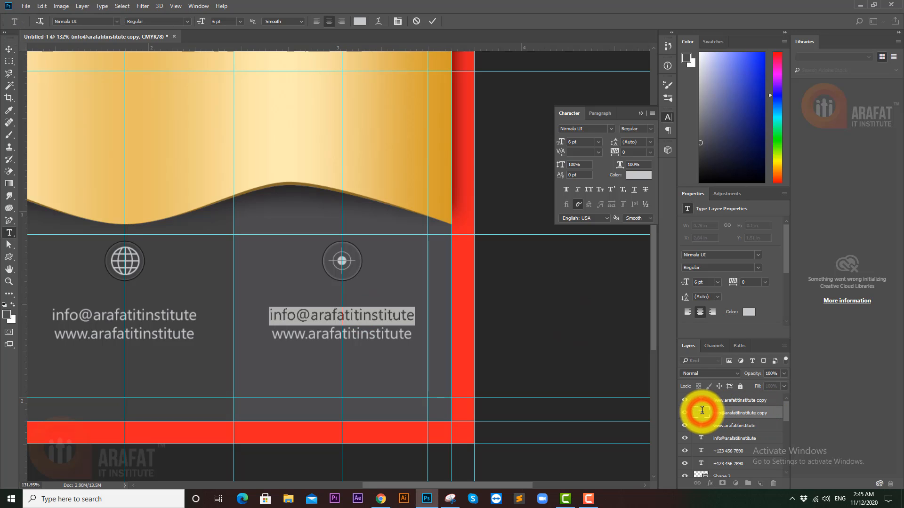
type("4396")
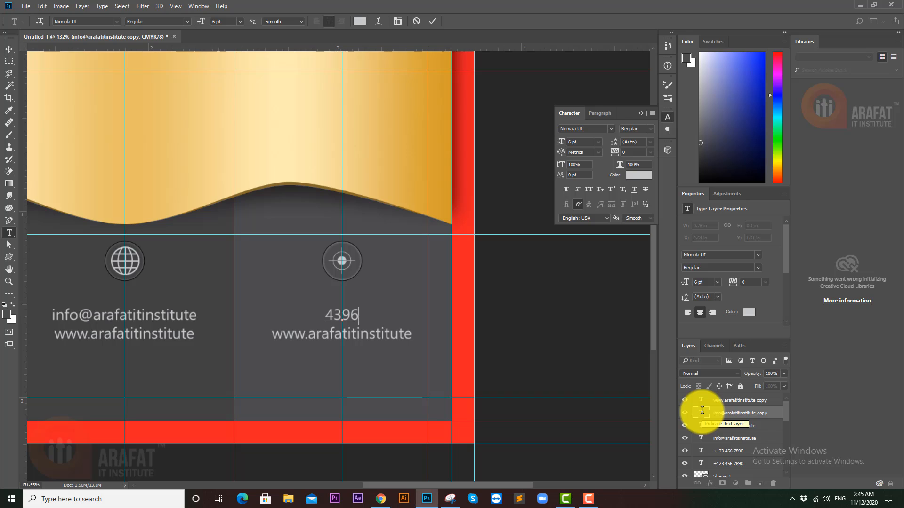
type(", Amir")
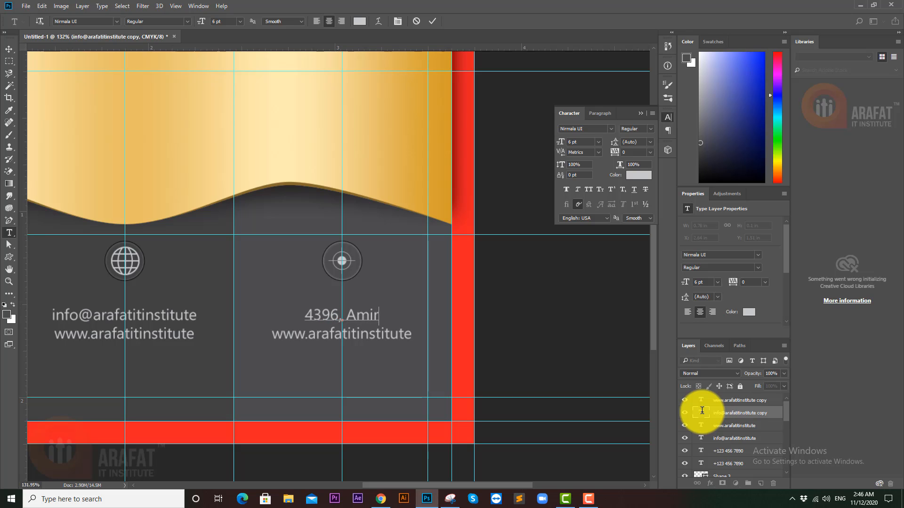
type("abad")
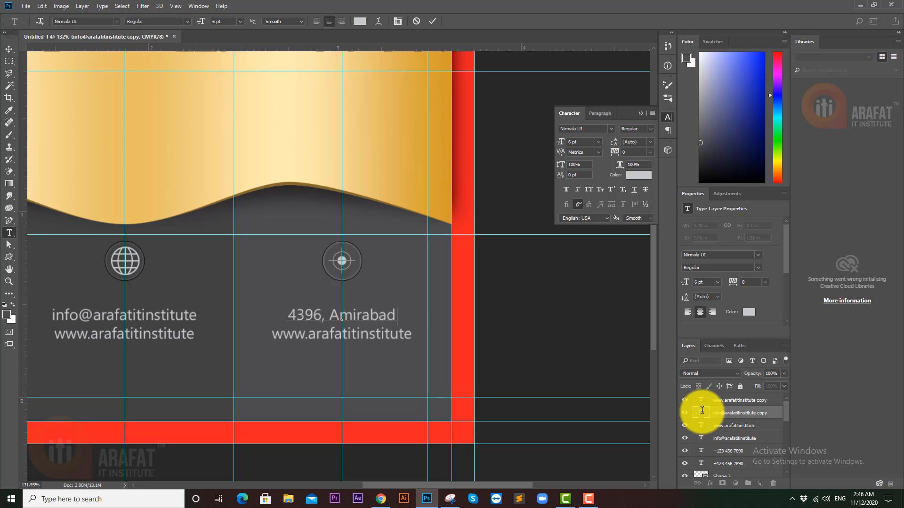
type(",")
left_click(732, 404)
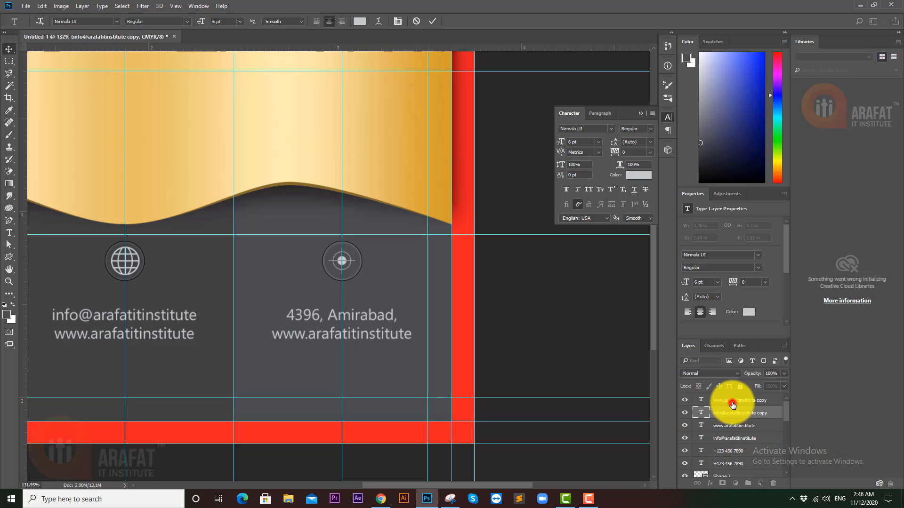
- Retype the lower line as the address's second line, ending with a period
left_click(702, 413)
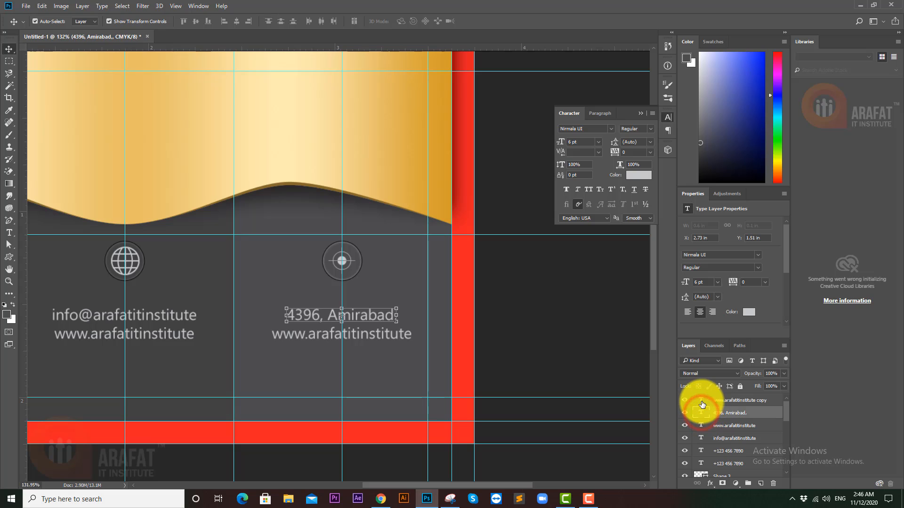
double_click(701, 401)
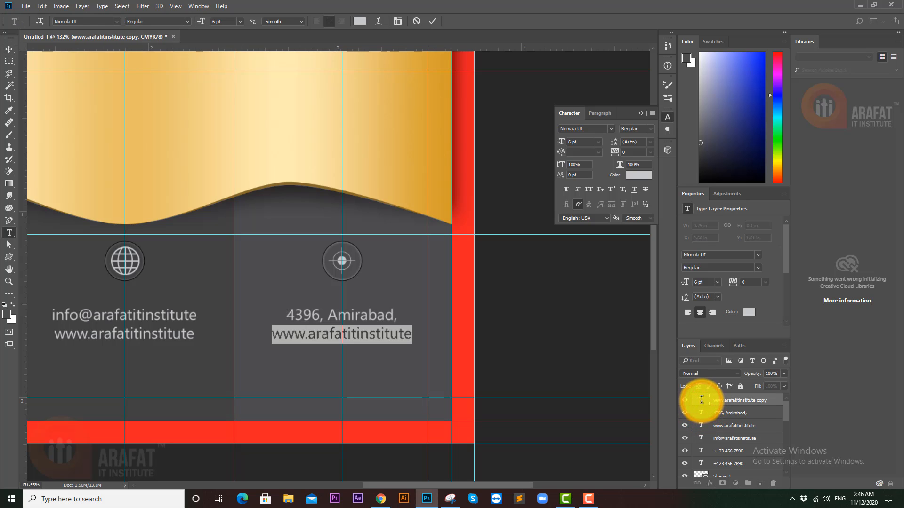
type("Lo")
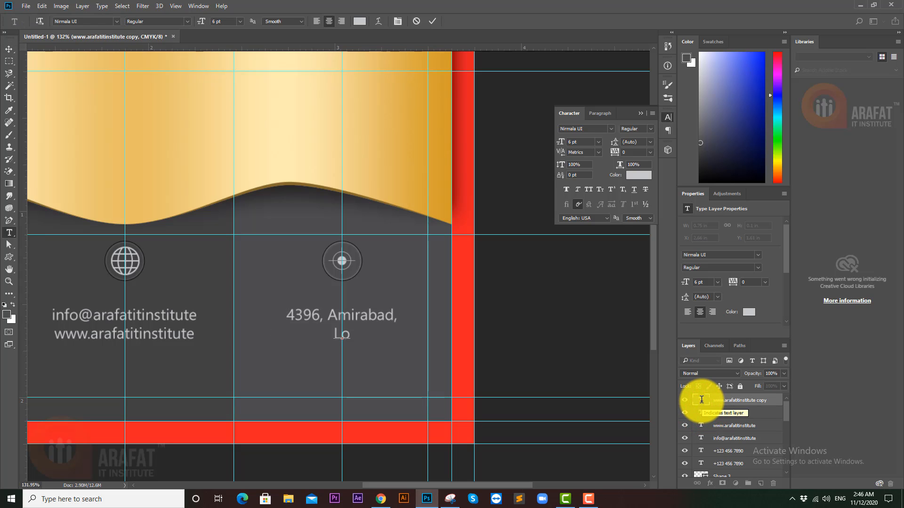
type("hagara")
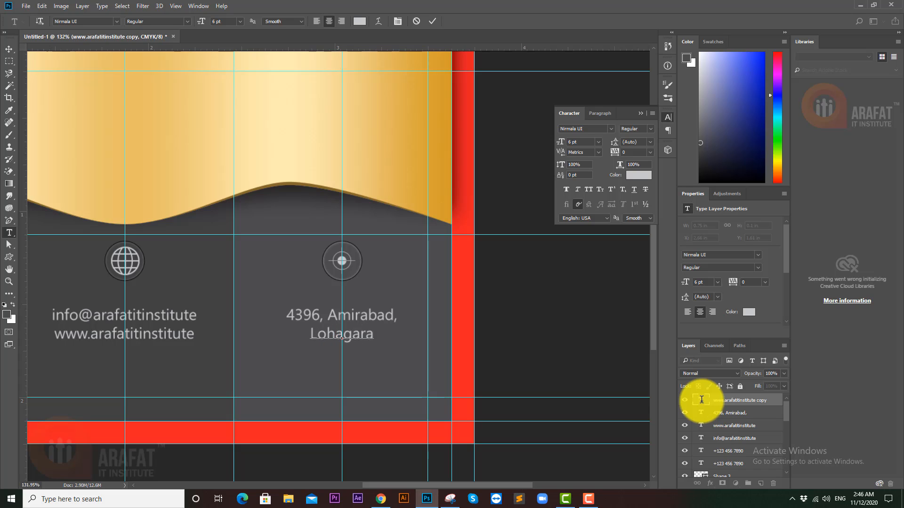
type(", Ch")
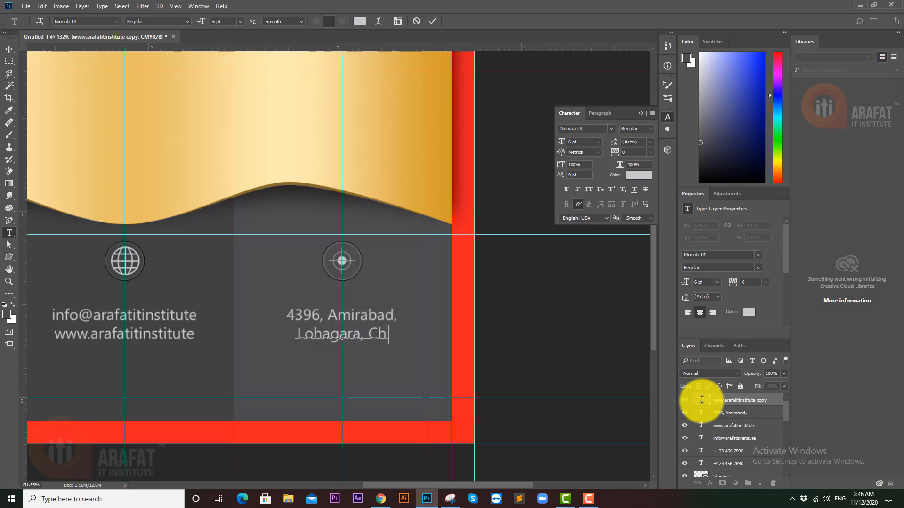
type("ittagong")
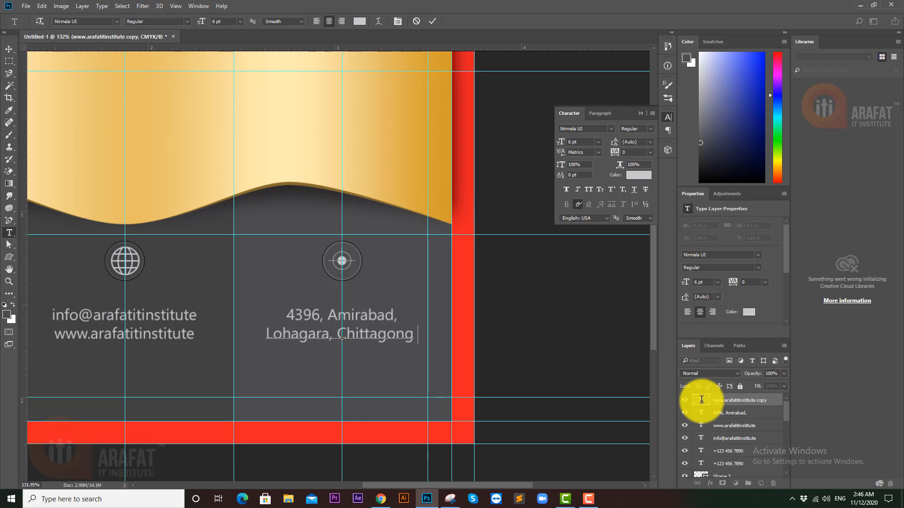
key("BackSpace")
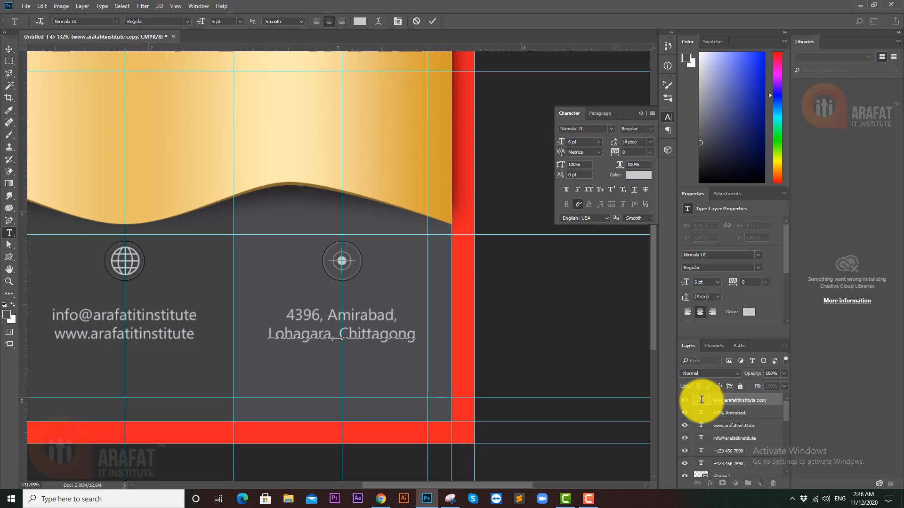
type(".")
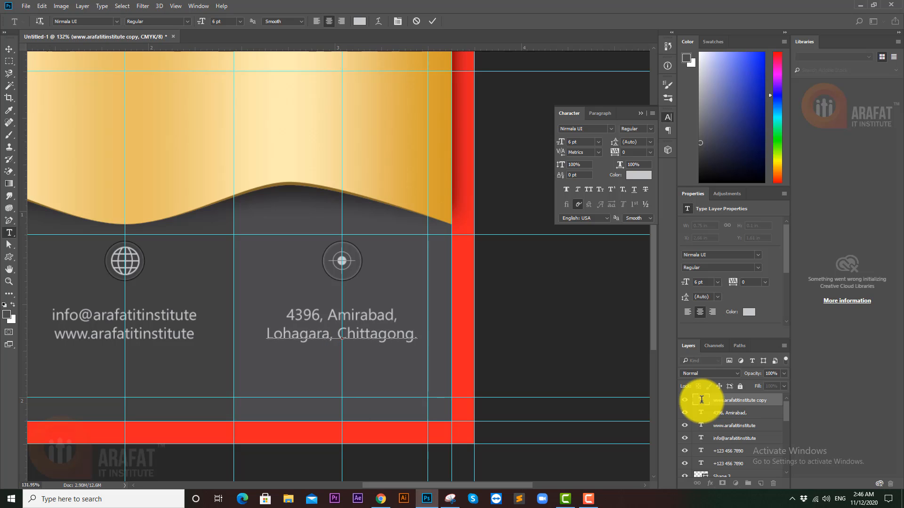
left_click(6, 50)
left_click(539, 334, "ctrl")
left_click_drag(503, 336, 485, 336)
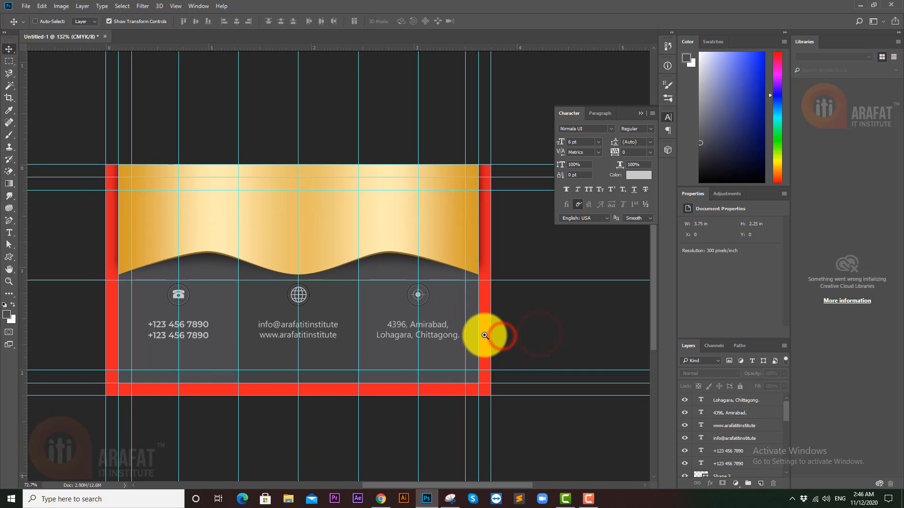
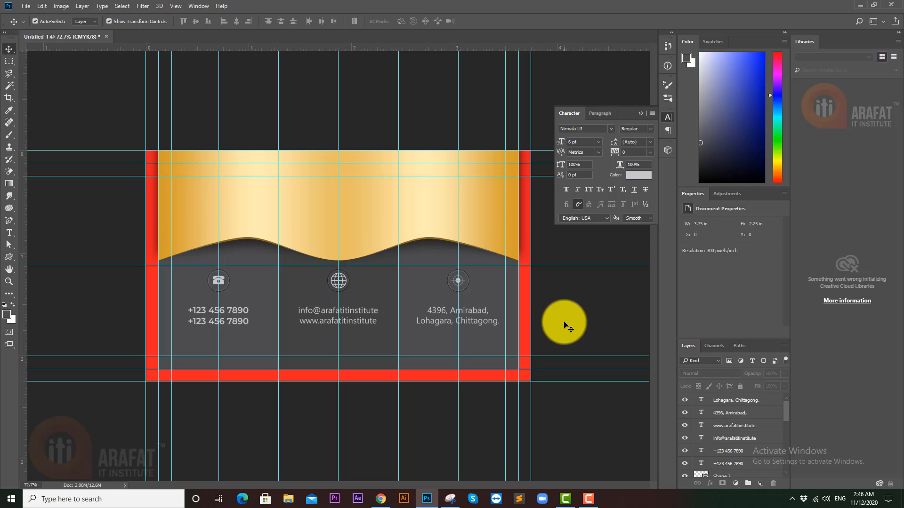
- Zoom into the card's upper left and type the cardholder's name on the gold band
left_click(591, 505)
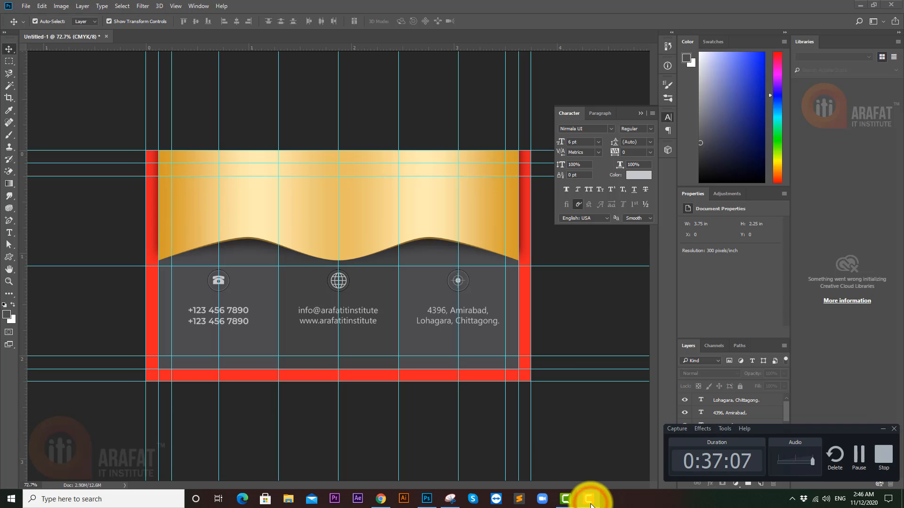
left_click(880, 430)
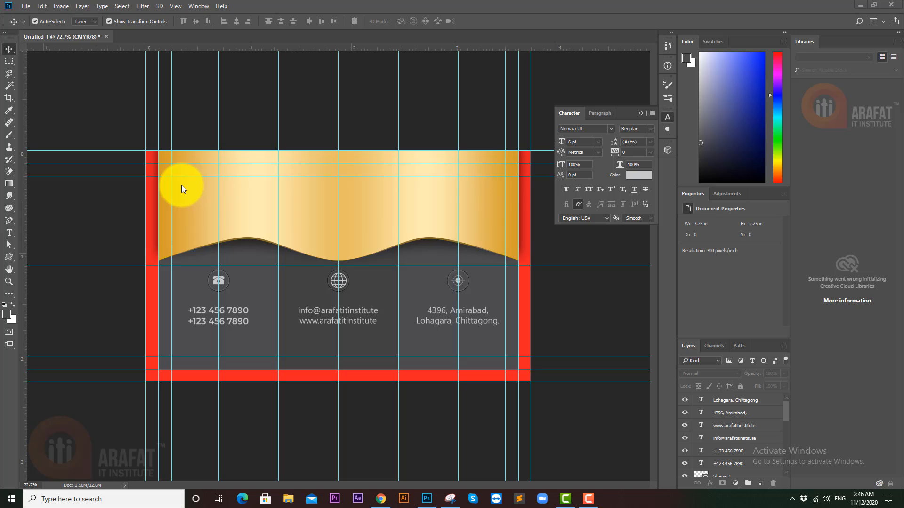
left_click(173, 198)
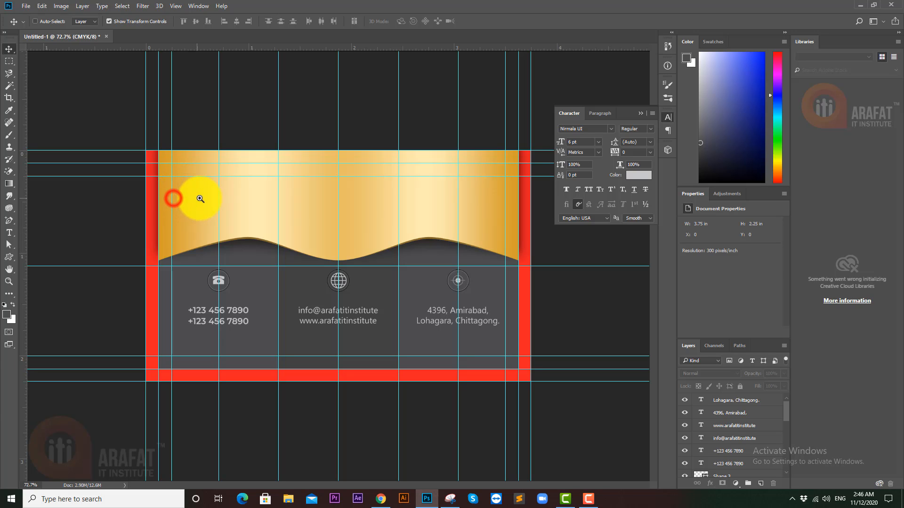
left_click_drag(167, 180, 208, 192)
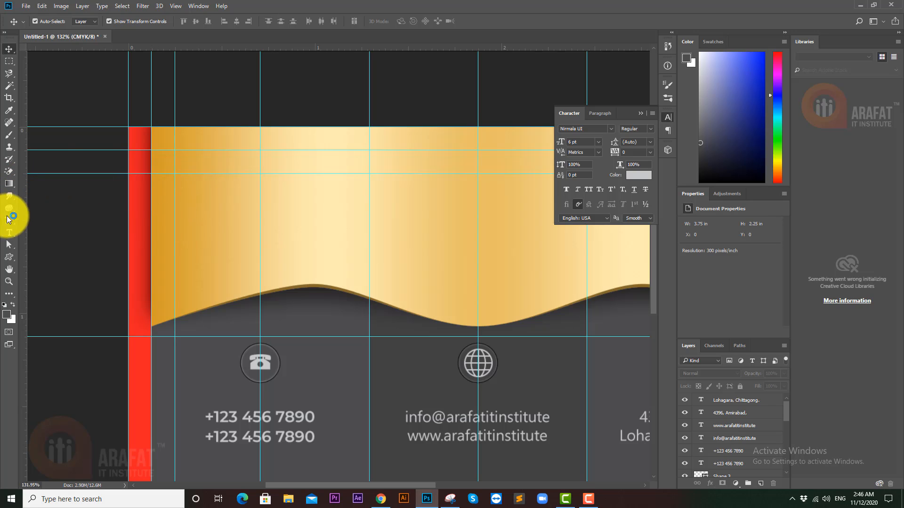
left_click(11, 238)
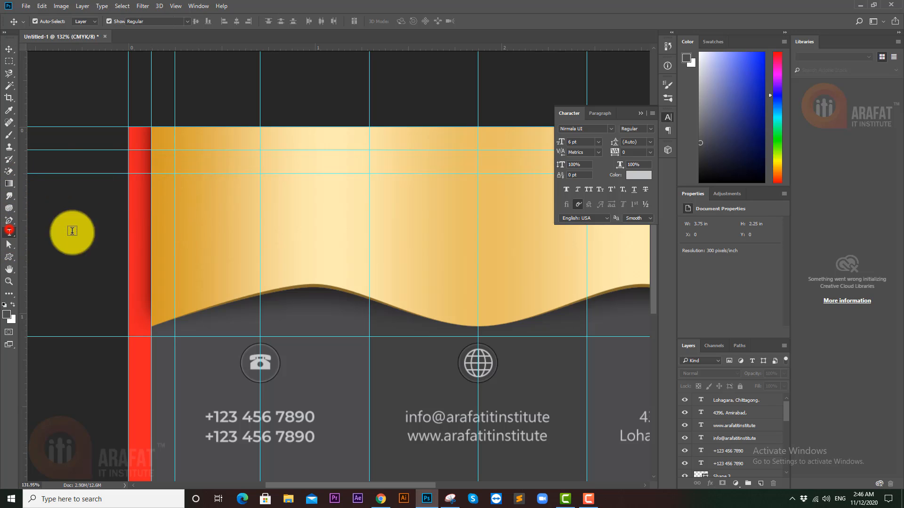
left_click(176, 203)
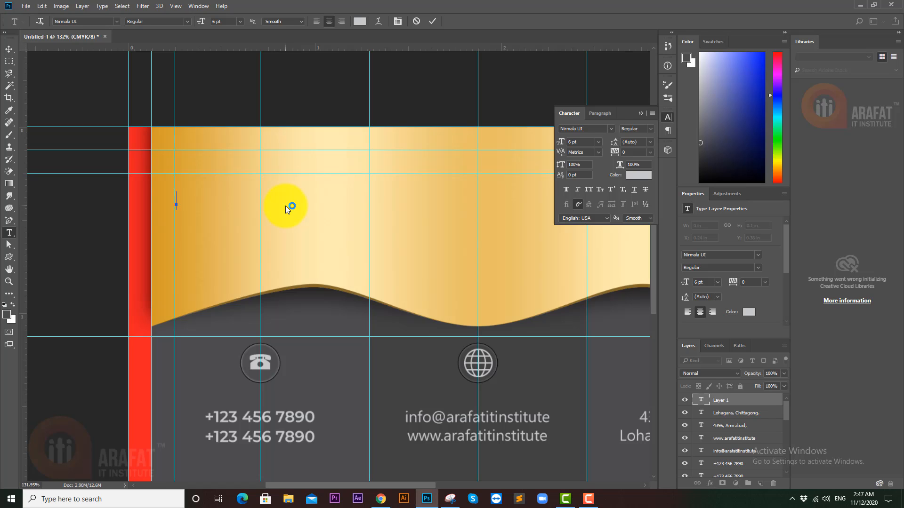
type("Jhone Smith")
- Make the whole name All Caps in Montserrat Bold
key("ctrl+a")
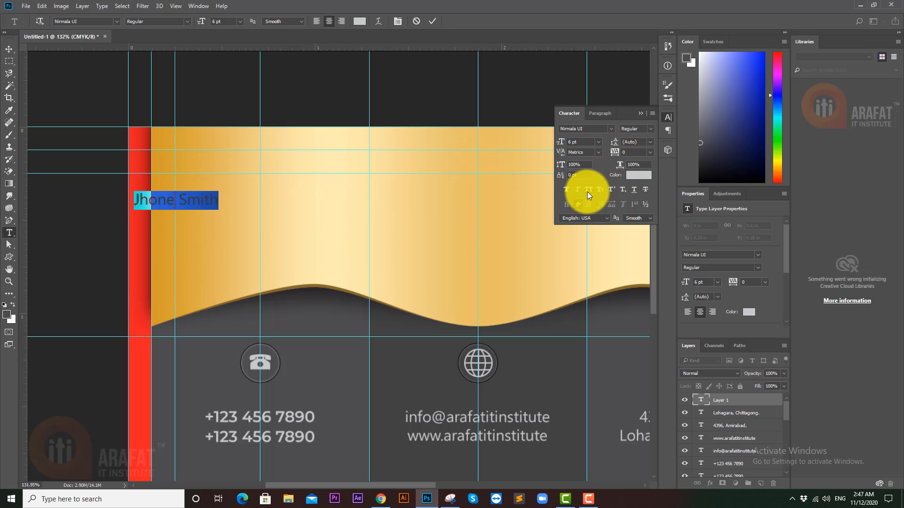
left_click(588, 191)
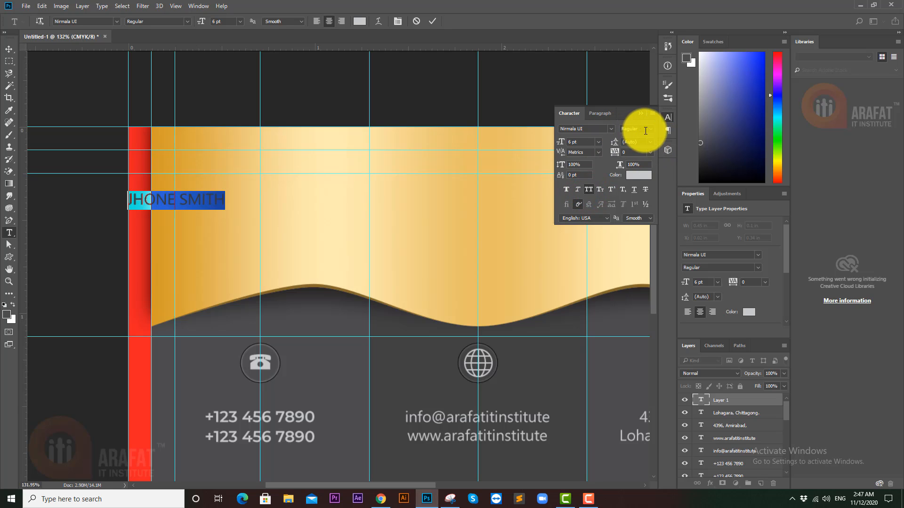
left_click(651, 128)
left_click(652, 128)
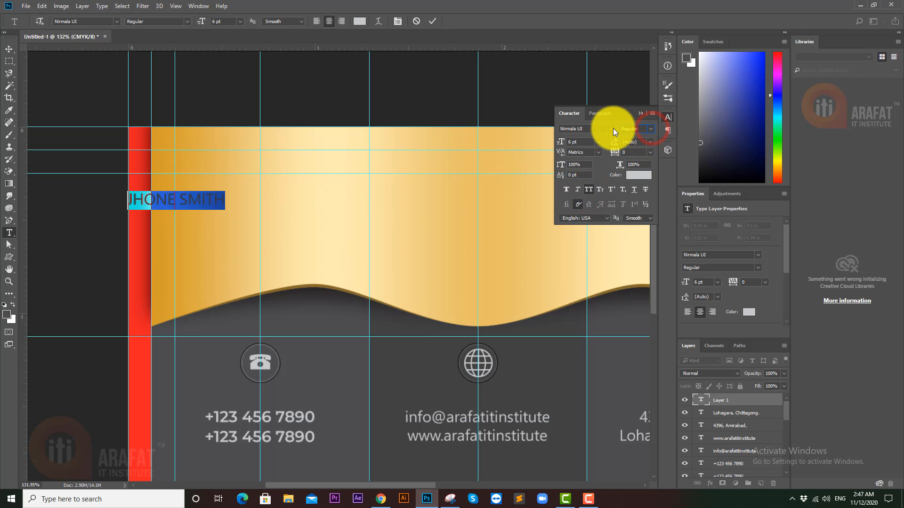
left_click(583, 129)
type("m")
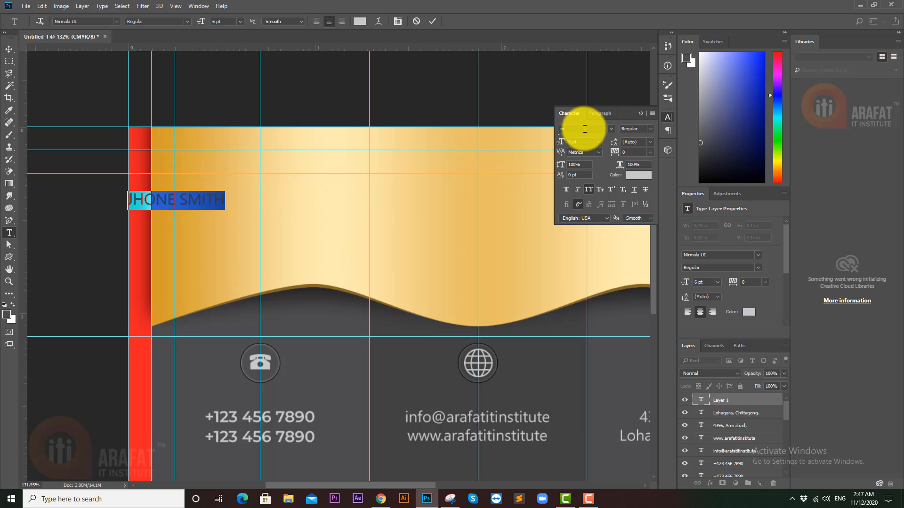
type("ontserrat")
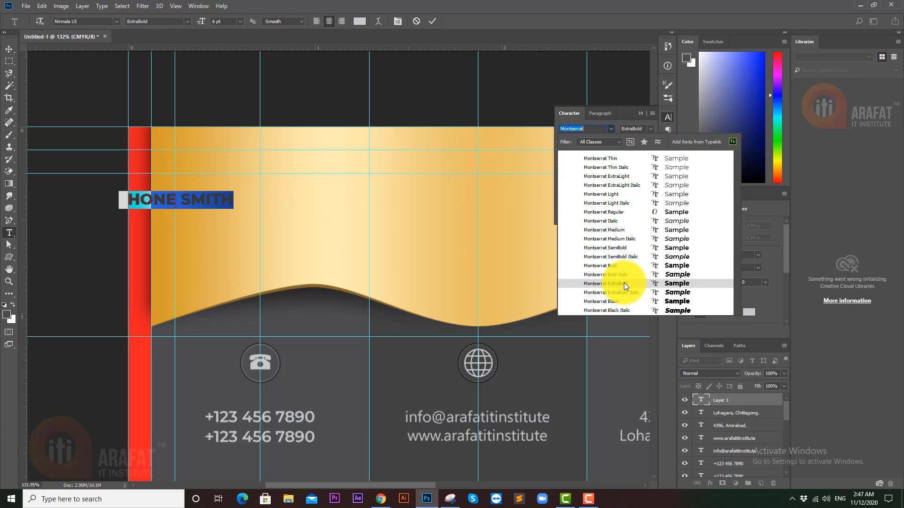
left_click(625, 264)
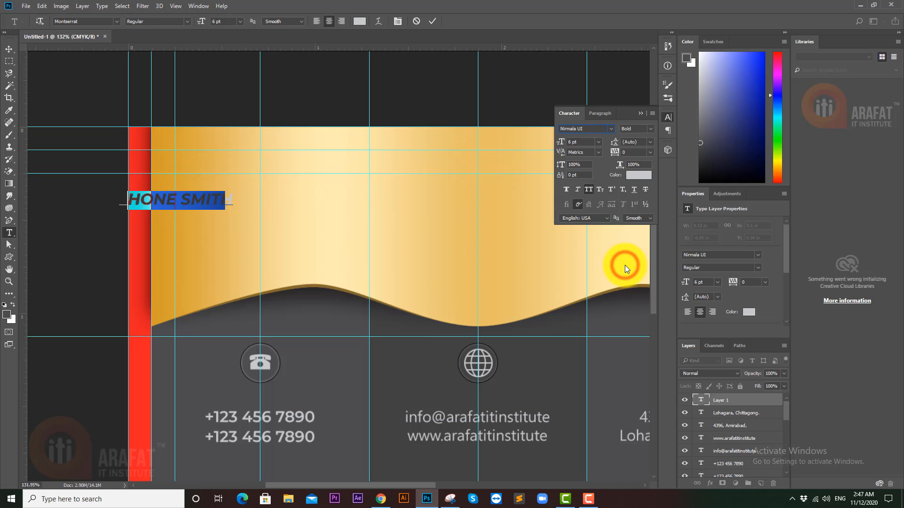
- Try Medium, Regular and then Light weights on the surname
left_click_drag(181, 200, 256, 200)
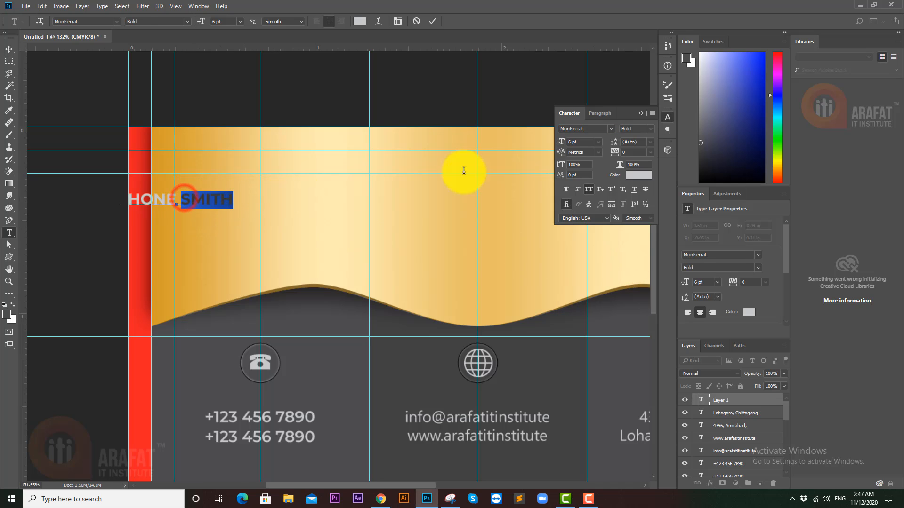
left_click(649, 129)
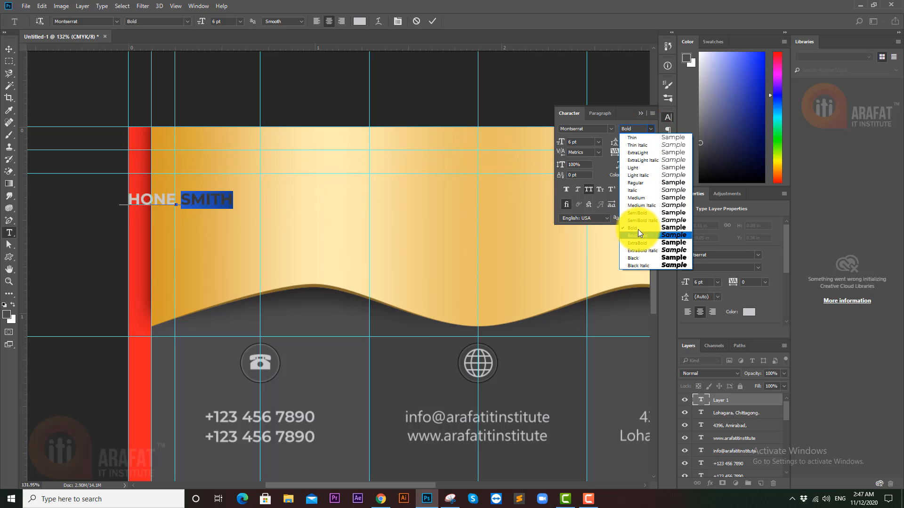
left_click(643, 198)
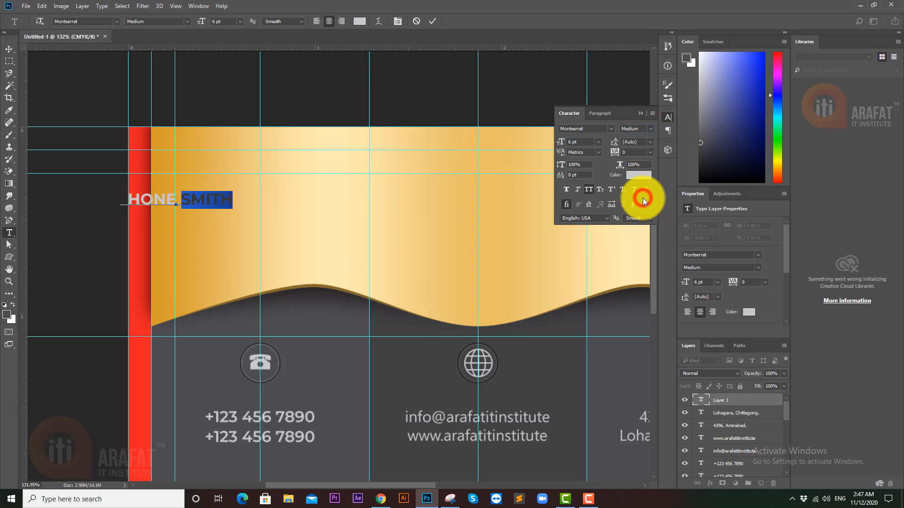
left_click(651, 130)
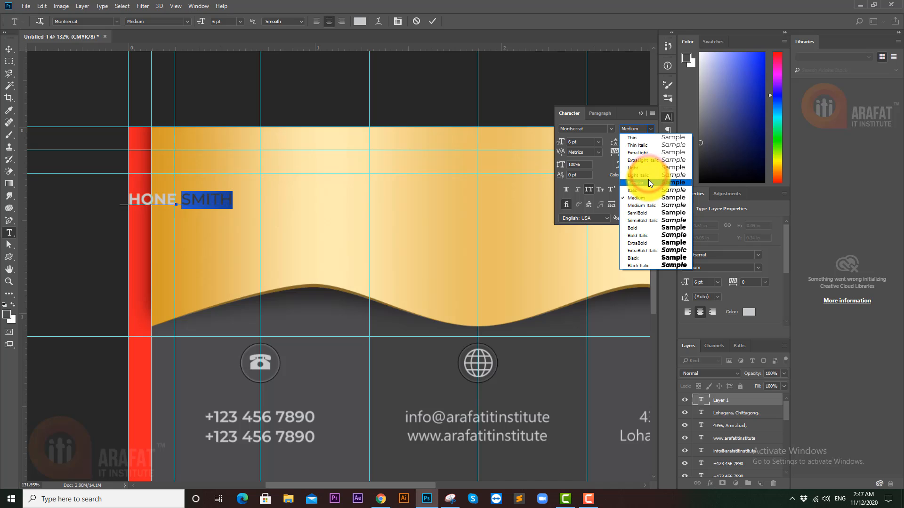
left_click(649, 183)
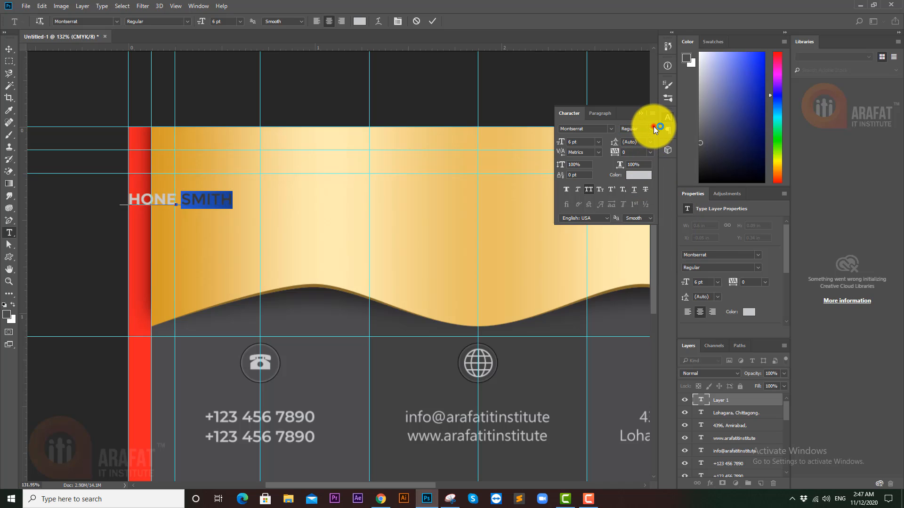
left_click(655, 129)
left_click(632, 169)
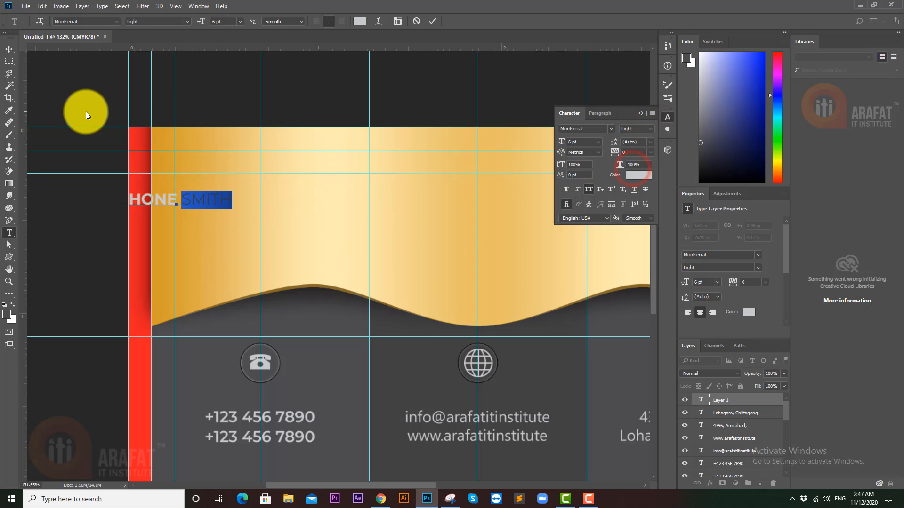
left_click(9, 49)
left_click(66, 73)
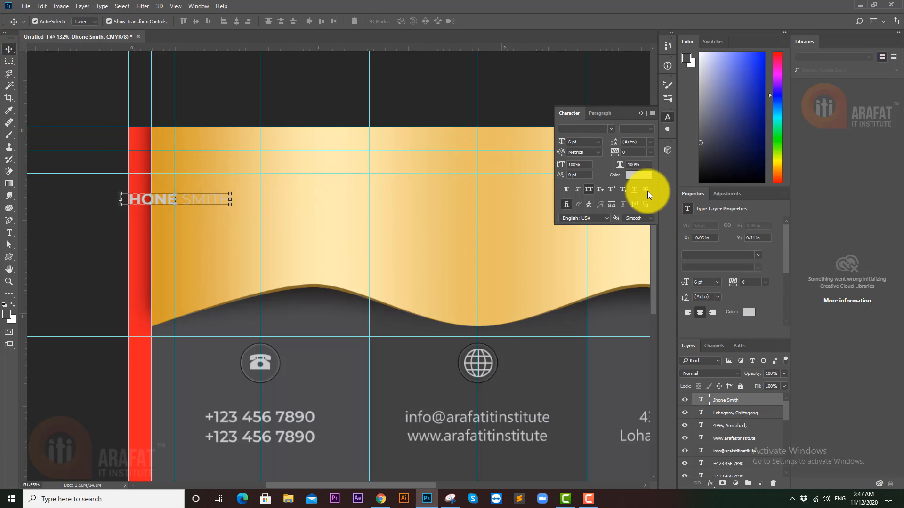
- Set the name's text colour to white
left_click(638, 174)
left_click(329, 365)
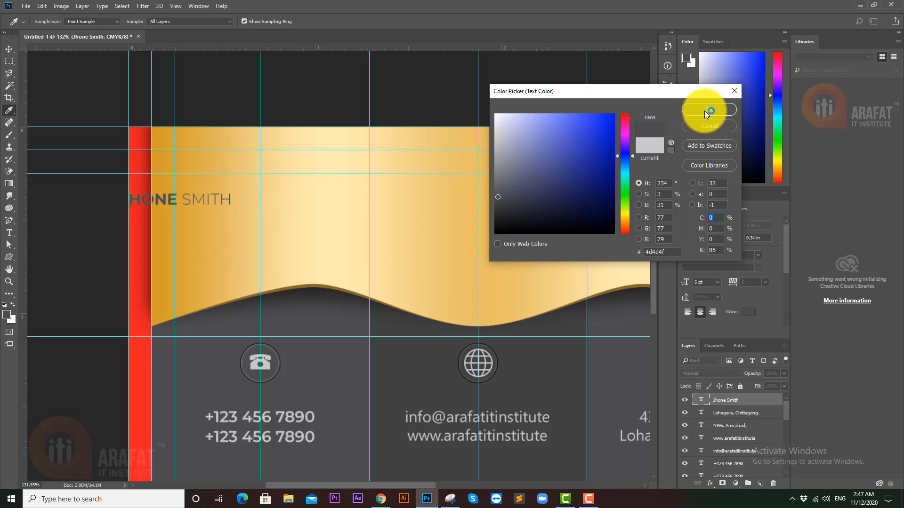
left_click_drag(544, 137, 409, 93)
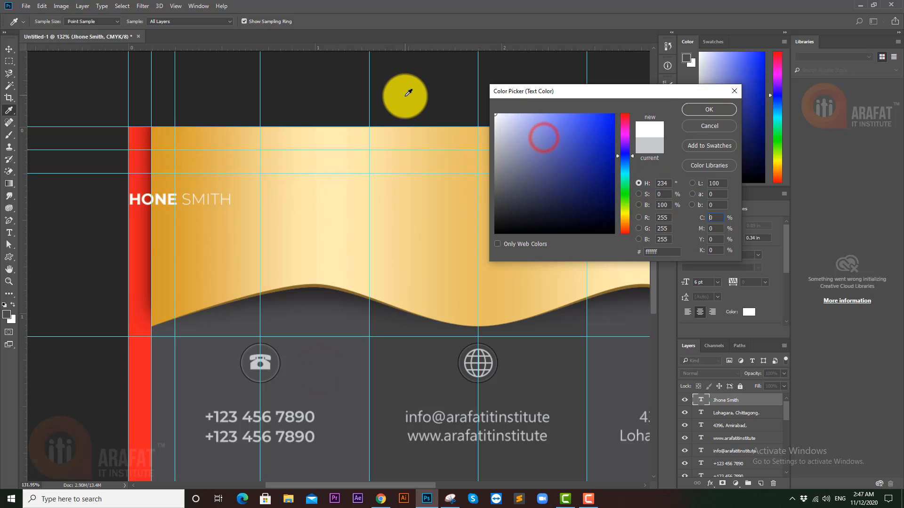
left_click(711, 106)
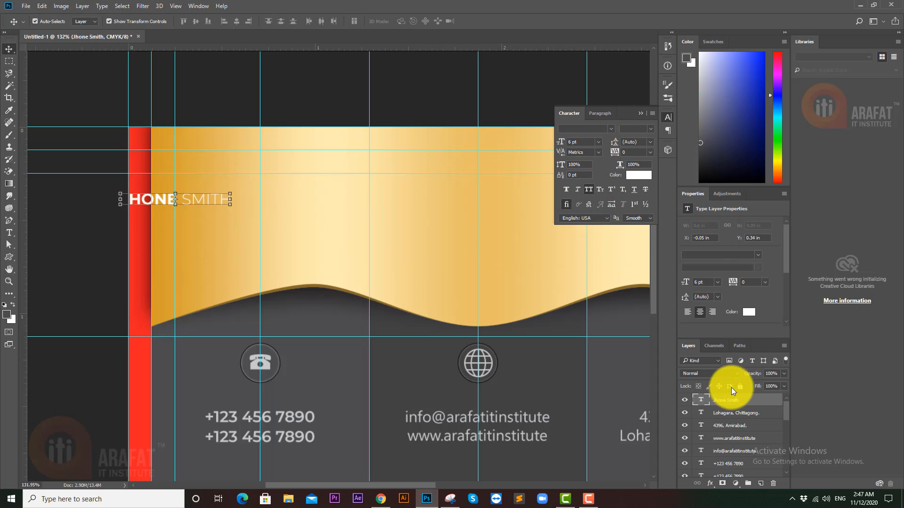
- Change the surname's weight back to Bold
double_click(699, 402)
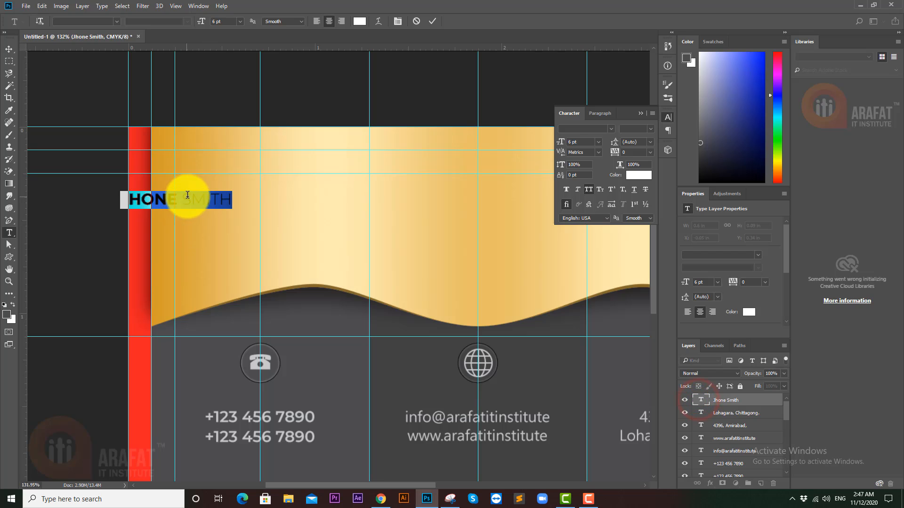
left_click(187, 197)
left_click_drag(185, 199, 232, 199)
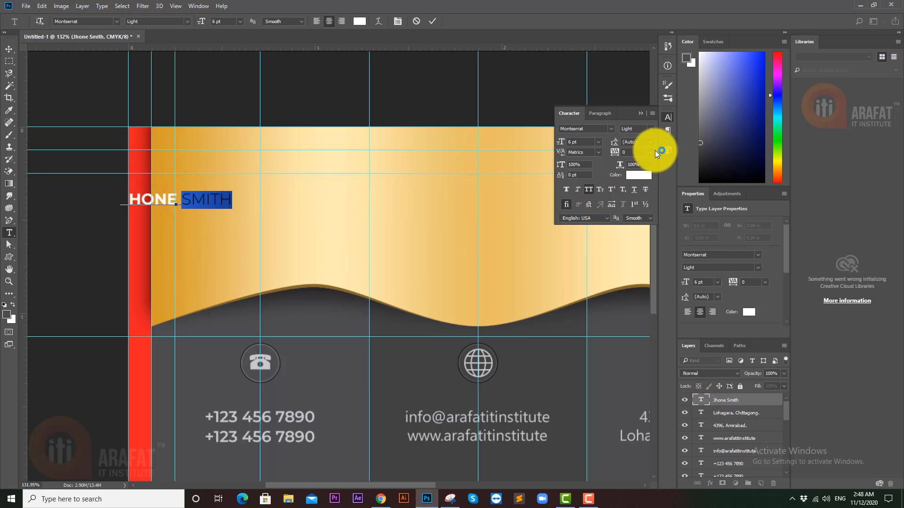
left_click(658, 136)
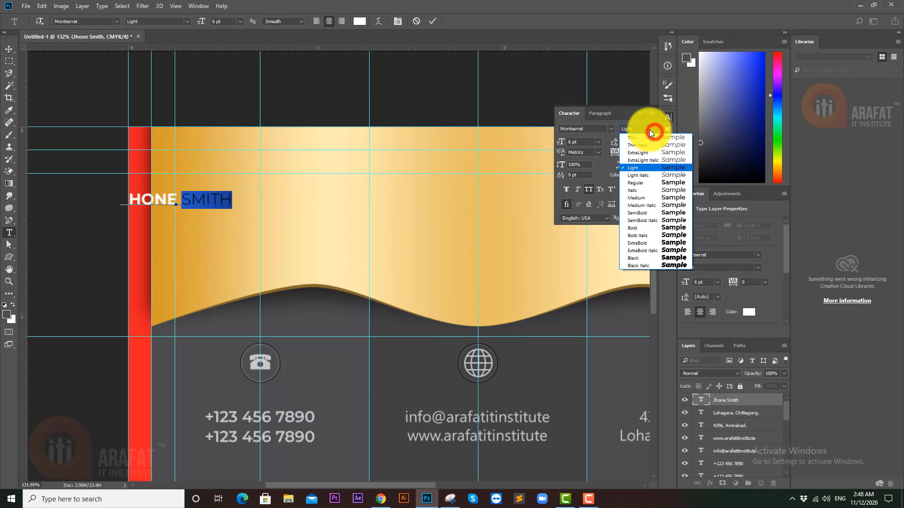
left_click(637, 231)
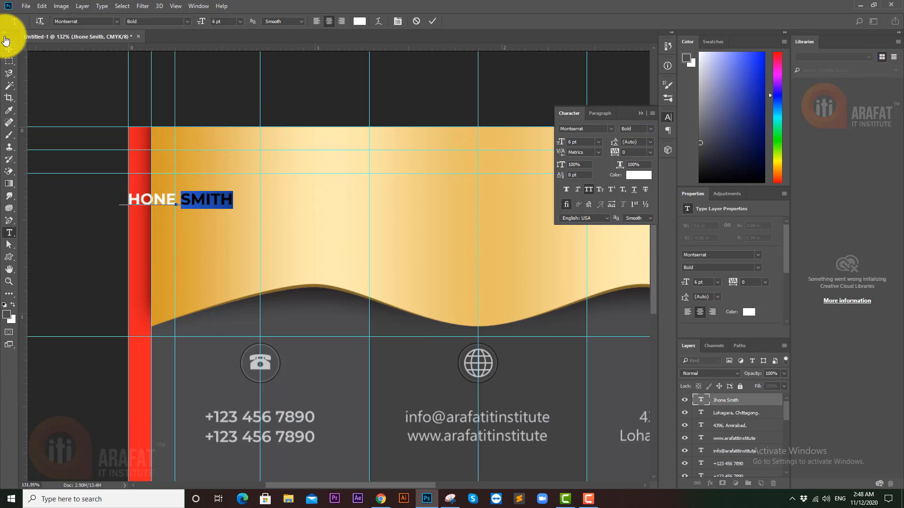
left_click(8, 49)
left_click(58, 67)
- Move the name right and enlarge it to about 129%
left_click_drag(195, 193, 354, 234)
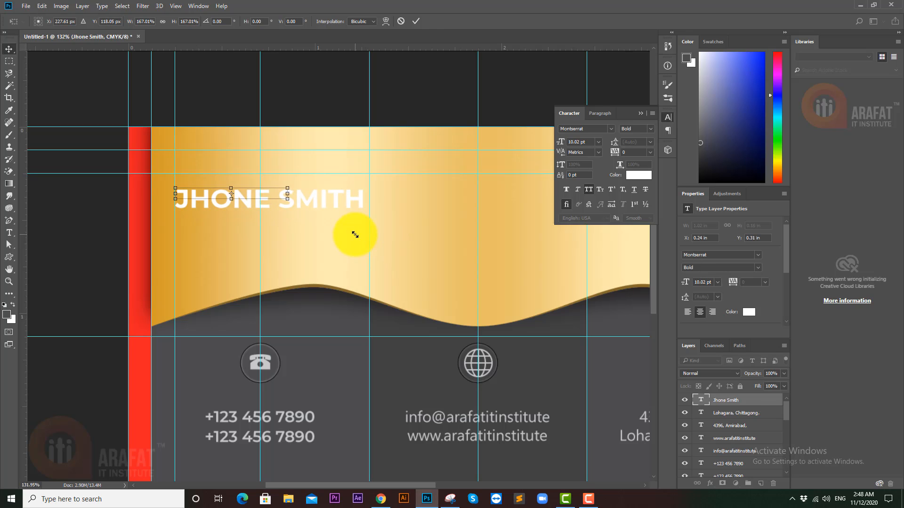
key("Return")
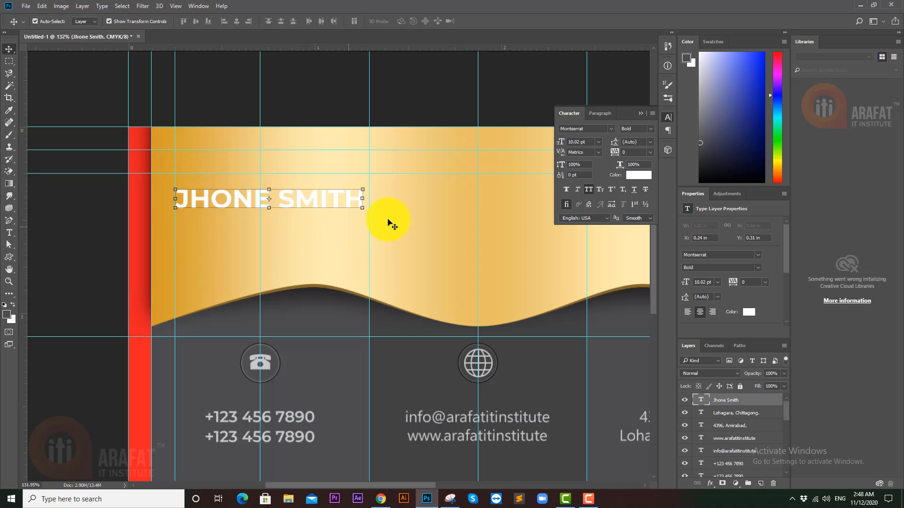
left_click_drag(364, 206, 438, 256)
key("Return")
- Nudge the name slightly upward on the gold banner
scroll(313, 228, "down", 4)
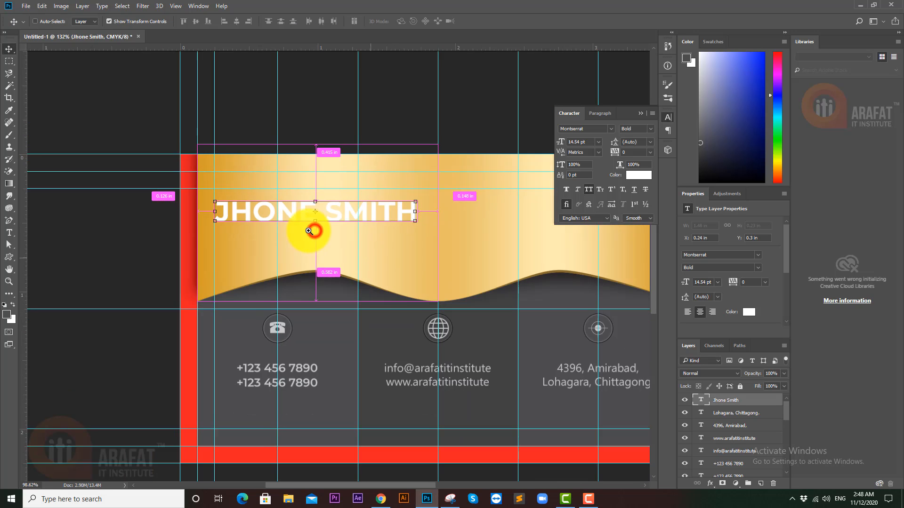
left_click(120, 226)
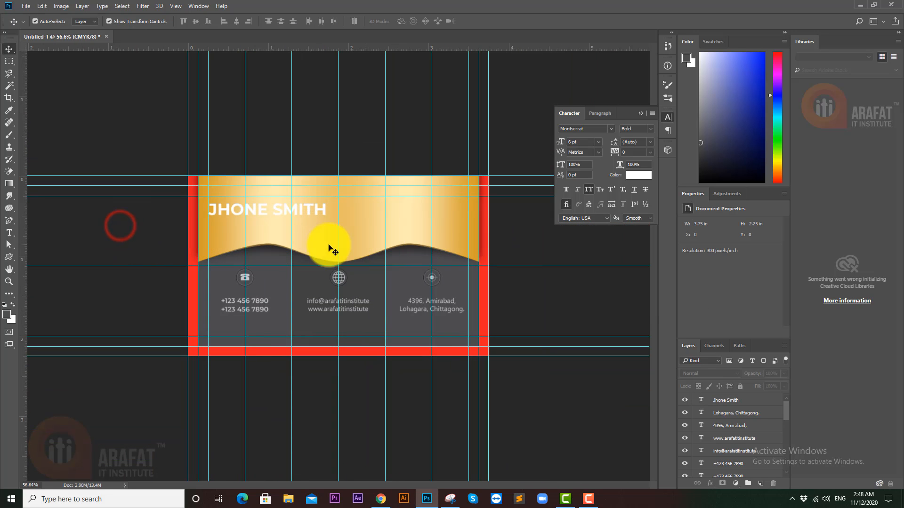
left_click_drag(310, 220, 345, 222)
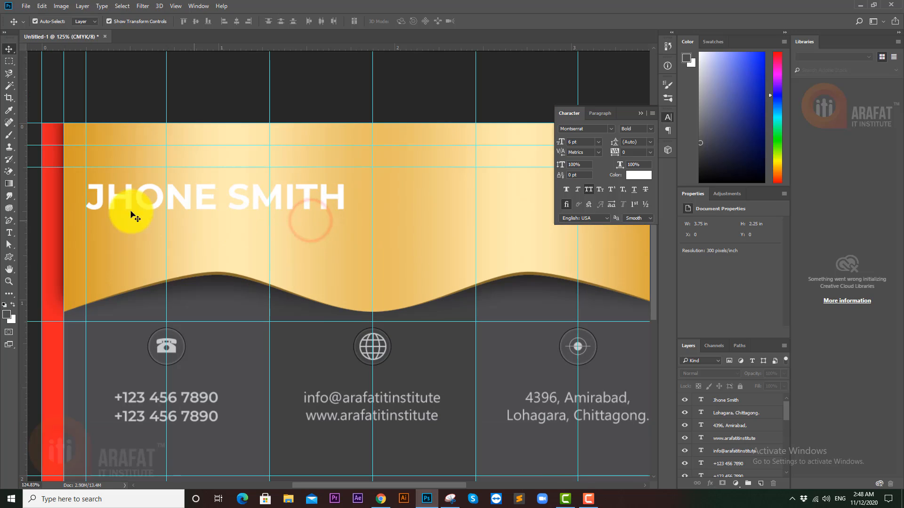
left_click(111, 199, "ctrl")
left_click_drag(112, 199, 147, 194)
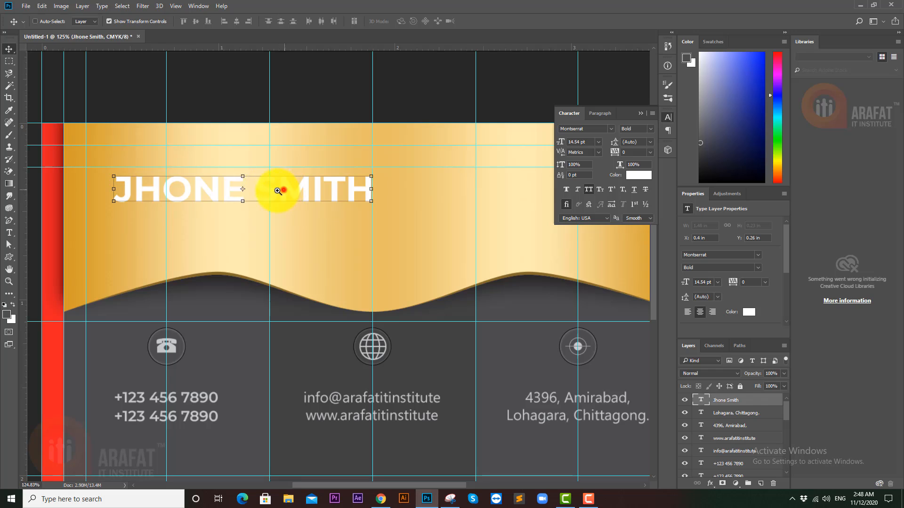
- Recolour the name dark gray #414142, sampled from the card background
left_click_drag(284, 190, 248, 193)
left_click(269, 152)
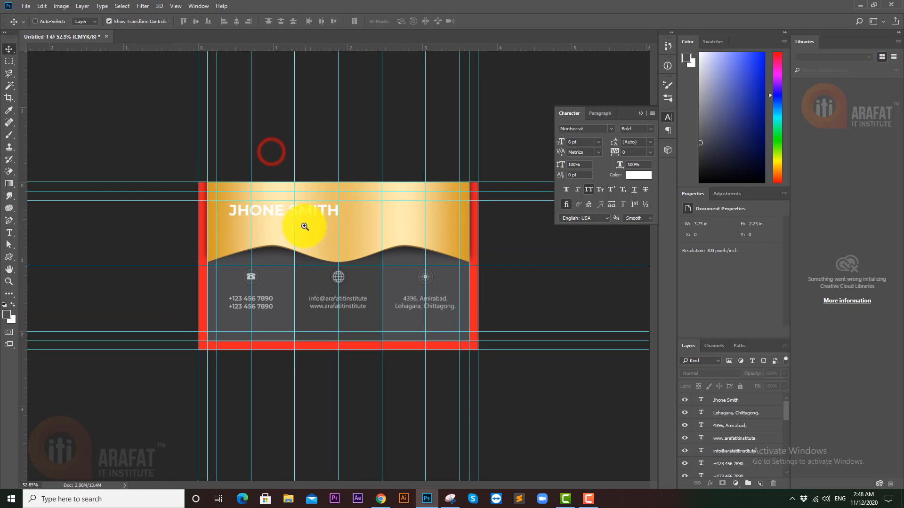
left_click_drag(304, 226, 338, 221)
left_click_drag(202, 163, 202, 164)
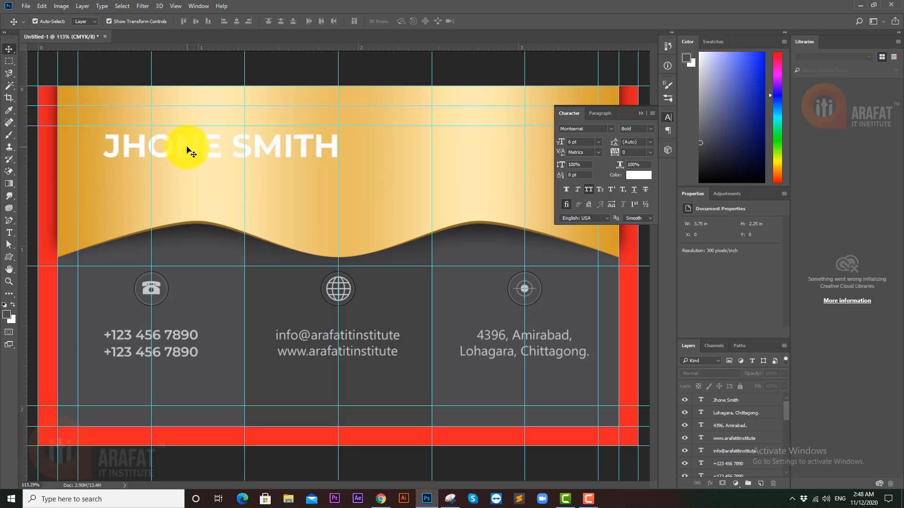
left_click(215, 150)
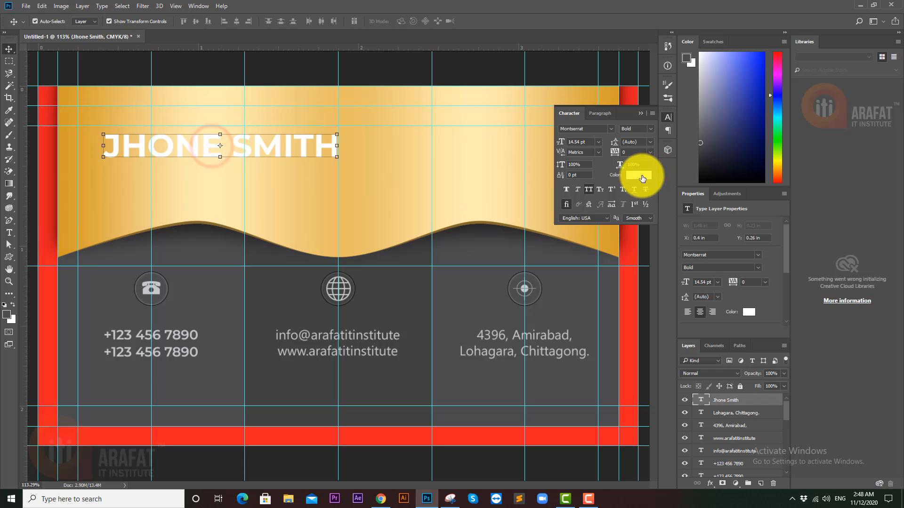
left_click(642, 177)
left_click(298, 296)
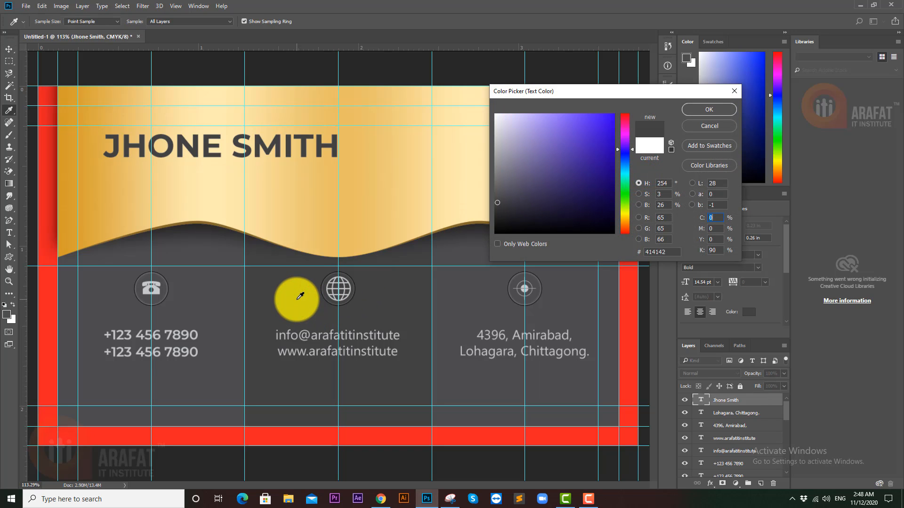
left_click(709, 109)
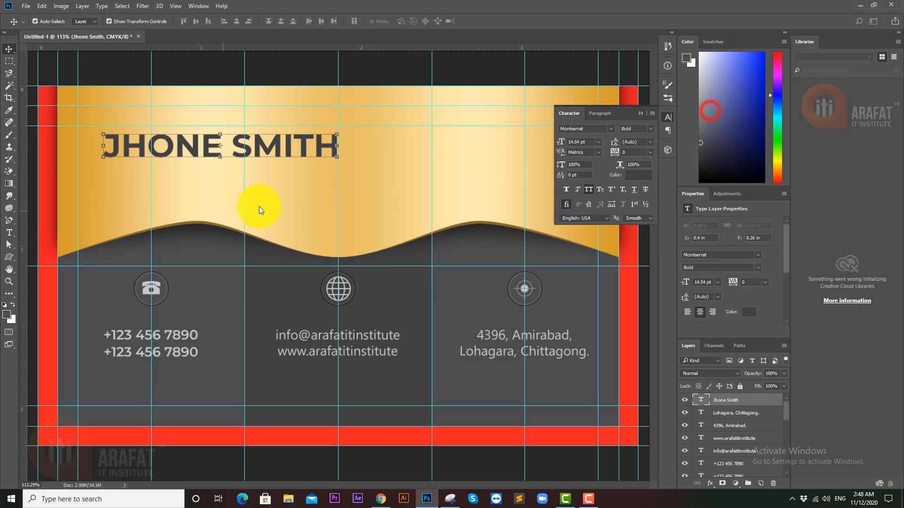
mouse_move(259, 207)
left_mouse_down()
mouse_move(230, 211)
mouse_move(244, 198)
left_mouse_up()
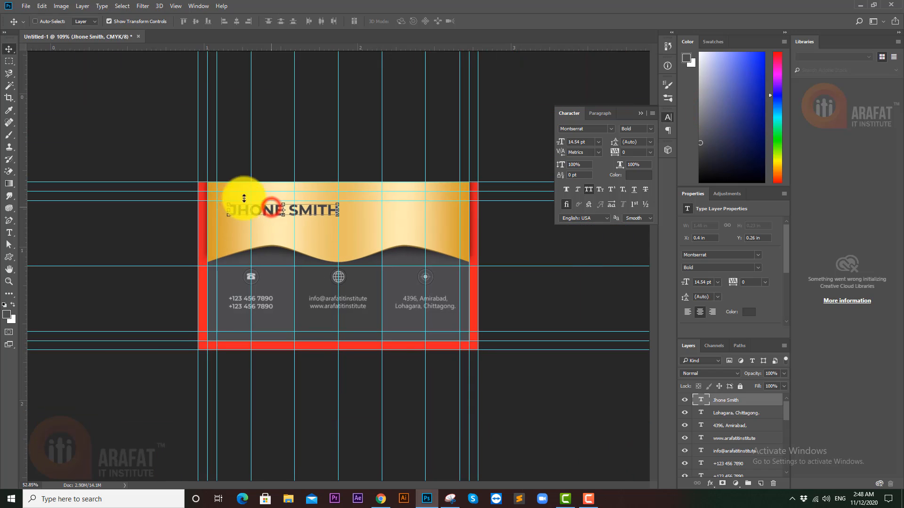
left_click(281, 155)
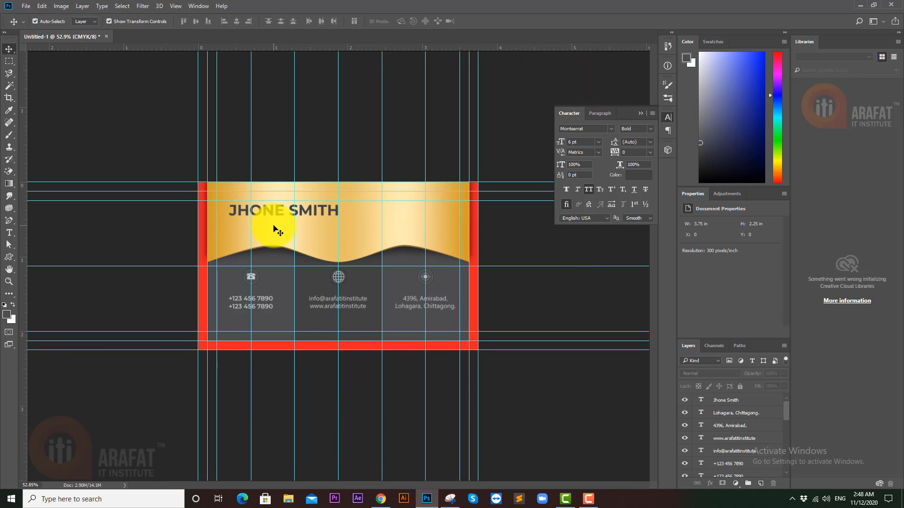
- Shrink a duplicate of the name and retype it as GRAPHIC DESIGNER
left_click_drag(261, 211, 281, 248)
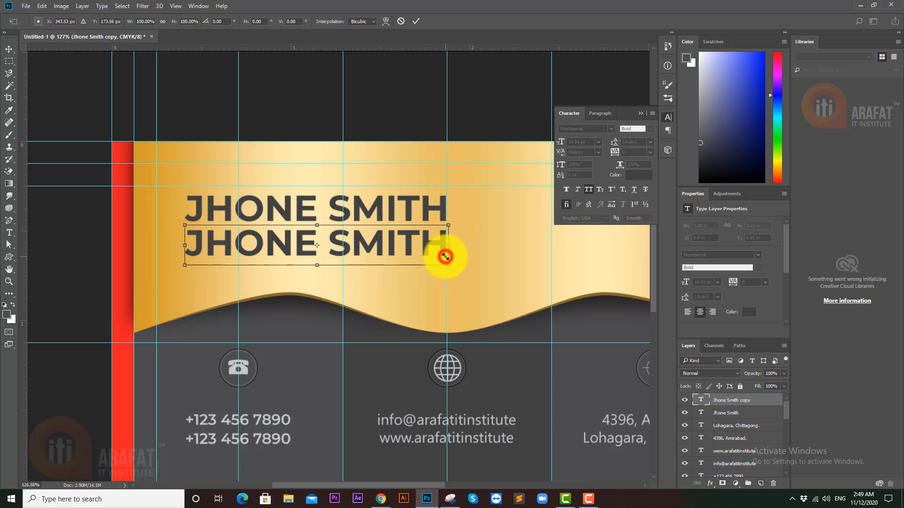
left_click_drag(445, 257, 286, 238)
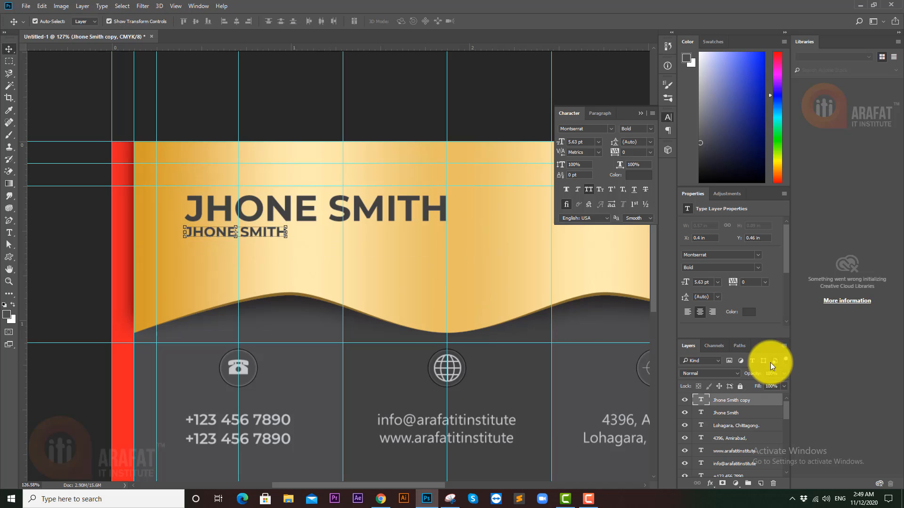
double_click(700, 400)
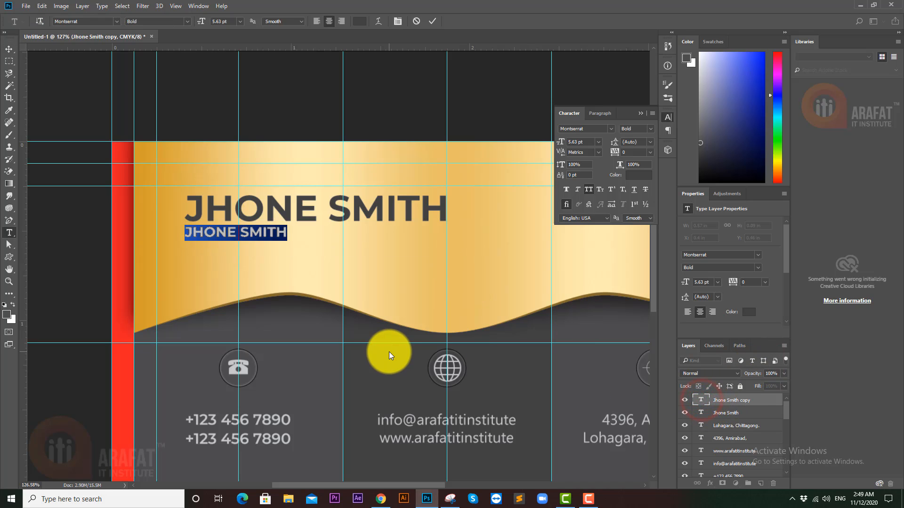
type("GRA")
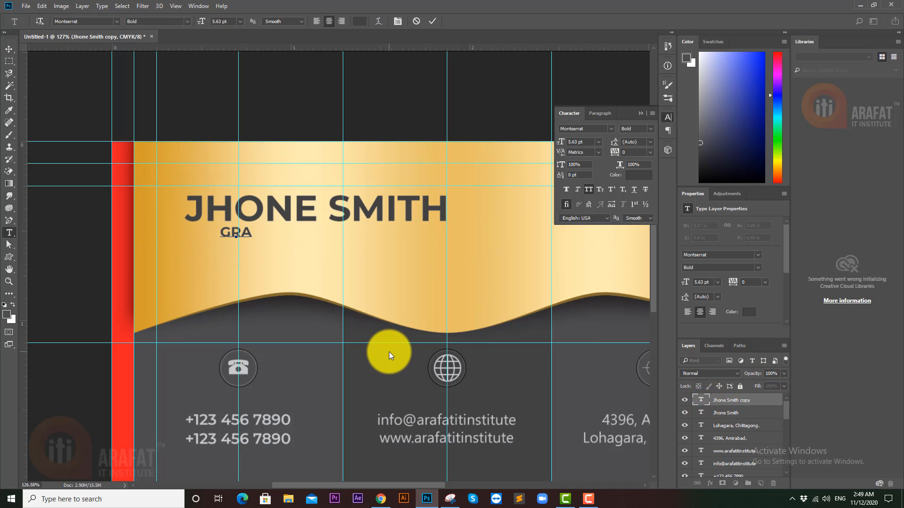
type("PHIC ")
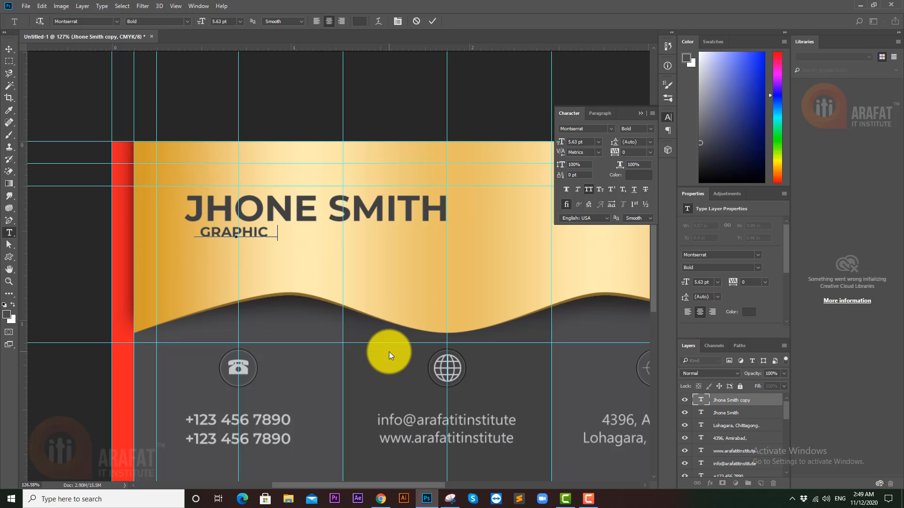
type("DESIGNER")
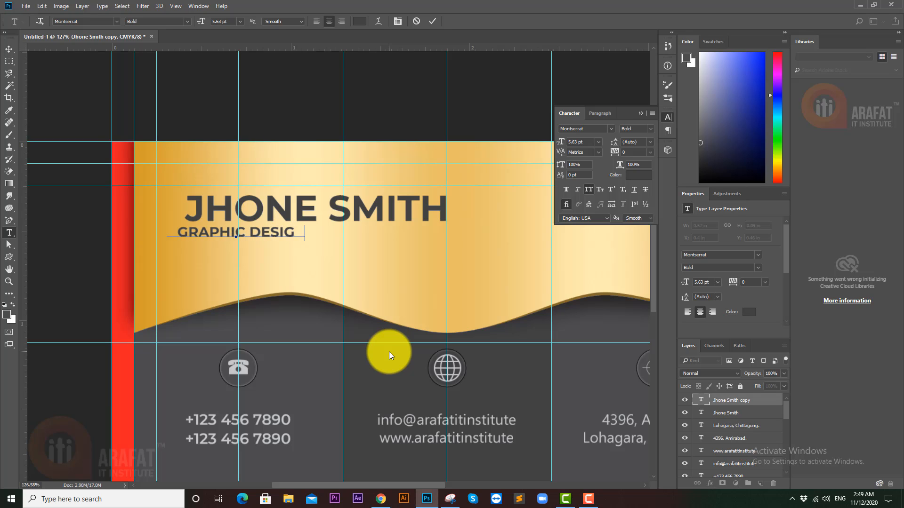
left_click(9, 49)
left_click(85, 70)
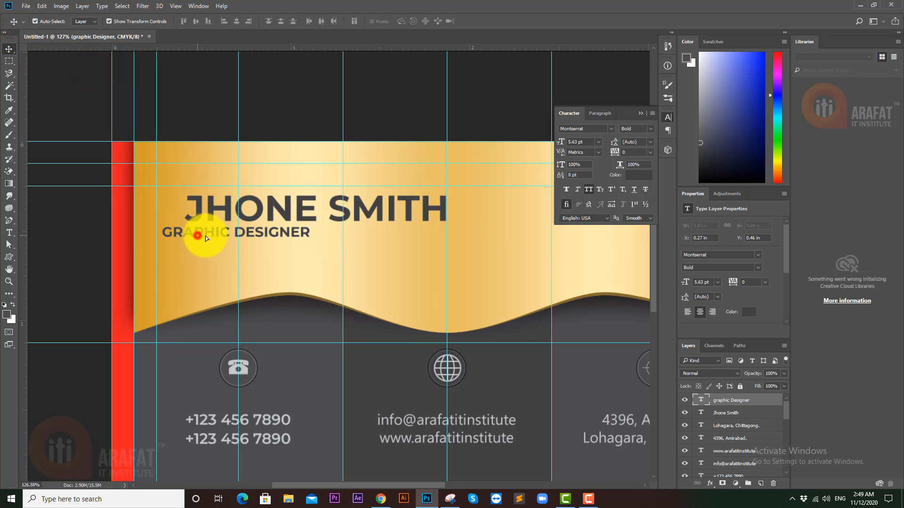
- Align GRAPHIC DESIGNER directly under the name
left_click_drag(206, 236, 220, 235)
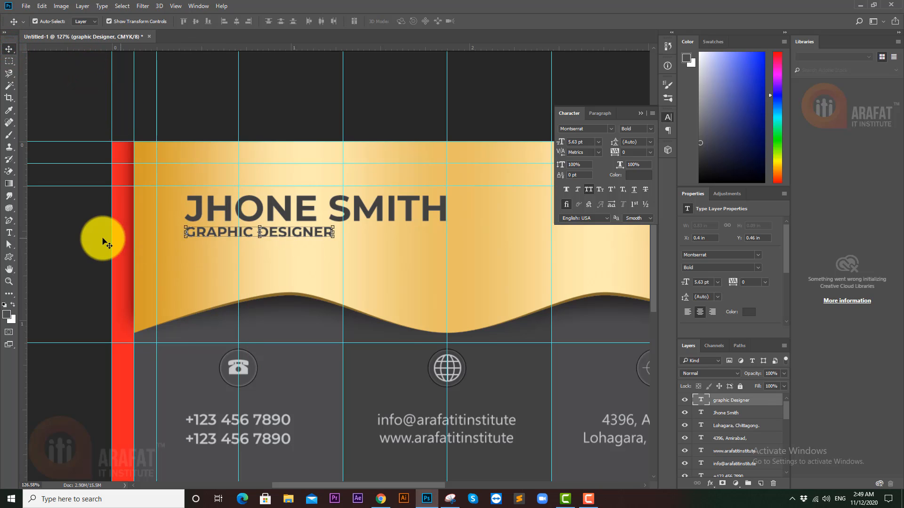
left_click(84, 238)
left_click_drag(359, 235, 329, 235)
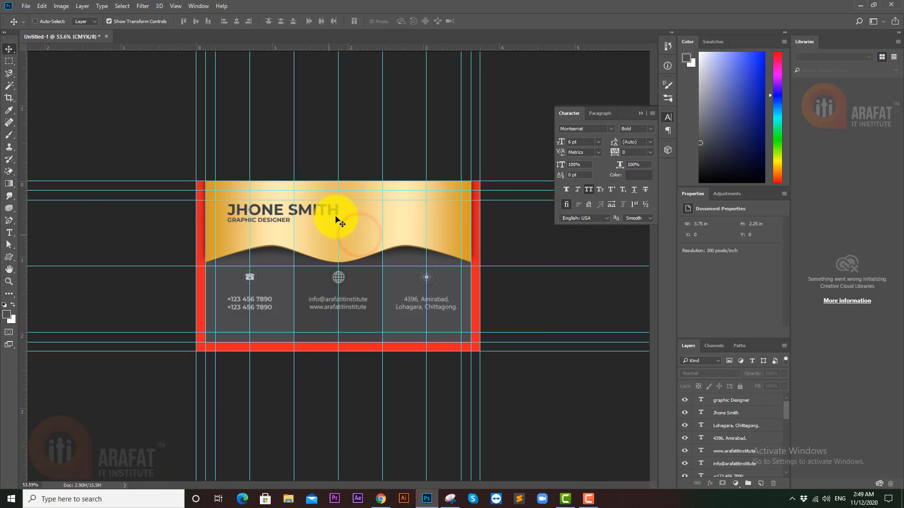
left_click(314, 129)
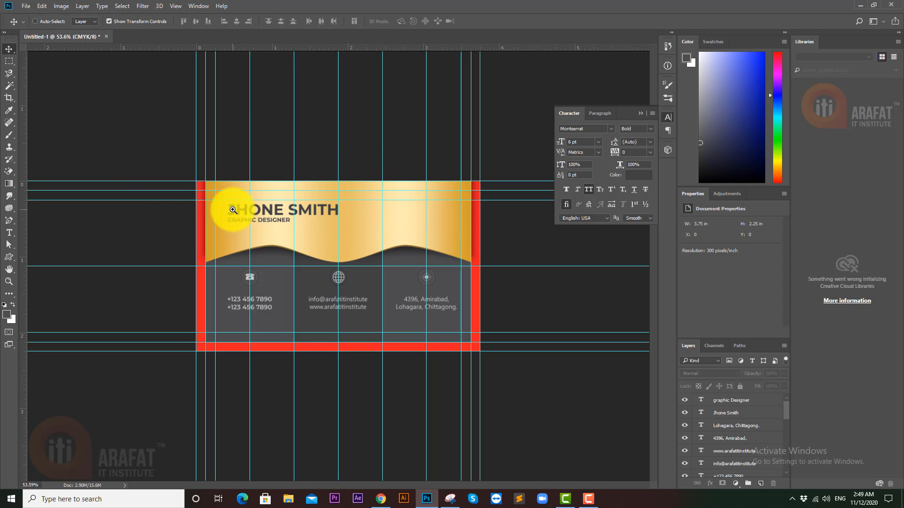
- Shift the name and GRAPHIC DESIGNER lines together slightly left
left_click_drag(235, 210, 258, 210)
left_click(242, 186)
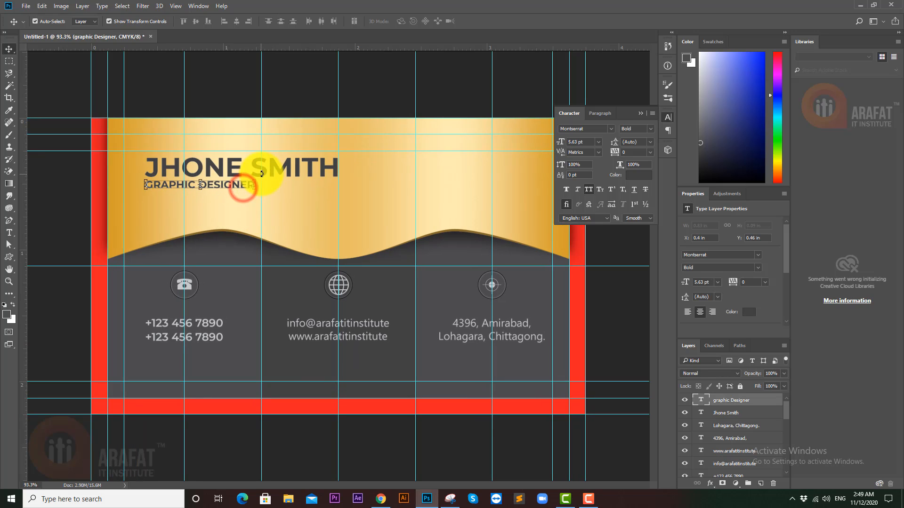
left_click(256, 165, "shift")
left_click_drag(256, 165, 248, 165)
left_click(306, 73)
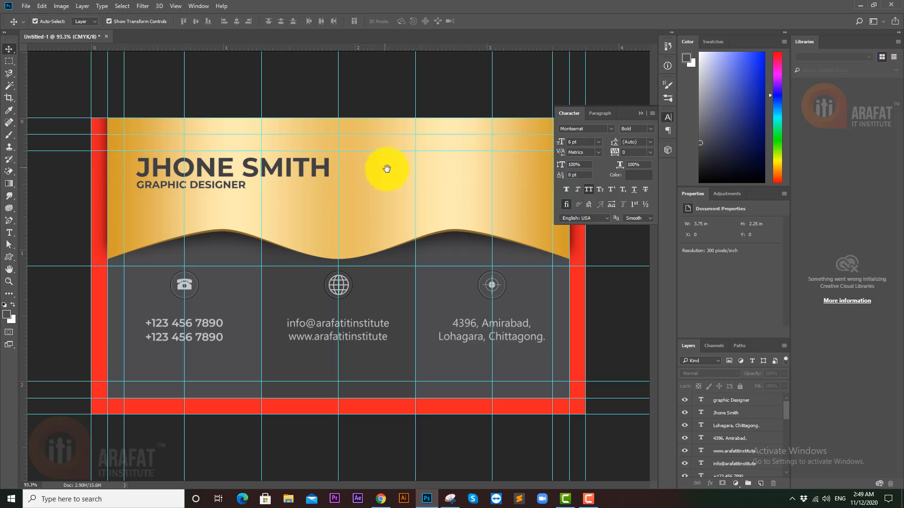
left_click(383, 170)
- Place a copy of GRAPHIC DESIGNER at the gold banner's upper right
left_click_drag(231, 184, 527, 160)
key("alt+shift")
left_click_drag(527, 163, 527, 163)
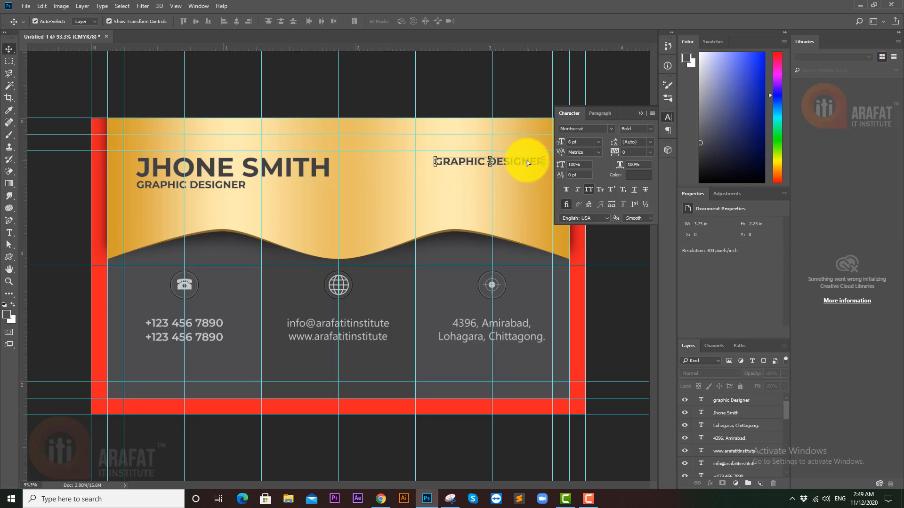
left_click(491, 174)
left_click_drag(469, 180, 488, 184)
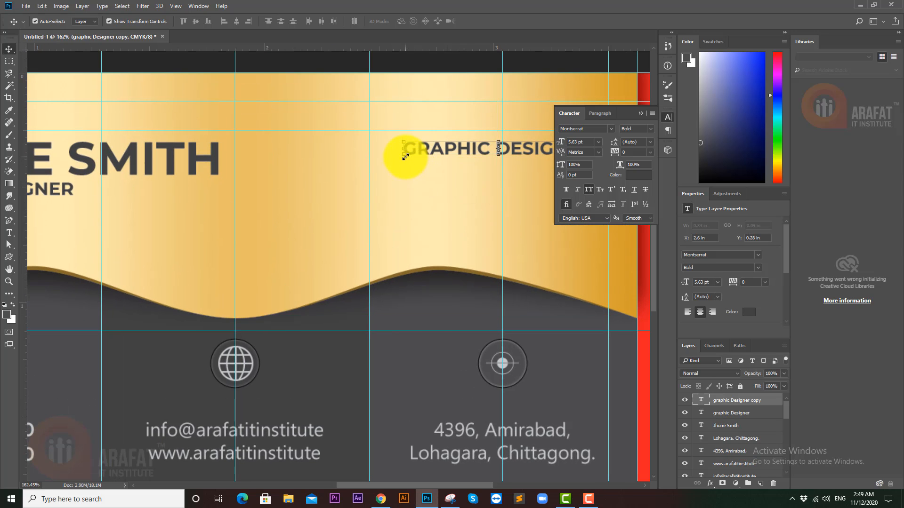
left_click_drag(405, 156, 380, 165)
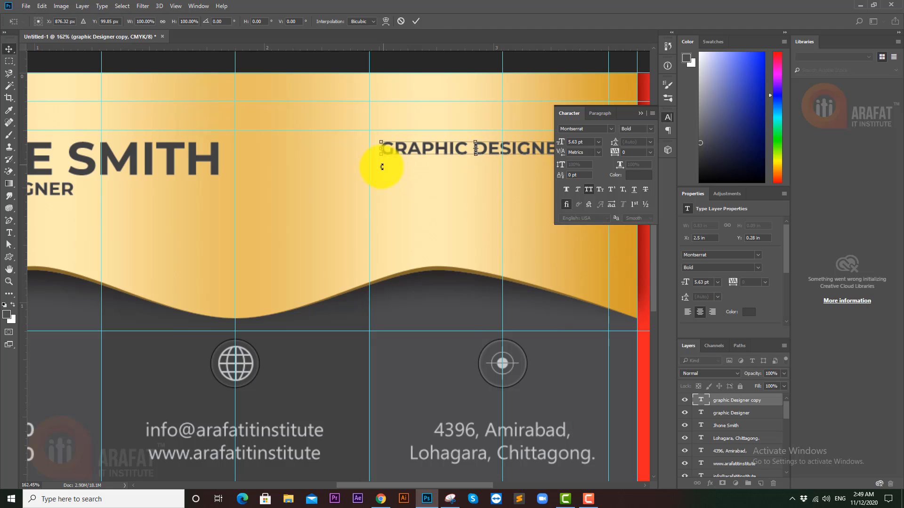
key("Return")
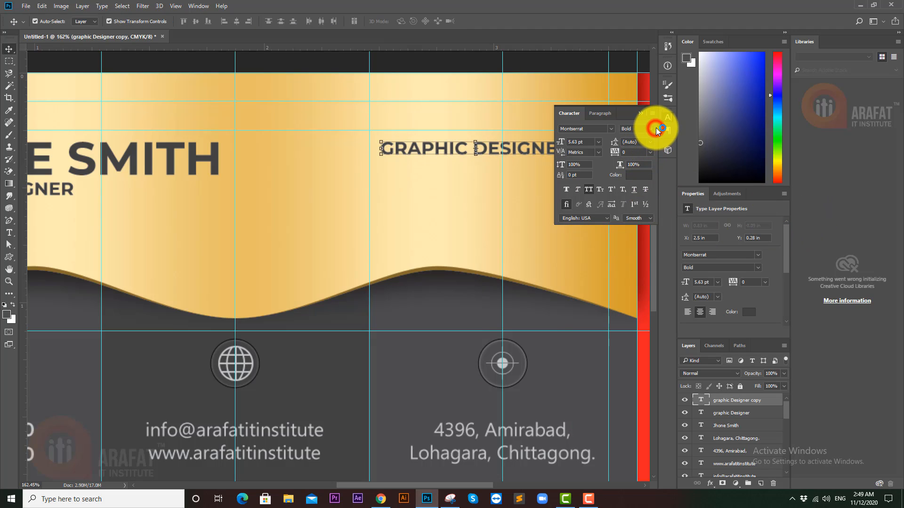
- Set the right-hand GRAPHIC DESIGNER copy to ExtraBold weight
left_click(654, 128)
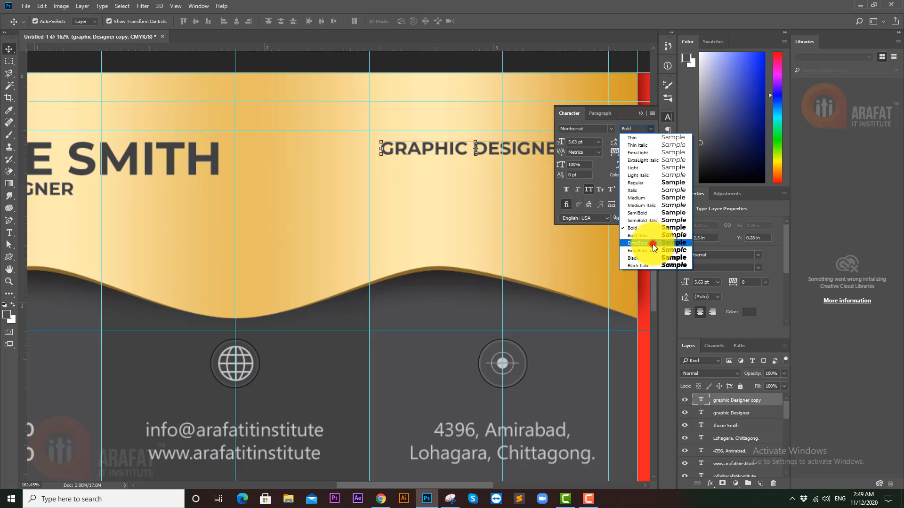
left_click(653, 244)
scroll(420, 210, "down", 5)
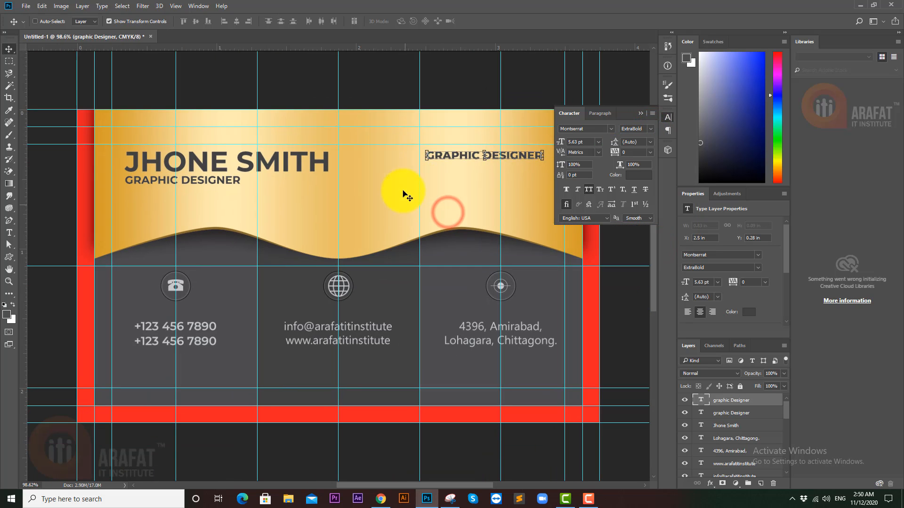
left_click(484, 89, "ctrl")
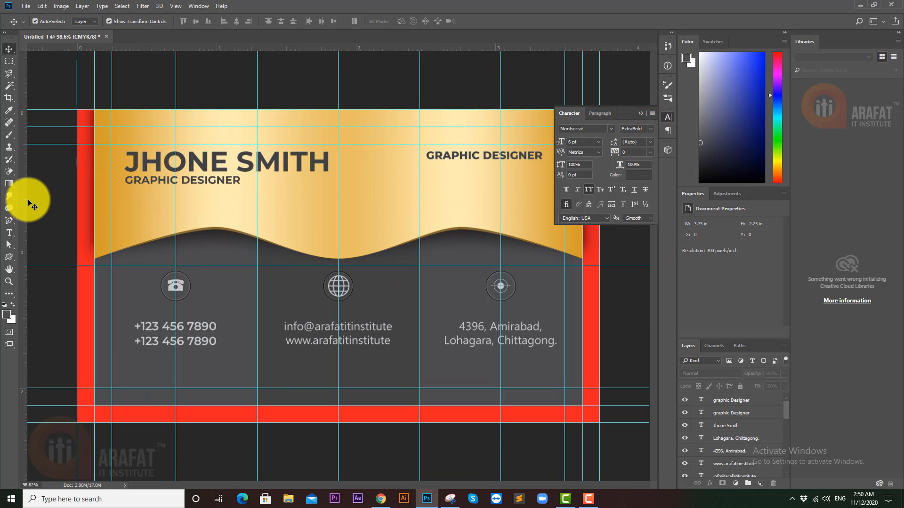
- Draw an X custom shape beside the right-hand GRAPHIC DESIGNER text
left_click(9, 257)
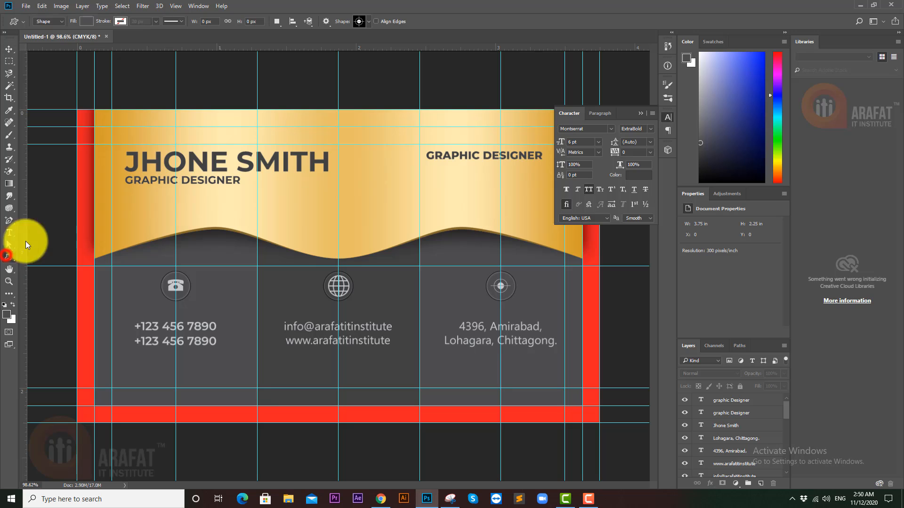
left_click(366, 24)
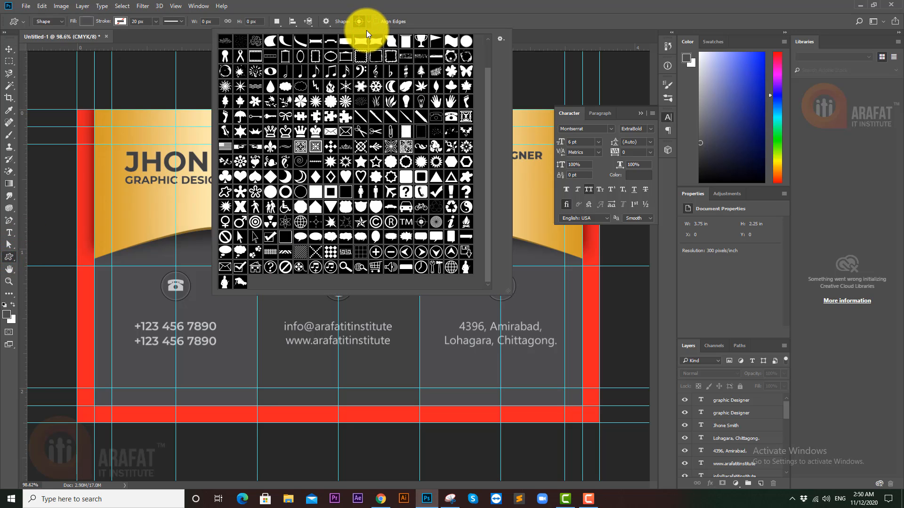
scroll(369, 145, "up", 1)
scroll(369, 145, "down", 1)
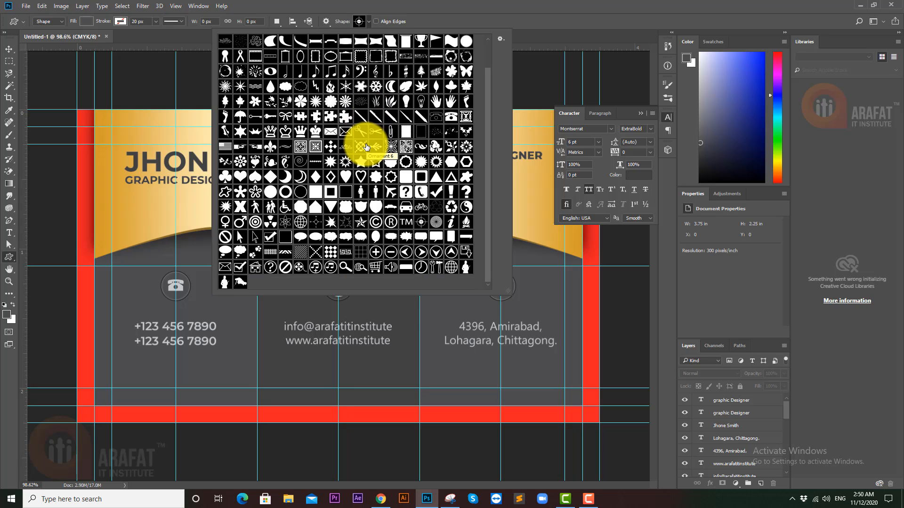
left_click(240, 206)
left_click(441, 7)
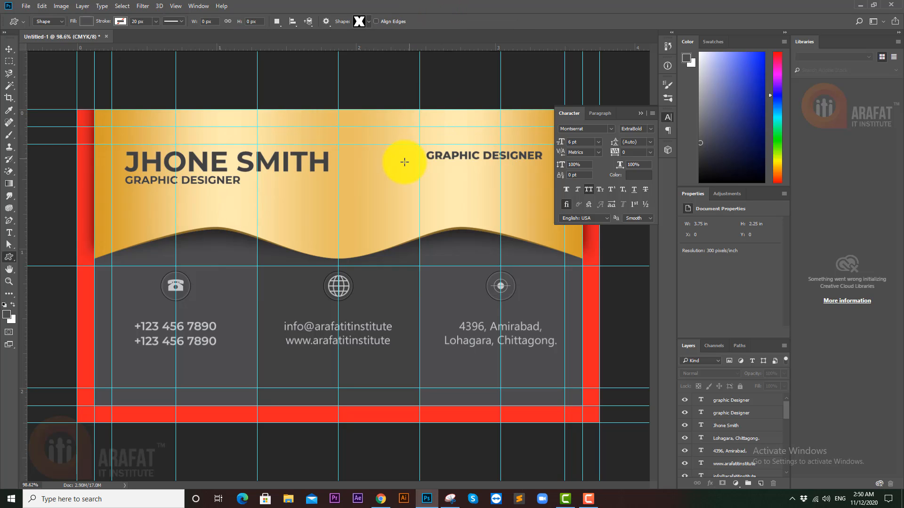
left_click_drag(390, 156, 435, 185)
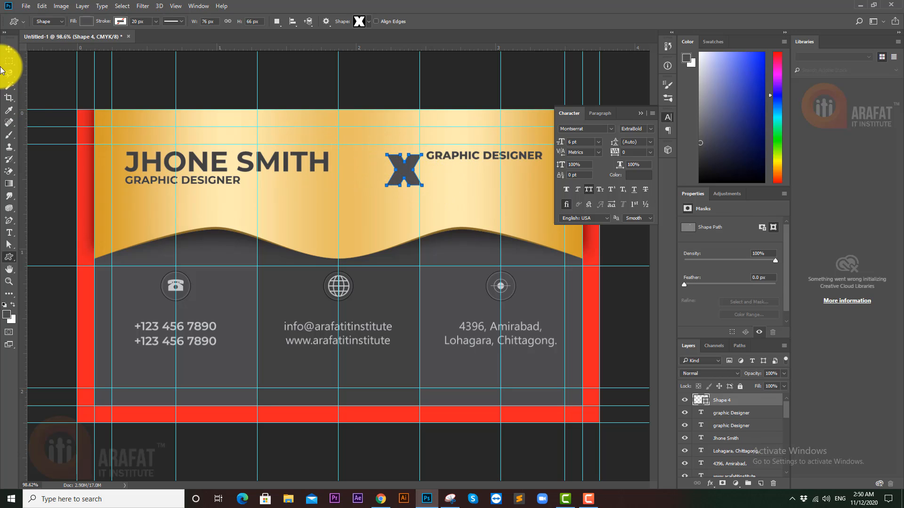
- Skew the X shape into a slanted form and nudge it into position
left_click(8, 50)
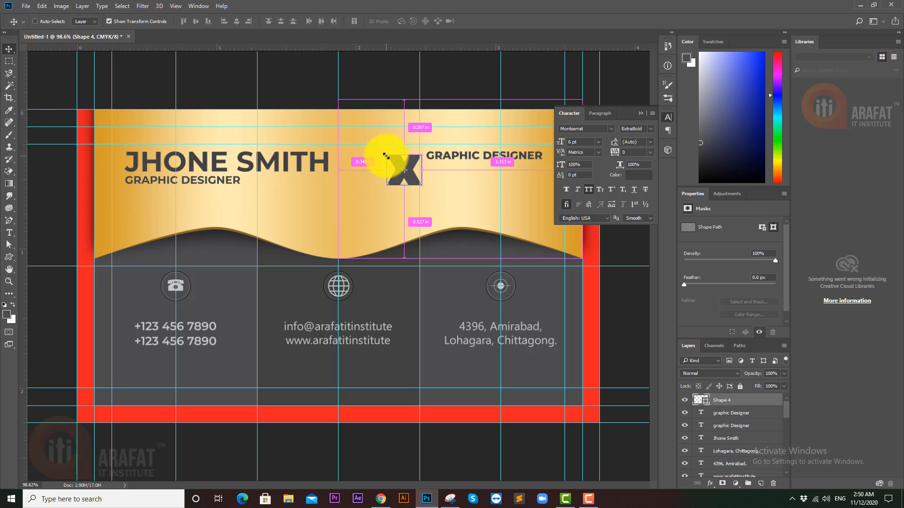
left_click_drag(386, 159, 384, 157)
key("Return")
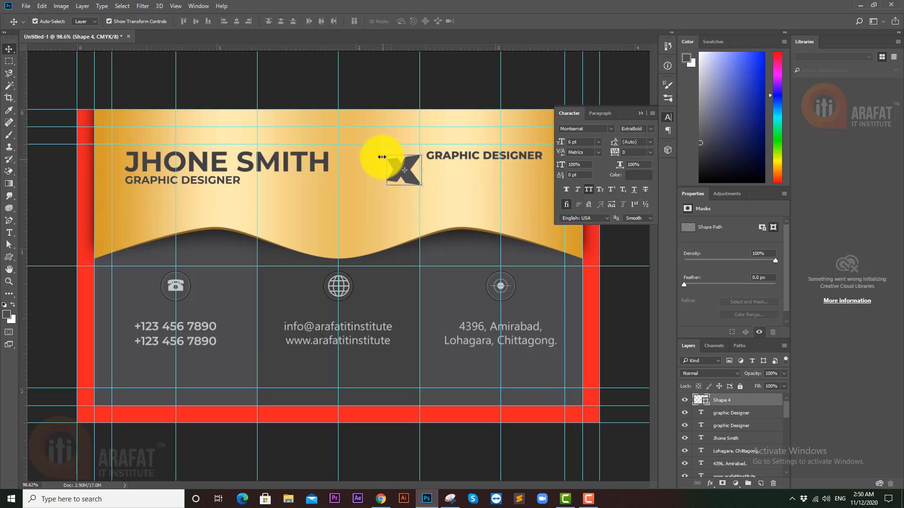
left_click(392, 91)
scroll(414, 175, "up", 3)
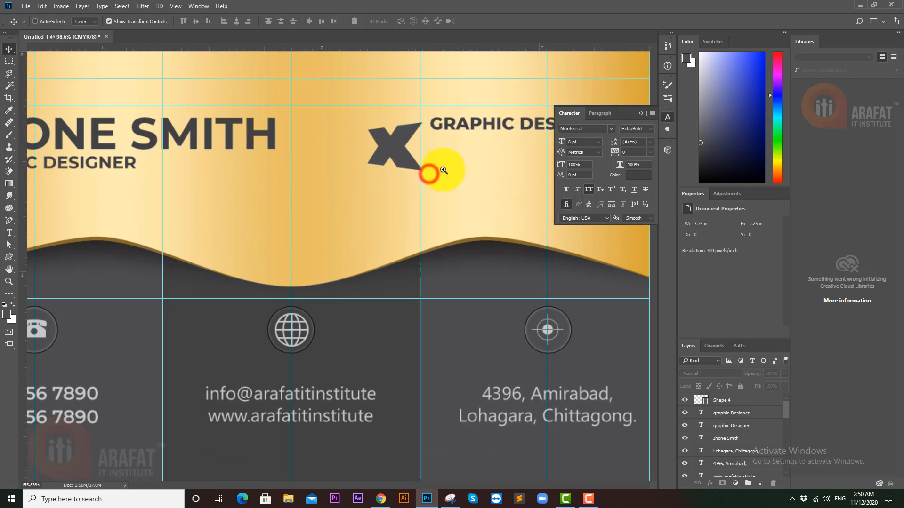
left_click_drag(399, 169, 400, 165)
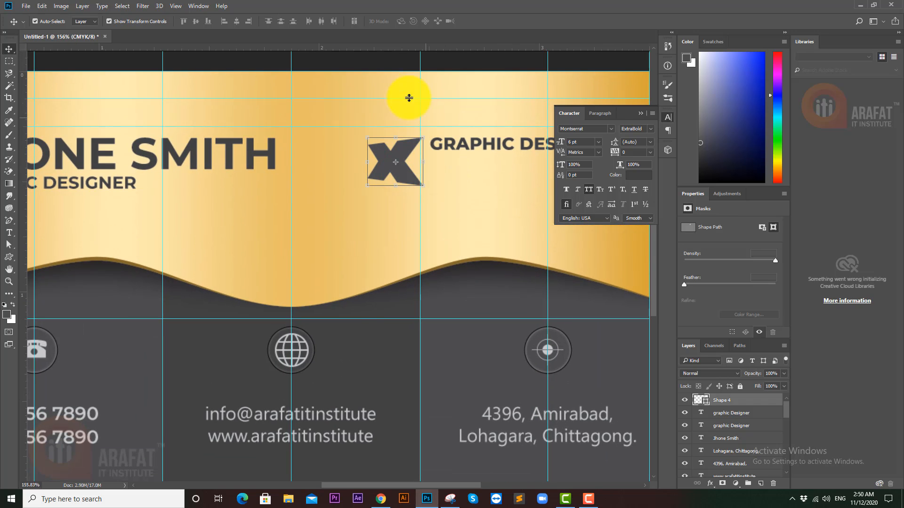
left_click(381, 60)
left_click_drag(438, 134, 446, 159)
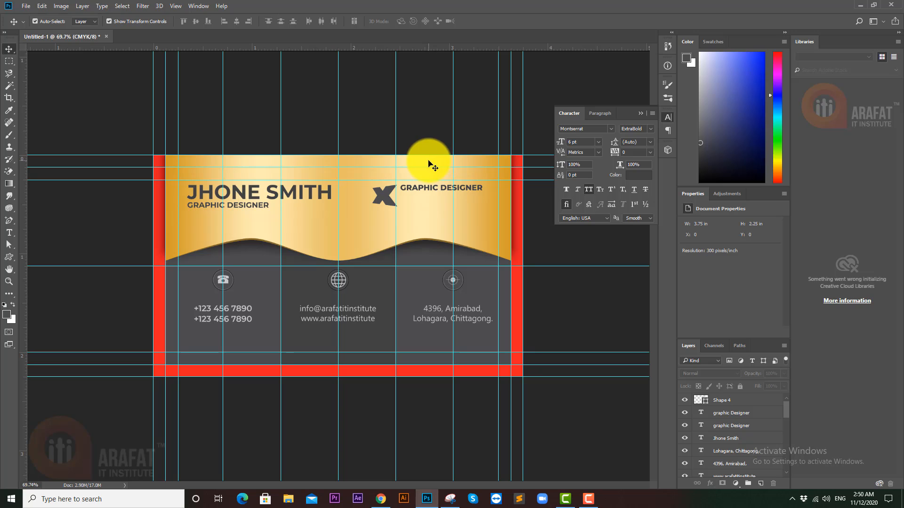
- Retype the right-hand text as ARAFAT IT and scale it up
left_click(429, 189)
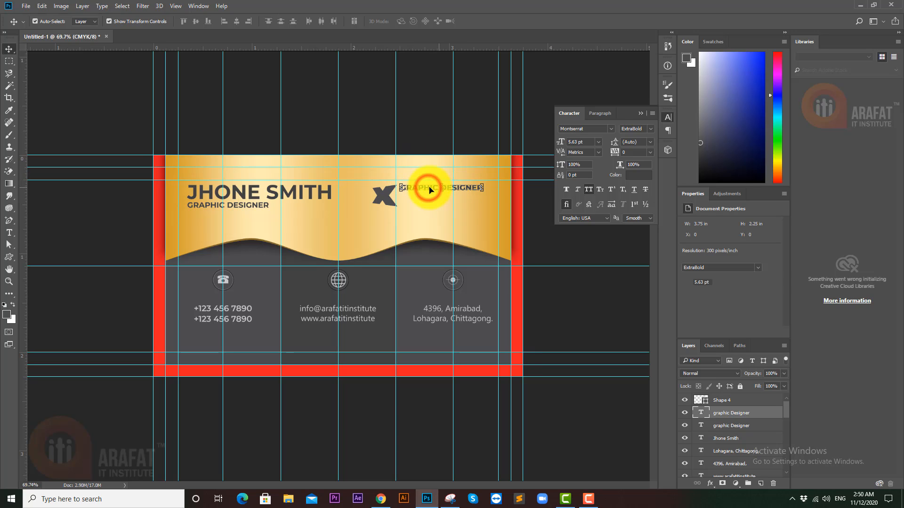
double_click(700, 413)
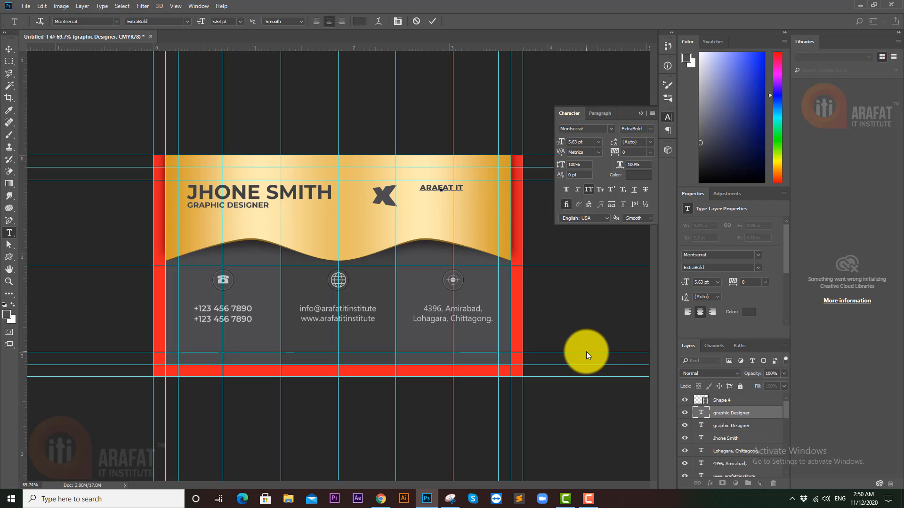
left_click(12, 49)
left_click(463, 191)
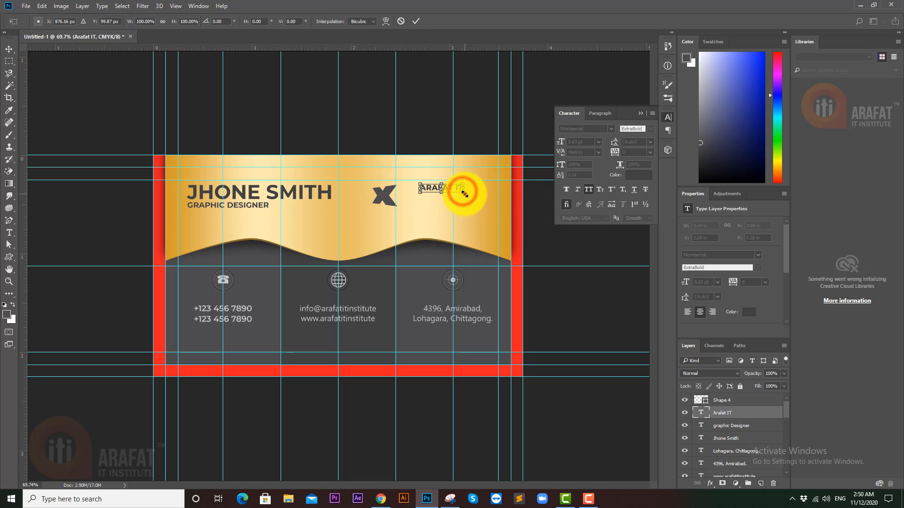
left_click_drag(464, 193, 487, 206)
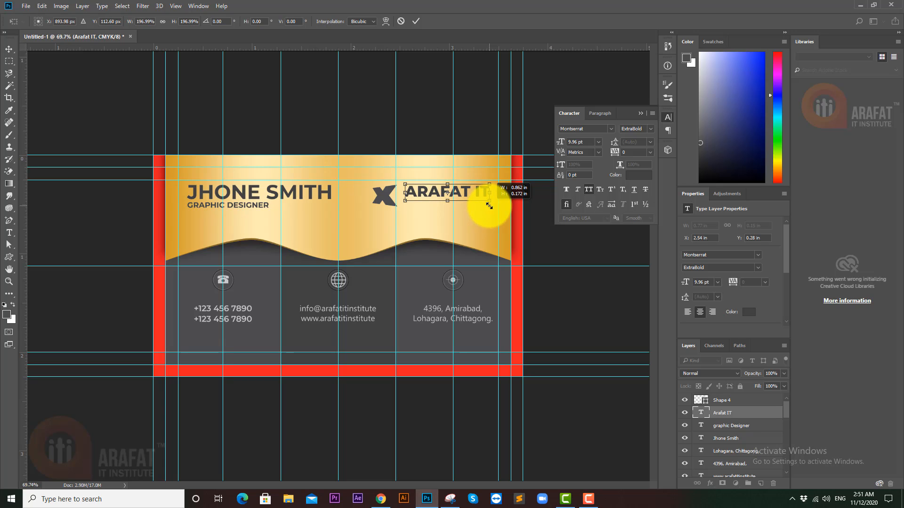
left_click(416, 21)
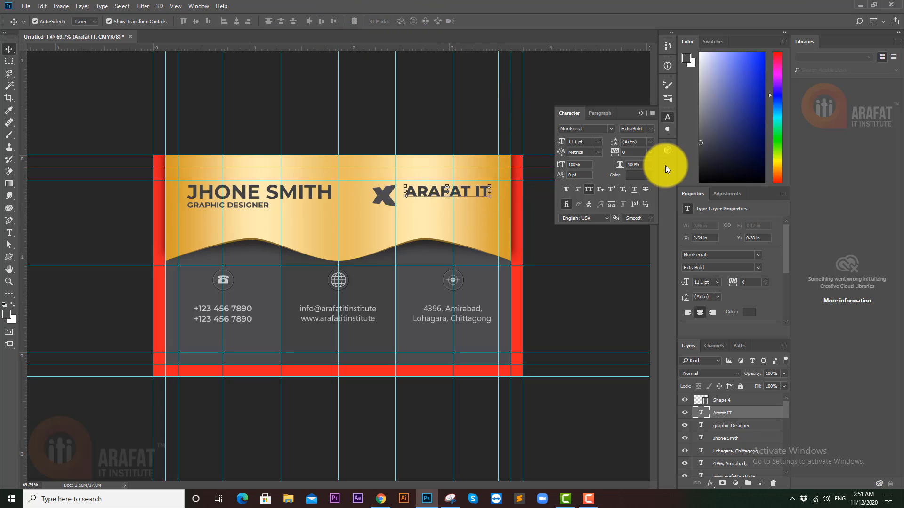
- Set the ARAFAT IT heading to Montserrat Black weight
left_click(652, 130)
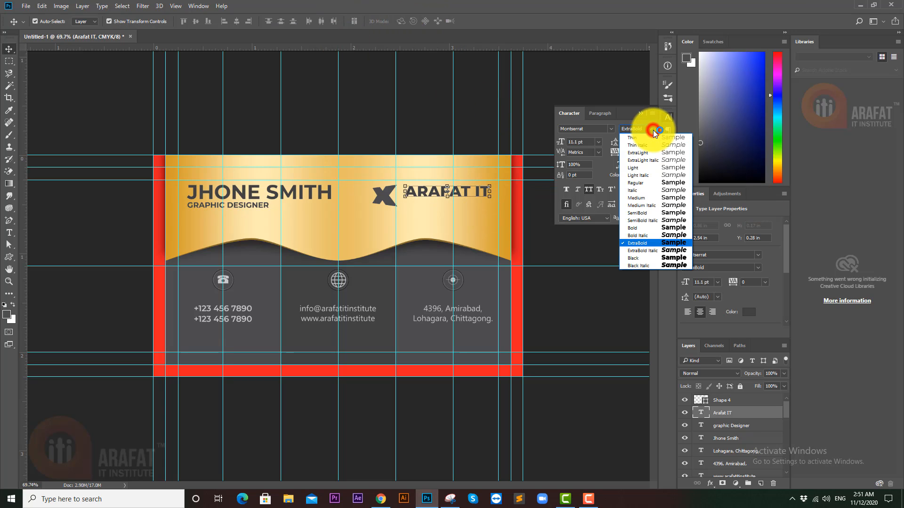
left_click(645, 258)
left_click(558, 291)
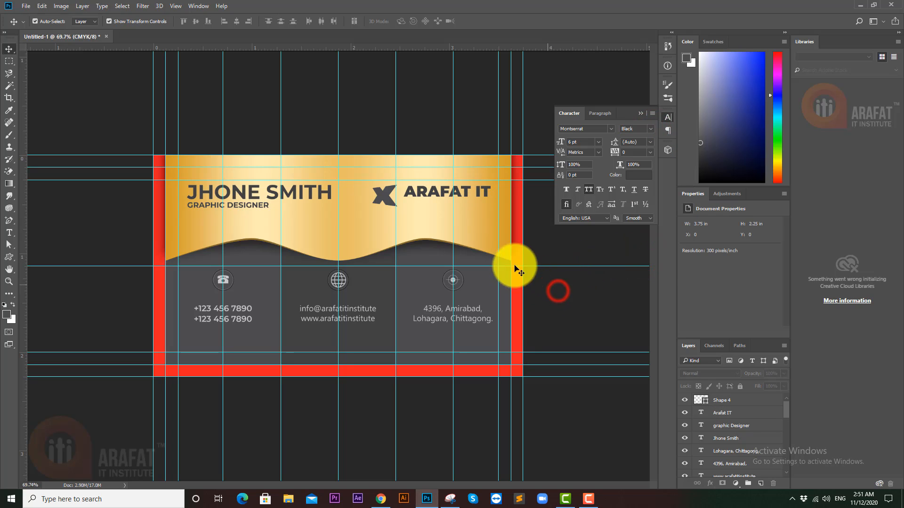
- Colour ARAFAT IT with the gray sampled from the X logo
left_click_drag(427, 202, 419, 182)
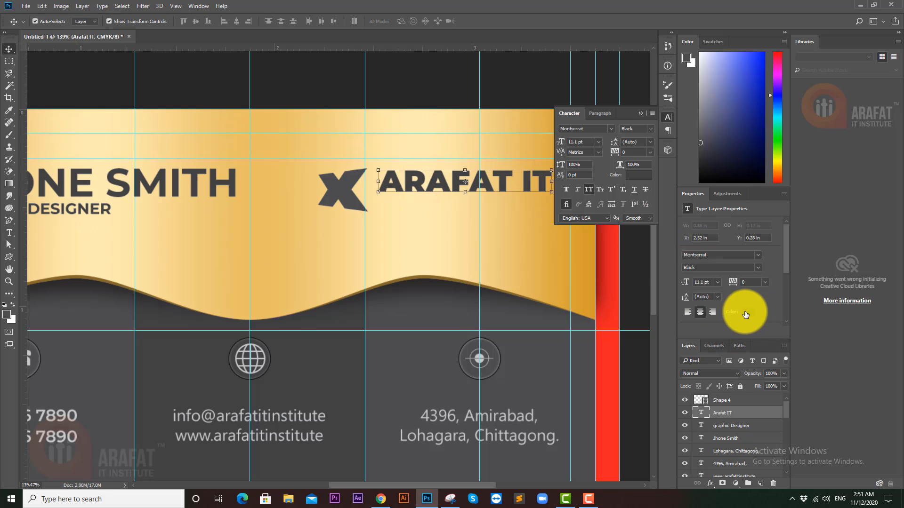
left_click(745, 315)
left_click(340, 186)
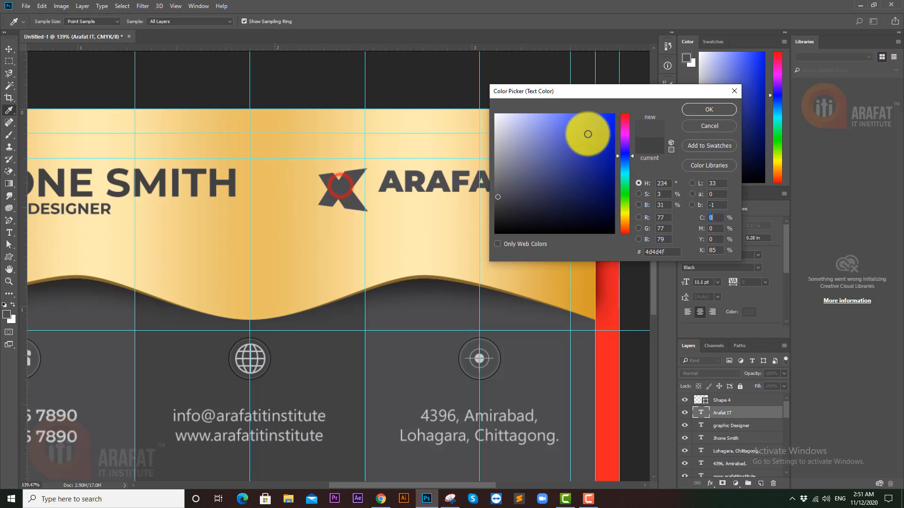
left_click(709, 109)
left_click_drag(470, 135, 448, 135)
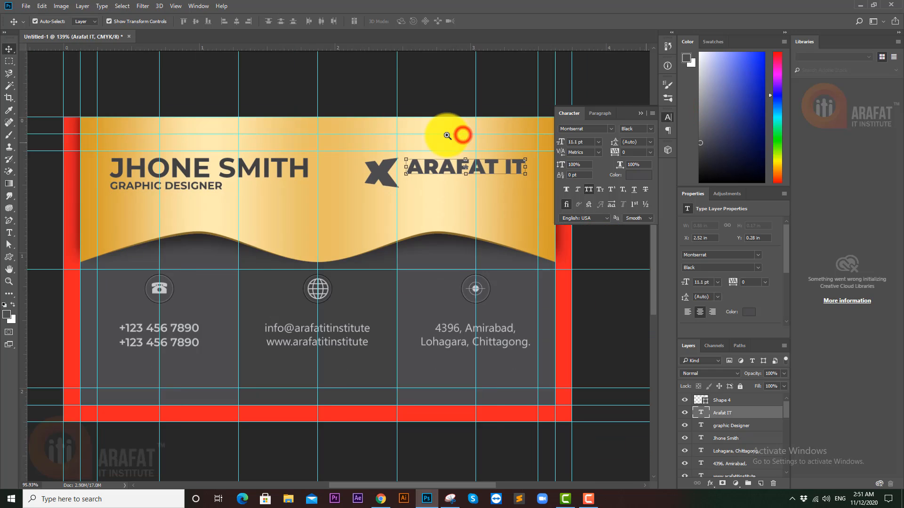
left_click(451, 90)
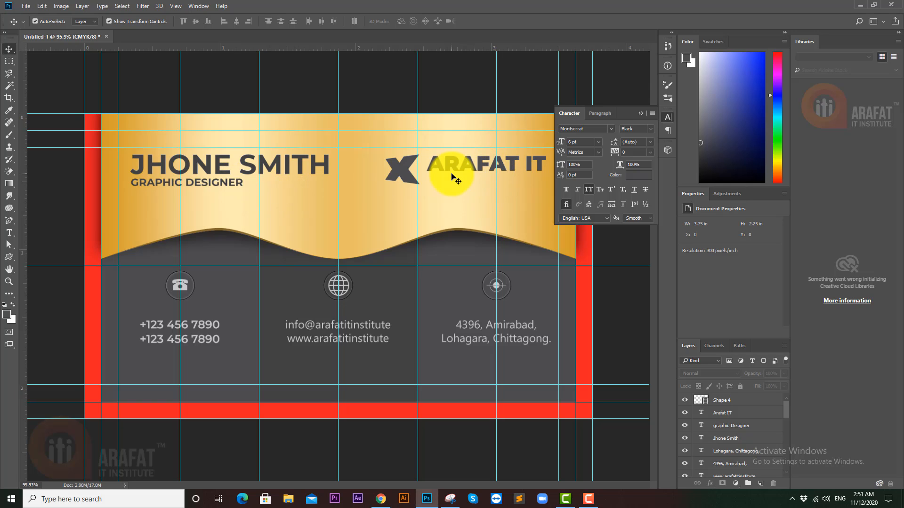
- Duplicate ARAFAT IT below itself, shrink it to about 60%, and make it Bold
left_click_drag(451, 177, 451, 189)
left_click(650, 129)
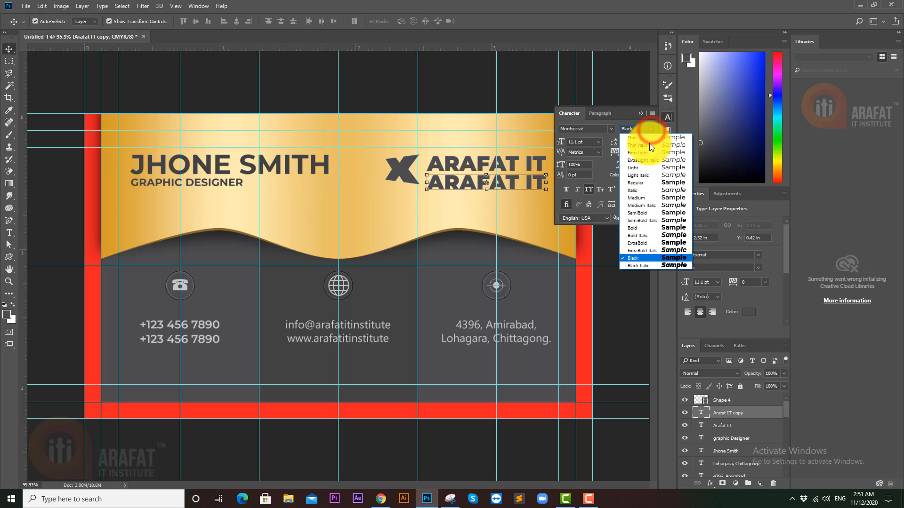
left_click(636, 212)
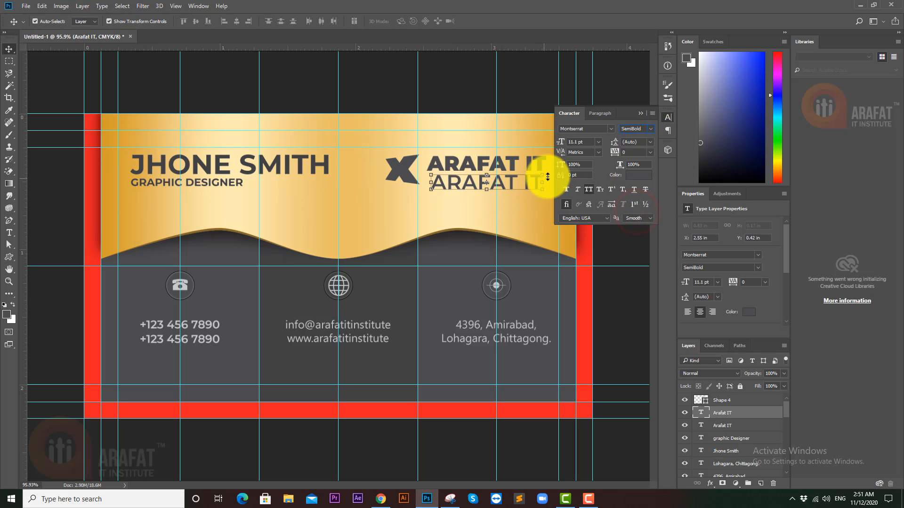
left_click_drag(545, 191, 490, 182)
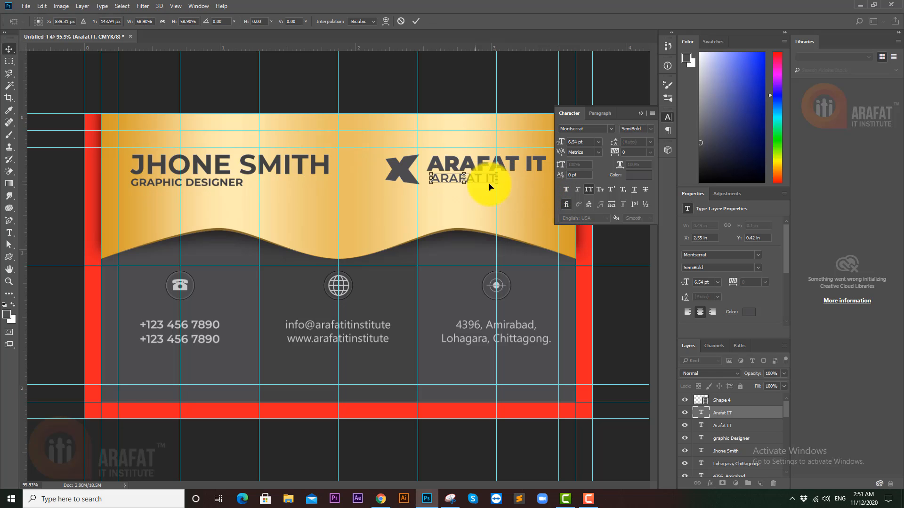
key("Return")
left_click(650, 134)
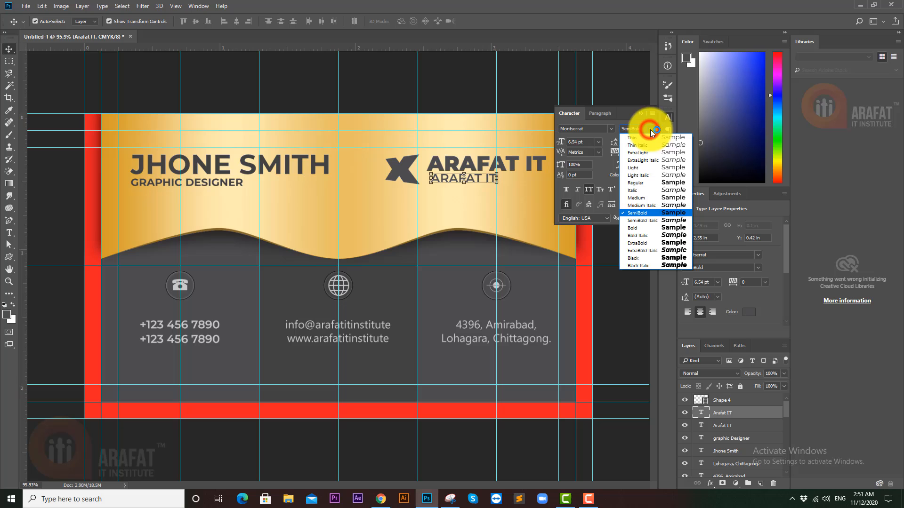
left_click(650, 229)
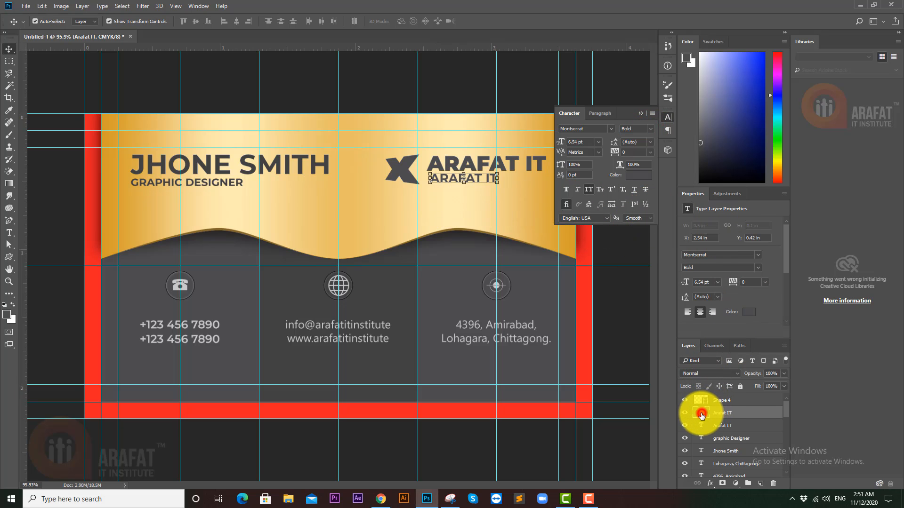
- Turn the copy into a TAGLINE HERE line and left-align it with the heading
double_click(702, 414)
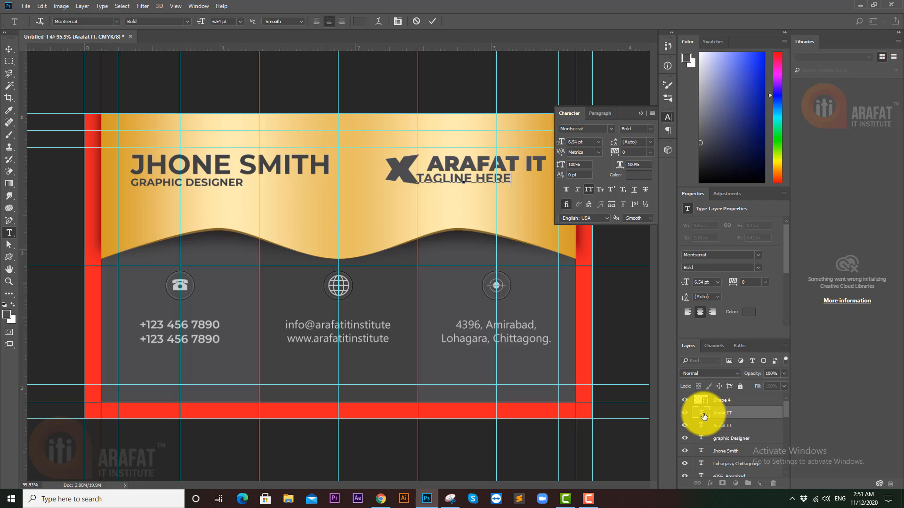
double_click(702, 414)
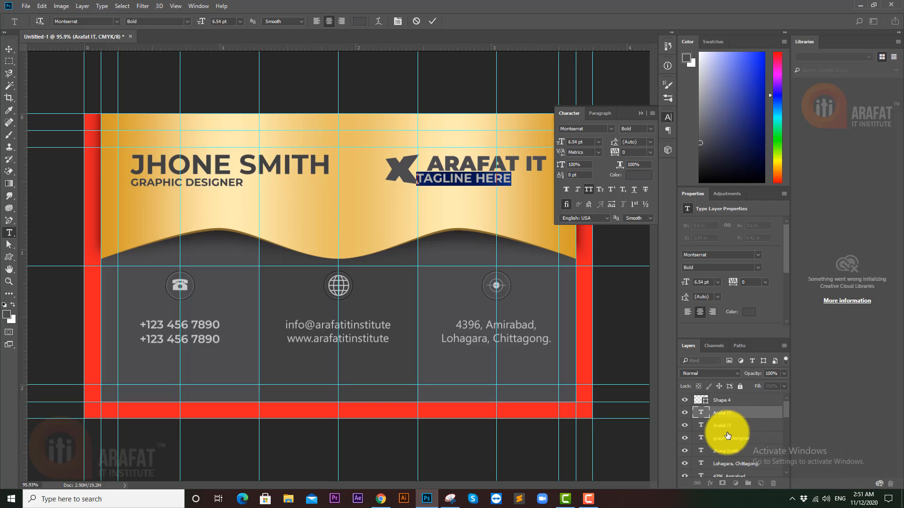
left_click(729, 428, "shift")
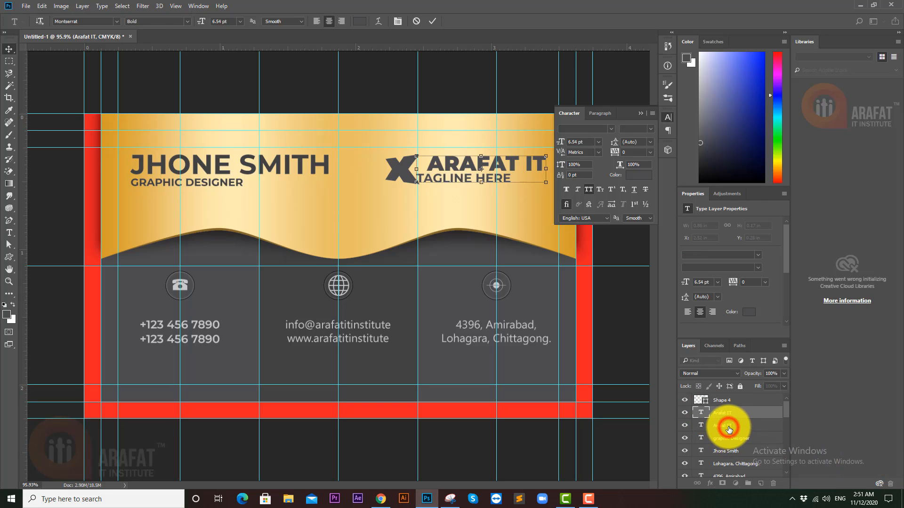
left_click(687, 312)
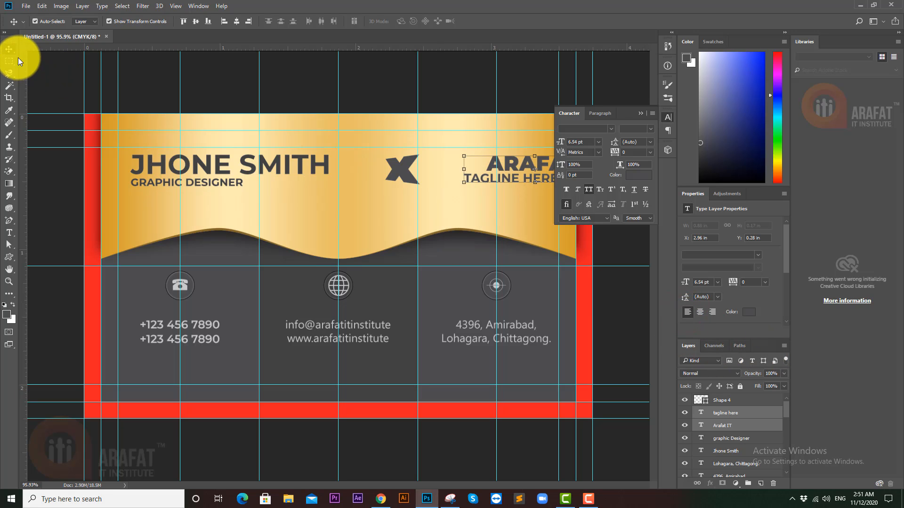
left_click(224, 22)
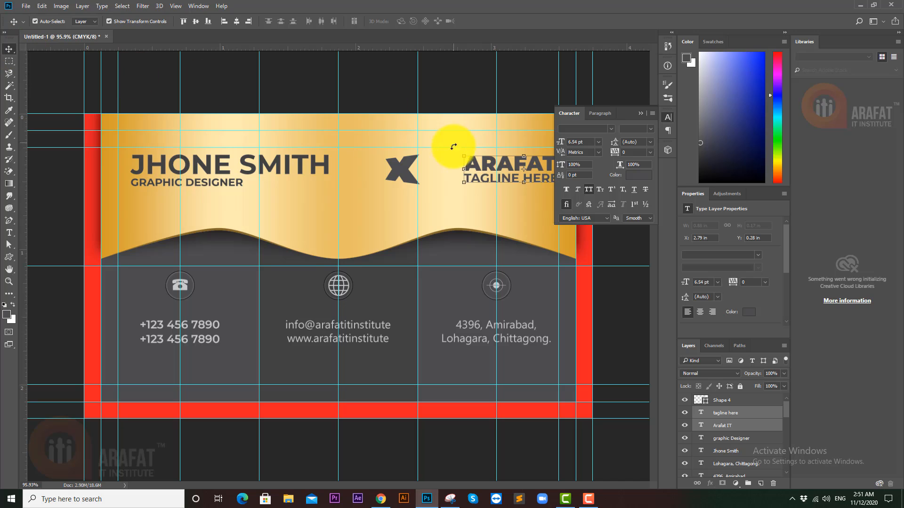
- Move the heading and tagline closer to the X logo
left_click_drag(480, 174, 436, 172)
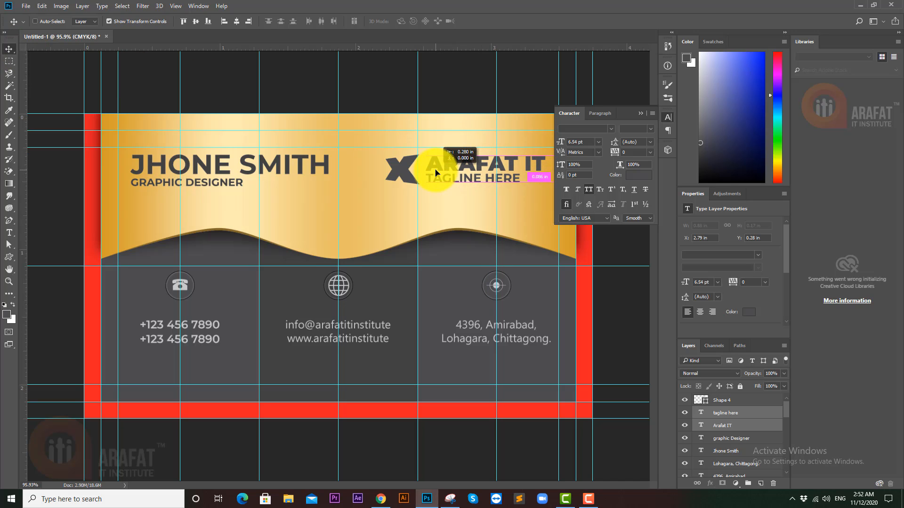
left_click(456, 89, "ctrl")
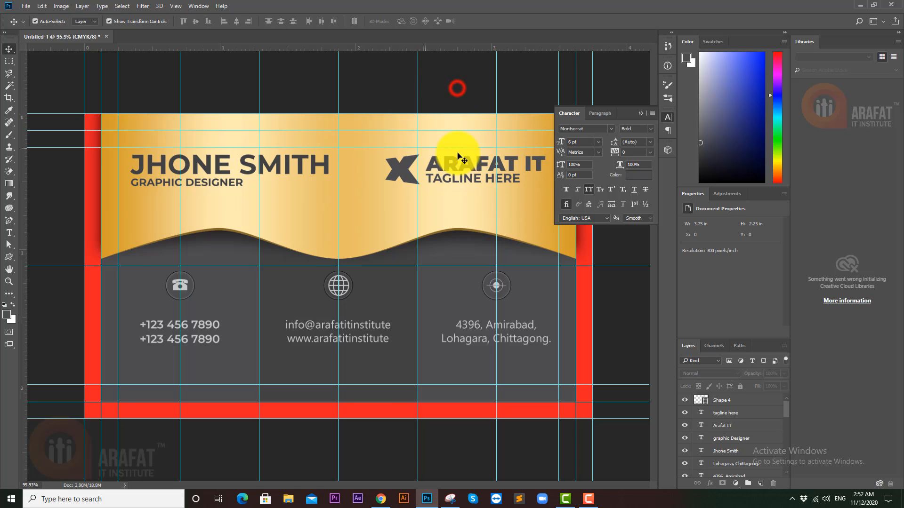
left_click_drag(457, 154, 441, 153)
mouse_move(457, 212)
left_mouse_down()
mouse_move(480, 212)
mouse_move(463, 210)
left_mouse_up()
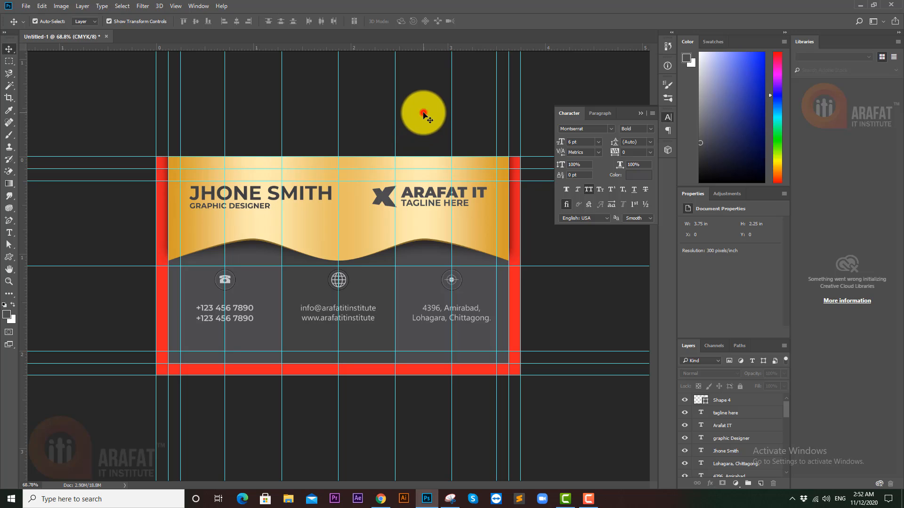
left_click(423, 113)
- Shift the X logo, ARAFAT IT and tagline together slightly right
left_click_drag(453, 197, 470, 196)
left_click(439, 178)
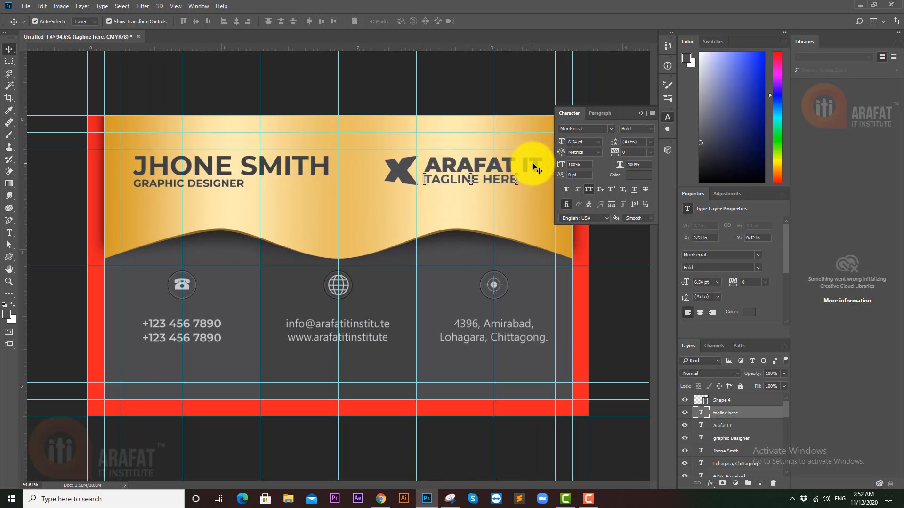
left_click(531, 162, "shift")
left_click(404, 172, "shift")
left_click_drag(402, 172, 379, 174)
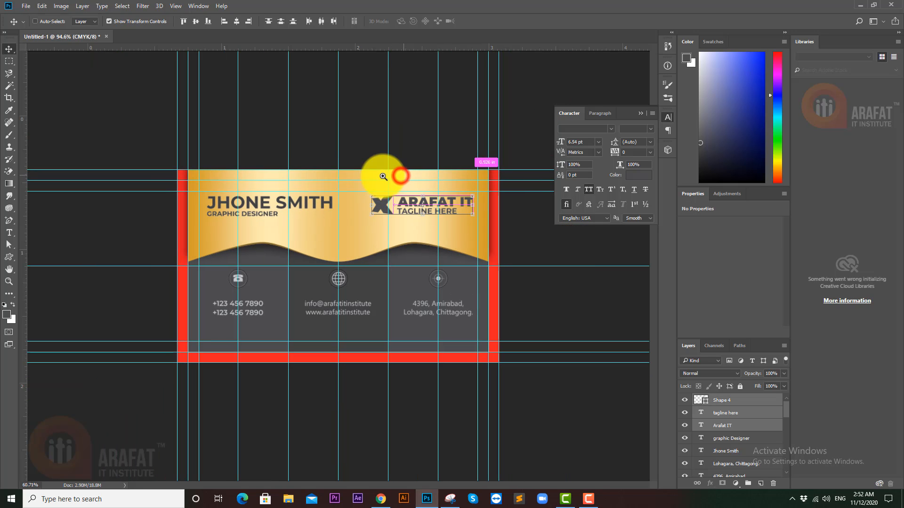
- Select the card's design layers from Rectangle 1 copy up to the top design layer
left_click(353, 127, "ctrl")
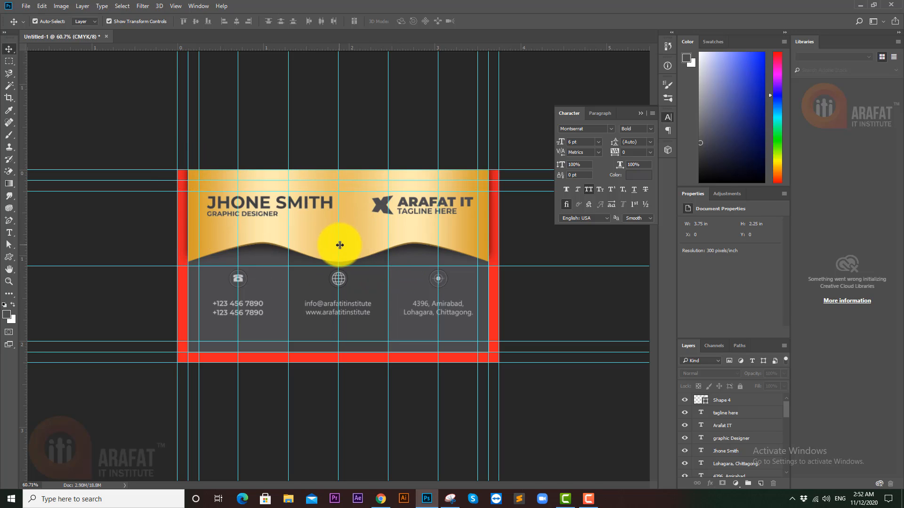
left_click(368, 237)
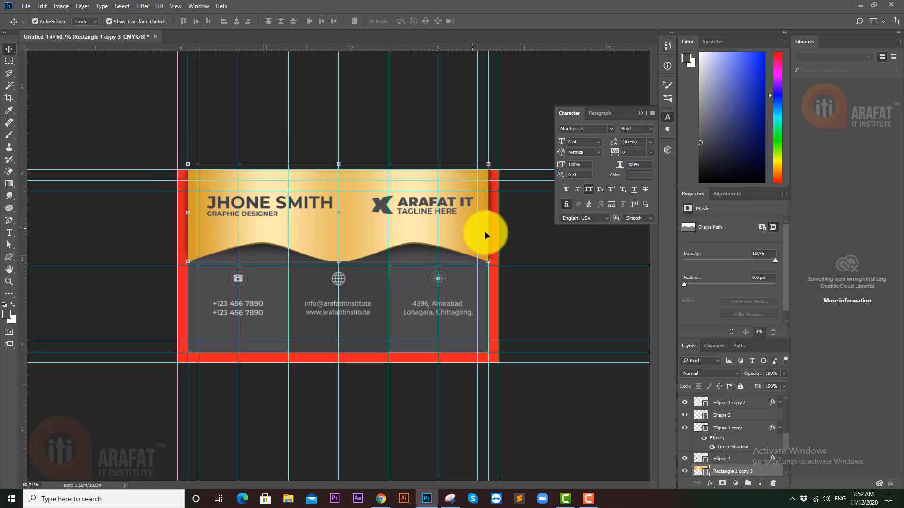
left_click(546, 289)
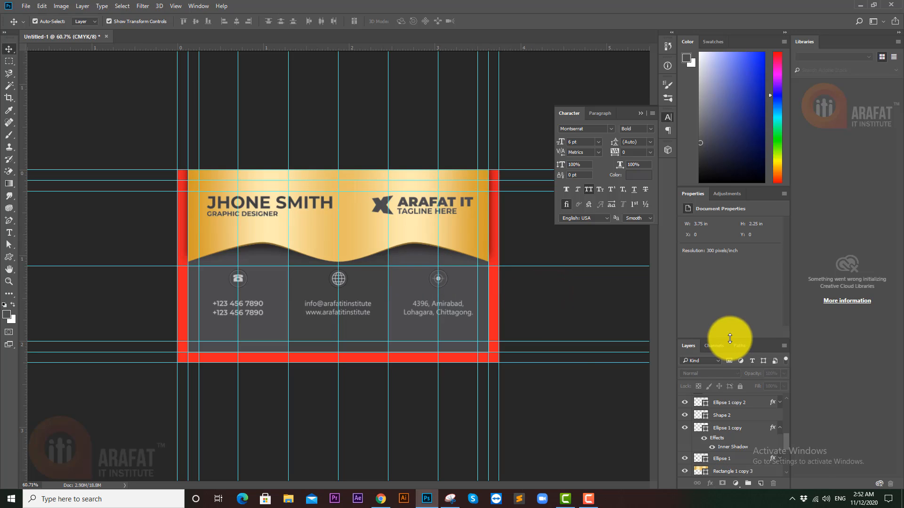
scroll(720, 423, "down", 5)
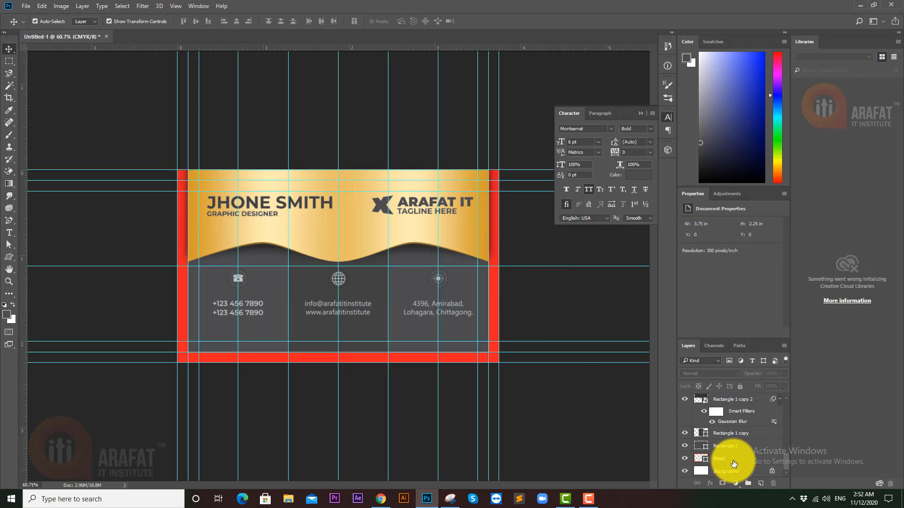
left_click(723, 448)
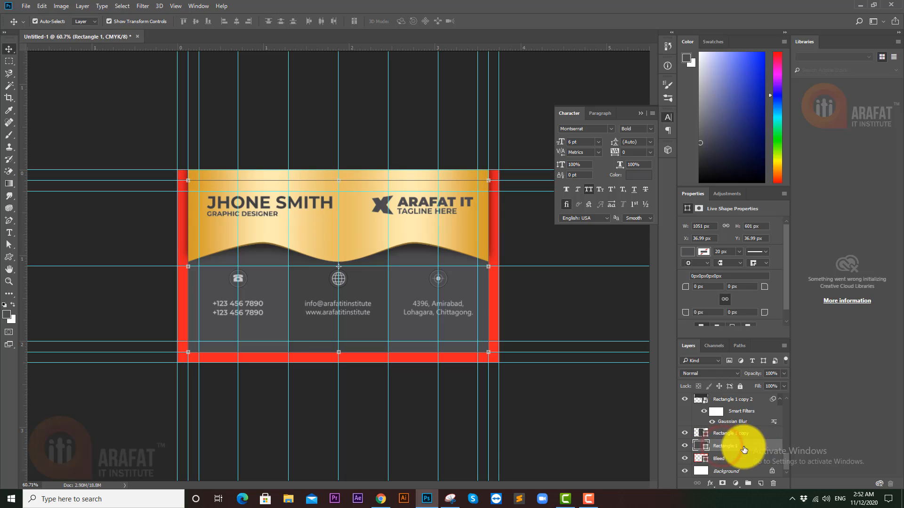
left_click(729, 432)
scroll(728, 434, "up", 1)
scroll(727, 434, "up", 5)
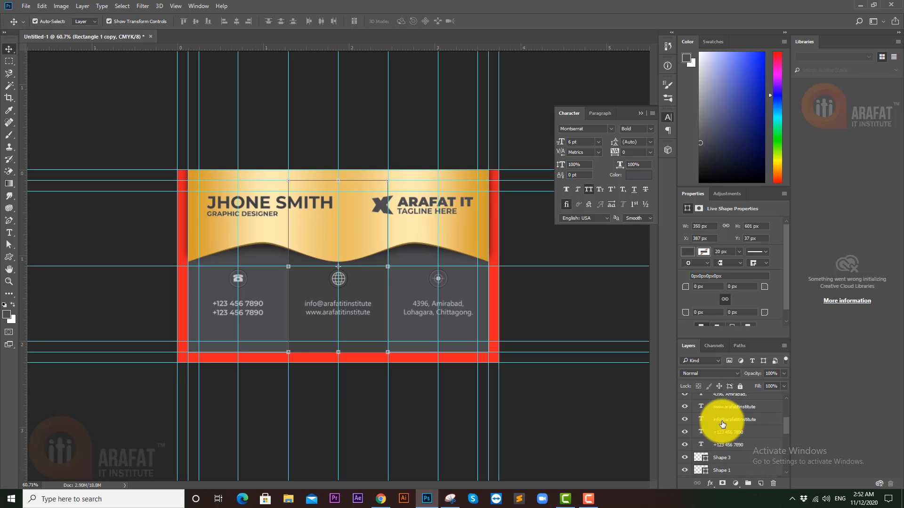
left_click(723, 402, "shift")
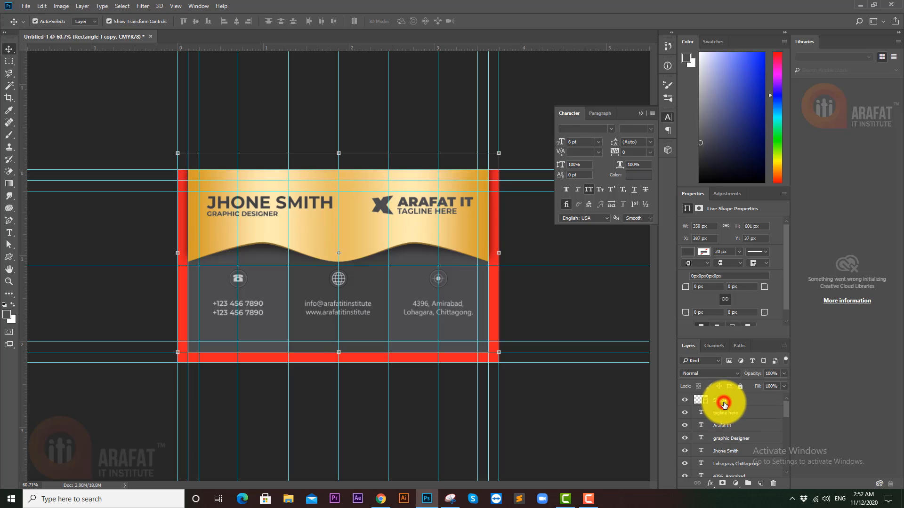
- Group the layers as Group 1, test smart object and clipping mask, then undo both
key("ctrl+g")
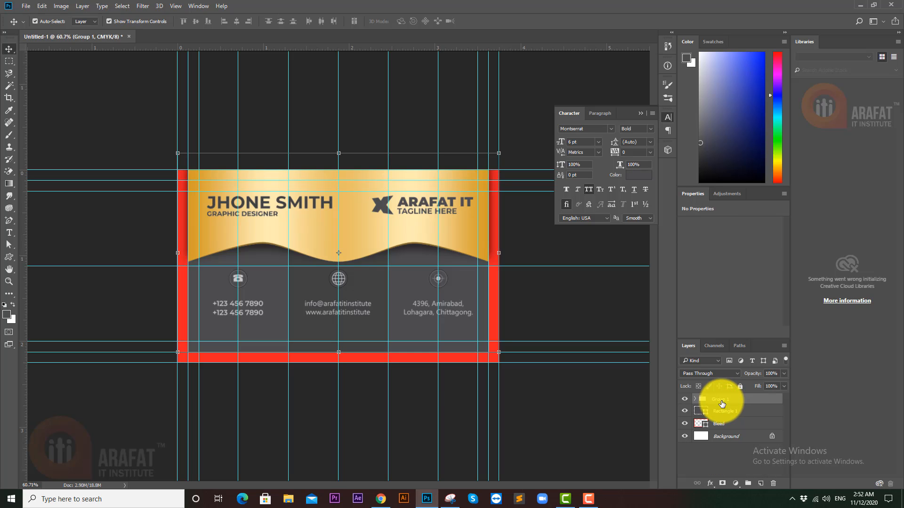
right_click(722, 402)
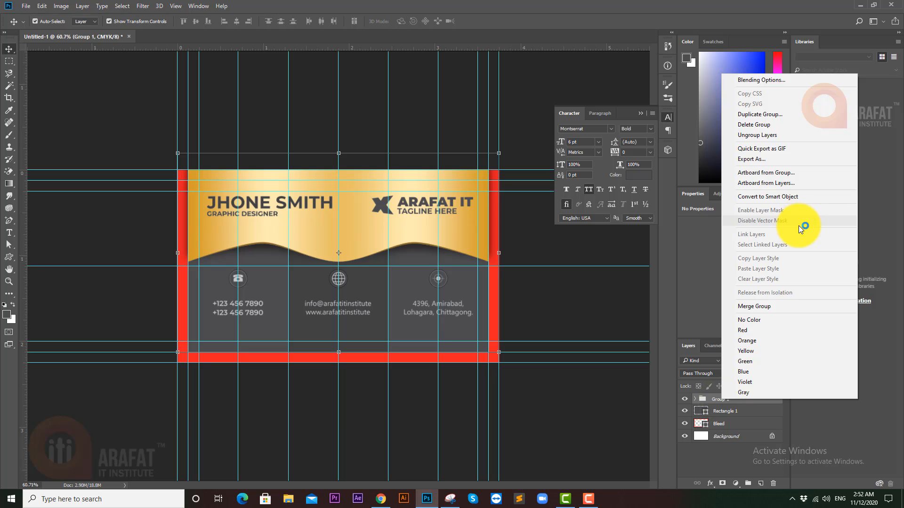
left_click(784, 198)
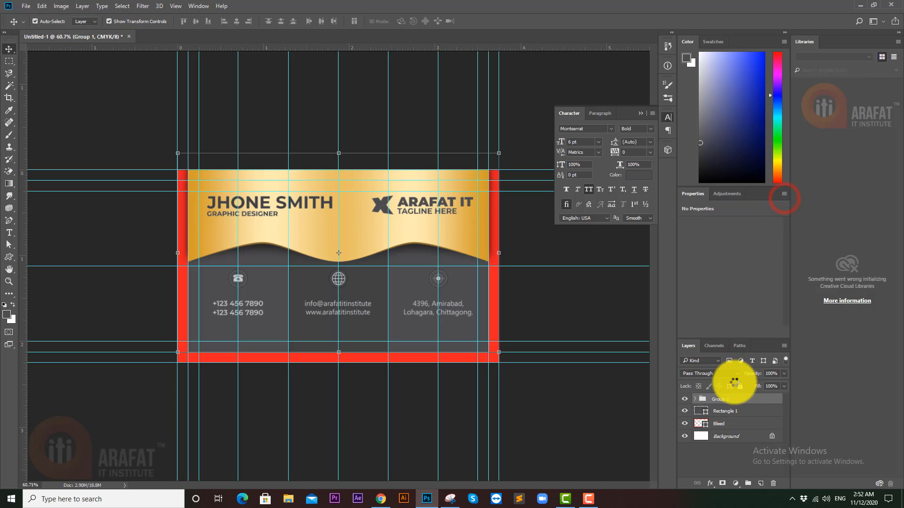
right_click(744, 399)
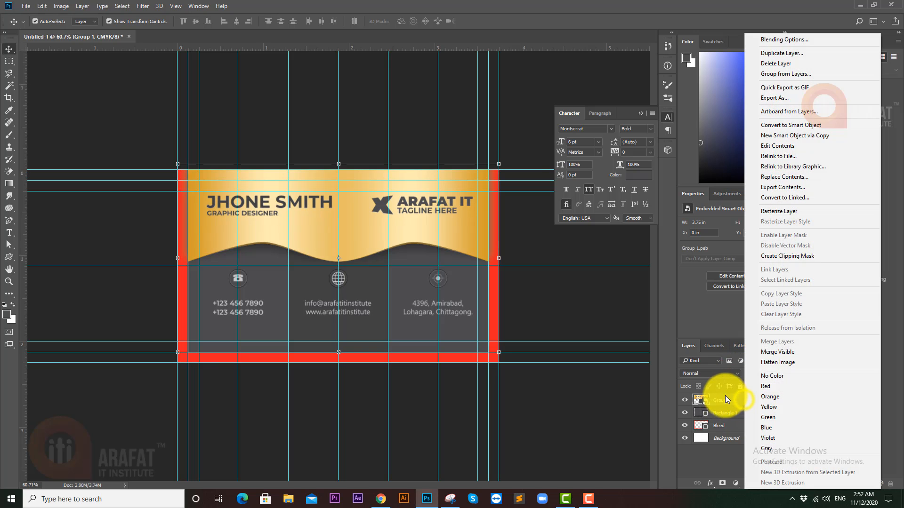
left_click(806, 256)
left_click(583, 319)
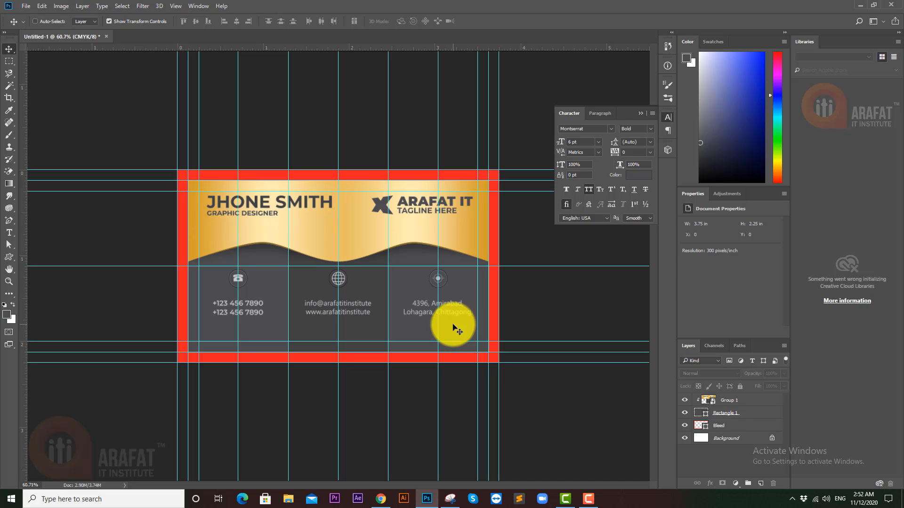
key("ctrl+z")
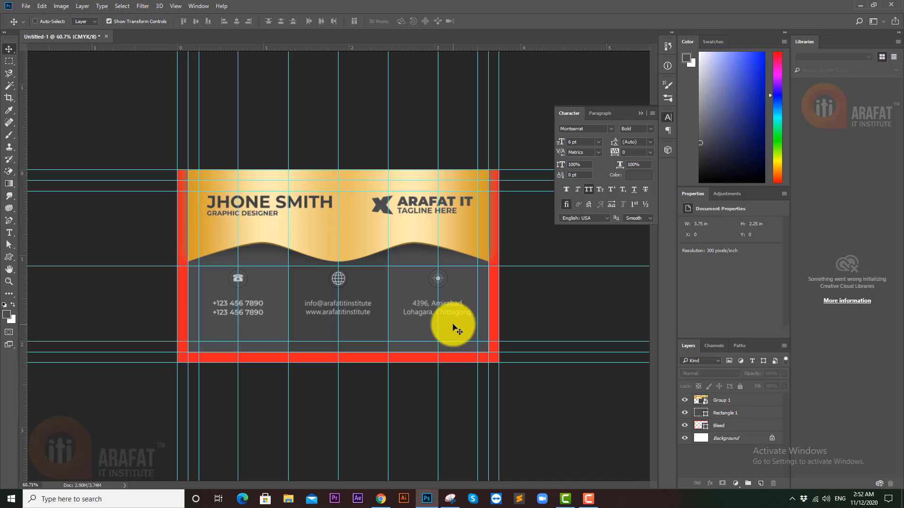
key("ctrl+alt+z")
key("ctrl+alt+z")
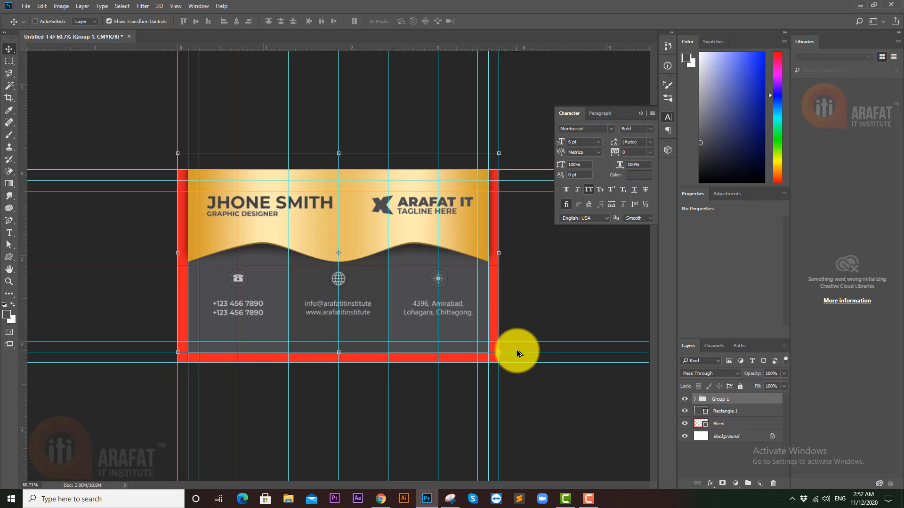
- Clip the design layers down to Rectangle 1 copy onto the card rectangle
scroll(727, 419, "down", 5)
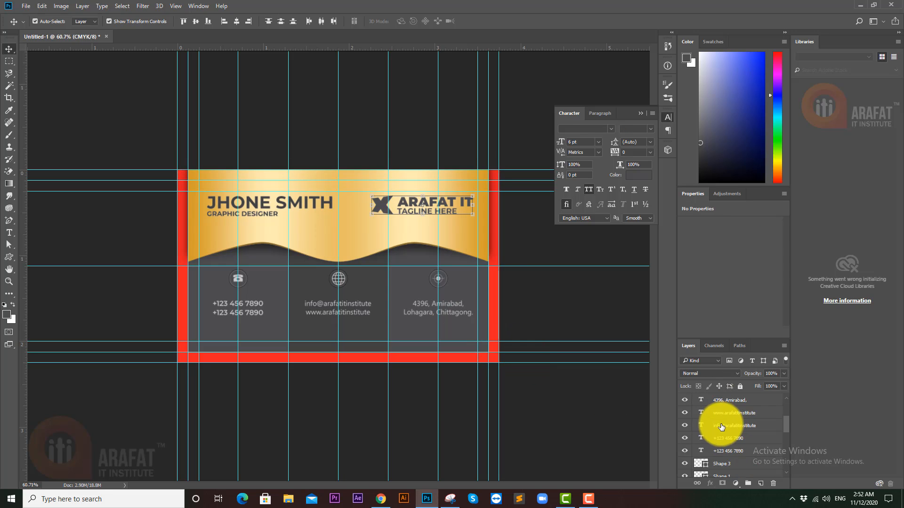
scroll(719, 428, "down", 8)
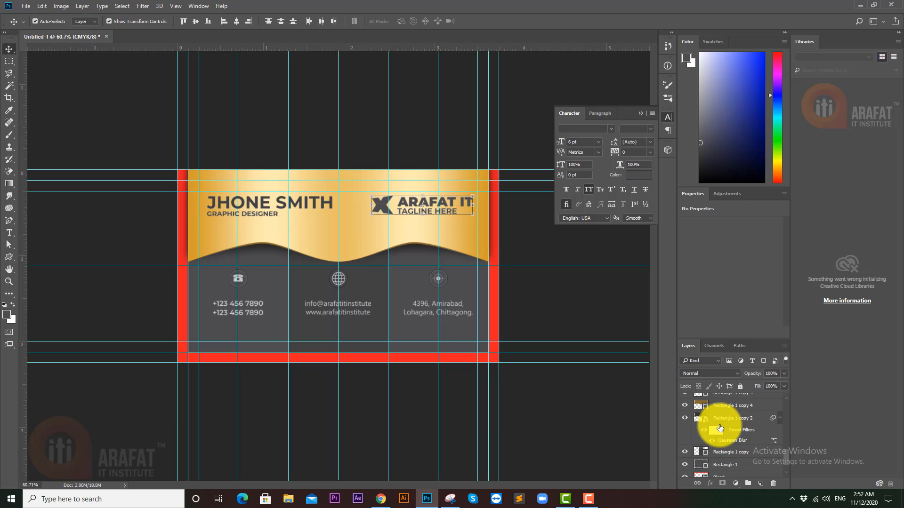
scroll(720, 427, "down", 1)
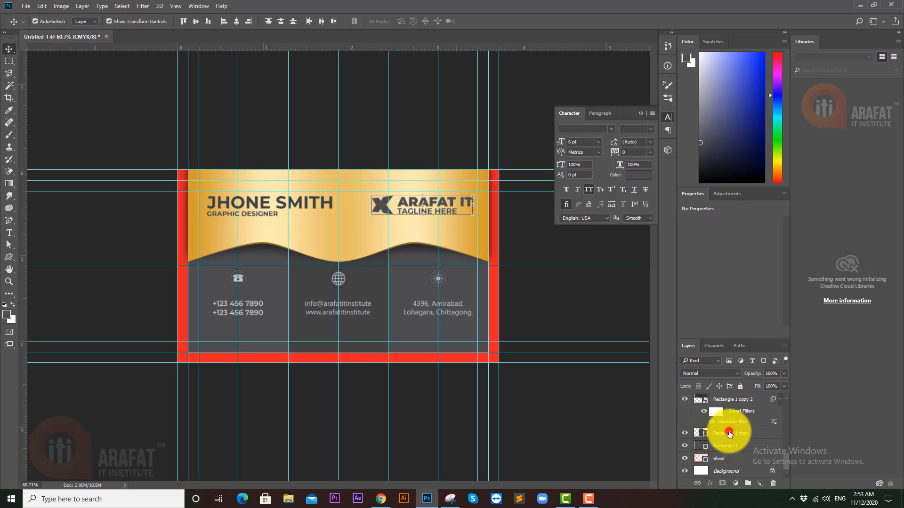
left_click(729, 433)
scroll(721, 431, "up", 10)
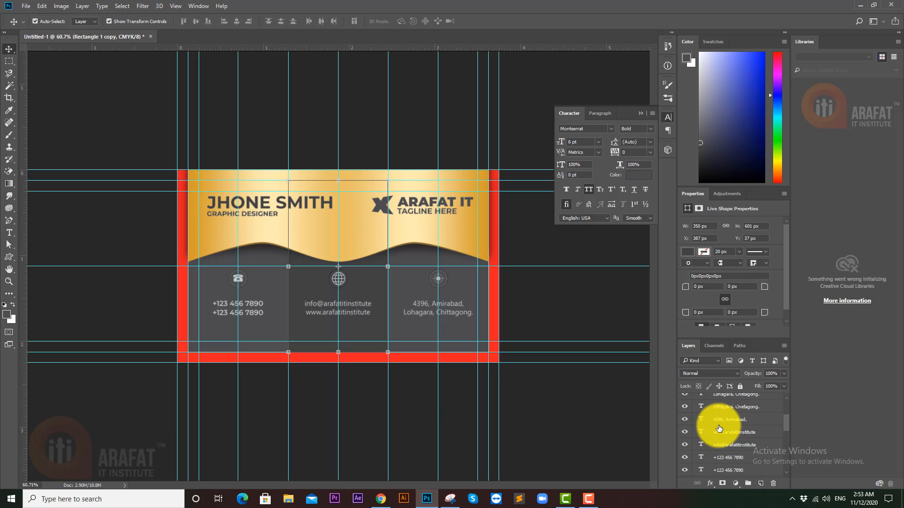
left_click(723, 401, "shift")
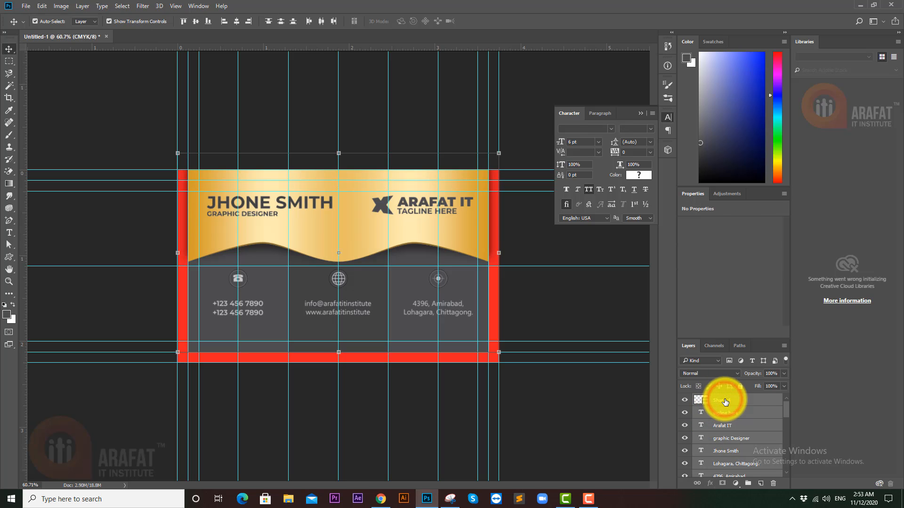
right_click(725, 402)
left_click(783, 232)
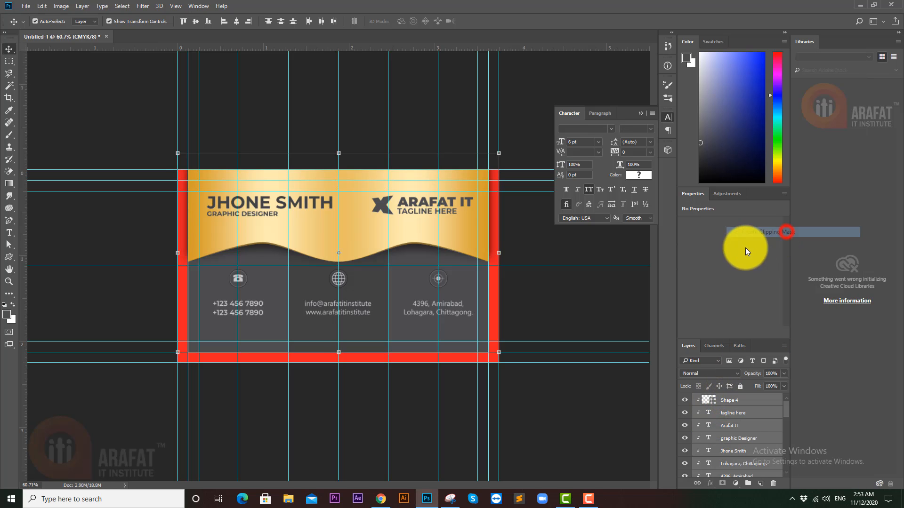
left_click(564, 309)
- Hide the guides to view the clean card
scroll(735, 431, "down", 10)
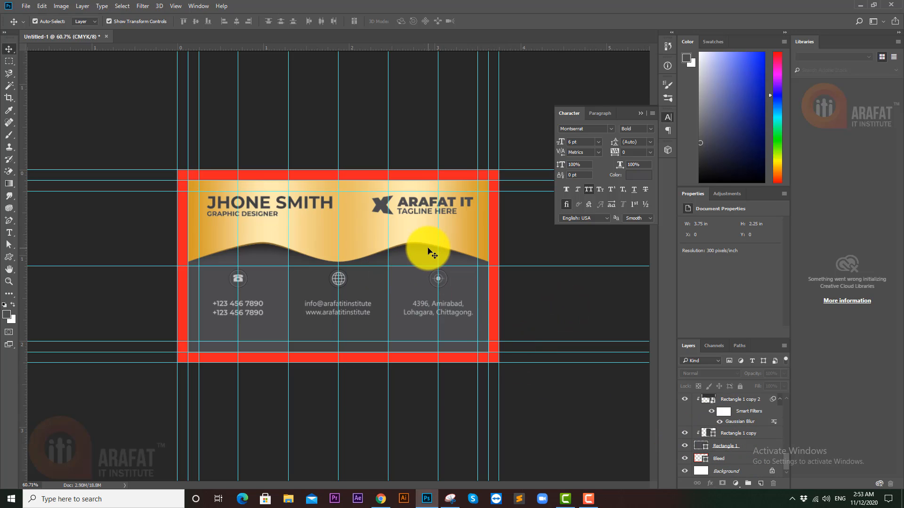
left_click(568, 302)
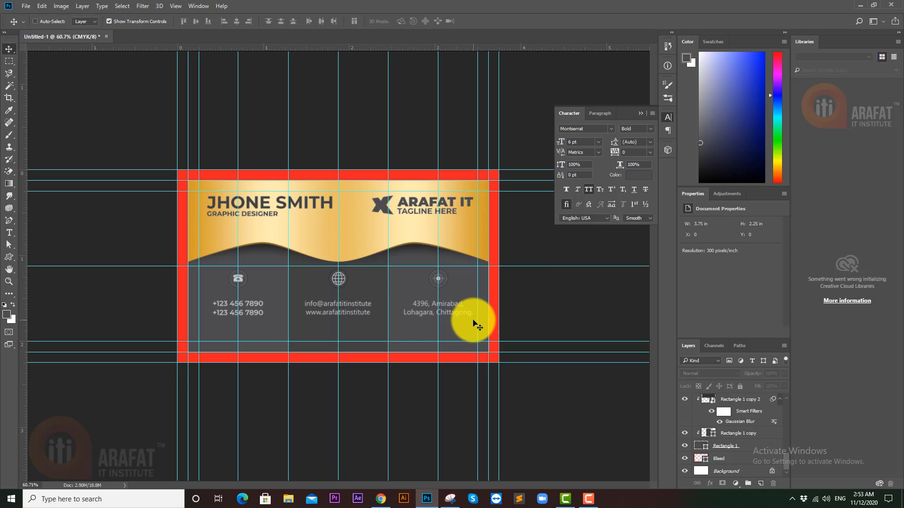
key("ctrl+semicolon")
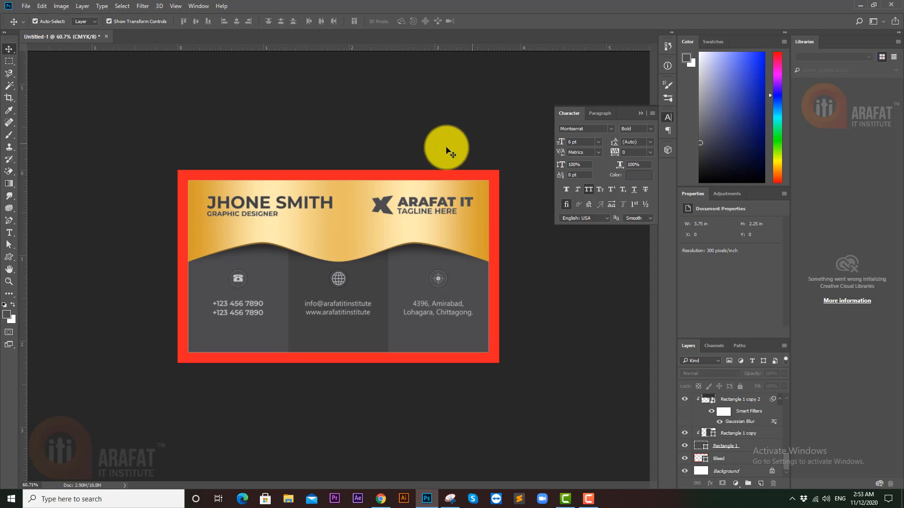
left_click(442, 204)
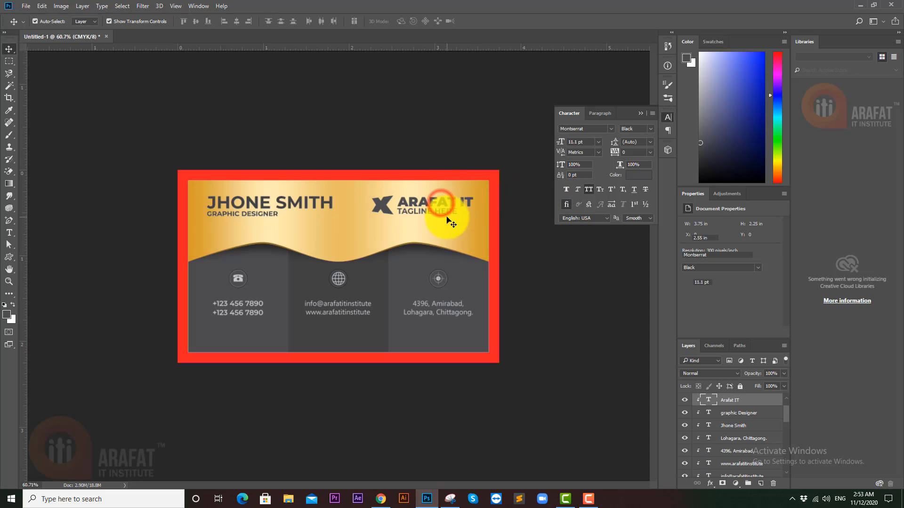
left_click(443, 210)
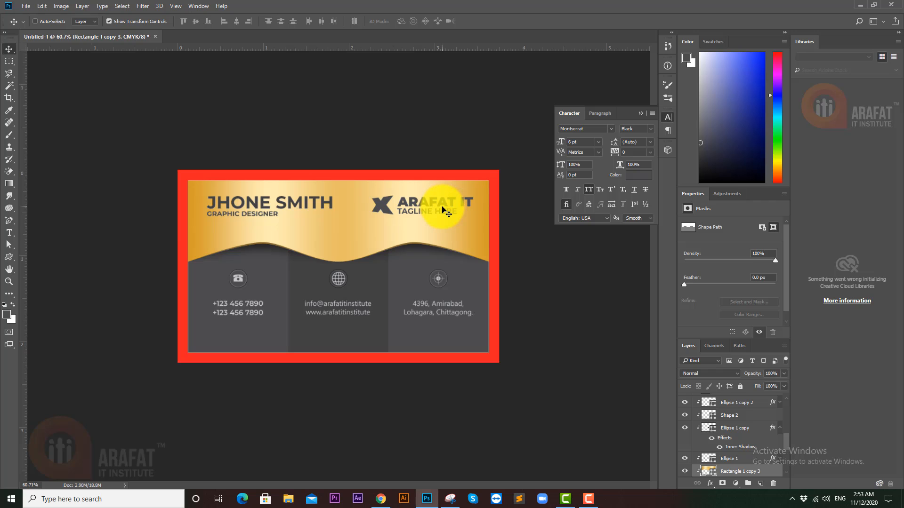
key("ctrl+h")
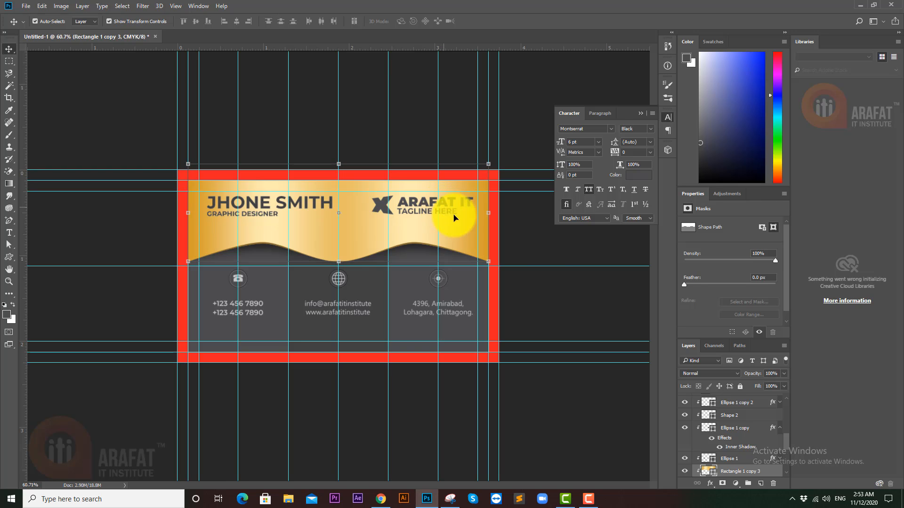
left_click(546, 239, "ctrl")
left_click(431, 219, "ctrl")
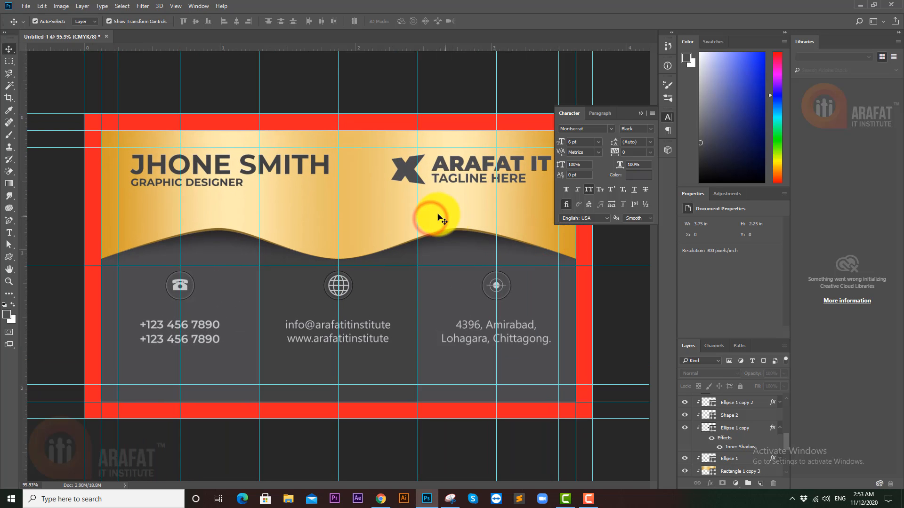
left_click(453, 164)
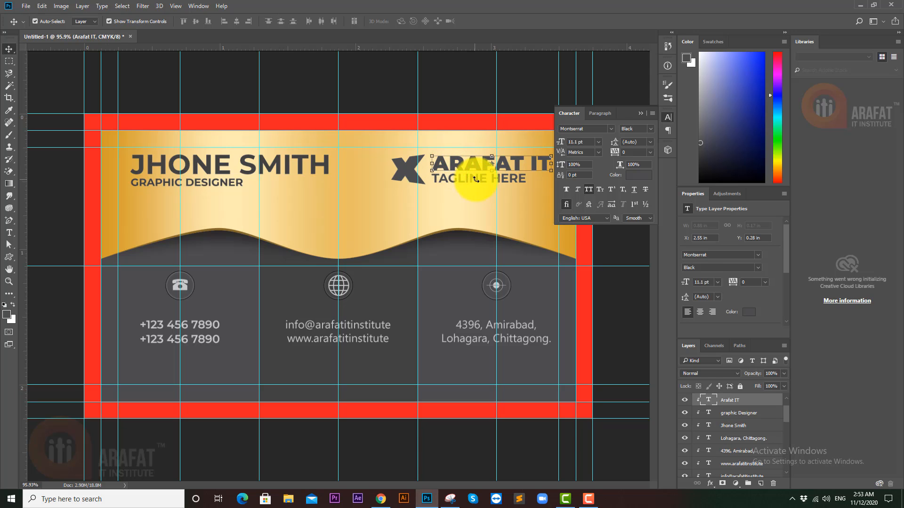
left_click(477, 186, "ctrl")
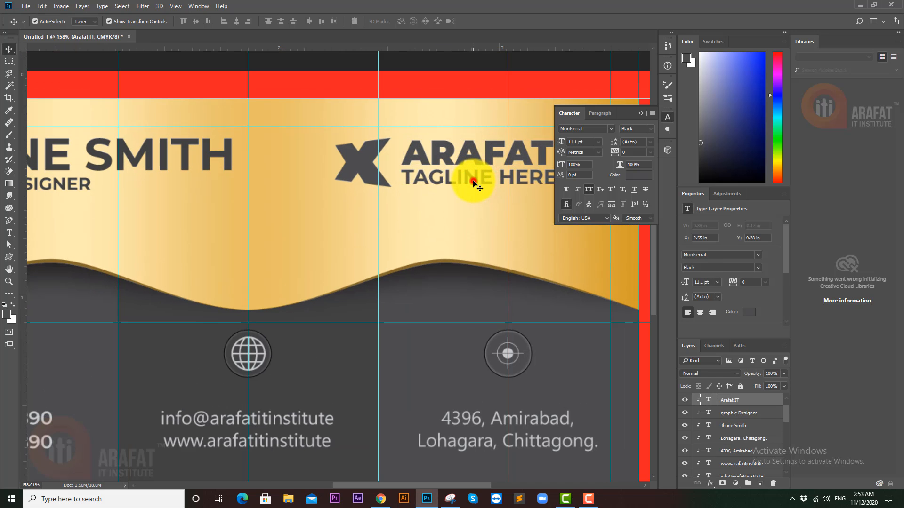
left_click(353, 165, "ctrl+shift")
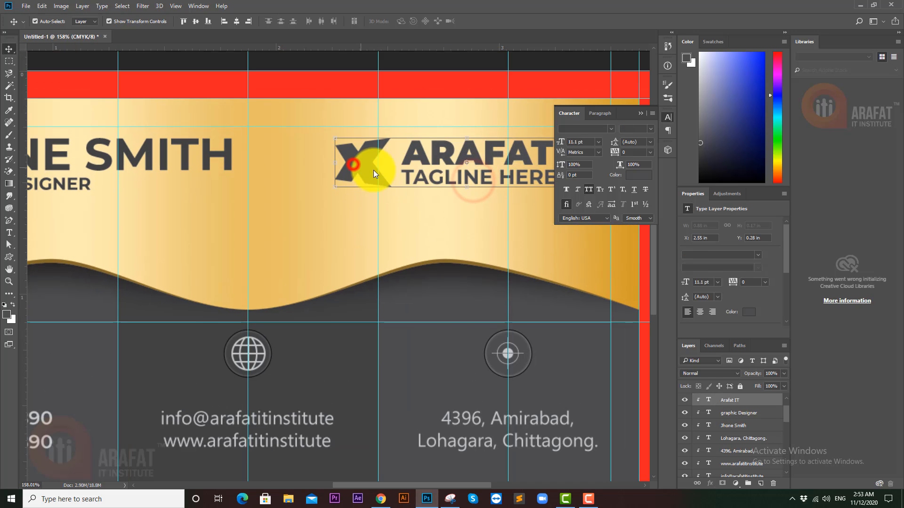
left_click(220, 156, "shift")
left_click_drag(144, 177, 296, 177)
left_click_drag(192, 178, 244, 186)
left_click(243, 184, "shift")
mouse_move(319, 183)
left_mouse_down()
mouse_move(259, 185)
mouse_move(305, 177)
mouse_move(305, 188)
left_mouse_up()
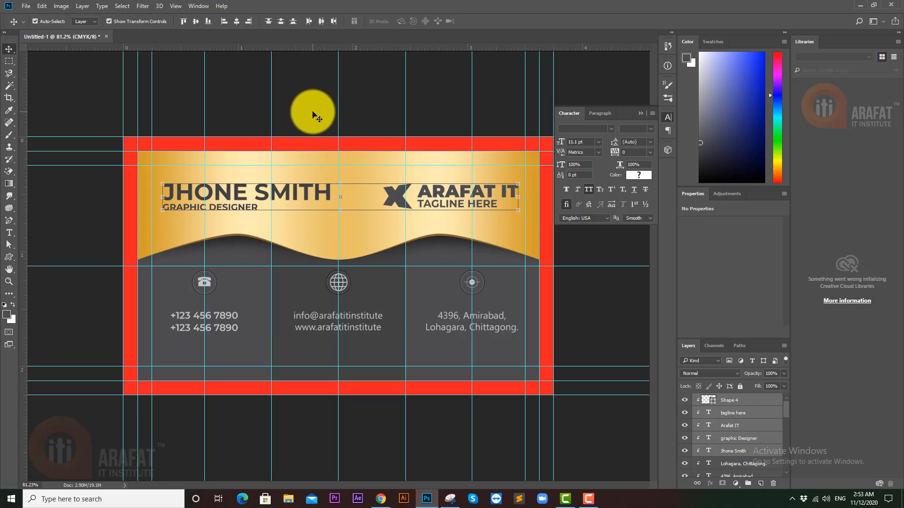
- Hide the guides and turn off the red Bleed and white Background layers
left_click(313, 113, "ctrl")
key("ctrl+semicolon")
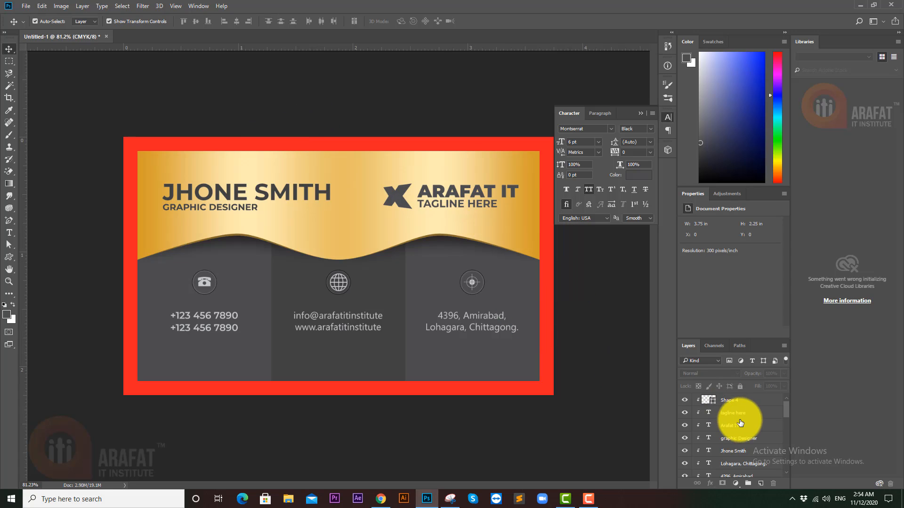
scroll(739, 431, "down", 3)
scroll(739, 432, "down", 5)
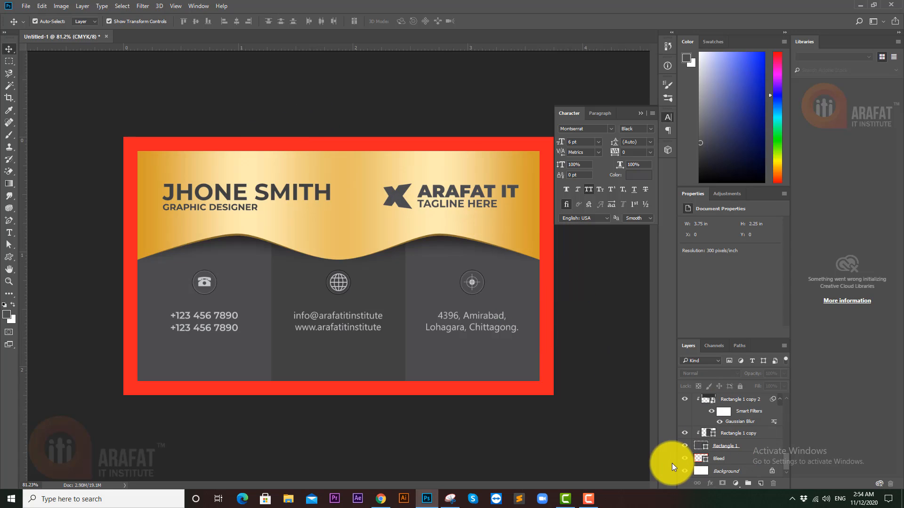
left_click(685, 458)
left_click(685, 471)
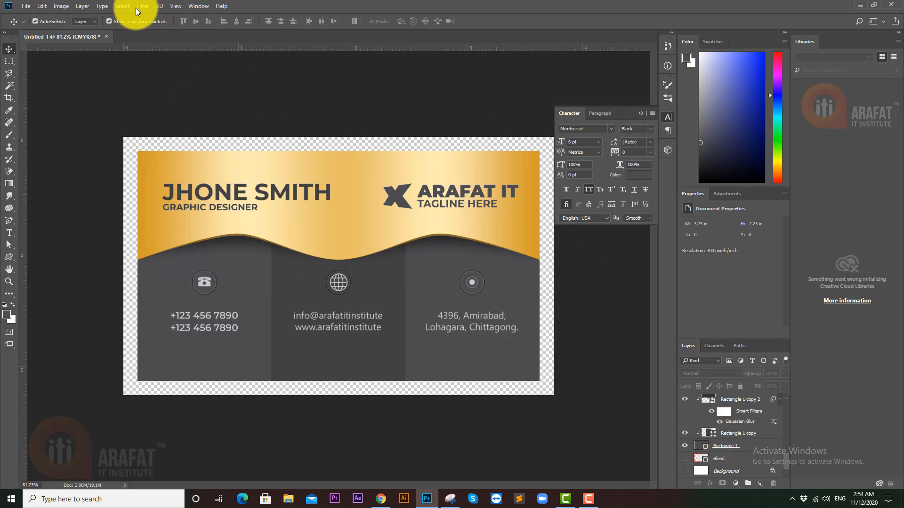
- Select all the card front layers from Rectangle 1 up to Shape 4
left_click(80, 7)
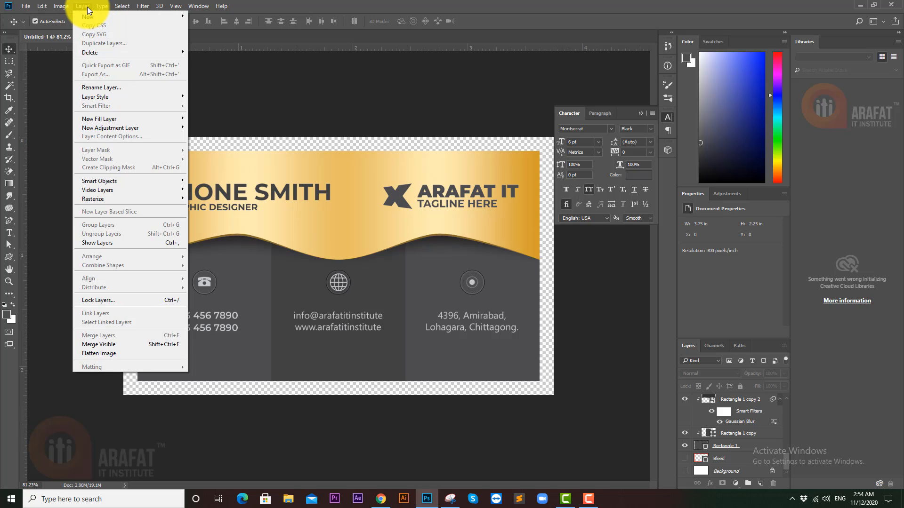
mouse_move(100, 8)
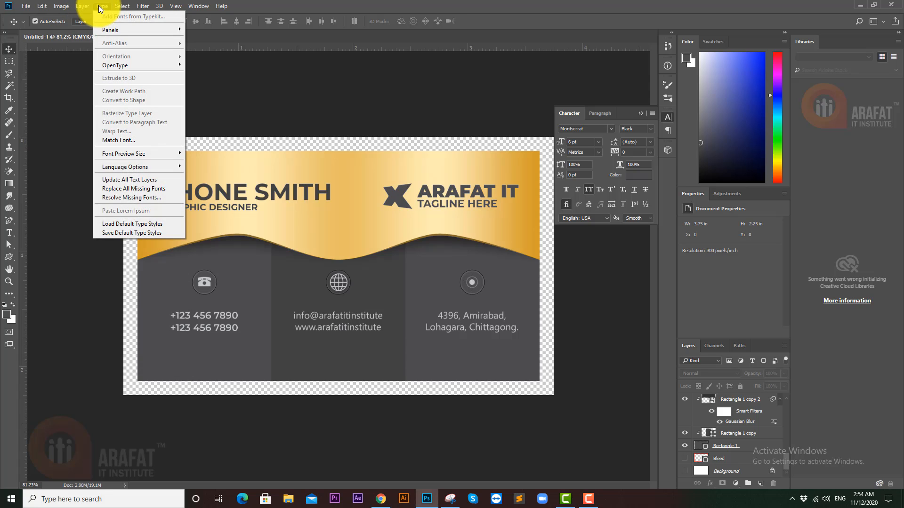
left_click(100, 9)
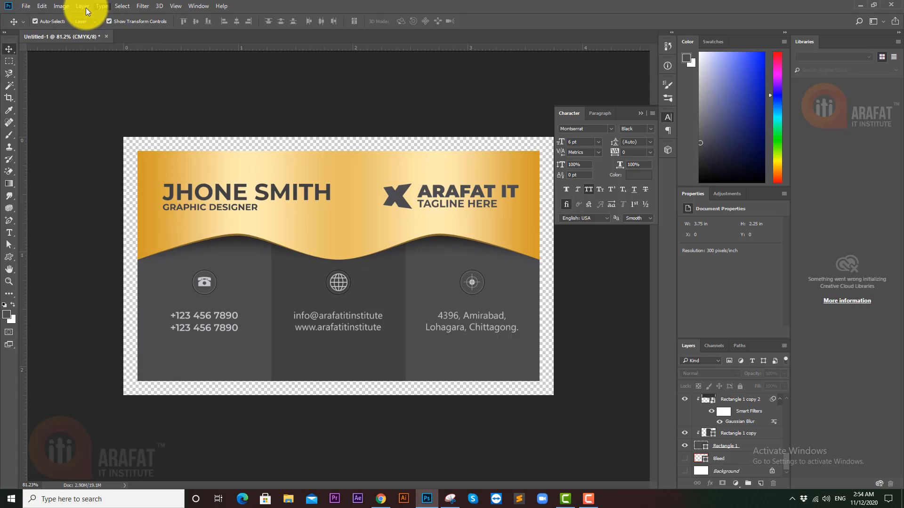
left_click(83, 7)
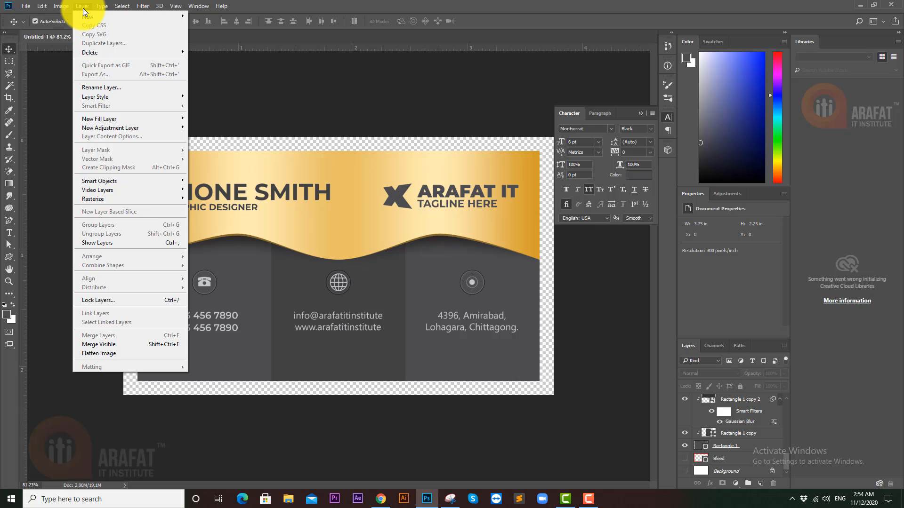
left_click(731, 453)
left_click(729, 445)
scroll(725, 445, "up", 5)
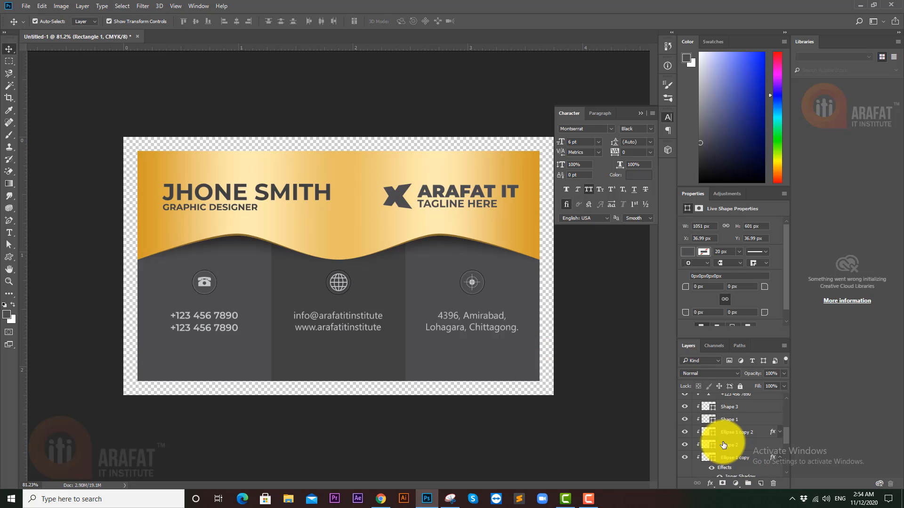
scroll(724, 445, "up", 8)
left_click(736, 399, "shift")
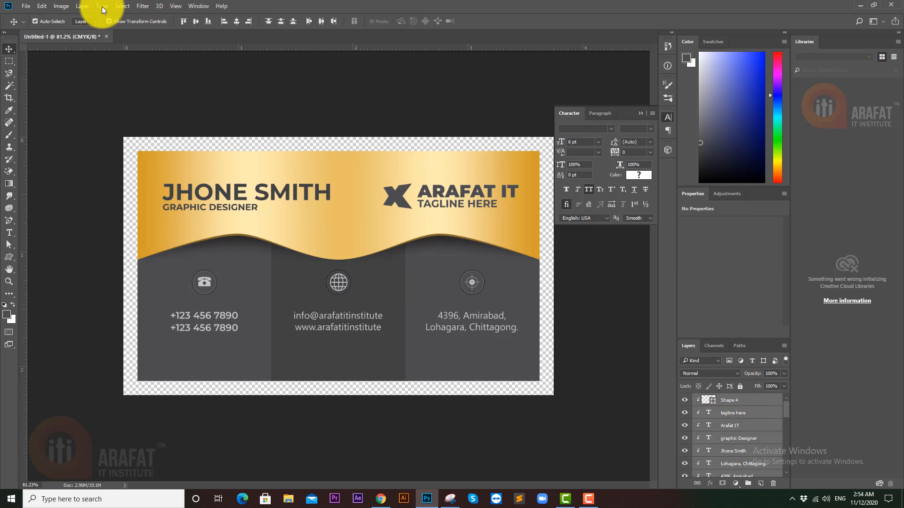
- Try Layer > Export As on the selected layers, then cancel it
left_click(85, 5)
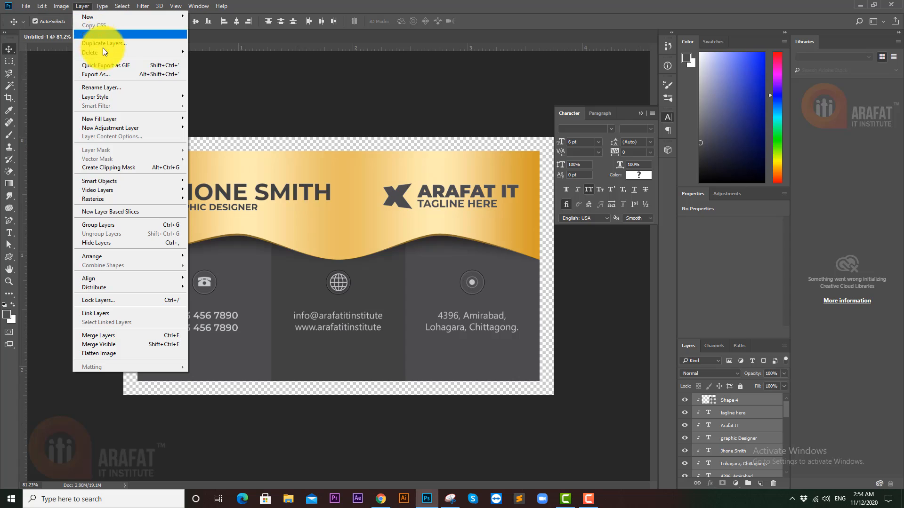
left_click(103, 75)
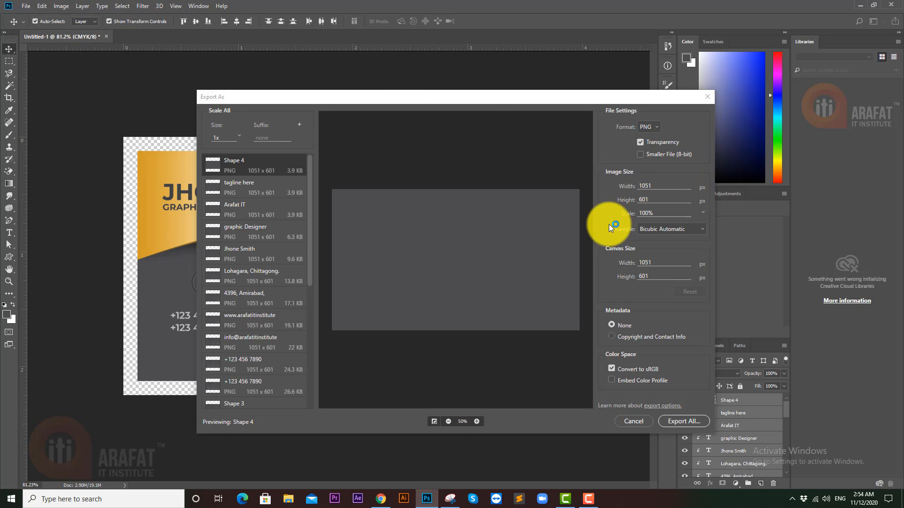
left_click(639, 422)
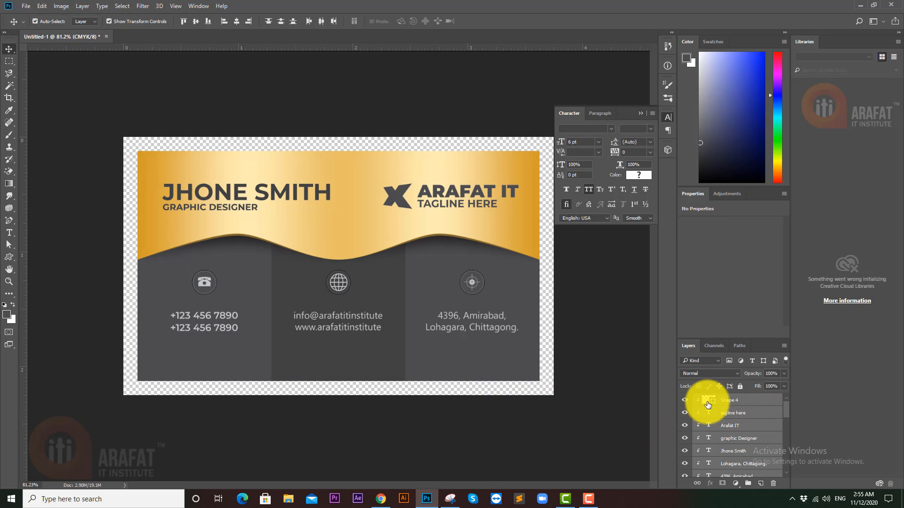
left_click(83, 10)
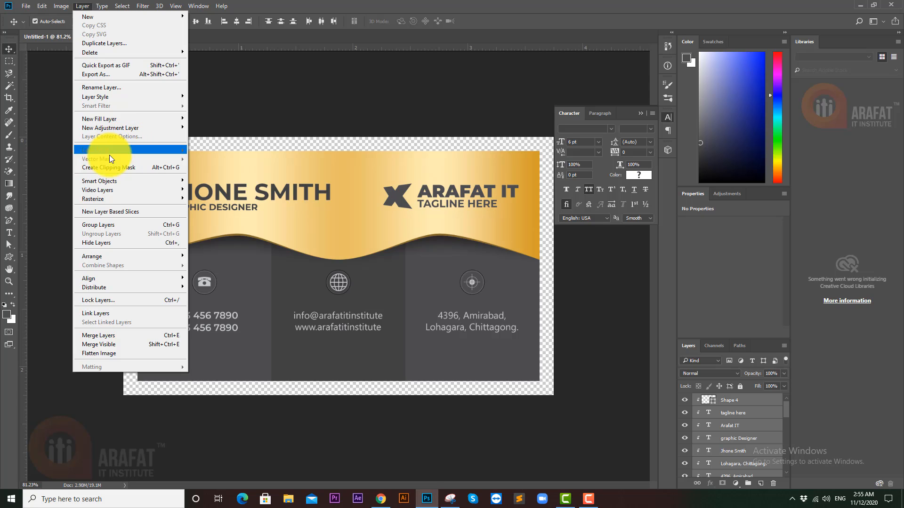
- Group the front layers and export the group as PNG 'Front Side' into New folder (4) on the Desktop
left_click(118, 225)
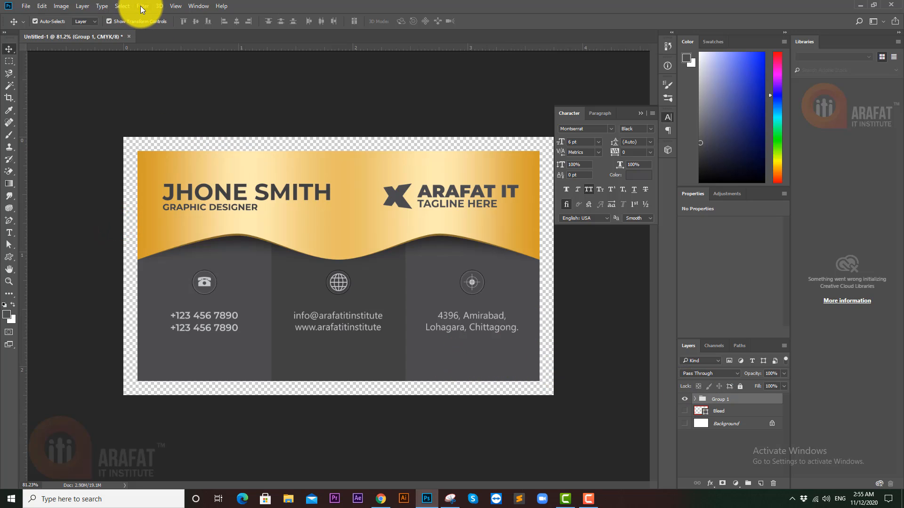
left_click(82, 6)
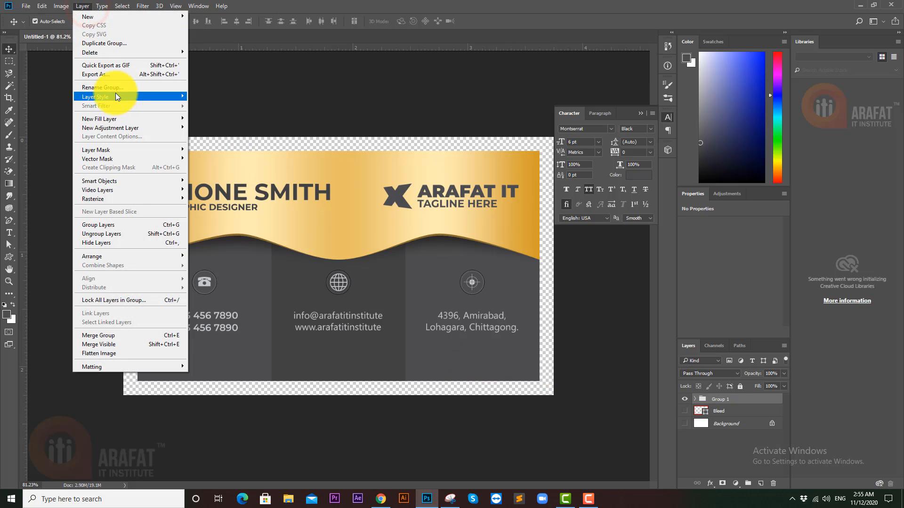
left_click(117, 75)
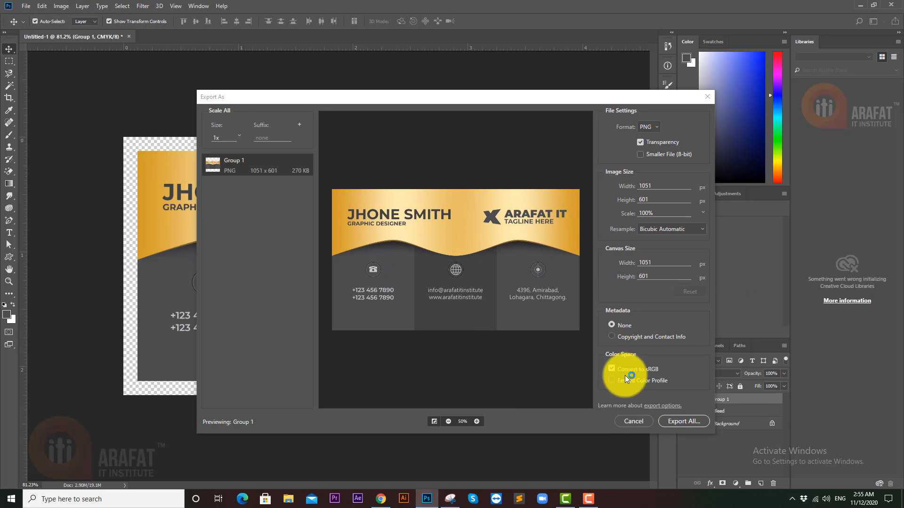
left_click(683, 422)
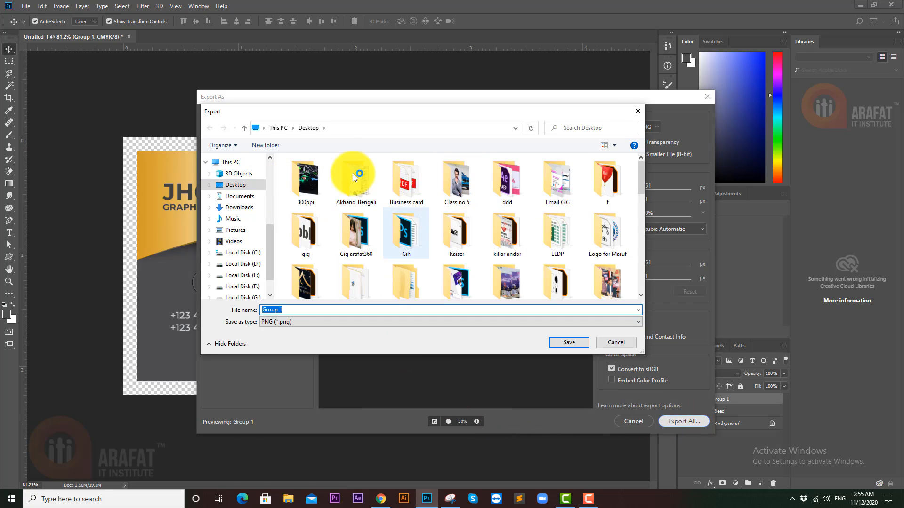
left_click(270, 143)
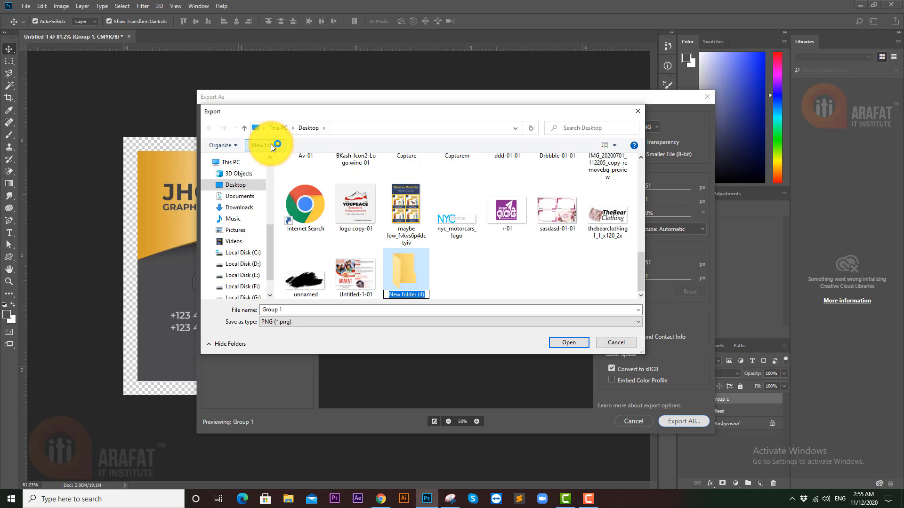
left_click(405, 272)
double_click(405, 270)
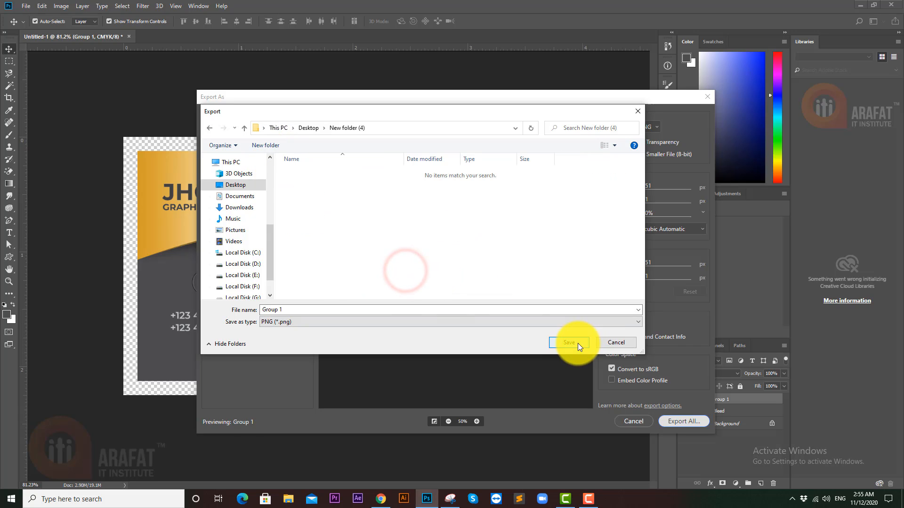
left_click(350, 311)
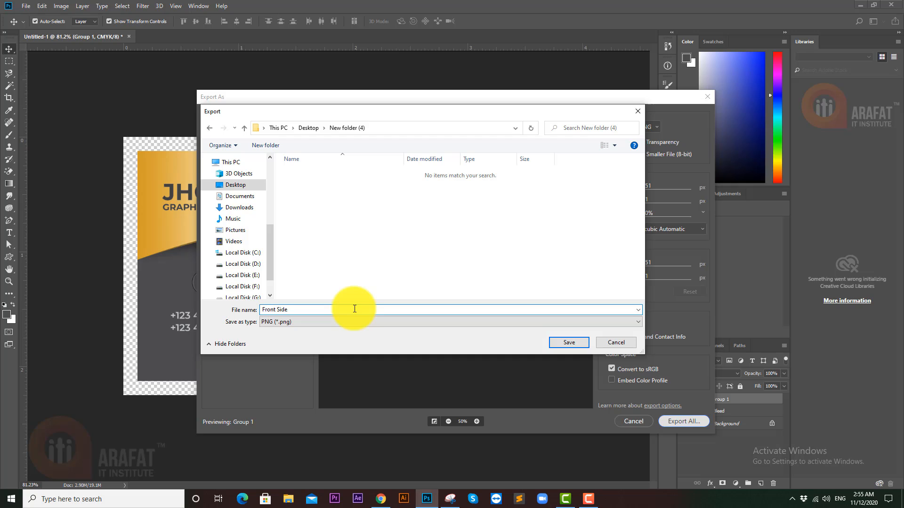
key("Return")
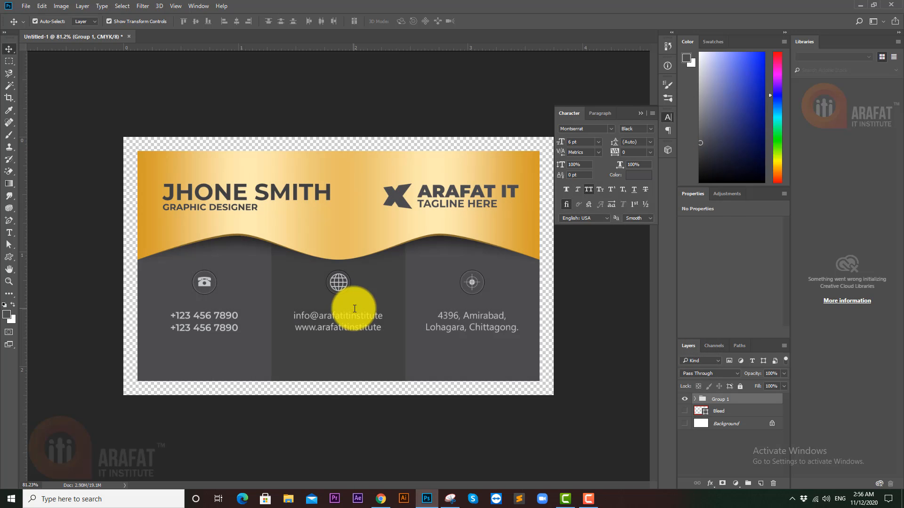
- Expand Group 1 and hide the name and graphic Designer job title layers
left_click(695, 400)
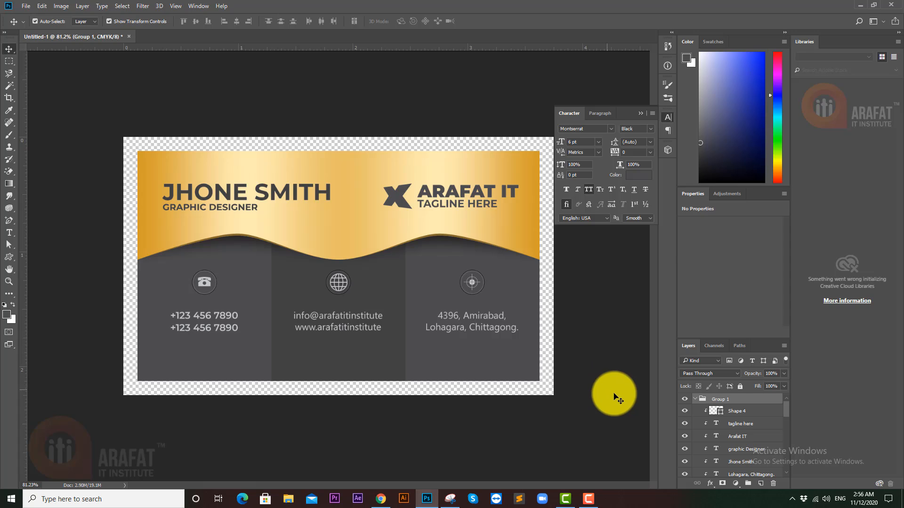
left_click(730, 412)
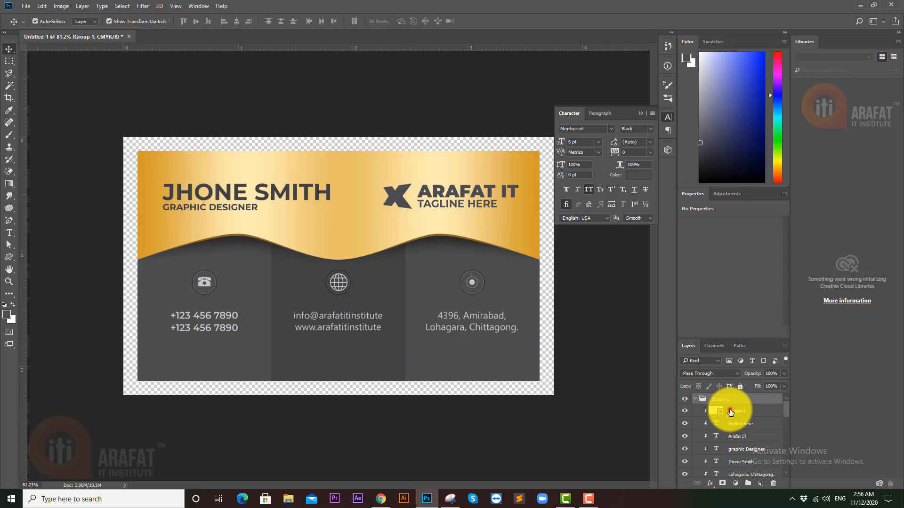
left_click(685, 411)
left_click(685, 411)
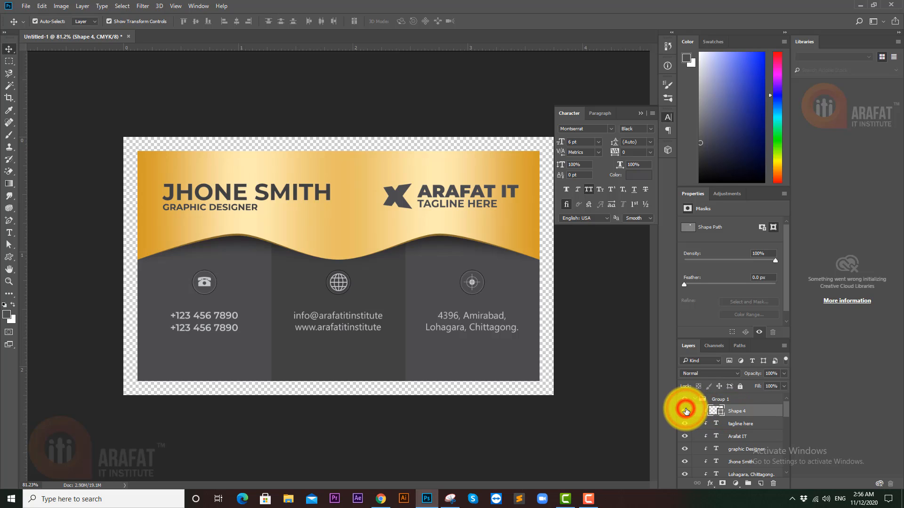
left_click(749, 450)
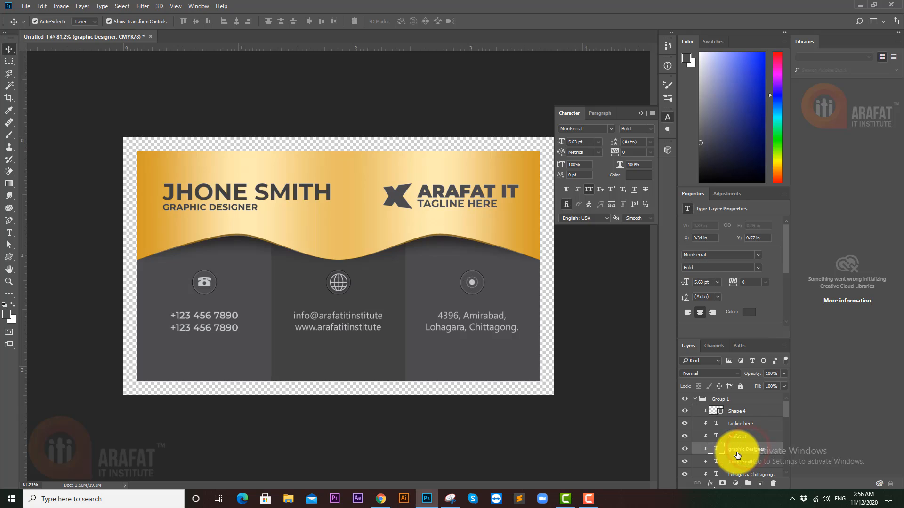
left_click(743, 465, "ctrl")
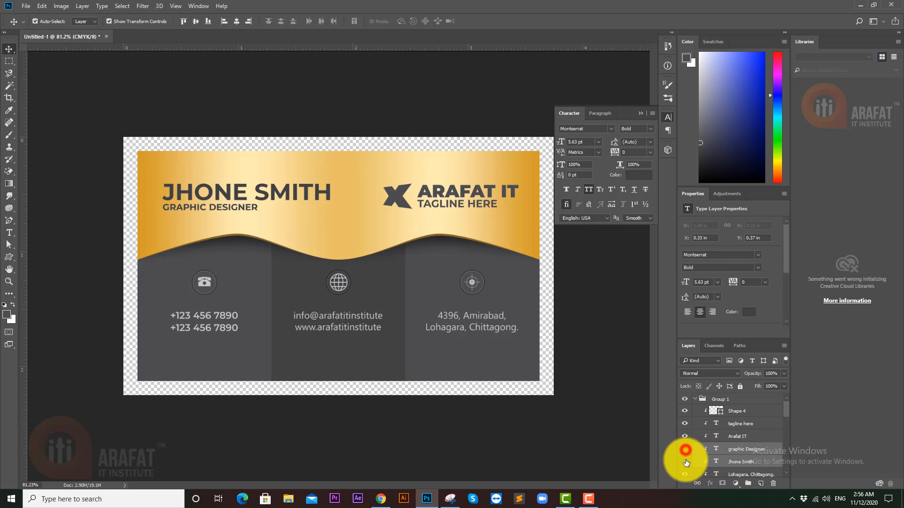
left_click_drag(686, 449, 685, 461)
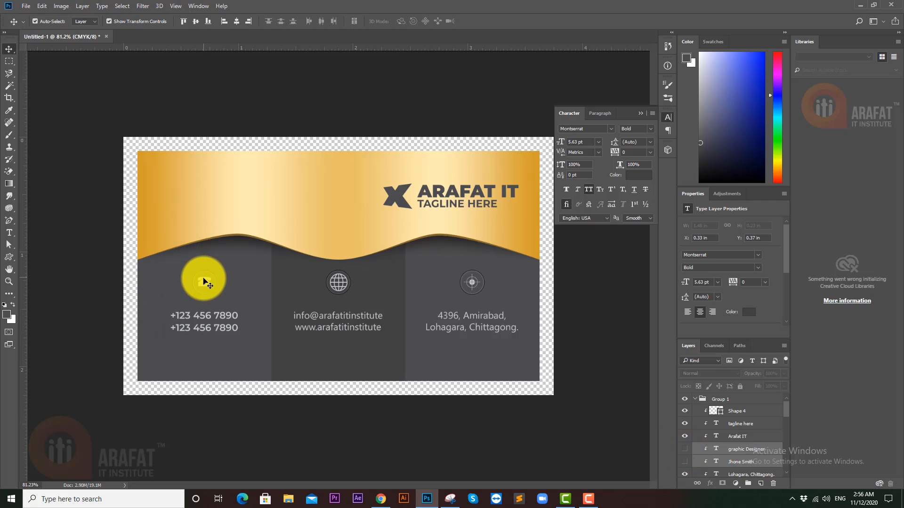
- Hide the address, email and phone text layers, keeping the website text visible
scroll(749, 446, "down", 2)
scroll(751, 449, "down", 2)
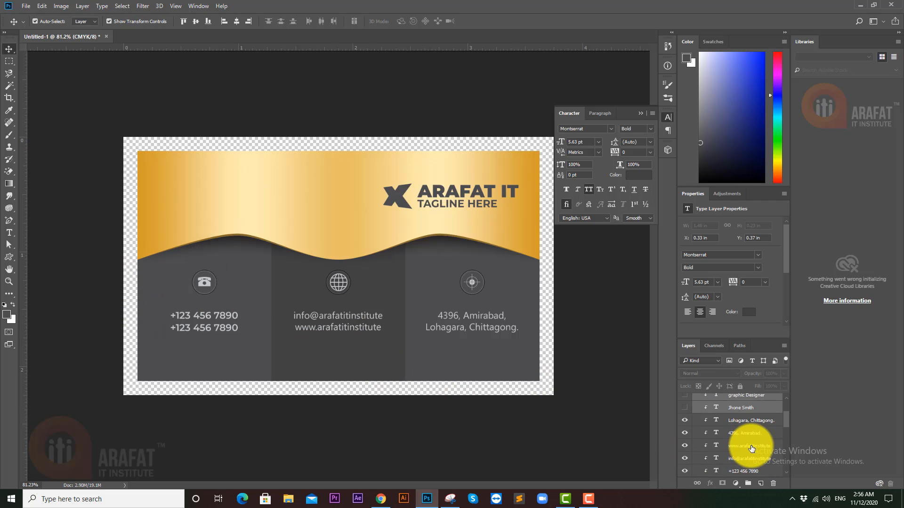
left_click(743, 424)
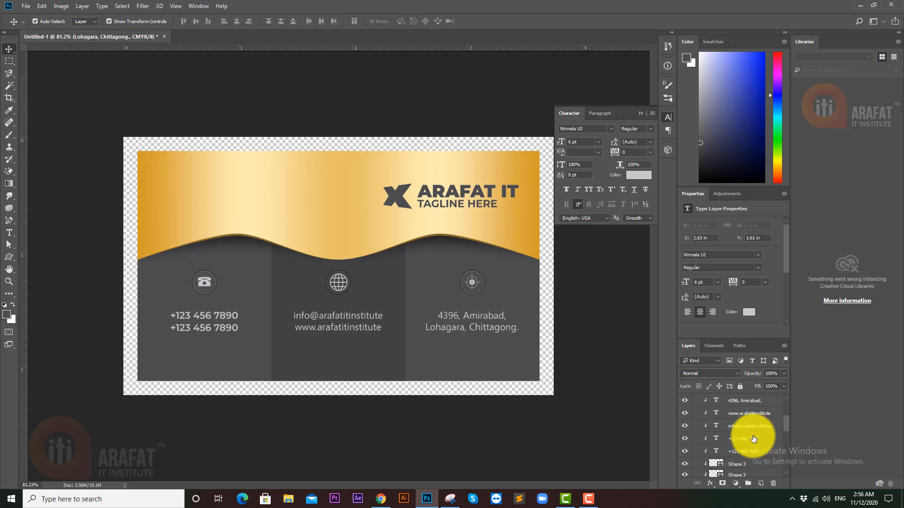
left_click(738, 431, "shift")
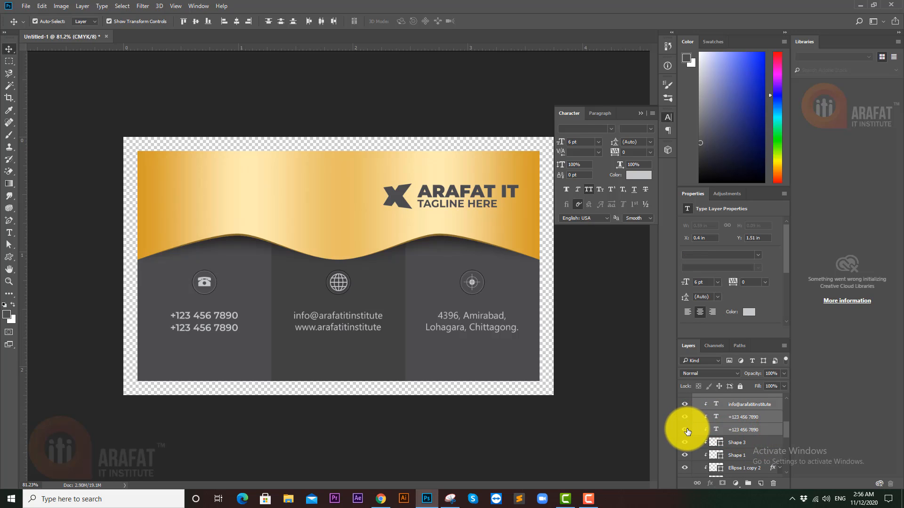
left_click(685, 404)
scroll(693, 417, "up", 2)
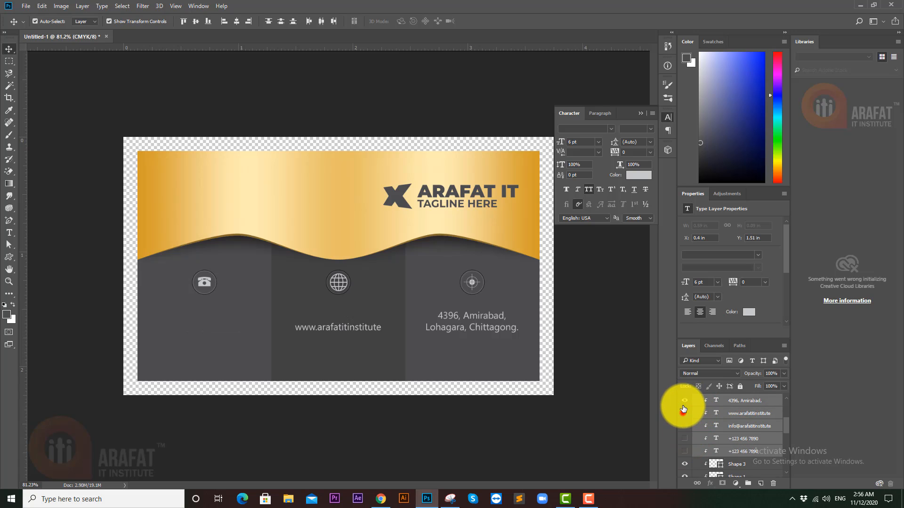
left_click_drag(683, 413, 685, 400)
scroll(692, 417, "up", 1)
left_click(685, 414)
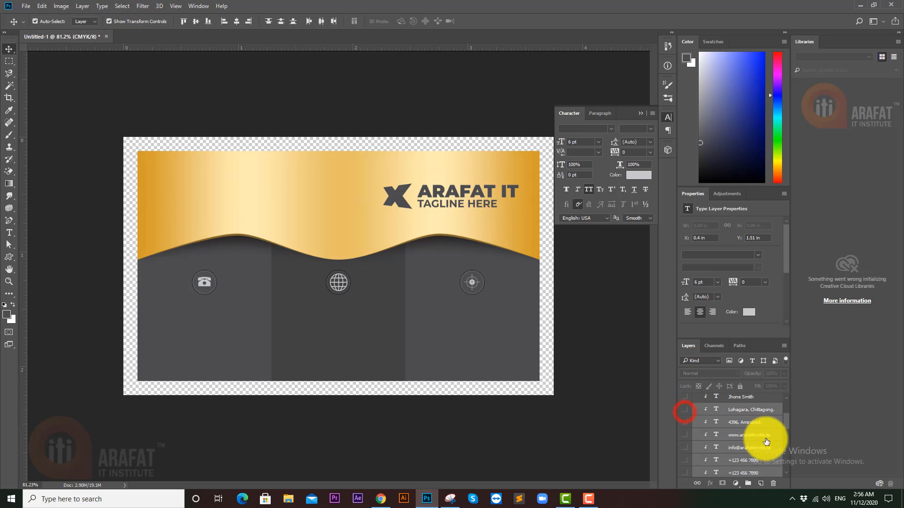
scroll(752, 442, "down", 1)
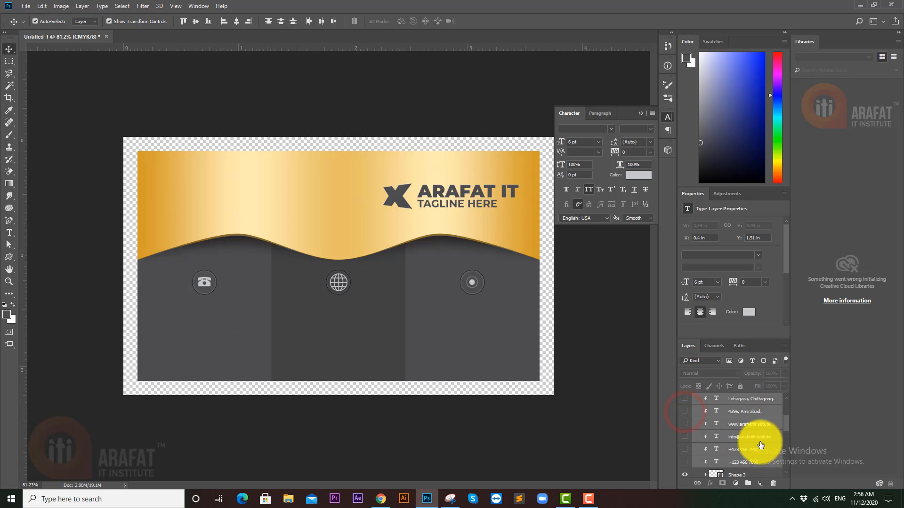
left_click(685, 427)
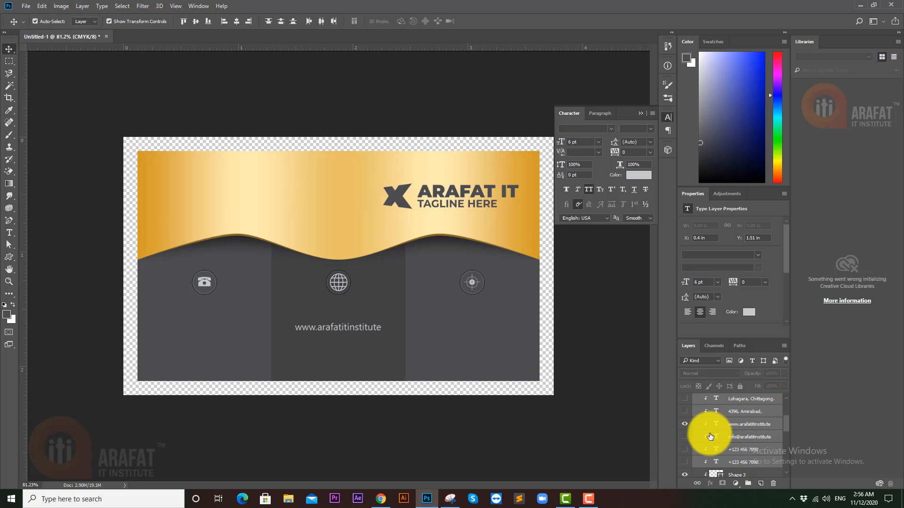
scroll(739, 445, "down", 3)
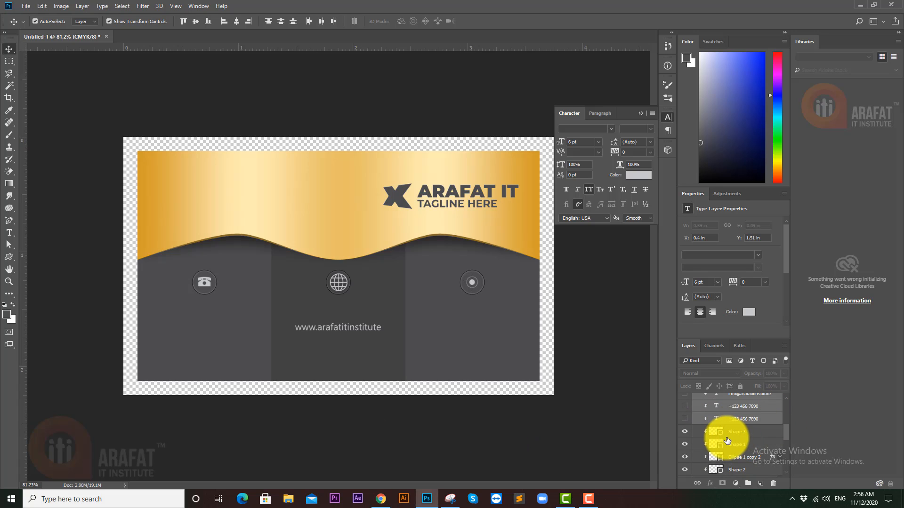
scroll(728, 441, "down", 1)
- Hide the contact icons except the globe and its shadowed circle, then select those two
left_click(736, 424)
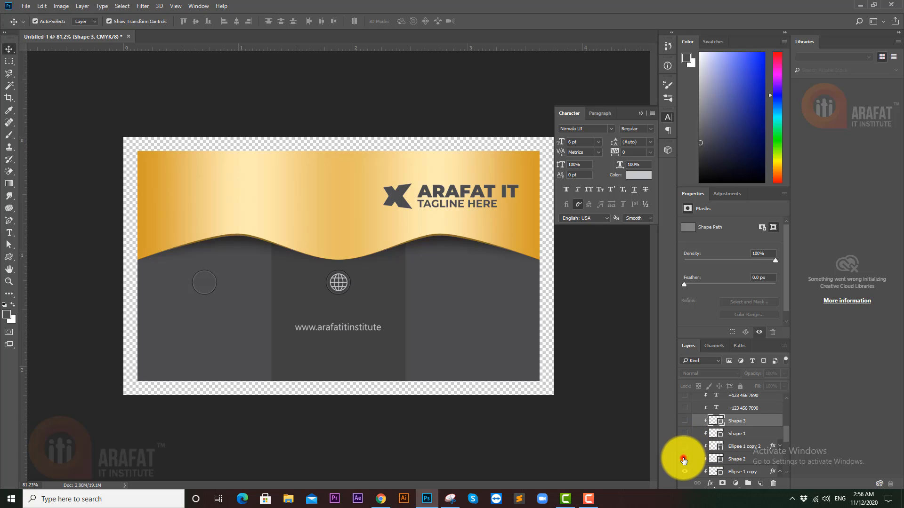
left_click(684, 459)
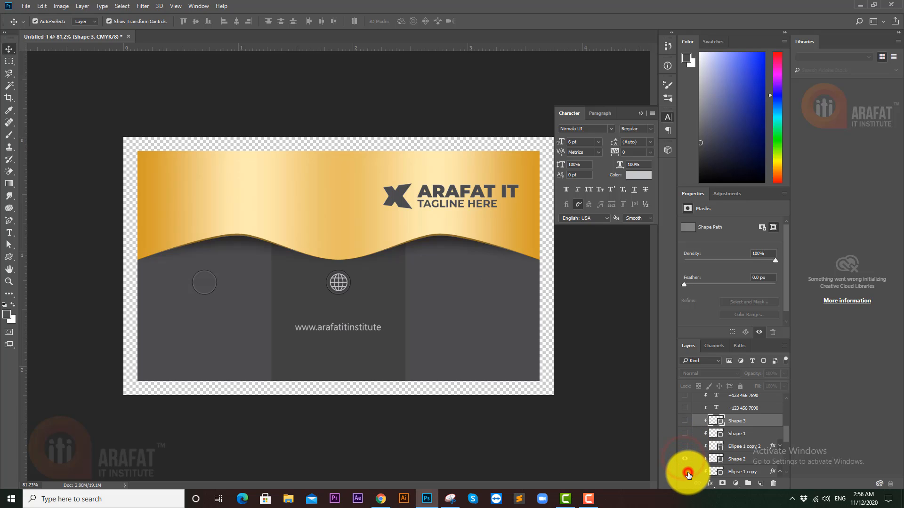
left_click(685, 472)
scroll(687, 474, "down", 1)
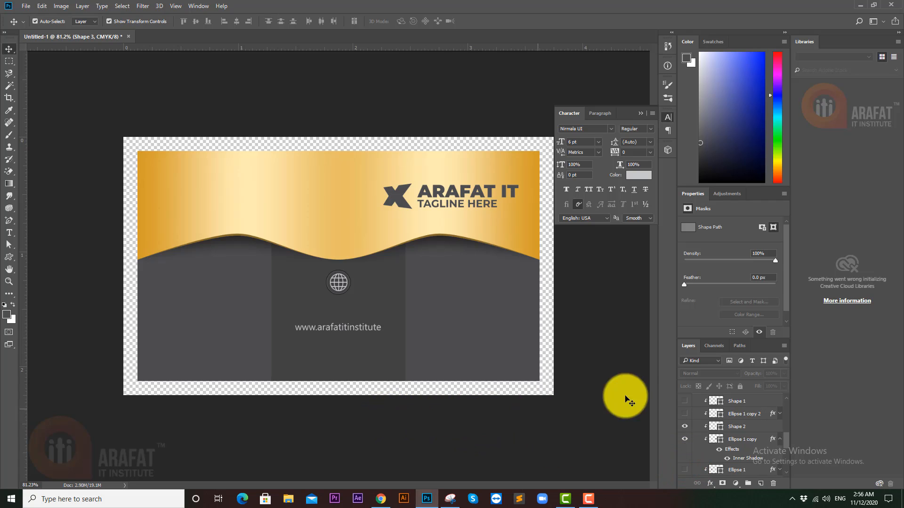
scroll(727, 420, "up", 1)
scroll(727, 421, "down", 2)
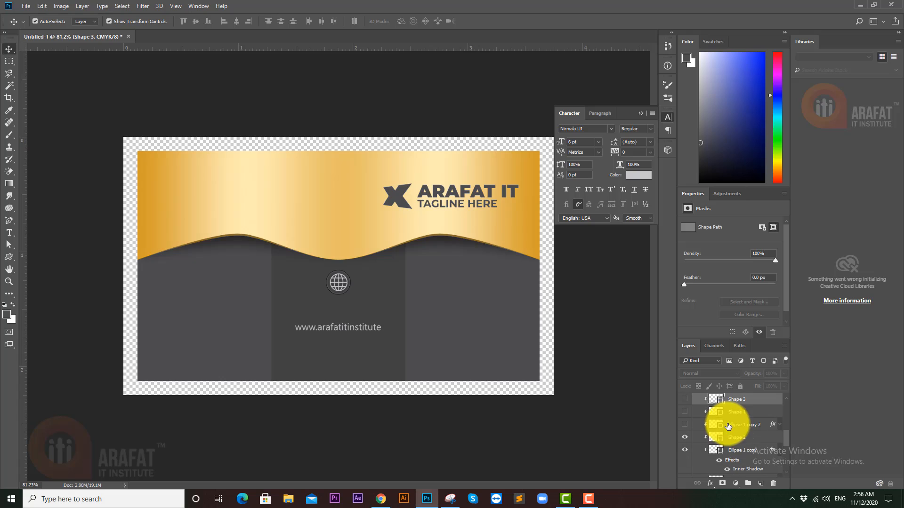
left_click(737, 438)
left_click(737, 452, "ctrl")
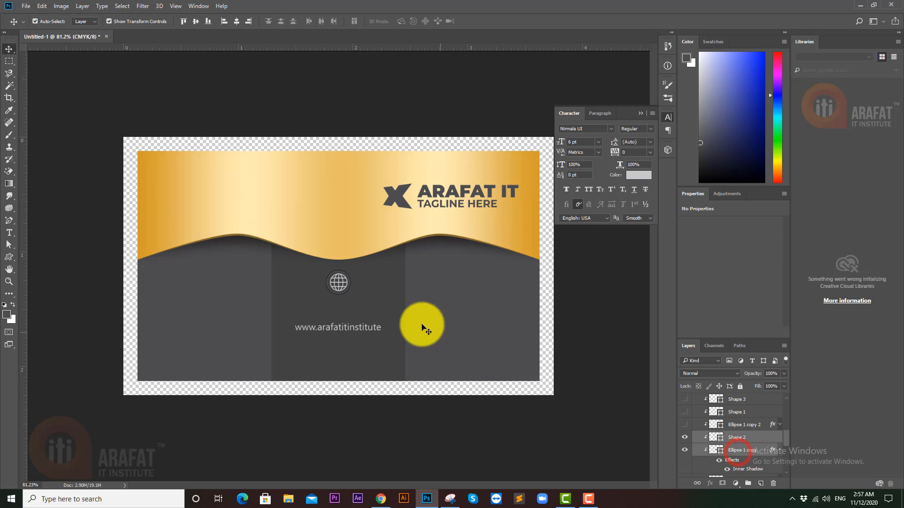
- Move the globe and its circle lower on the card
left_click_drag(339, 287, 338, 321)
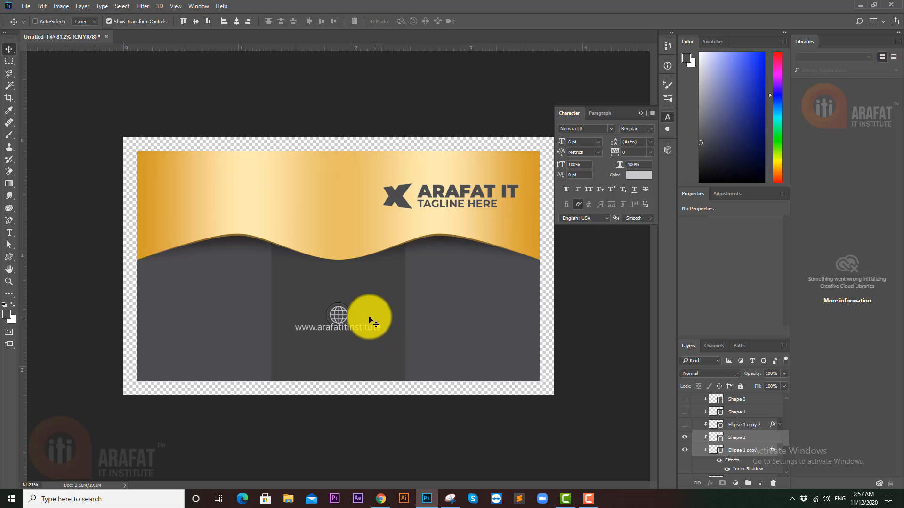
key("ctrl+semicolon")
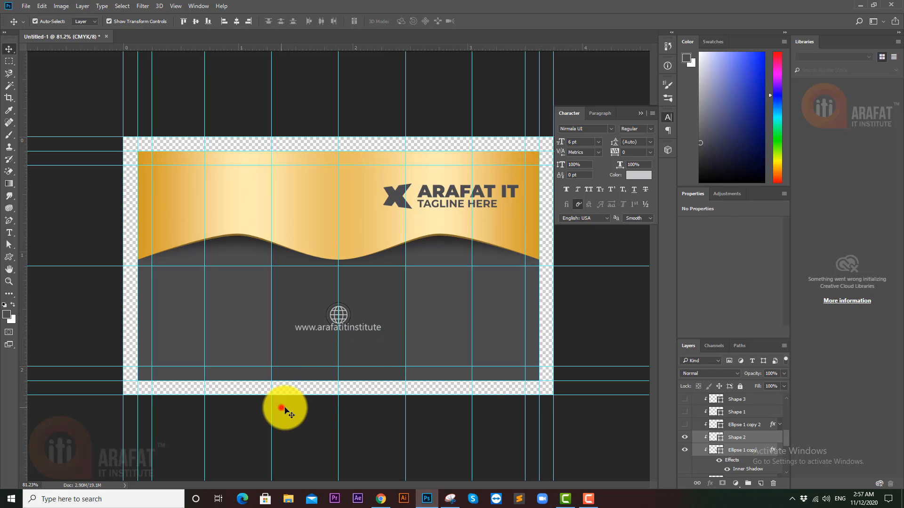
left_click(281, 408)
left_click_drag(369, 331, 368, 338)
key("ctrl+z")
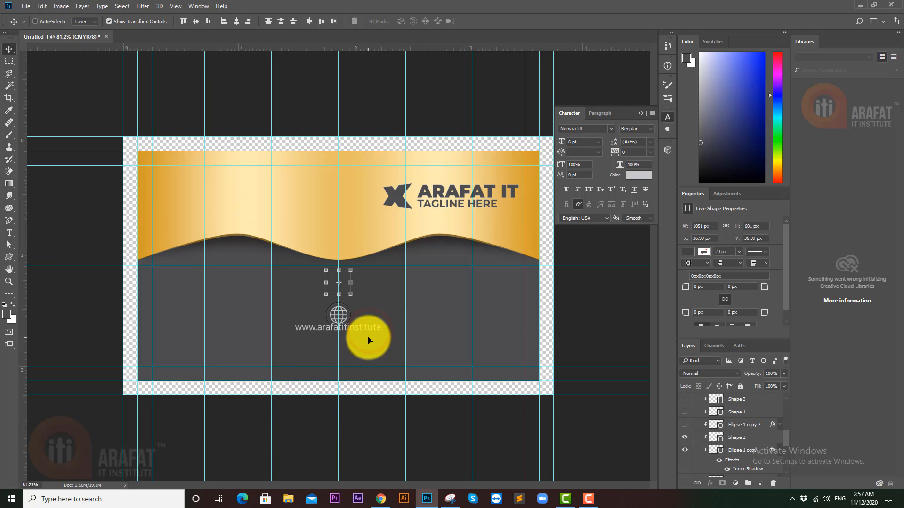
key("ctrl+z")
left_click(355, 421, "ctrl")
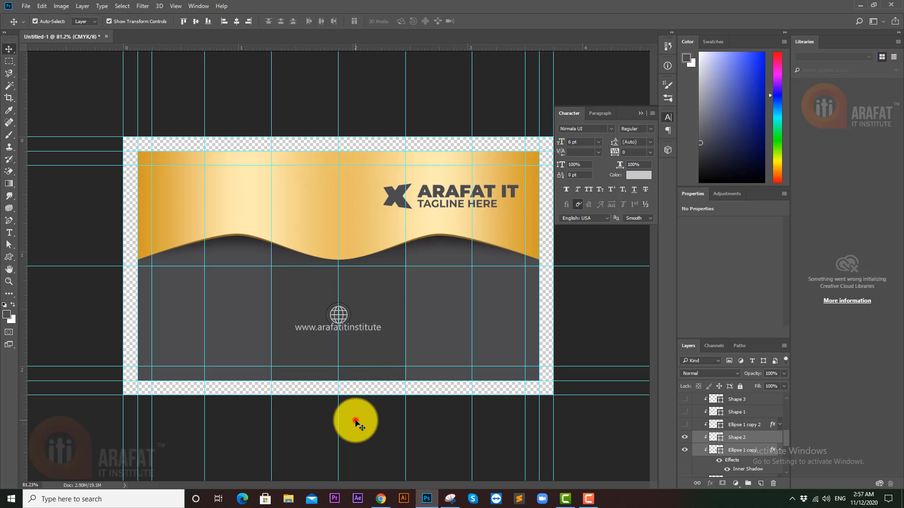
left_click(375, 328)
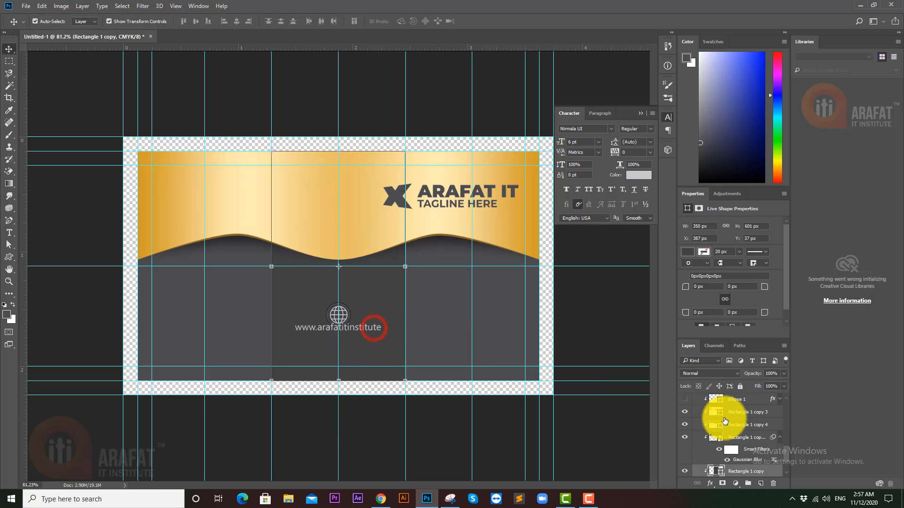
scroll(739, 426, "up", 5)
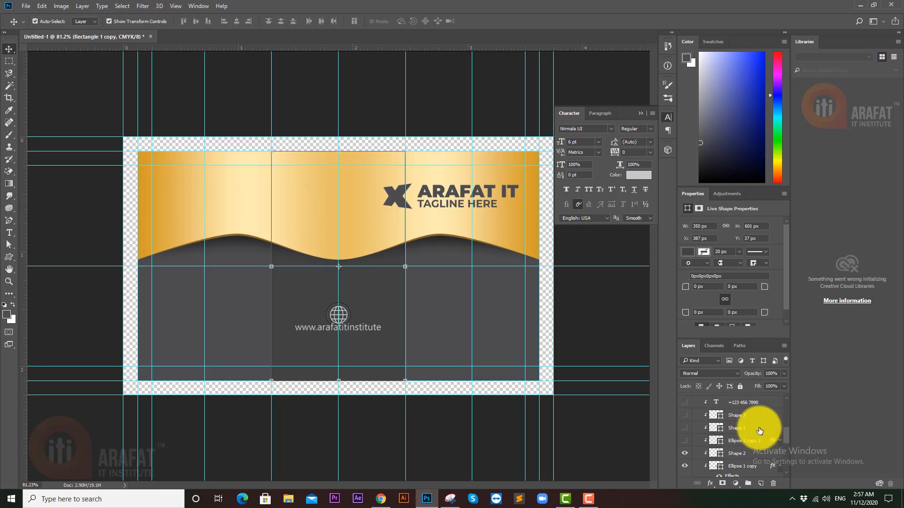
scroll(754, 426, "up", 3)
left_click(737, 419)
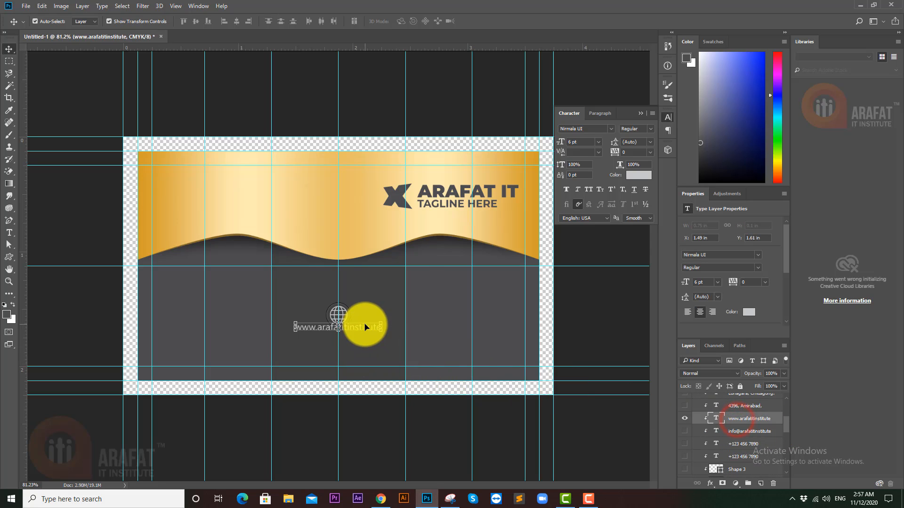
left_click_drag(365, 327, 364, 338)
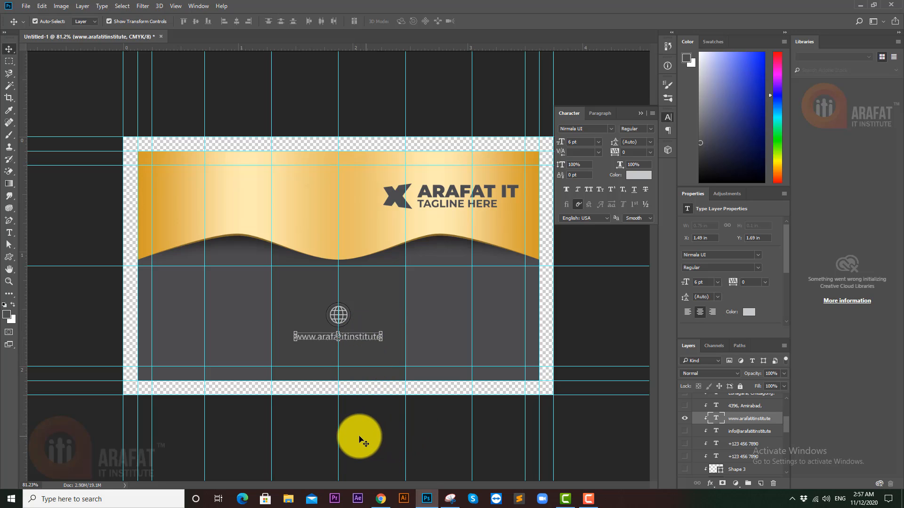
- Move the gold wave layers Rectangle 1 copy 3 and copy 4 about 0.19 in lower
scroll(737, 438, "down", 3)
scroll(739, 439, "down", 2)
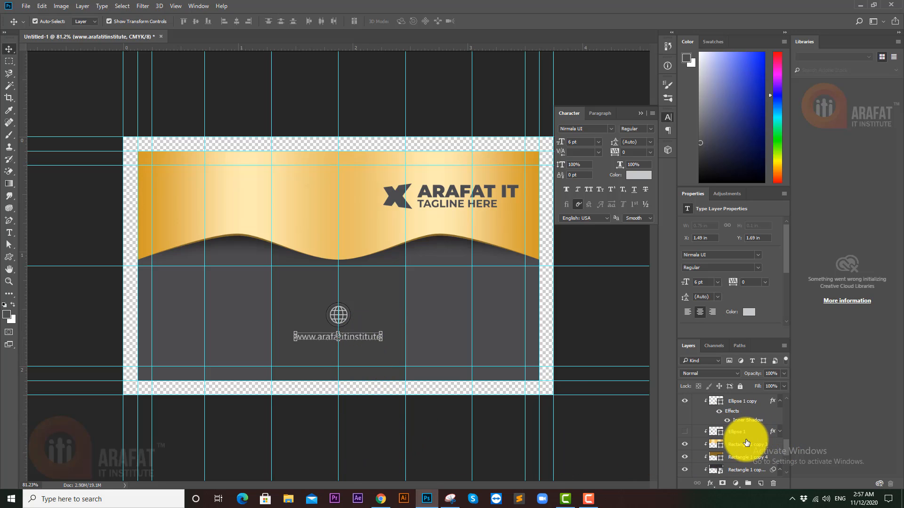
left_click(746, 441)
scroll(753, 437, "down", 1)
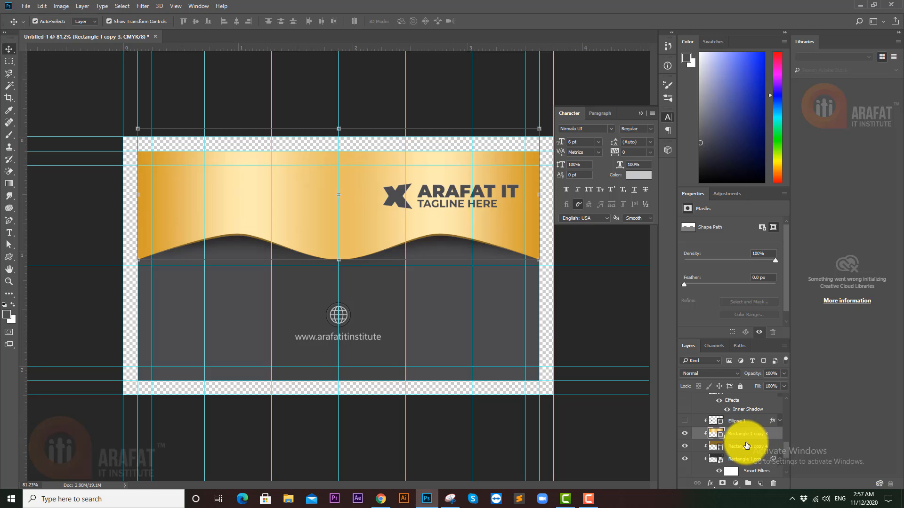
left_click(745, 443, "ctrl")
left_click_drag(498, 227, 504, 252)
key("shift+Up")
key("shift+Up")
key("shift+Up")
key("shift+Up")
key("shift+Up")
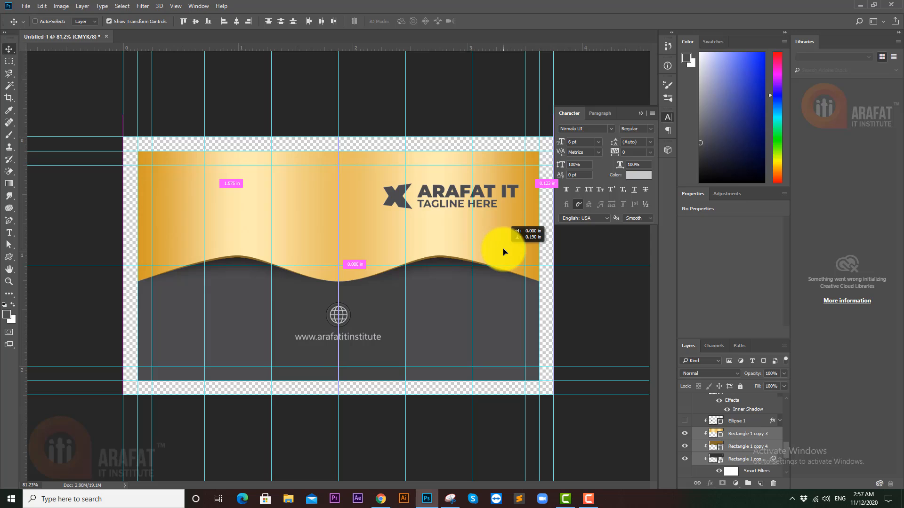
left_click_drag(503, 252, 503, 248)
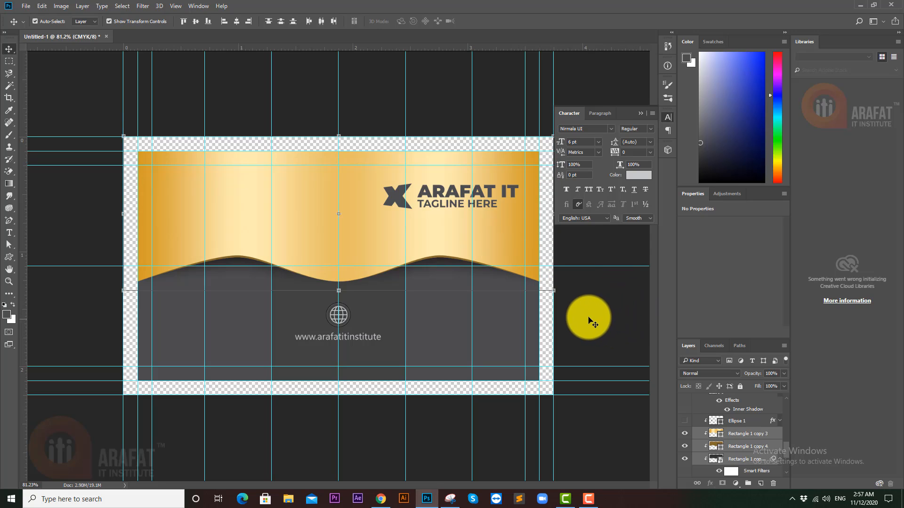
left_click(598, 329)
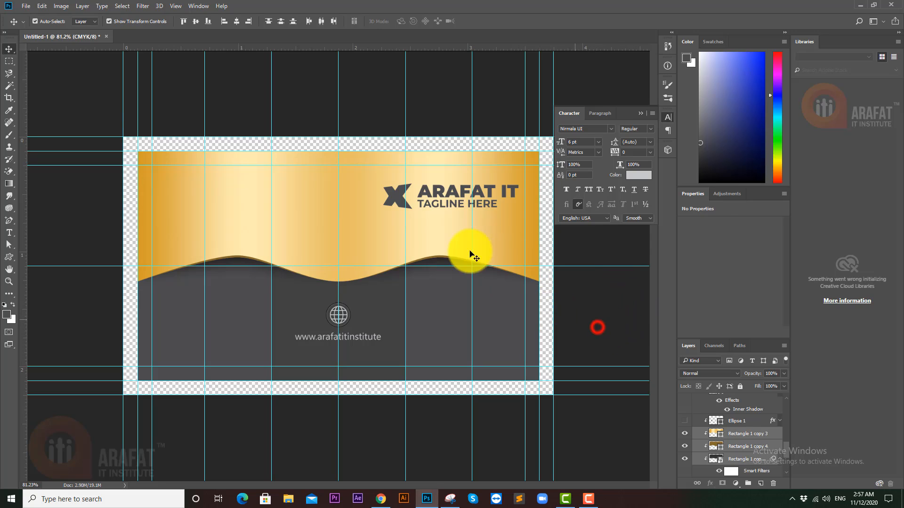
left_click(453, 202)
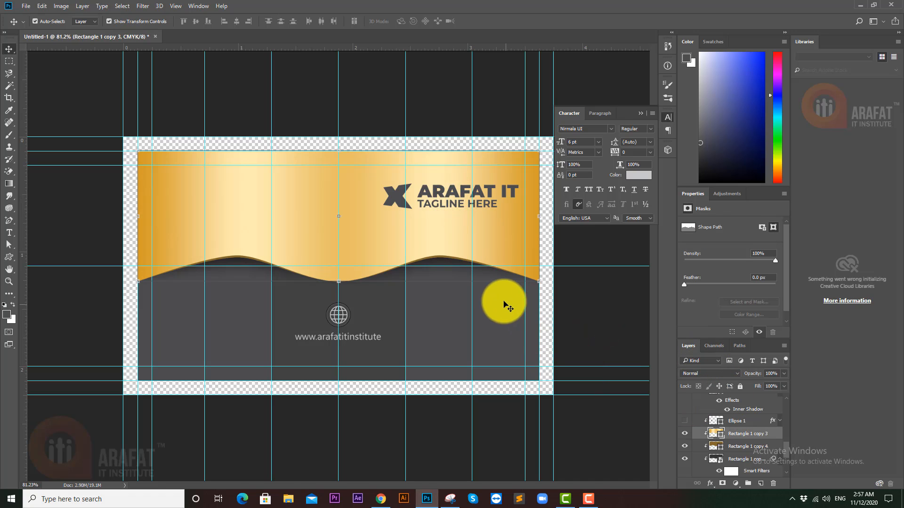
mouse_move(403, 145)
left_mouse_down()
mouse_move(428, 147)
mouse_move(388, 148)
left_mouse_up()
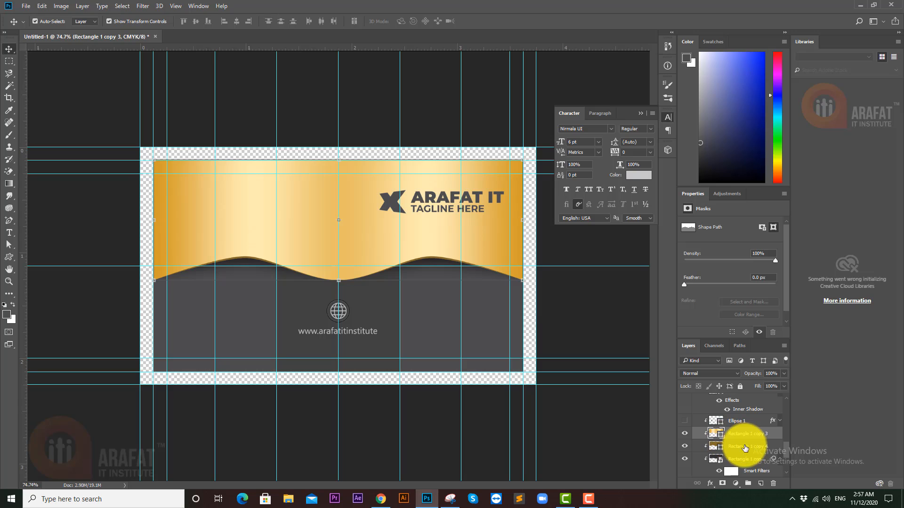
- Drag the X logo, Arafat IT and tagline here layers from the right edge toward the card centre
scroll(739, 449, "up", 3)
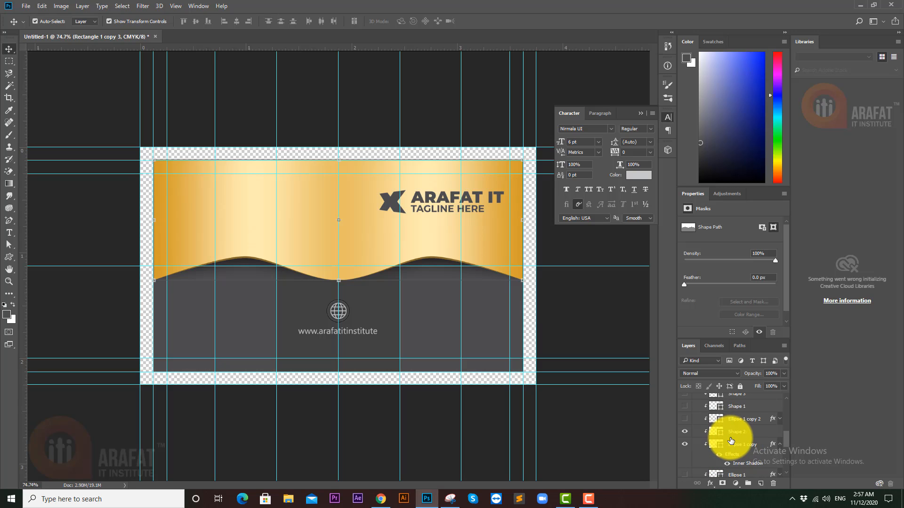
scroll(731, 441, "up", 5)
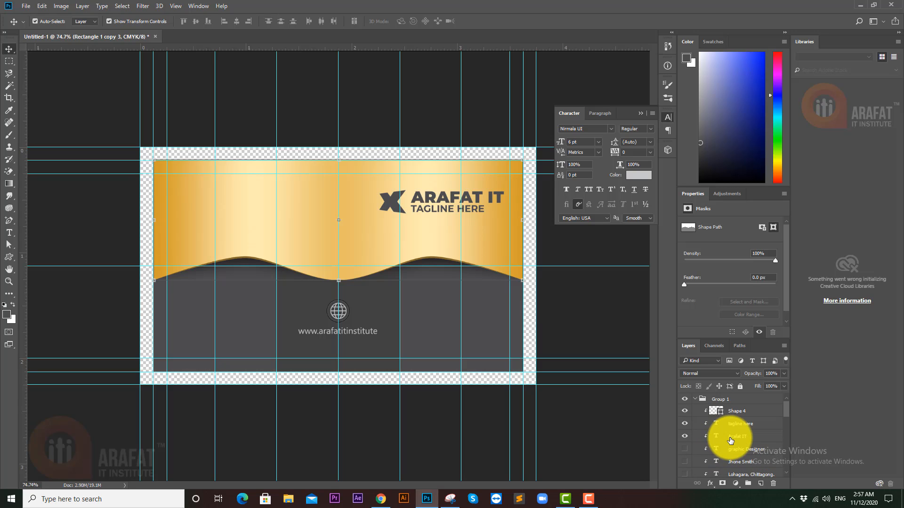
left_click(734, 412)
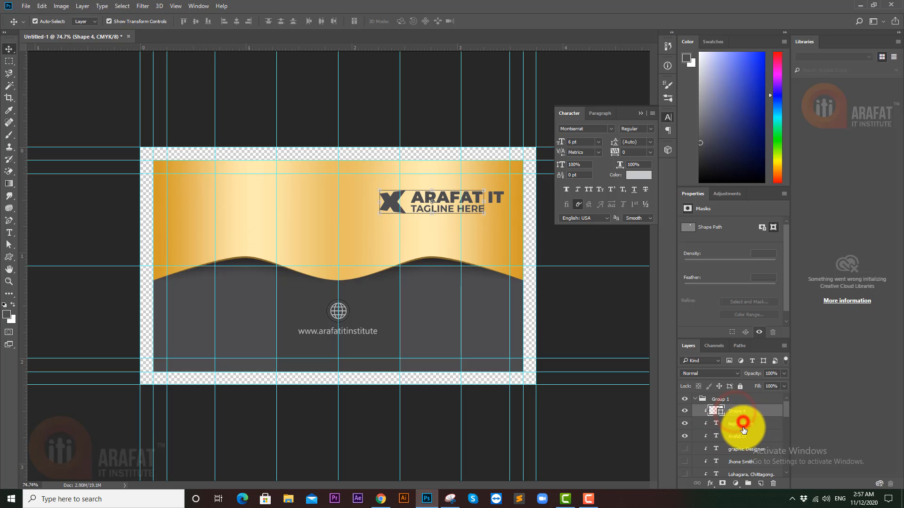
left_click(741, 438, "shift")
left_click_drag(386, 205, 290, 226)
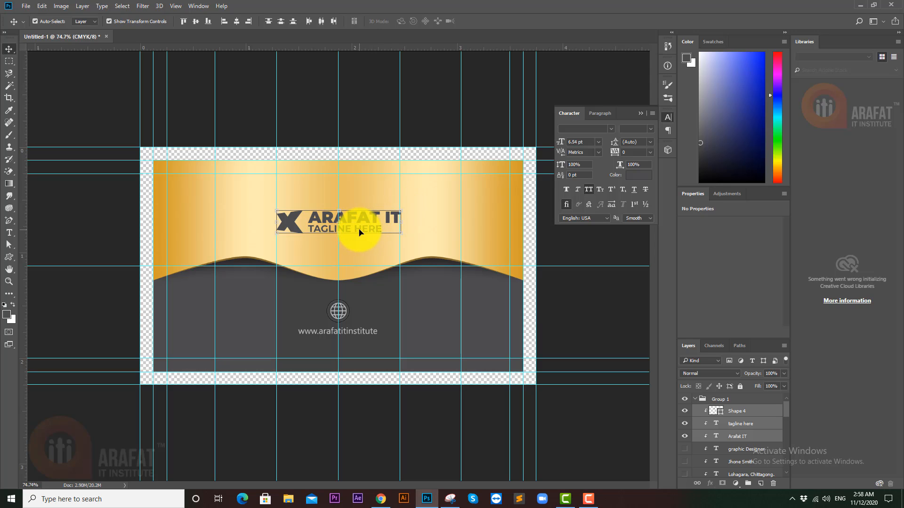
left_click_drag(366, 224, 354, 240)
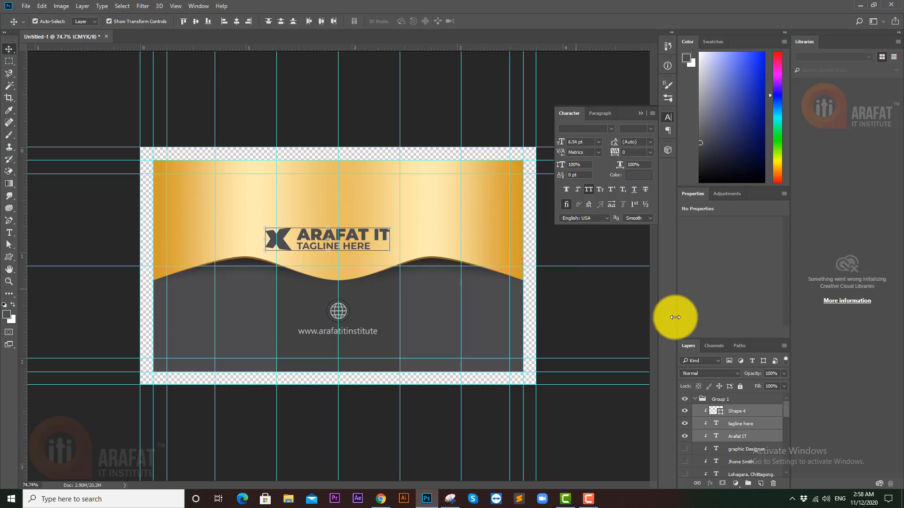
left_click(736, 413)
key("ctrl")
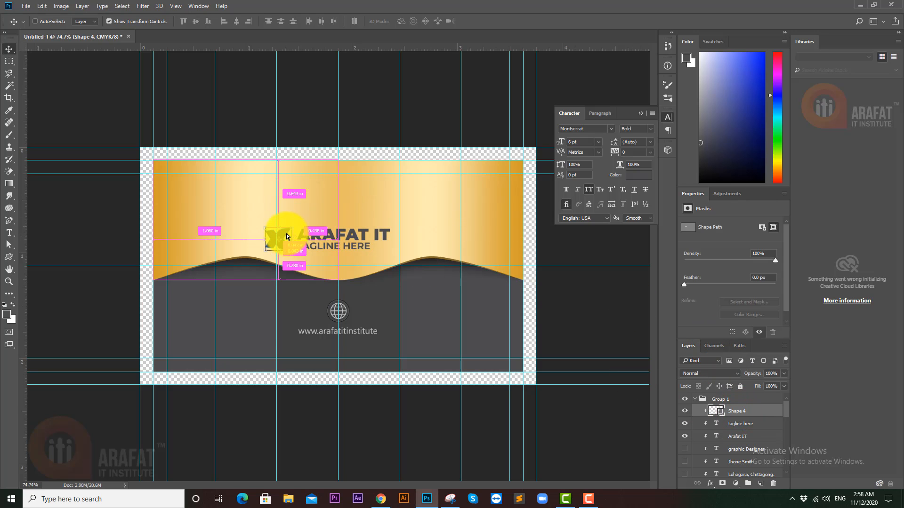
- Place the X mark above the ARAFAT IT text and enlarge it to about 126%
left_click_drag(286, 234, 342, 216)
key("ctrl+z")
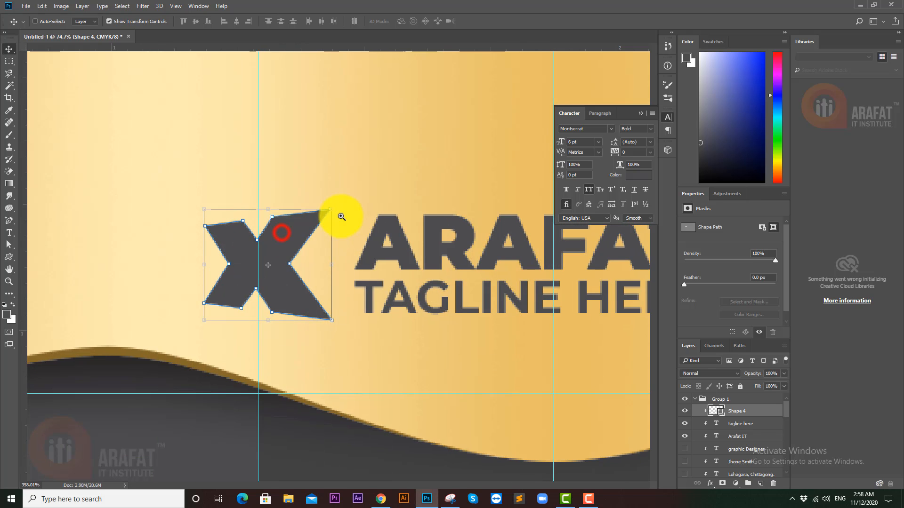
left_click_drag(283, 240, 462, 121)
mouse_move(477, 140)
left_mouse_down()
mouse_move(253, 230)
mouse_move(297, 190)
mouse_move(354, 171)
mouse_move(349, 162)
mouse_move(353, 171)
left_mouse_up()
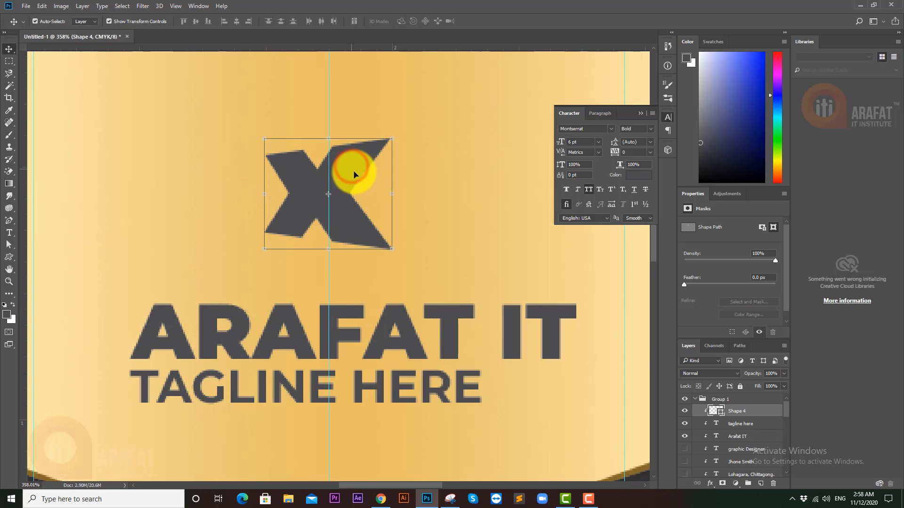
scroll(374, 161, "down", 3)
left_click_drag(392, 149, 369, 151)
key("Return")
- Centre-align the tagline here and Arafat IT text and move them under the X
scroll(374, 149, "down", 3)
left_click(404, 216)
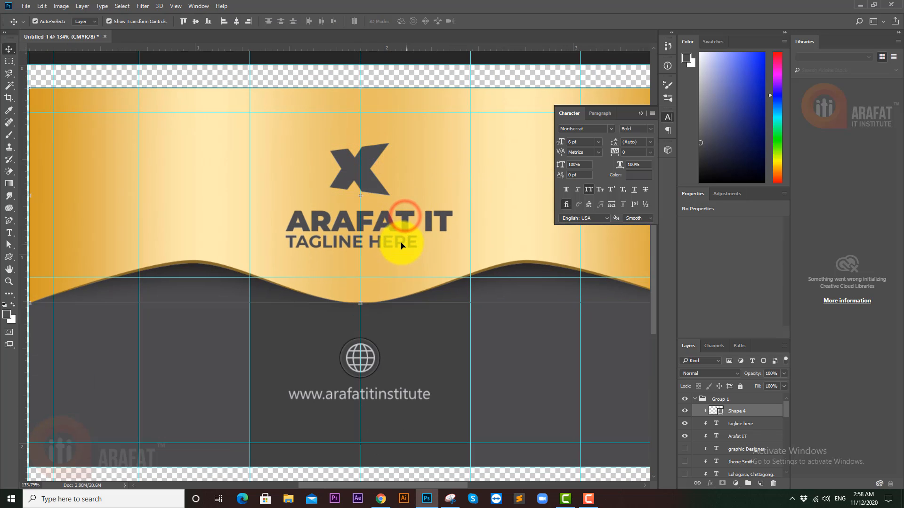
left_click(741, 424)
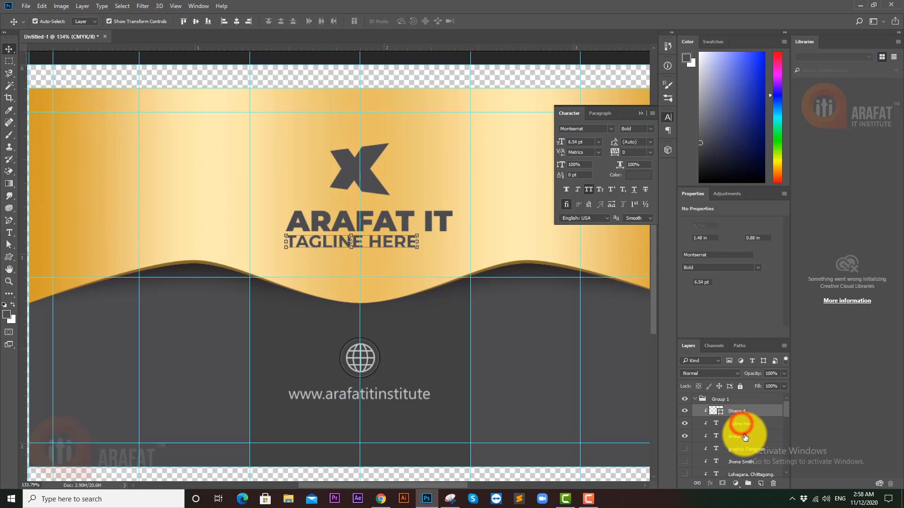
left_click(744, 437, "shift")
left_click(702, 313)
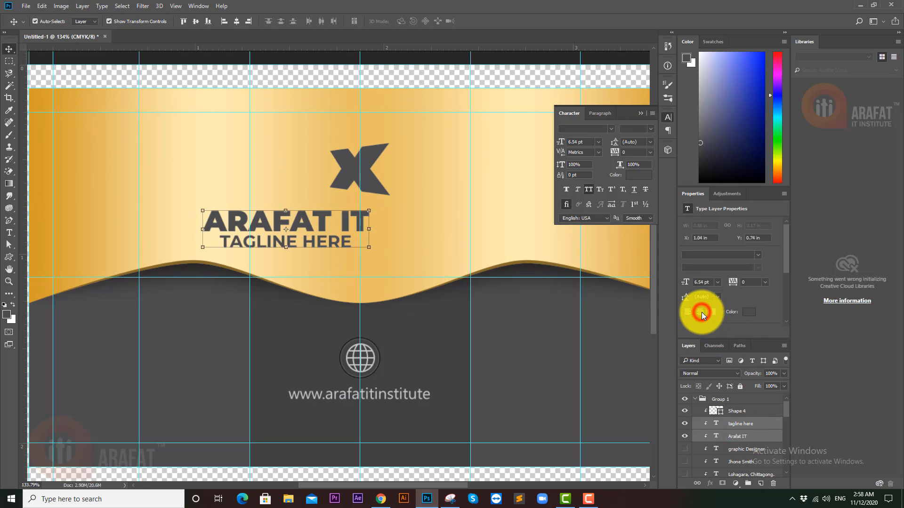
mouse_move(405, 231)
left_mouse_down()
mouse_move(323, 230)
mouse_move(395, 229)
left_mouse_up()
left_click_drag(464, 241, 390, 303)
- Hide the guides and zoom out to view the whole card back
left_click(367, 429)
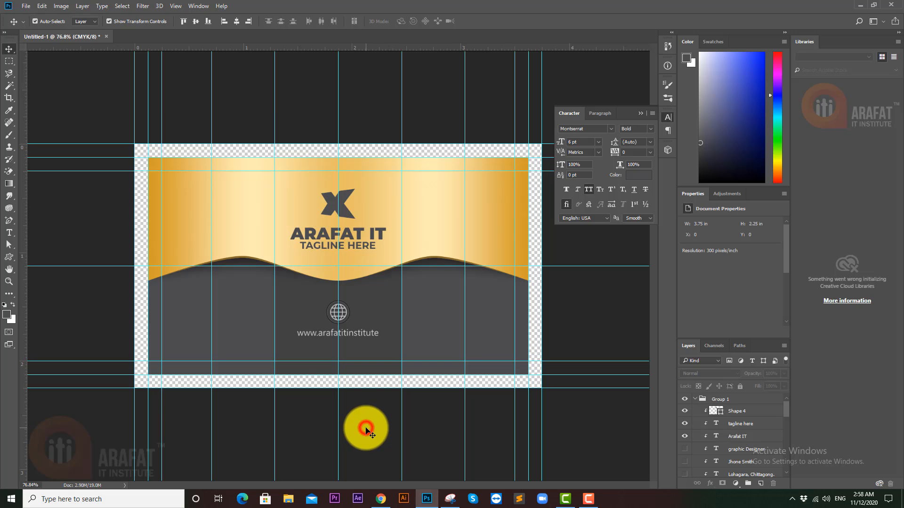
scroll(368, 244, "up", 3)
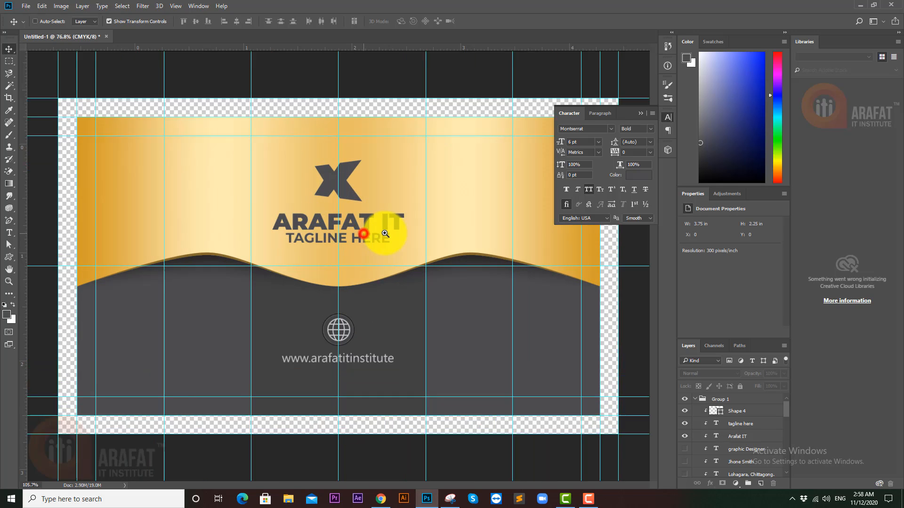
left_click(357, 256, "ctrl")
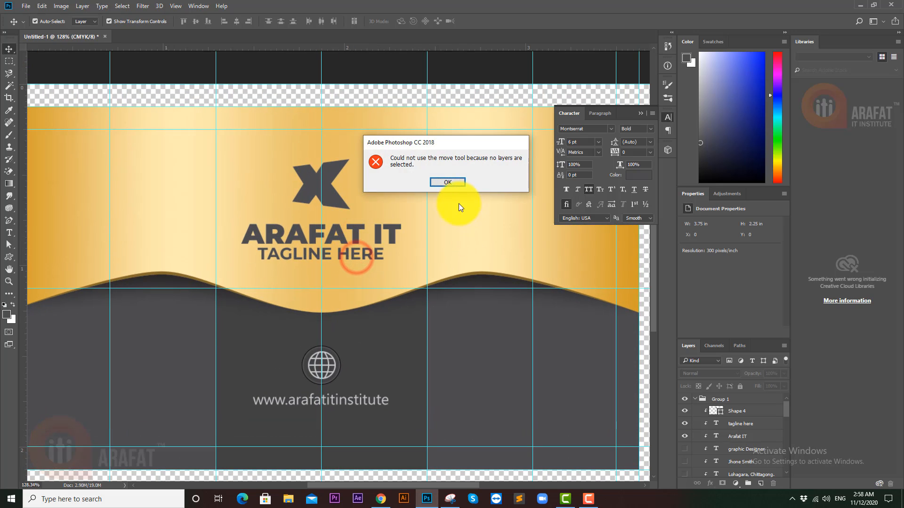
left_click(453, 181)
key("ctrl+semicolon")
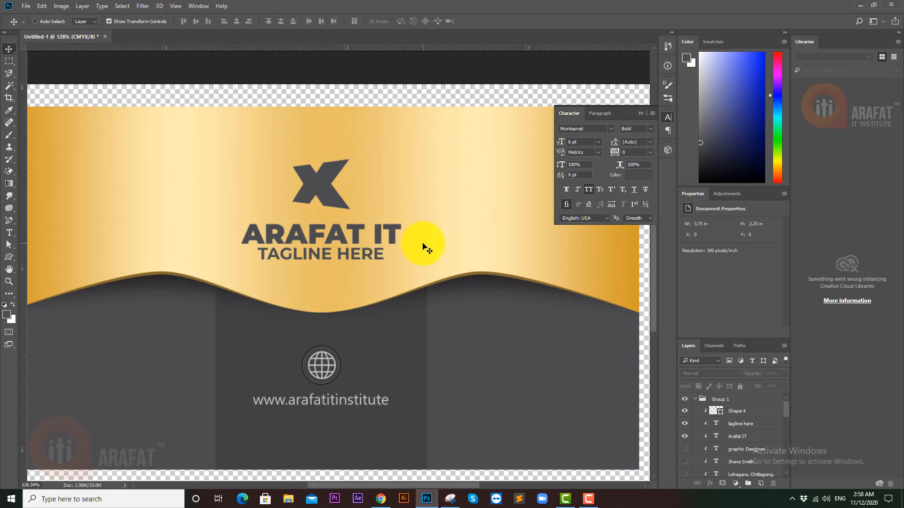
left_click_drag(398, 280, 361, 281)
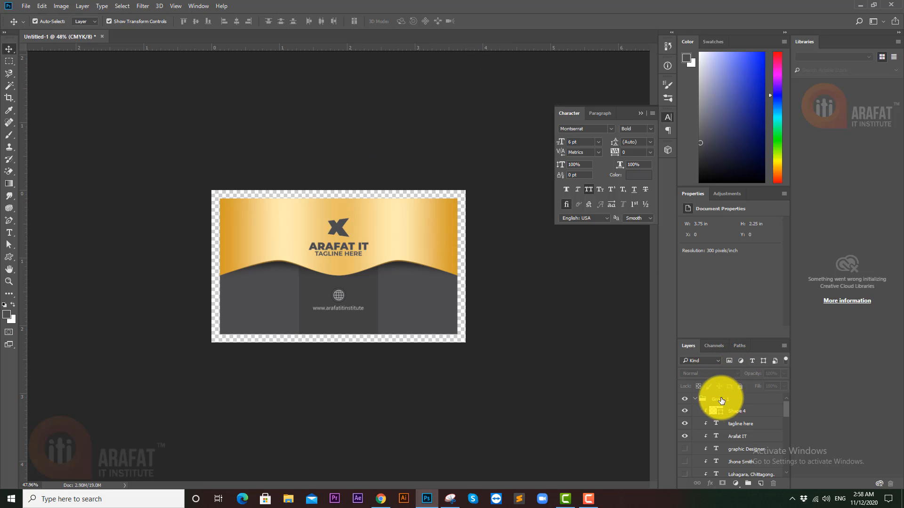
- Export Group 1 with Export As as a PNG named 'back Side' beside the Front Side file
left_click(698, 401)
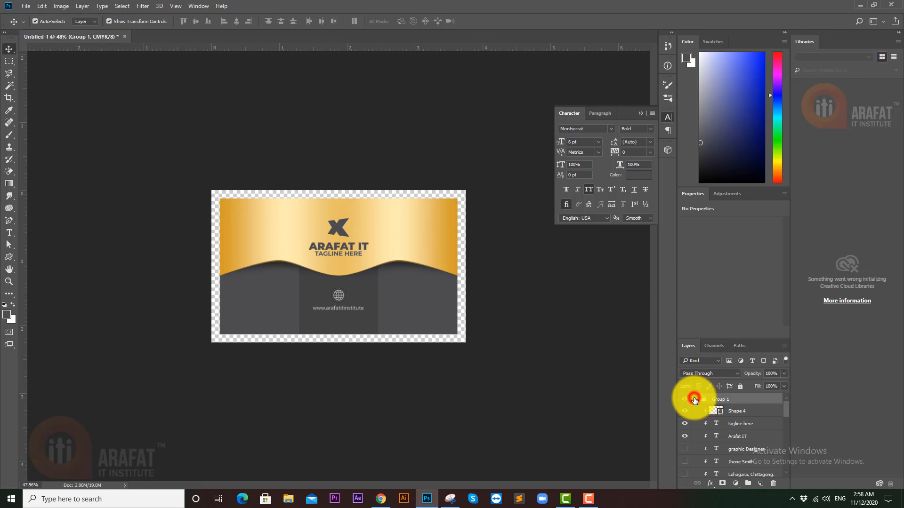
left_click(698, 401)
left_click(102, 6)
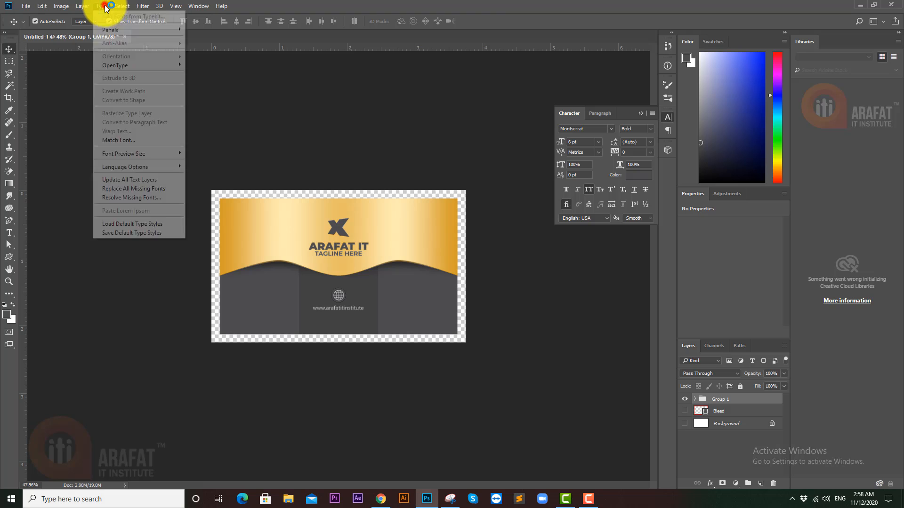
mouse_move(87, 6)
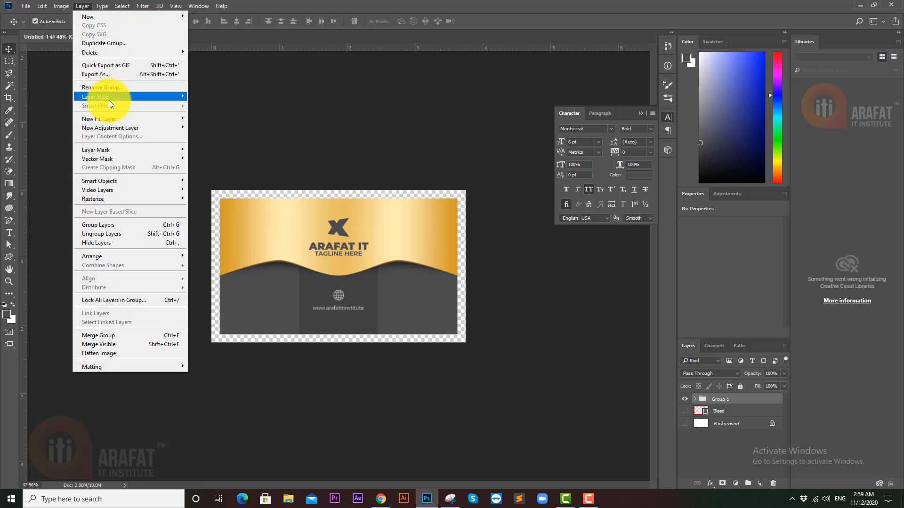
left_click(124, 76)
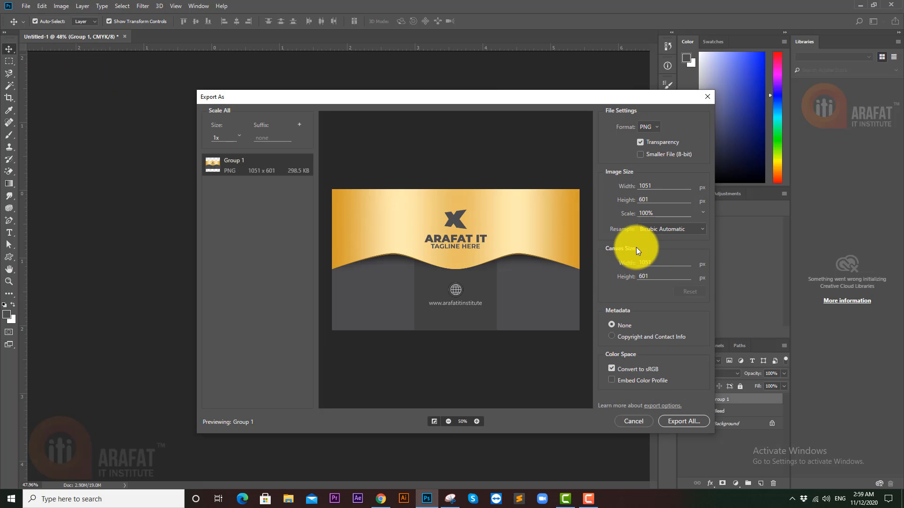
left_click(684, 422)
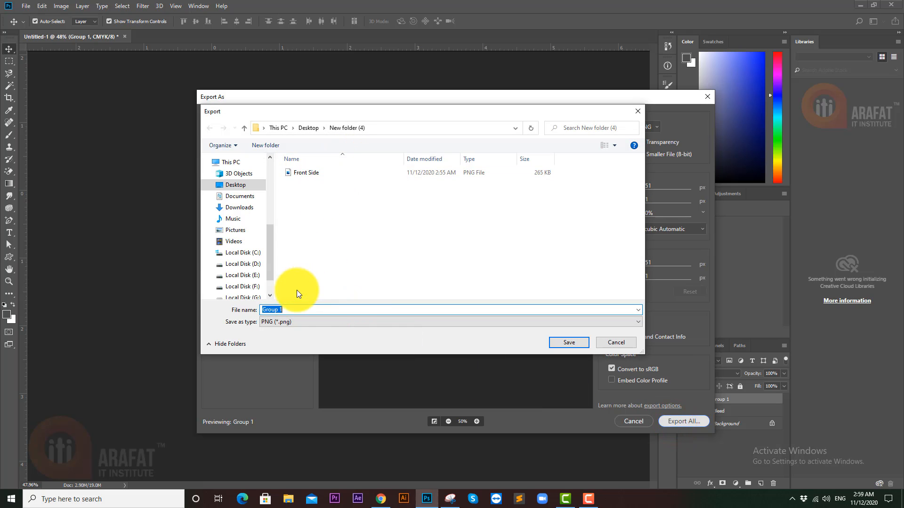
left_click(335, 172)
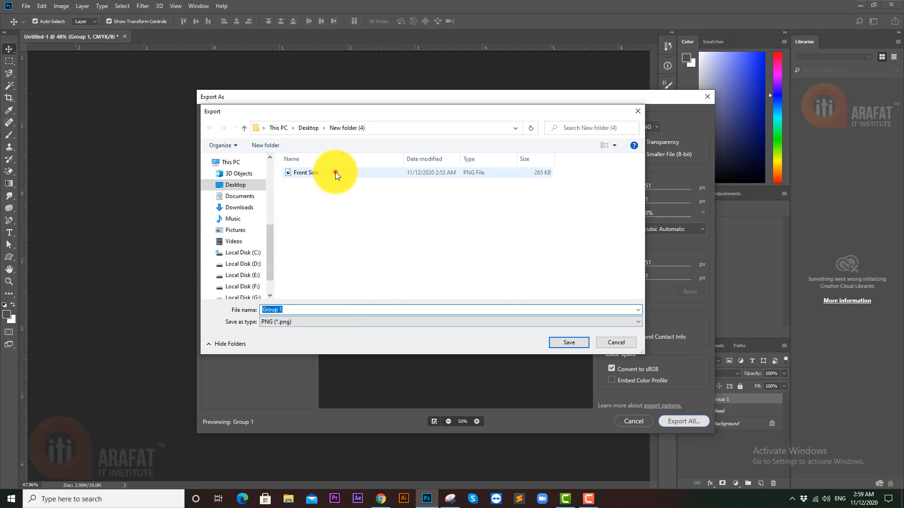
double_click(271, 311)
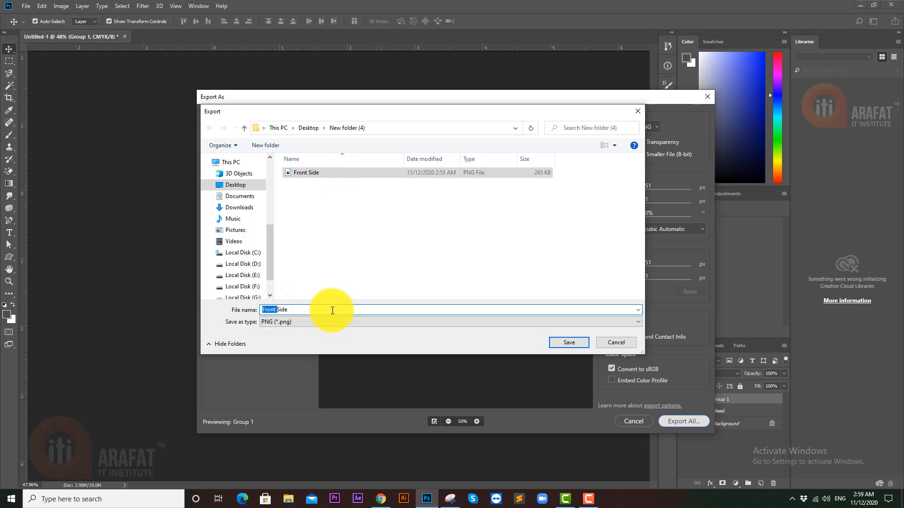
type("back")
key("Return")
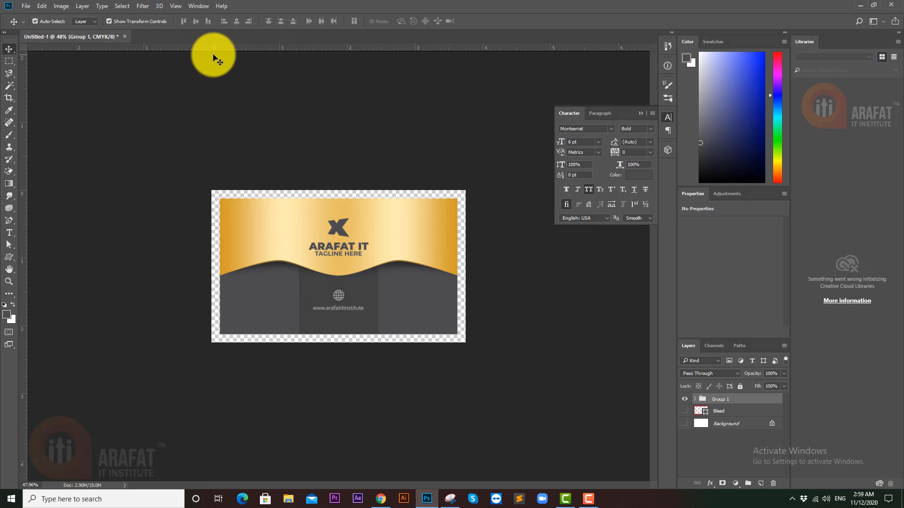
- Open the 3.psd mockup from the mucup folder on Local Disk (F:)
left_click(29, 6)
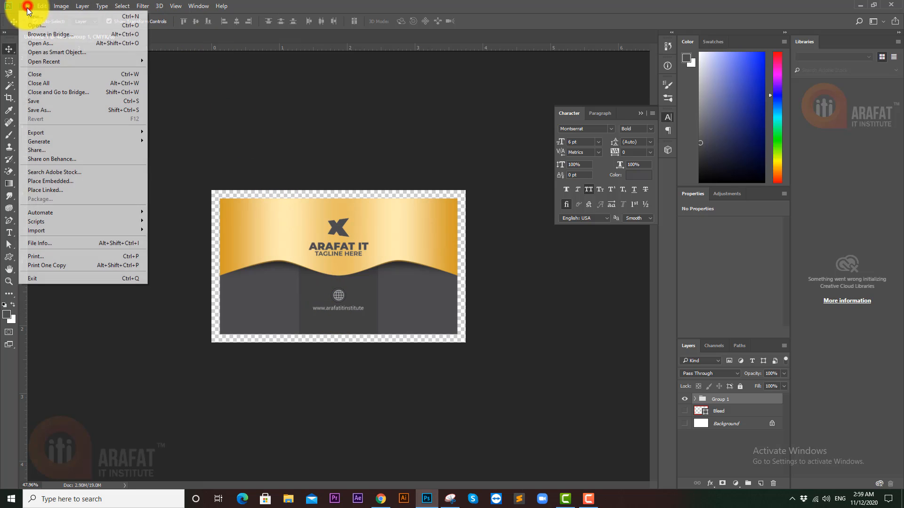
left_click(66, 64)
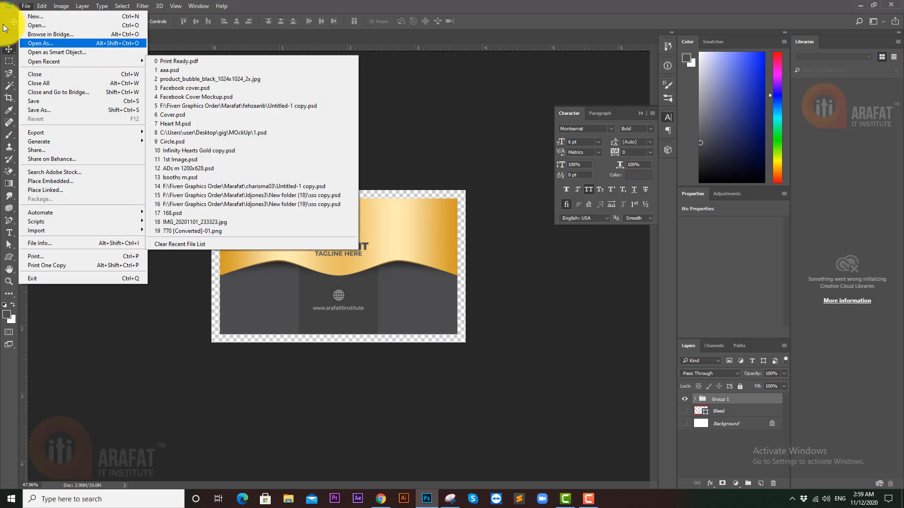
left_click(46, 22)
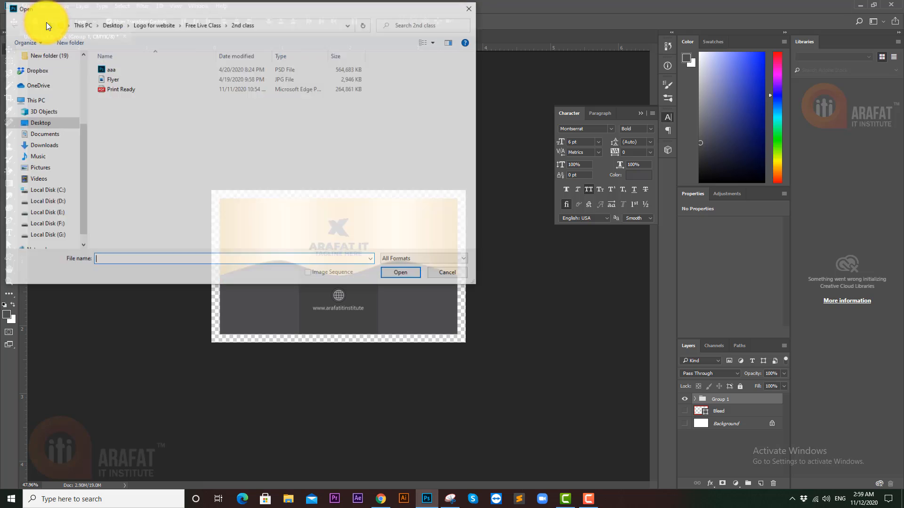
left_click(46, 214)
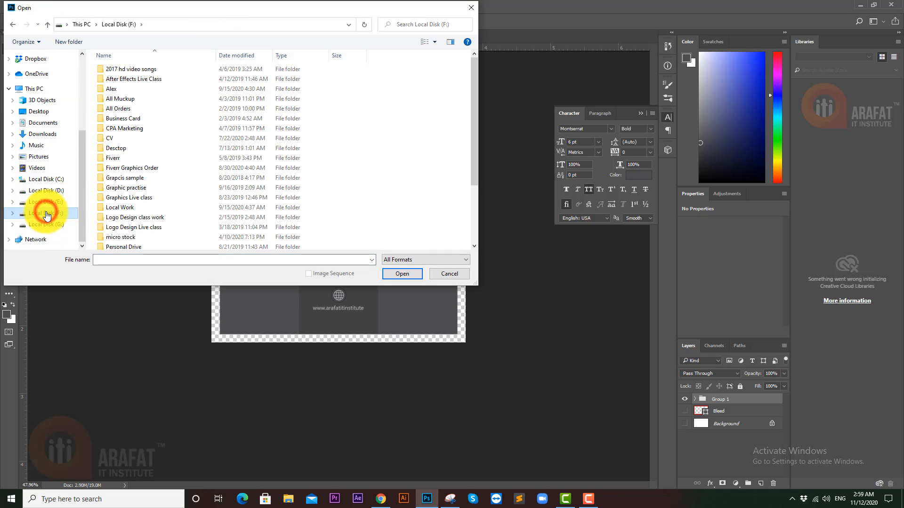
double_click(158, 186)
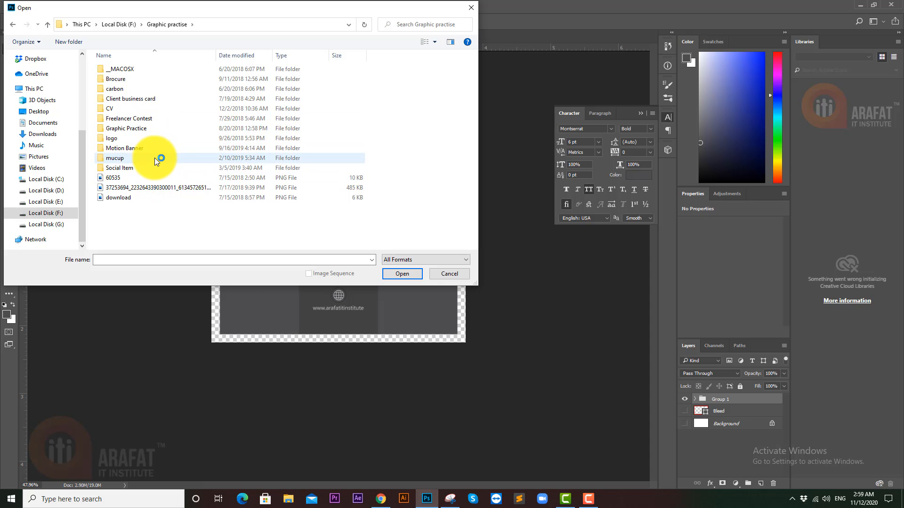
double_click(155, 158)
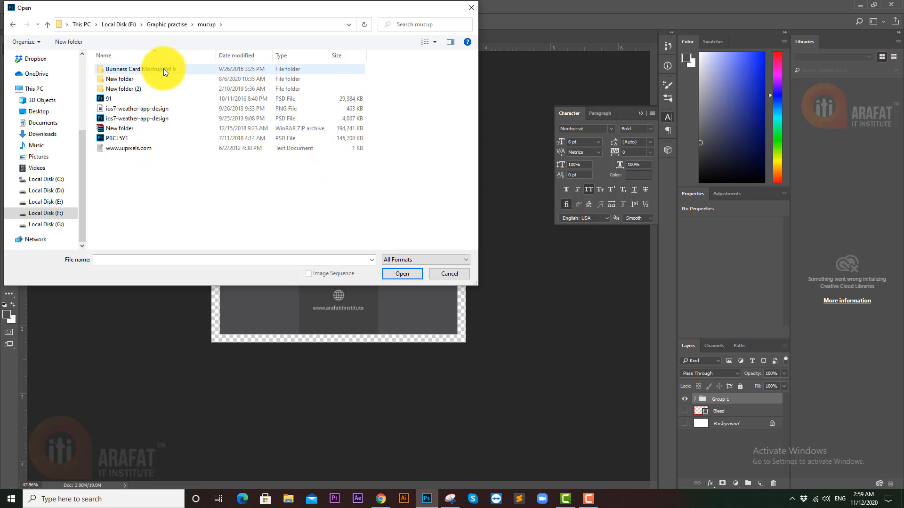
double_click(157, 88)
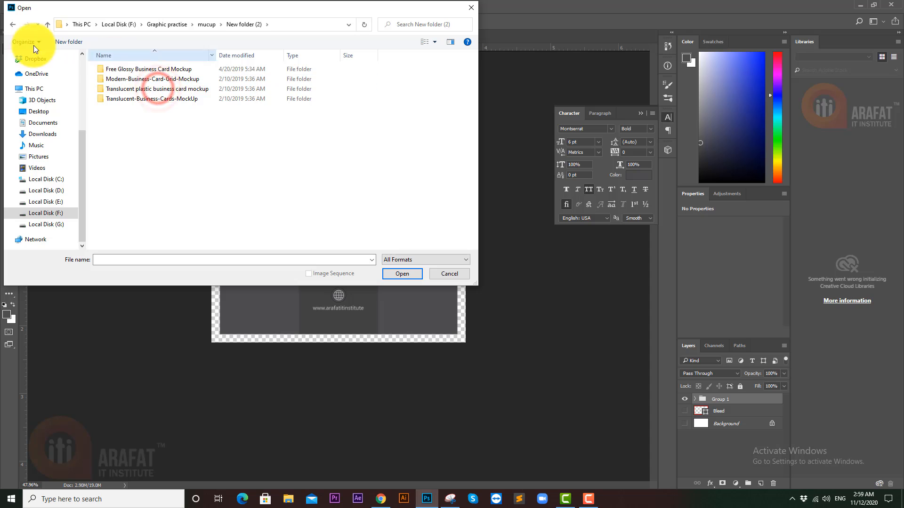
left_click(13, 24)
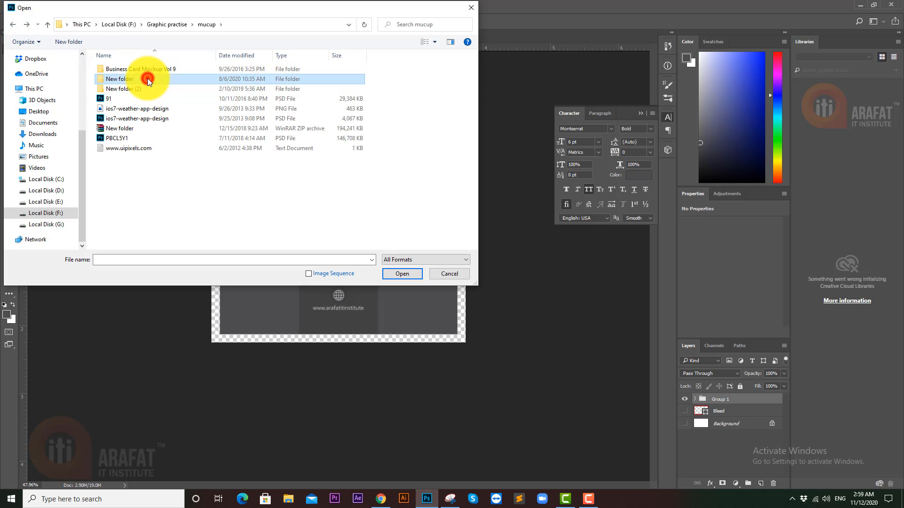
double_click(148, 78)
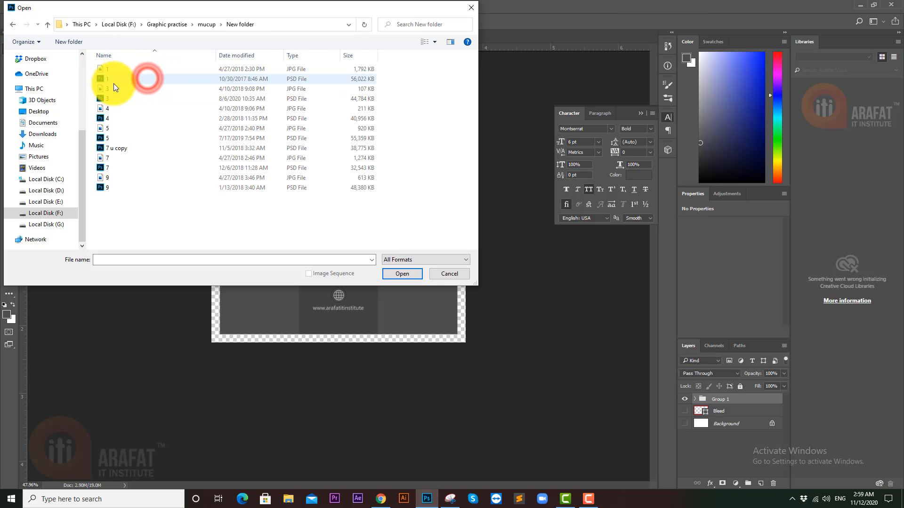
double_click(150, 100)
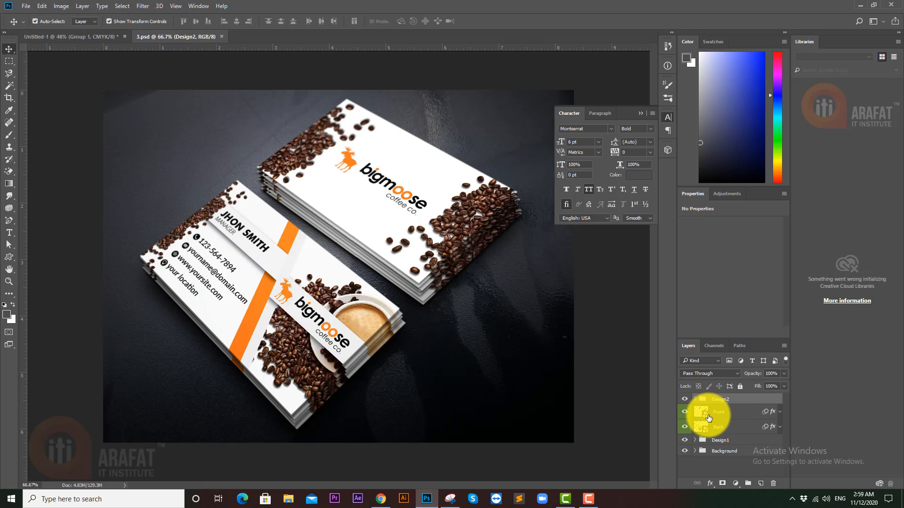
- Open the Front smart object's contents and hide its 1-02 and Rectangle 1 layers
double_click(701, 413)
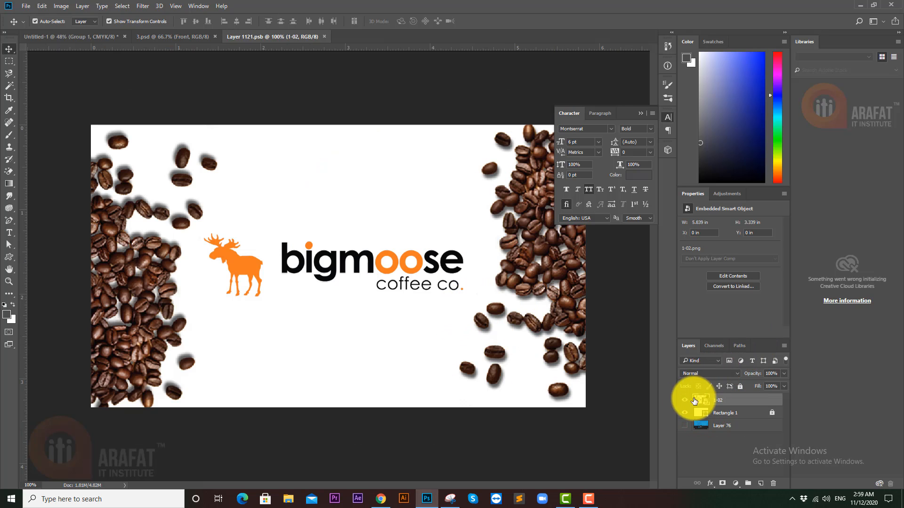
left_click_drag(685, 401, 685, 413)
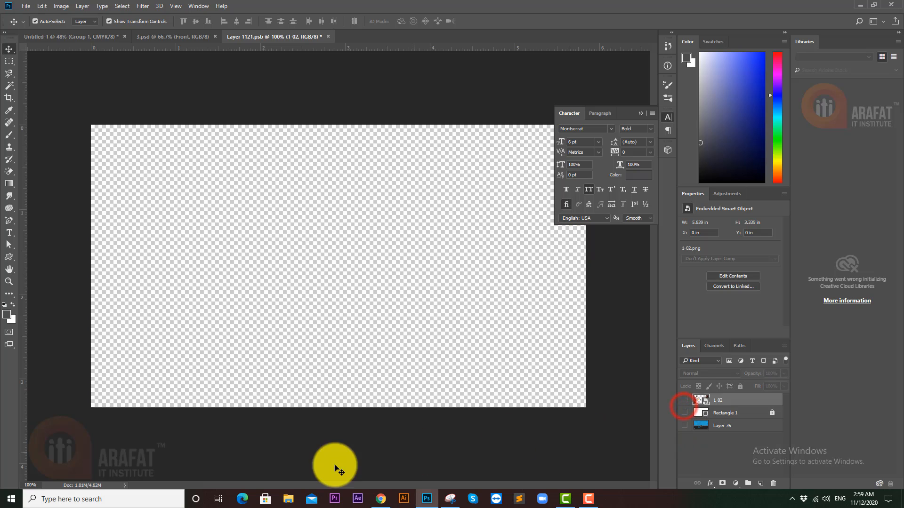
left_click(288, 500)
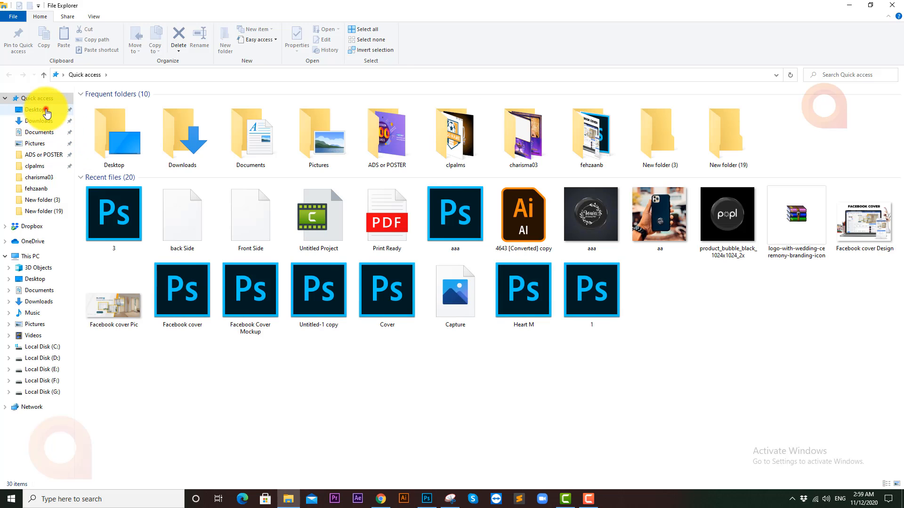
- Drag the back Side PNG from Desktop's New folder (4) into the Photoshop smart object
left_click(46, 111)
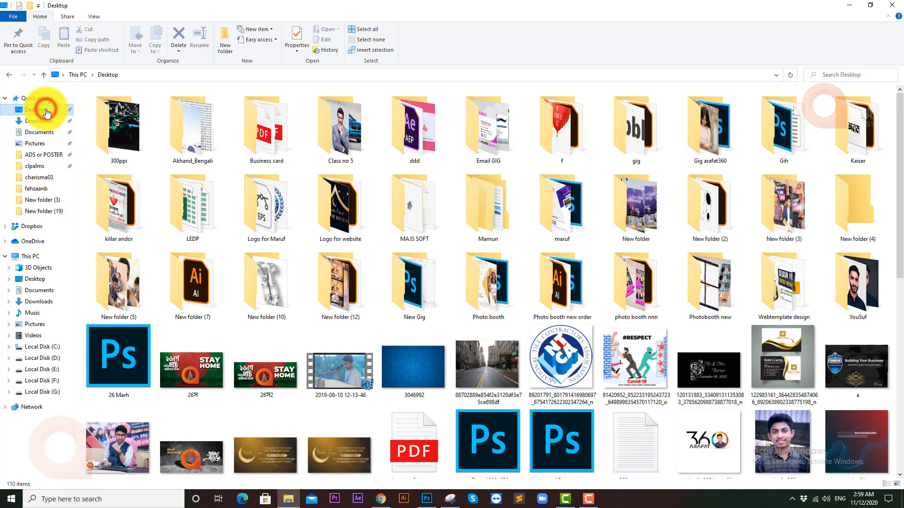
double_click(835, 214)
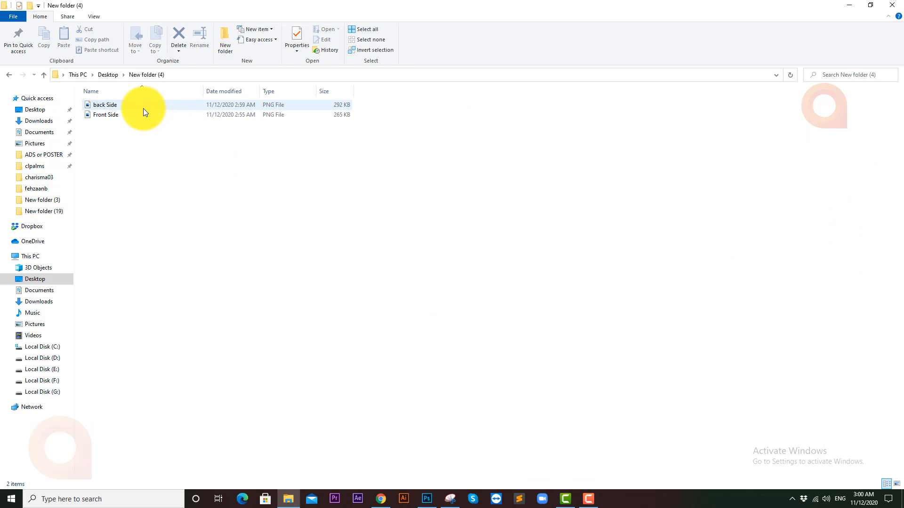
left_click(125, 113)
left_click(130, 104)
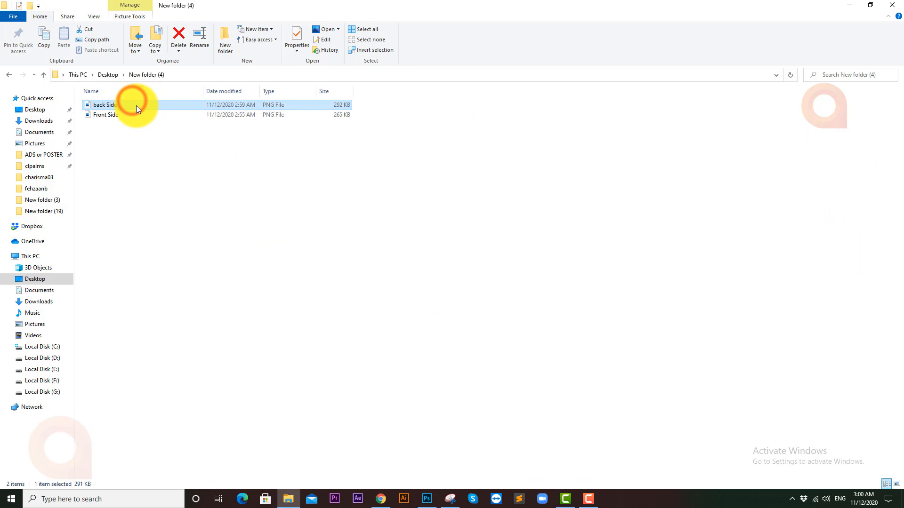
left_click_drag(136, 107, 367, 272)
- Commit and nudge back Side to fill the canvas, save and close, then open the Back smart object
key("Return")
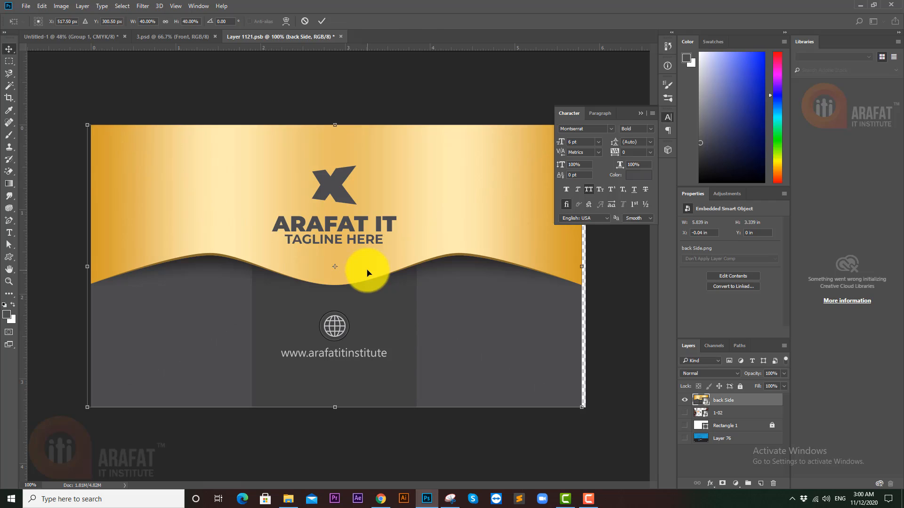
left_click_drag(430, 279, 434, 279)
key("ctrl+s")
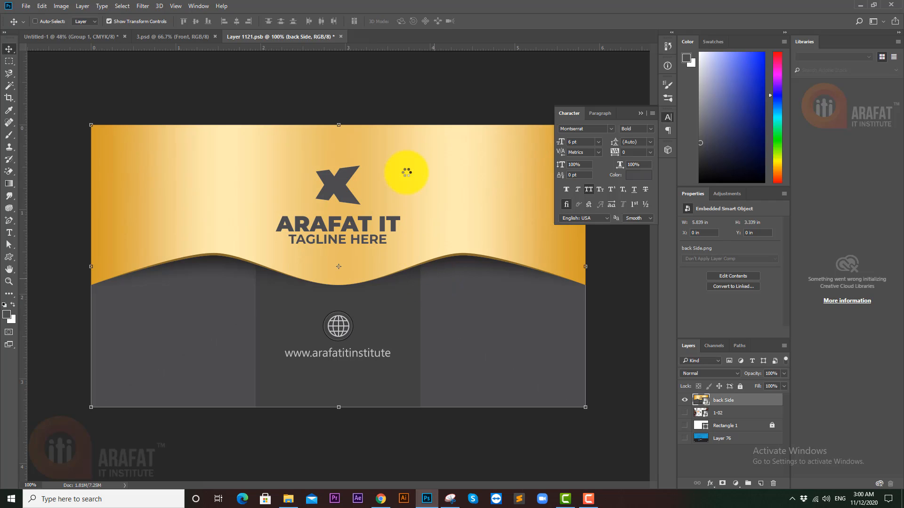
left_click(341, 37)
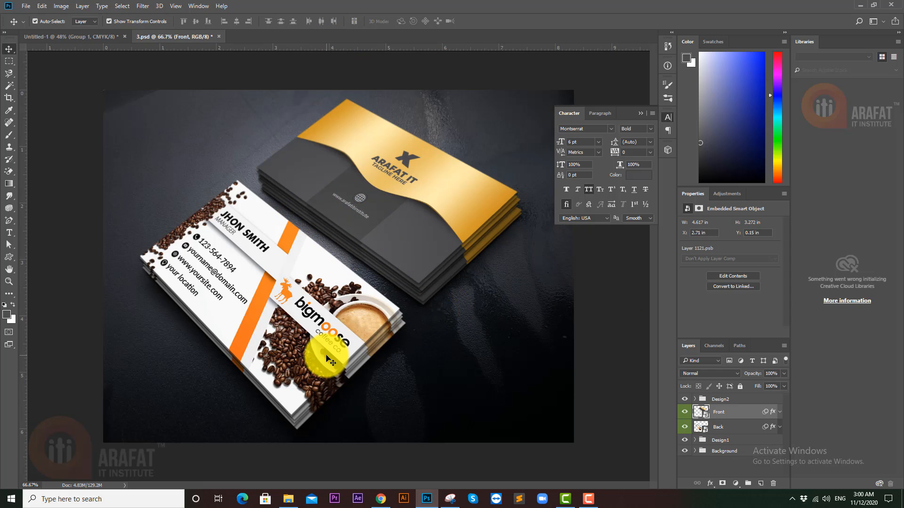
double_click(702, 428)
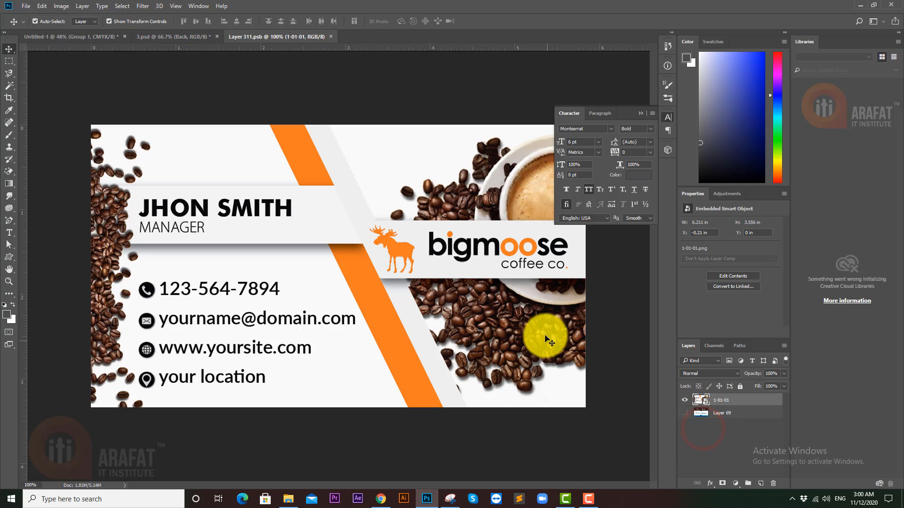
- Hide layer 1-01-01, place the Front Side PNG in its place, and close the smart object
left_click(685, 401)
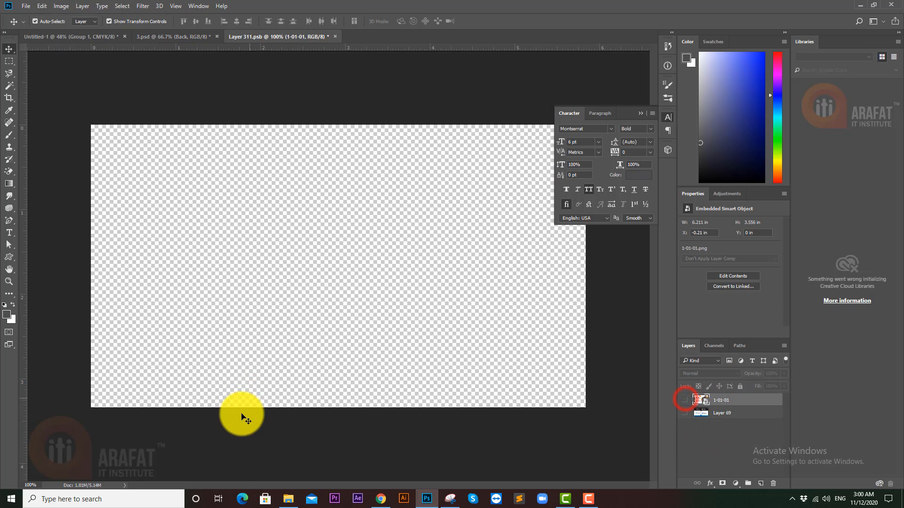
left_click(280, 503)
left_click(150, 116)
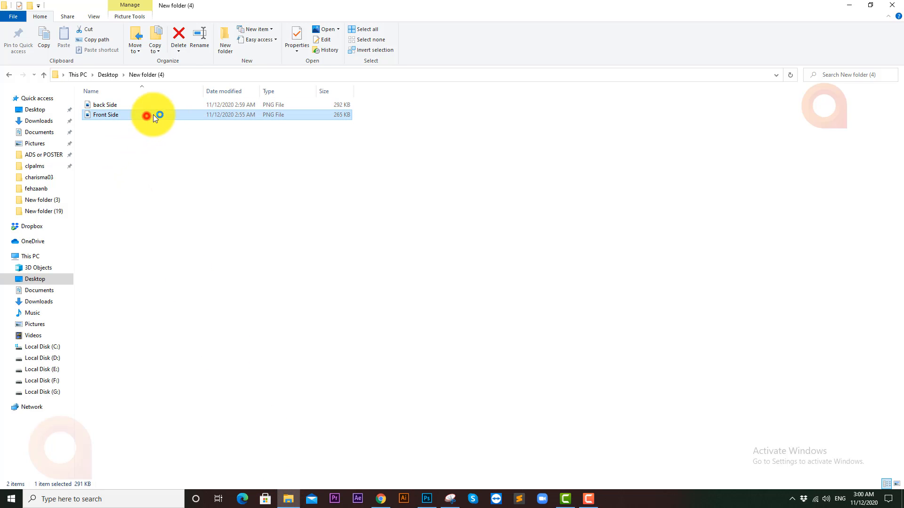
left_click_drag(157, 115, 319, 256)
key("Return")
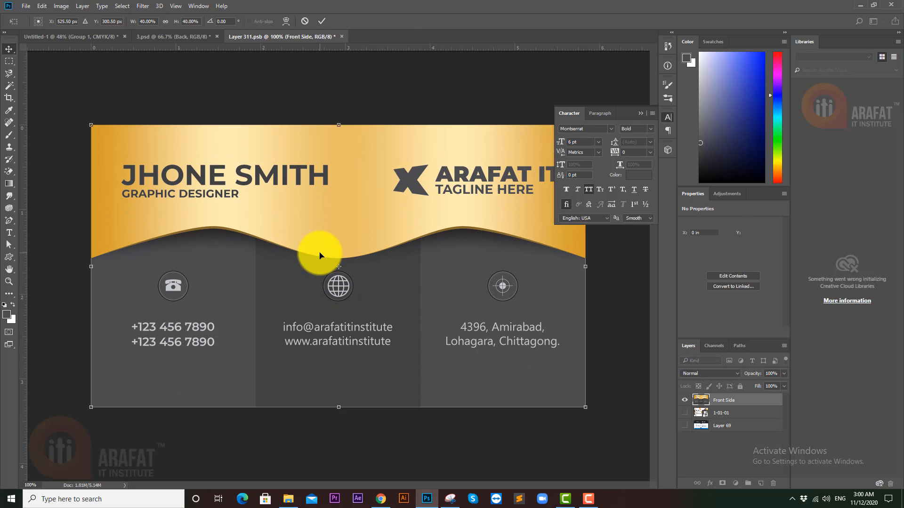
left_click(339, 37)
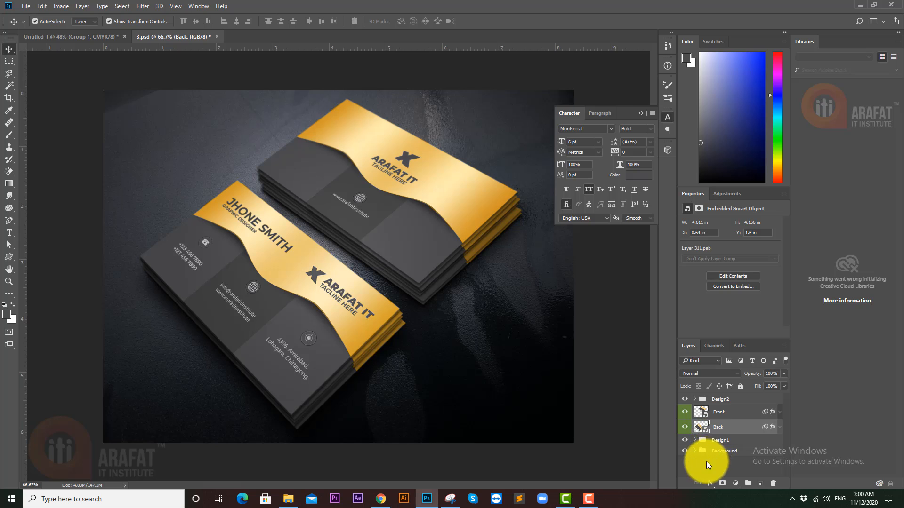
- In the Background group, hide 01_Background Image and turn on the Color fill layer
left_click(695, 452)
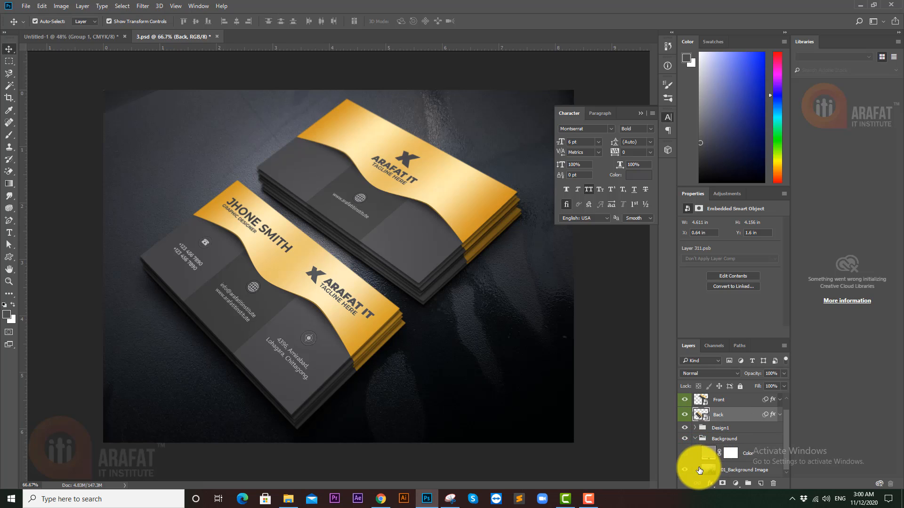
left_click(685, 470)
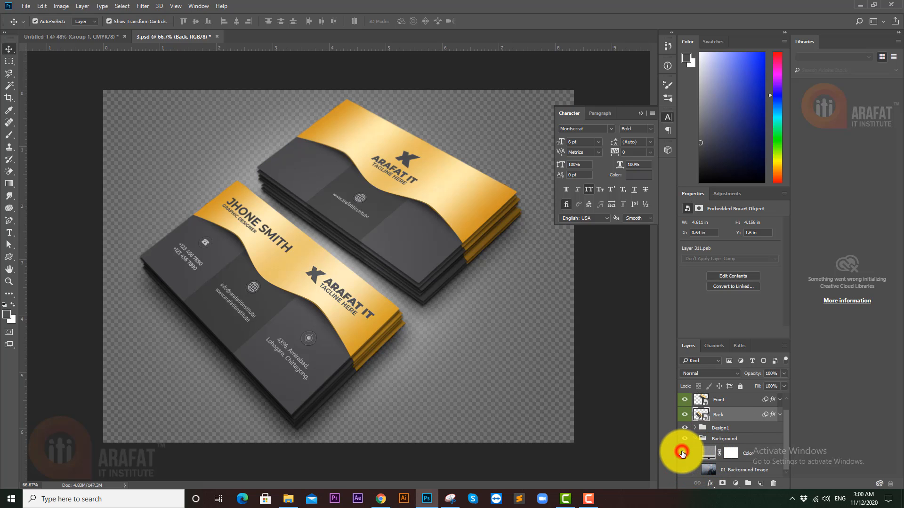
left_click(684, 453)
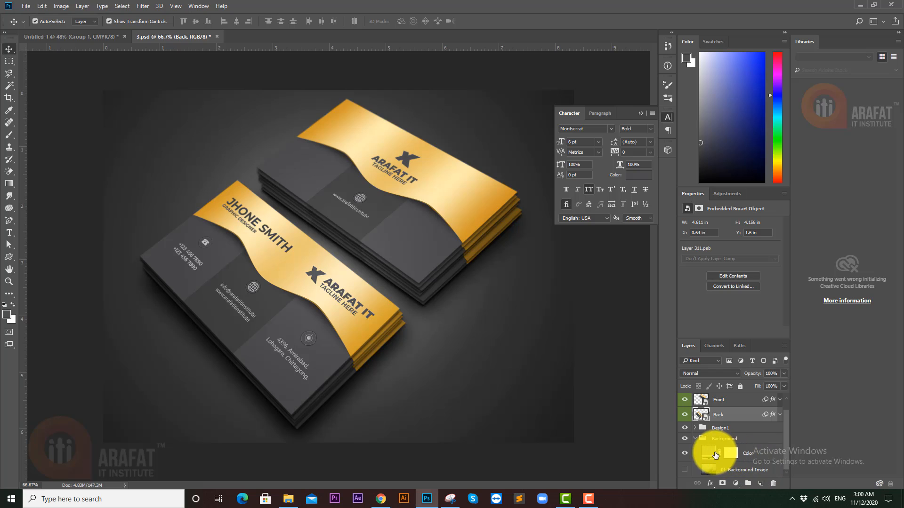
left_click(707, 452)
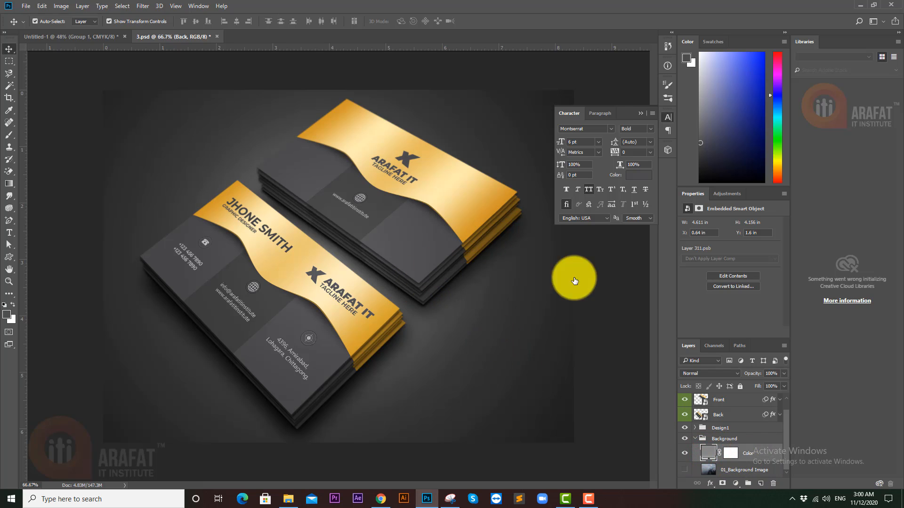
double_click(706, 451)
- Set the Color fill backdrop colour to near-white #fffdfd in the Color Picker
left_click(503, 153)
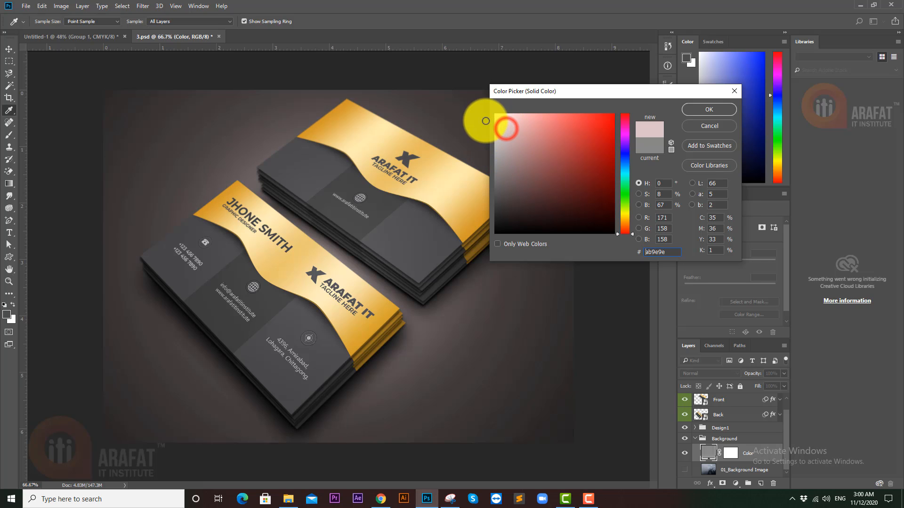
left_click(507, 129)
left_click(498, 125)
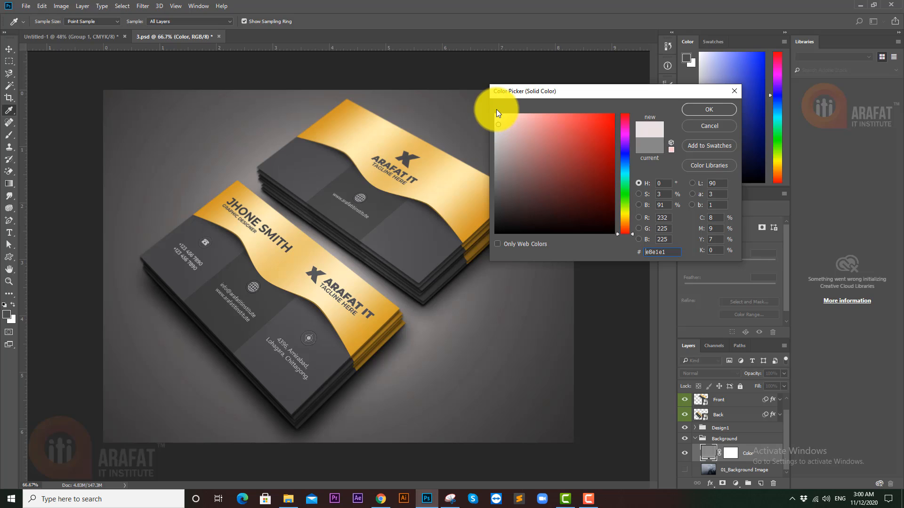
left_click(496, 111)
left_click_drag(493, 113, 491, 112)
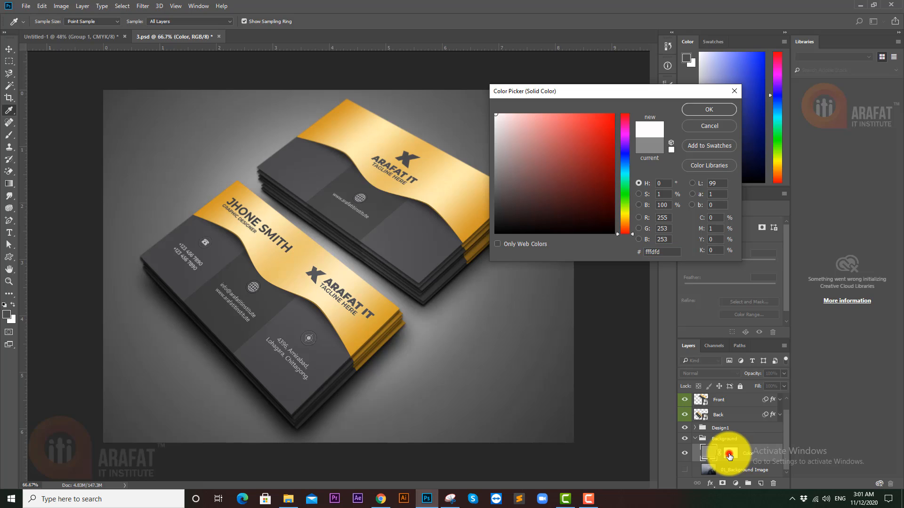
left_click(685, 470)
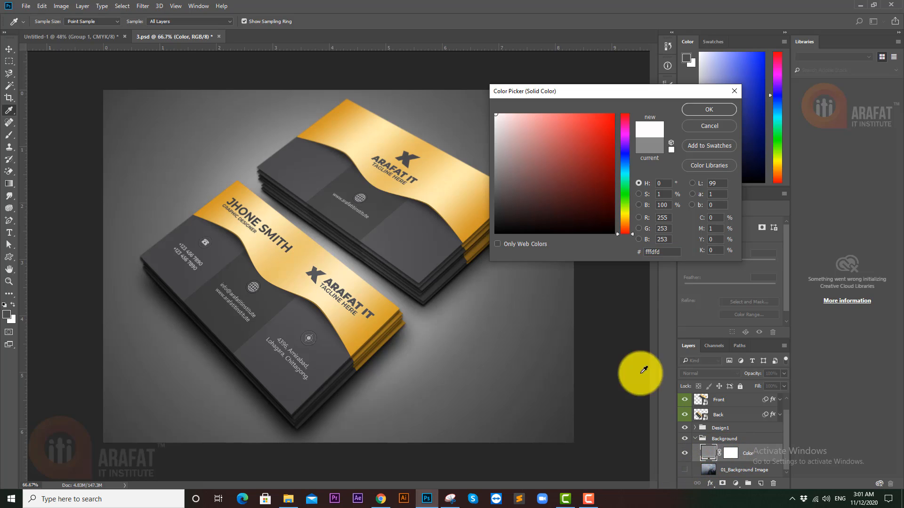
left_click(709, 109)
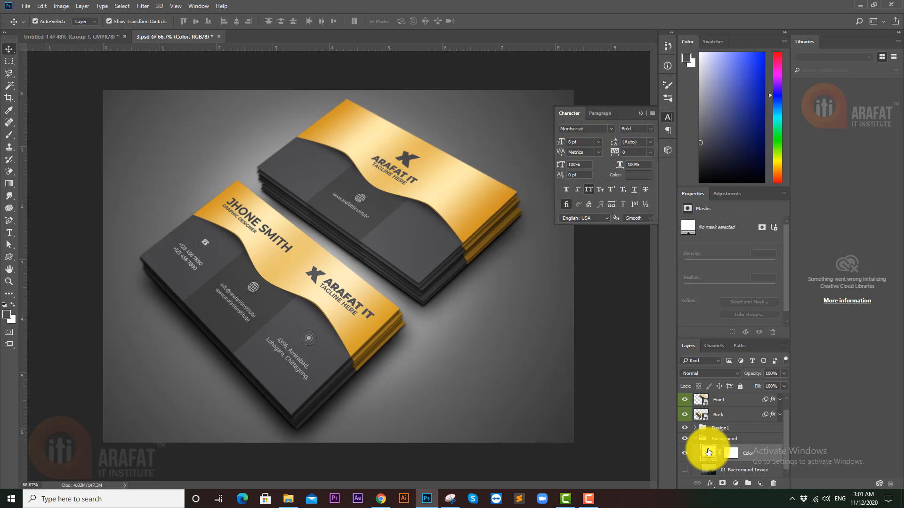
- Toggle the Design1 group's visibility and expand its layers
scroll(703, 428, "up", 1)
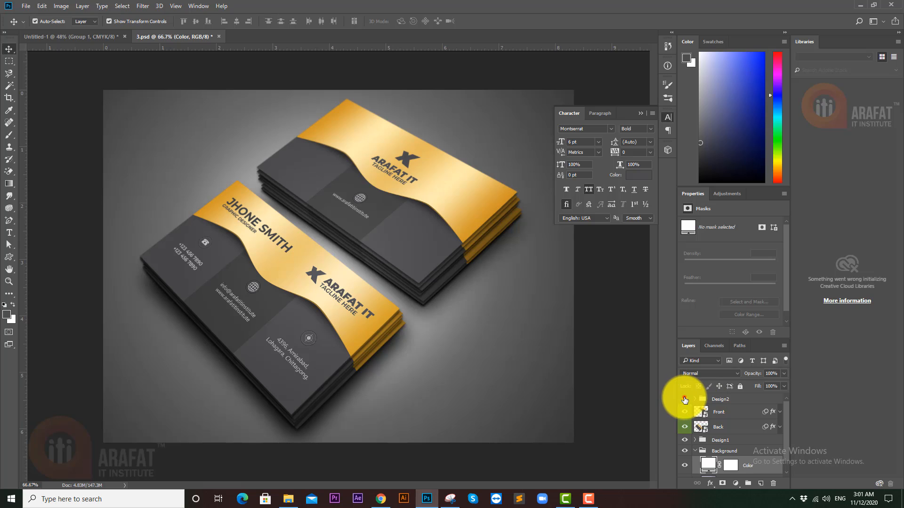
left_click(683, 442)
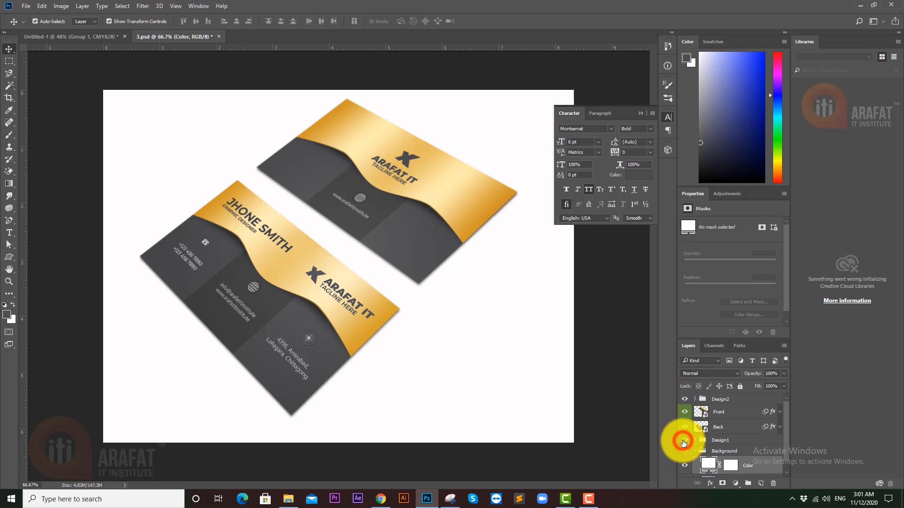
left_click(684, 441)
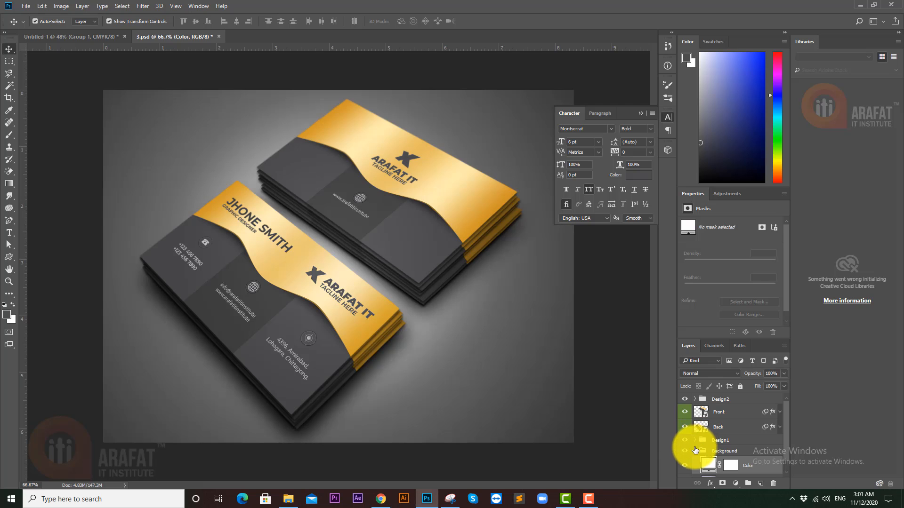
left_click(695, 451)
left_click(695, 440)
scroll(714, 442, "down", 1)
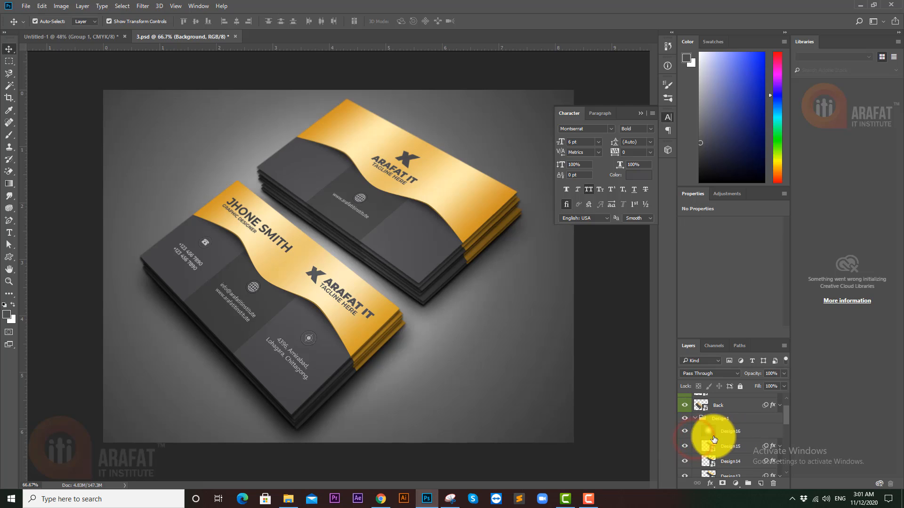
- Compare Design16 and Design1 visibility, leaving Design16 hidden for a lighter background
left_click(686, 432)
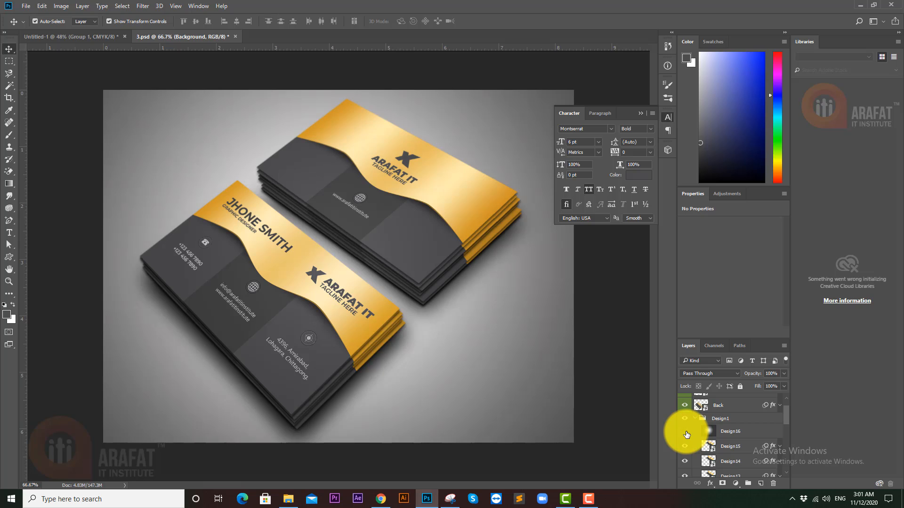
left_click(685, 433)
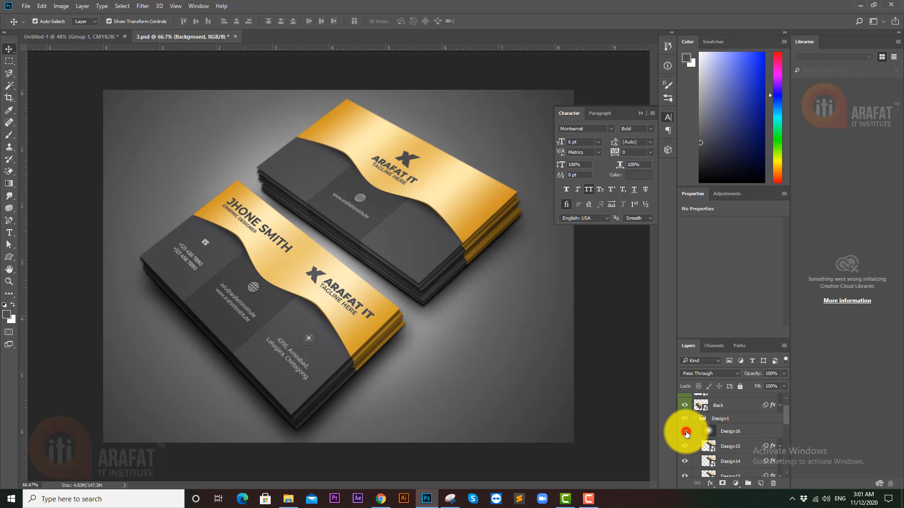
left_click(686, 432)
scroll(738, 431, "down", 2)
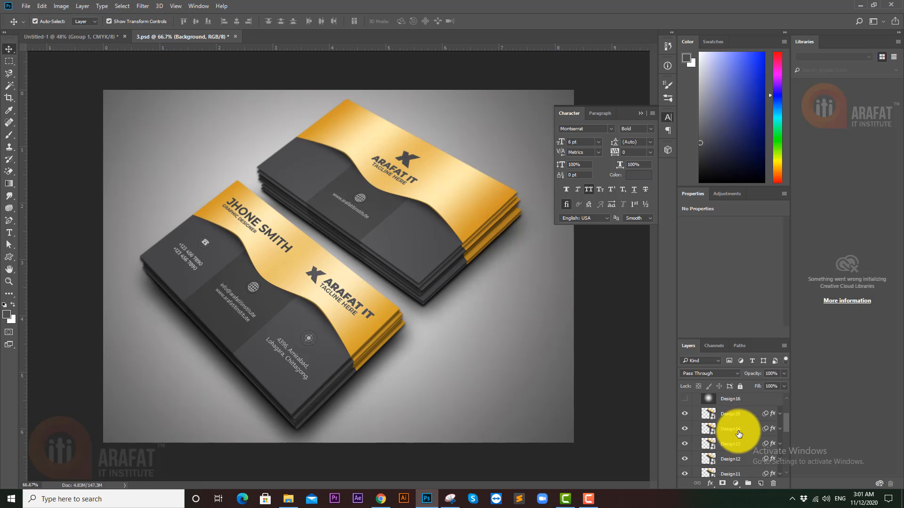
scroll(738, 431, "down", 10)
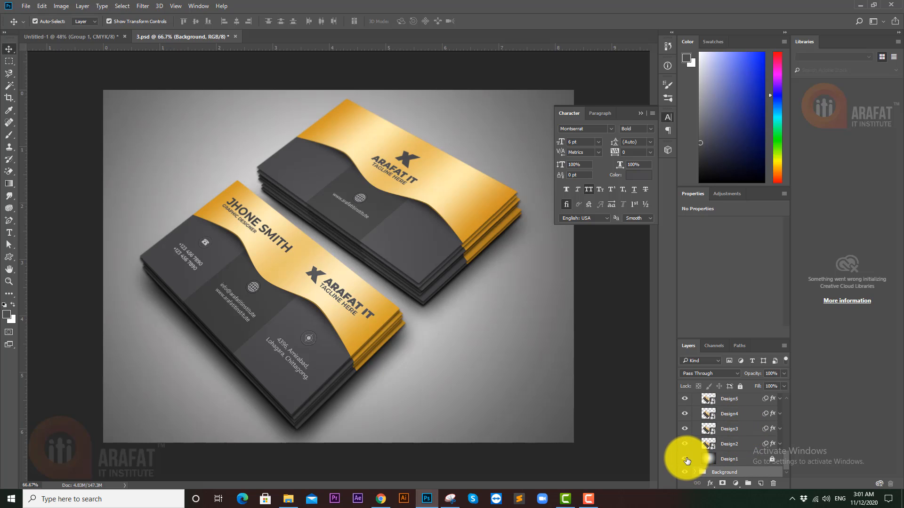
left_click(685, 459)
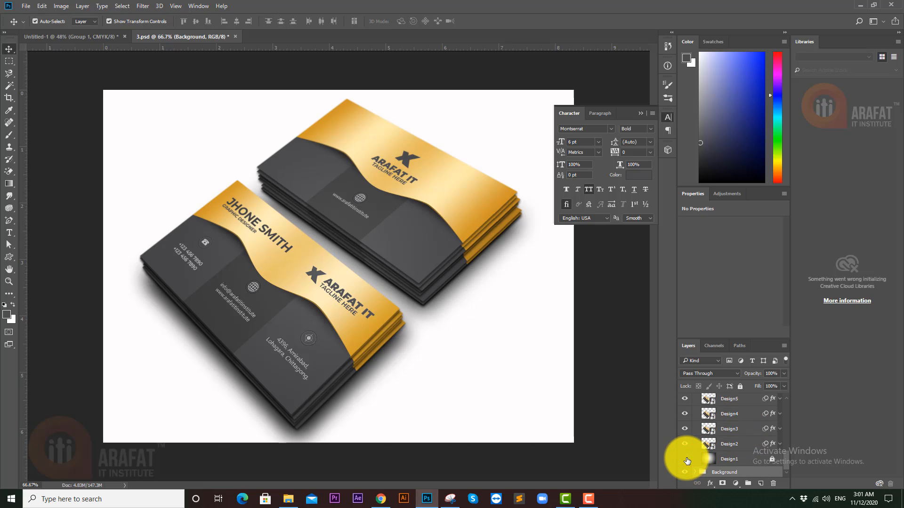
left_click(685, 459)
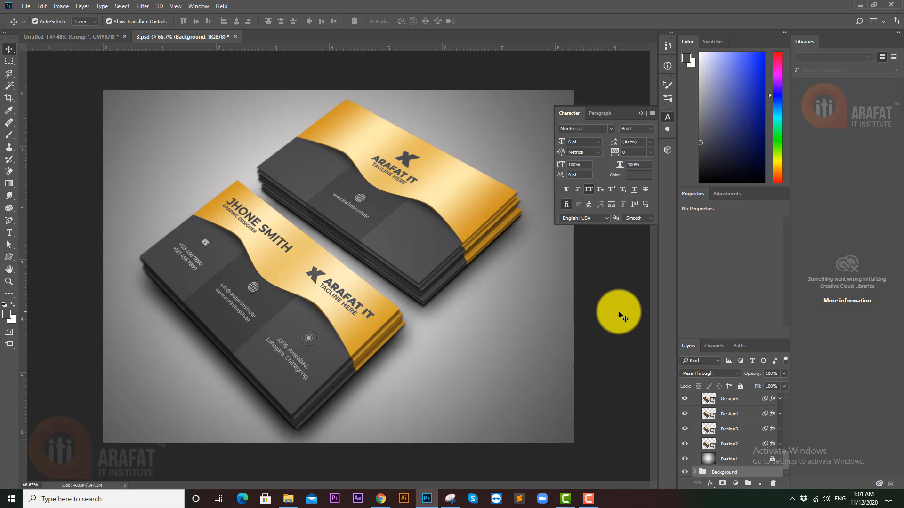
scroll(716, 428, "up", 3)
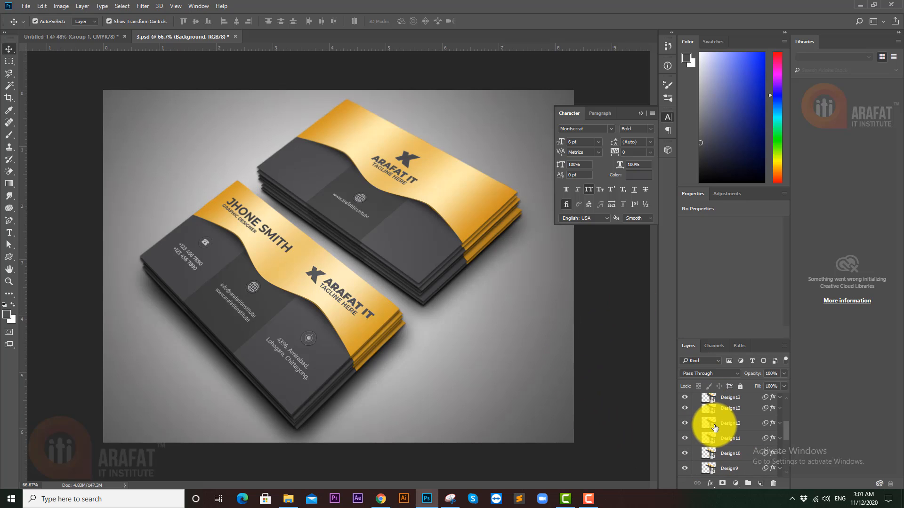
scroll(716, 428, "up", 3)
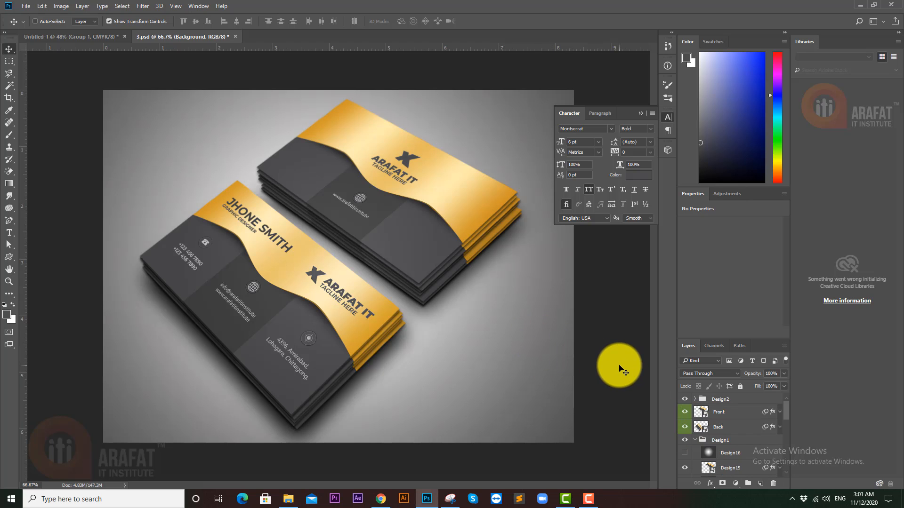
- Start Save As with JPEG chosen as the file format
key("ctrl+shift+s")
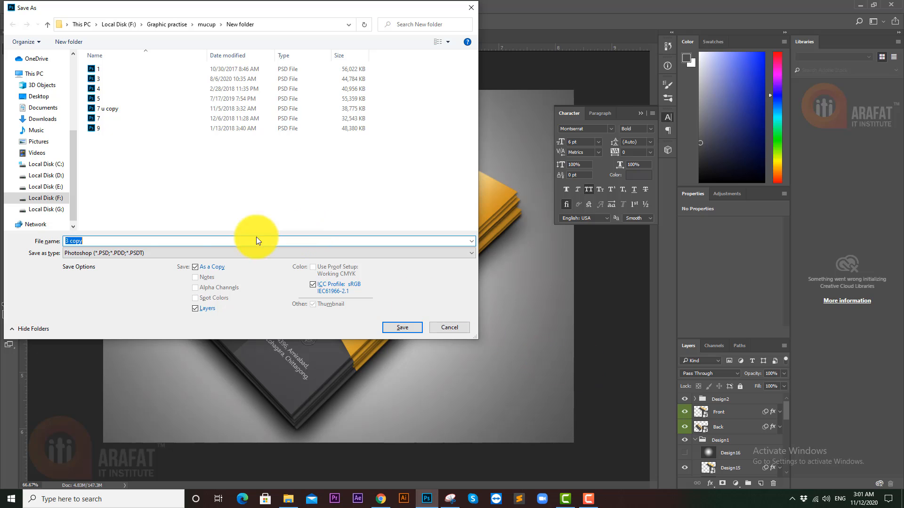
left_click(146, 252)
left_click(171, 325)
scroll(38, 66, "up", 3)
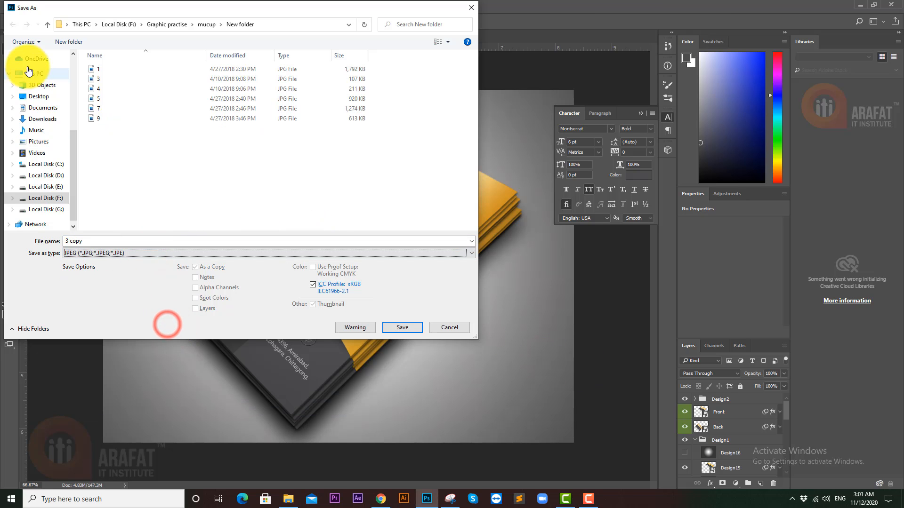
scroll(40, 80, "up", 2)
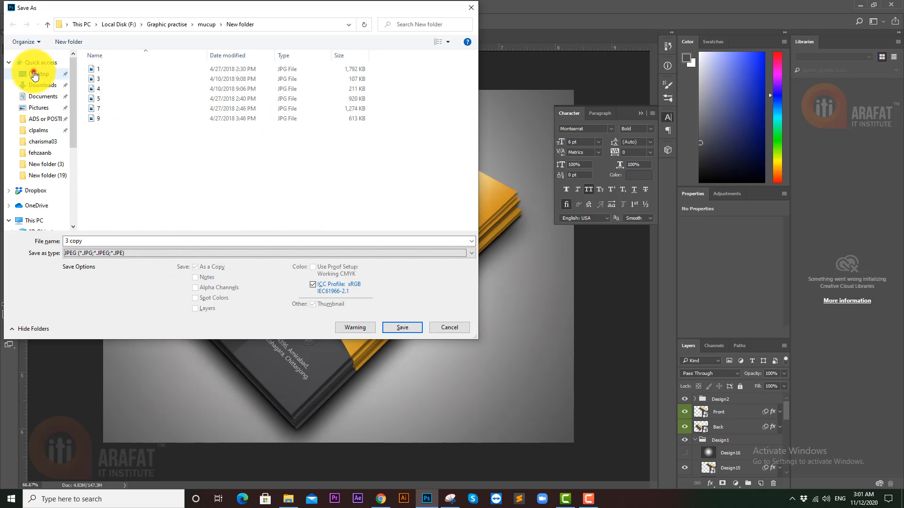
- Save as 'Business Card' in Desktop's New folder (4), accepting the JPEG options
left_click(24, 71)
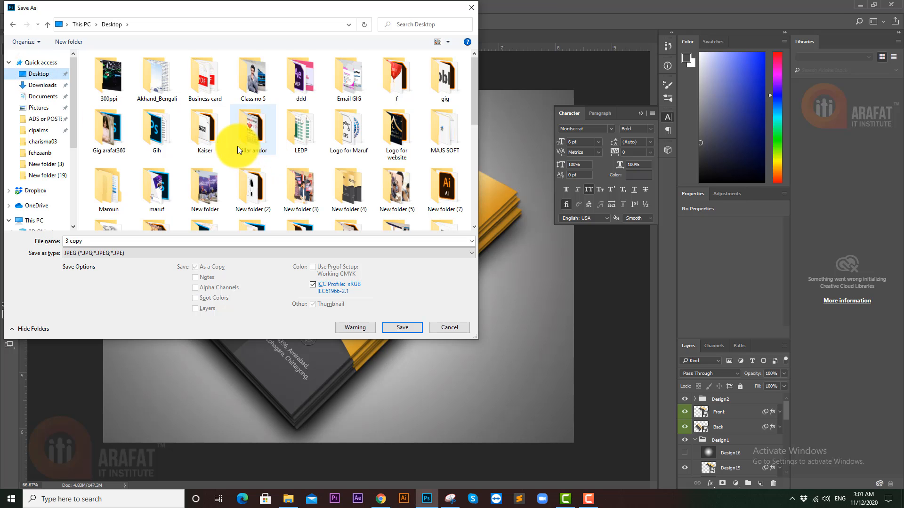
scroll(237, 146, "down", 3)
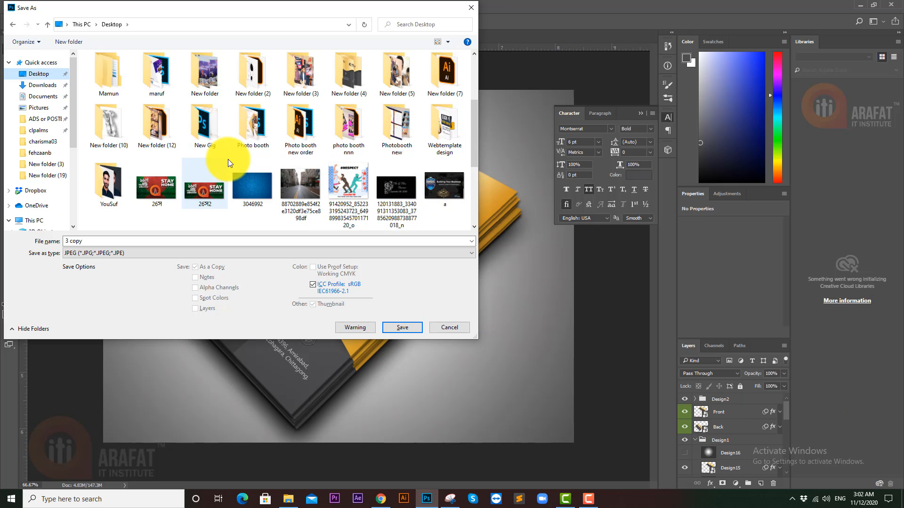
scroll(228, 159, "down", 5)
scroll(228, 159, "up", 3)
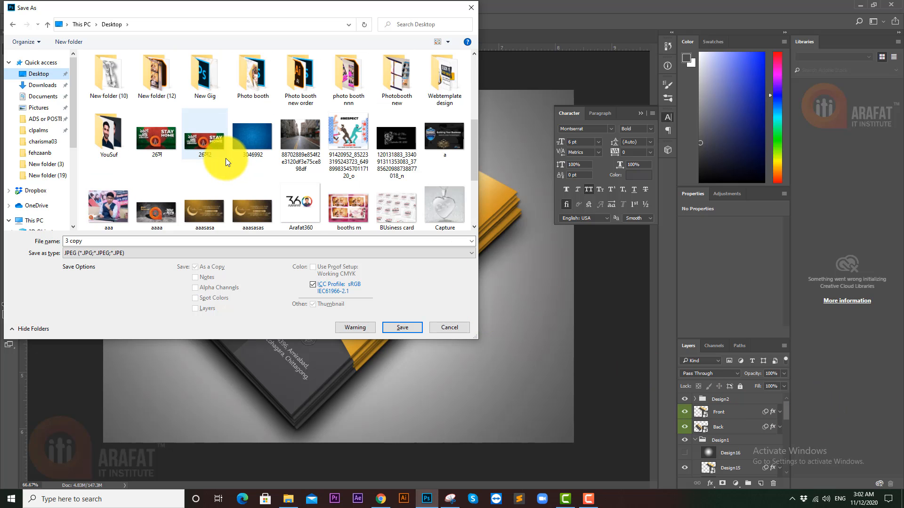
scroll(225, 158, "up", 3)
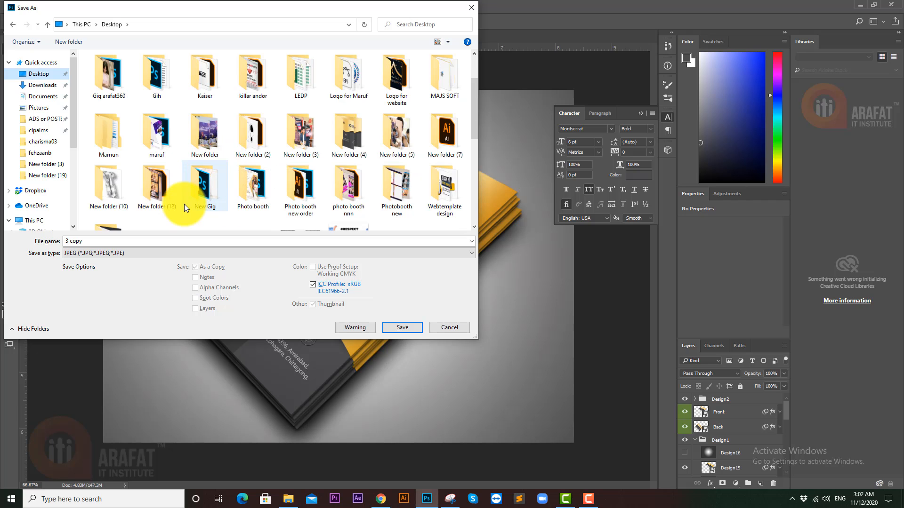
double_click(346, 137)
left_click(131, 241)
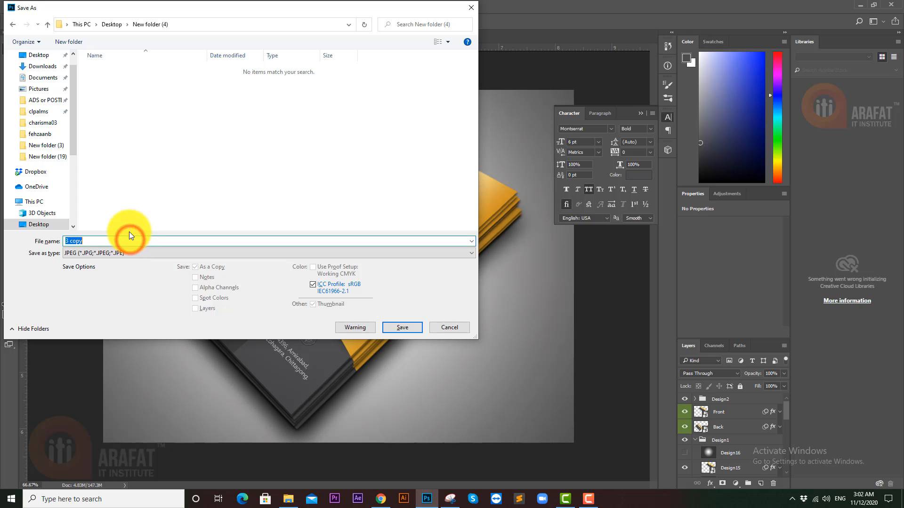
type("Business Card")
key("Return")
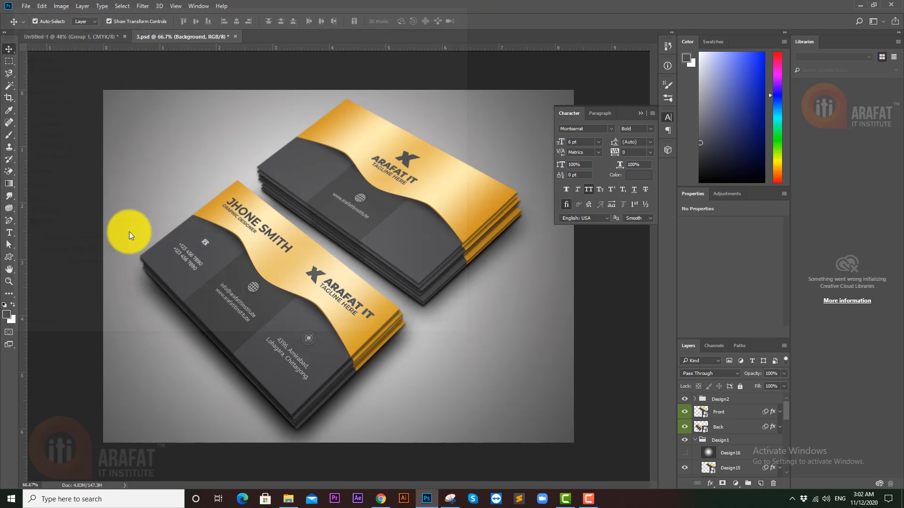
key("Return")
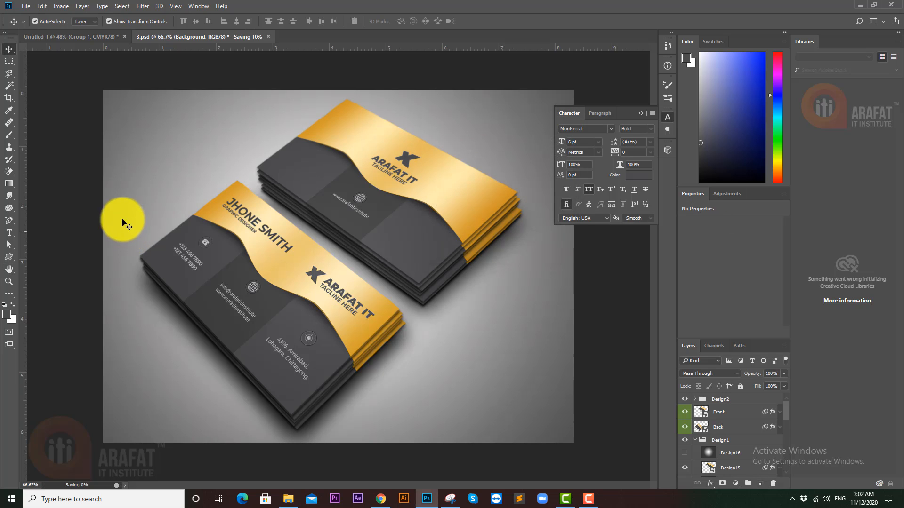
- Open Business Card.jpg from New folder (4) for viewing
left_click(287, 501)
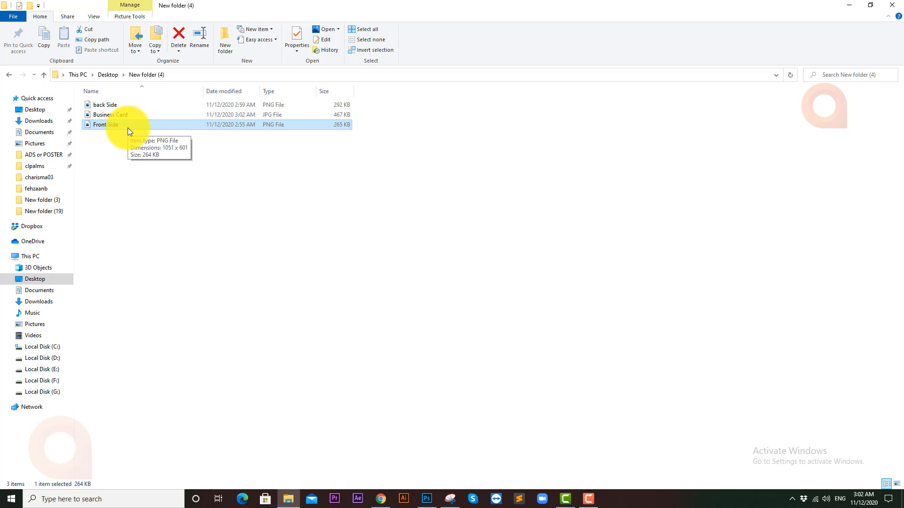
left_click(155, 114)
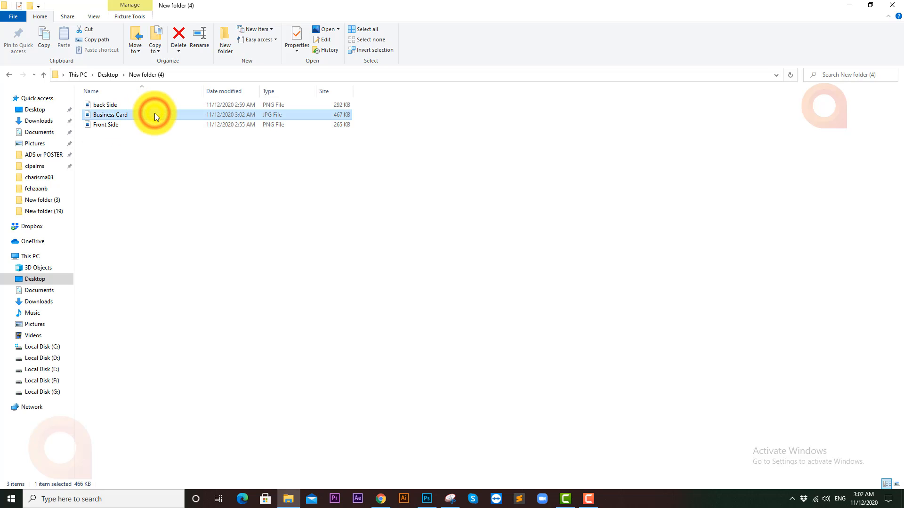
right_click(154, 113)
left_click(198, 117)
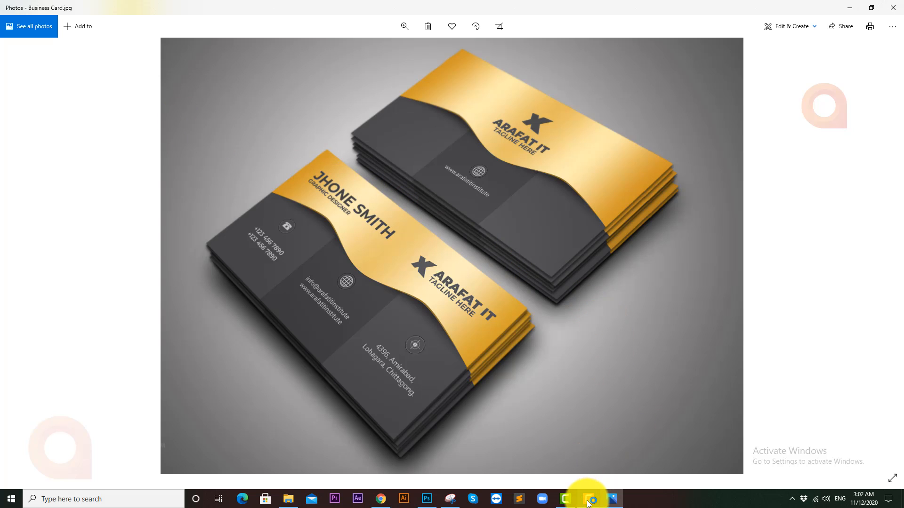
- Bring up Business Card.jpg in Photos to check the front and back card stacks on light grey
mouse_move(594, 505)
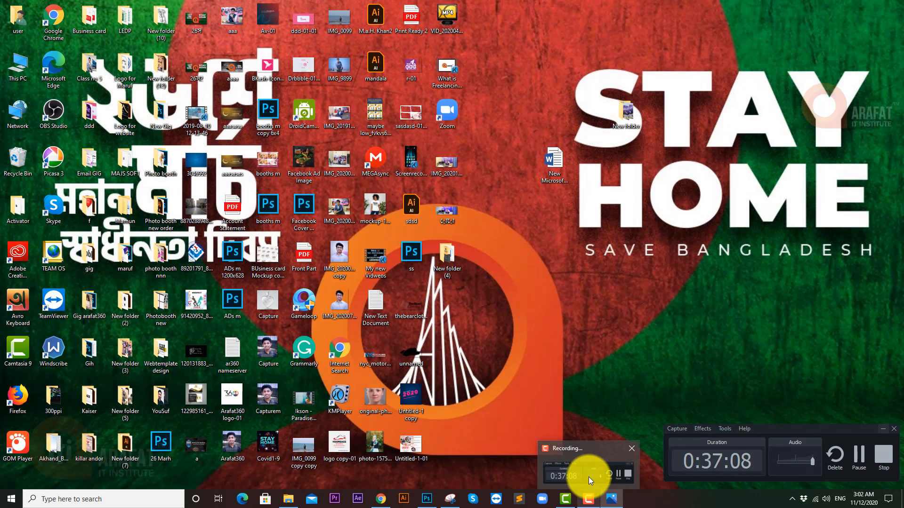
left_click(589, 477)
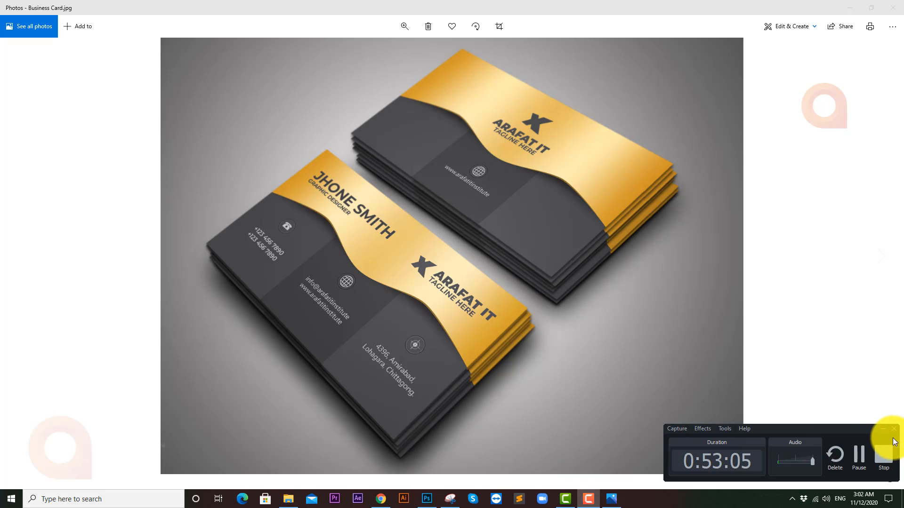
left_click(880, 428)
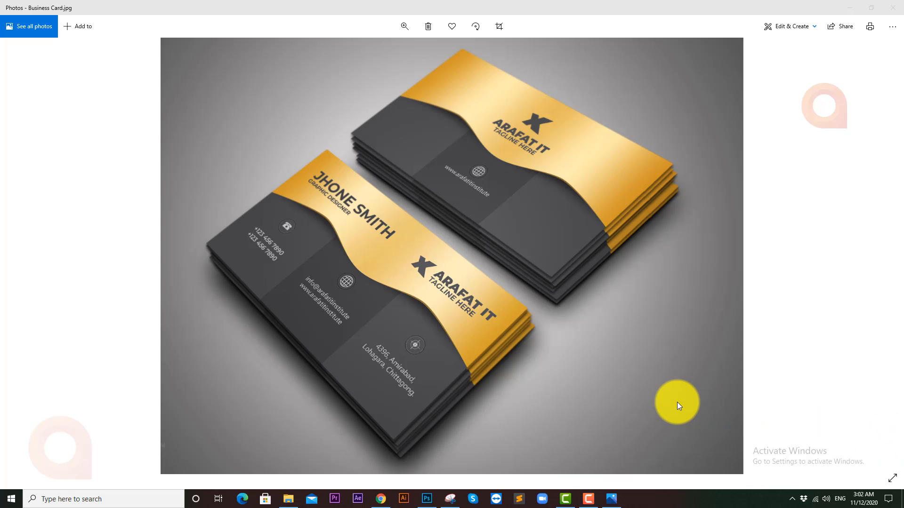